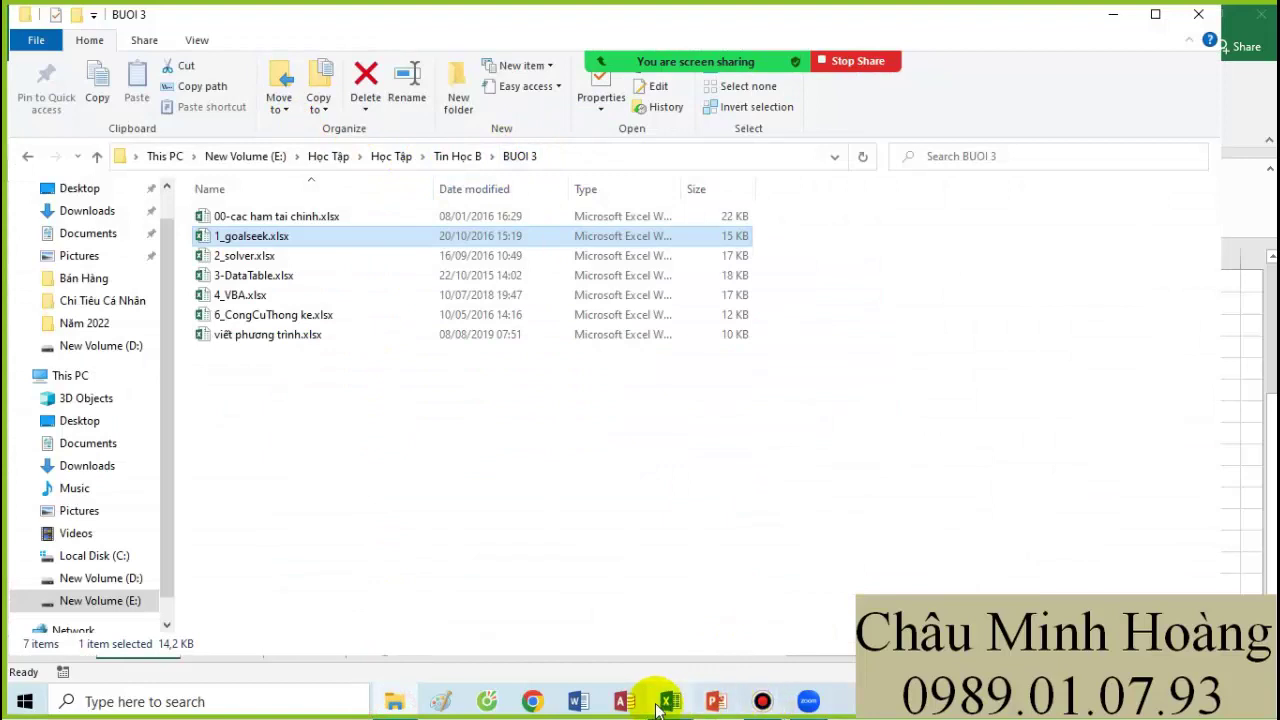
Switch to the 1_goalseek.xlsx workbook in Excel and review the Goal Seek notes in rows 10 and 11.
click(668, 701)
click(522, 575)
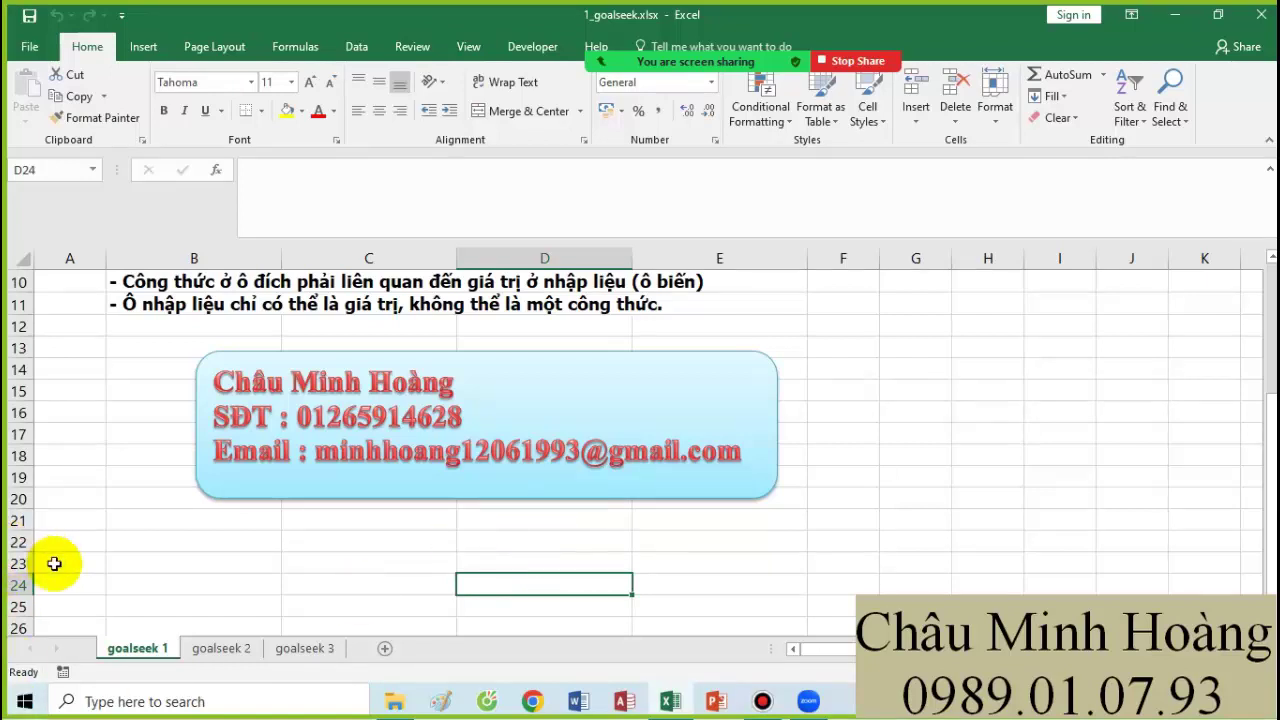
scroll(414, 571, up, 3)
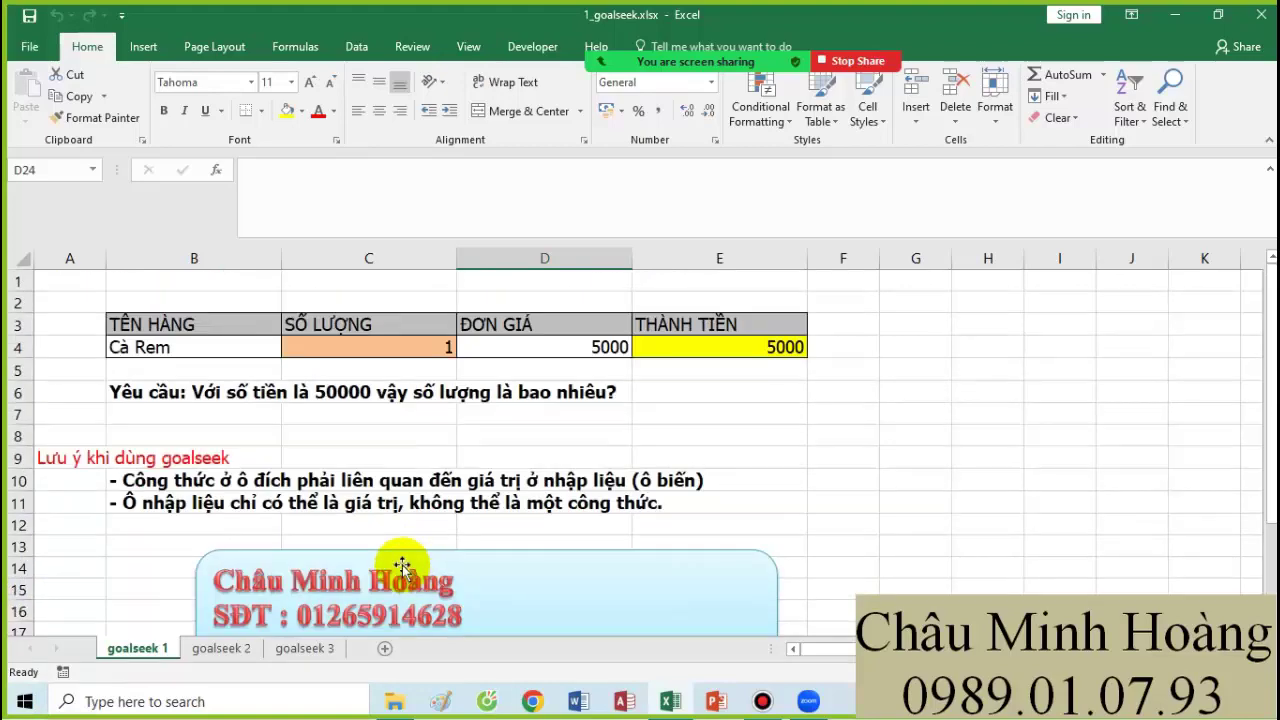
click(78, 476)
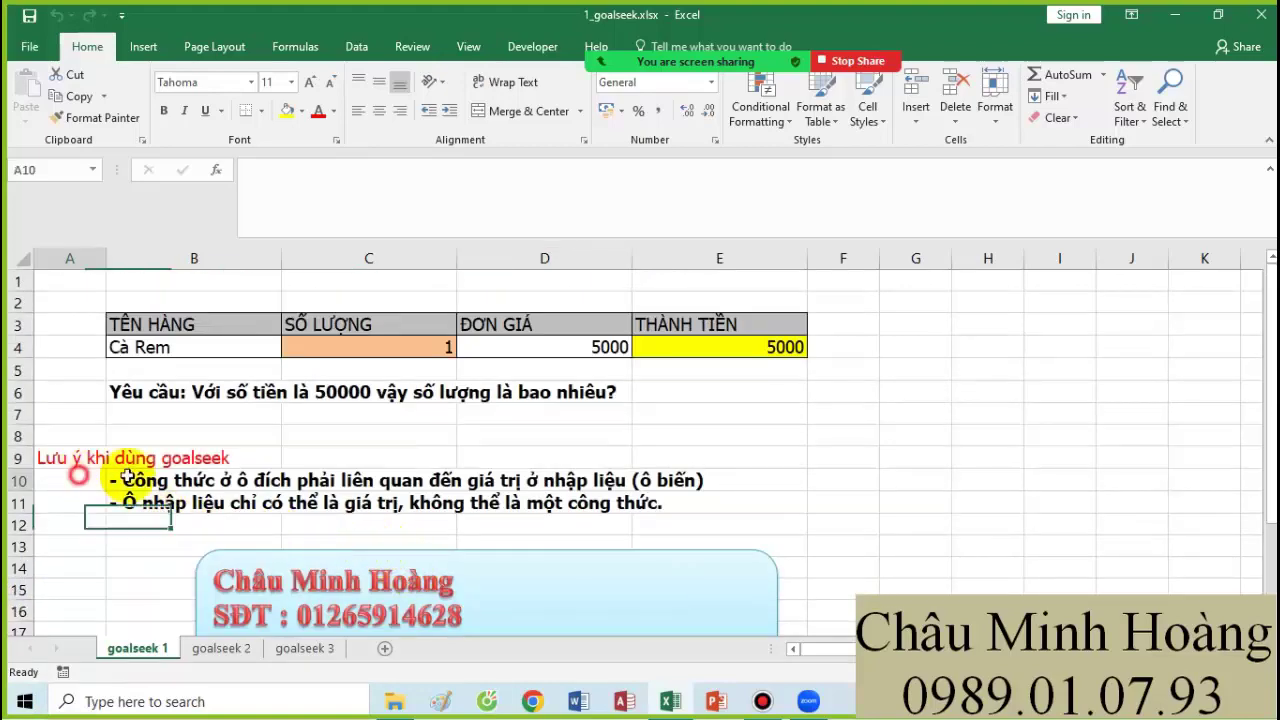
drag(127, 477, 766, 506)
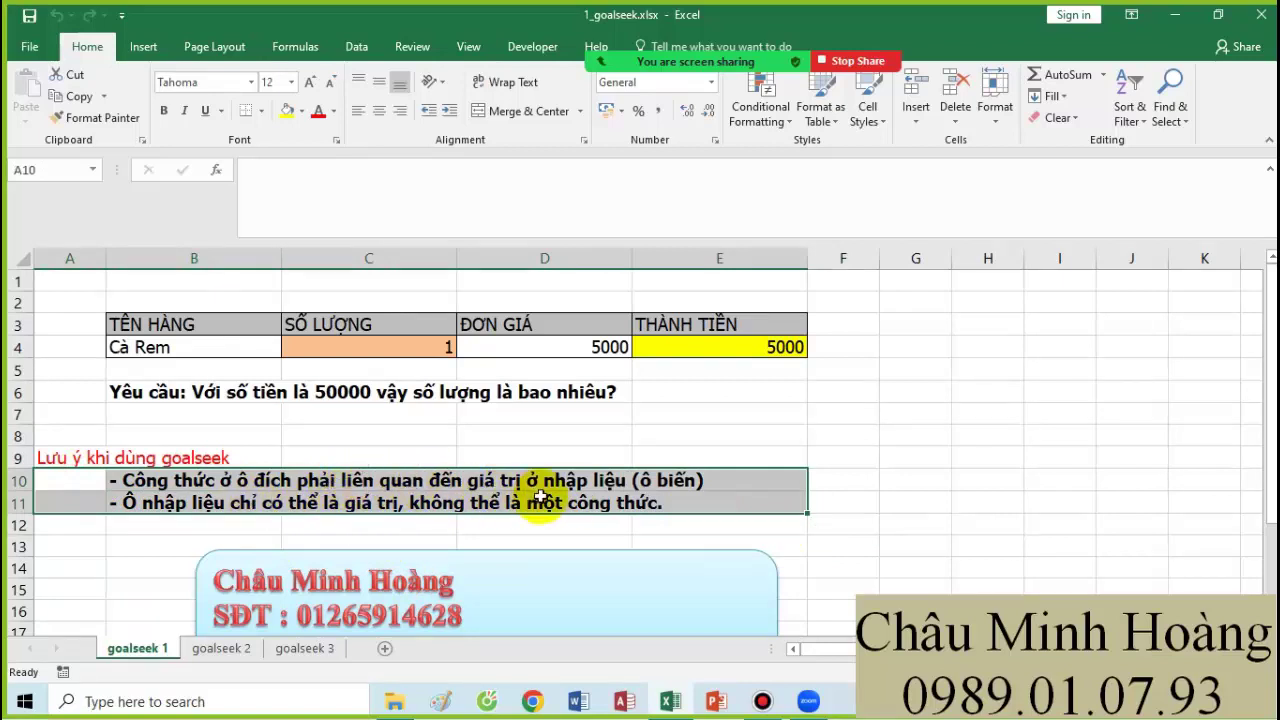
Examine how the THÀNH TIỀN formula in E4 depends on the SỐ LƯỢNG value in C4.
click(430, 348)
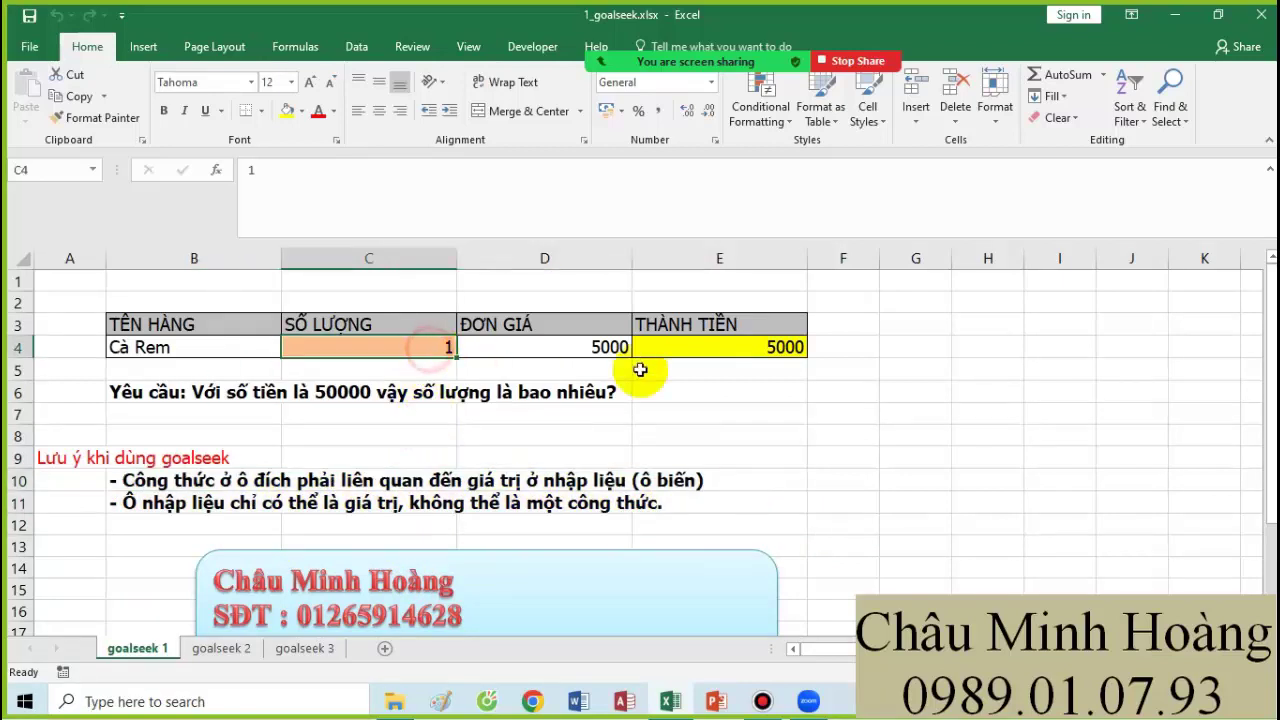
click(735, 346)
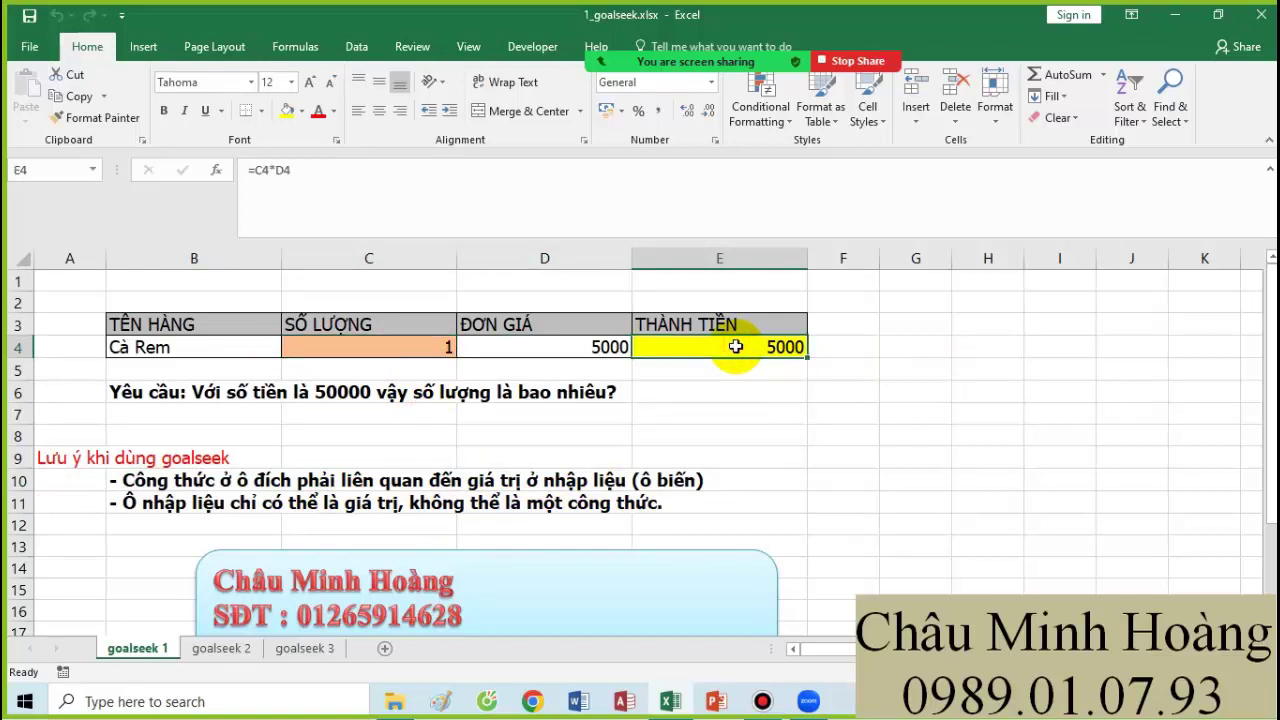
click(440, 356)
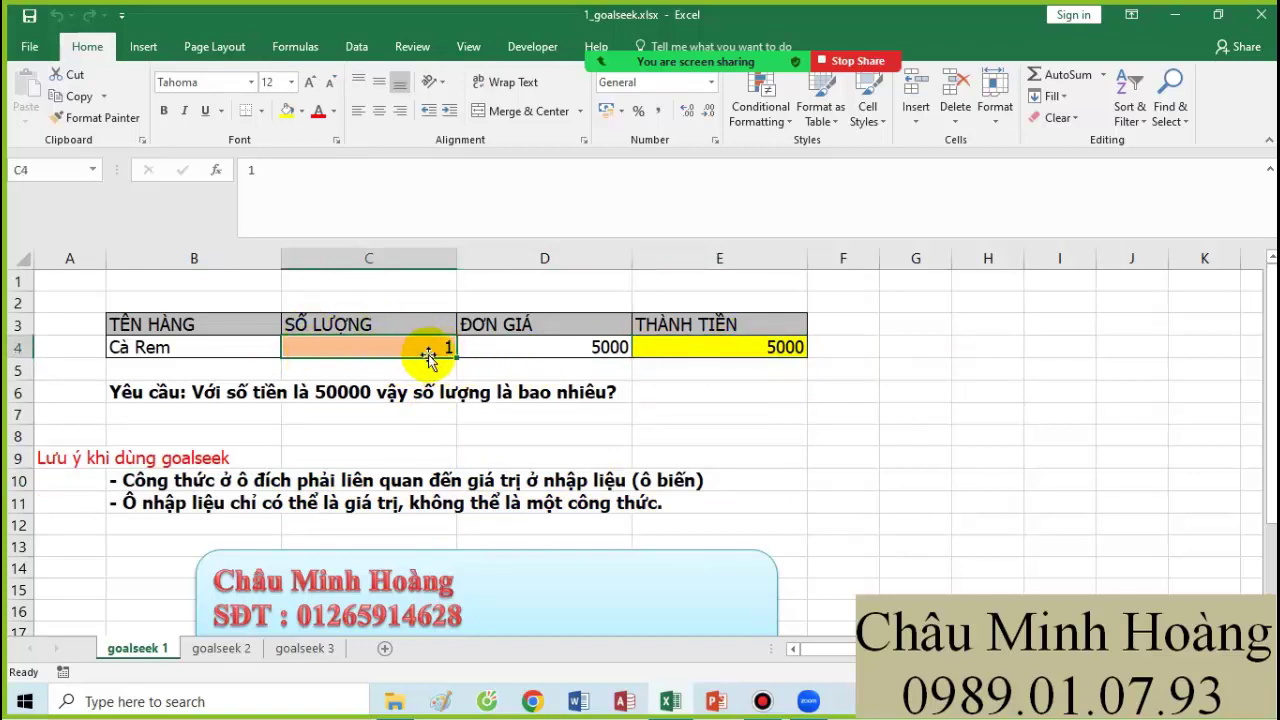
click(748, 349)
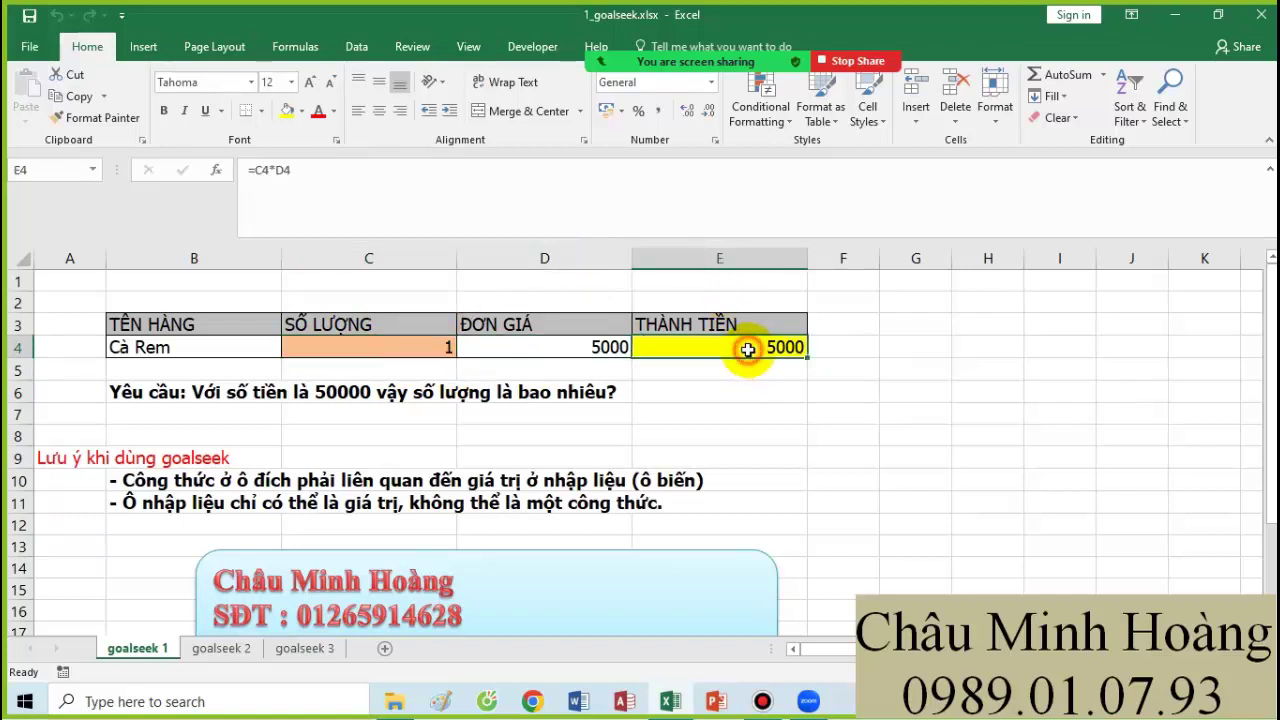
click(410, 347)
click(737, 347)
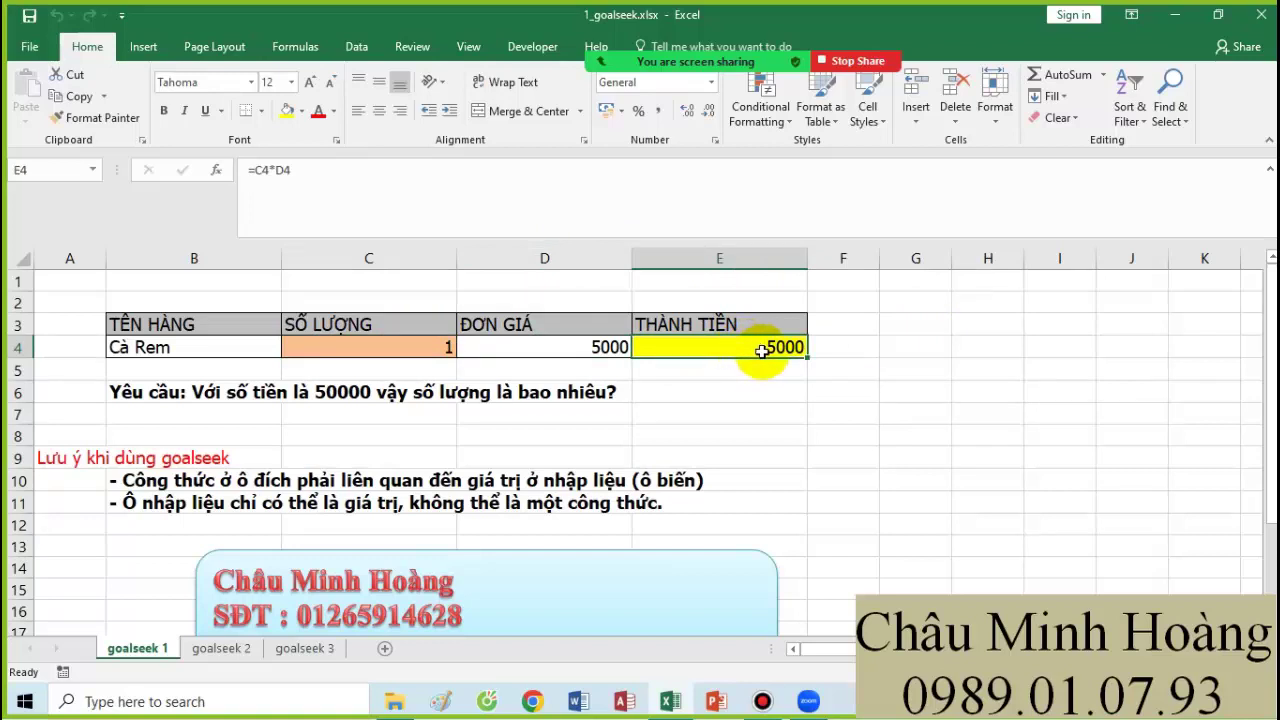
click(410, 342)
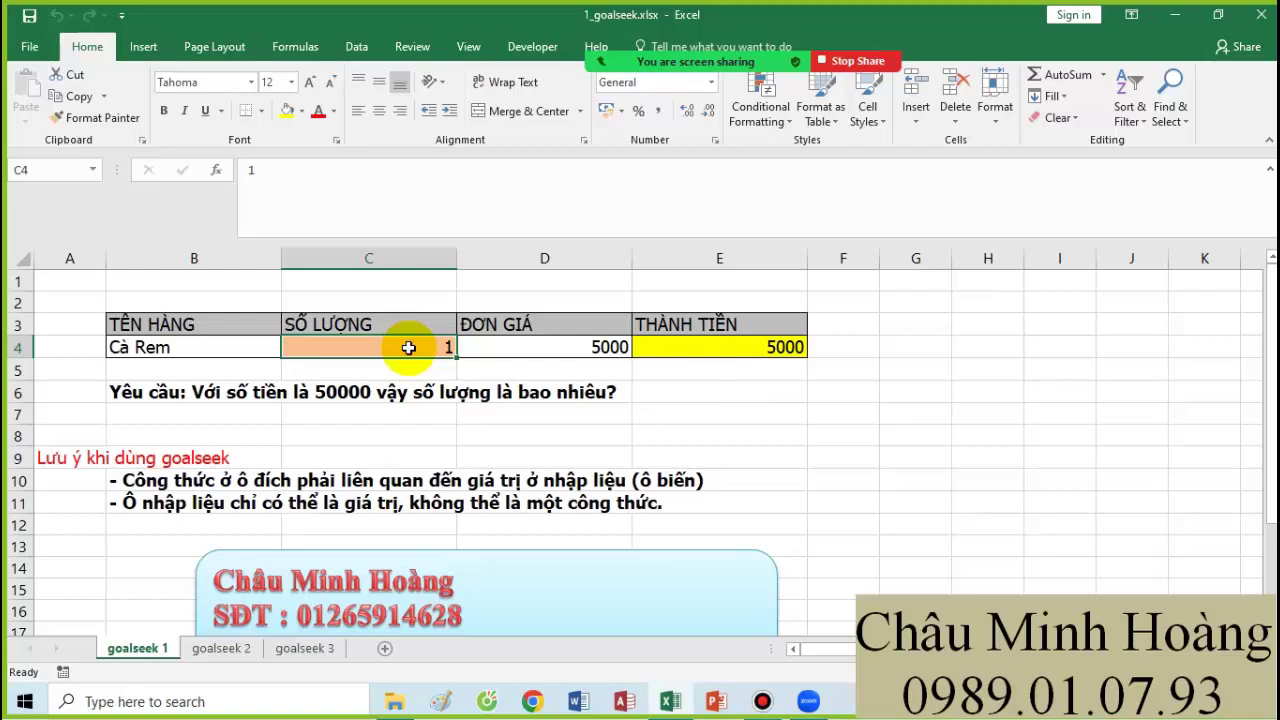
click(725, 348)
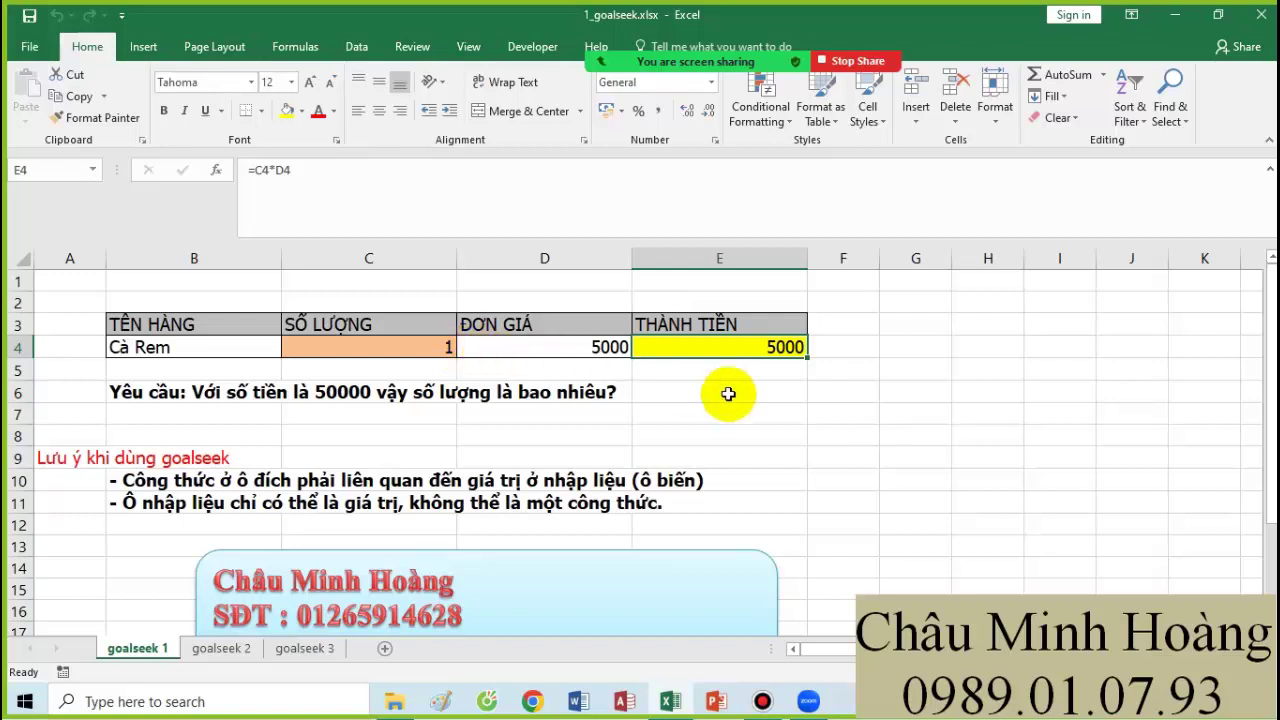
click(390, 347)
click(700, 350)
double_click(729, 352)
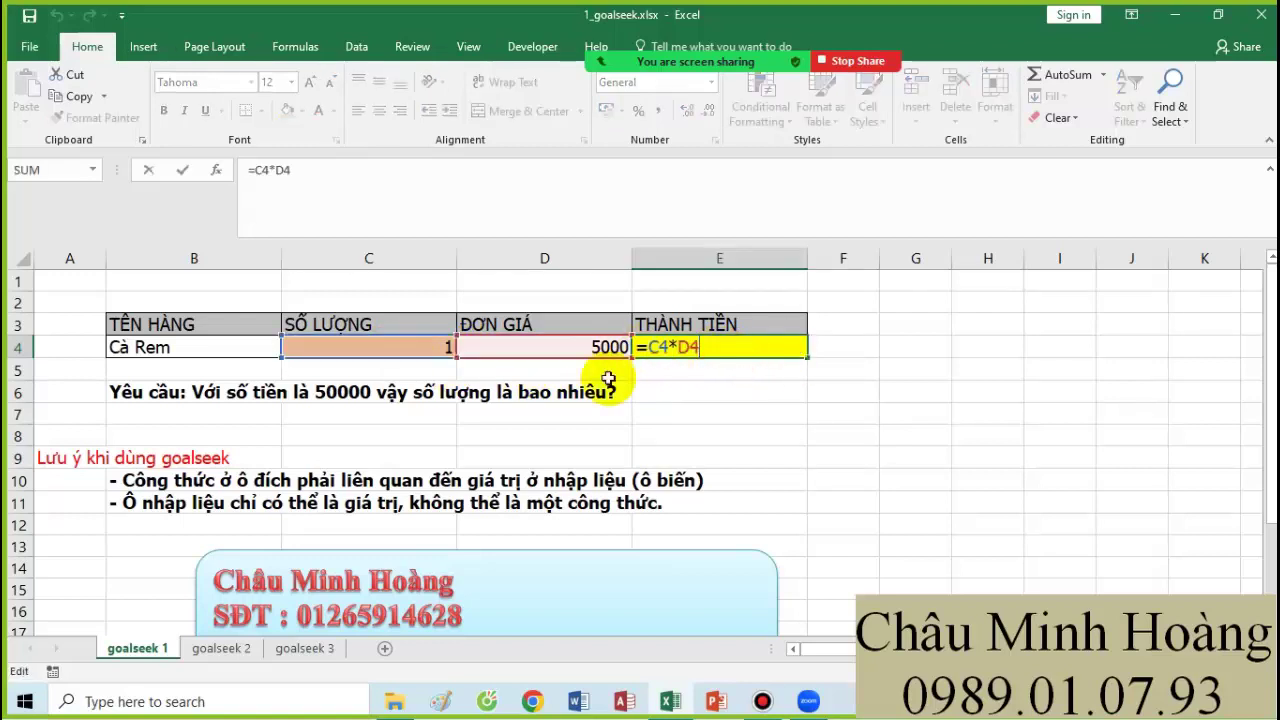
click(679, 377)
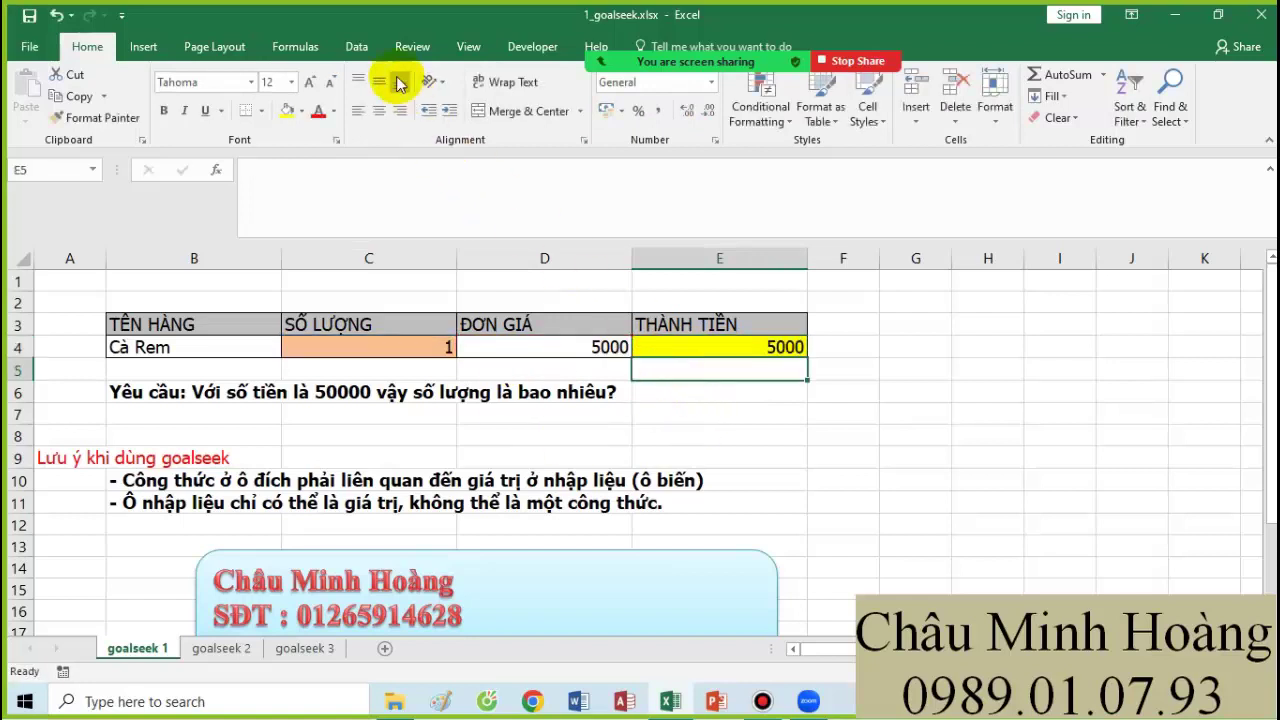
Set up a Goal Seek that brings cell E4 to the value 50000 by changing cell C4.
click(358, 52)
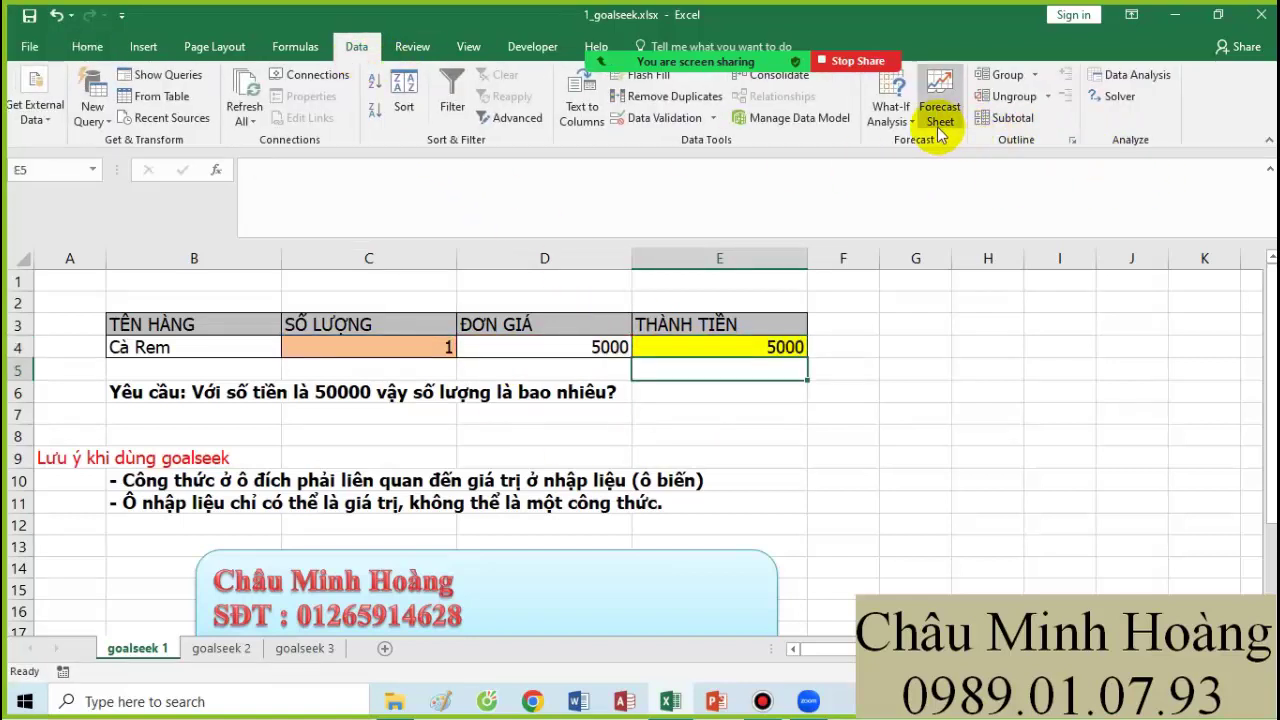
click(906, 124)
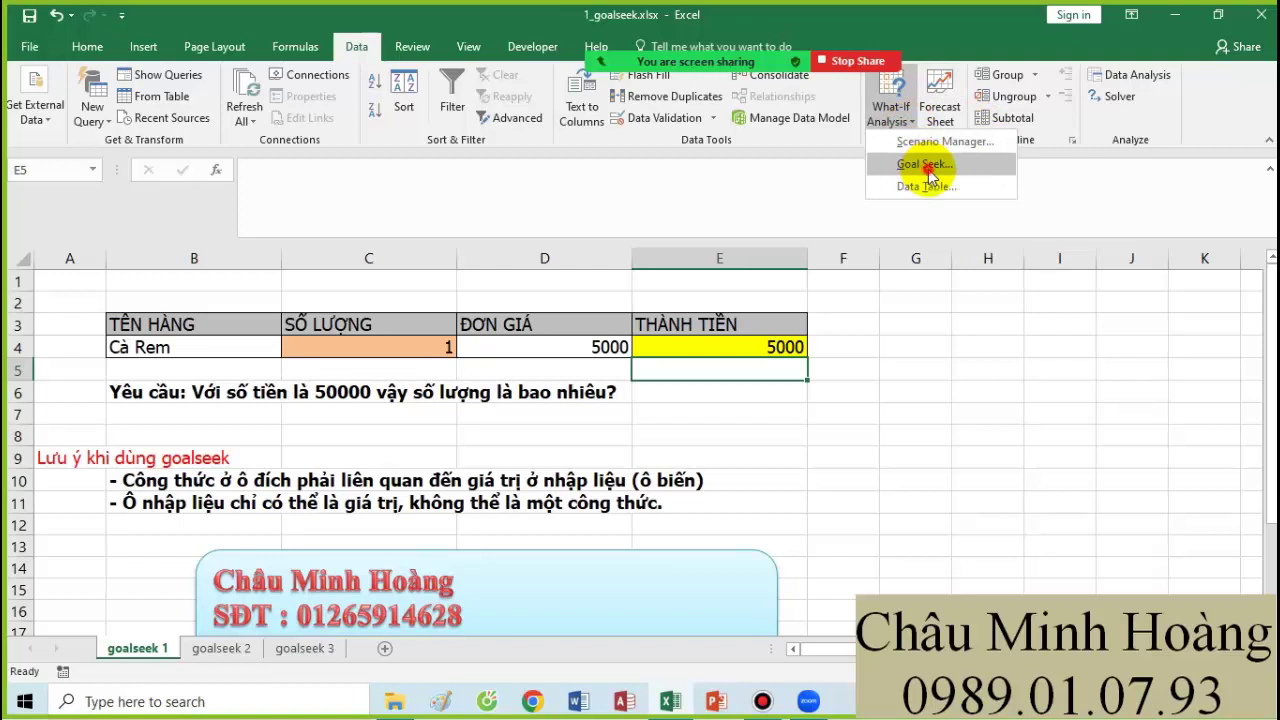
click(929, 172)
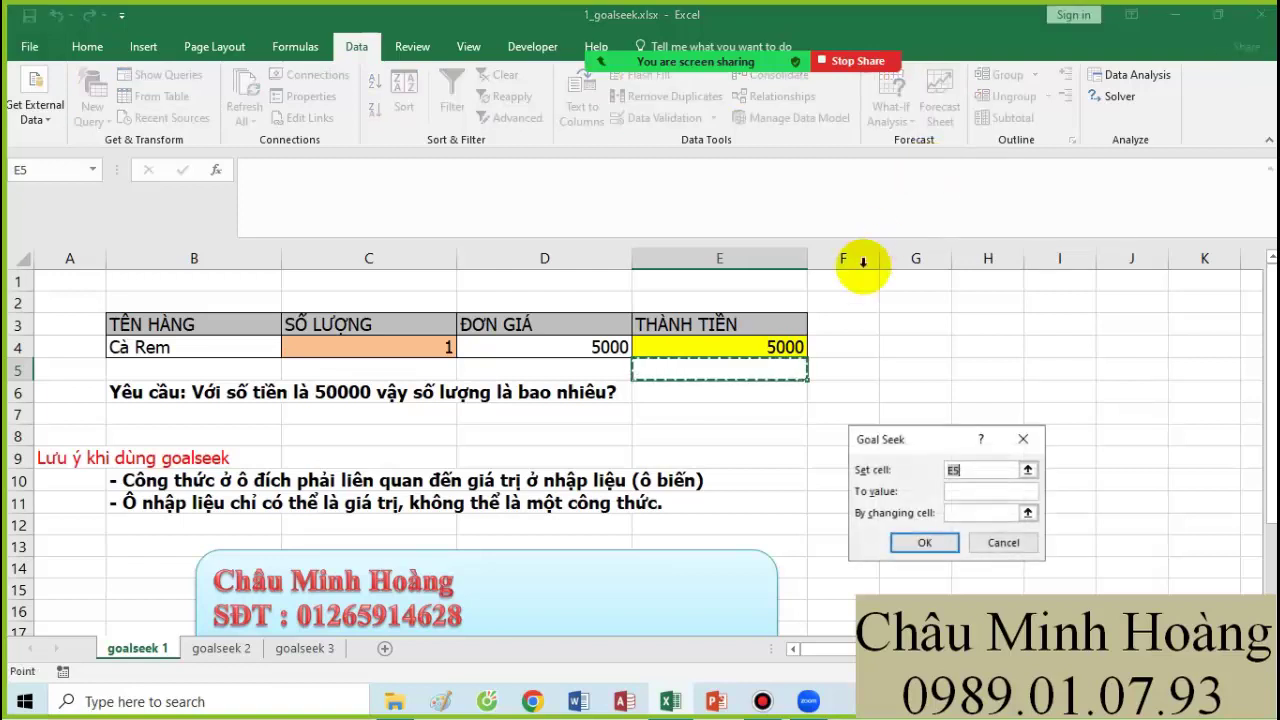
click(980, 474)
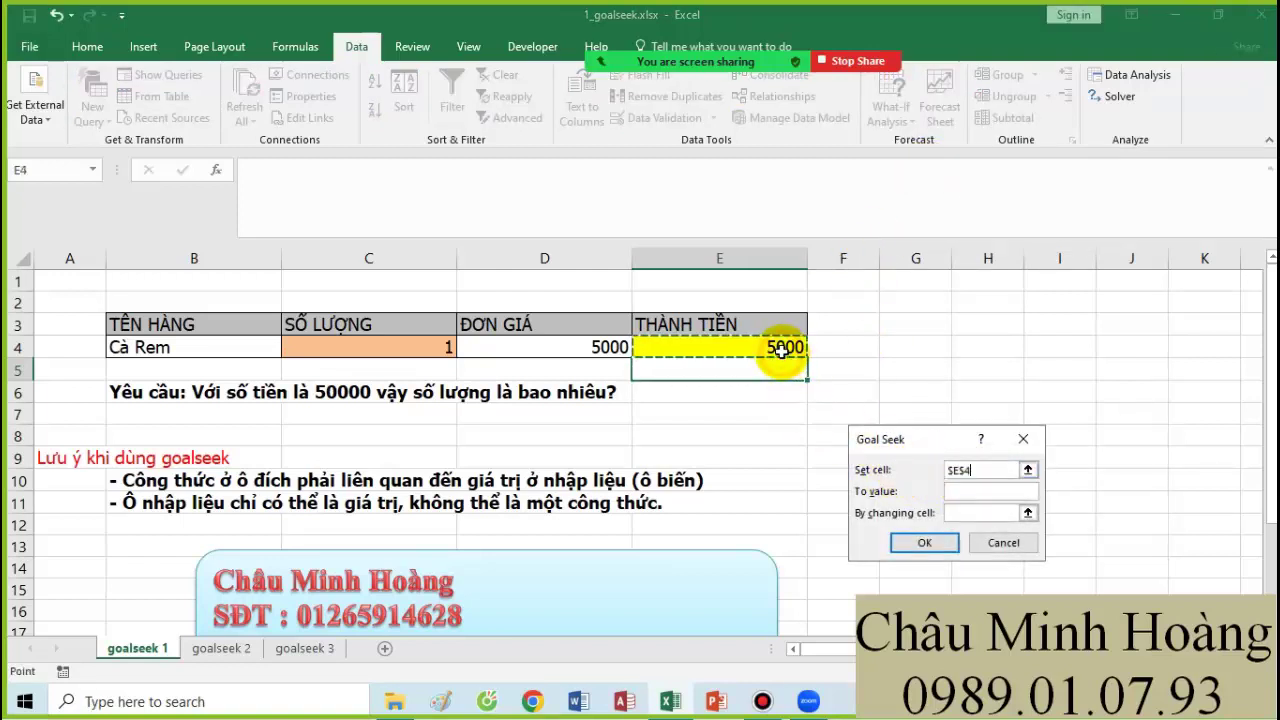
click(957, 490)
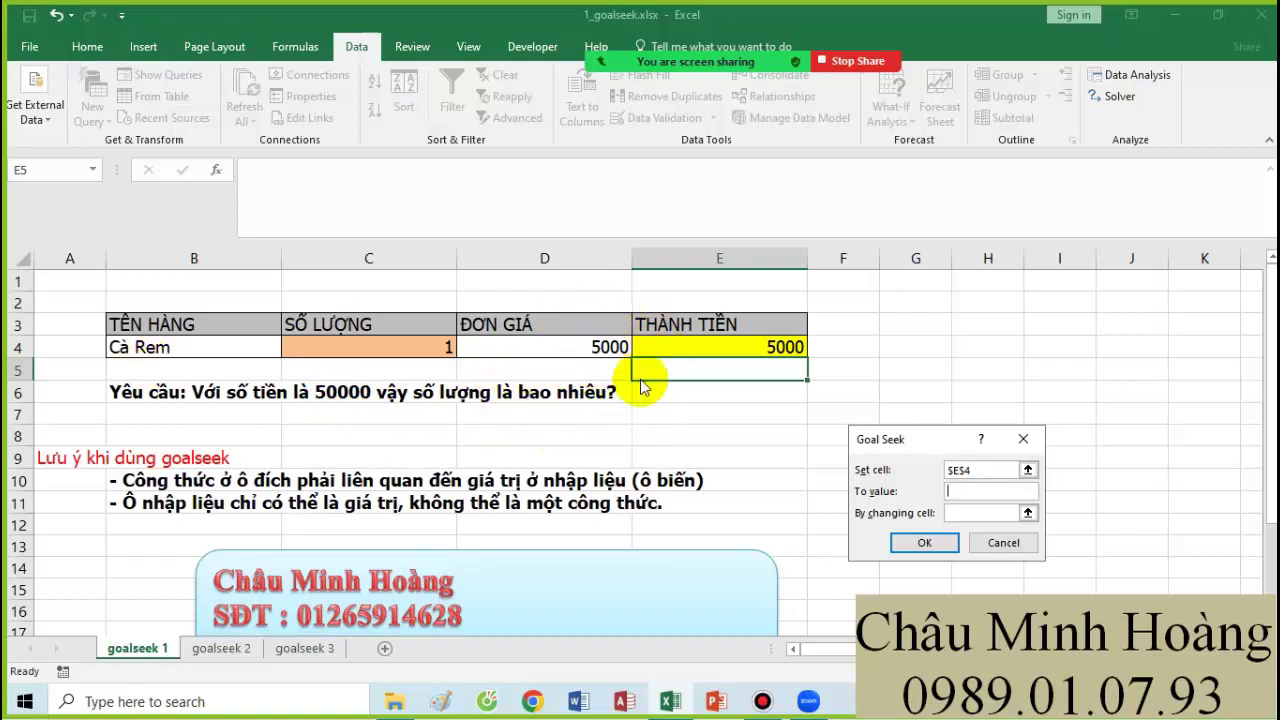
text(0000)
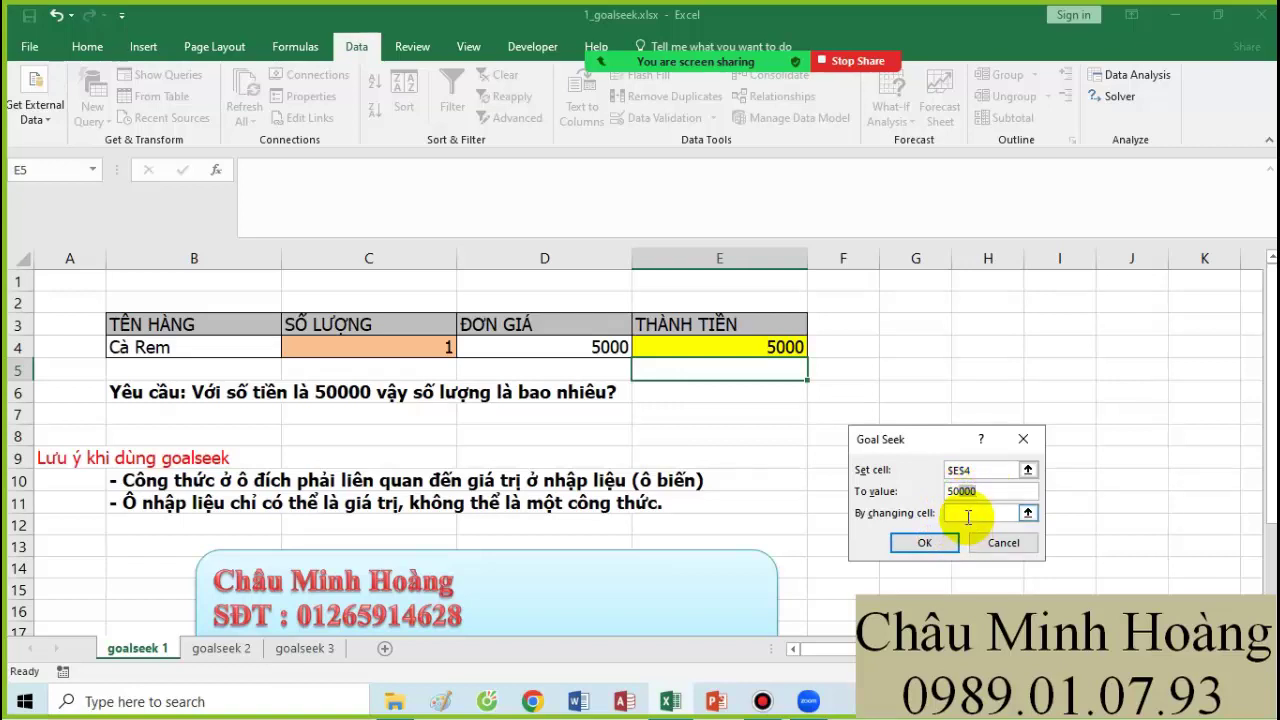
click(968, 517)
click(414, 346)
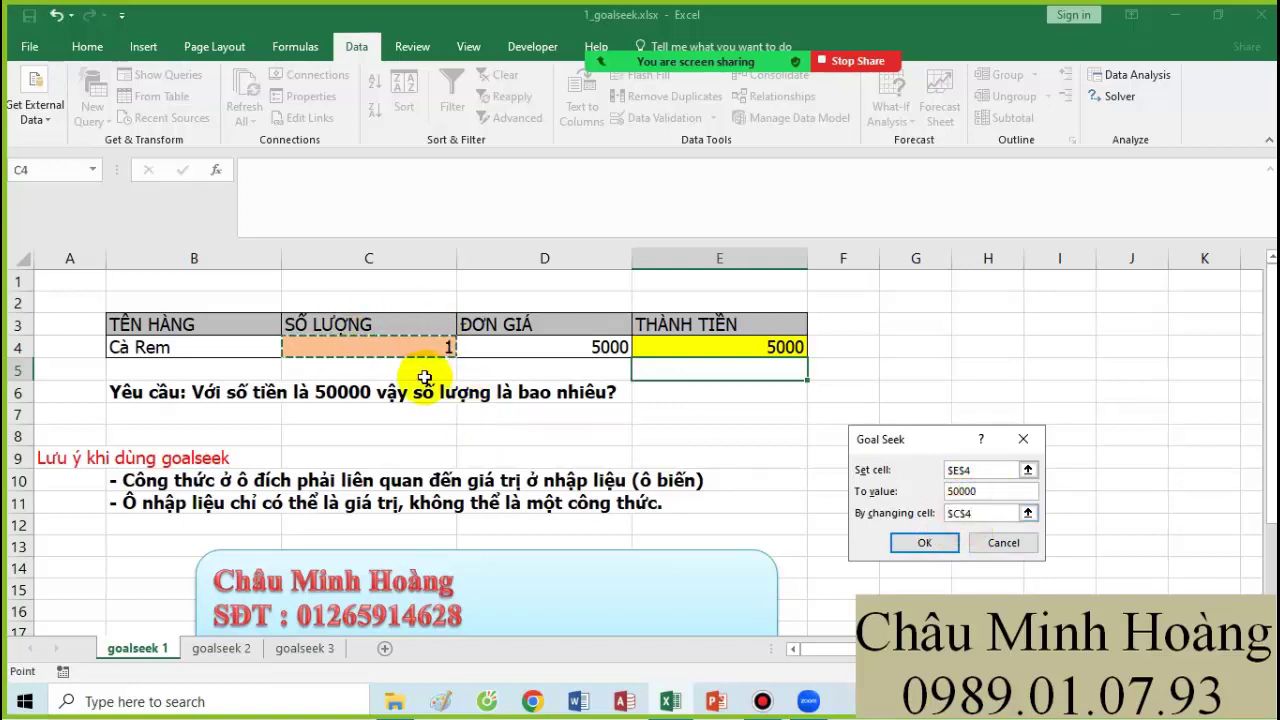
Recheck the three Goal Seek entries, run the calculation and accept its solution.
click(967, 469)
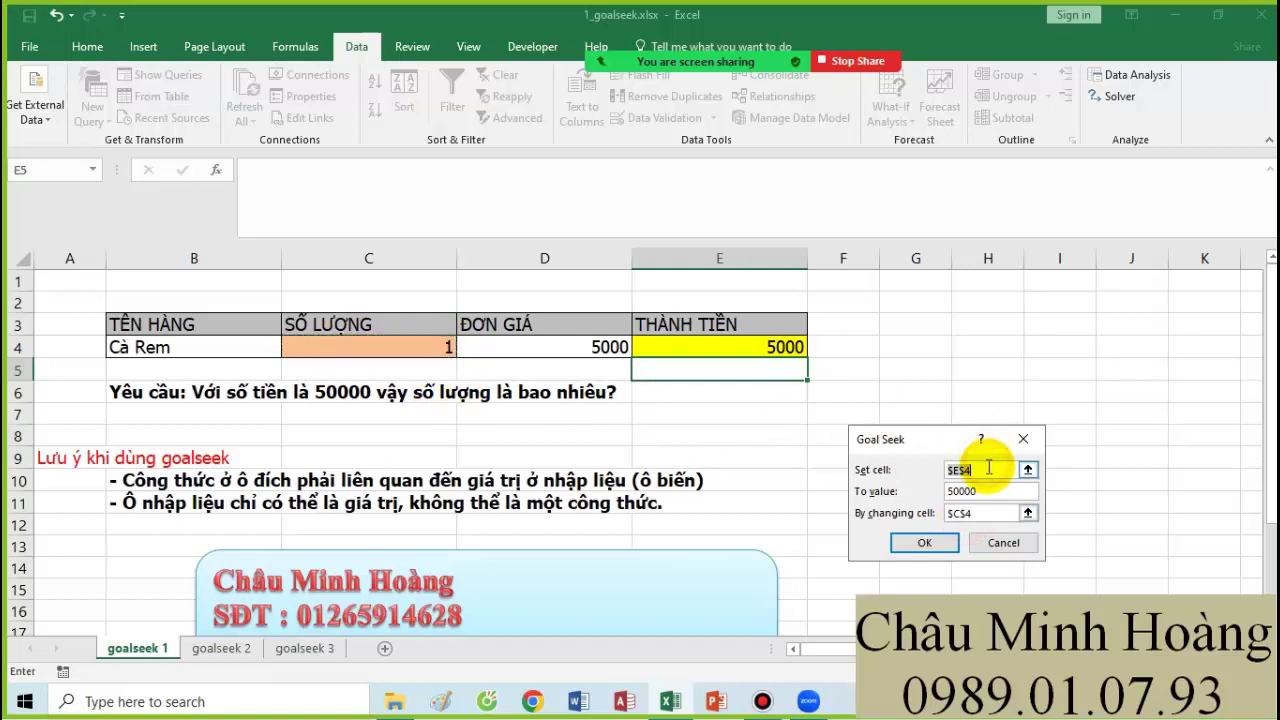
drag(967, 469, 913, 463)
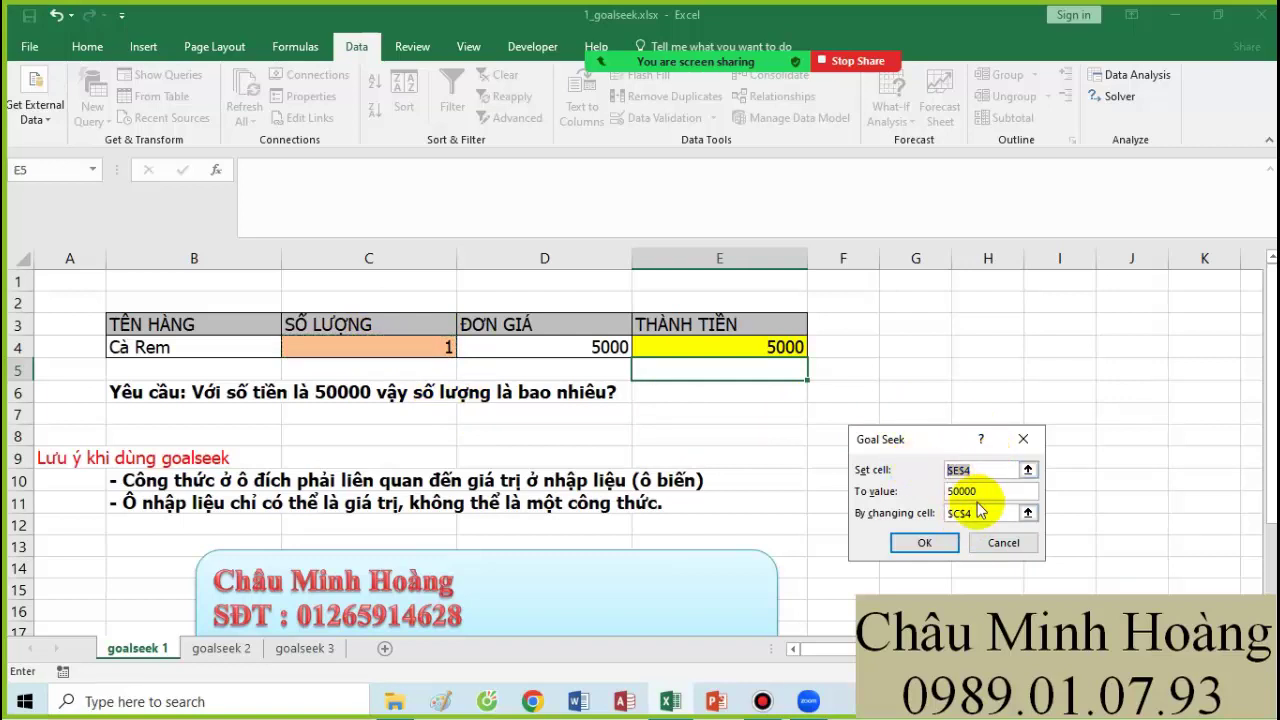
drag(996, 491, 937, 512)
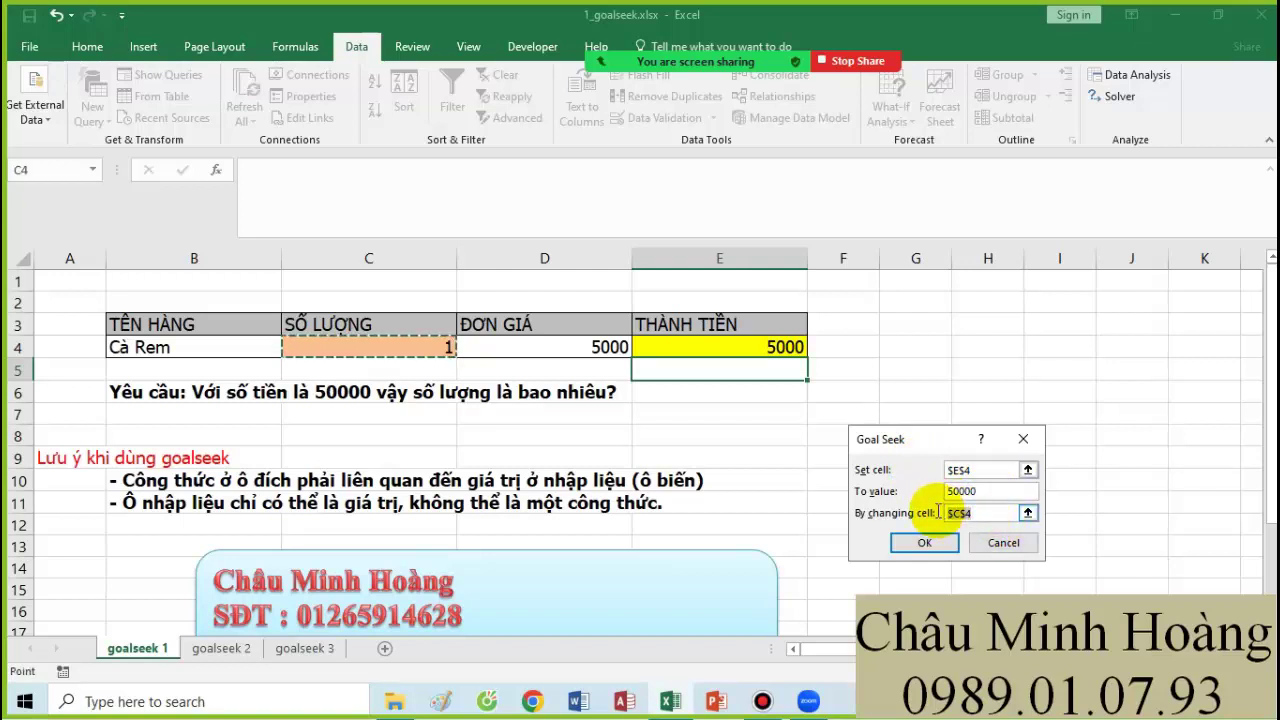
click(922, 541)
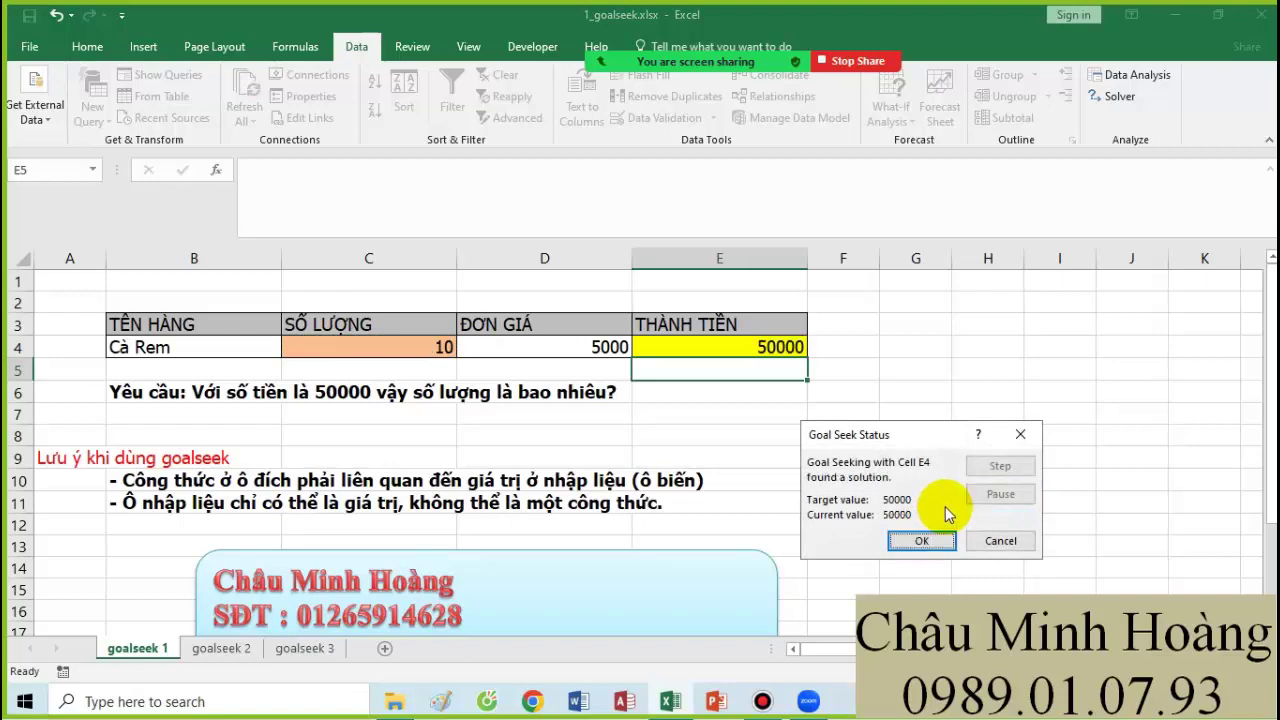
click(916, 540)
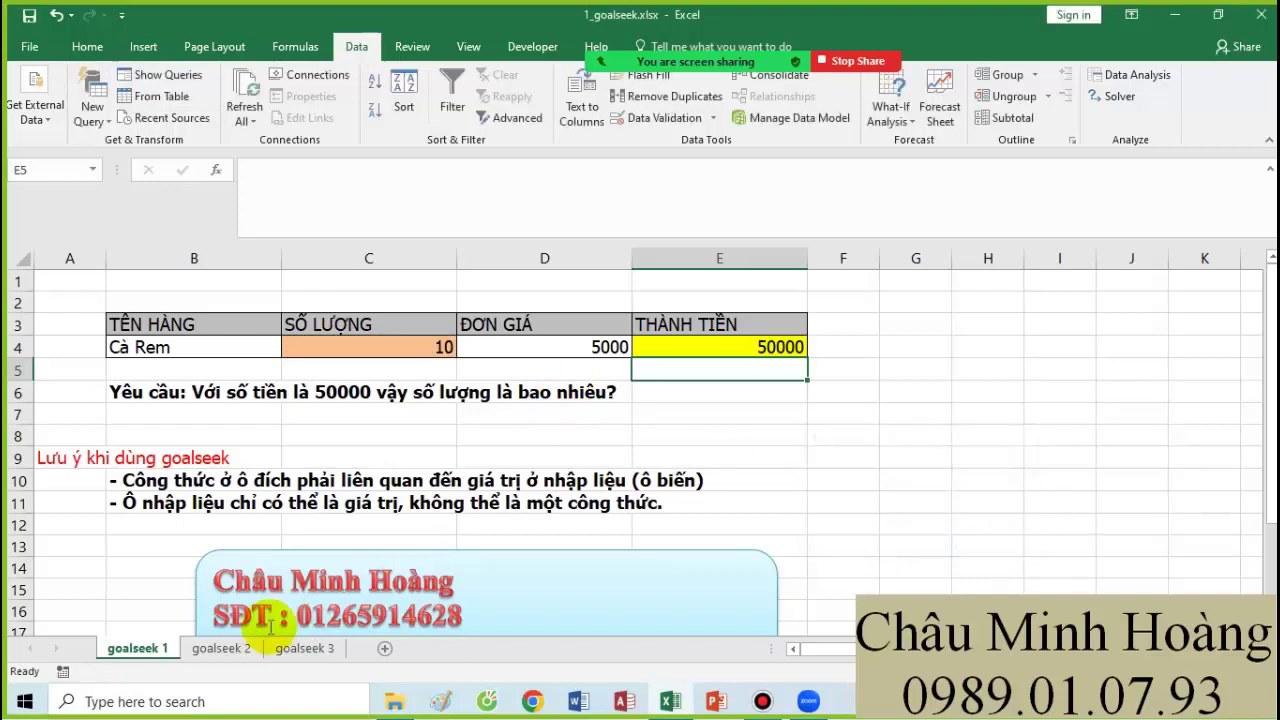
Go to the goalseek 2 sheet and examine the Lợi nhuận formula in B9 and the total cost formula in B8.
click(218, 648)
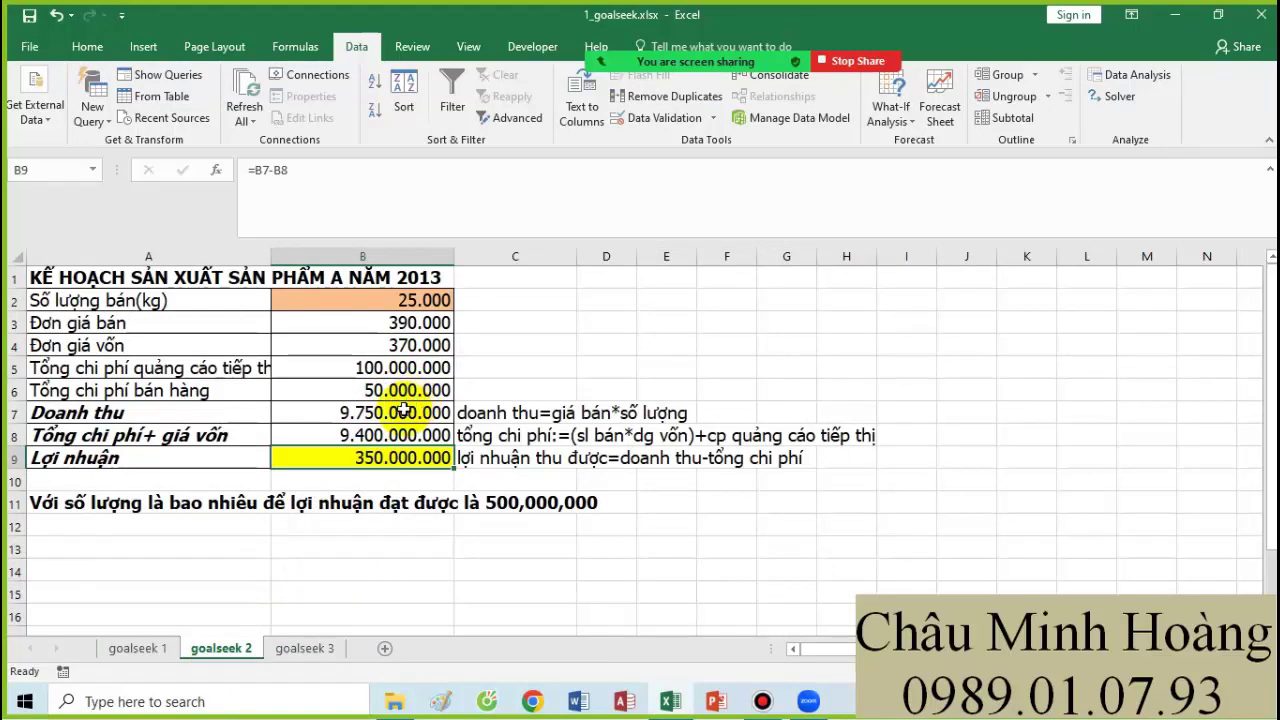
click(432, 300)
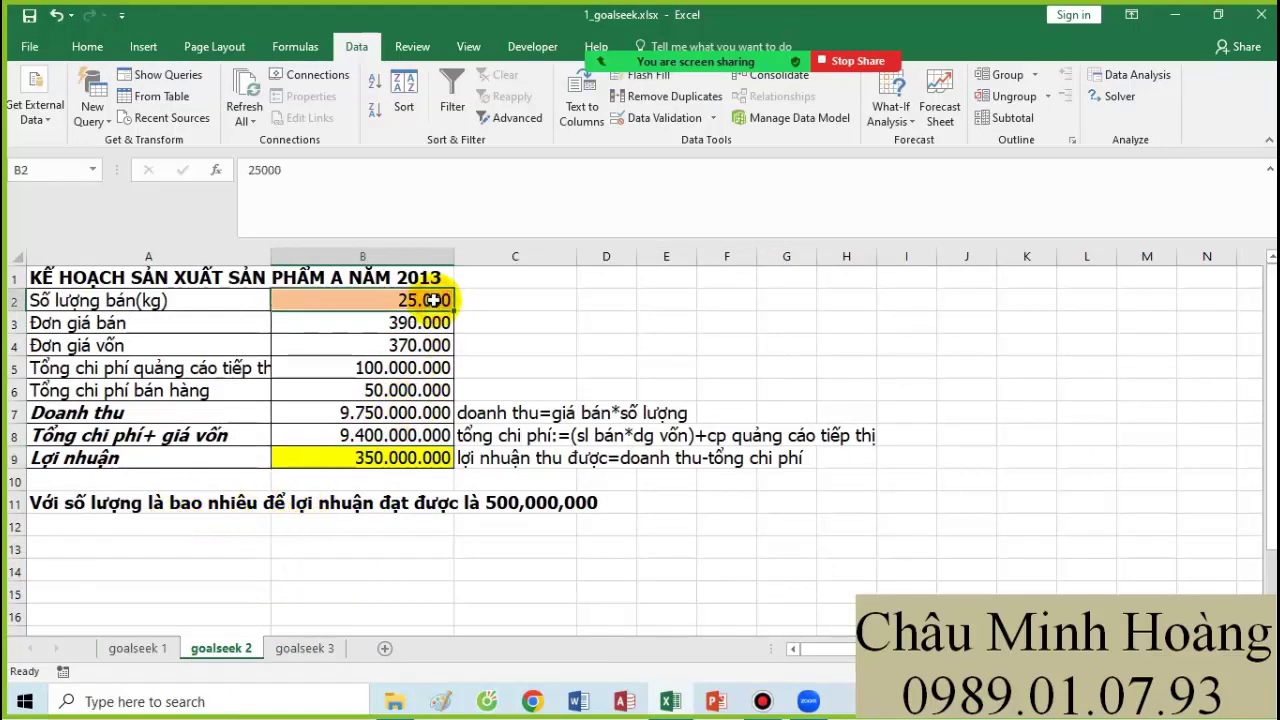
click(390, 457)
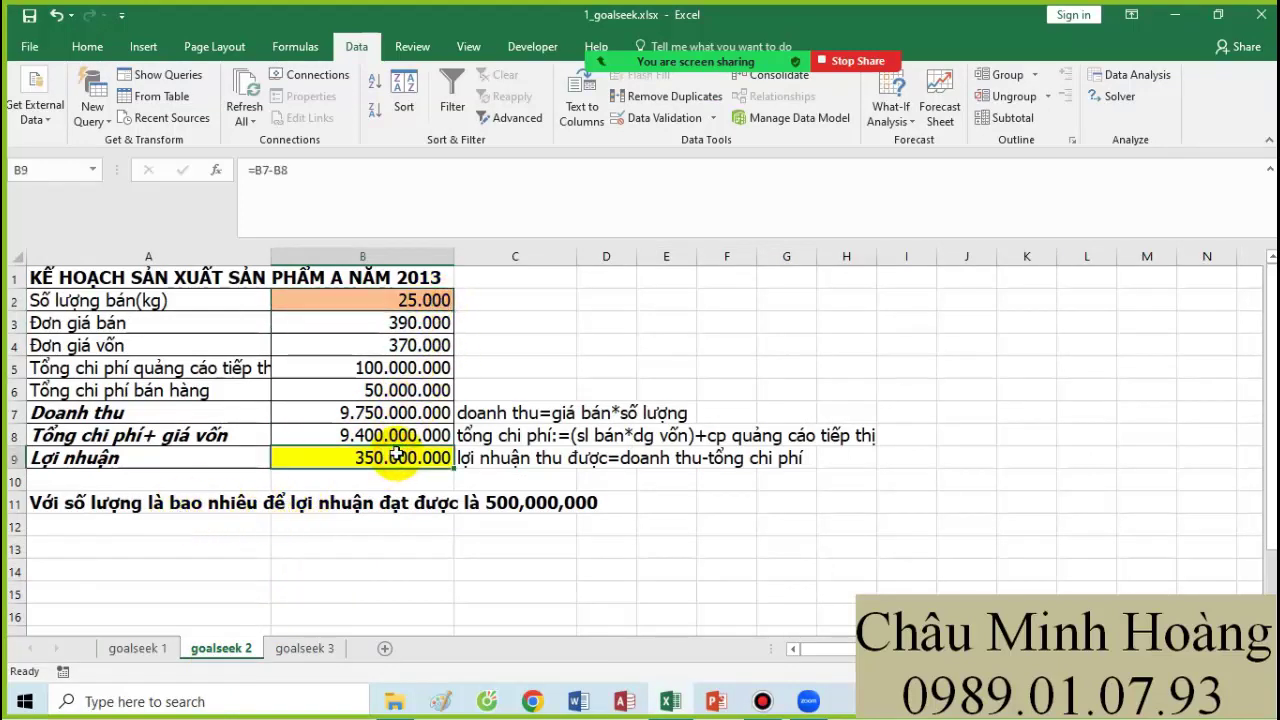
double_click(397, 457)
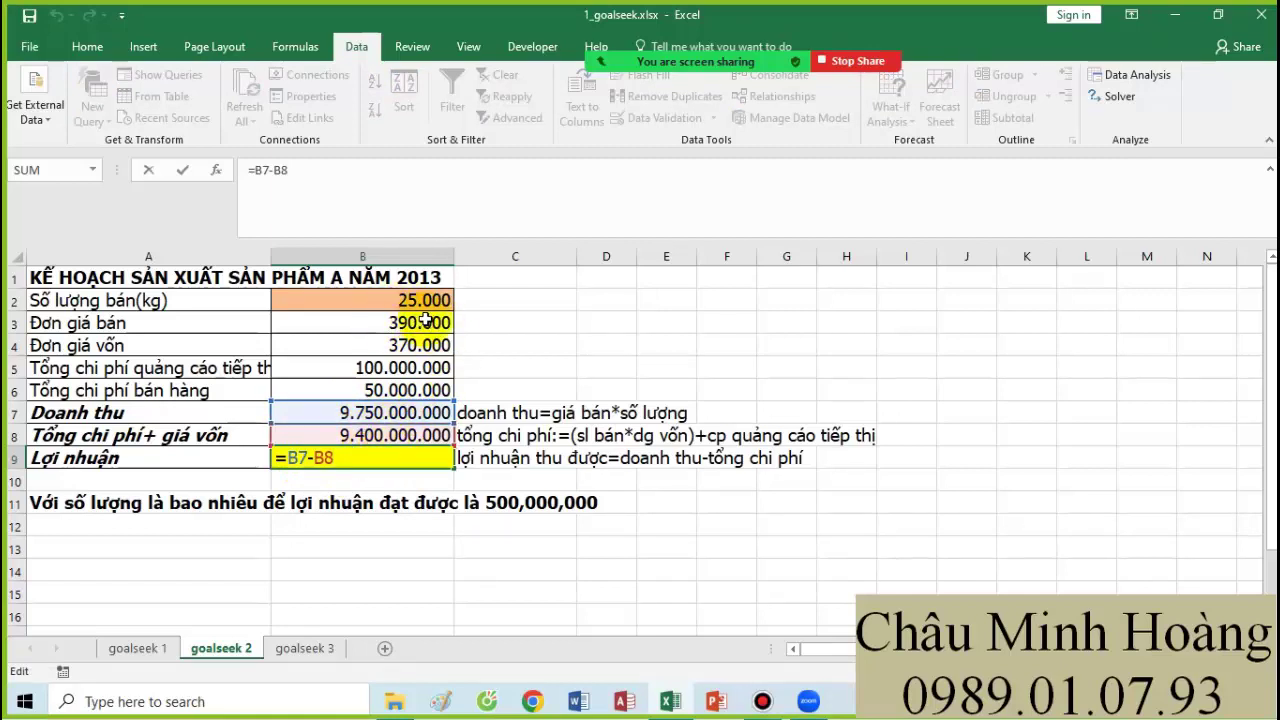
key(Return)
click(366, 435)
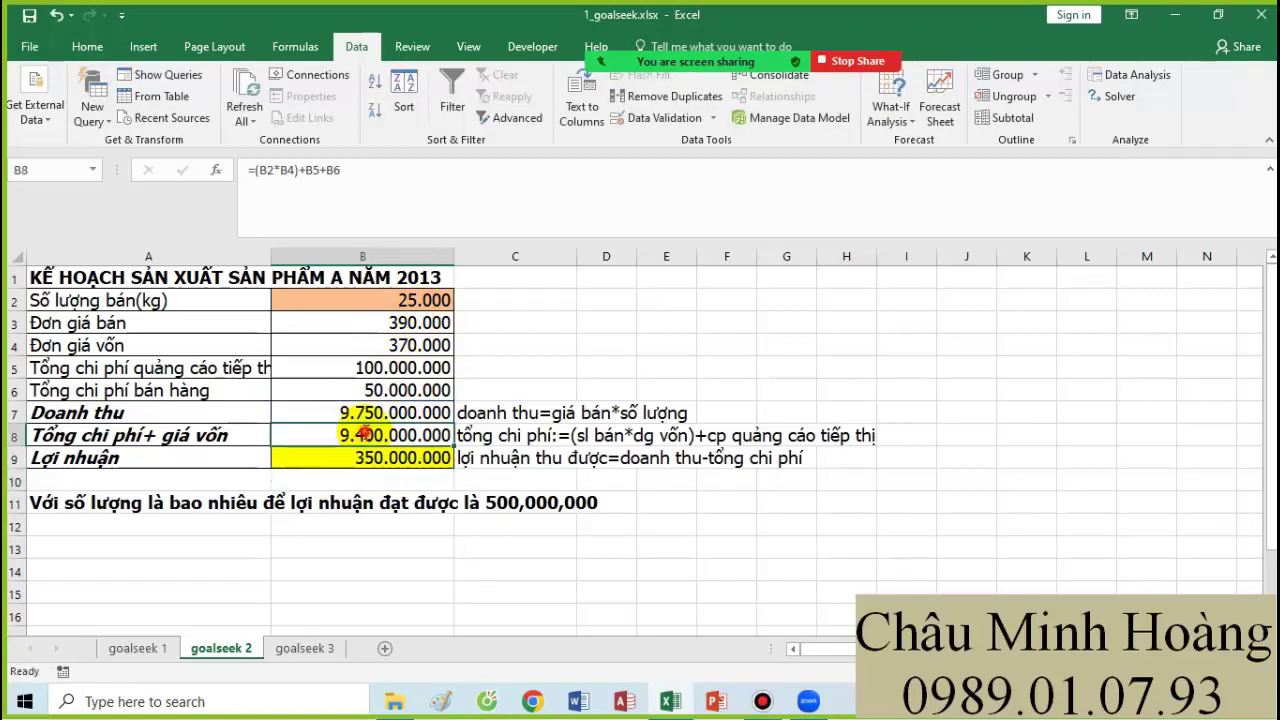
double_click(366, 435)
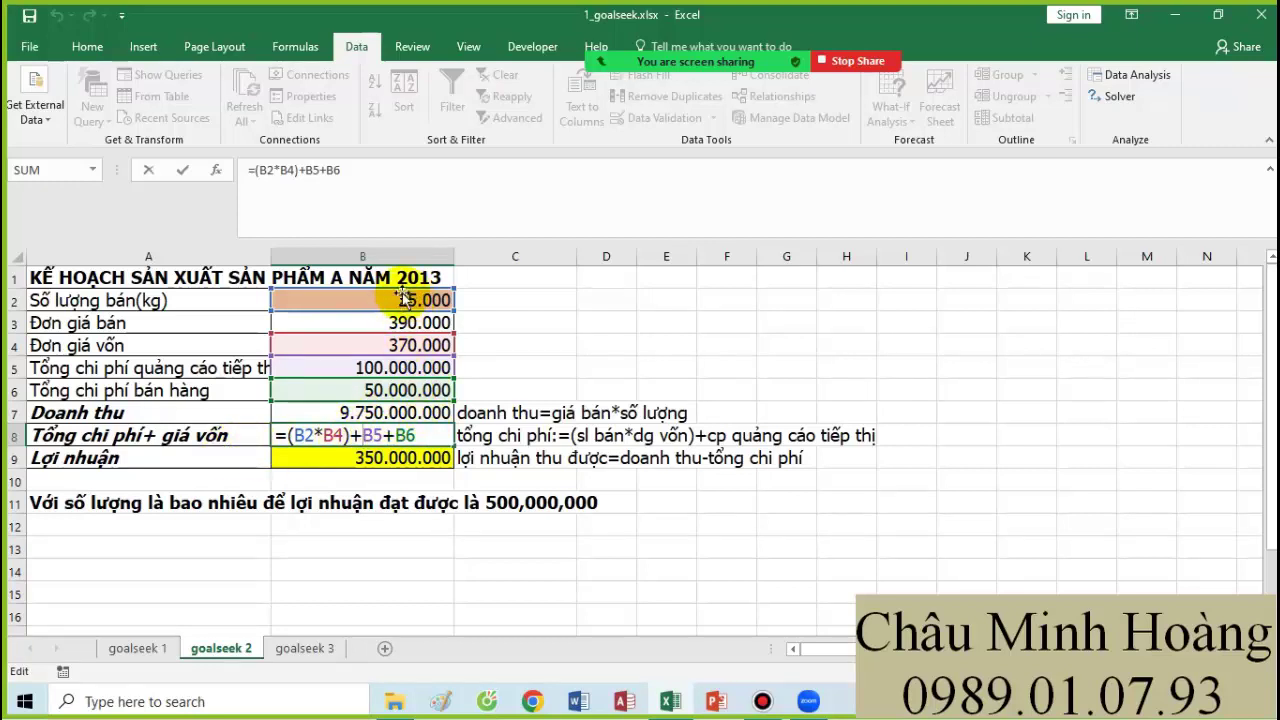
key(Escape)
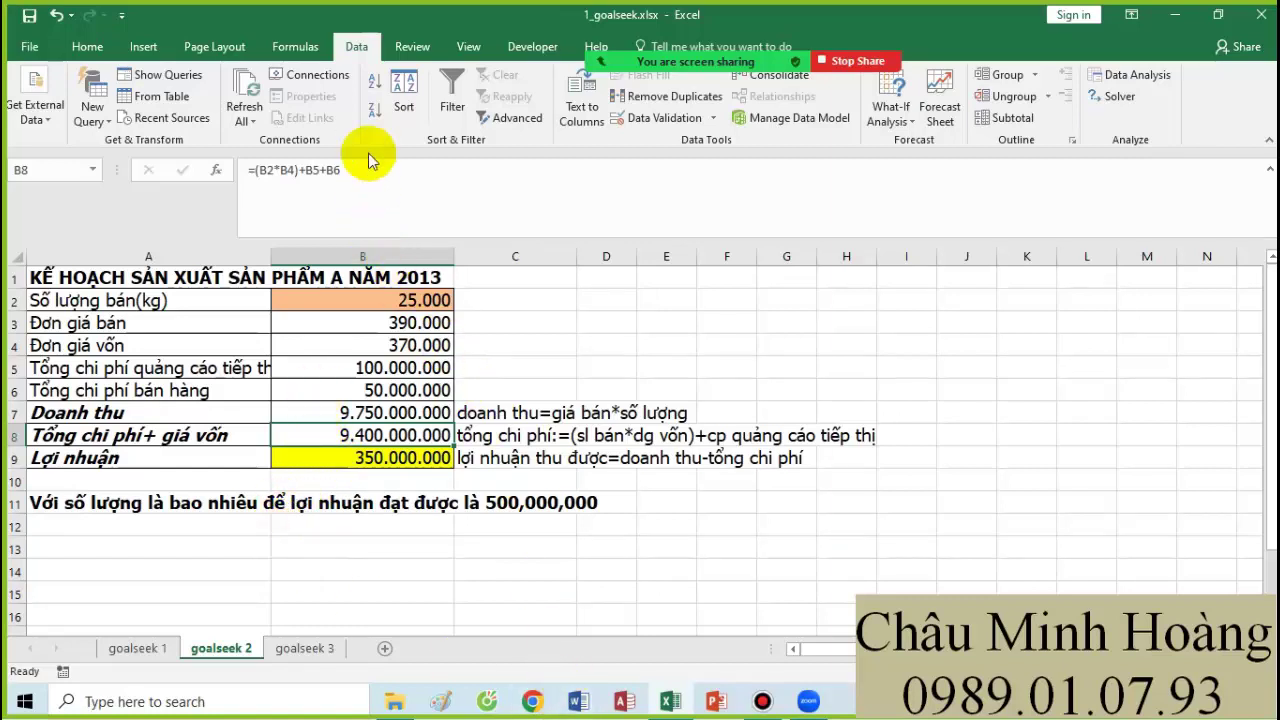
Use Goal Seek to bring the Lợi nhuận cell B9 to 500000000 by changing the quantity cell B2, and accept the solution.
click(420, 460)
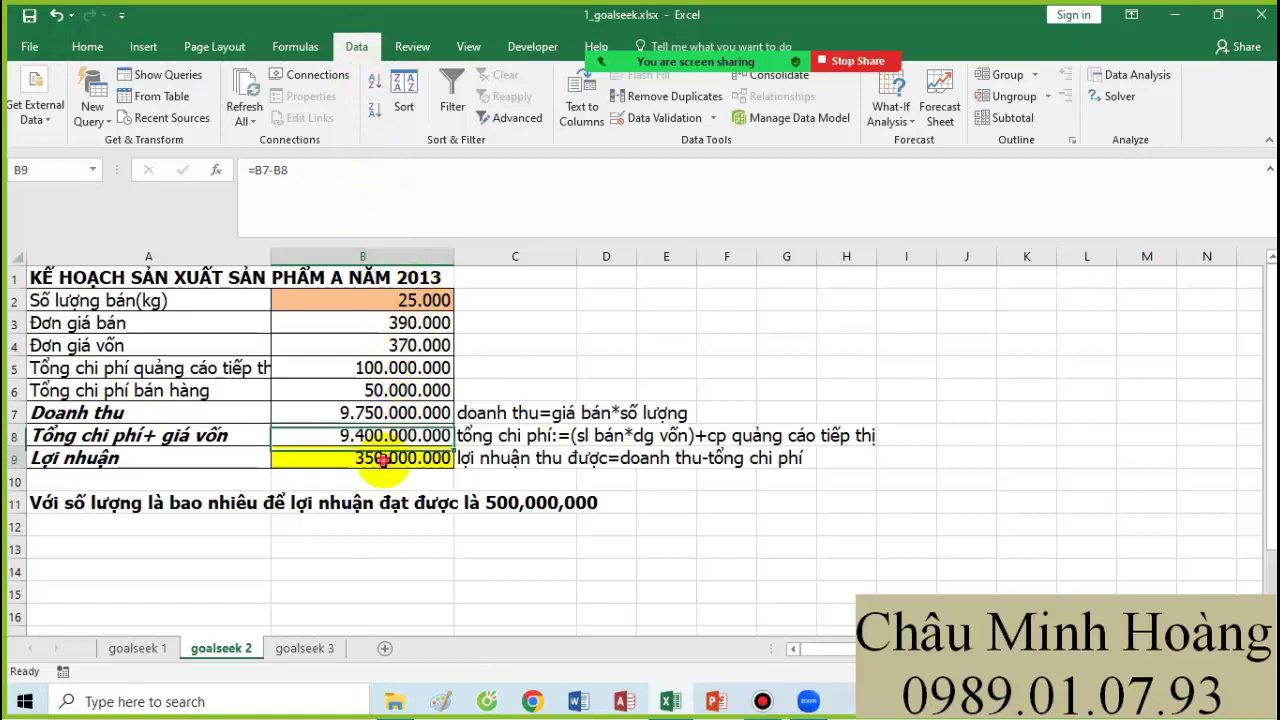
click(405, 296)
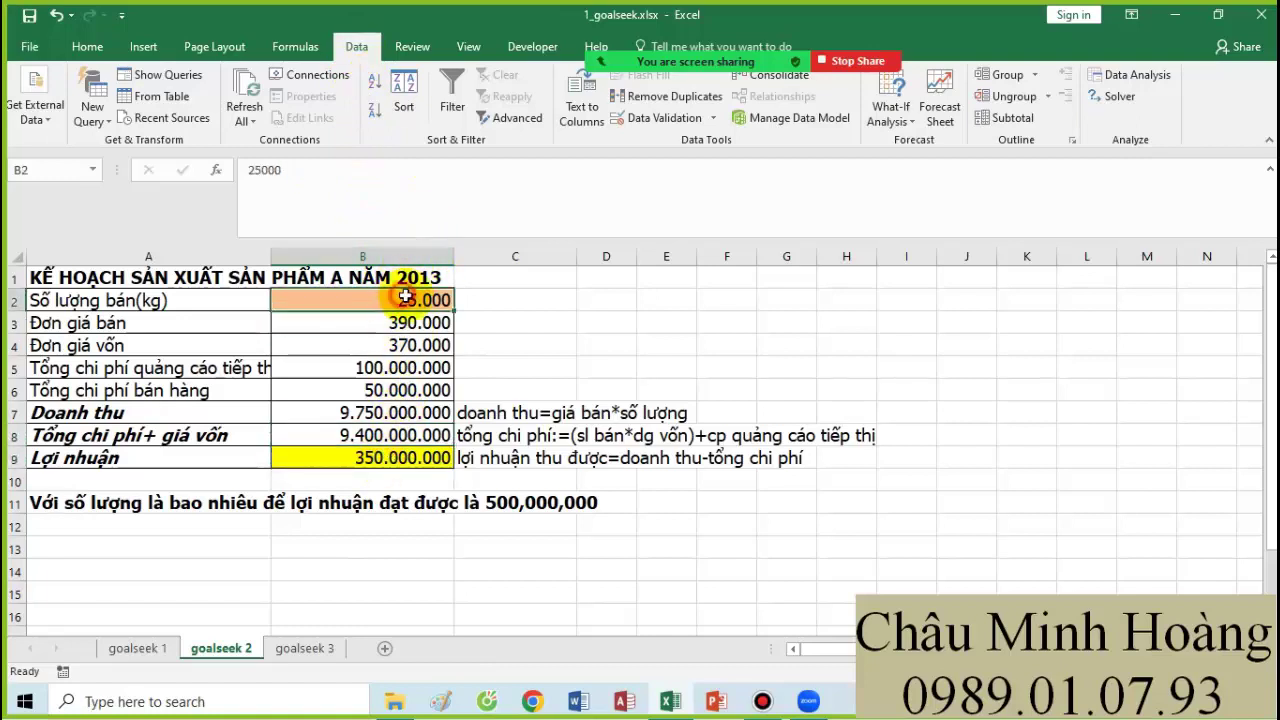
click(889, 113)
click(920, 163)
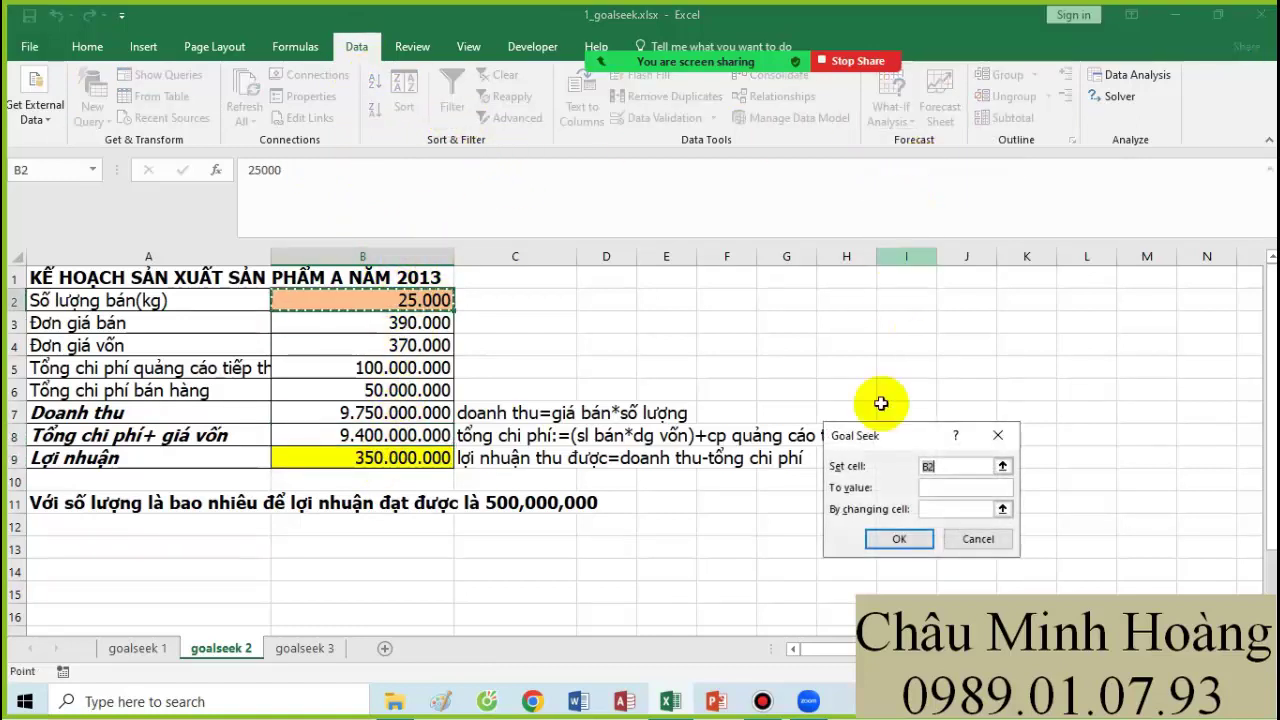
click(422, 457)
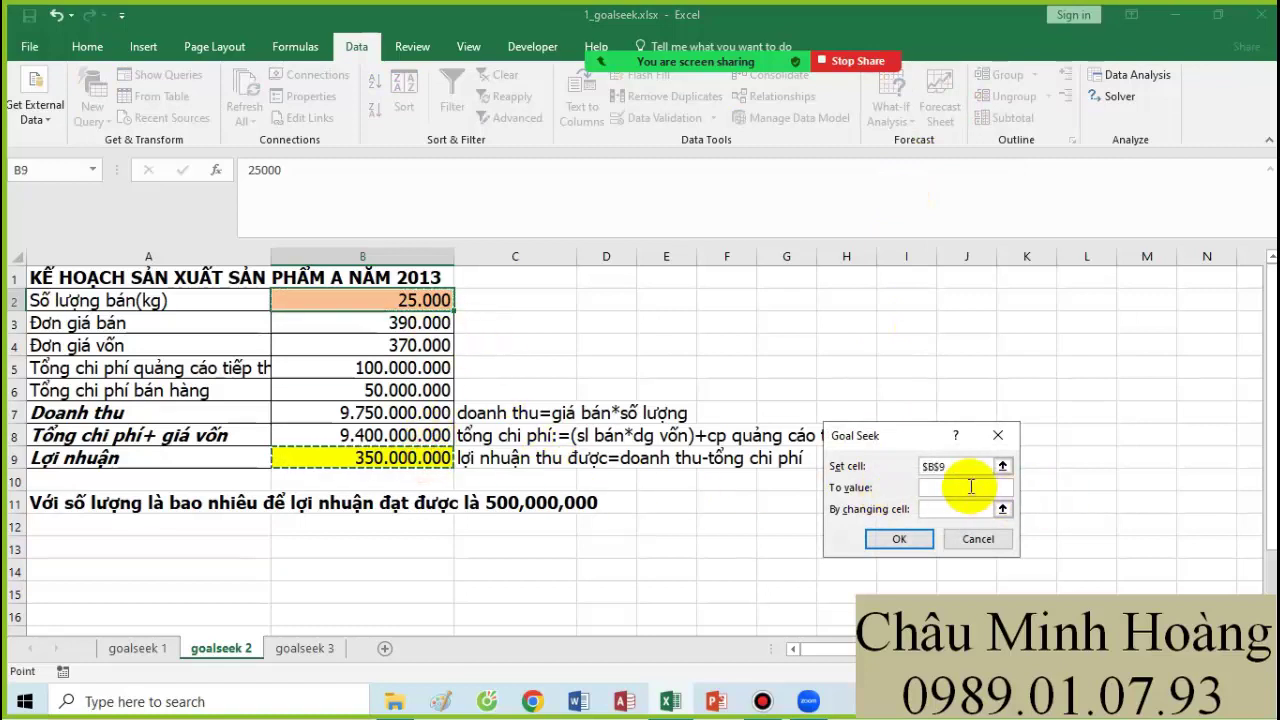
click(966, 487)
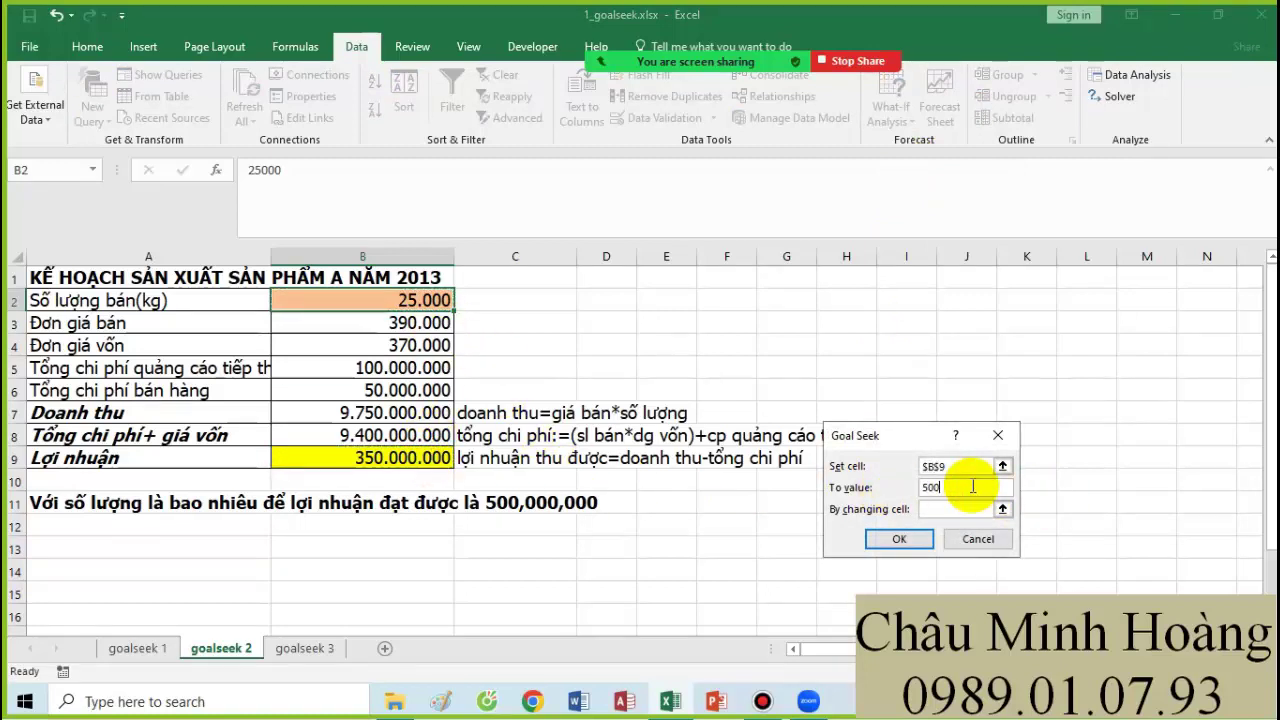
click(948, 509)
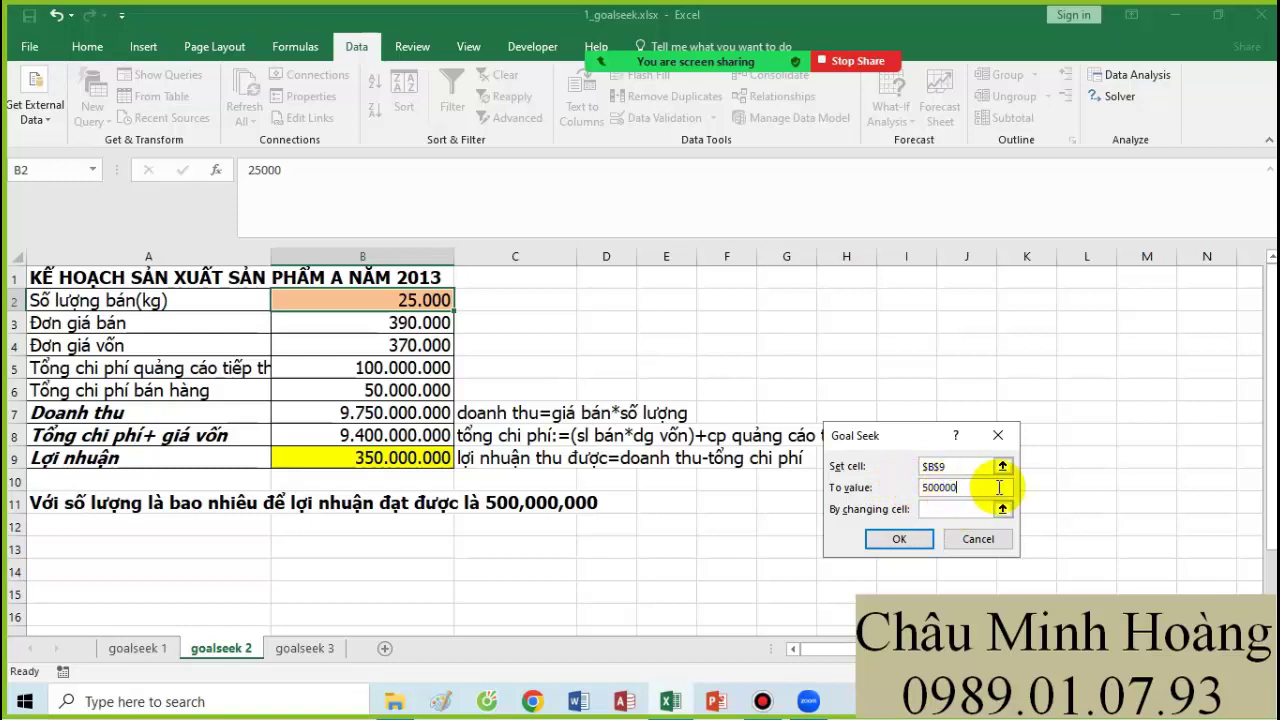
text(000)
click(957, 509)
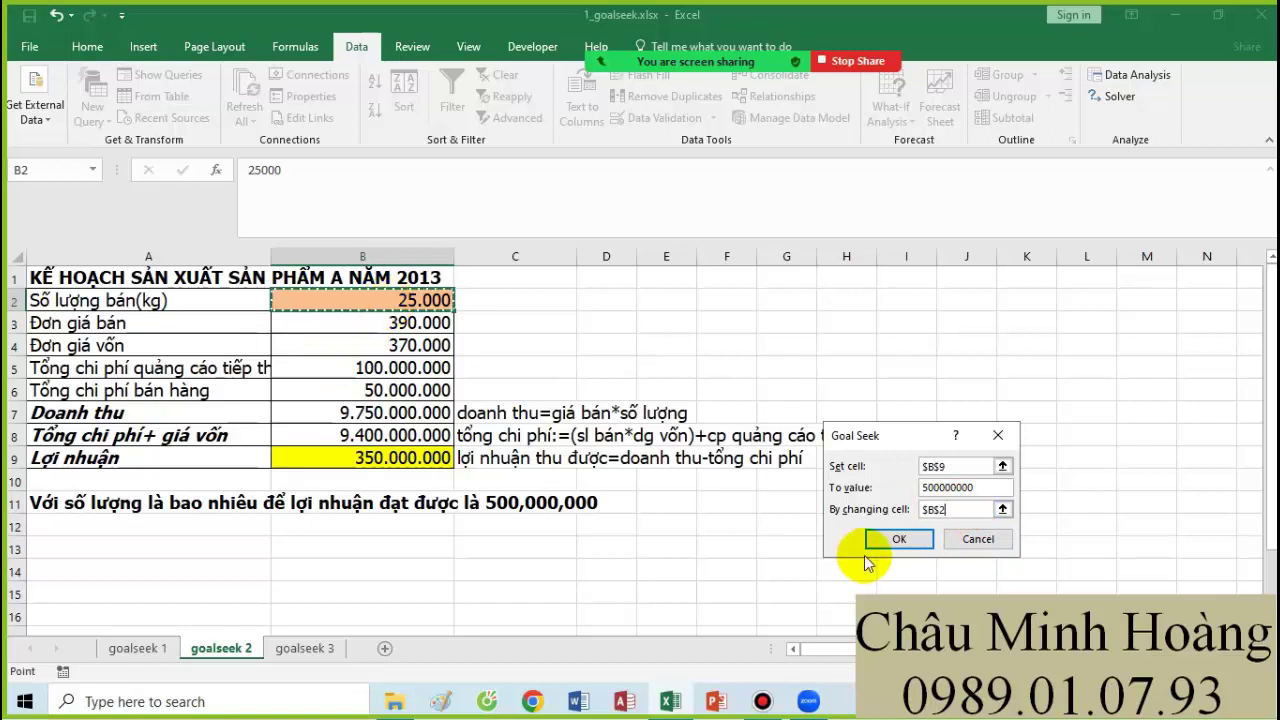
click(893, 539)
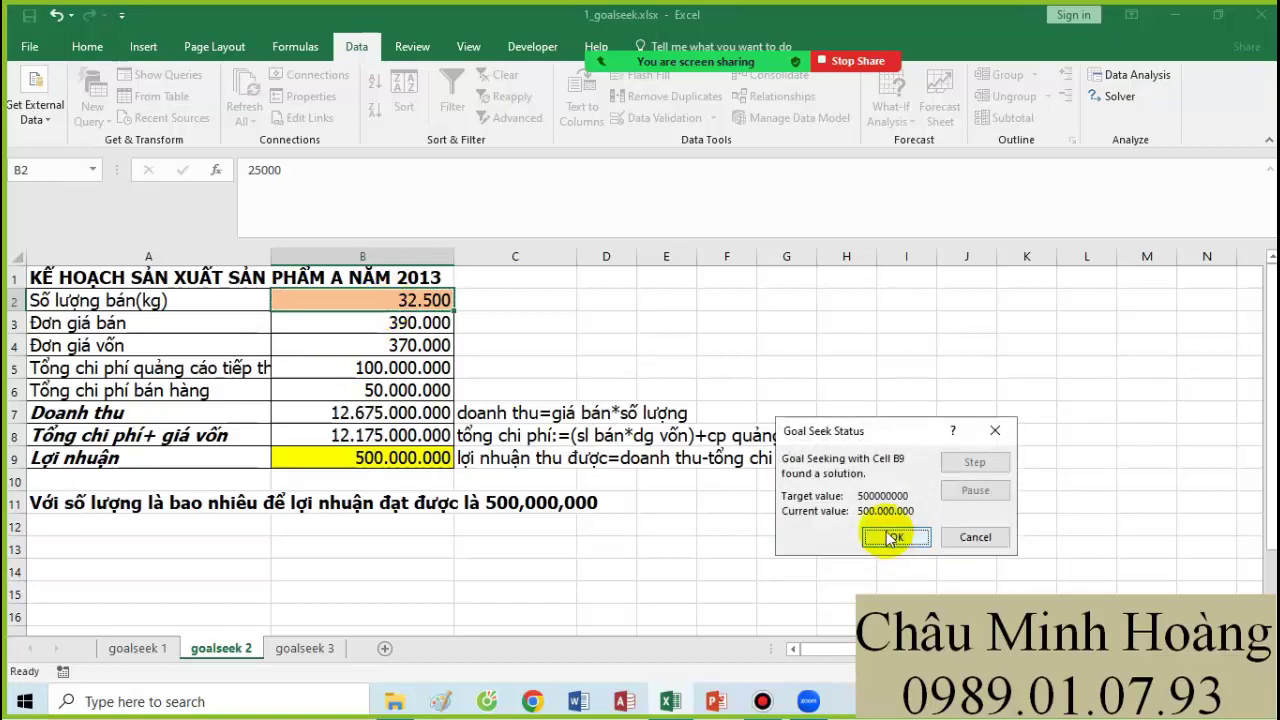
click(893, 537)
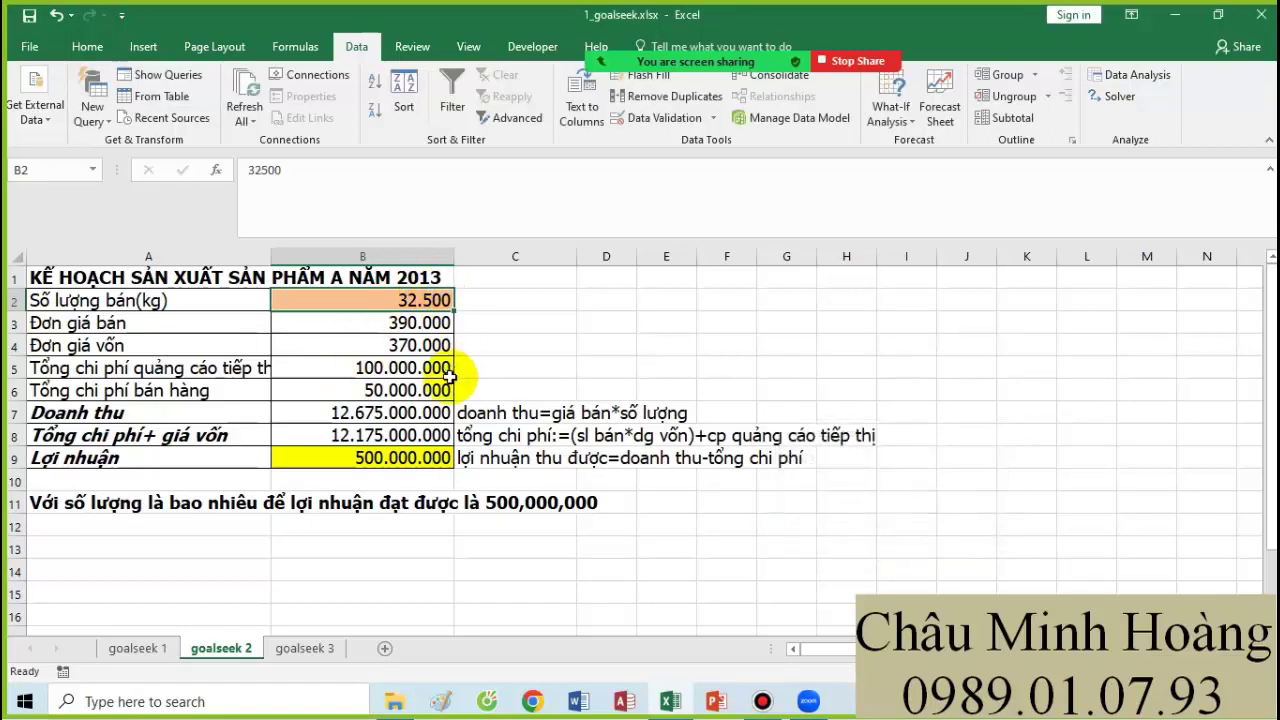
Go to the goalseek 3 sheet and read through its four-year plan, the highlighted cells and questions Câu a and Câu b.
click(305, 648)
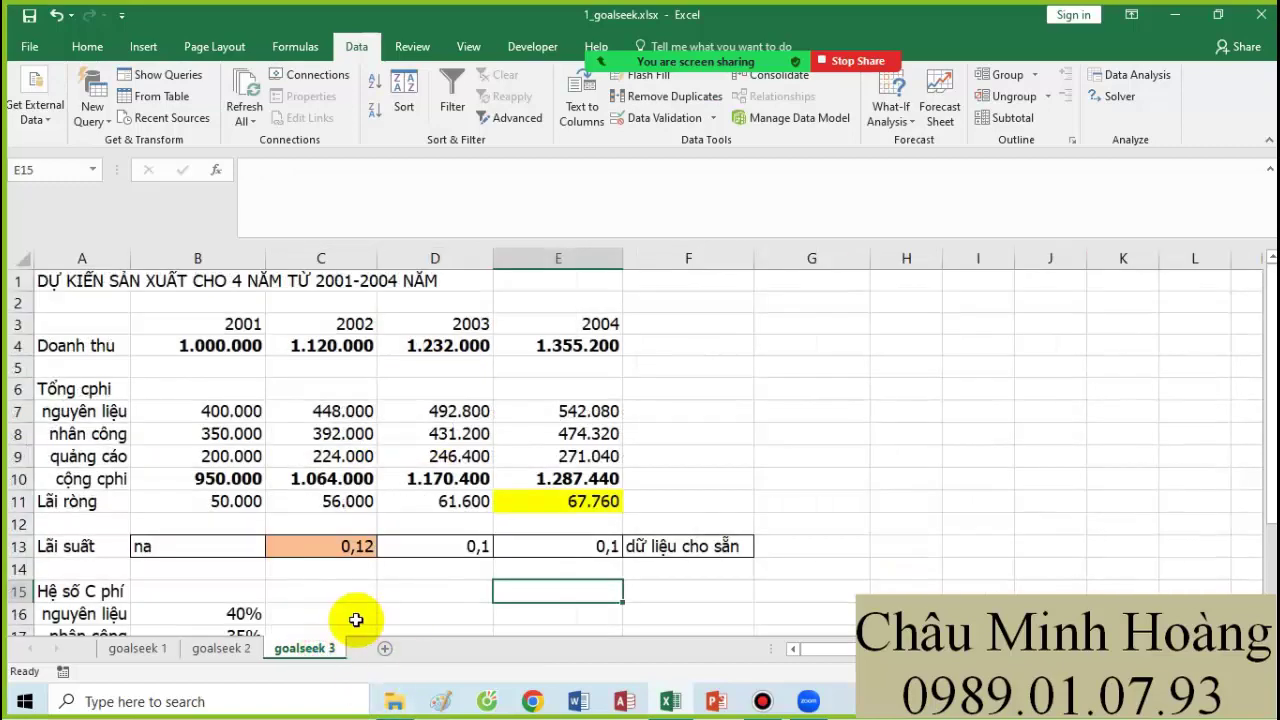
scroll(410, 585, down, 2)
scroll(440, 565, up, 1)
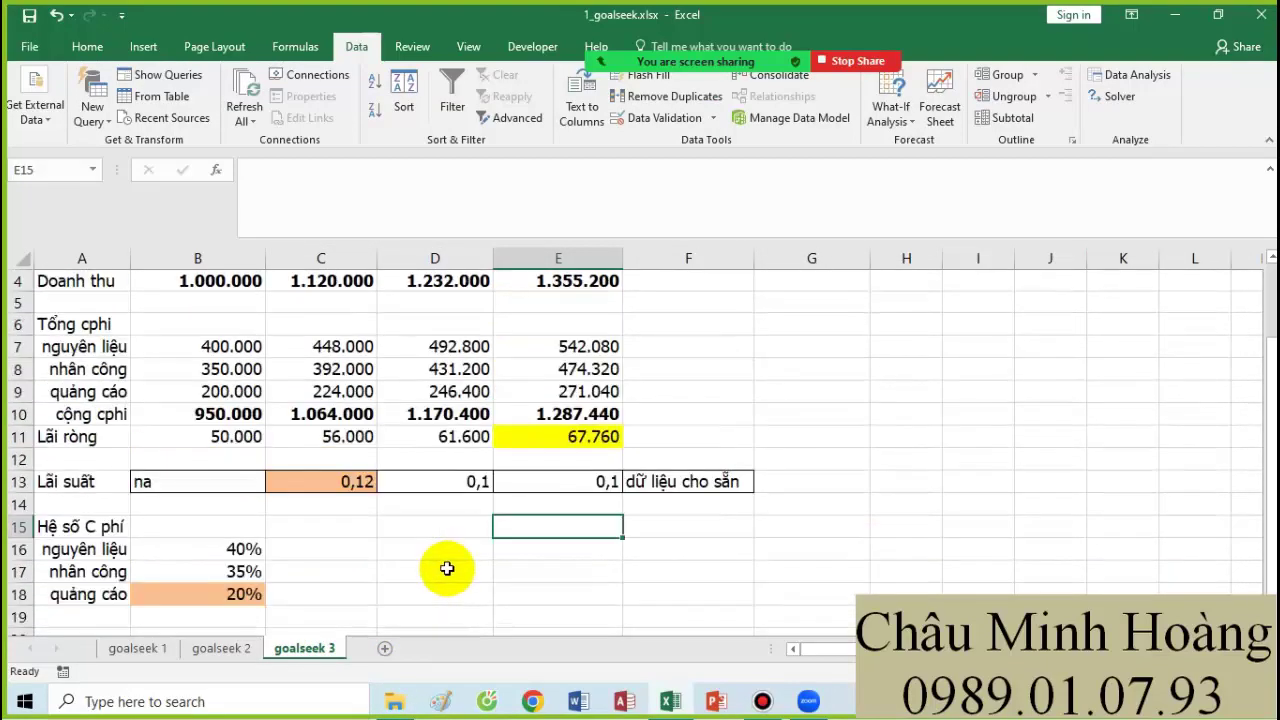
click(337, 484)
click(555, 442)
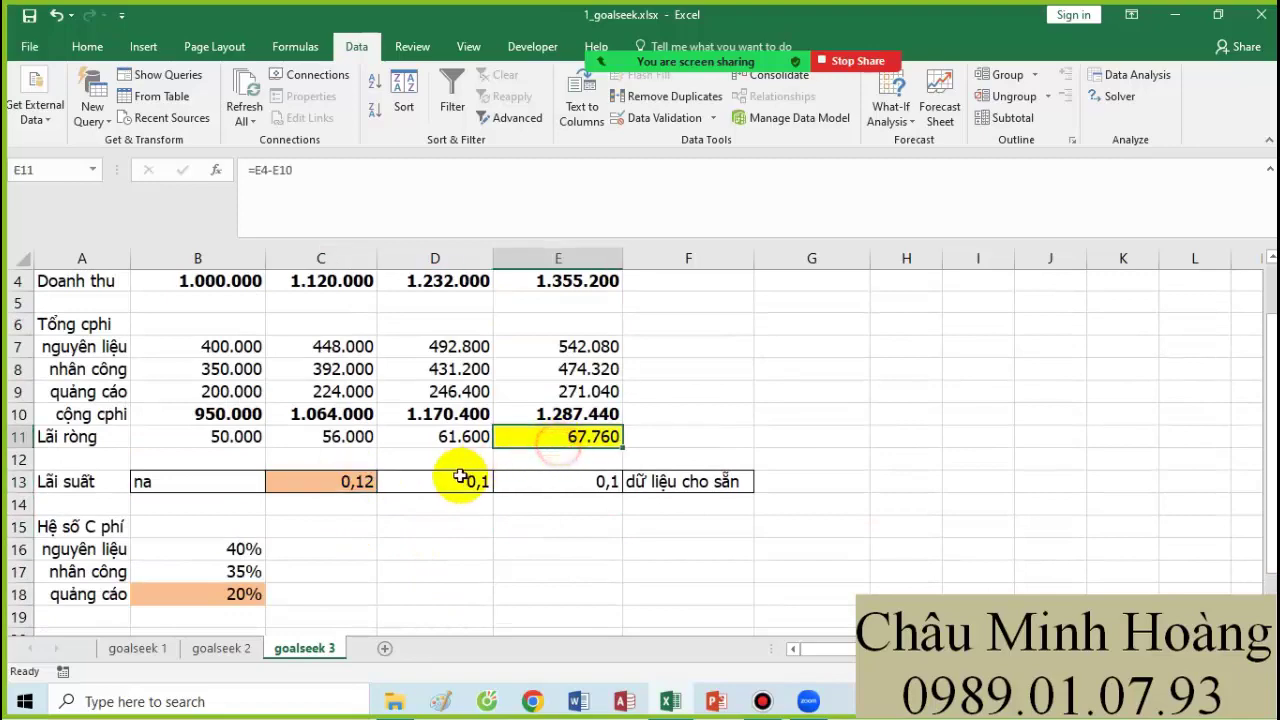
scroll(459, 478, down, 2)
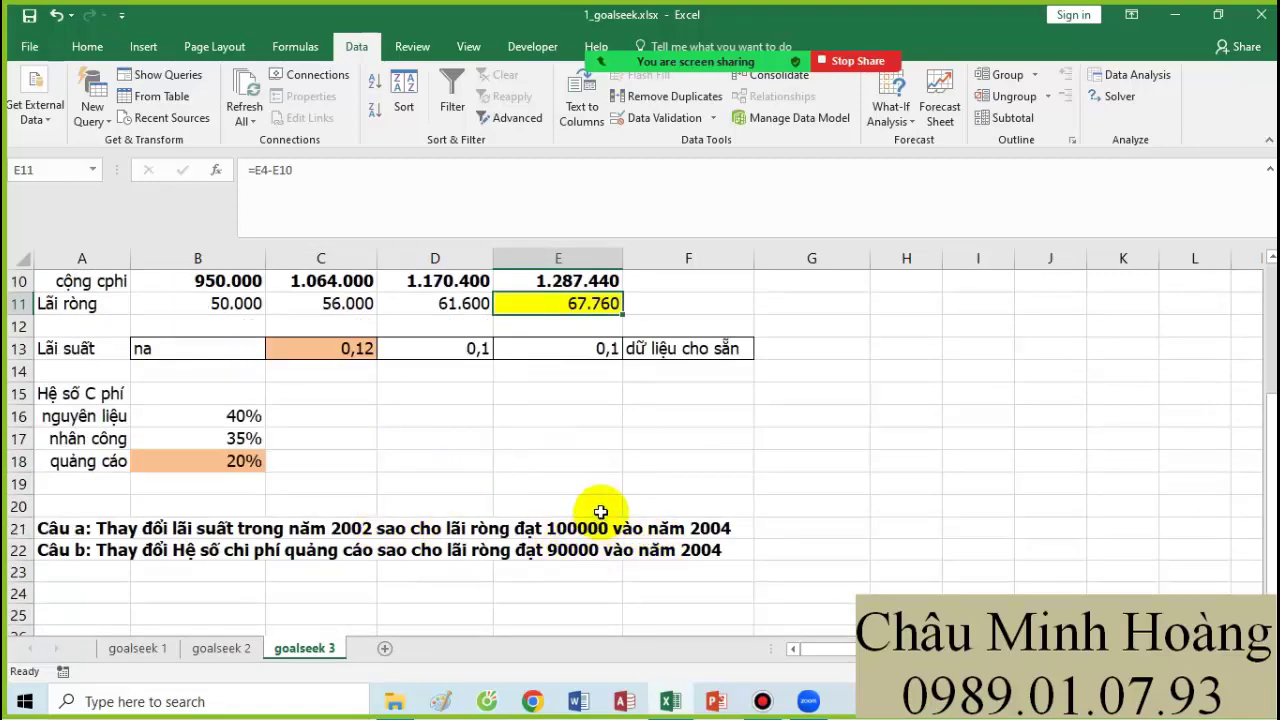
Examine the 2004 Lãi ròng formula in E11 and the total cost formula in E10.
scroll(590, 490, up, 2)
double_click(568, 436)
scroll(590, 420, up, 1)
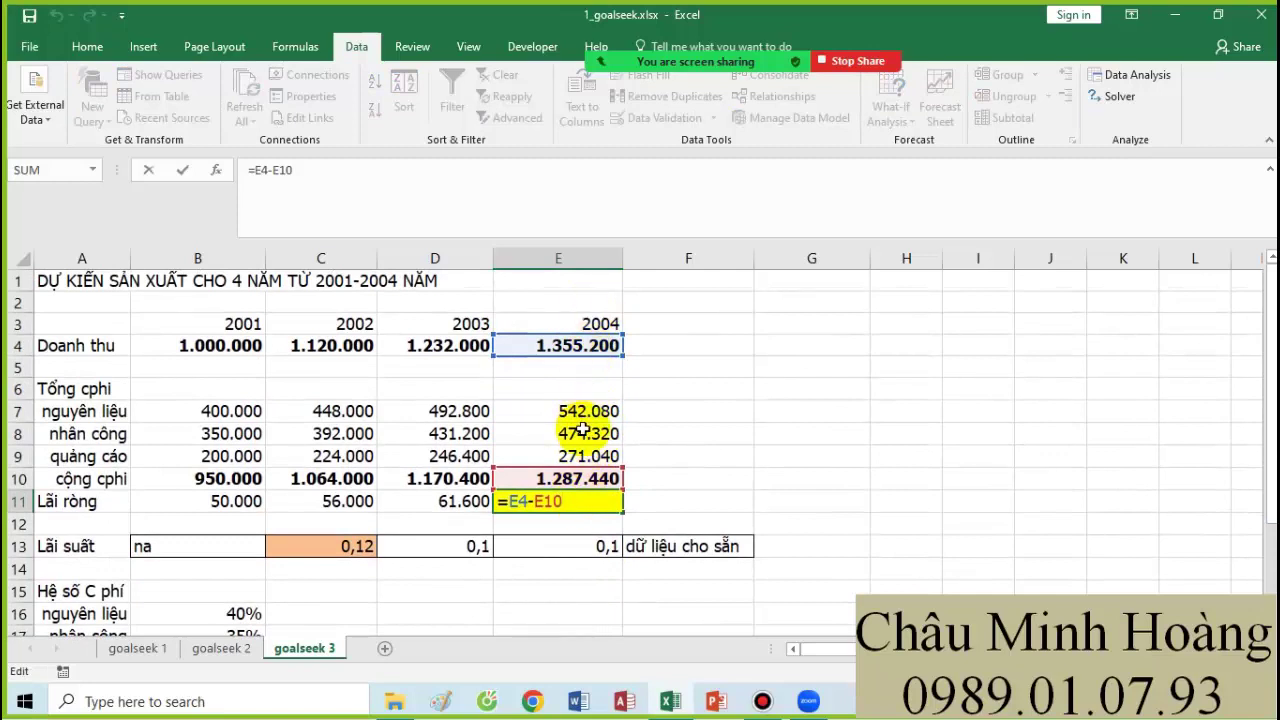
click(578, 476)
double_click(578, 478)
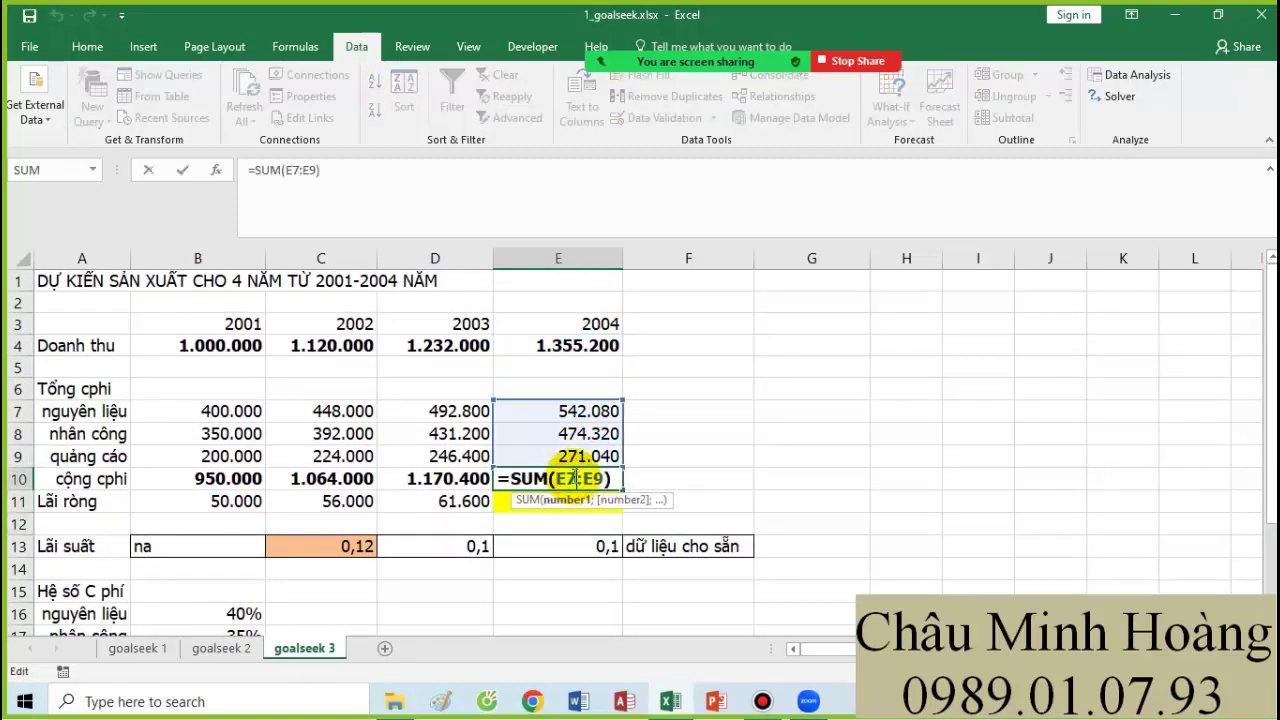
Trace the Doanh thu formulas in E4, D4 and C4 back to the Lãi suất rates in row 13.
click(555, 345)
double_click(555, 345)
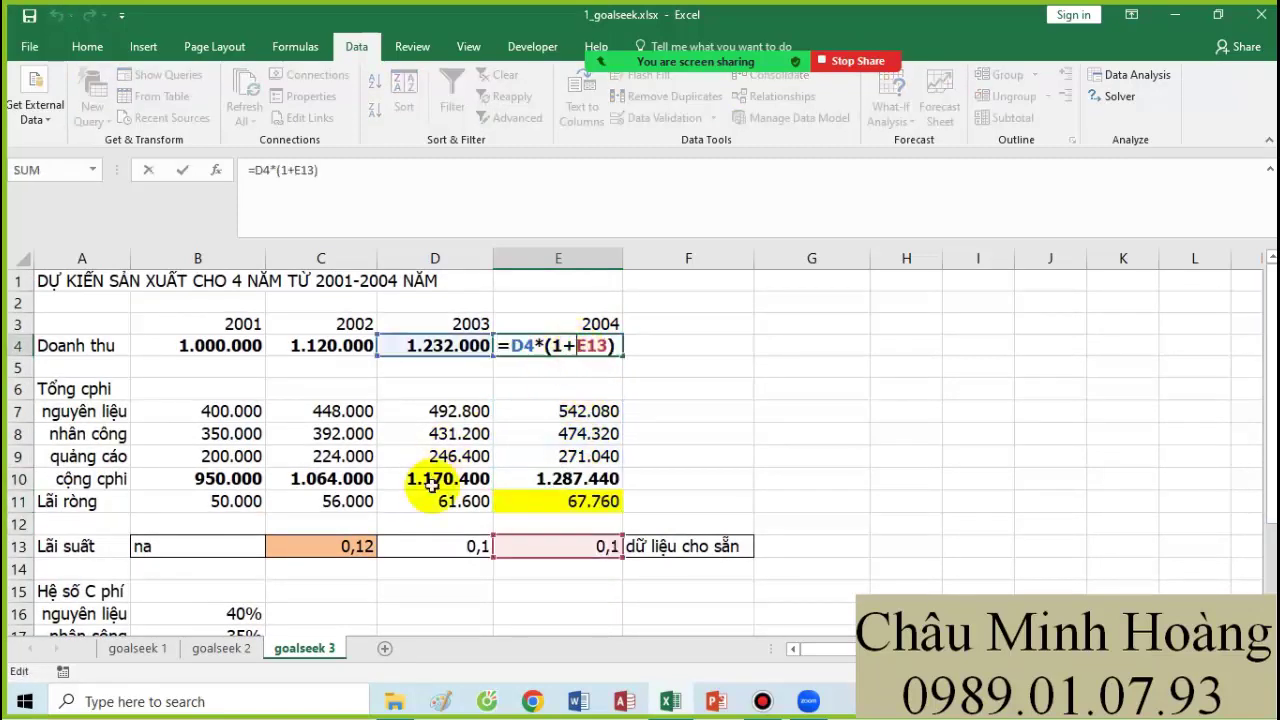
key(Return)
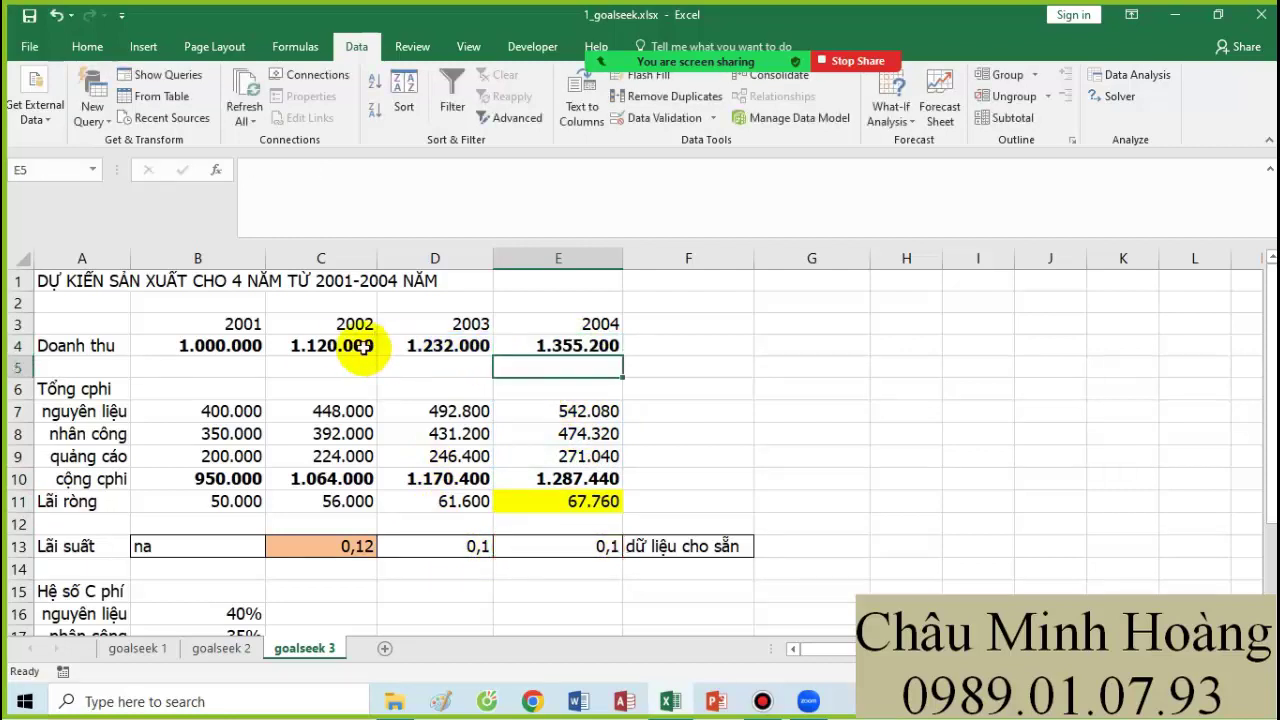
click(420, 347)
double_click(420, 347)
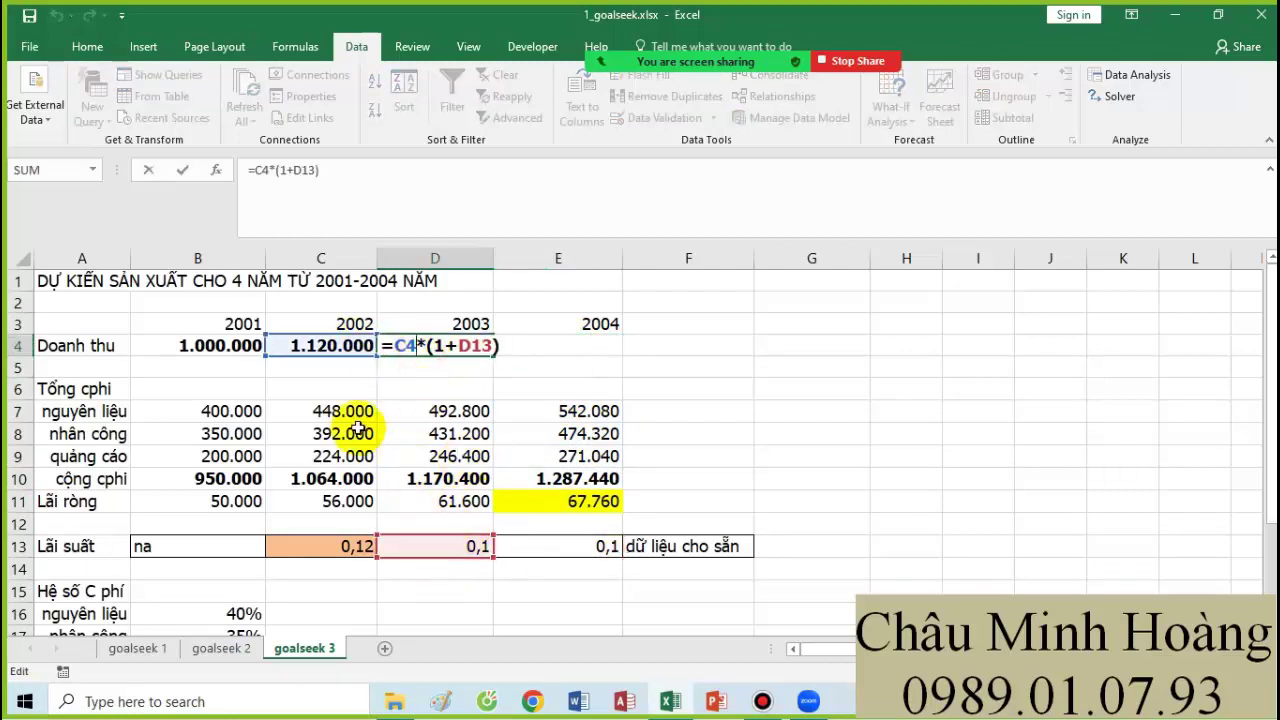
key(Return)
double_click(314, 340)
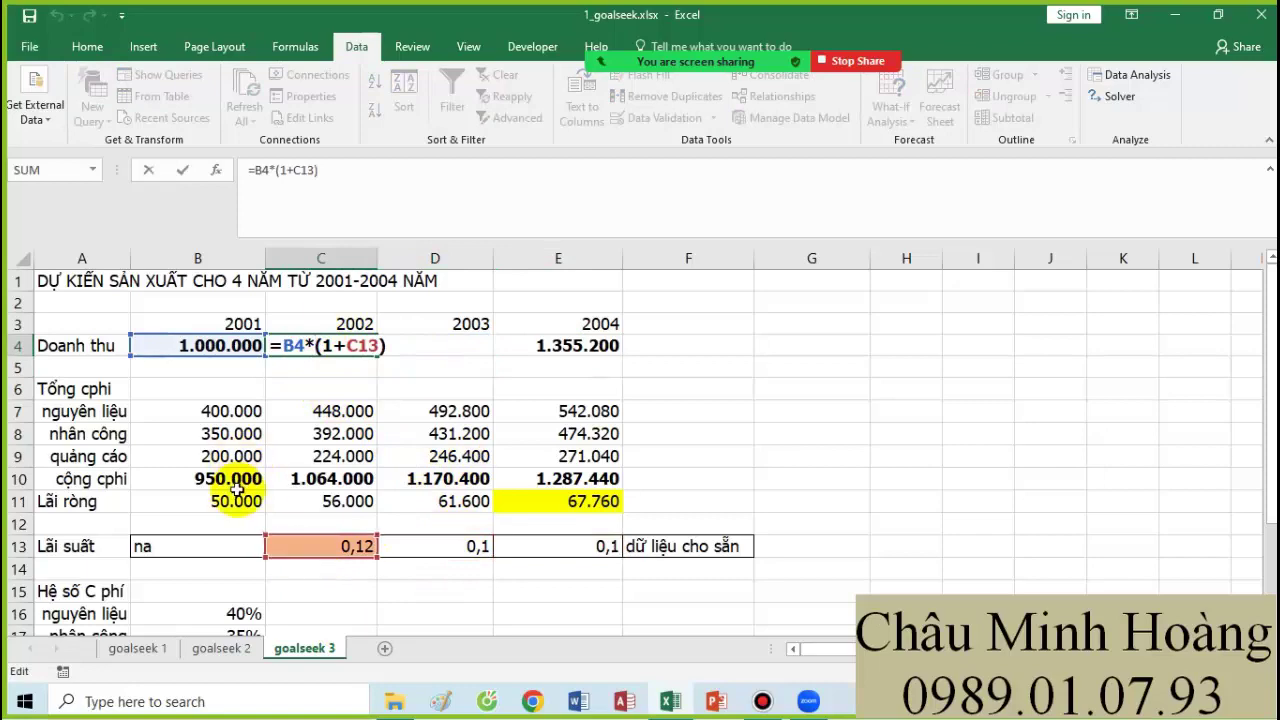
key(Return)
Trace the 2004 Lãi ròng through the cost sum in E10 to the quảng cáo formula in E9 and its cost coefficient.
scroll(290, 548, down, 1)
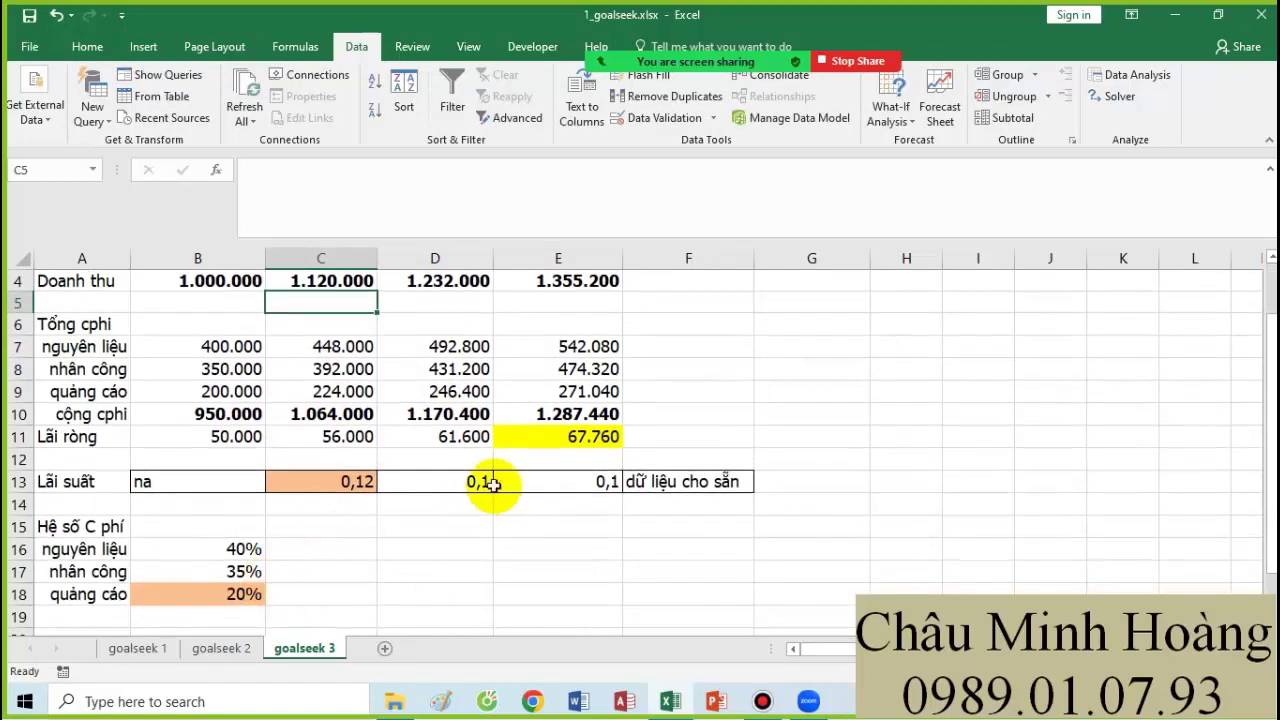
click(538, 437)
double_click(538, 437)
key(Escape)
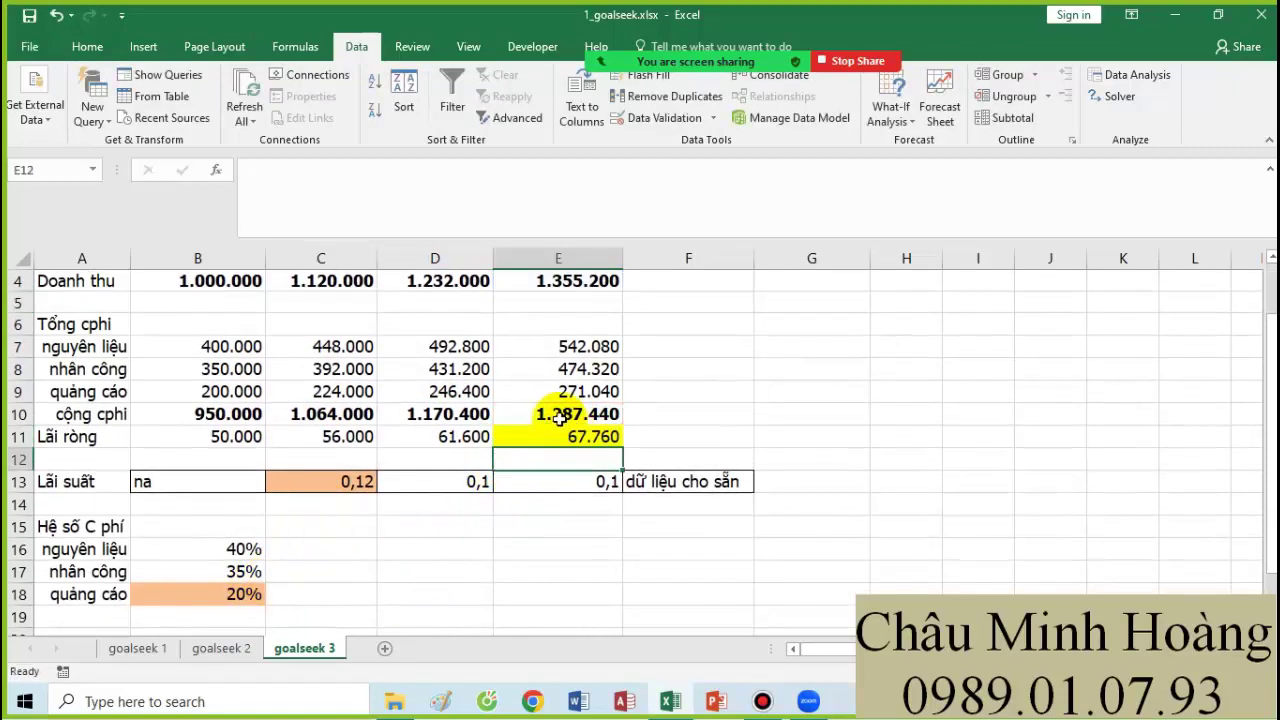
double_click(556, 414)
key(Return)
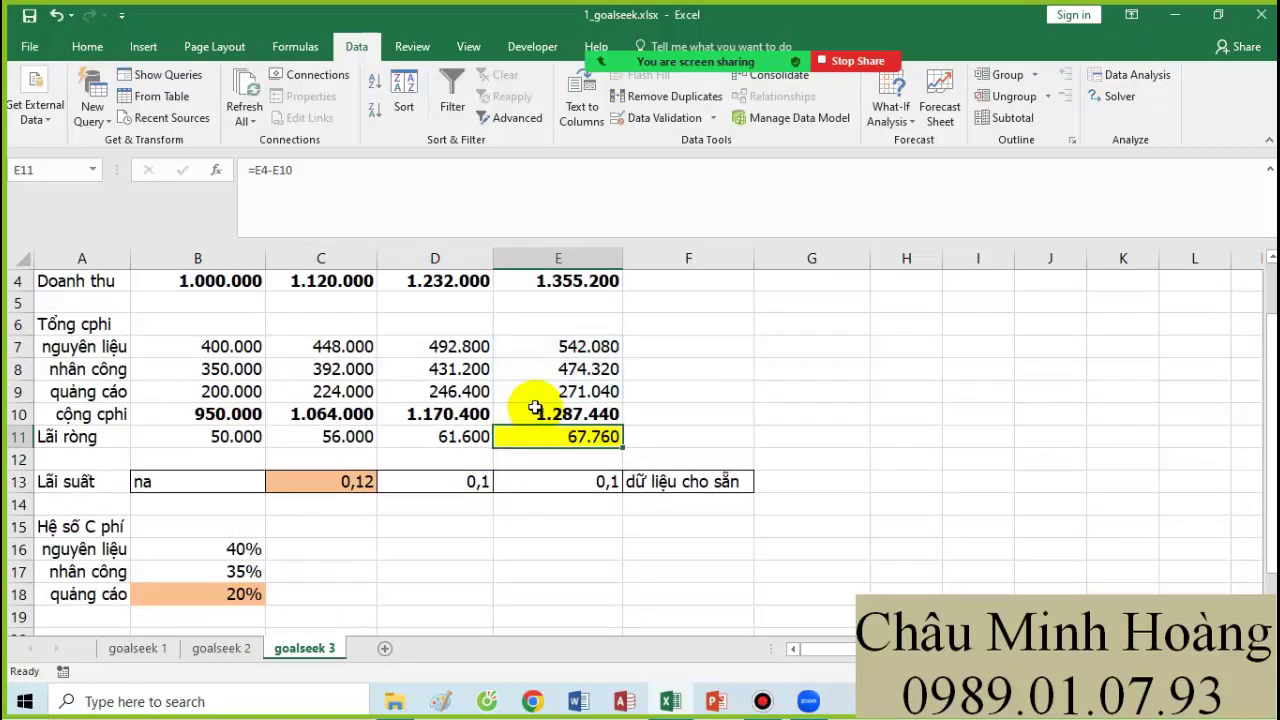
double_click(541, 392)
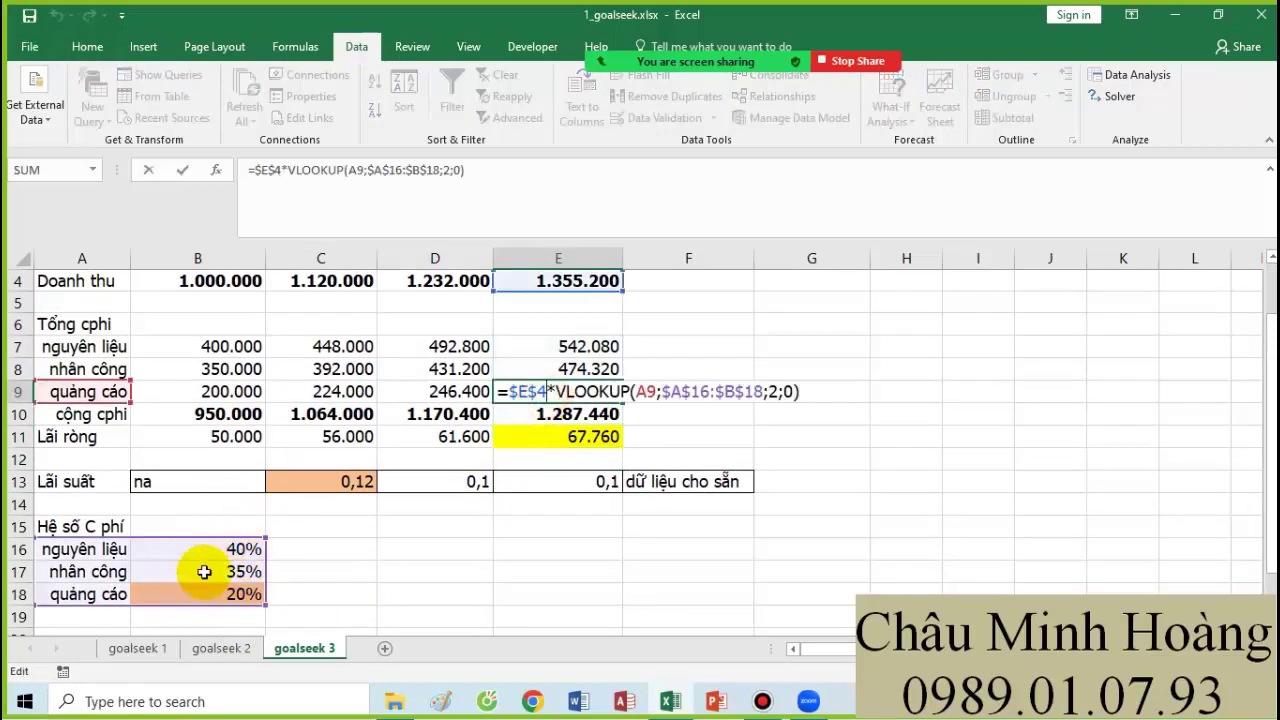
key(Return)
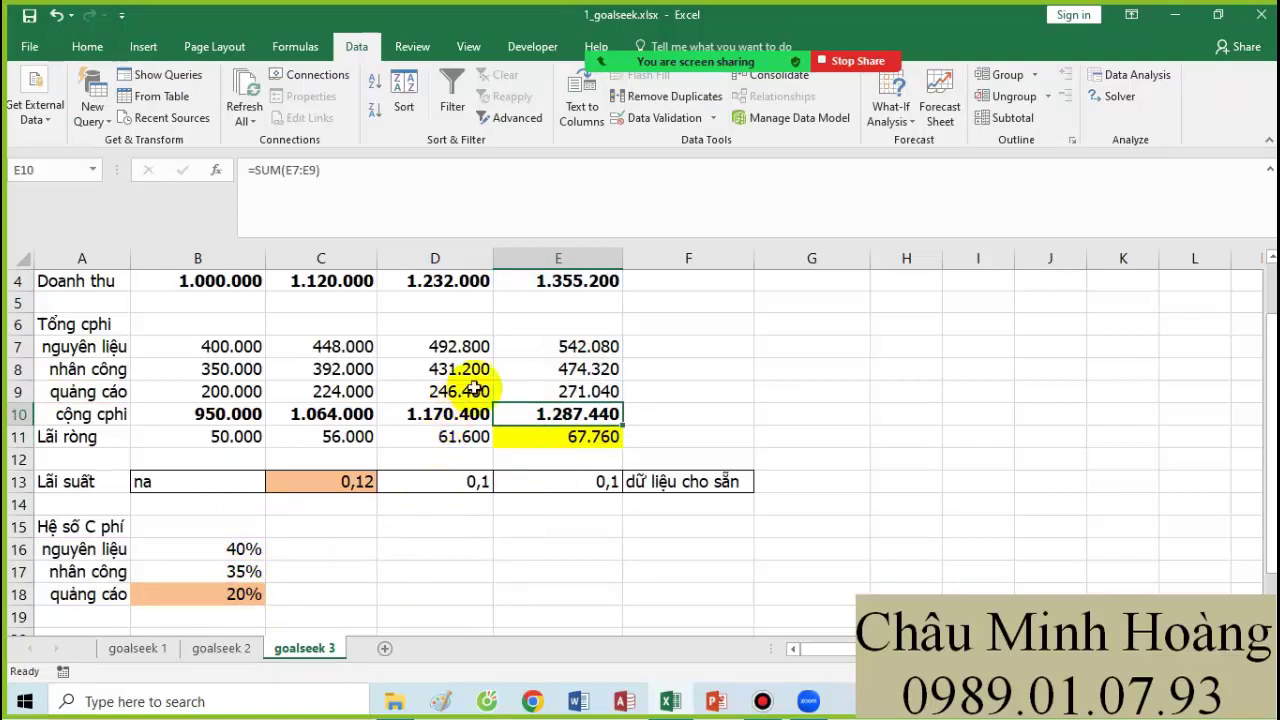
Start a Goal Seek for the 2004 Lãi ròng cell E11 with a target value of 100000.
click(891, 110)
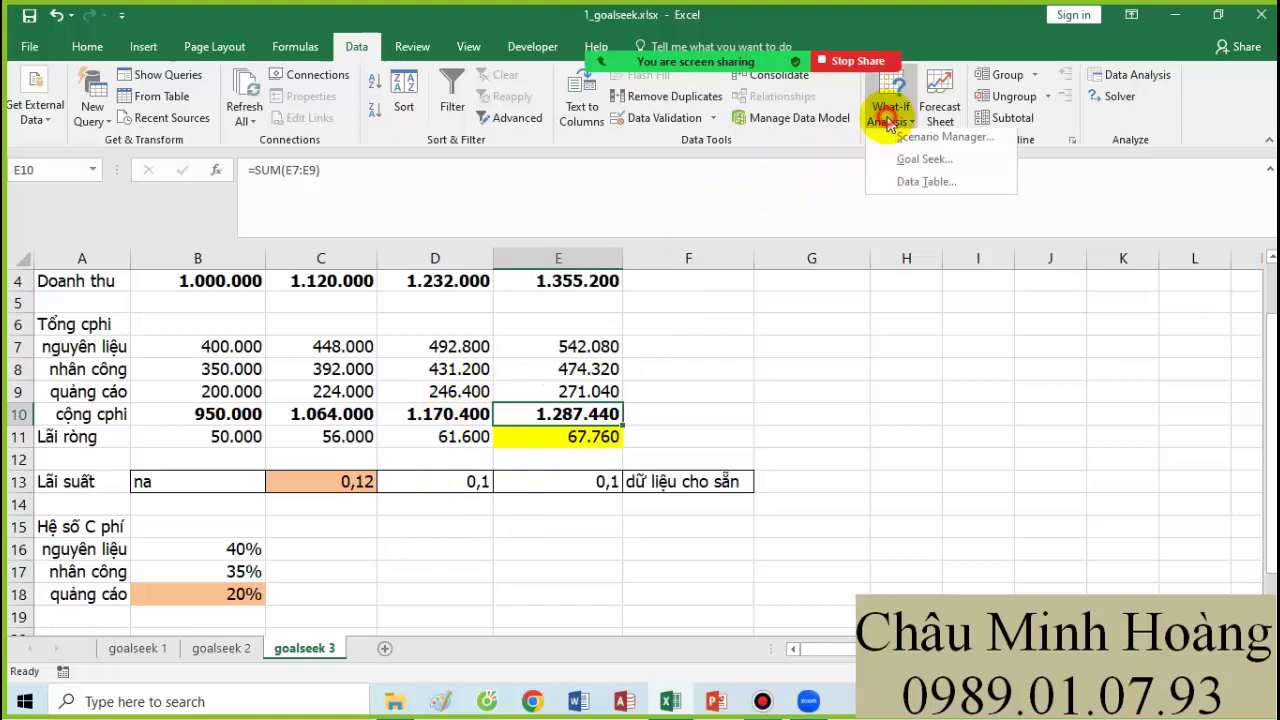
click(918, 163)
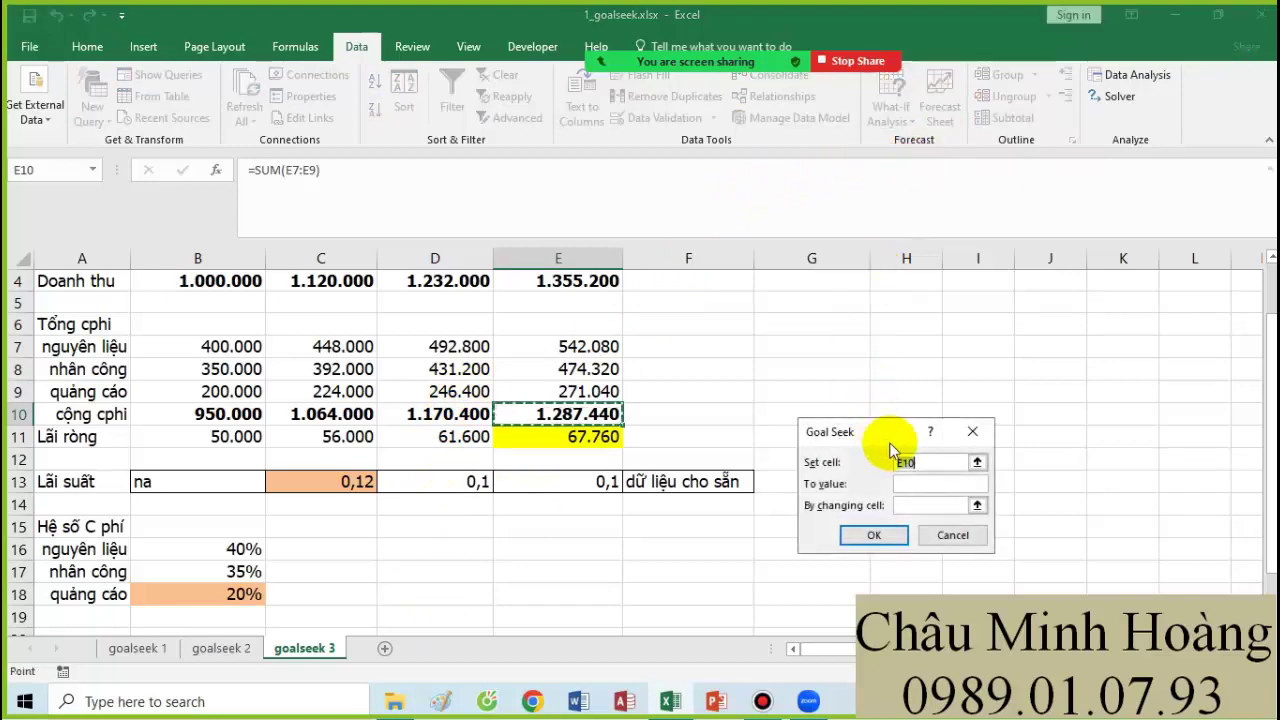
click(547, 440)
click(943, 483)
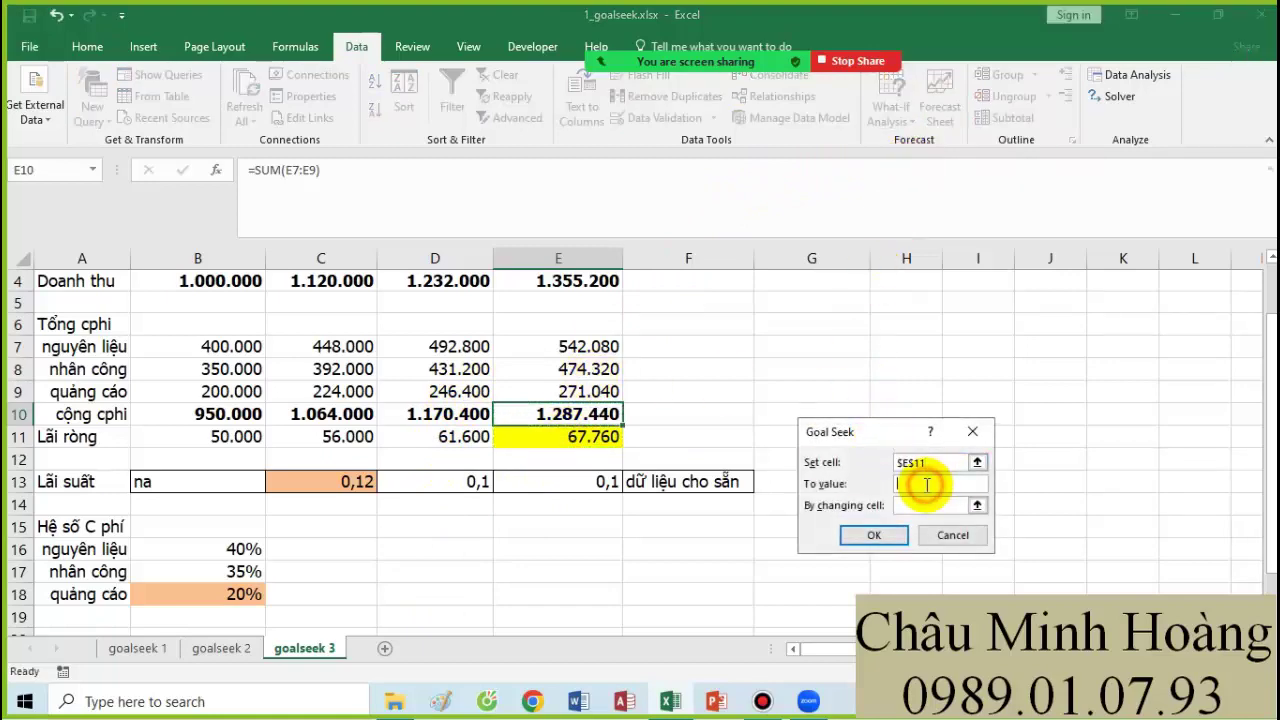
scroll(598, 480, down, 3)
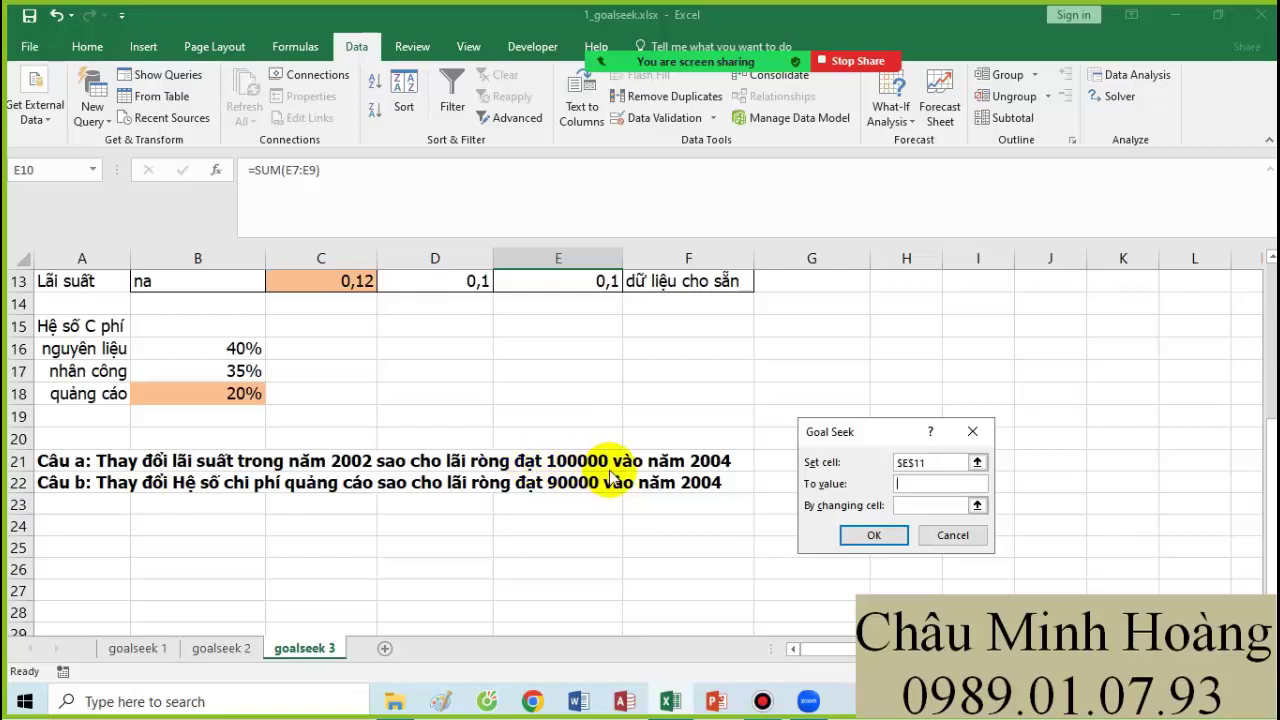
text(100)
text(000)
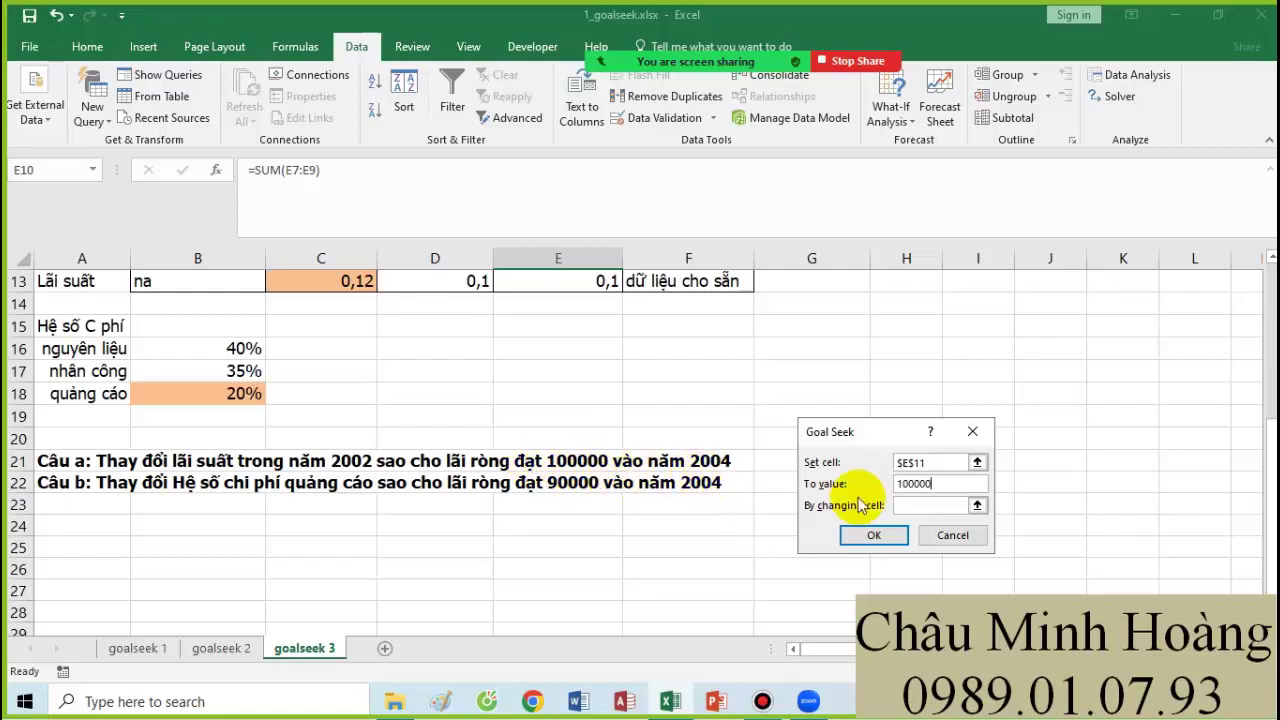
Make the 2002 Lãi suất cell C13 the changing cell, run the Goal Seek, accept the solution and check the new rate.
click(905, 505)
scroll(385, 410, up, 2)
click(345, 415)
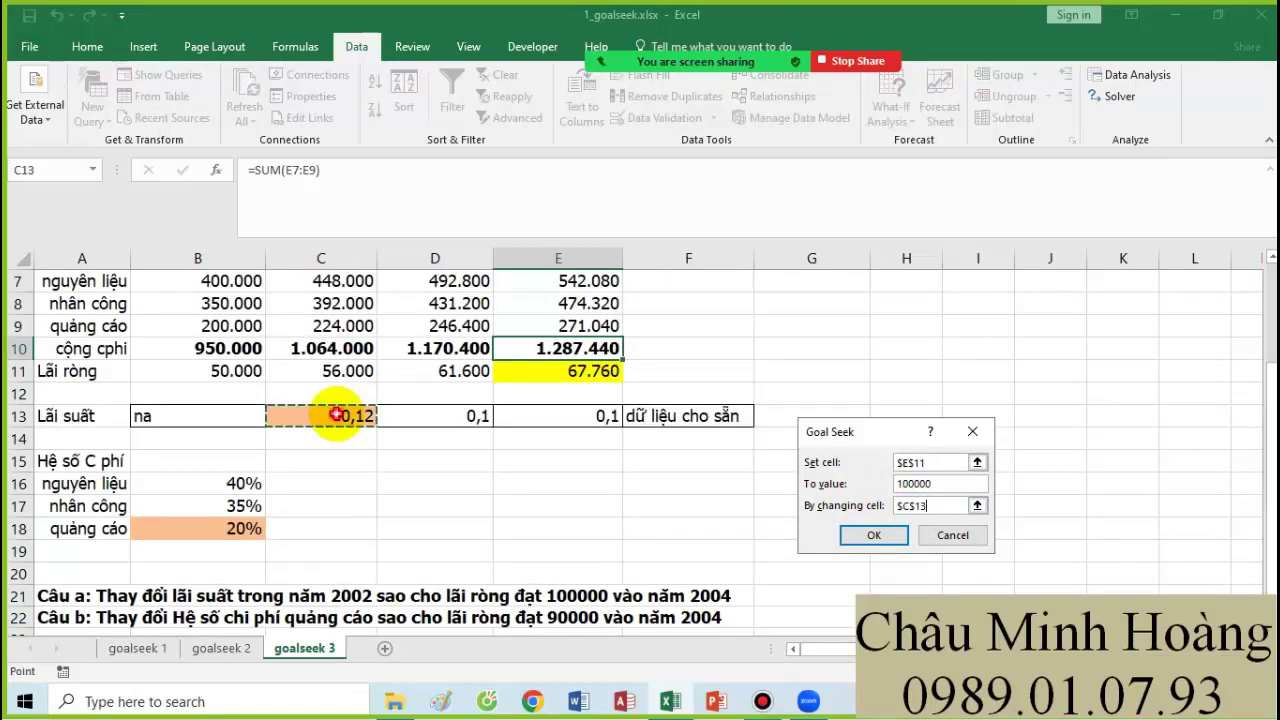
click(875, 536)
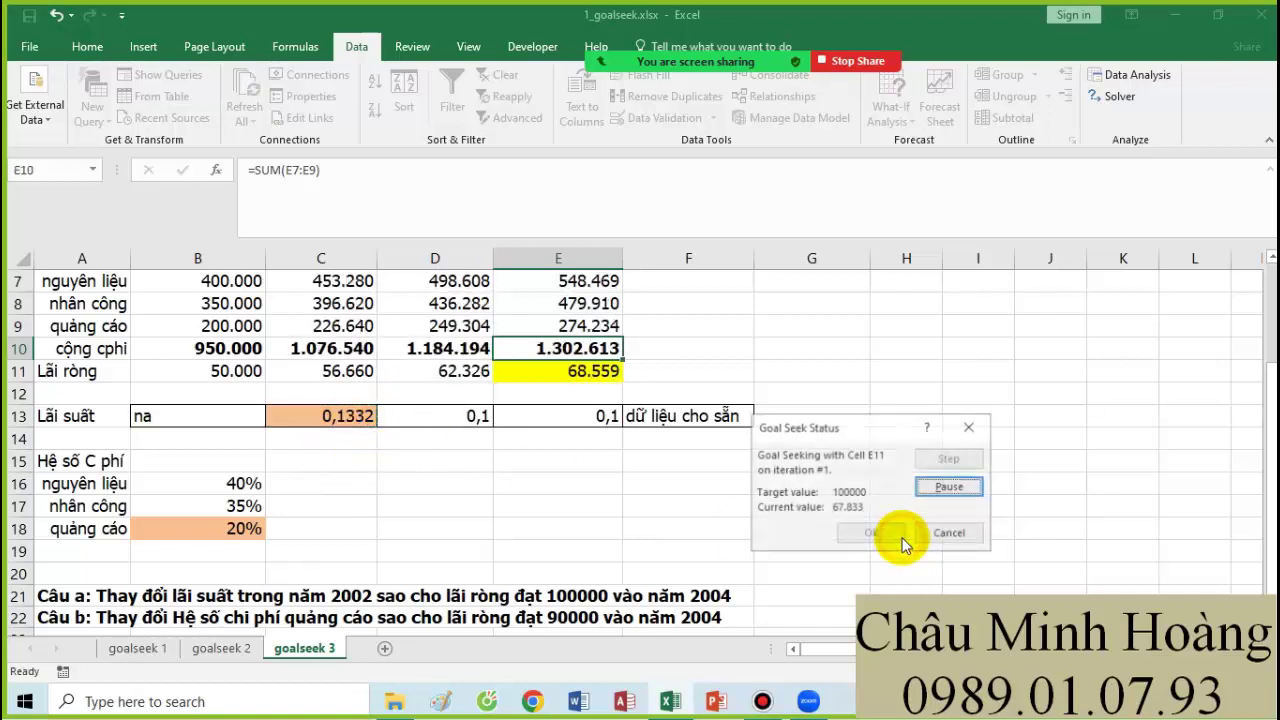
click(895, 545)
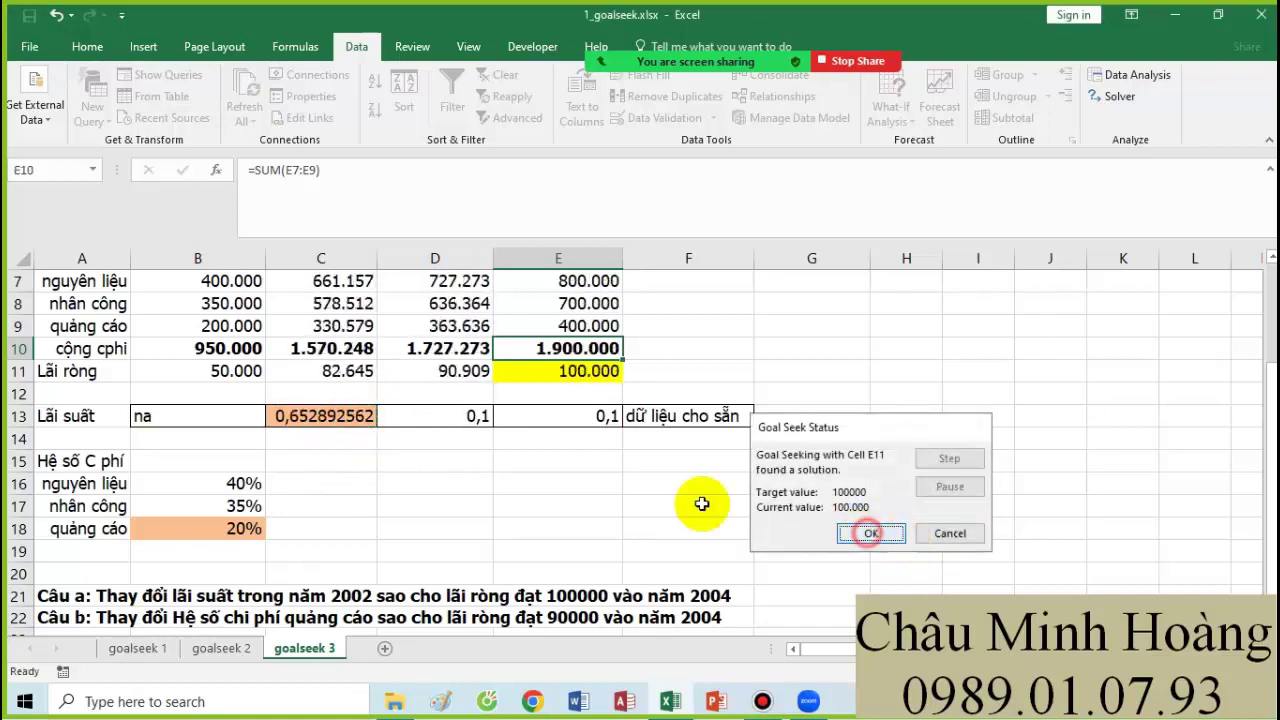
click(272, 416)
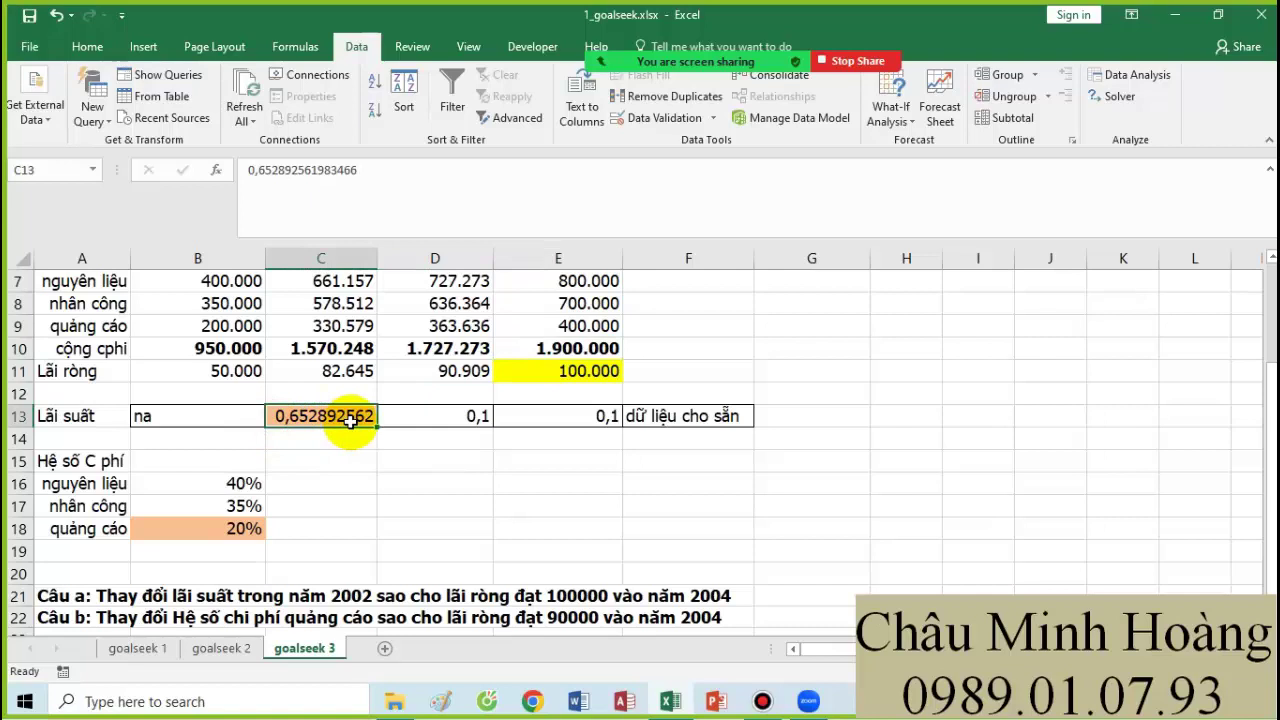
Start a Goal Seek for the 2004 Lãi ròng cell E11 with a target value of 90000.
click(595, 370)
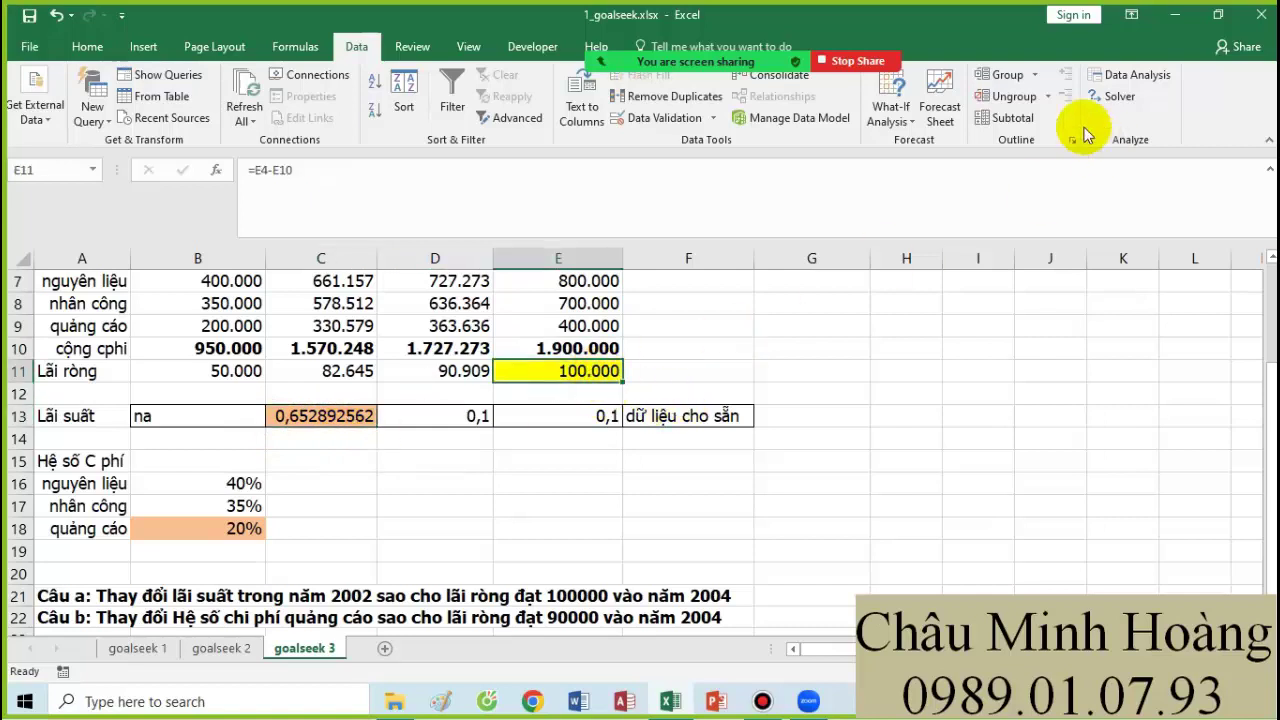
click(891, 112)
click(915, 162)
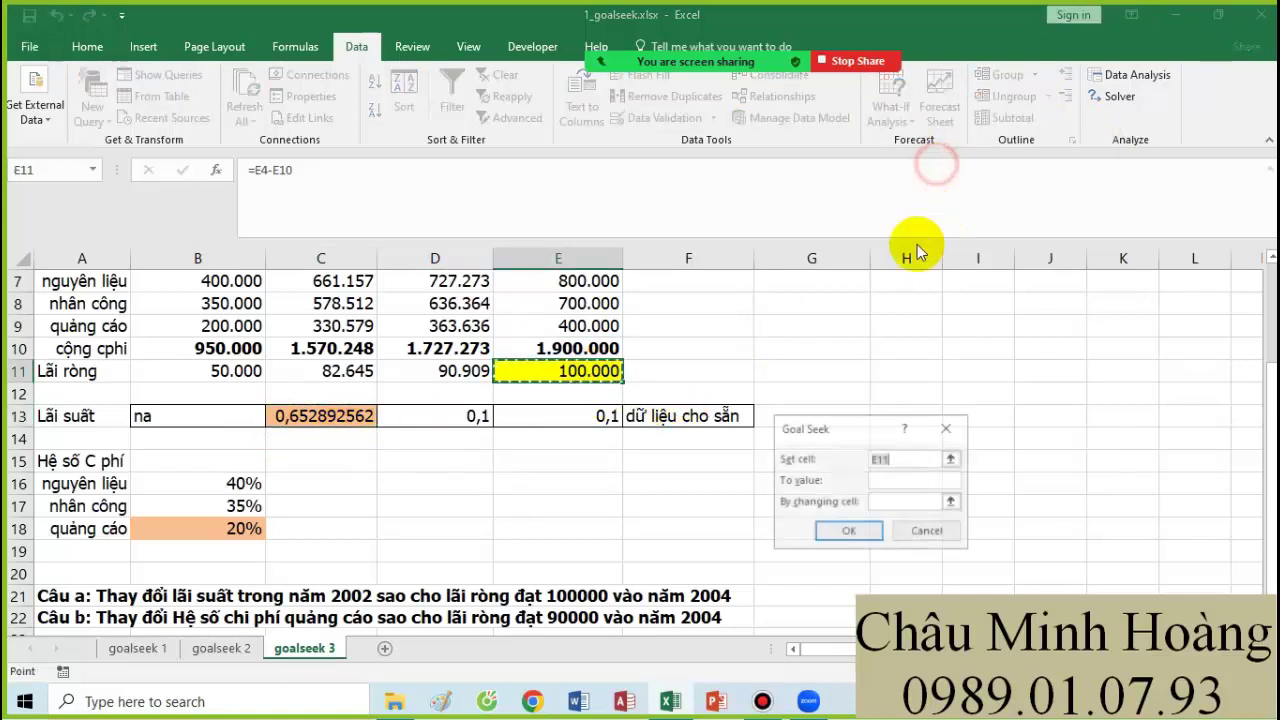
click(560, 372)
click(900, 482)
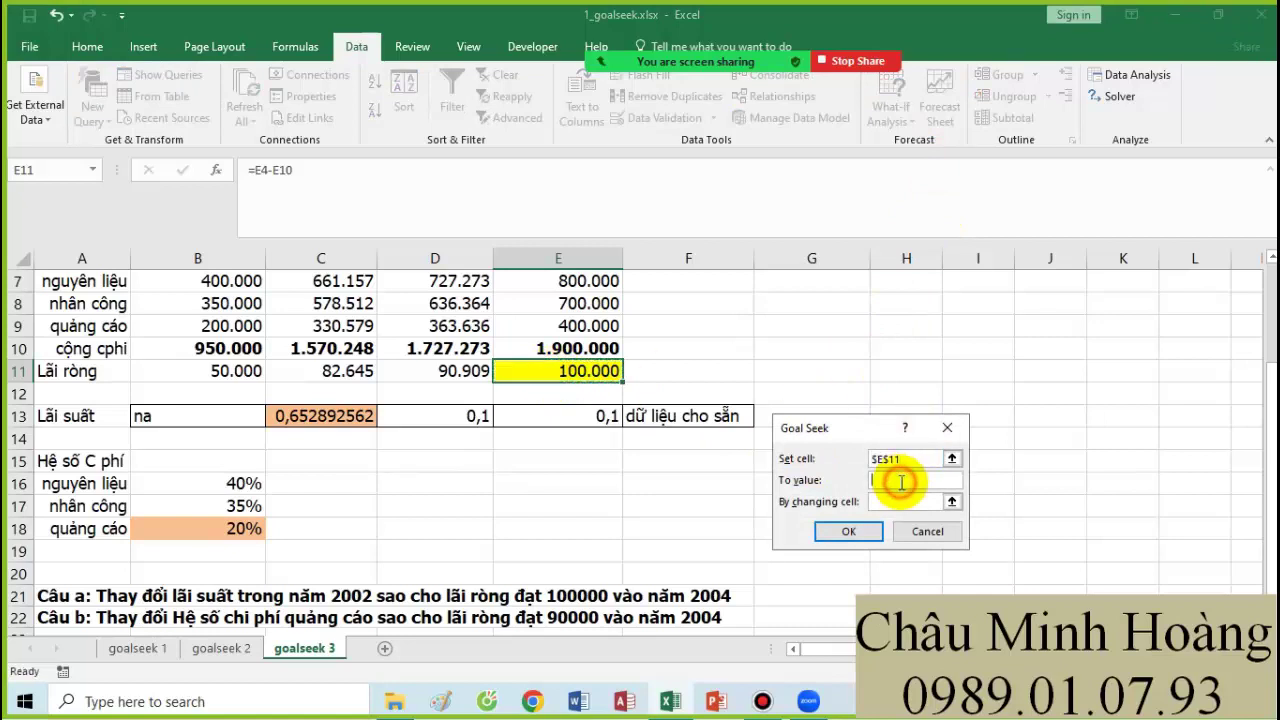
text(90000)
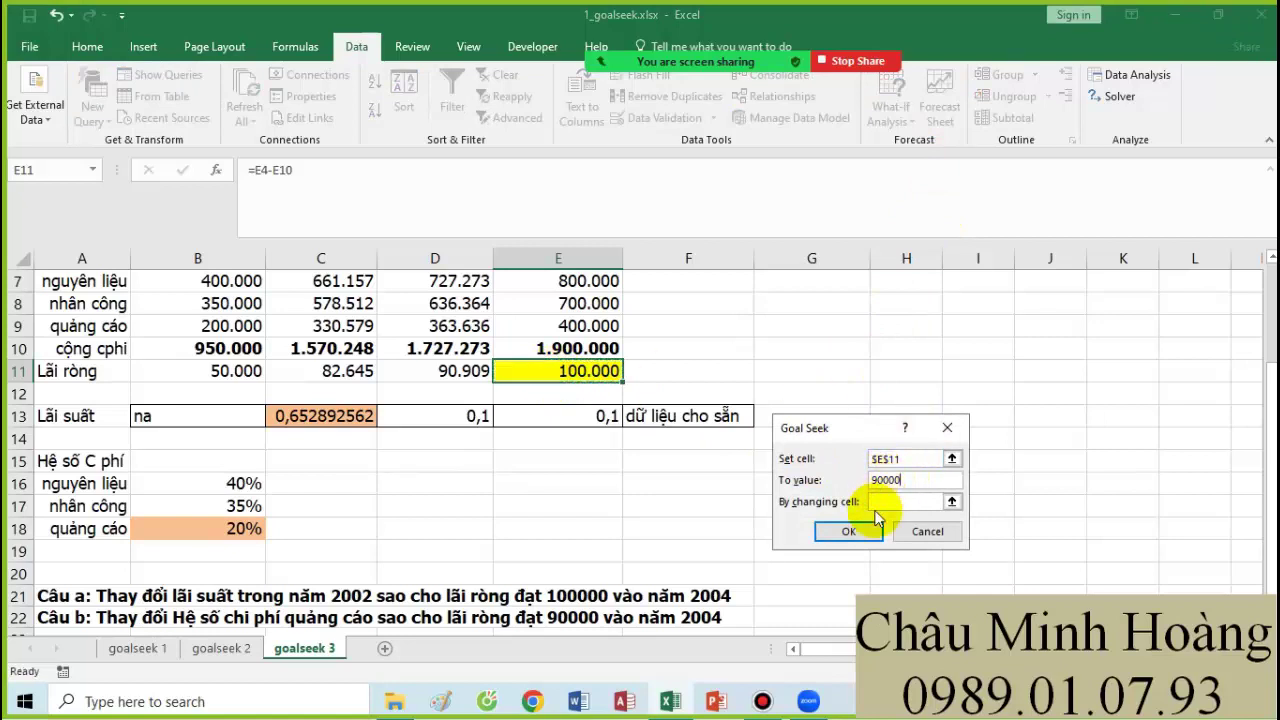
Make the quảng cáo cost coefficient B18 the changing cell, run the Goal Seek, accept the solution and check the new coefficient.
click(890, 501)
click(232, 530)
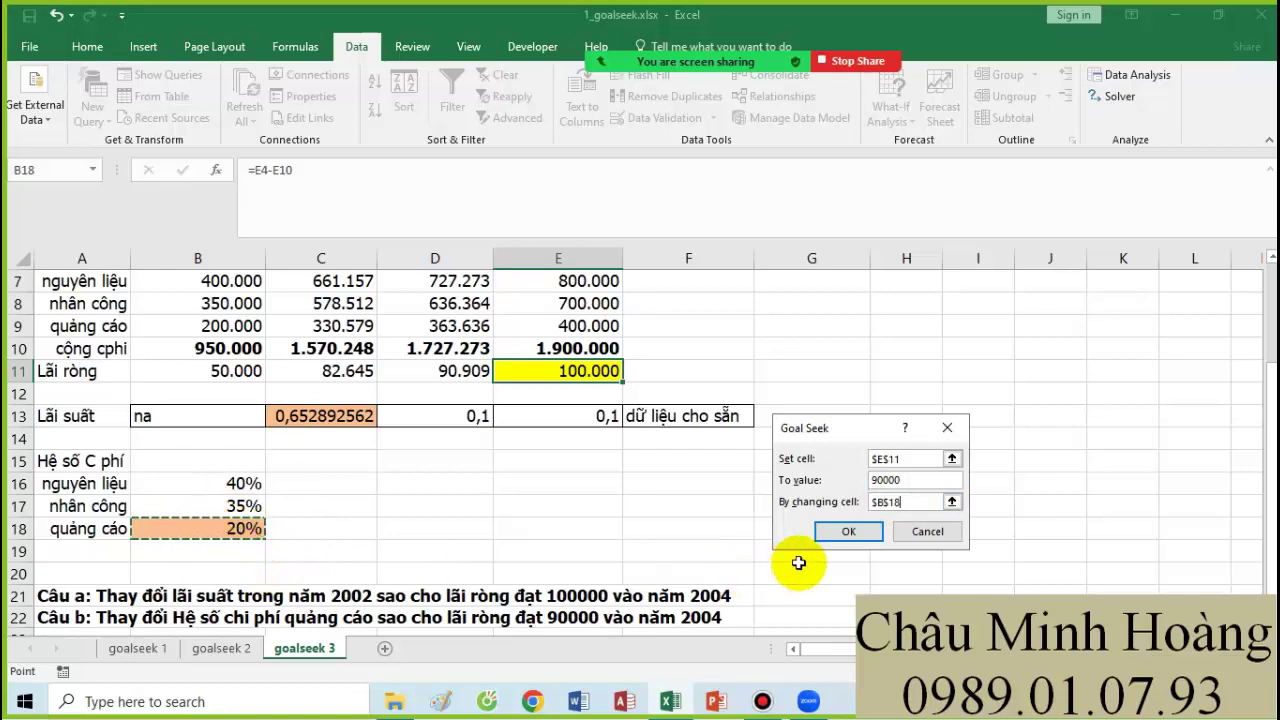
click(848, 531)
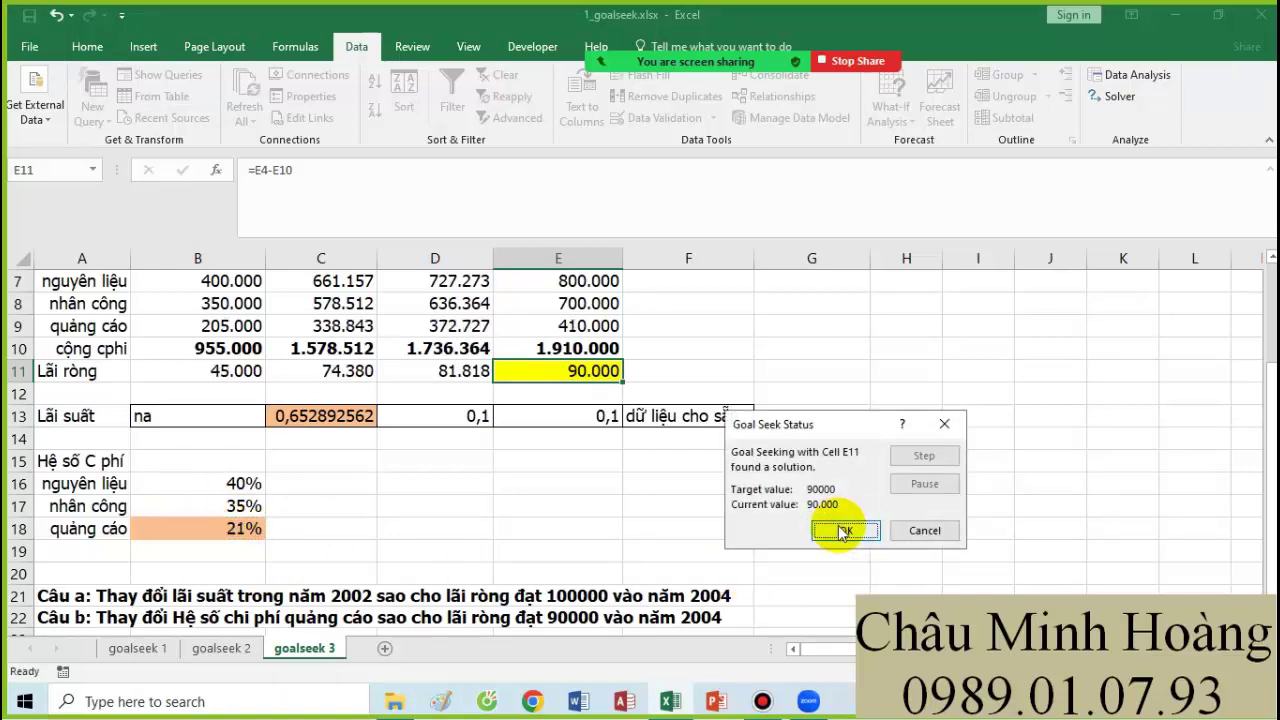
click(842, 530)
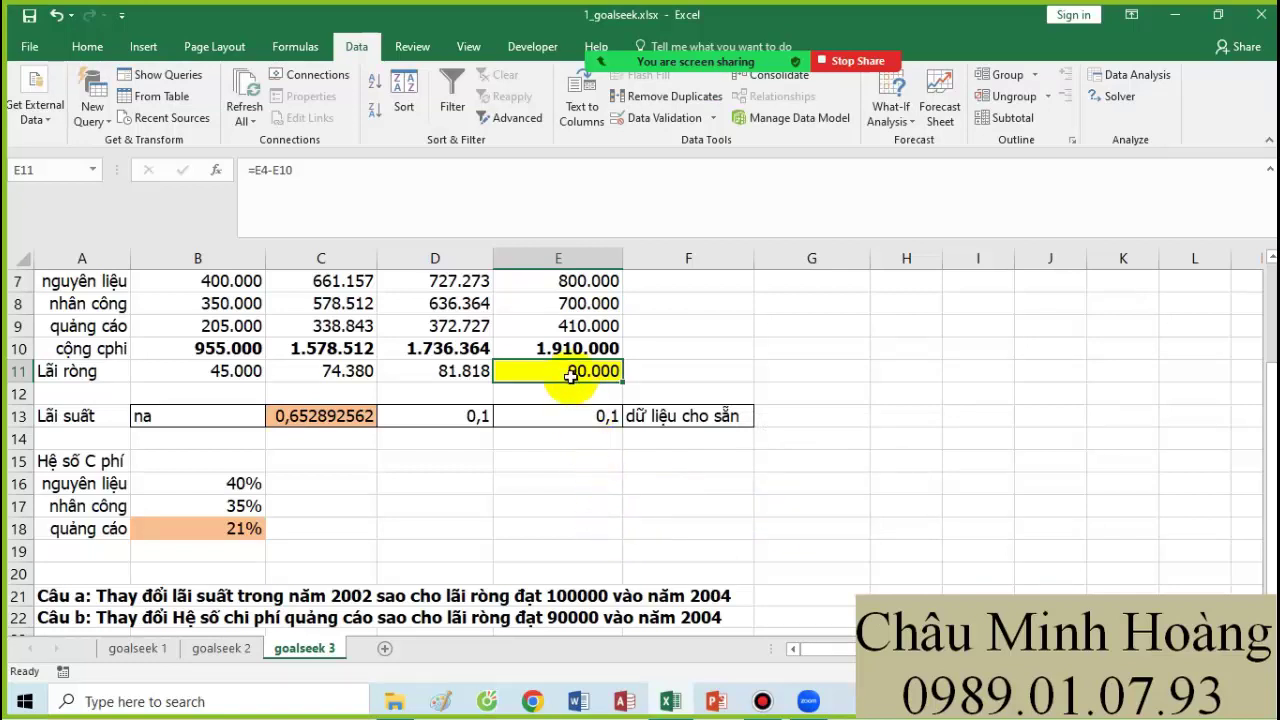
click(240, 528)
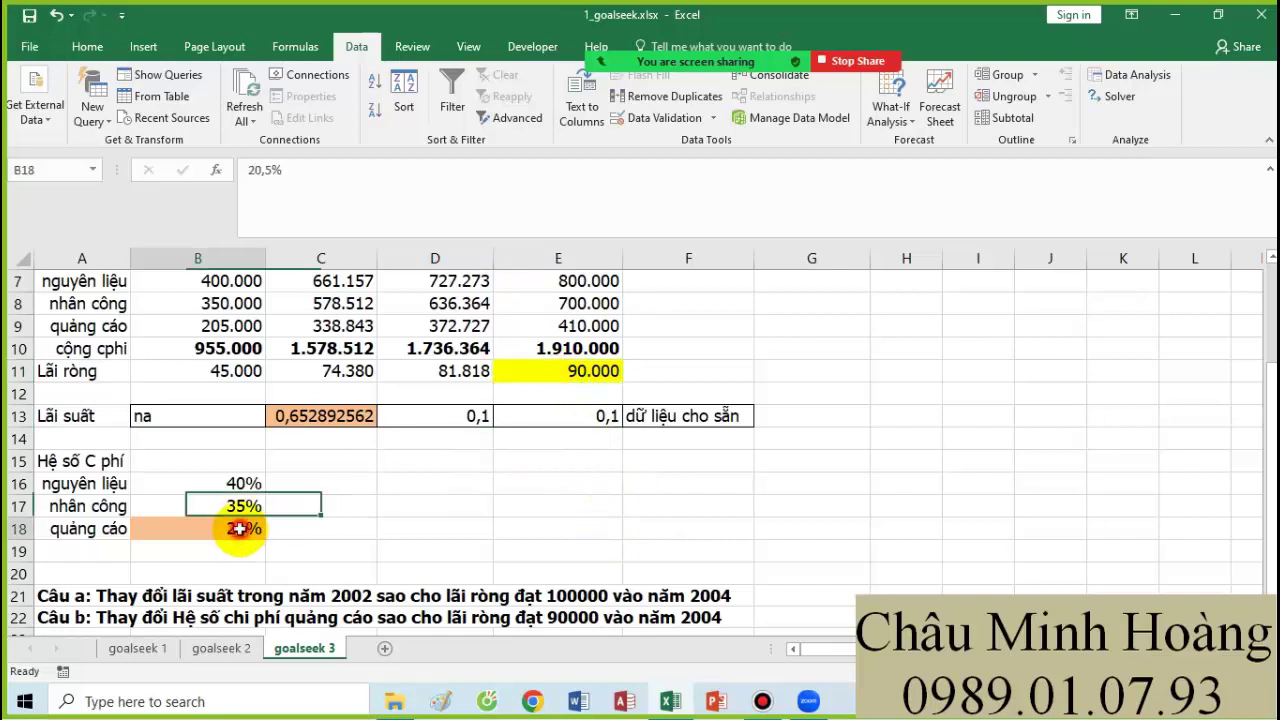
Set up the Goal Seek again with set cell E11, target value 90000 and changing cell B18, leaving its dialog open.
click(889, 115)
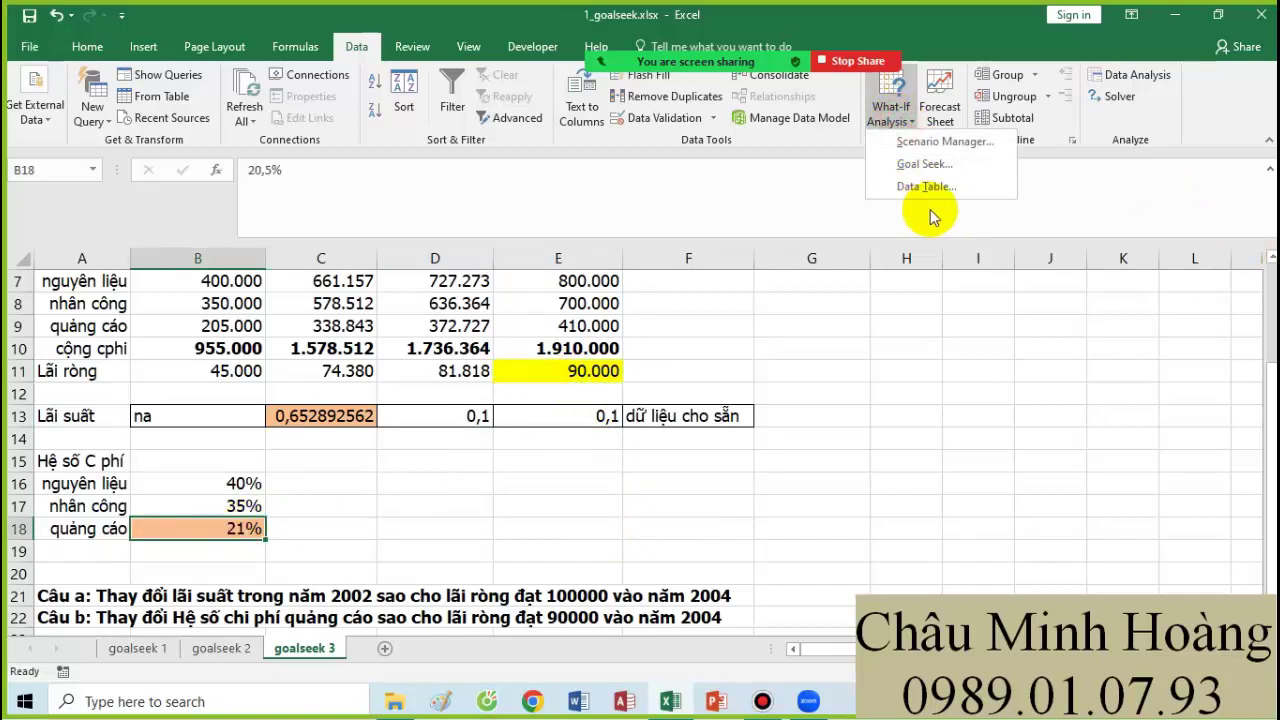
click(932, 168)
click(886, 455)
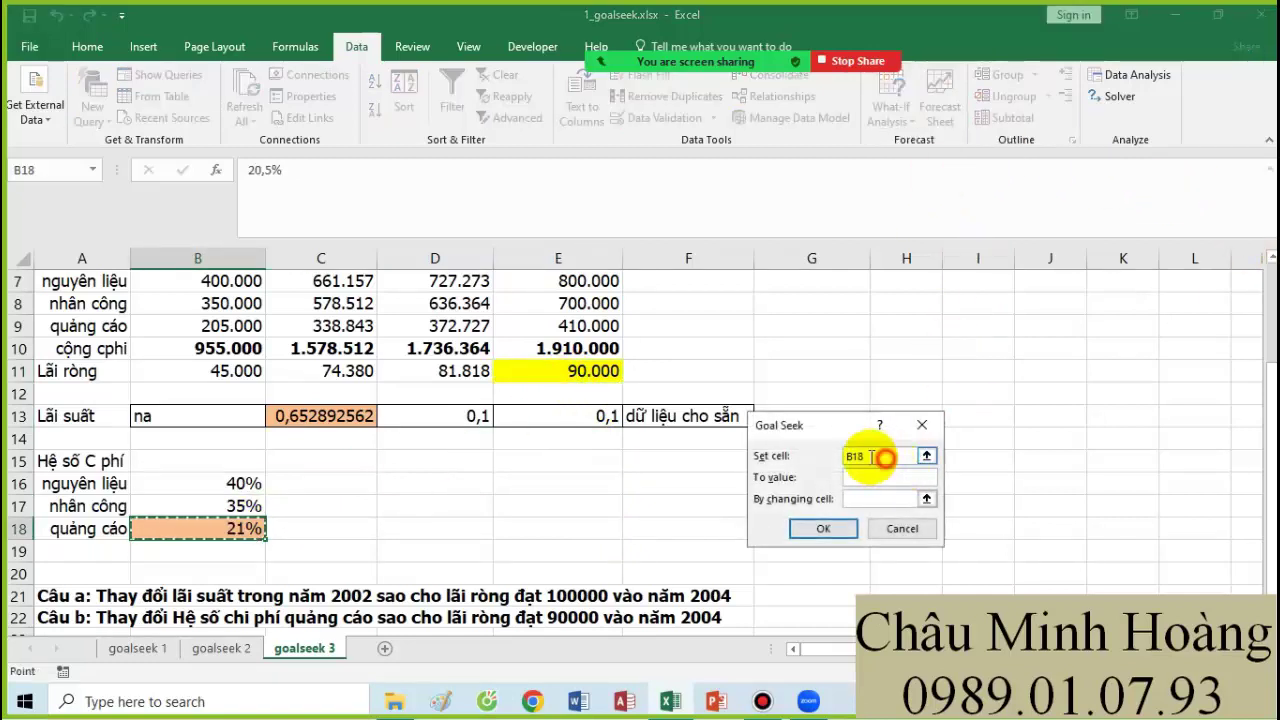
click(607, 371)
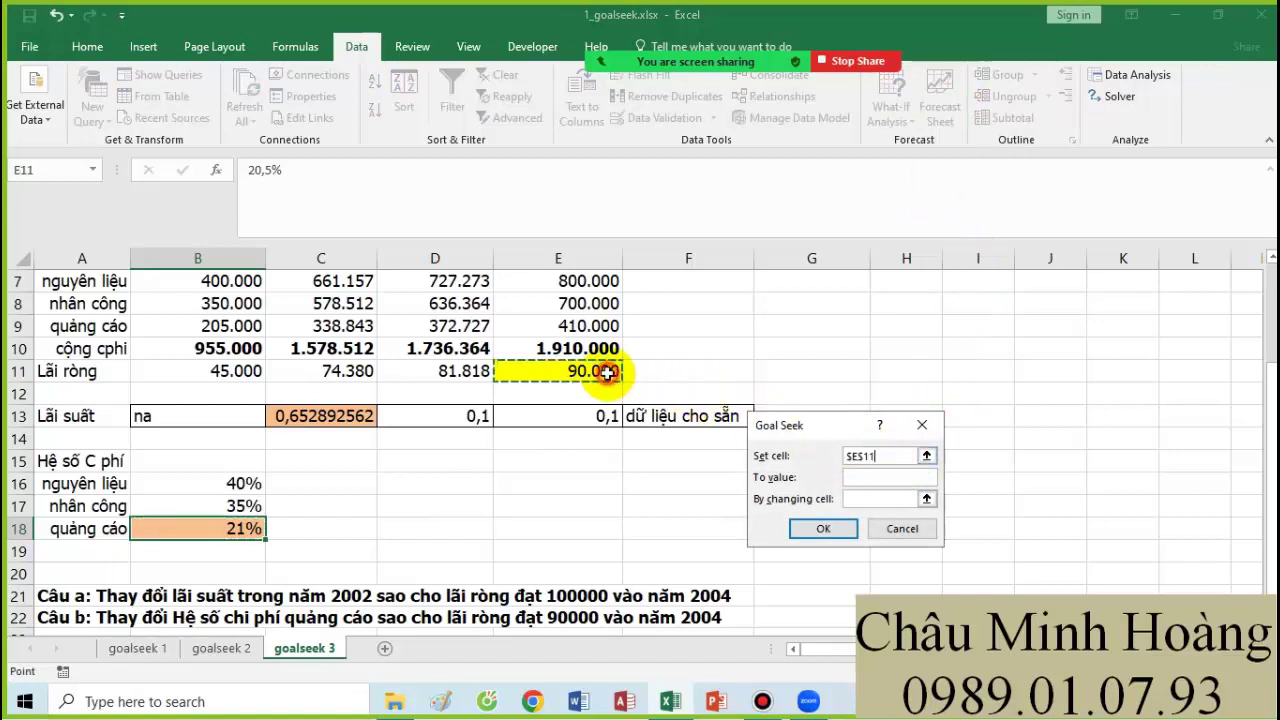
click(858, 477)
text(9000)
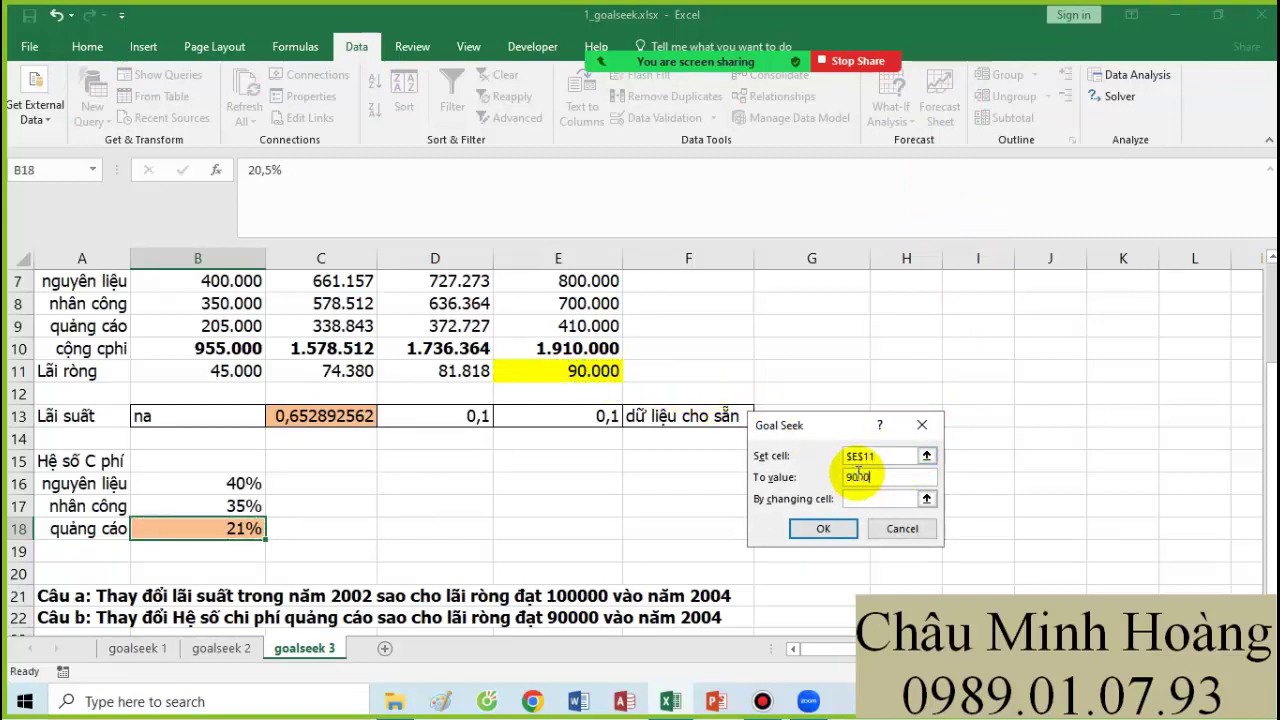
text(0)
click(857, 499)
drag(240, 505, 240, 524)
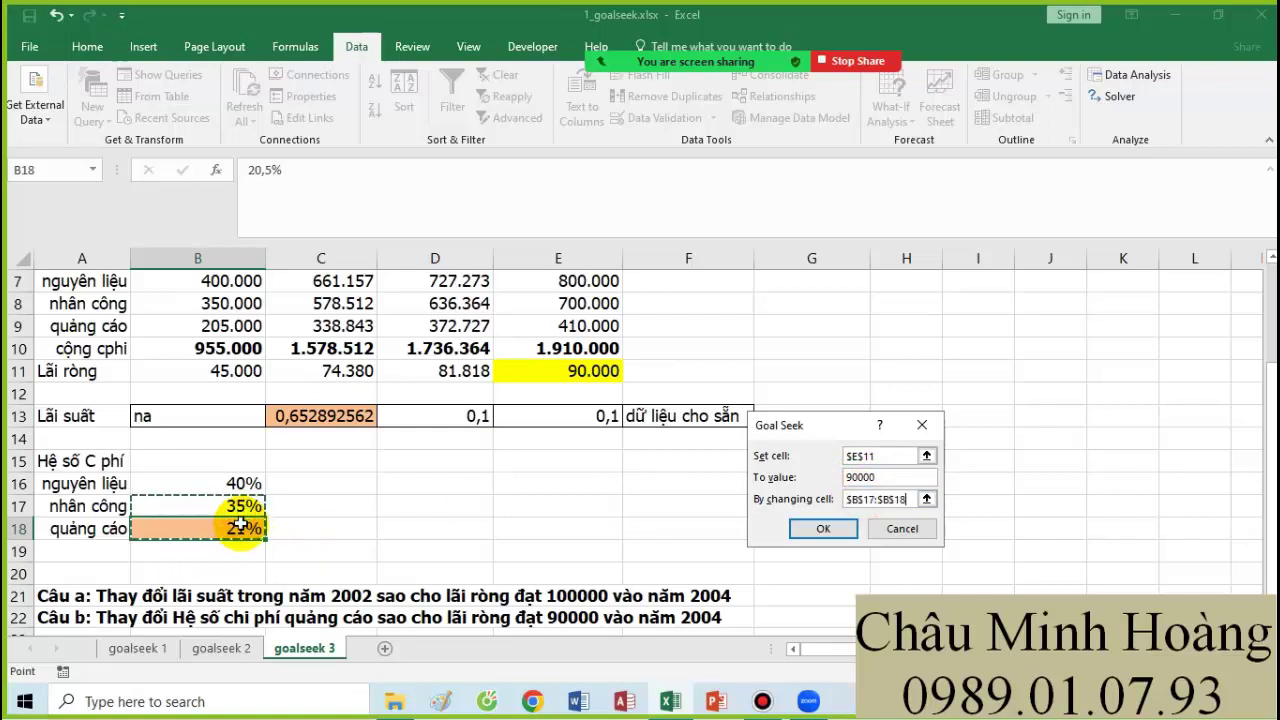
click(240, 526)
drag(829, 424, 847, 315)
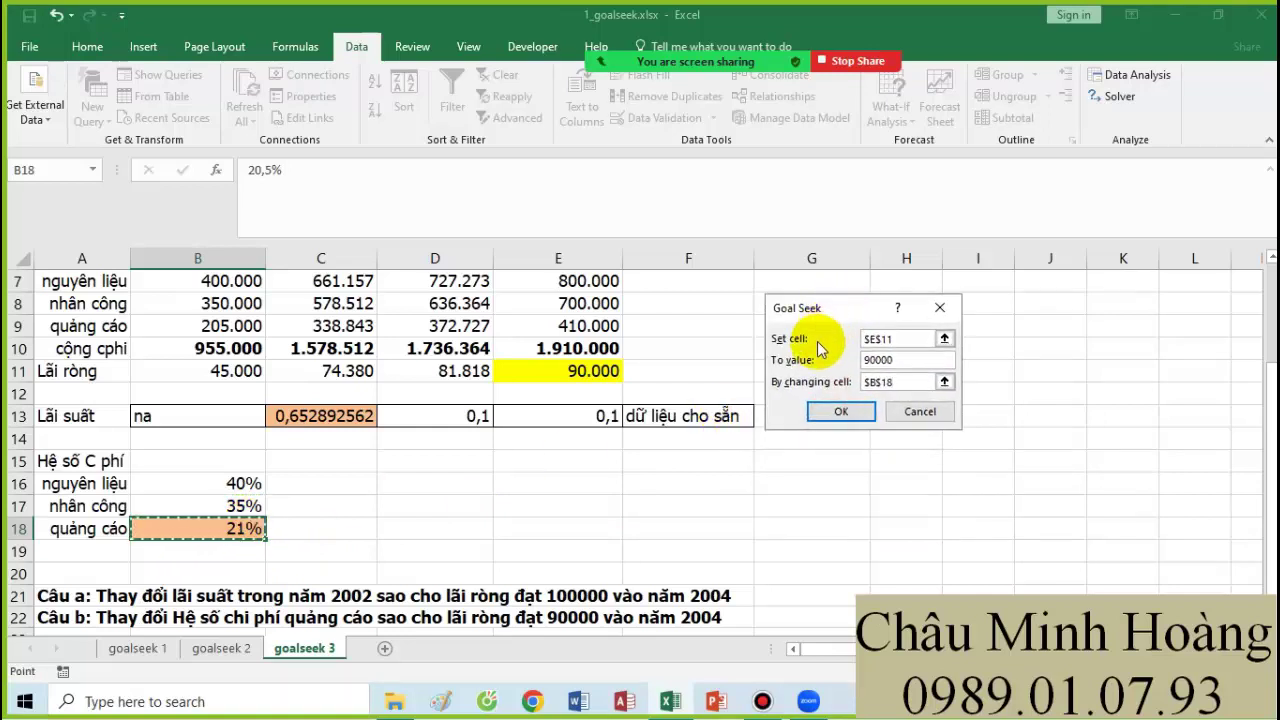
click(763, 701)
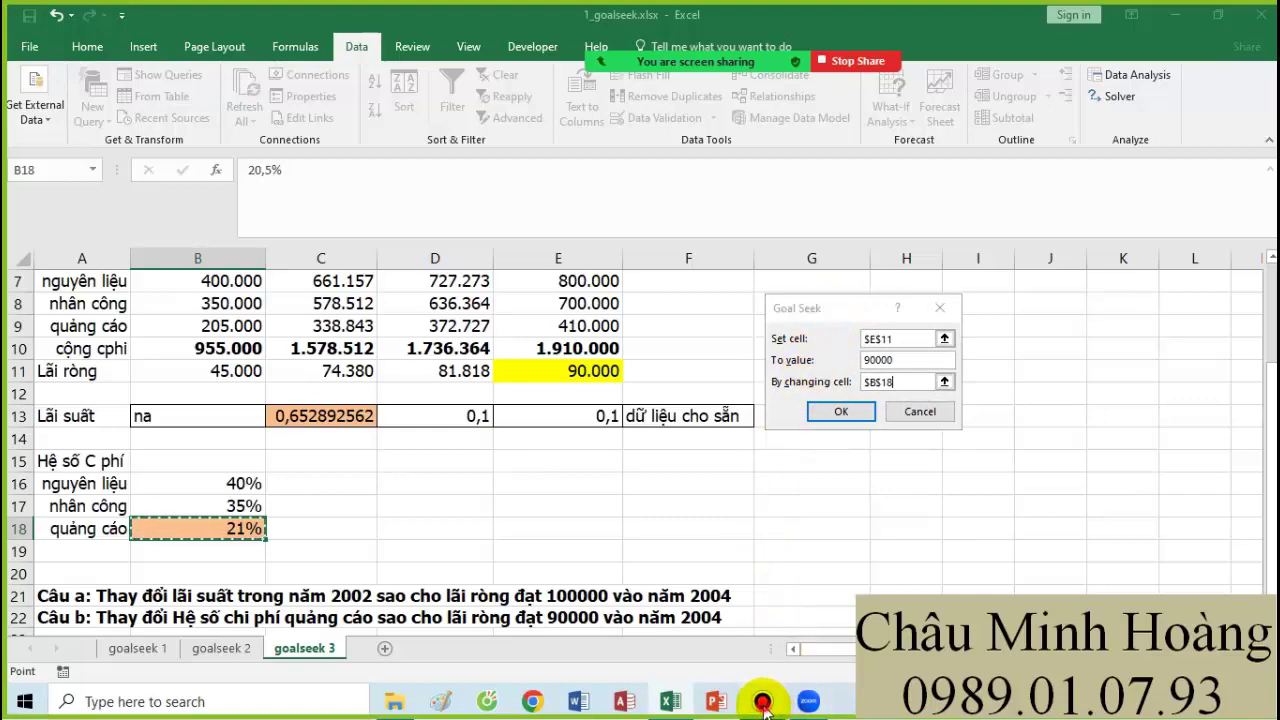
click(966, 231)
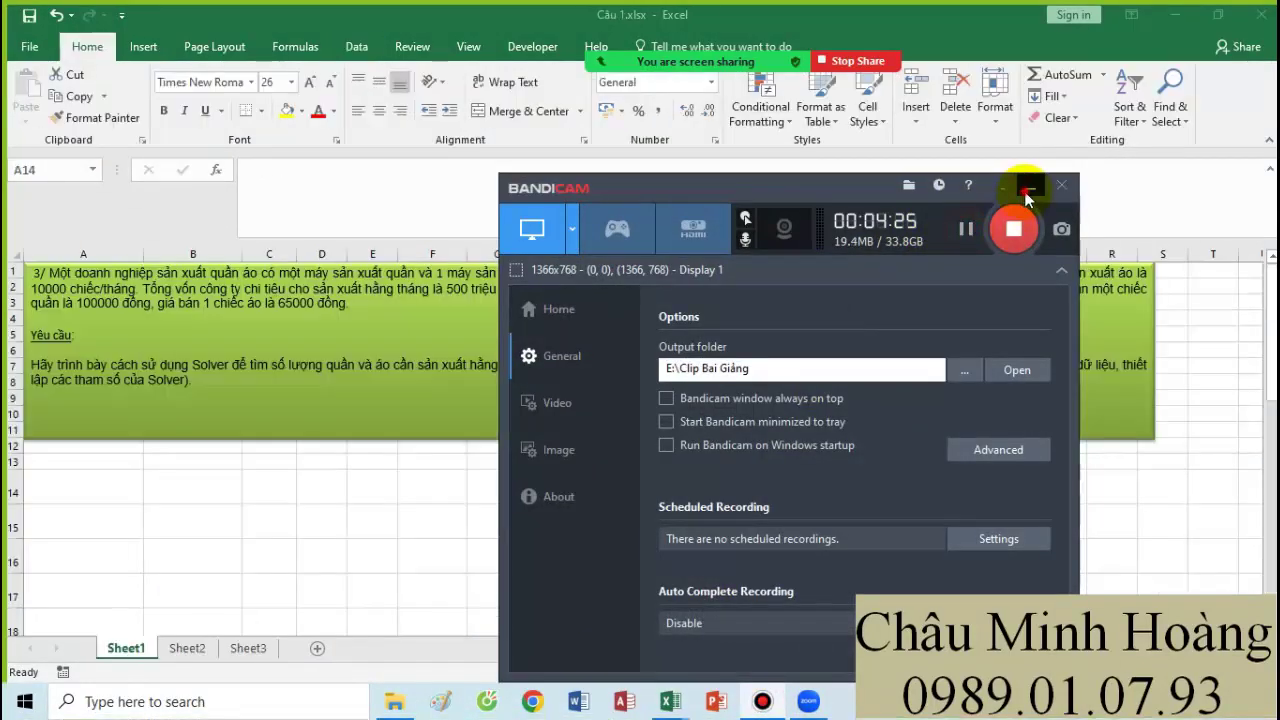
click(1030, 188)
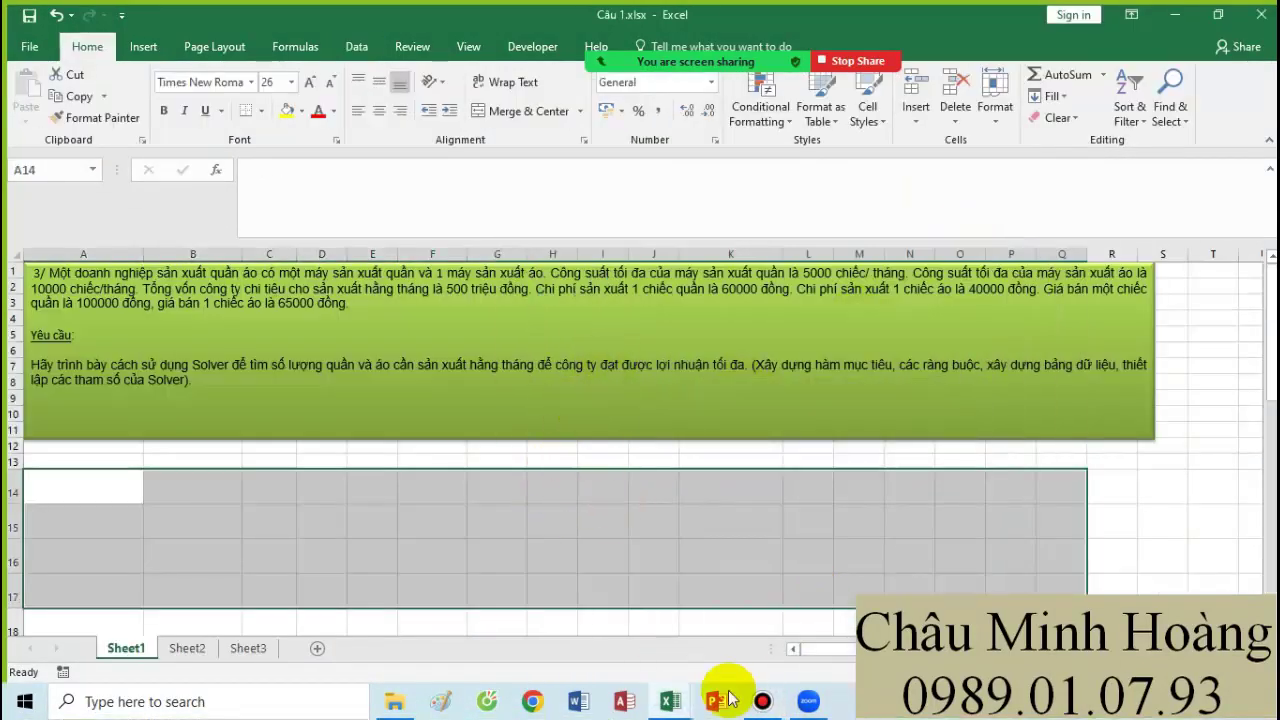
click(763, 701)
click(765, 699)
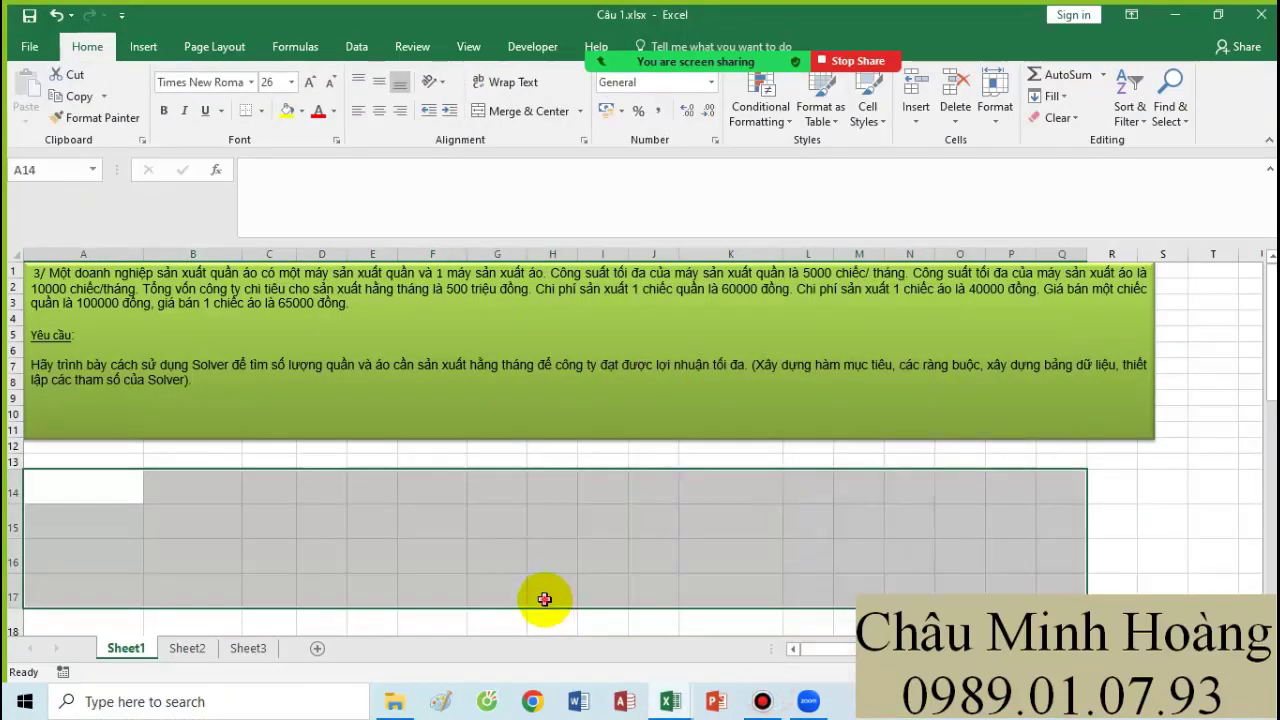
click(548, 594)
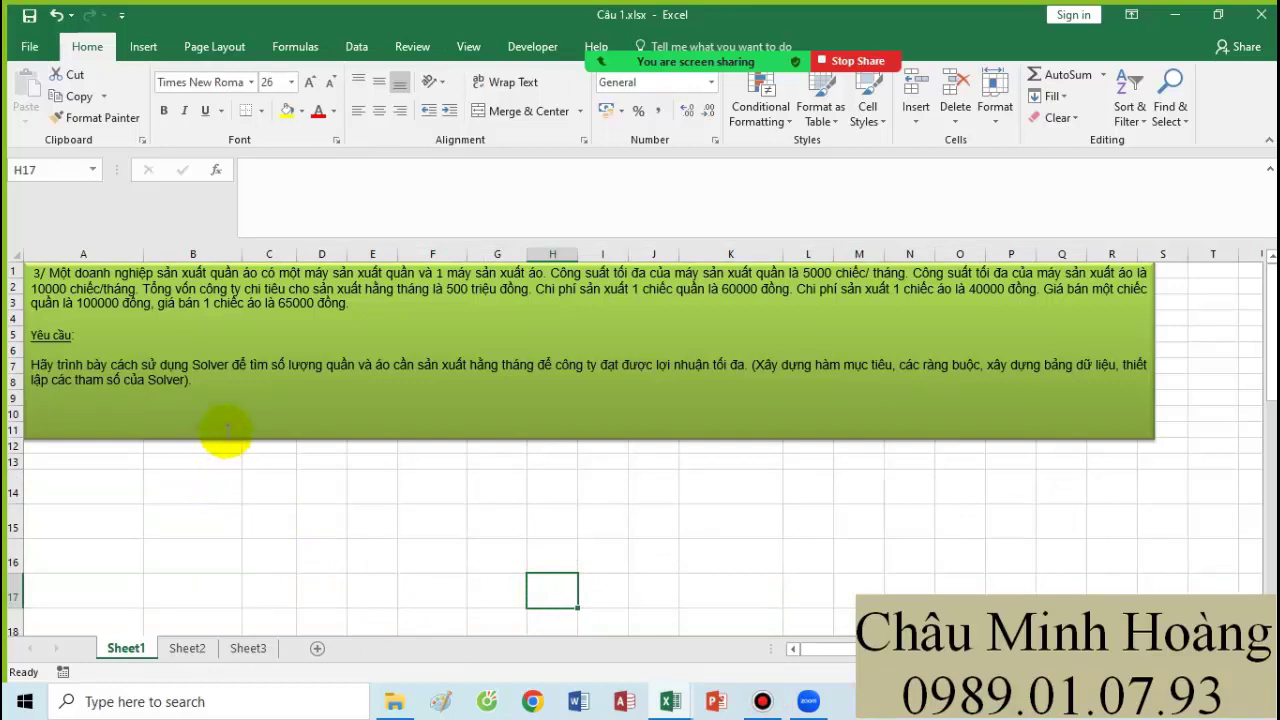
scroll(226, 432, down, 1)
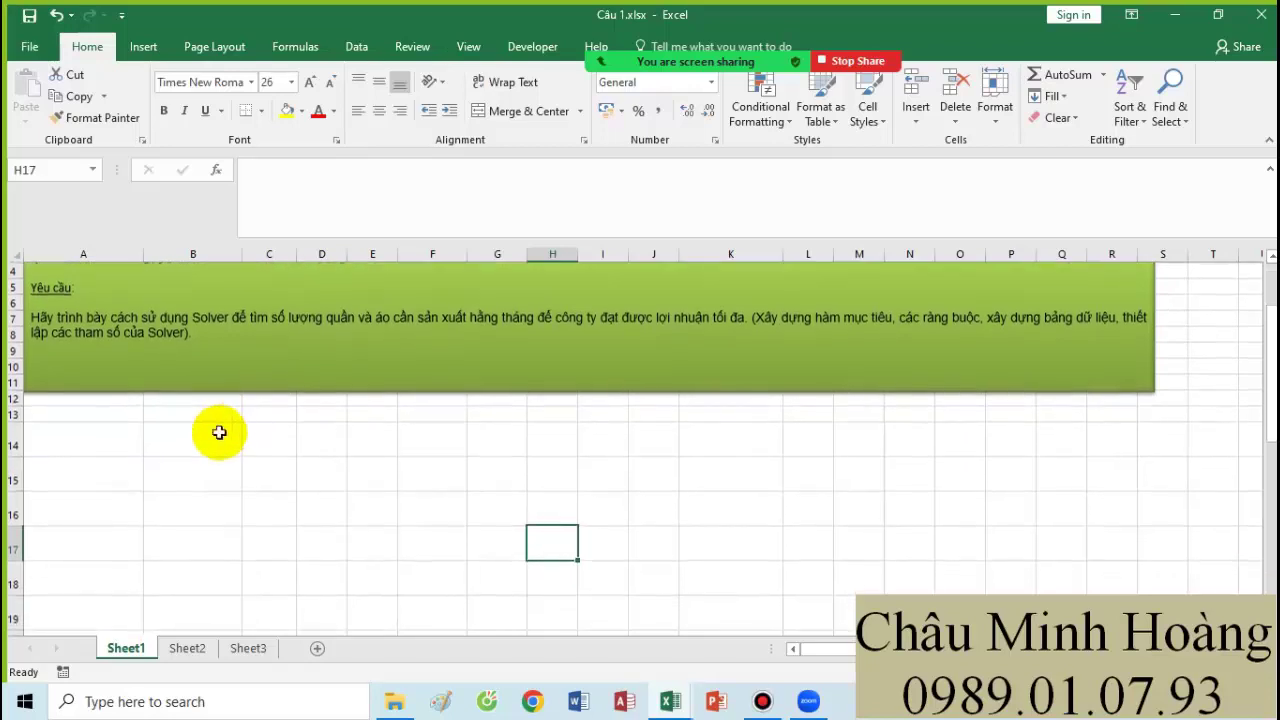
drag(114, 430, 475, 473)
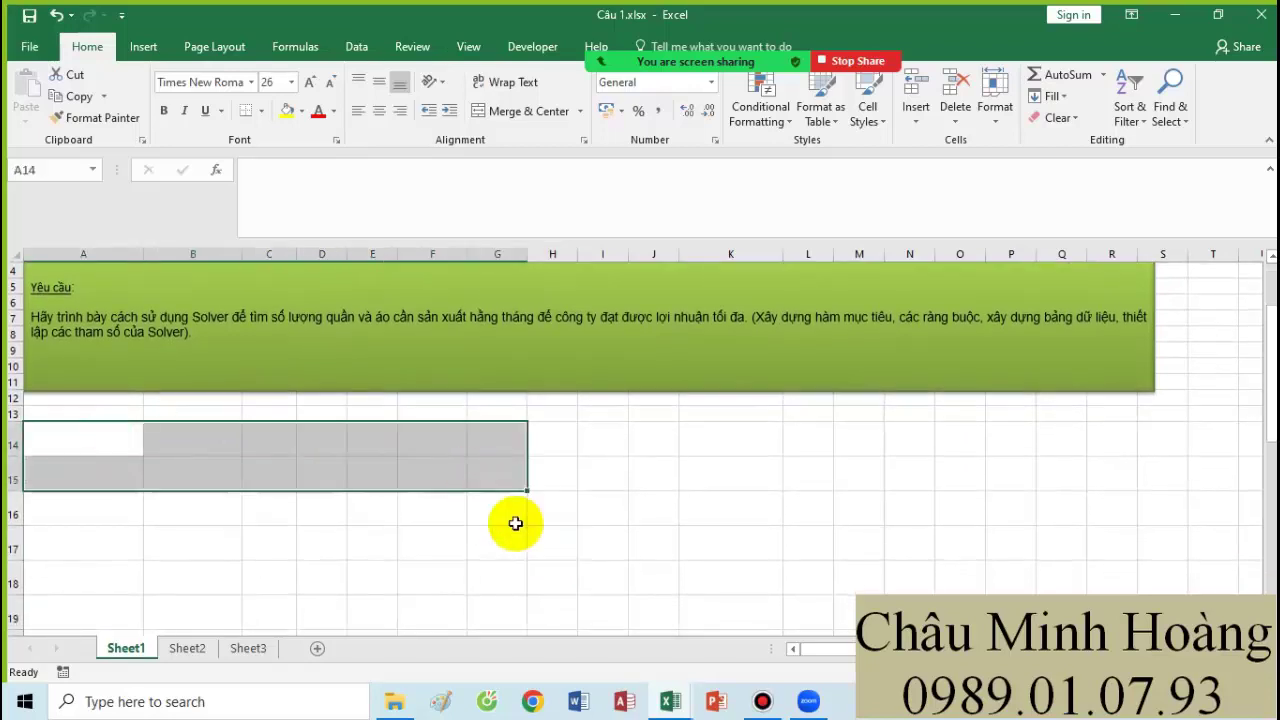
click(690, 706)
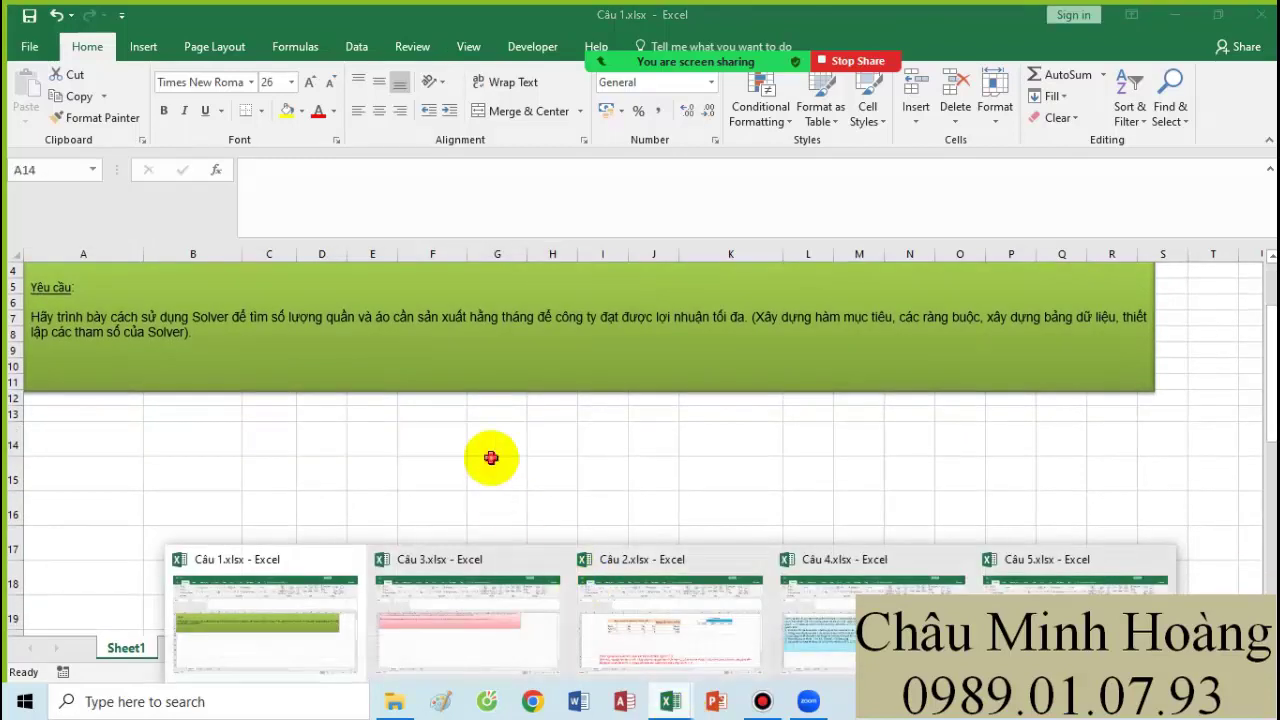
key(Escape)
scroll(485, 455, up, 3)
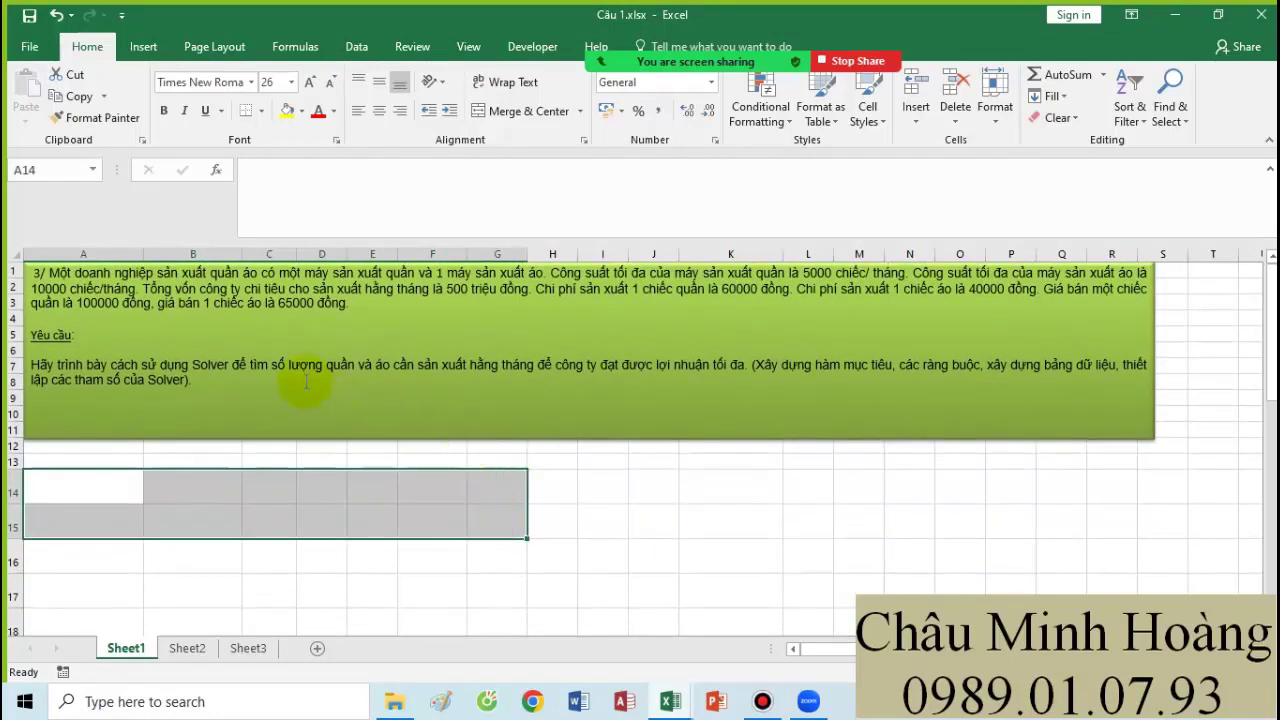
Compare the problem text in Câu 1.xlsx with the data tables in Câu 2.xlsx, ending back in Câu 1.xlsx.
click(273, 388)
shift+click(30, 266)
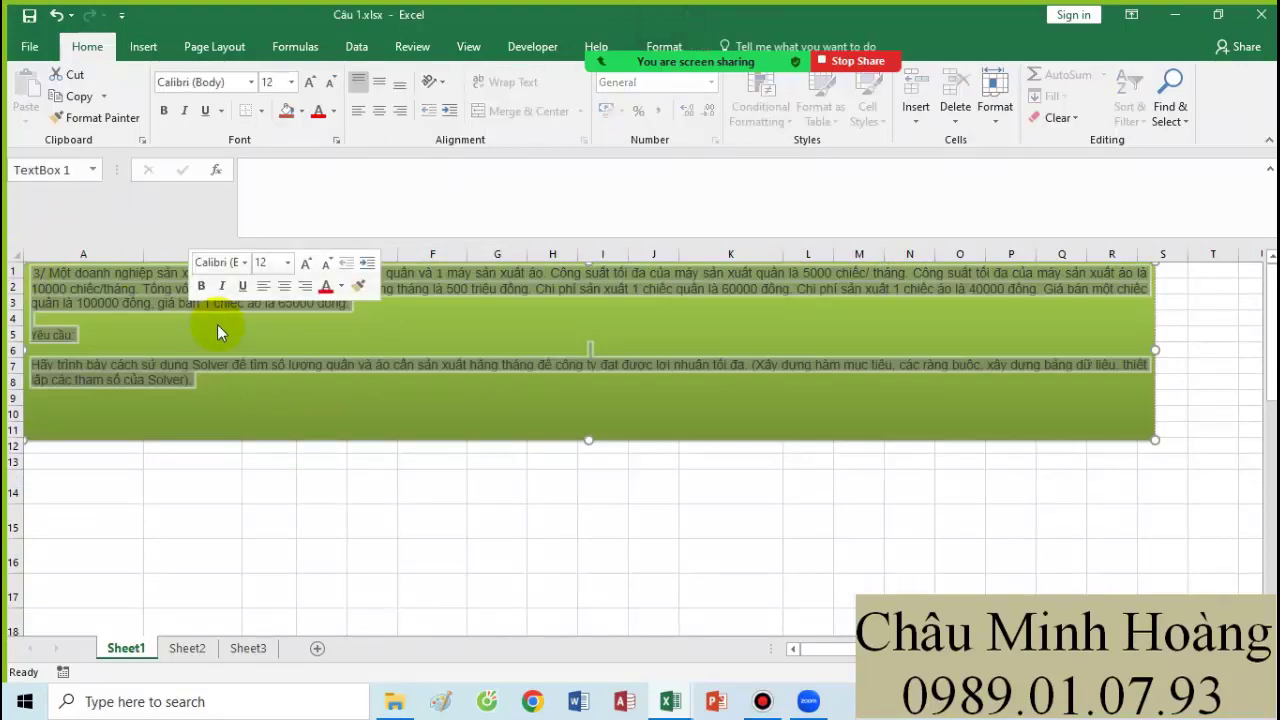
click(674, 698)
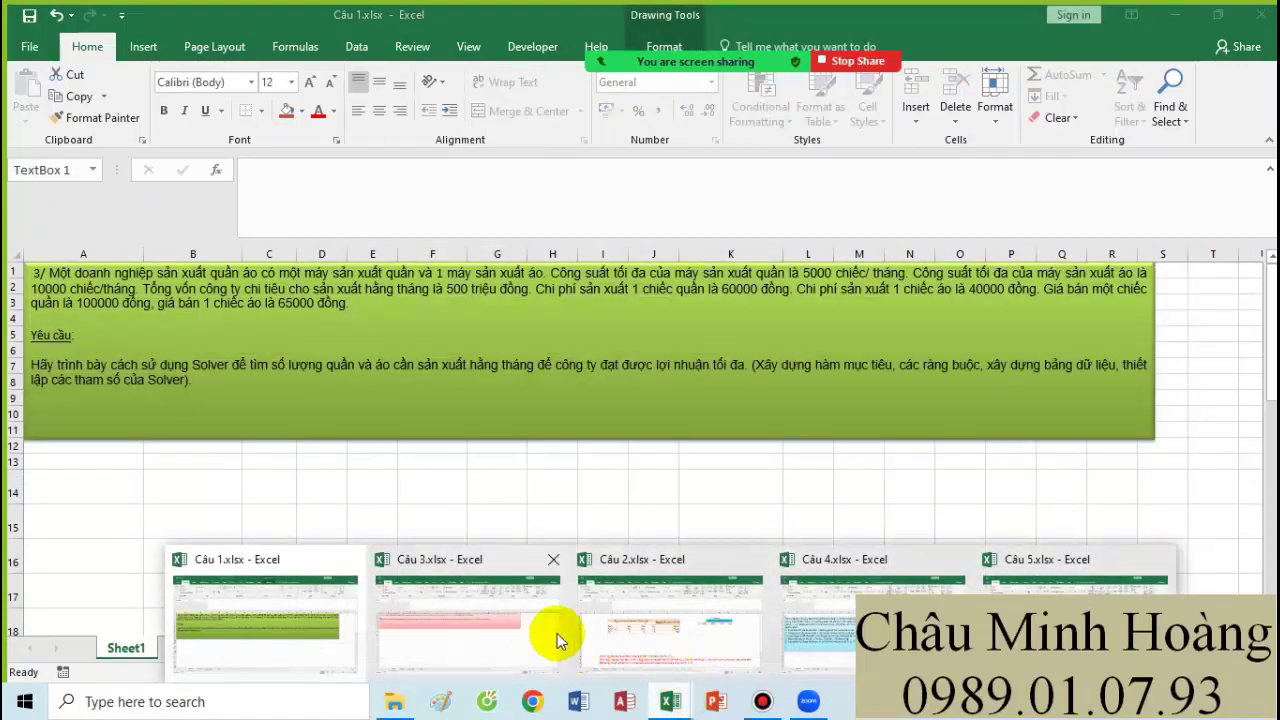
click(648, 638)
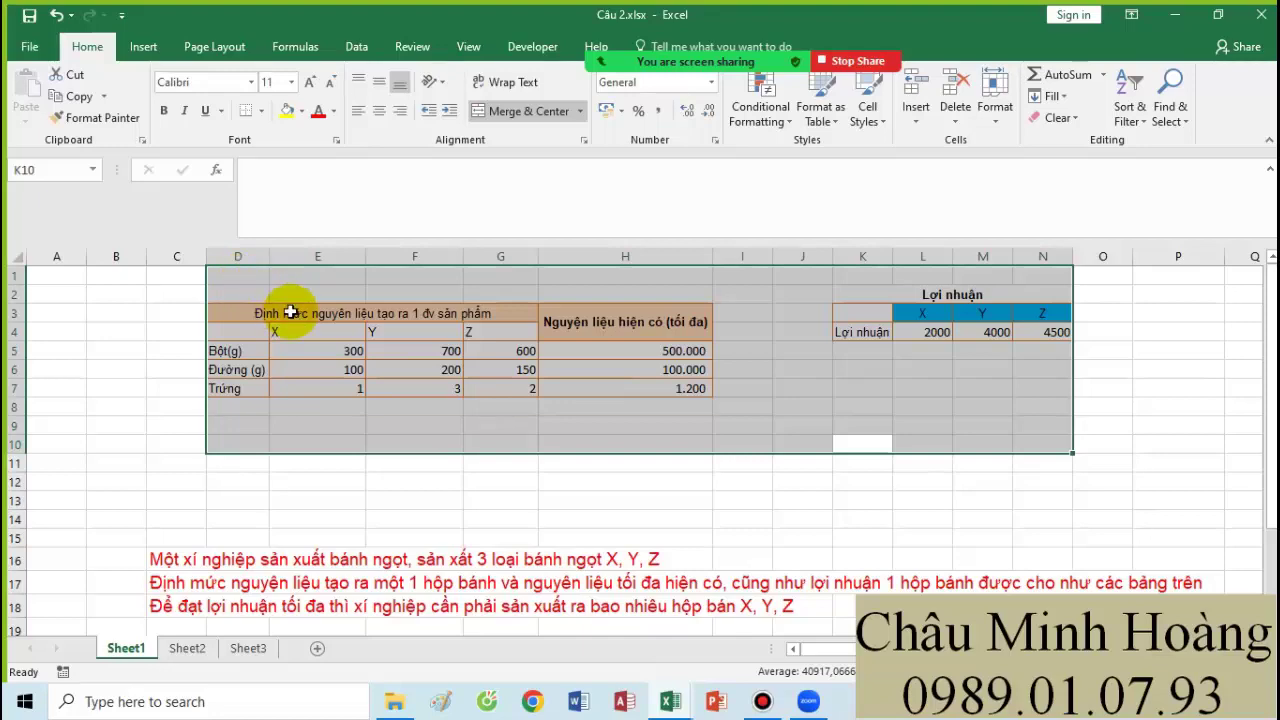
click(666, 698)
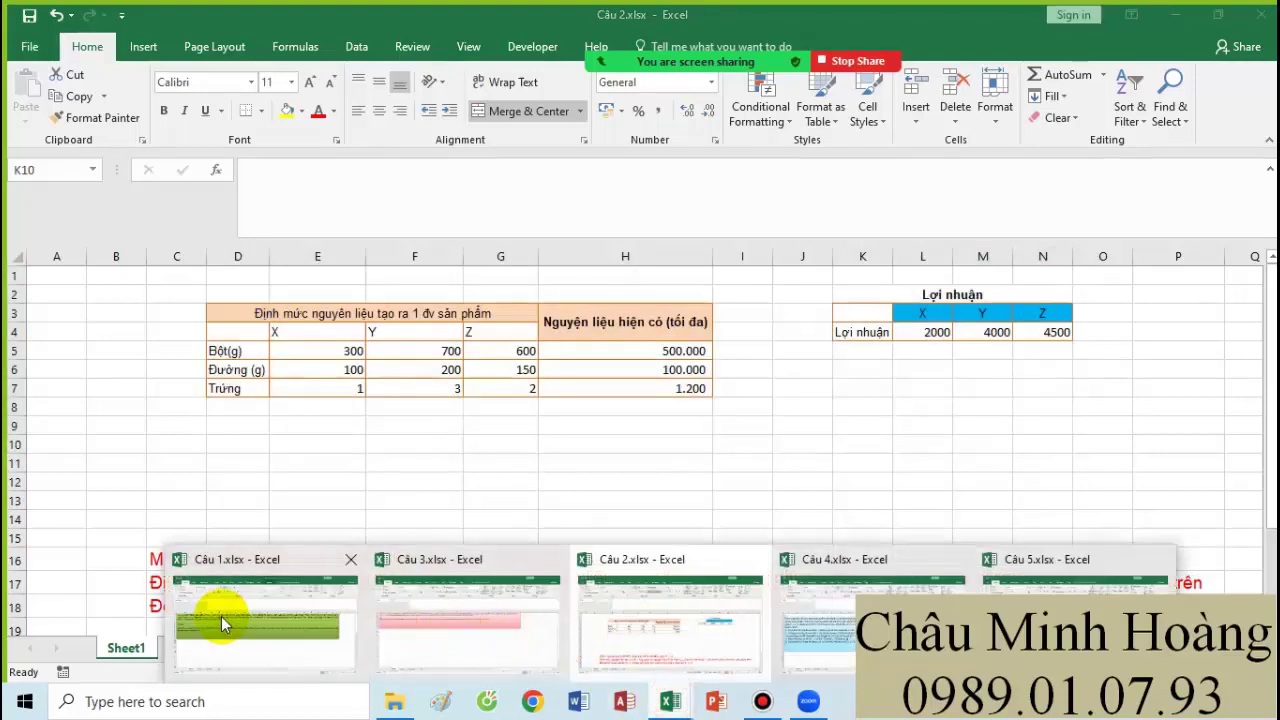
click(222, 617)
In Câu 1.xlsx, enter "bước 1 : đọc đề lấy hết dữ liệu đề cho và sắp thành bảng" in cell A14.
click(130, 486)
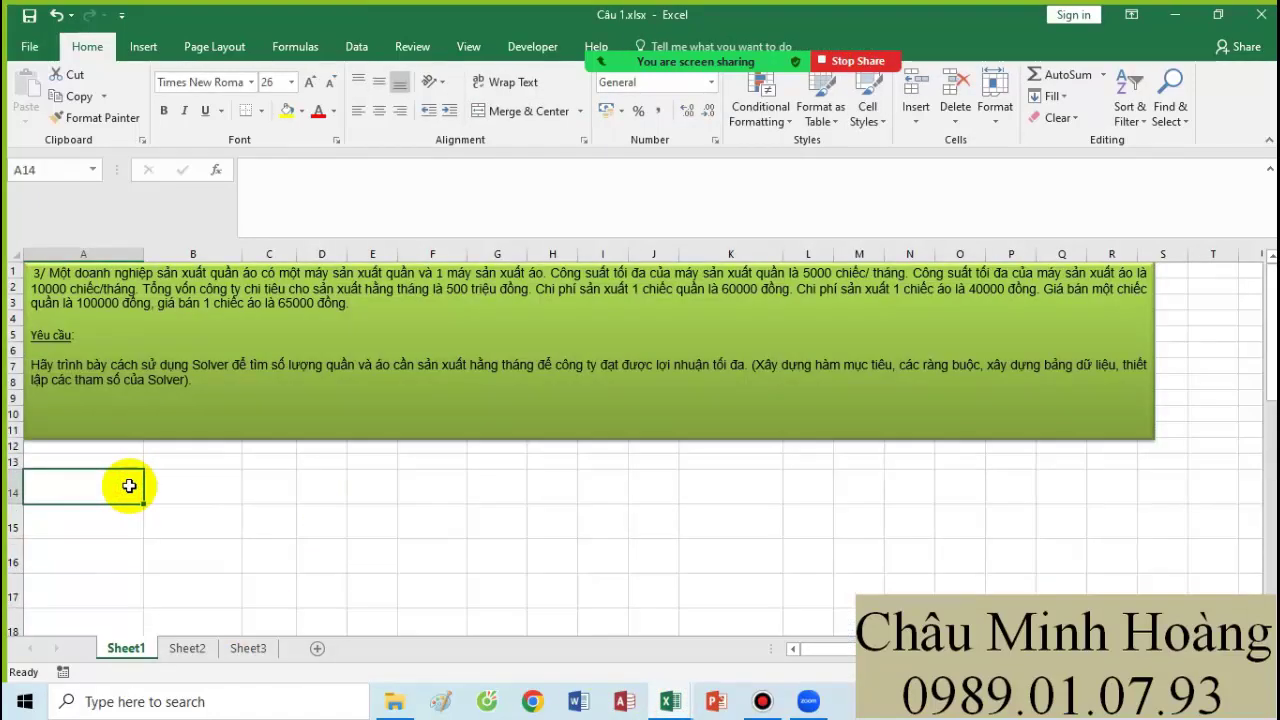
text(bước 1 :)
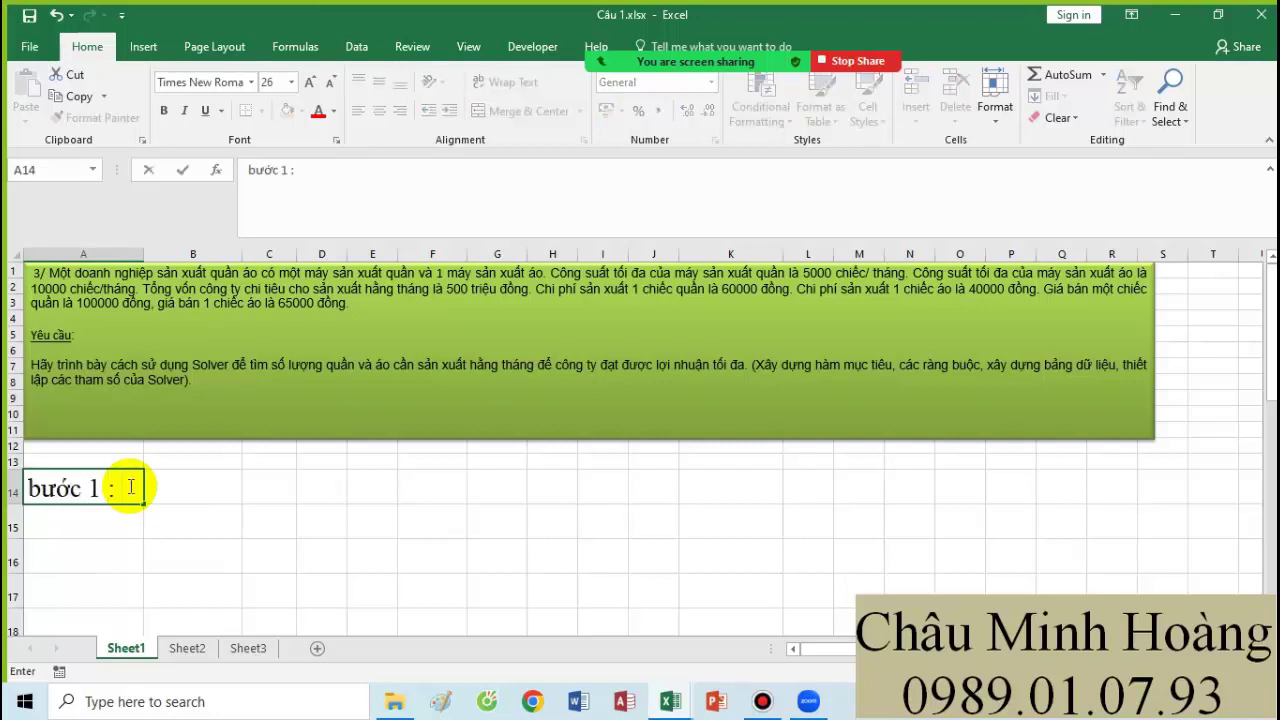
text( đọc đề)
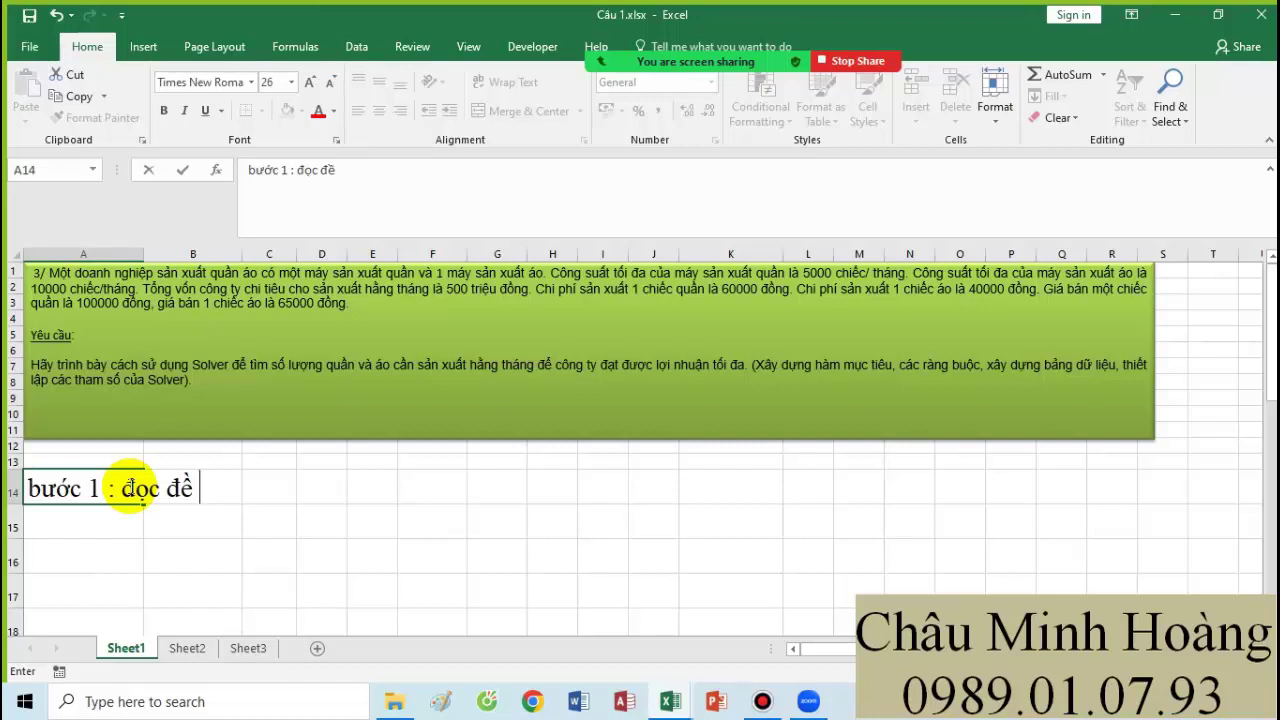
text( lấy hết)
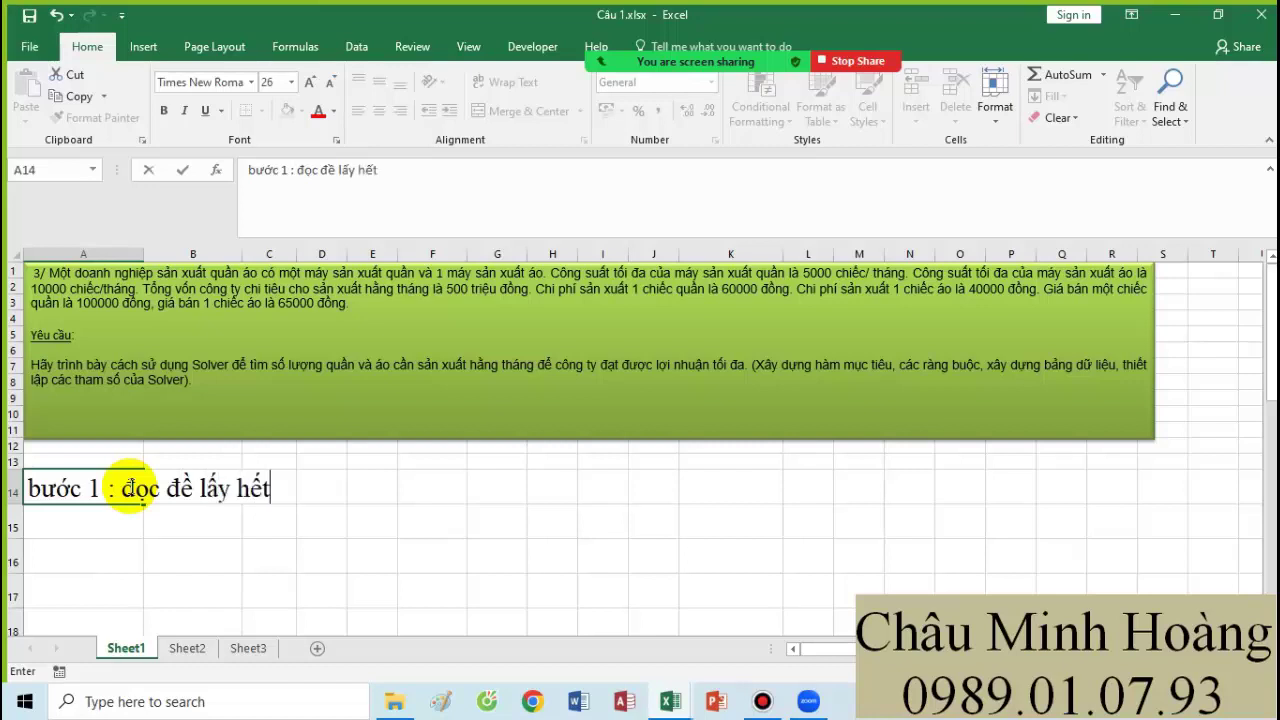
text( dư lieuejd dề)
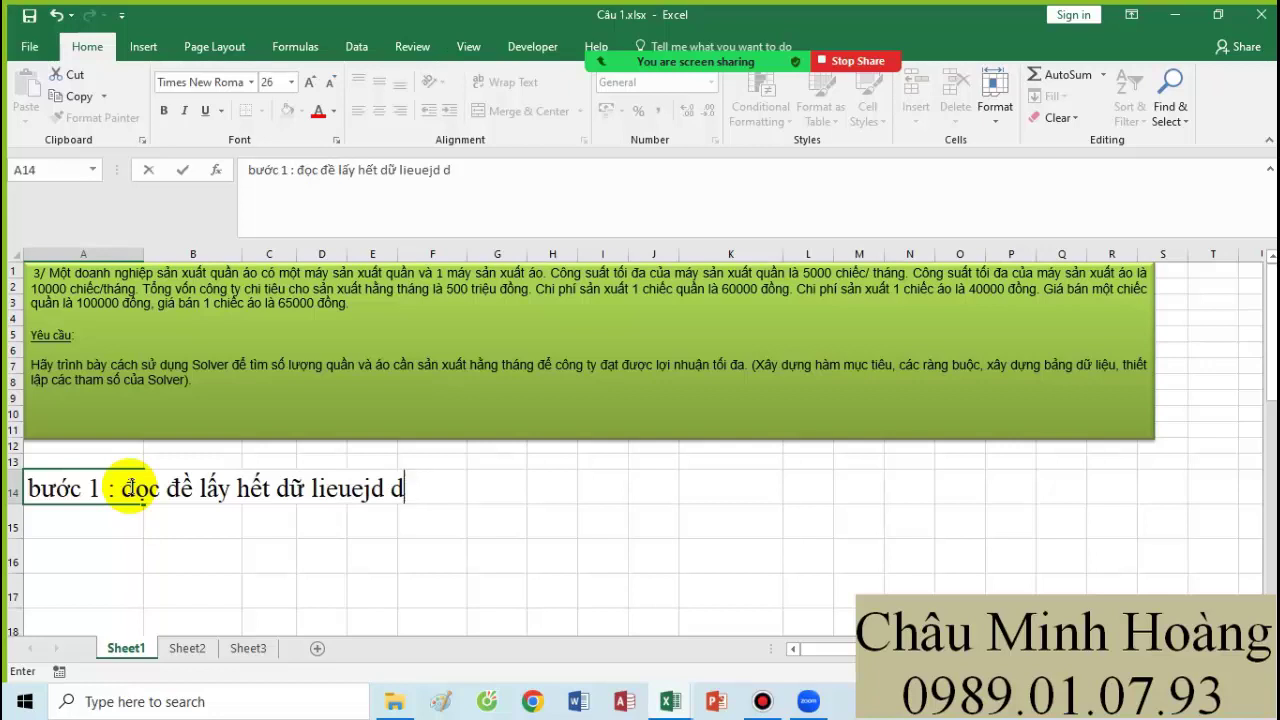
key(BackSpace)
key(BackSpace)
key(BackSpace)
key(BackSpace)
key(BackSpace)
key(BackSpace)
key(BackSpace)
key(BackSpace)
text(iệu de)
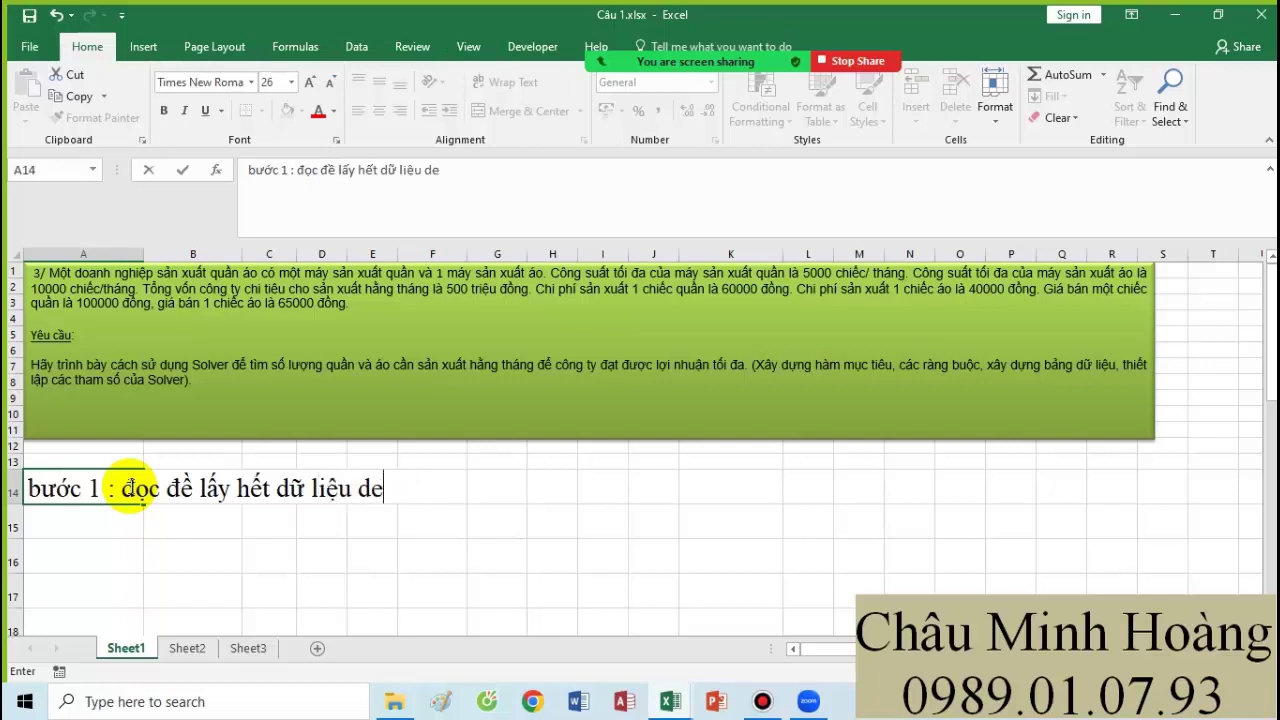
text(efe)
key(BackSpace)
key(BackSpace)
key(BackSpace)
key(BackSpace)
key(BackSpace)
text(đề cho )
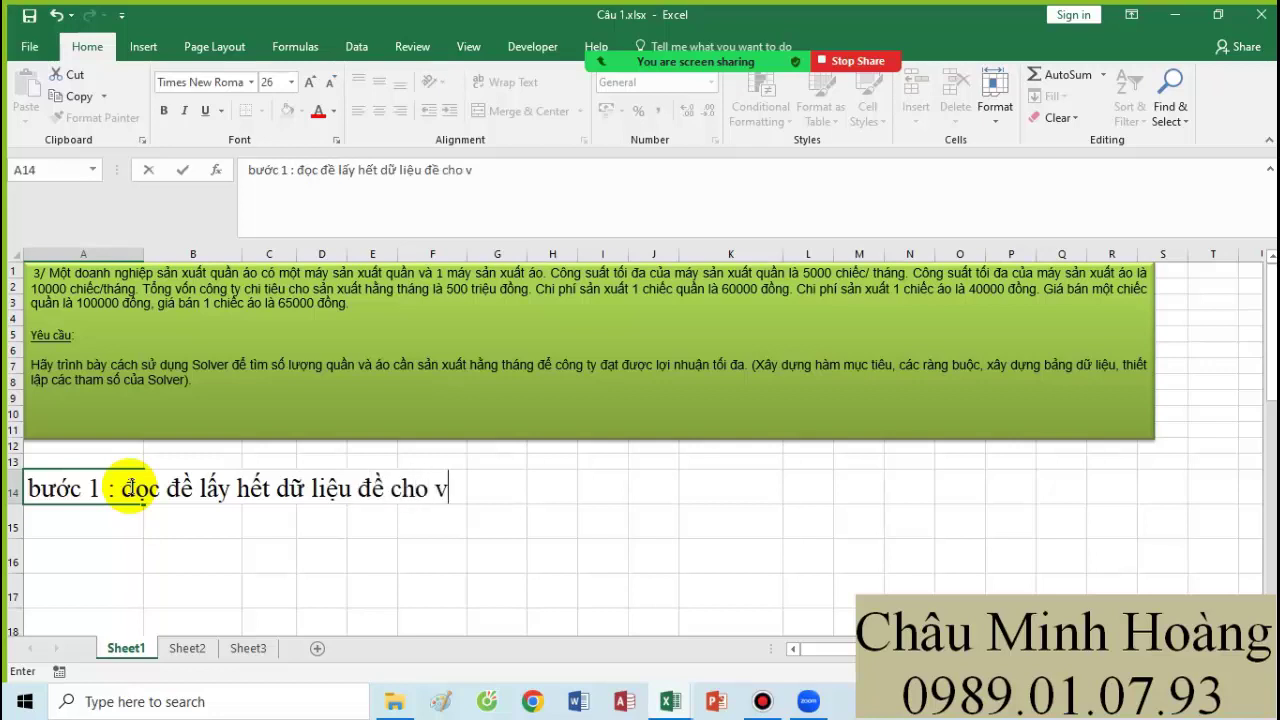
text(và săp)
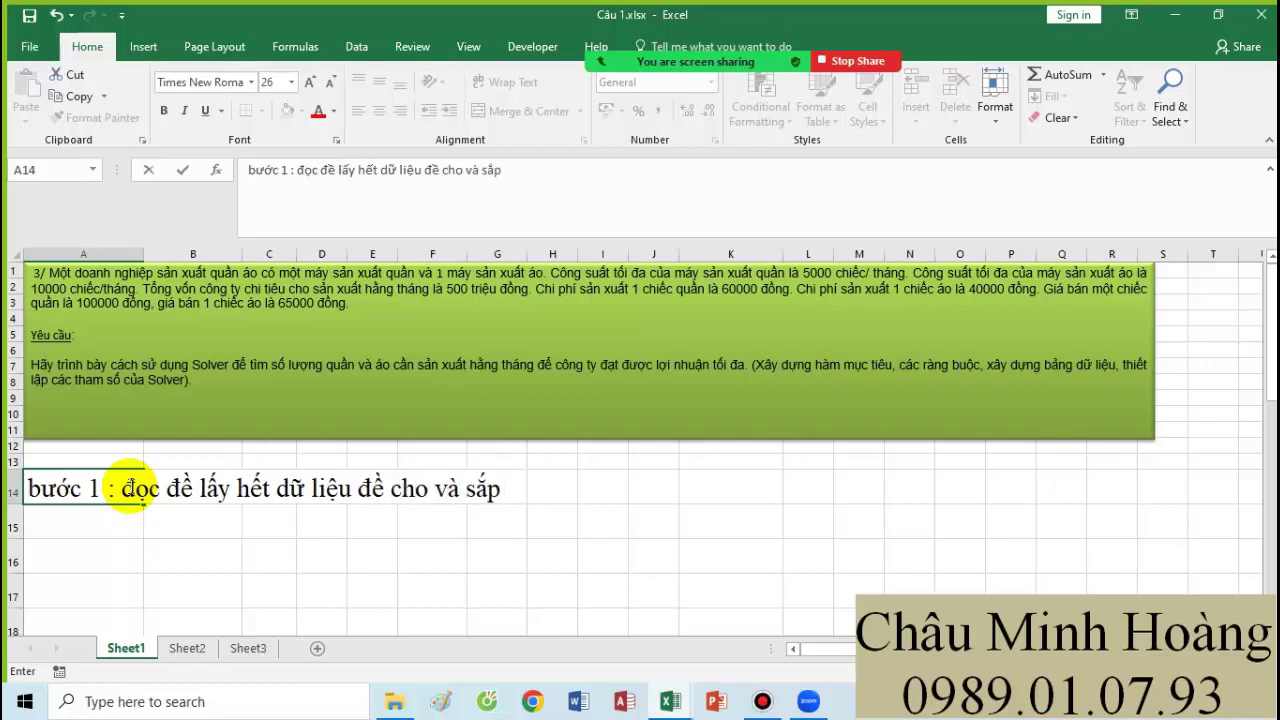
text( thanh bảng)
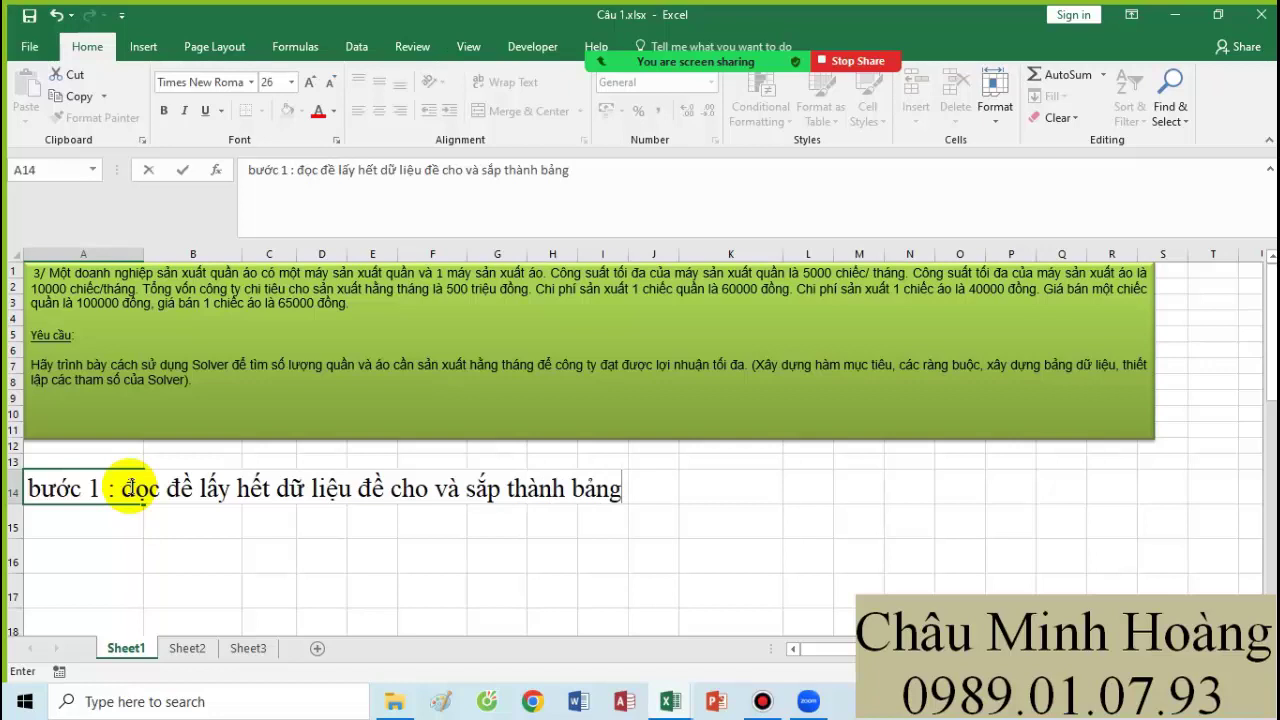
Enter the second solution step "bước 2 : giả sử số liệu được hỏi nhiều nhất" in cell A15.
click(115, 530)
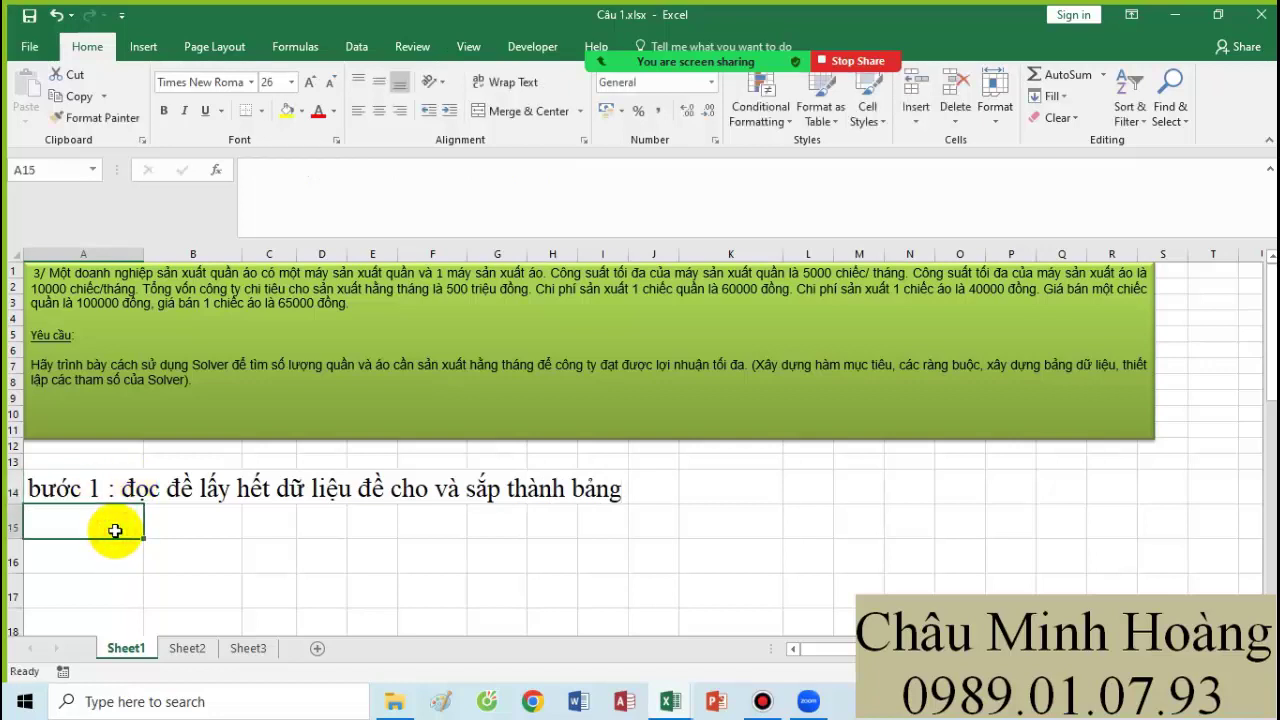
text(bước )
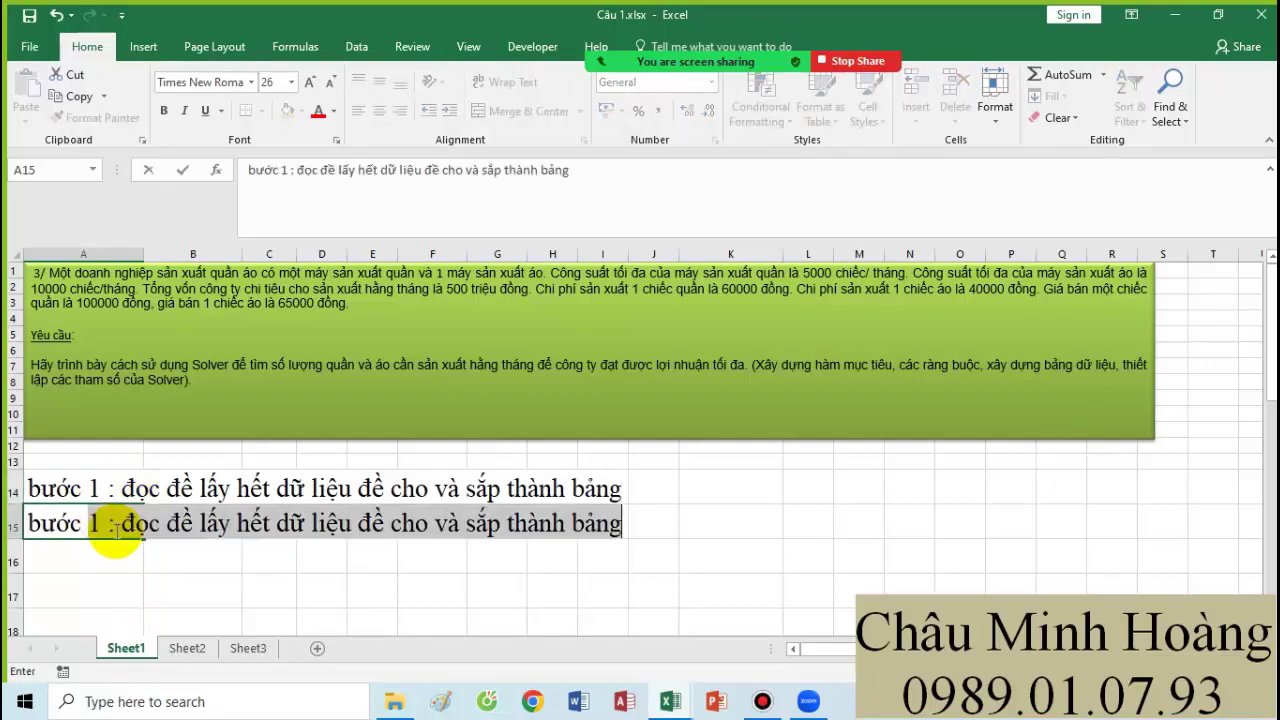
text(2 : gia)
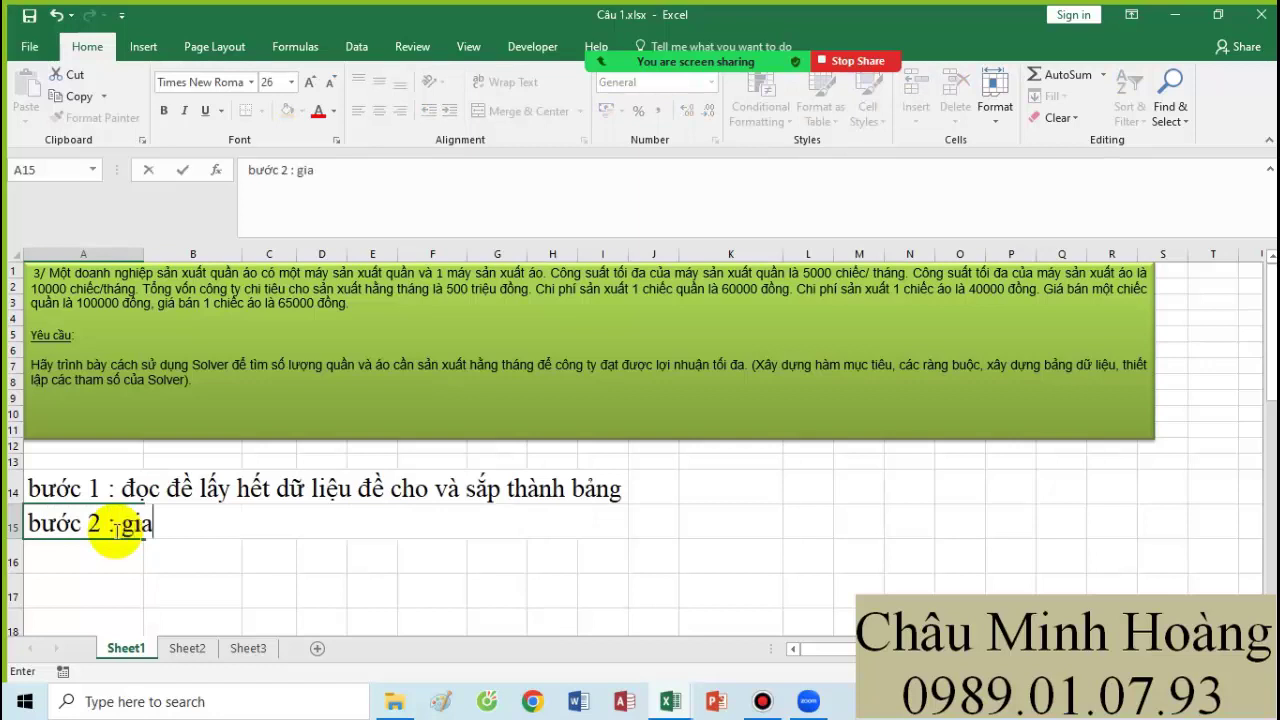
text( sư)
text( số liêu)
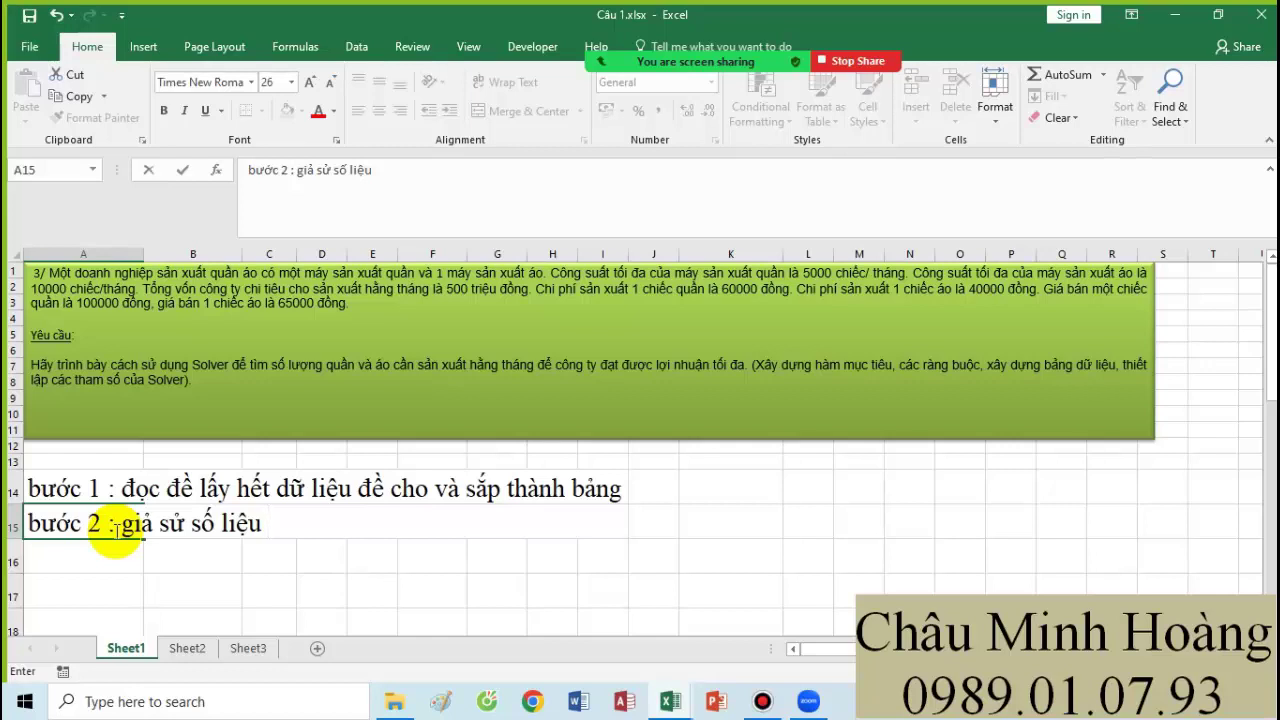
text(được hoi)
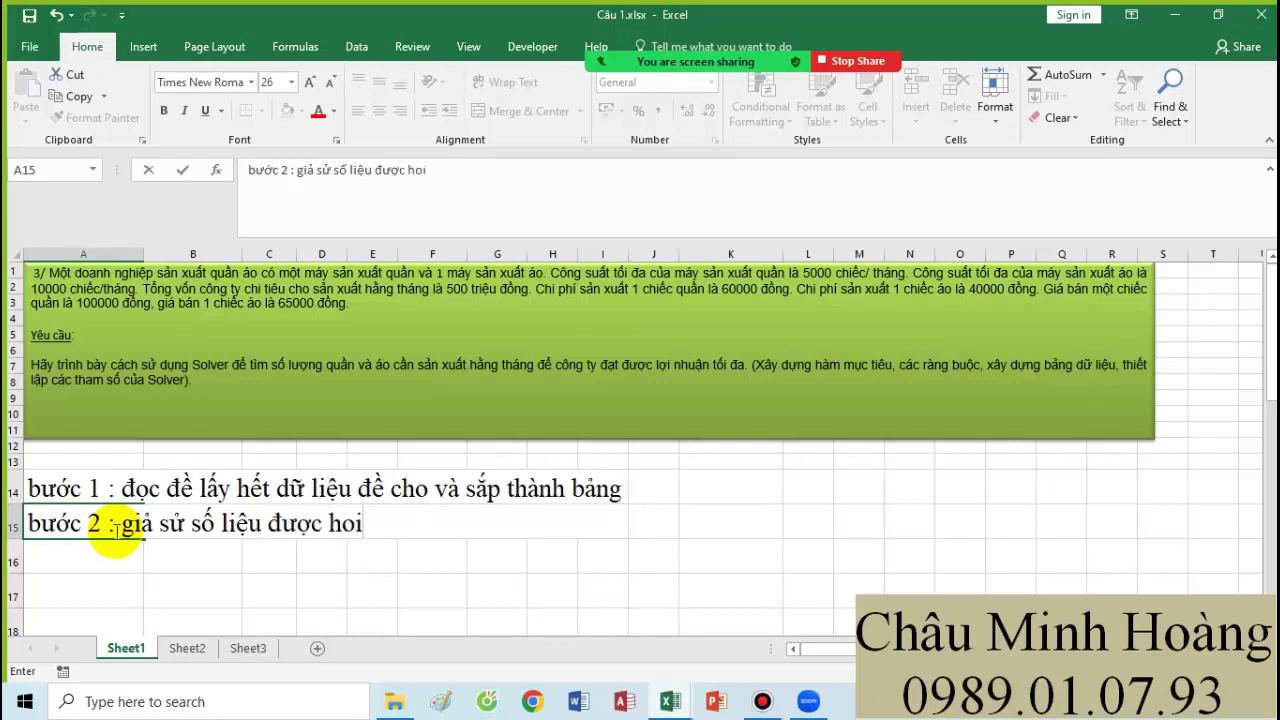
text( nhiều nhâ)
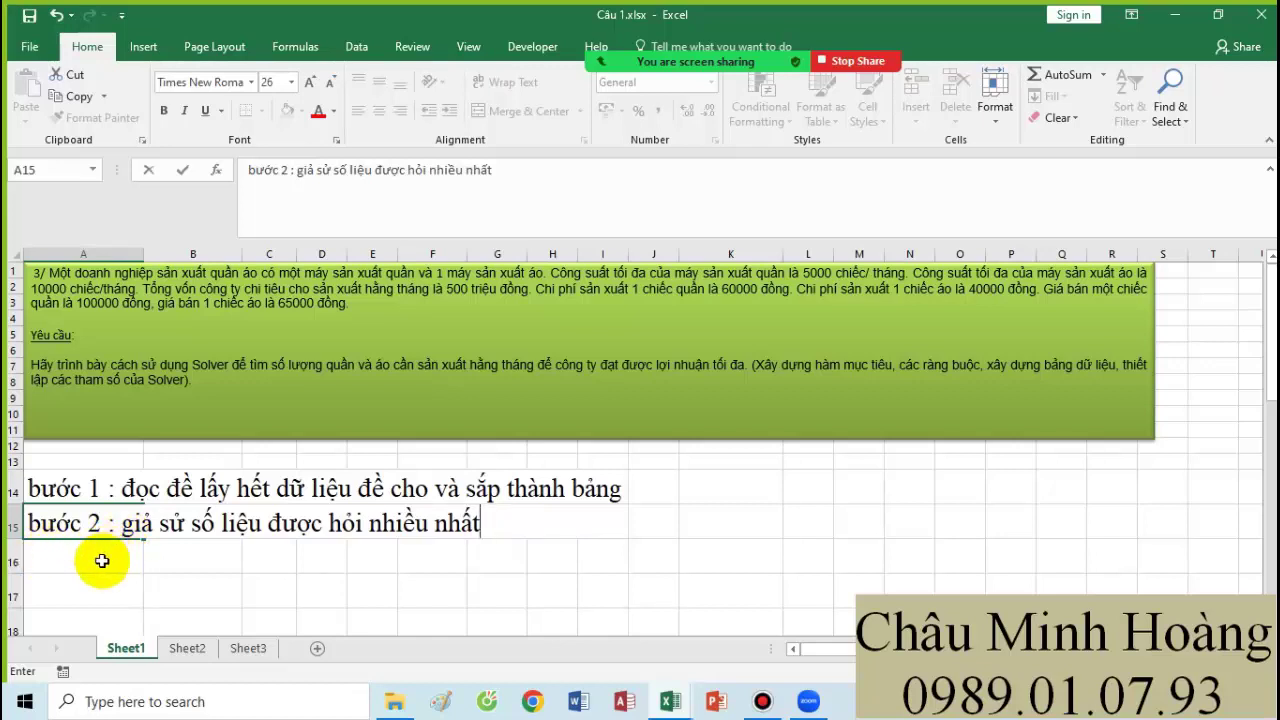
Enter "bước 3 : tính cái hỏi còn lại ( lợi nhuận; tổng doanh thu; tổng chi phí..)" in cell A16.
click(105, 560)
text(bước)
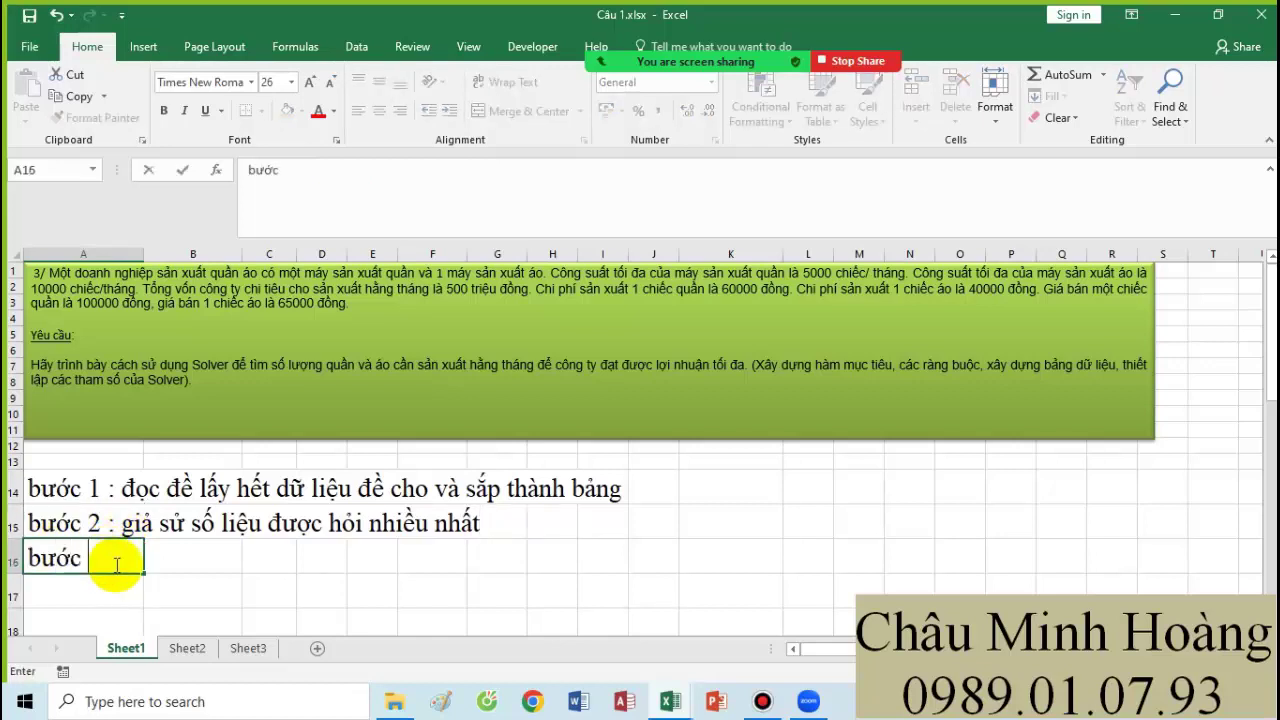
text( 3 : tính)
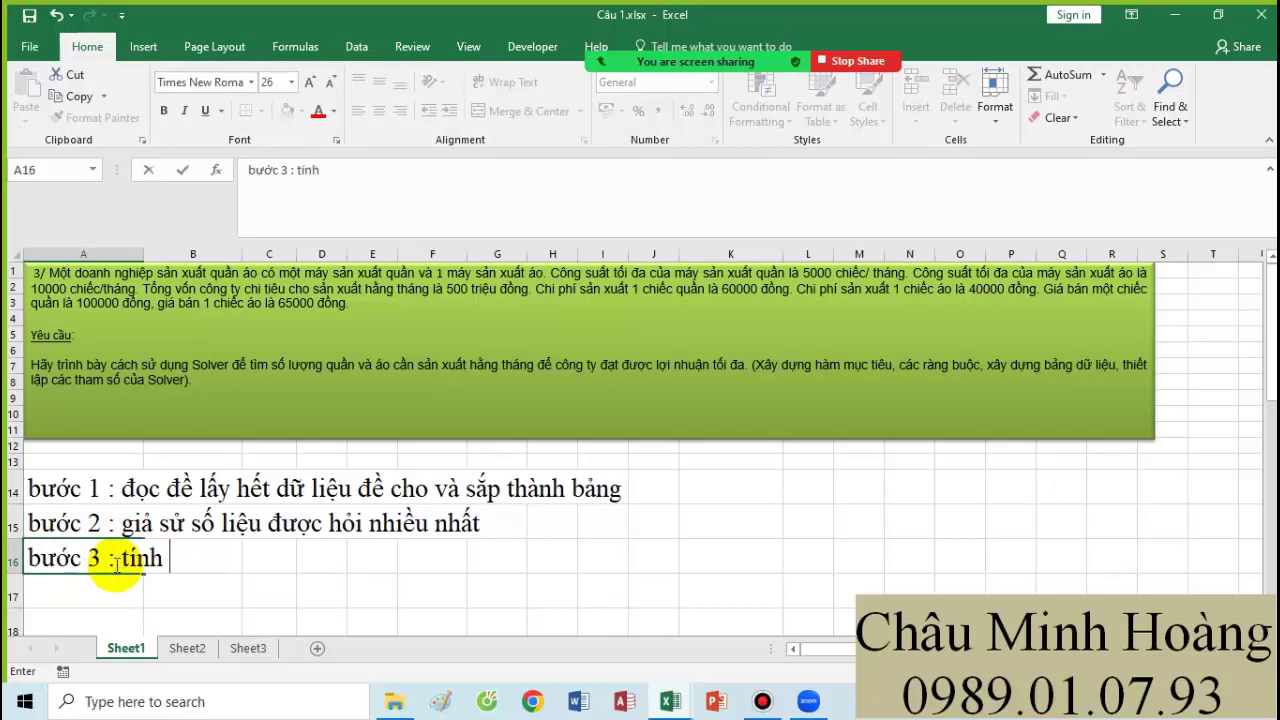
text( cái h)
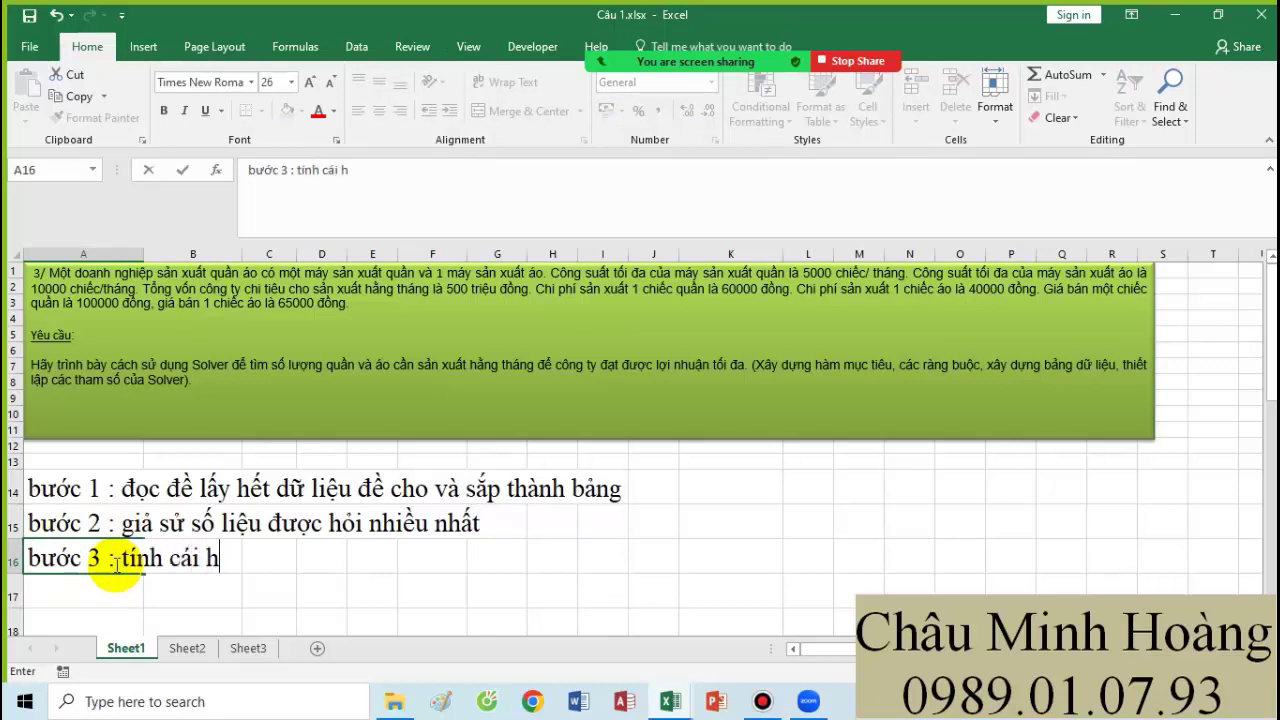
text(oir còn l)
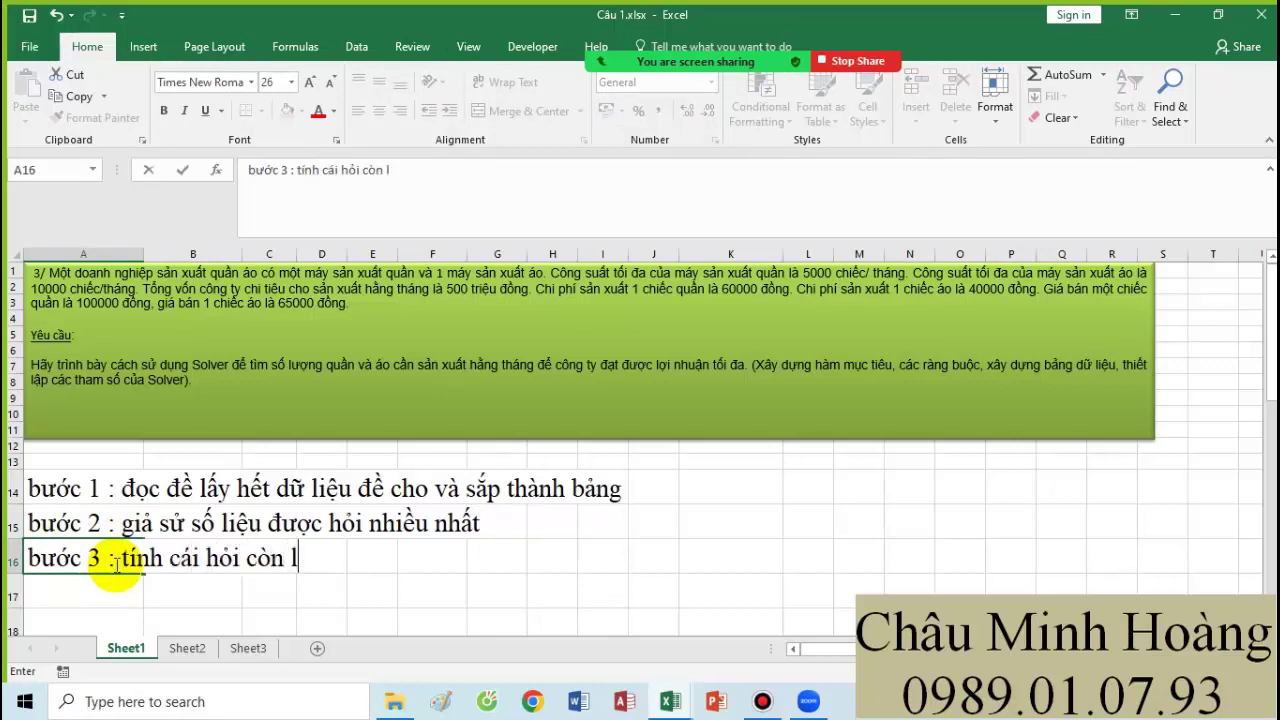
text(ại ( lợi nhuan)
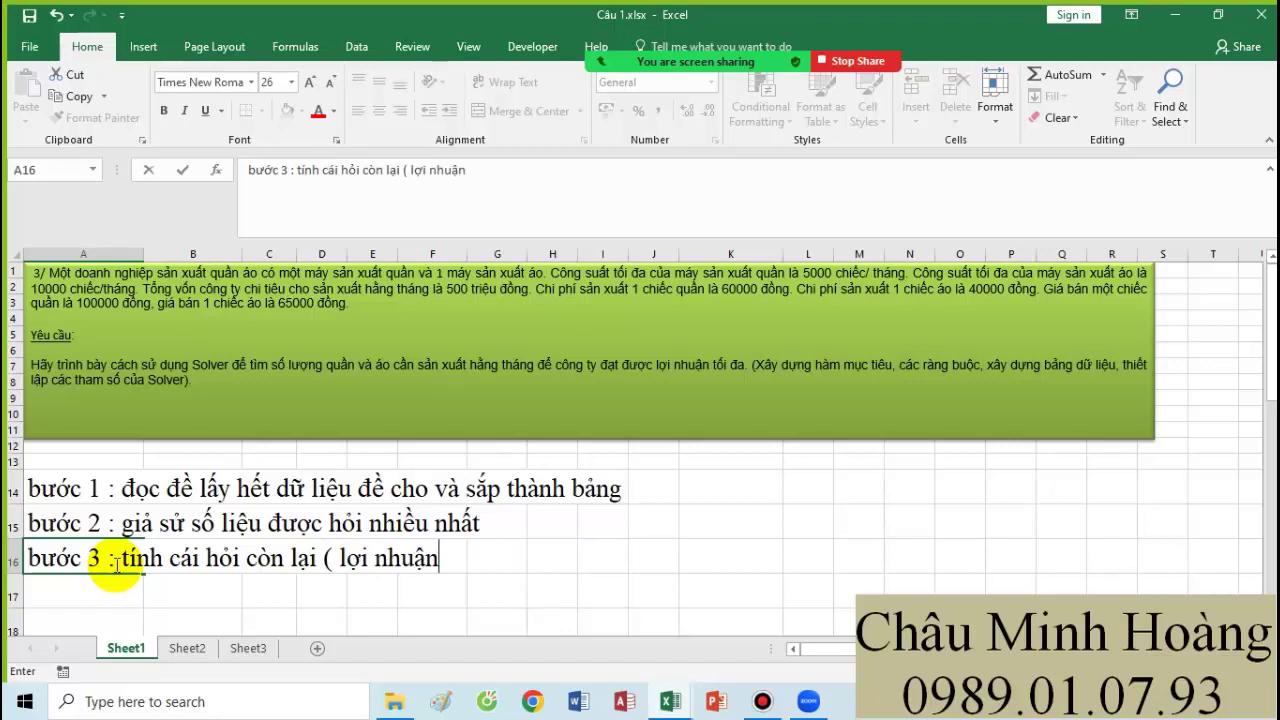
text(; tổng )
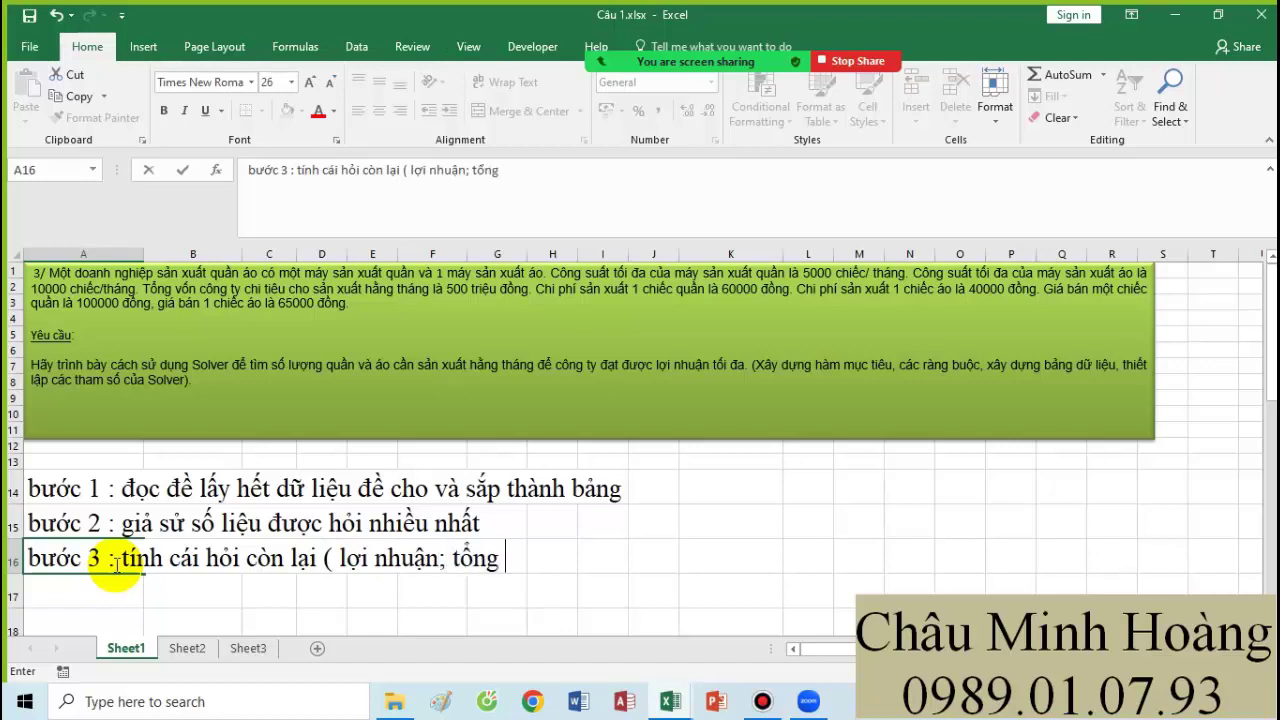
text(doanh thu;)
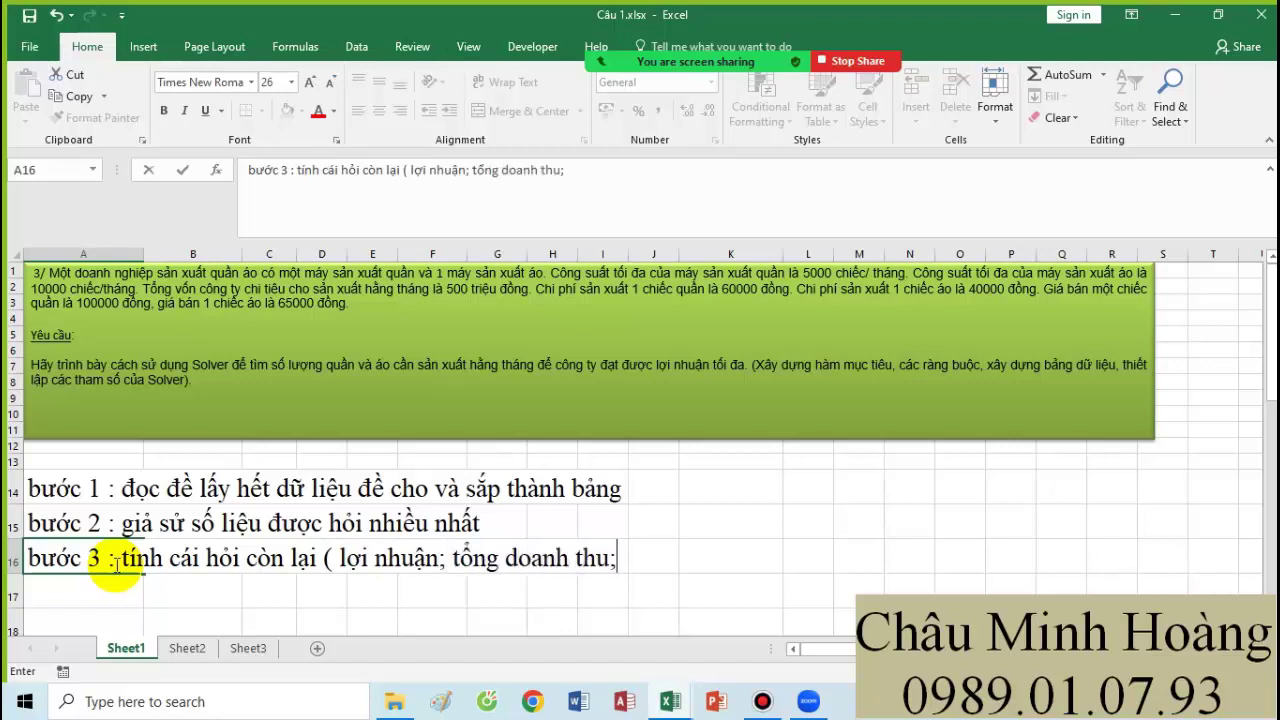
text( tông chi )
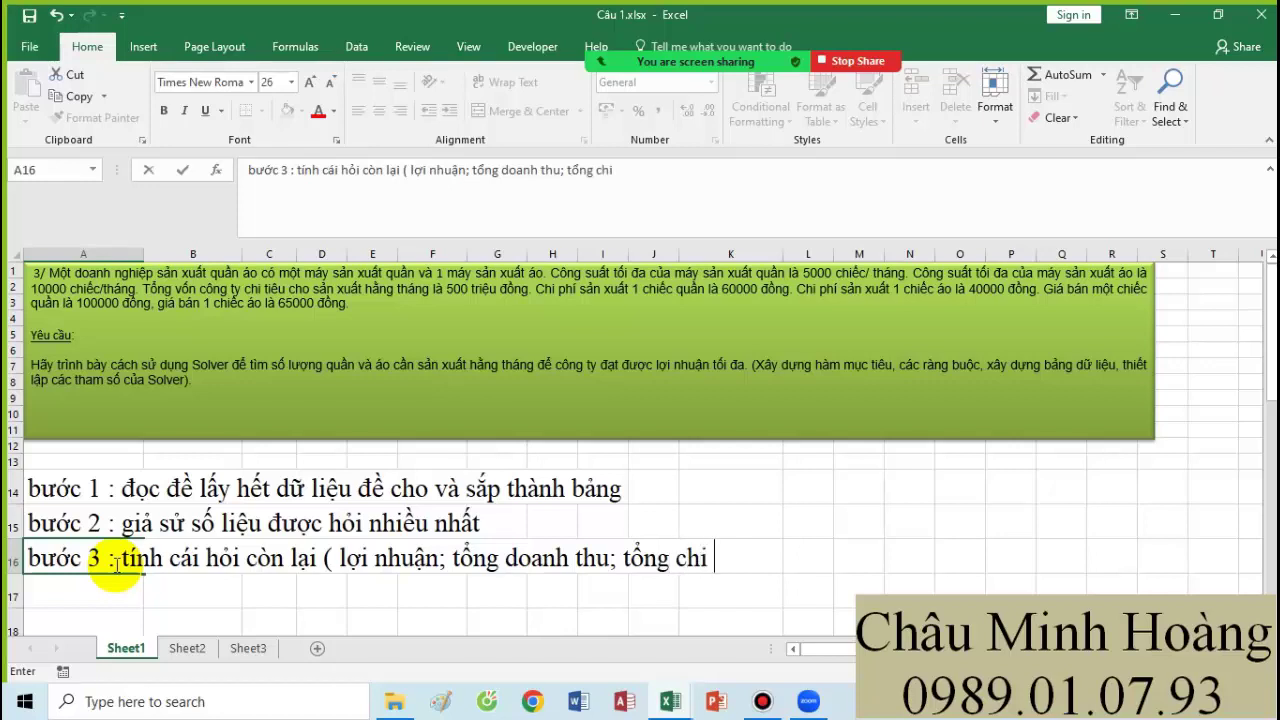
text(phi)
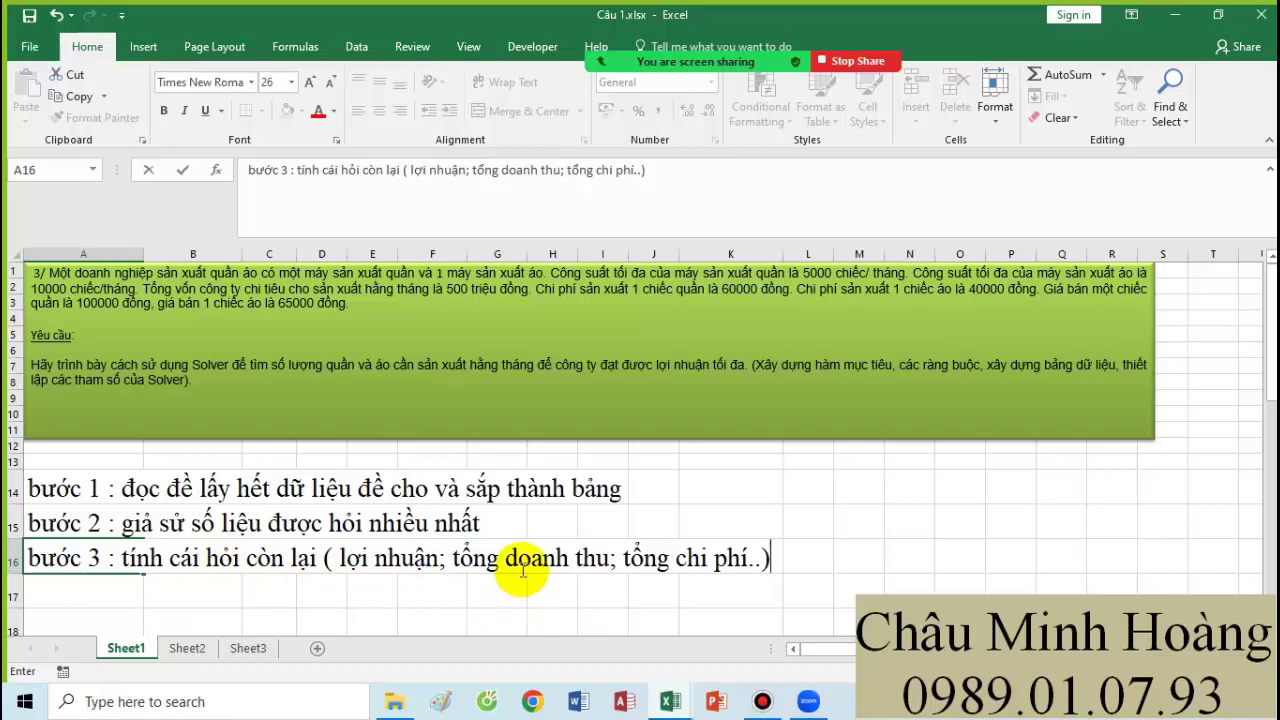
click(850, 580)
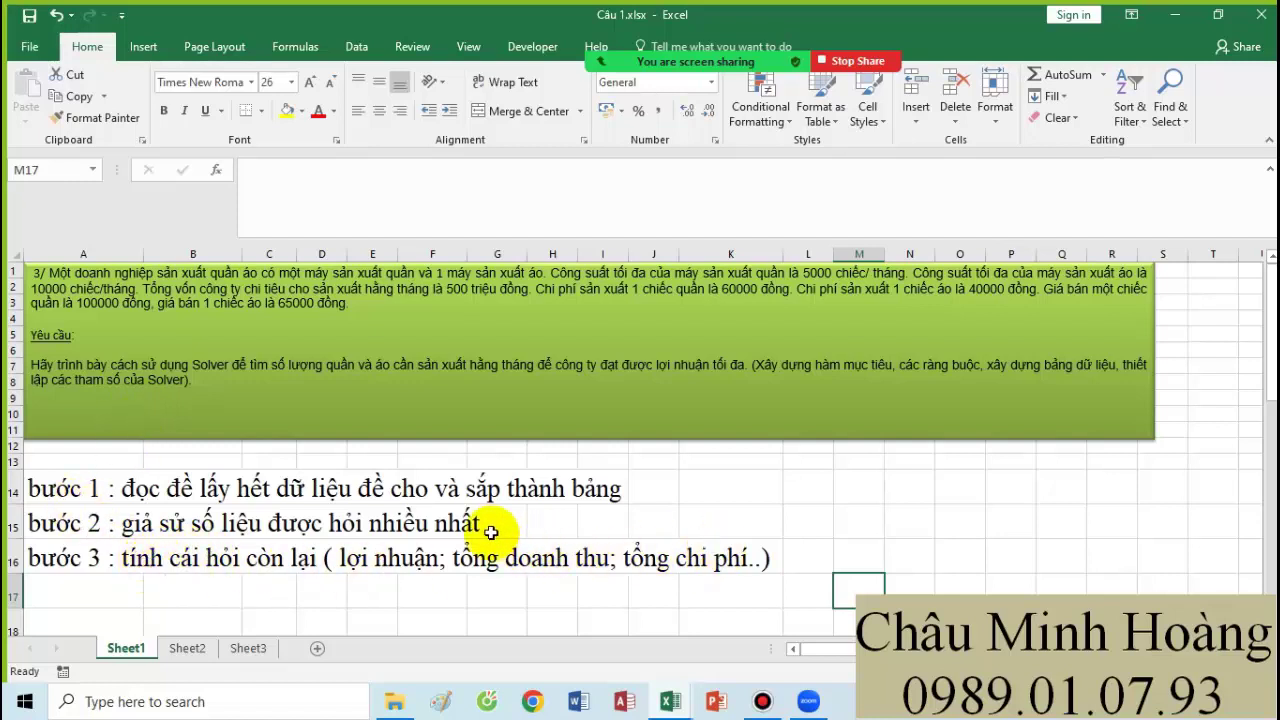
Highlight "trình bày cách sử dụng Solver để tìm số lượng" in the problem text box to review what is asked.
click(150, 350)
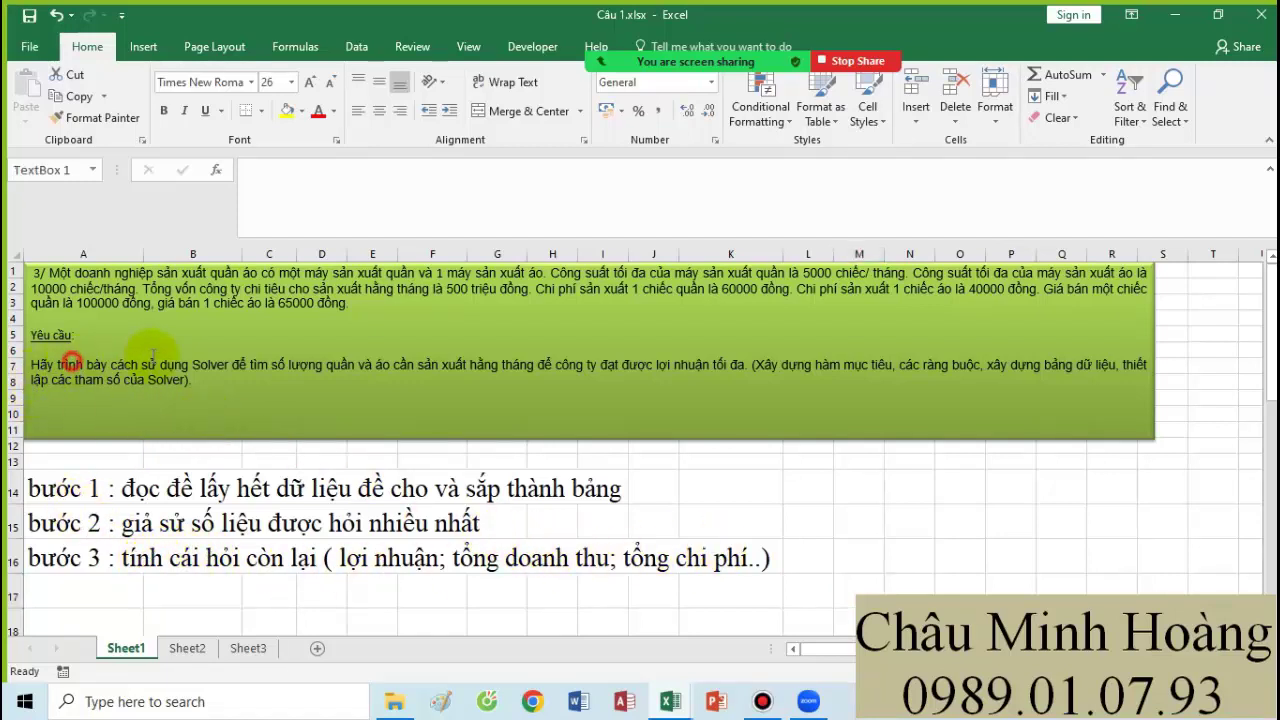
drag(57, 366, 325, 366)
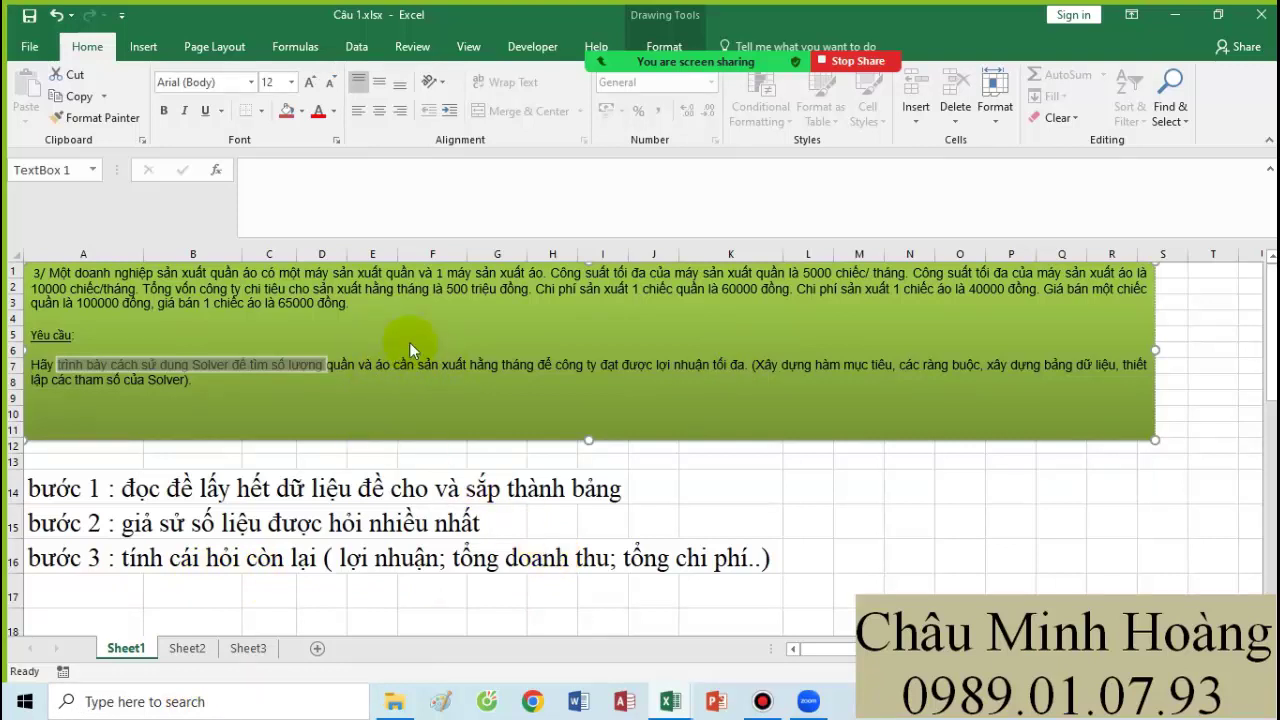
scroll(95, 320, down, 1)
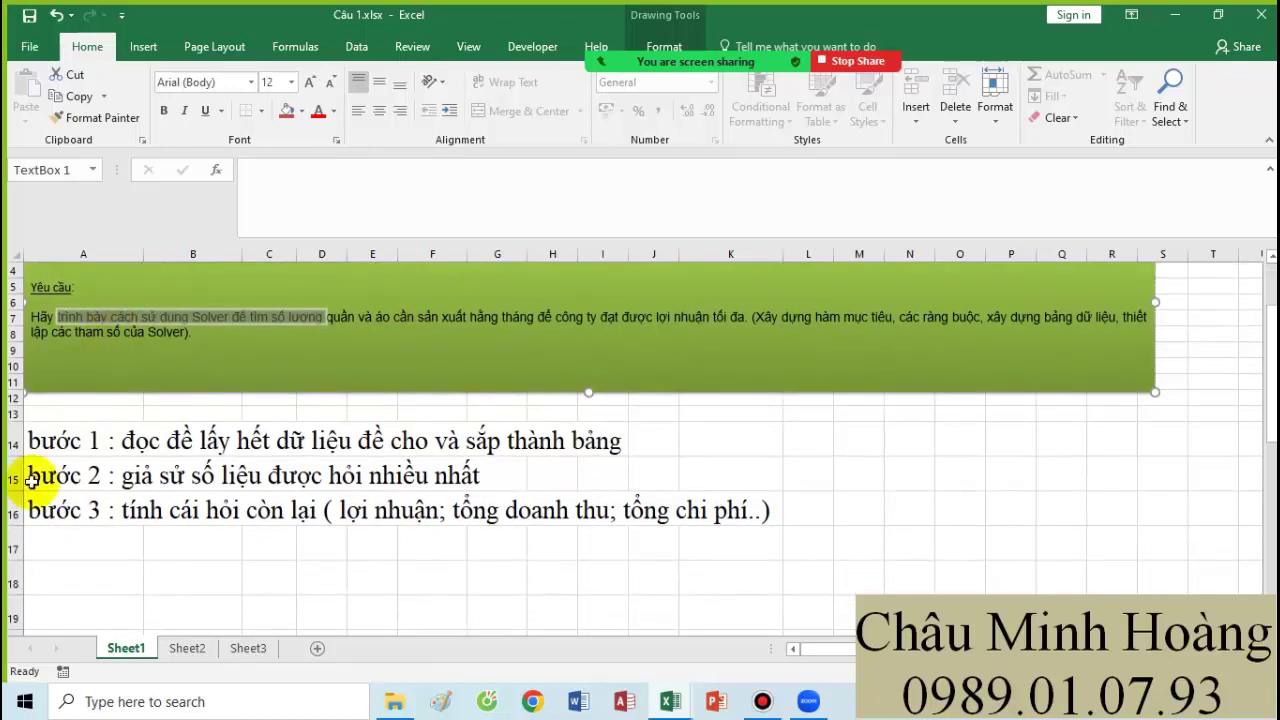
Enter the fourth solution step "bước 4 : lập luận, xây dựng điều kiện , ghi rõ ra" in cell A17.
click(62, 545)
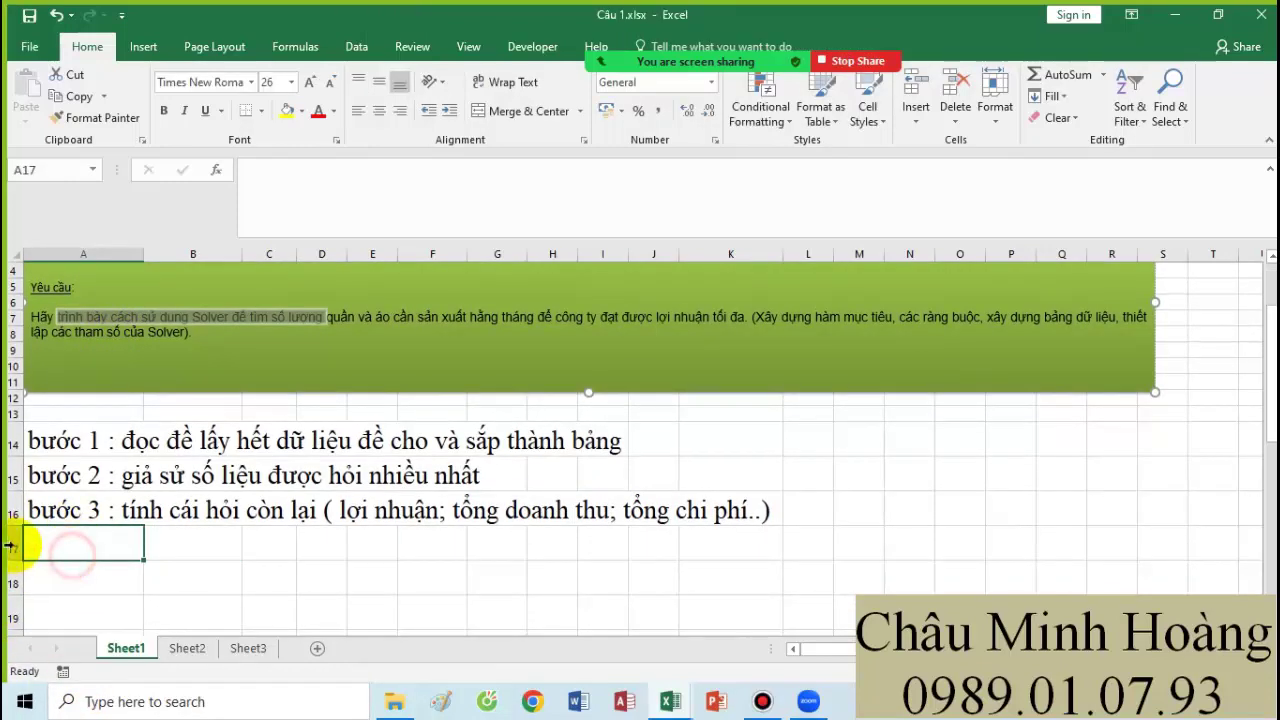
text(bươc 34)
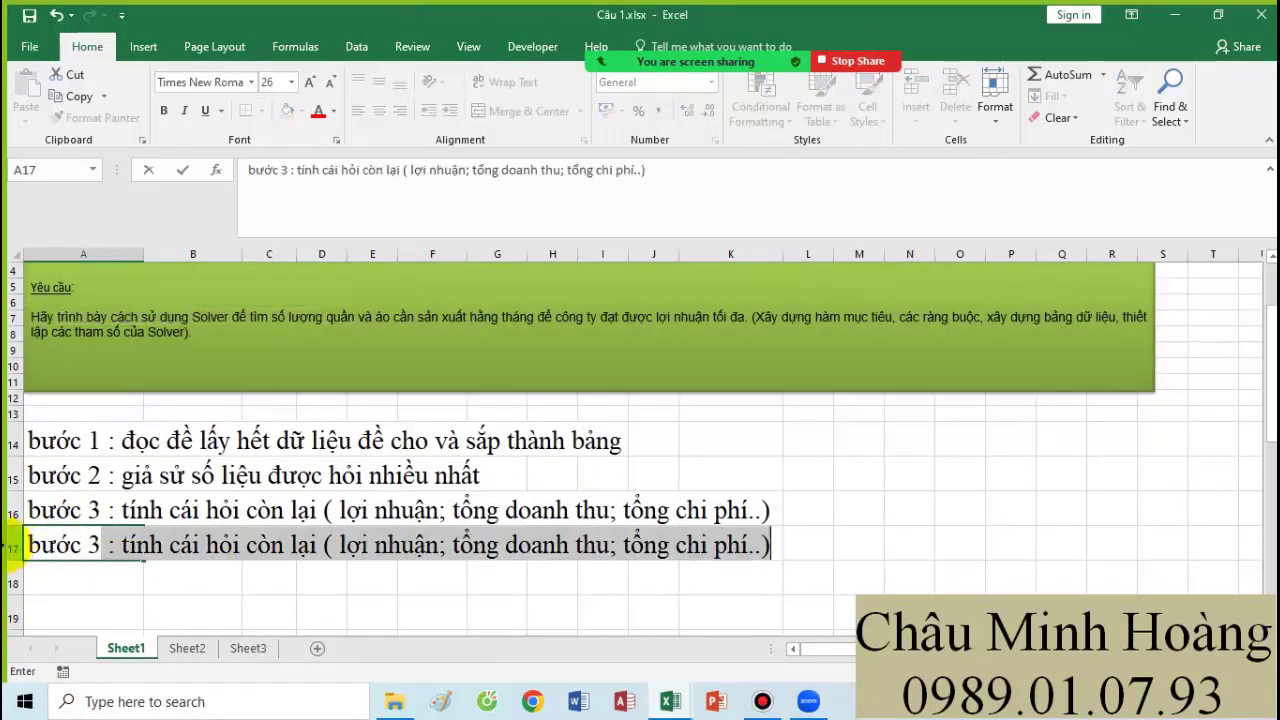
text(:)
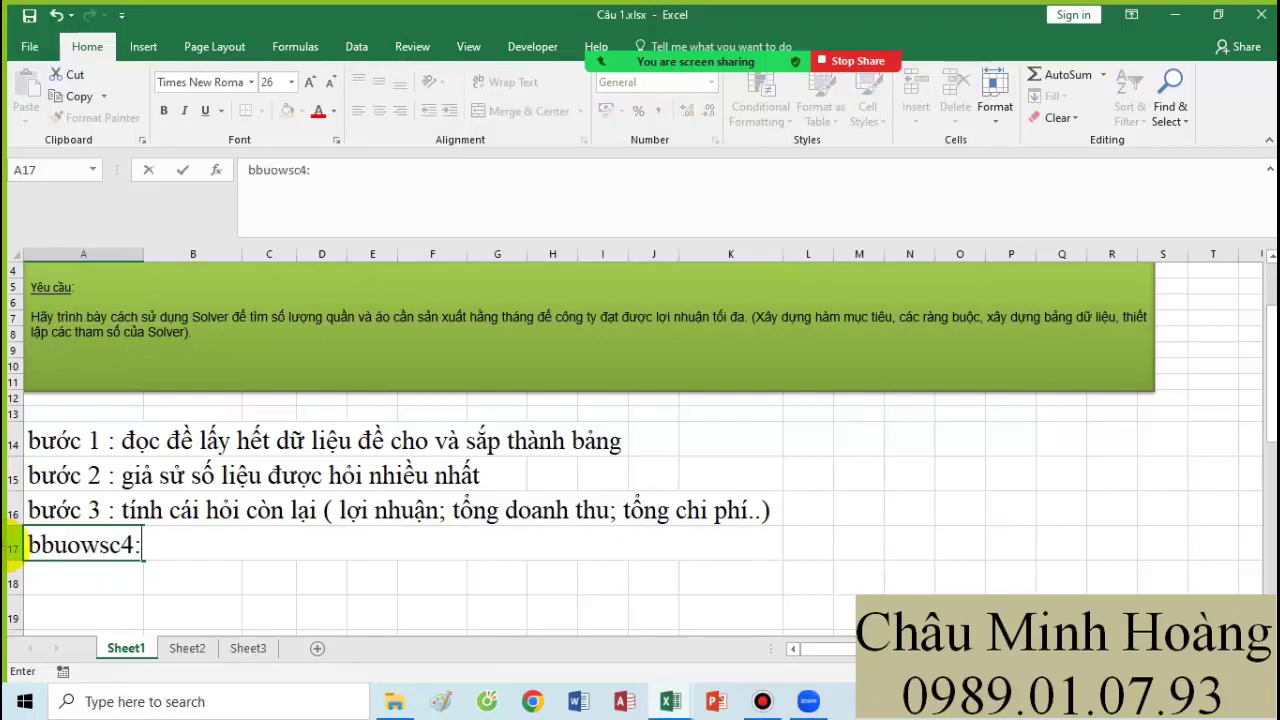
key(BackSpace)
key(BackSpace)
key(BackSpace)
key(BackSpace)
key(BackSpace)
key(BackSpace)
key(BackSpace)
key(BackSpace)
key(BackSpace)
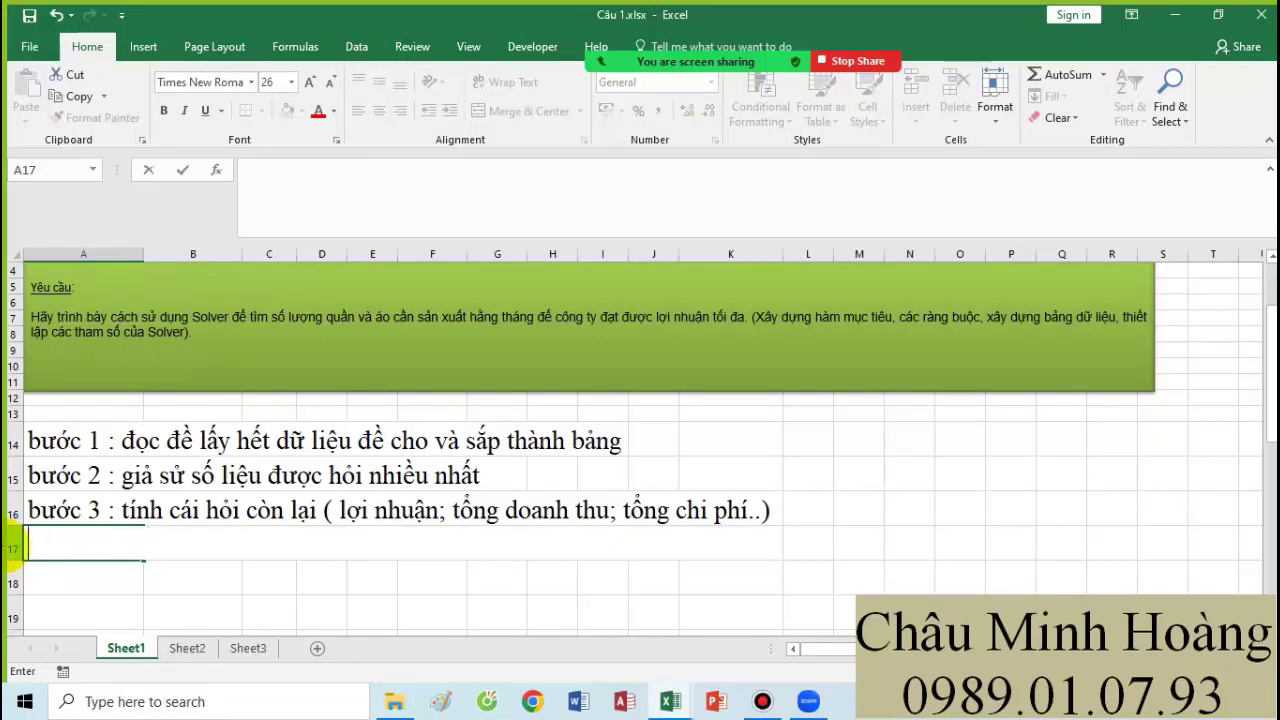
text(bước)
text(4 )
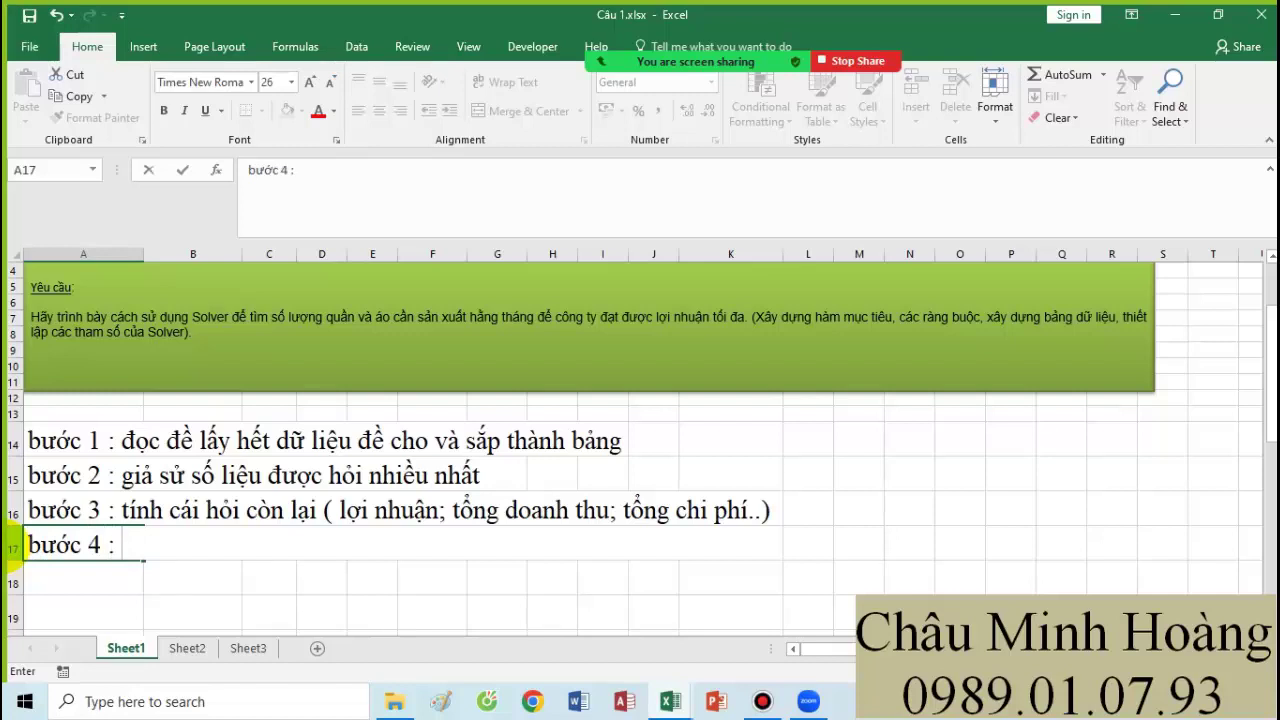
text(: lập lua)
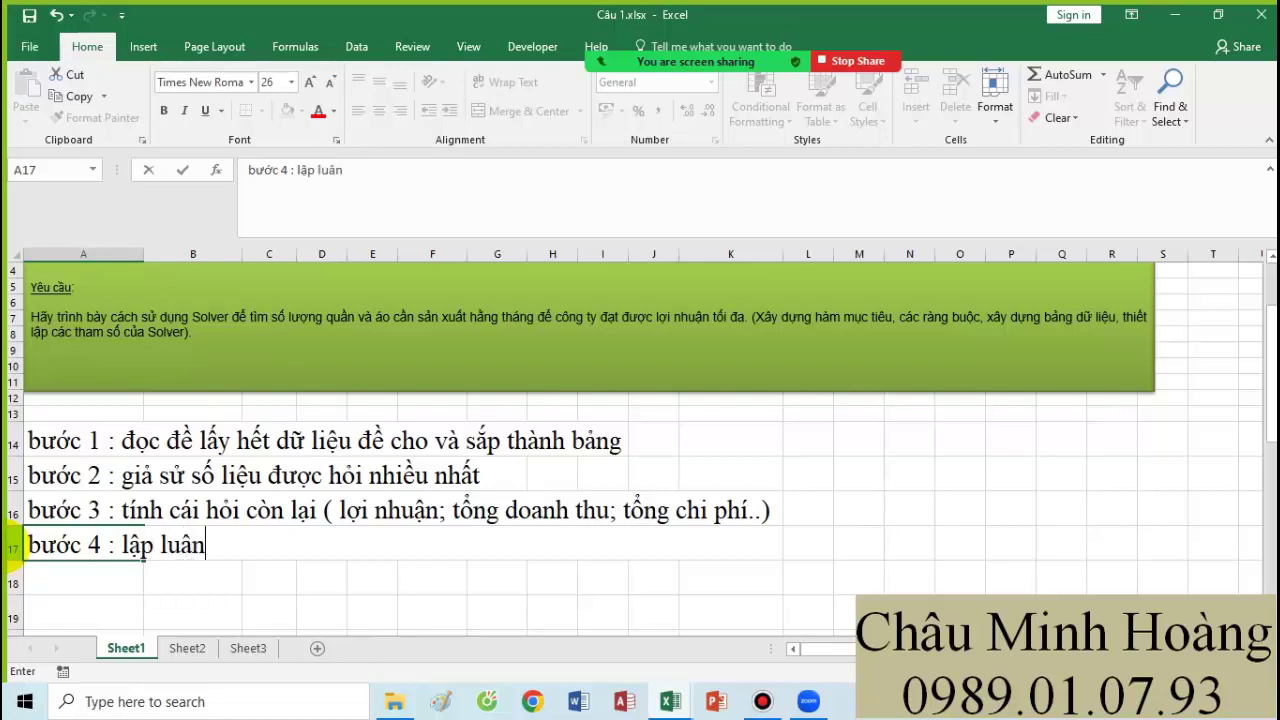
text(n, xây dựng)
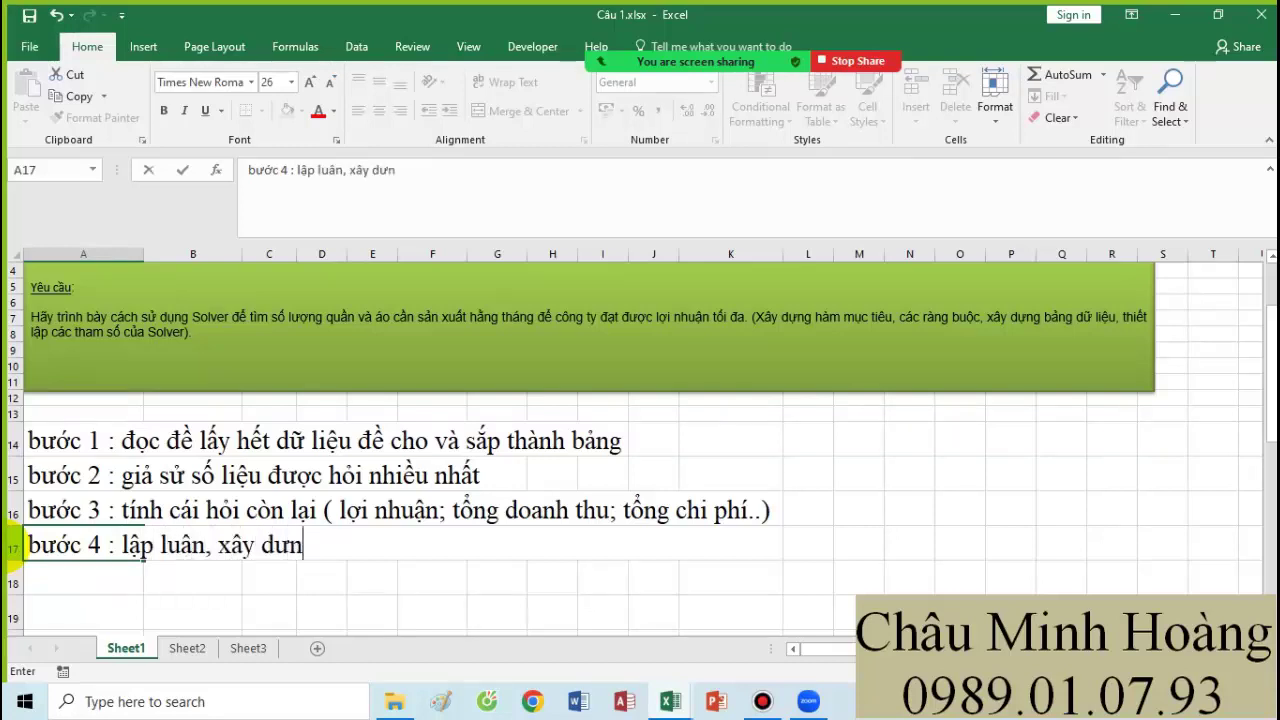
text( diều kiện )
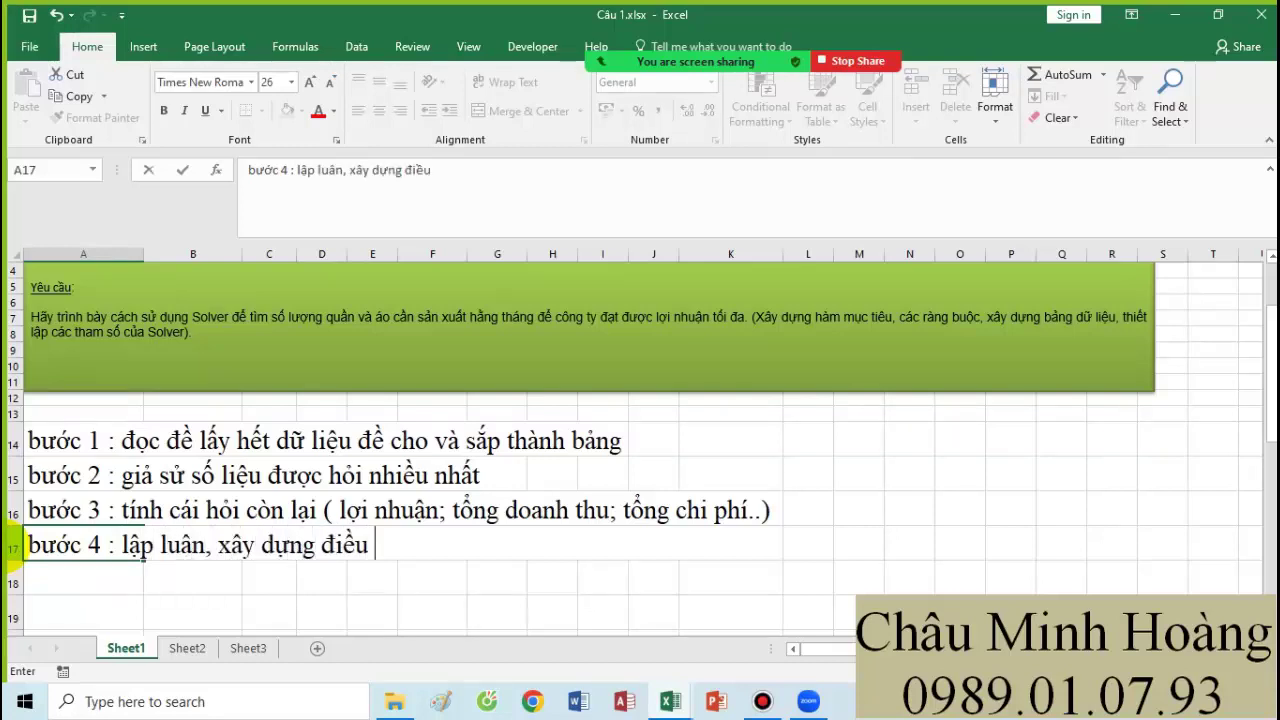
text(, ghi ro)
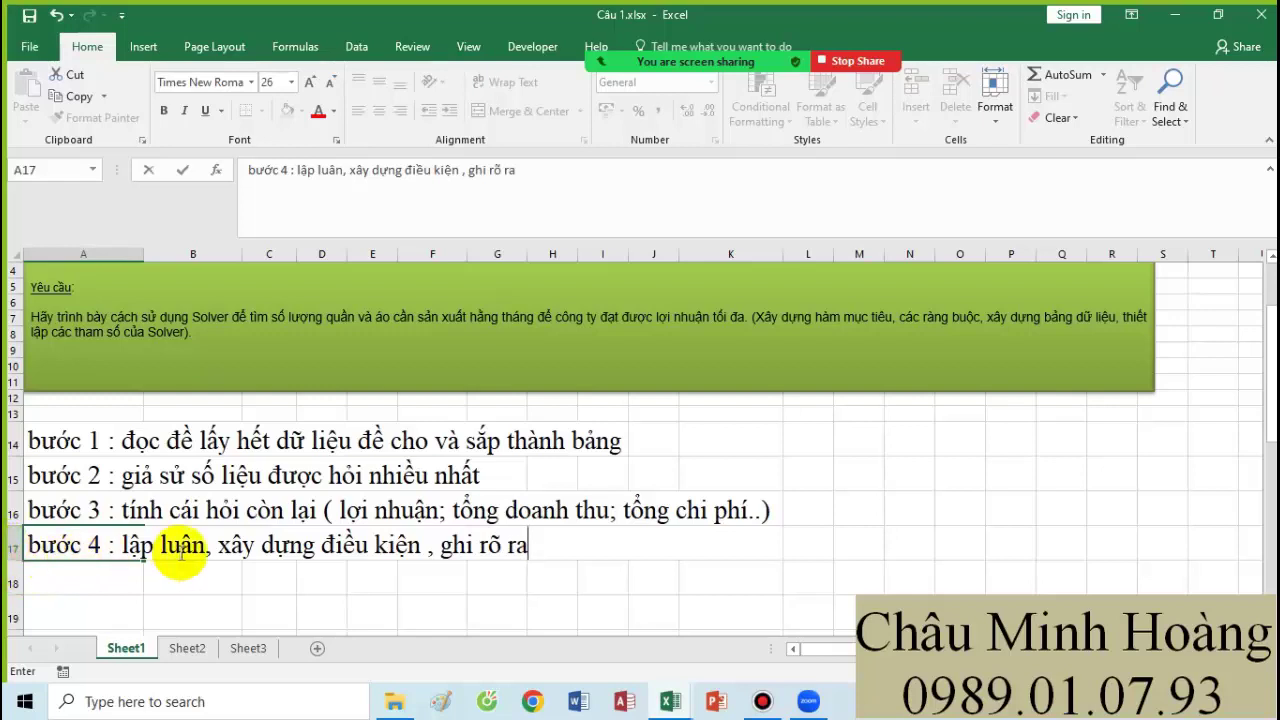
click(188, 552)
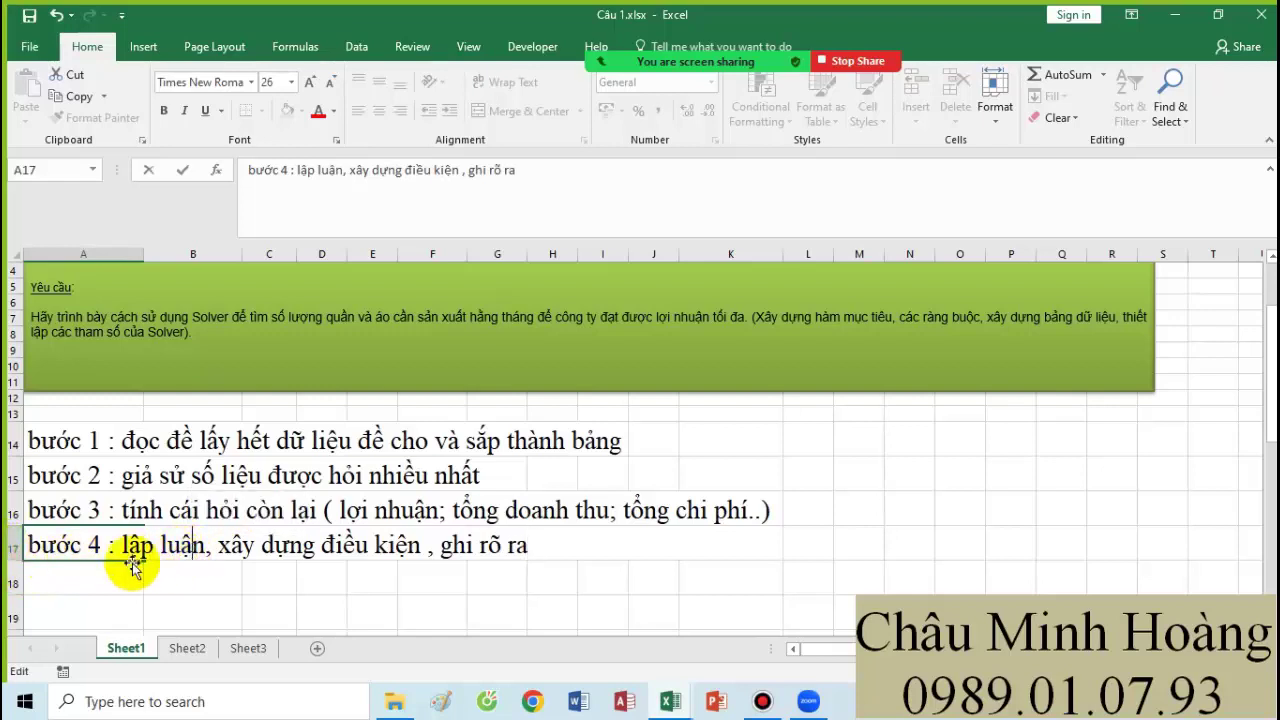
click(66, 566)
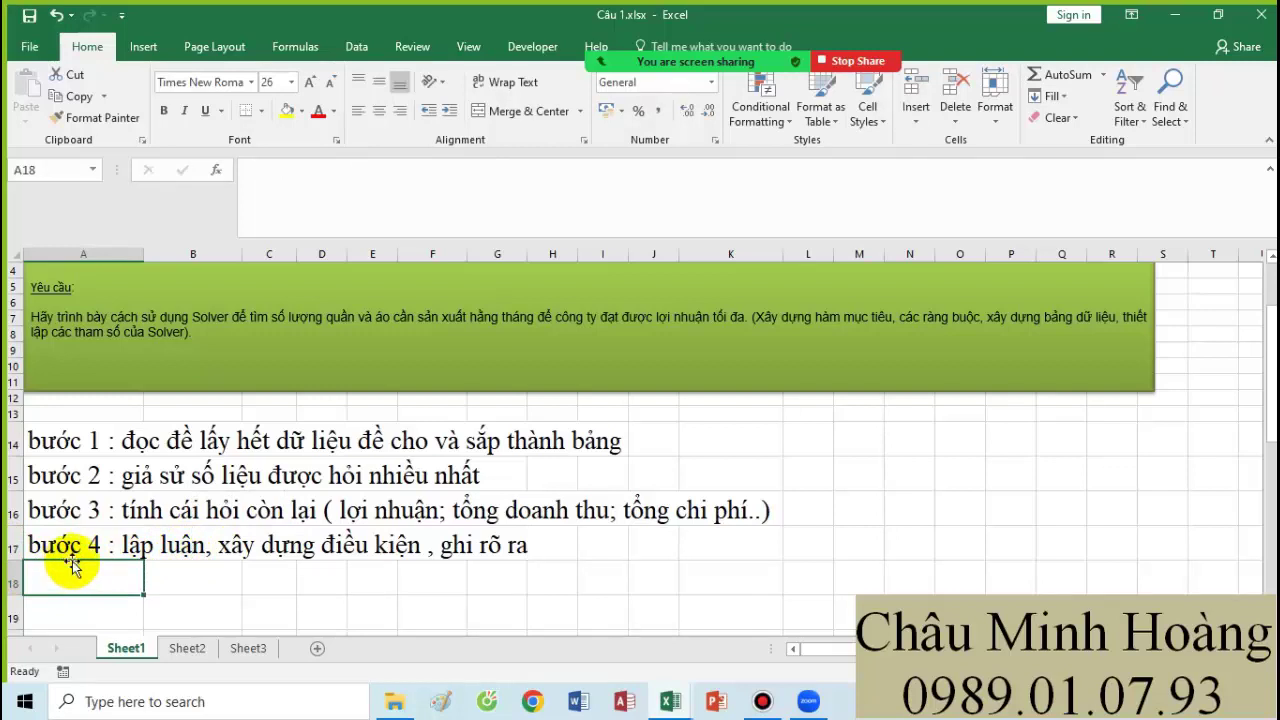
scroll(85, 555, down, 1)
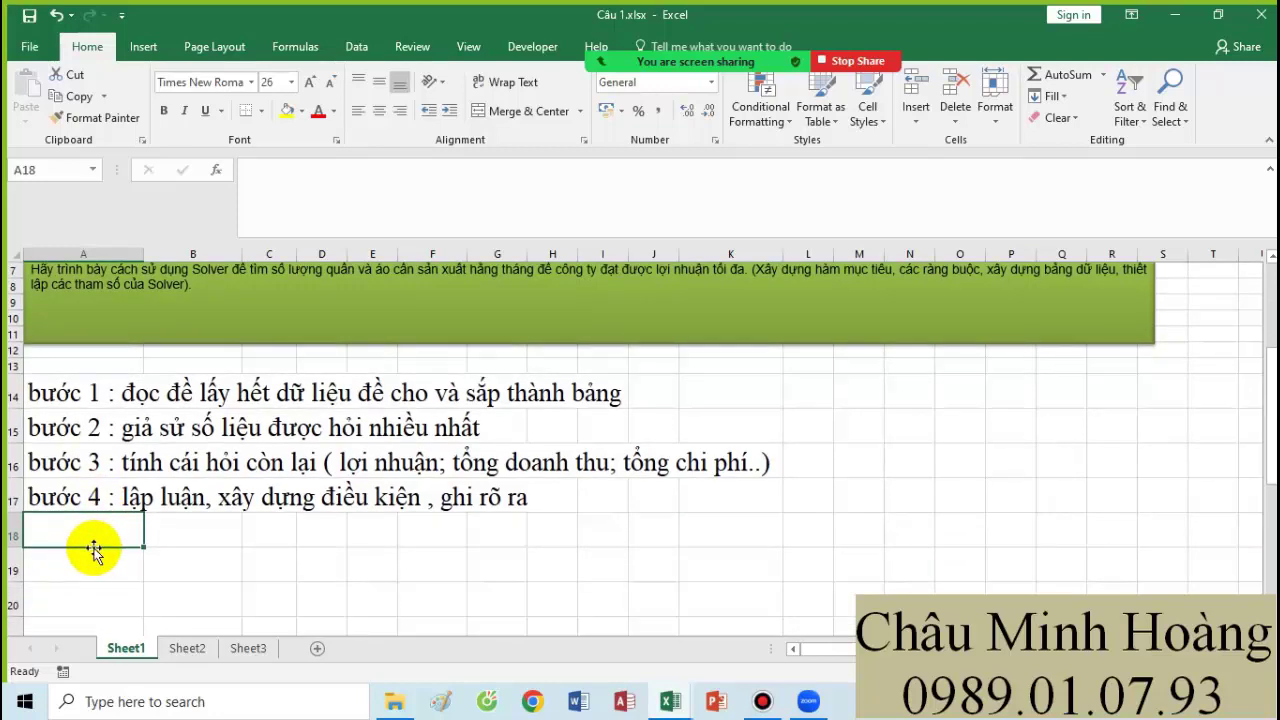
text(lơi)
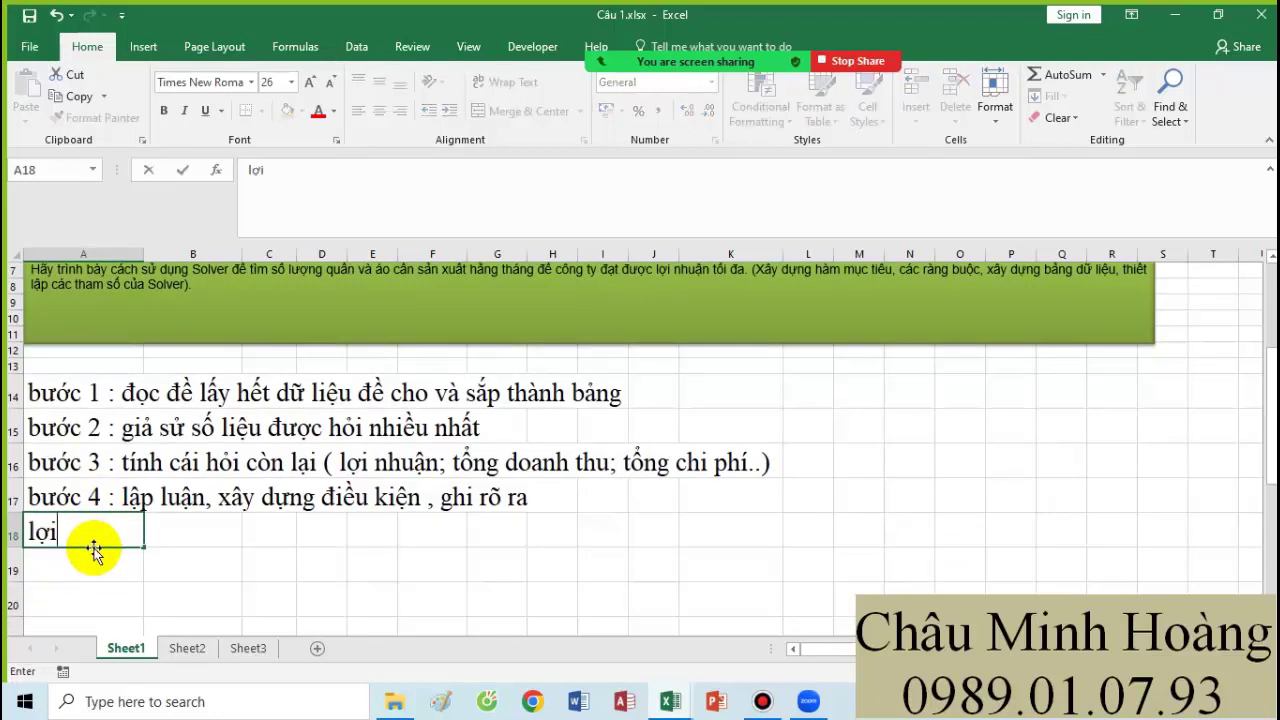
text( nhuân)
key(BackSpace)
key(BackSpace)
key(BackSpace)
key(BackSpace)
key(BackSpace)
key(BackSpace)
key(BackSpace)
key(BackSpace)
key(BackSpace)
key(BackSpace)
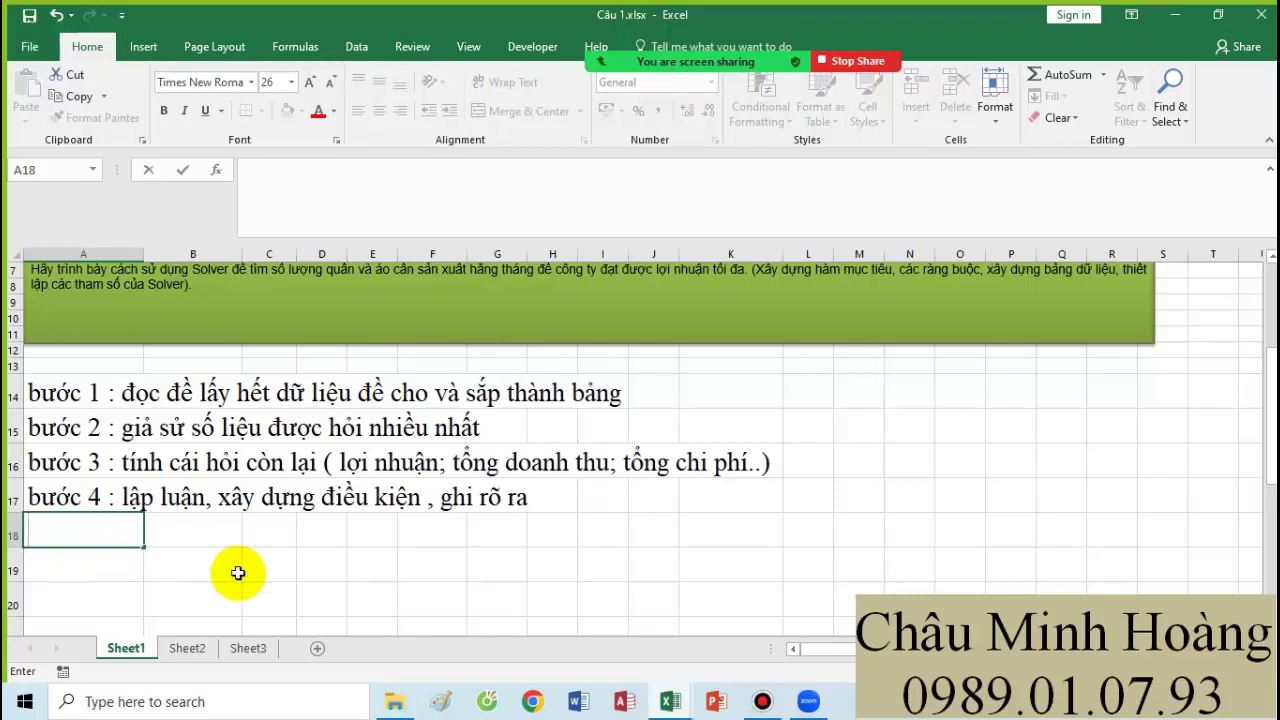
Enter the profit relation "tổng lợi nhuân = tổng doanh thu - tổng chi phí" in cell B18.
click(170, 530)
text(t)
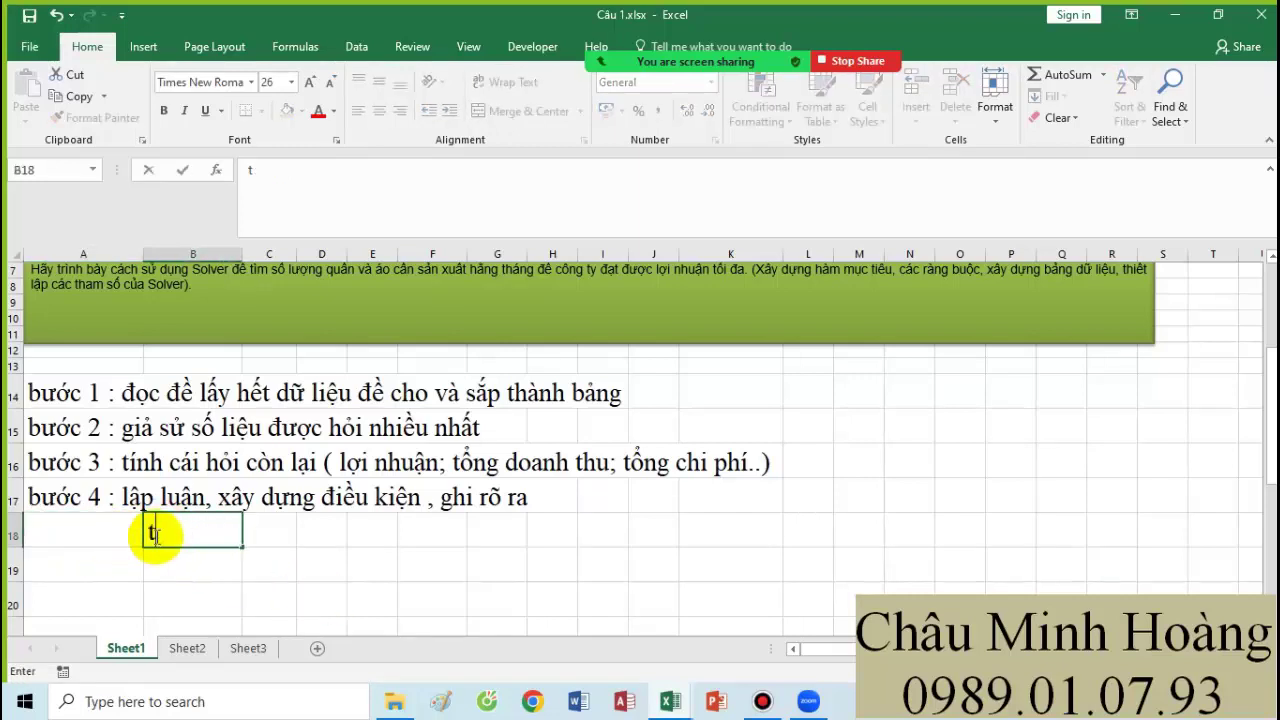
text(ông lợi n)
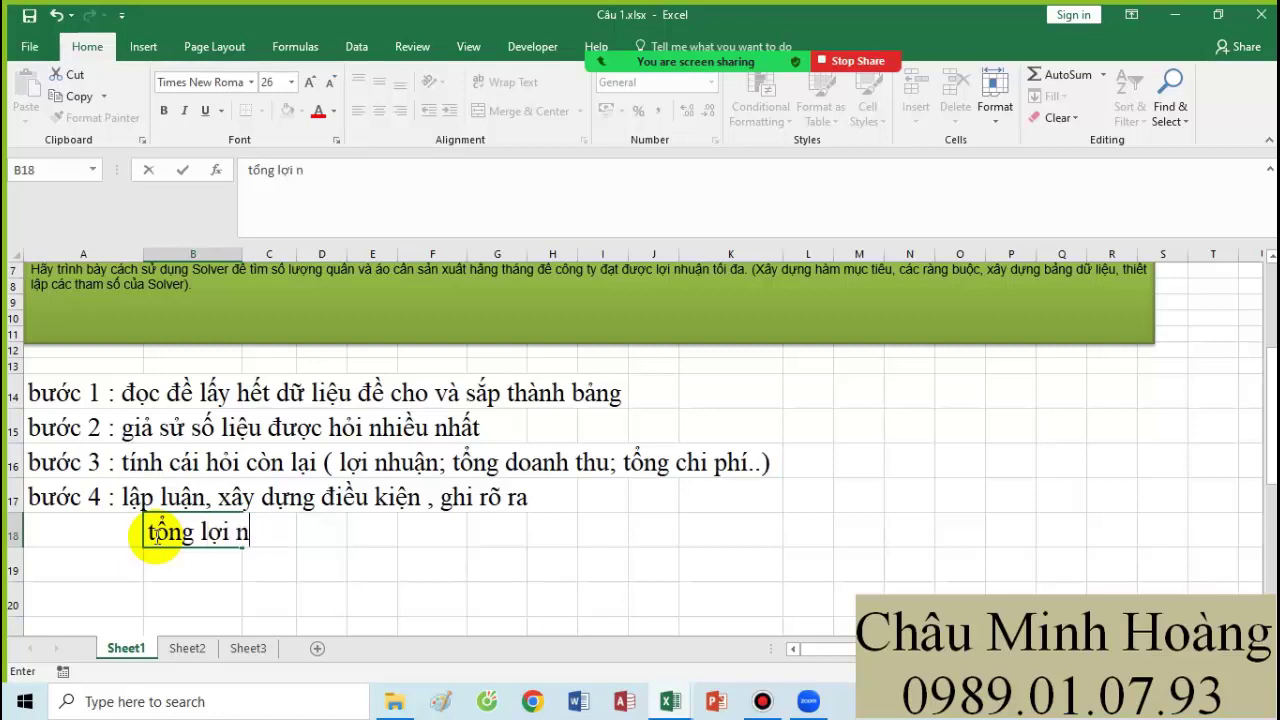
text(huan = tổng doanh th)
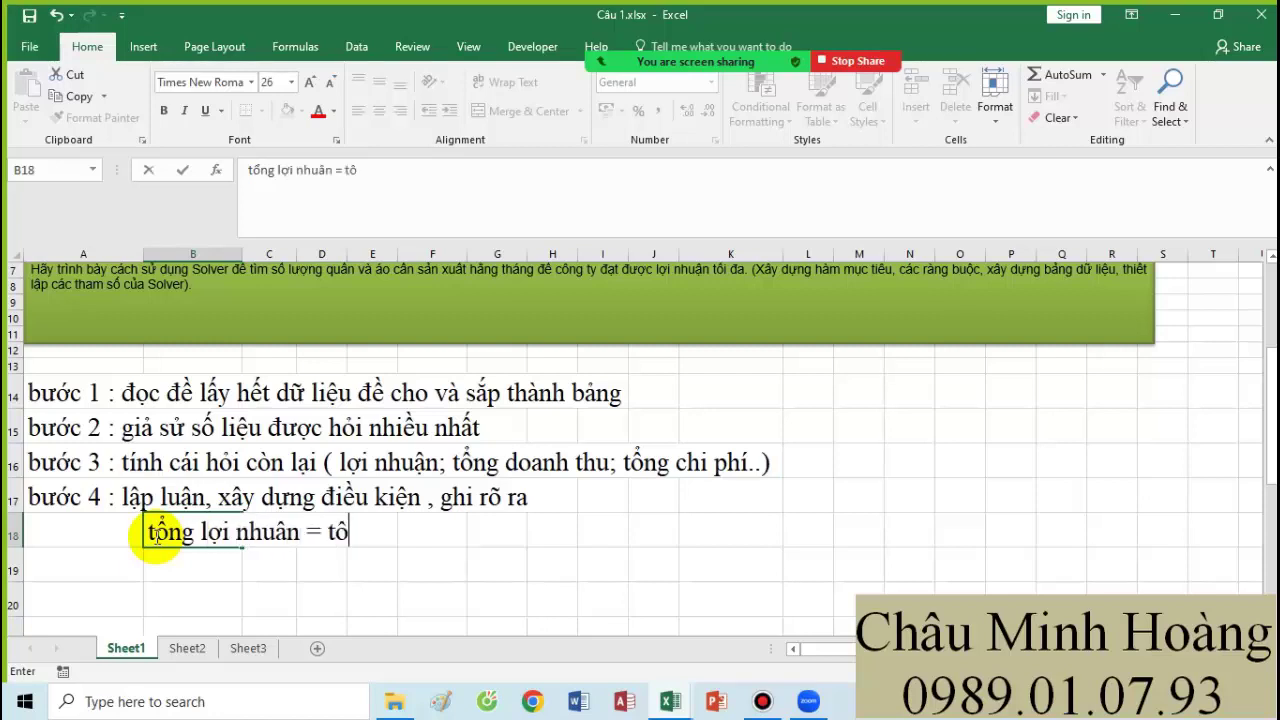
text(u )
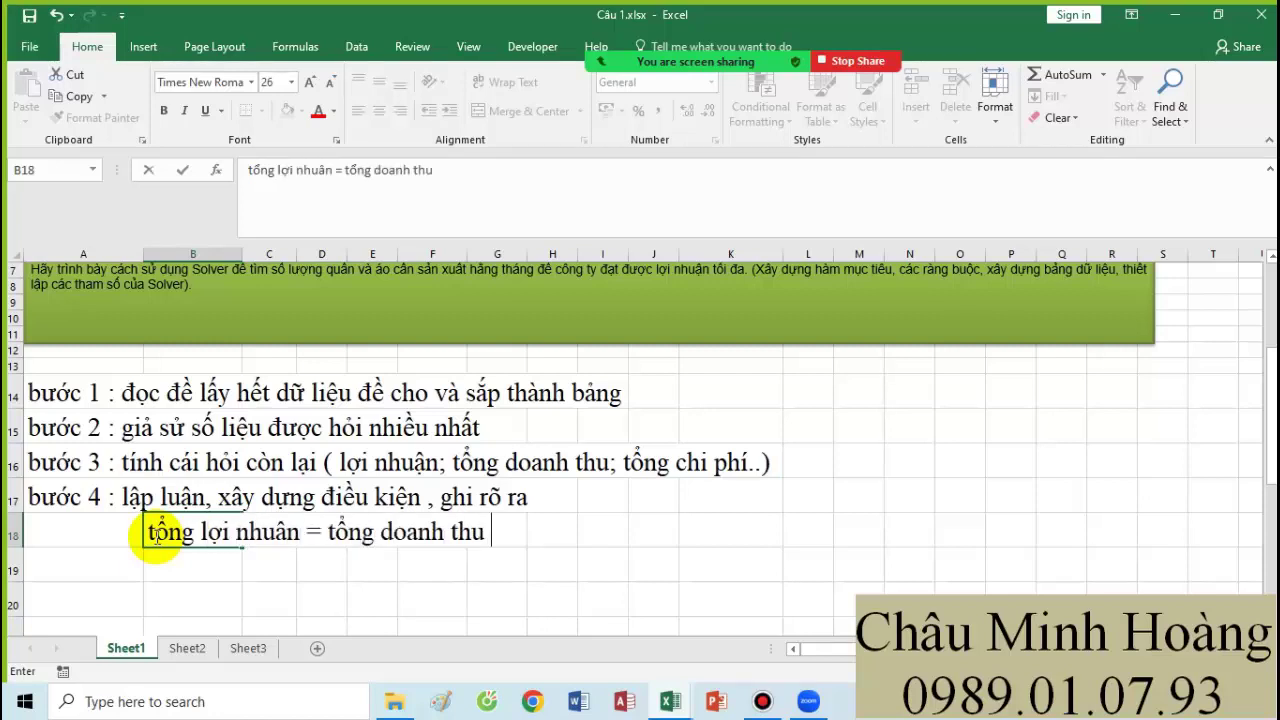
text(- tổng chi ph)
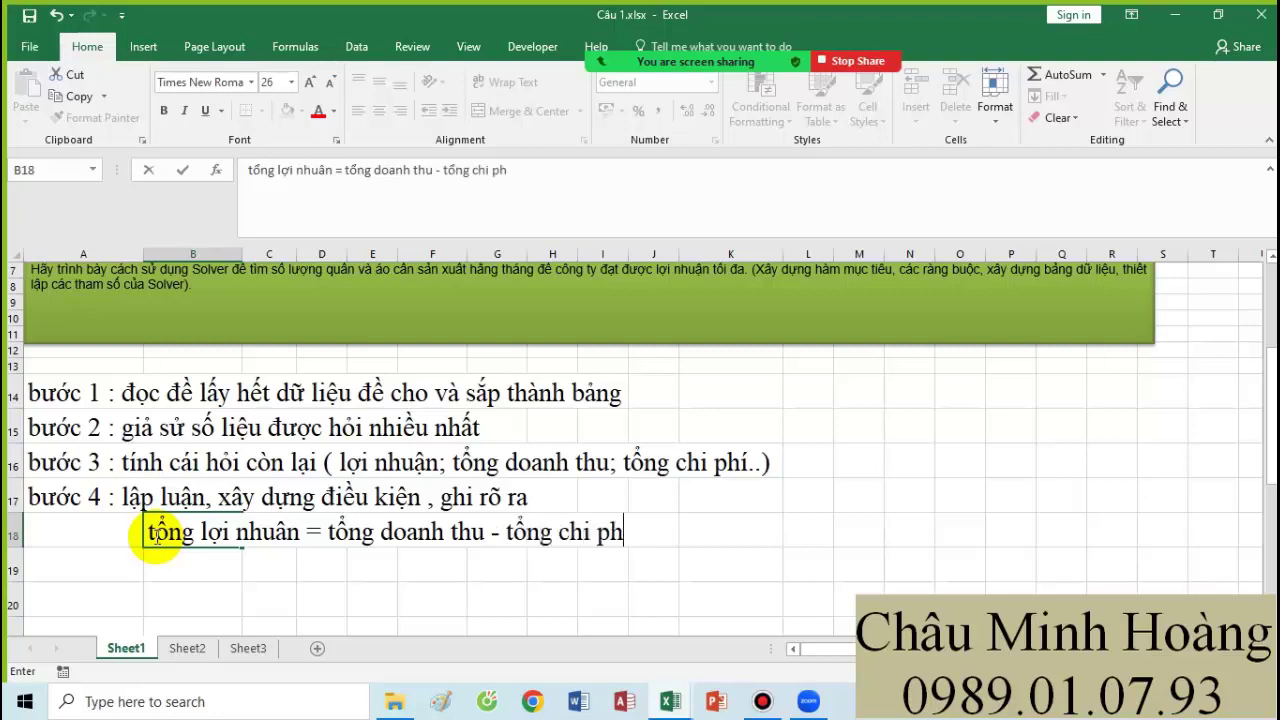
text(í)
key(Return)
Enter the revenue relation "tổng doanh thu = số lượng * đơn giá" in cell B19.
text(tổ)
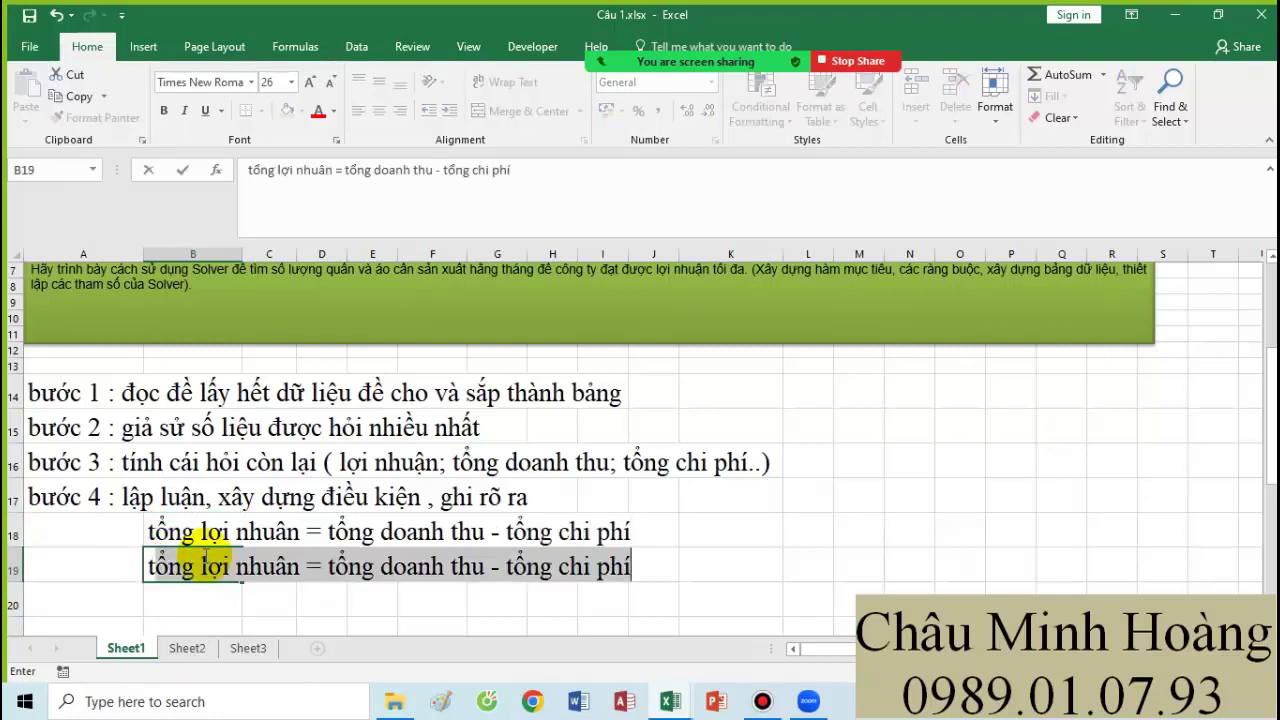
text(ng doanh thu)
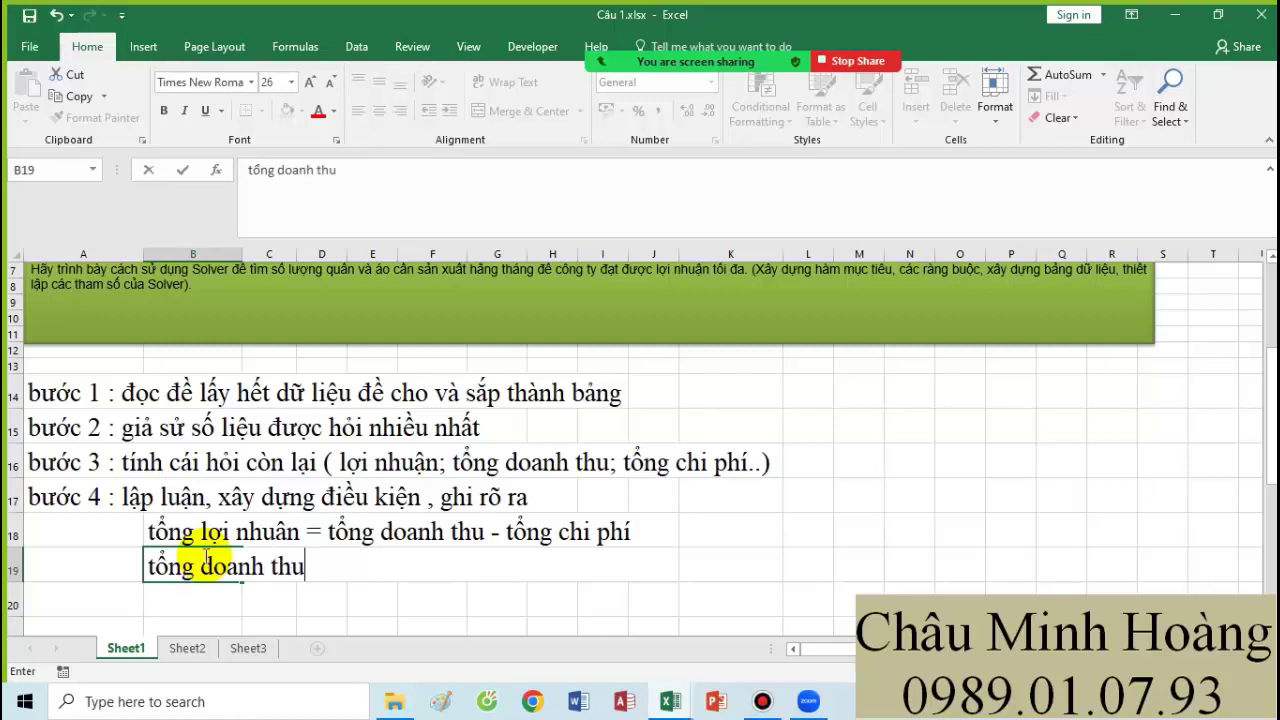
text( = só lượng )
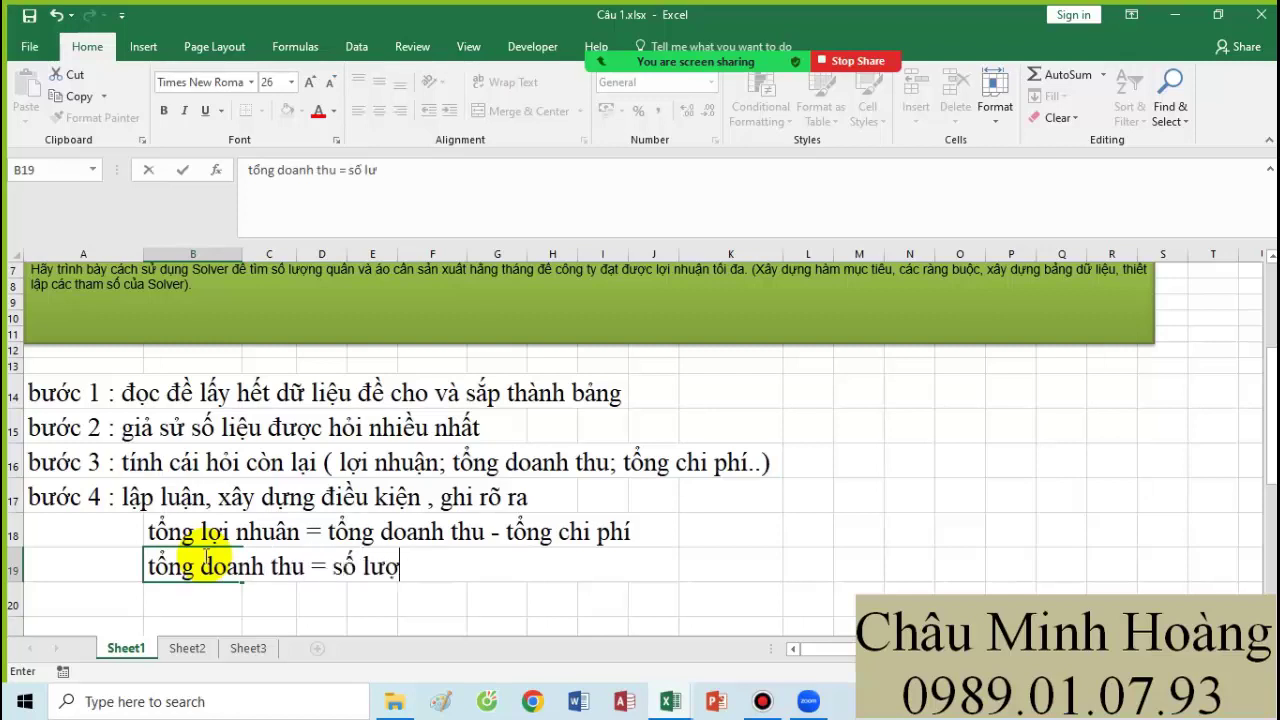
text(* dđơn gvias)
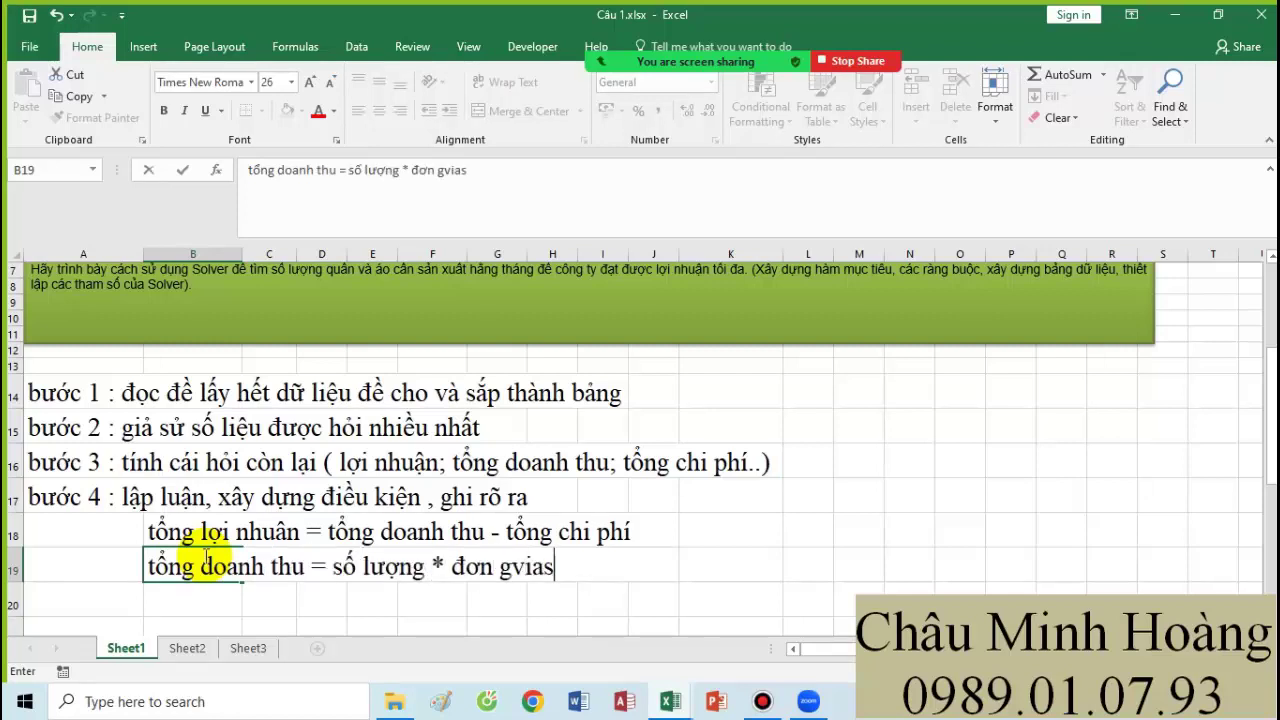
key(BackSpace)
key(BackSpace)
key(BackSpace)
key(BackSpace)
text(iá)
key(Return)
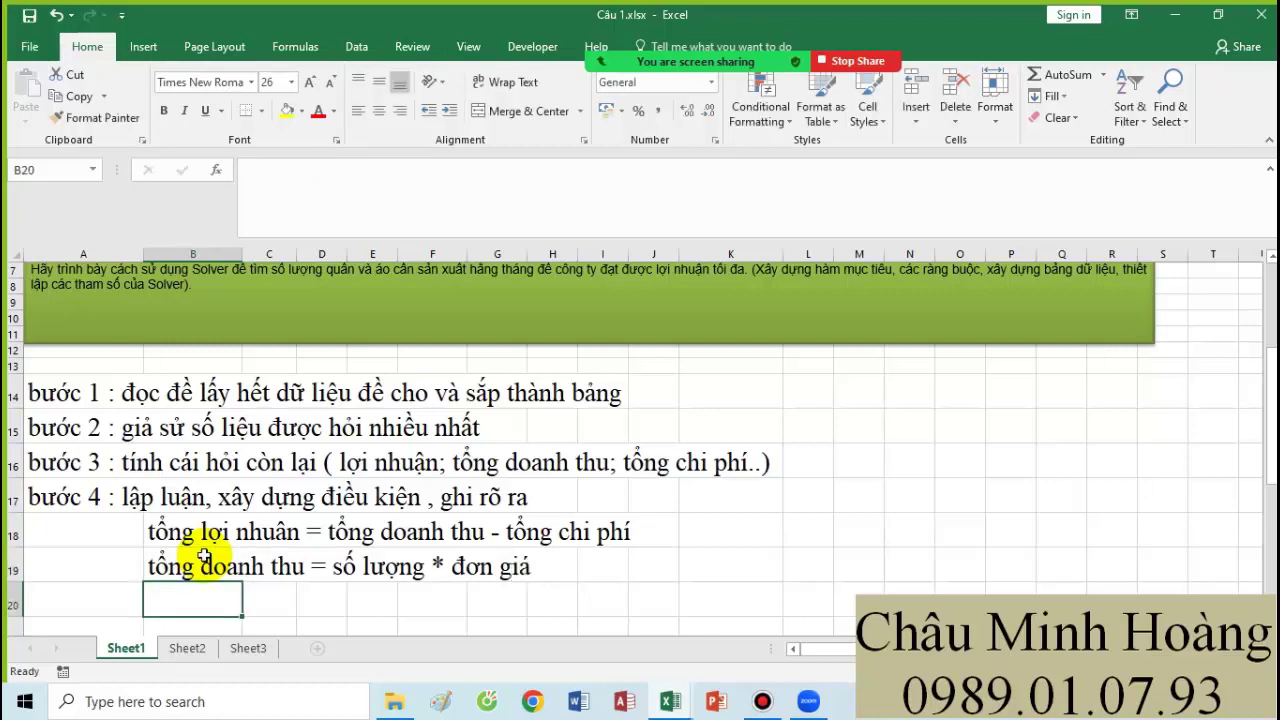
Enter the cost relation "tổng chi phí = số lượng * chi phí" in cell B20.
text(tổng chi p)
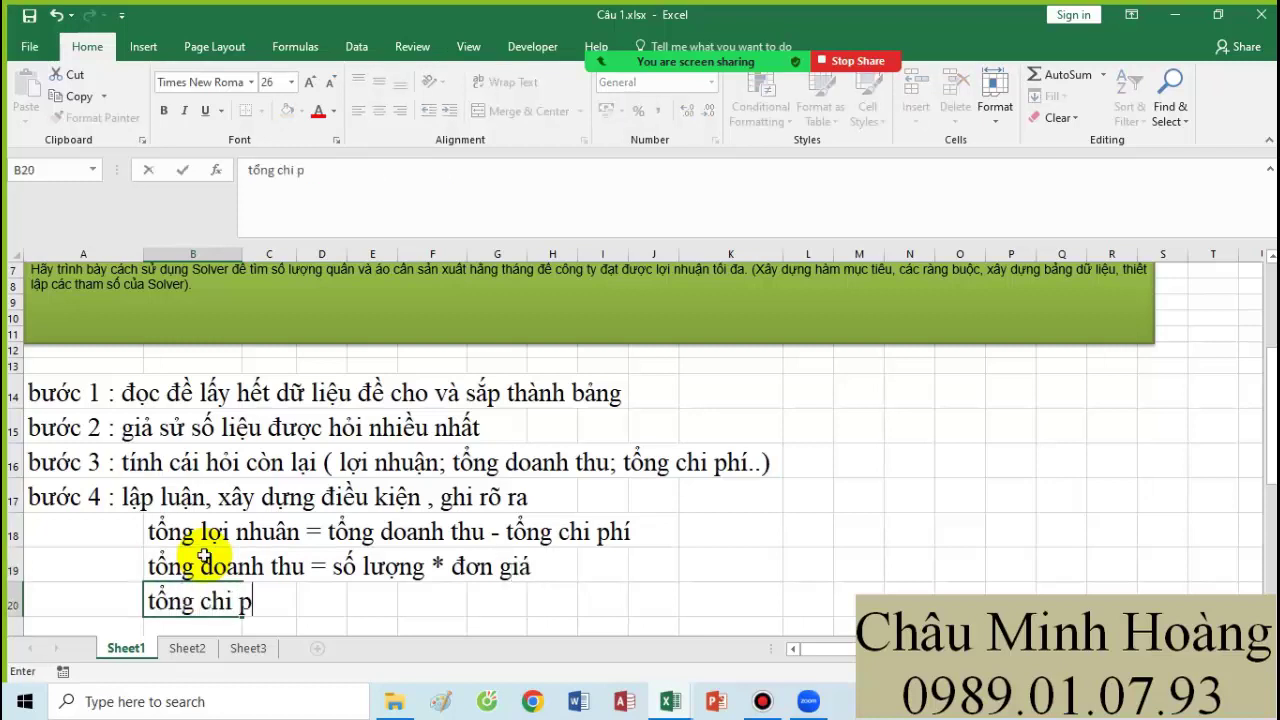
text(hí = số l)
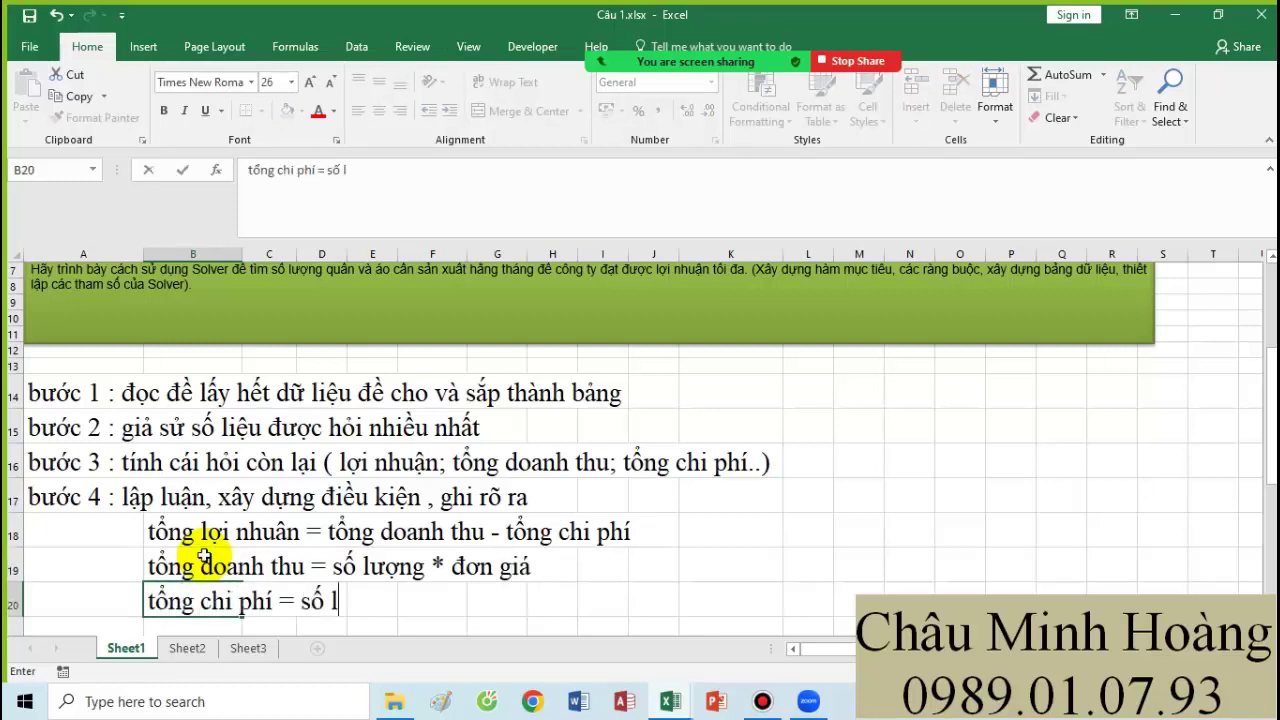
text(ượng * chi phí)
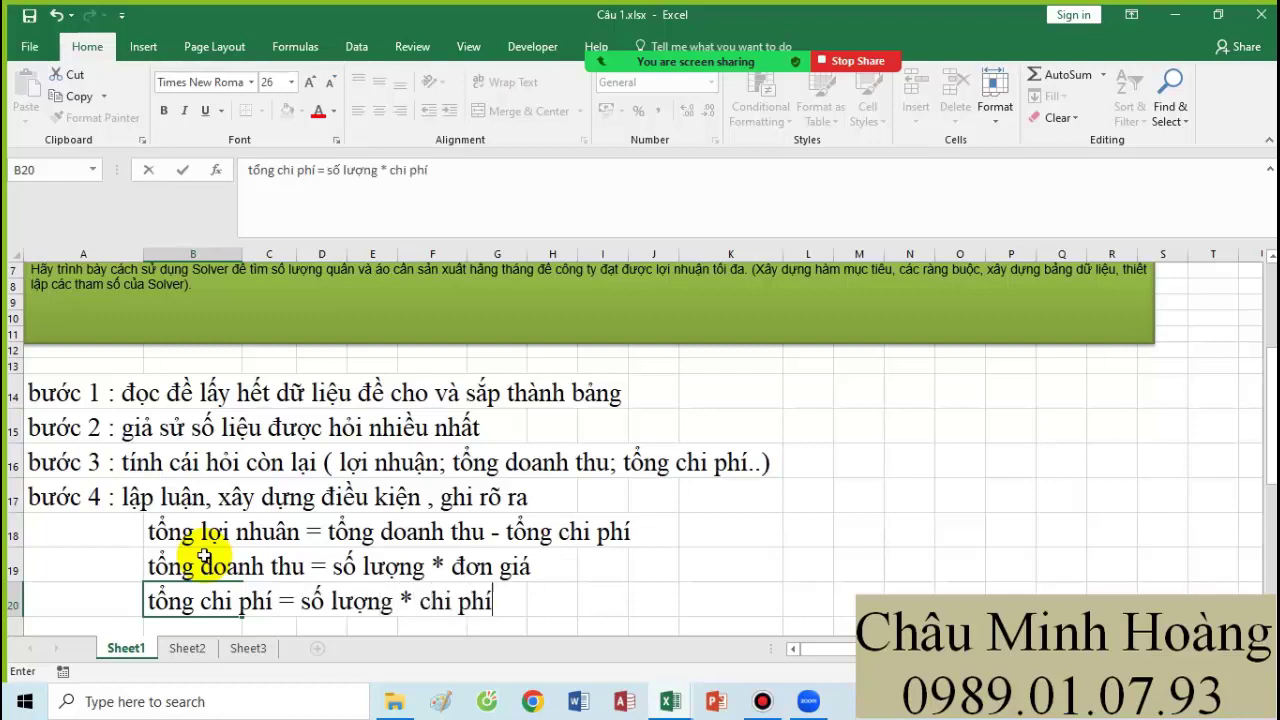
key(Return)
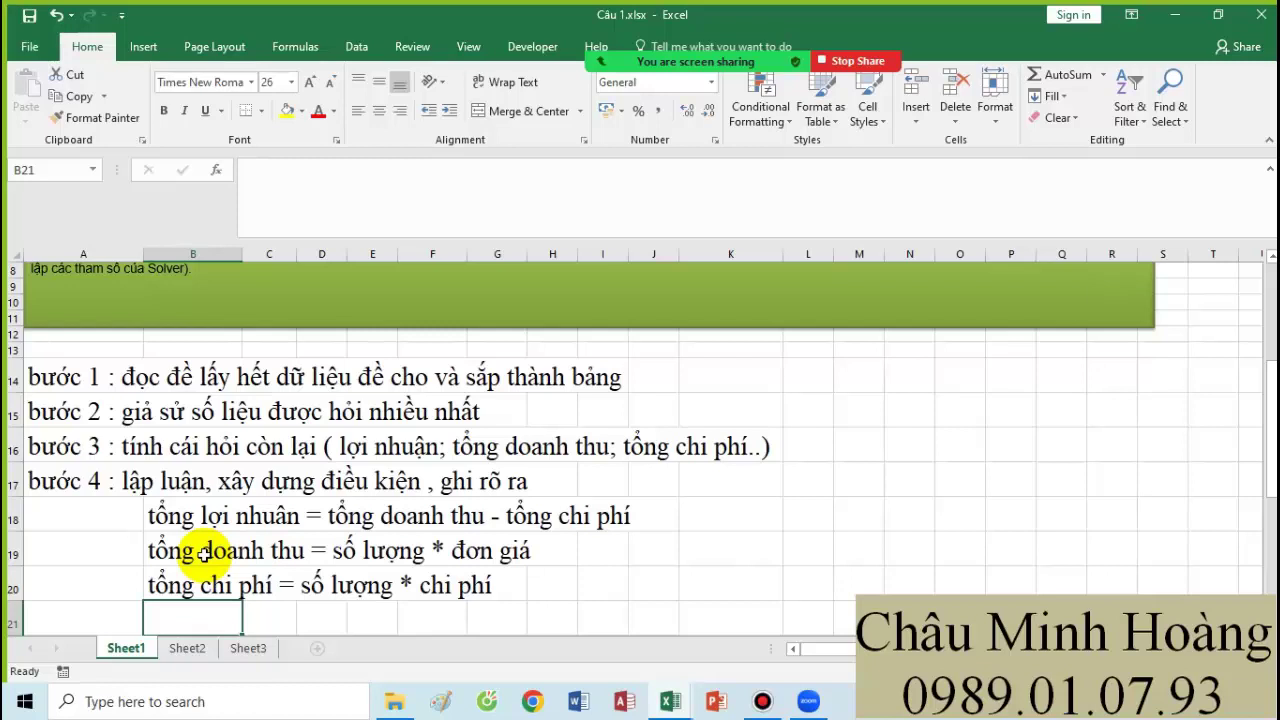
Enter the note "những gì cho sẵn hãy tính sử dụng" in cell B21.
text(những )
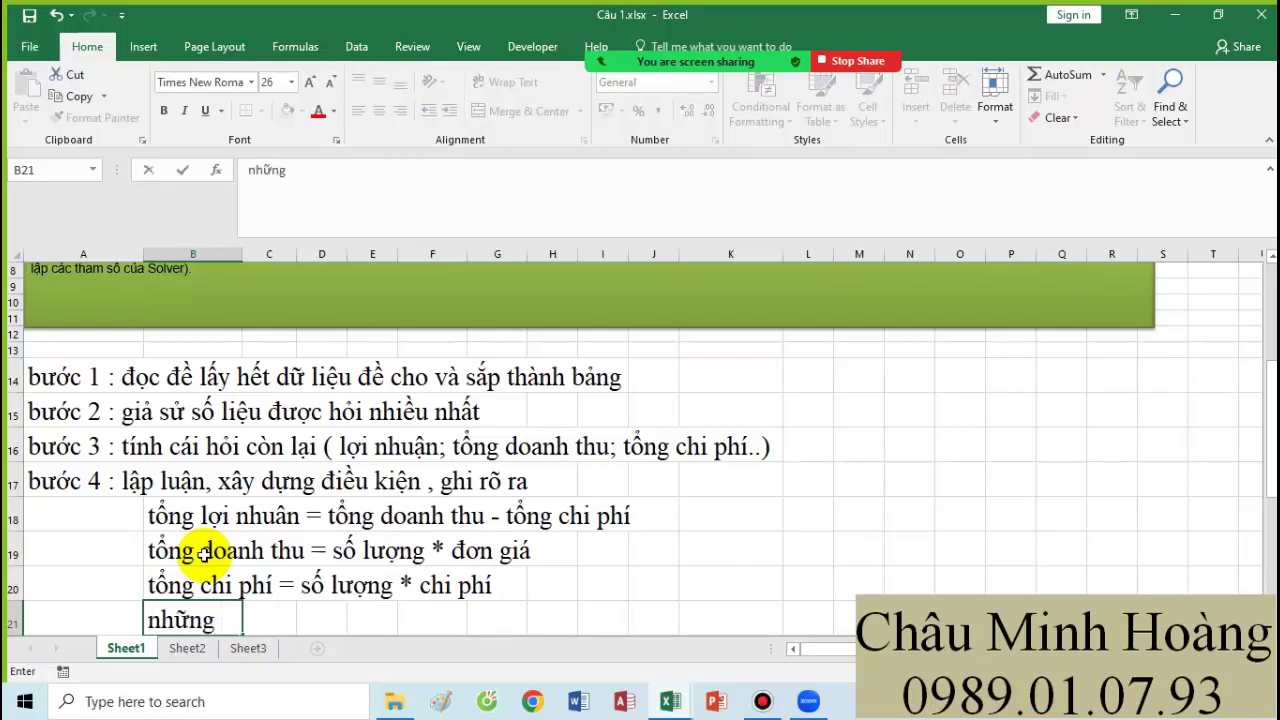
text(gì cho )
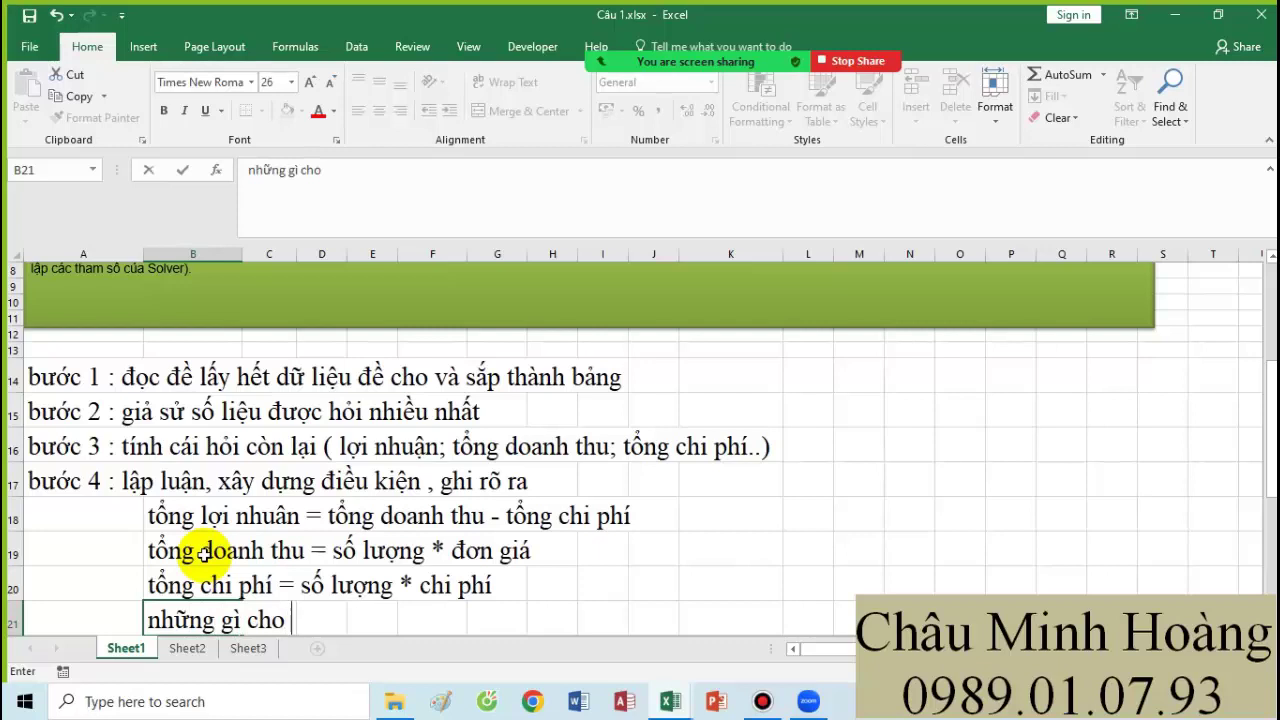
text(san ha)
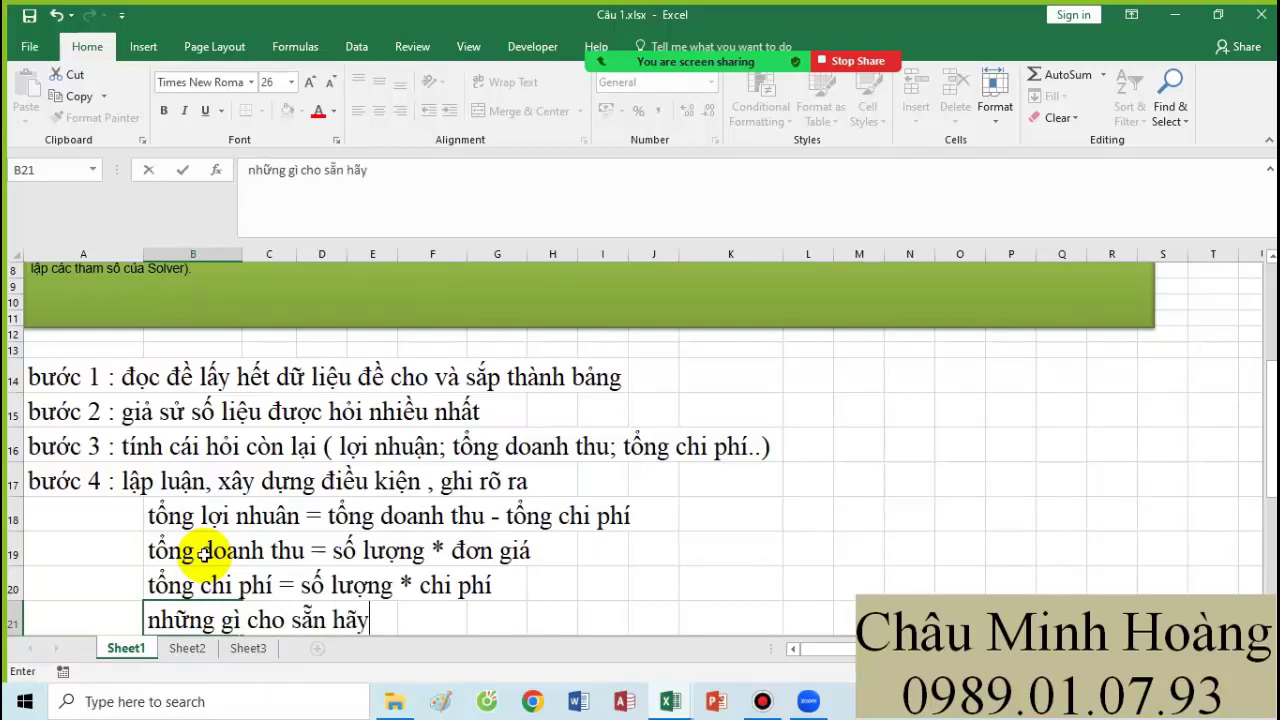
text(y tính sử du)
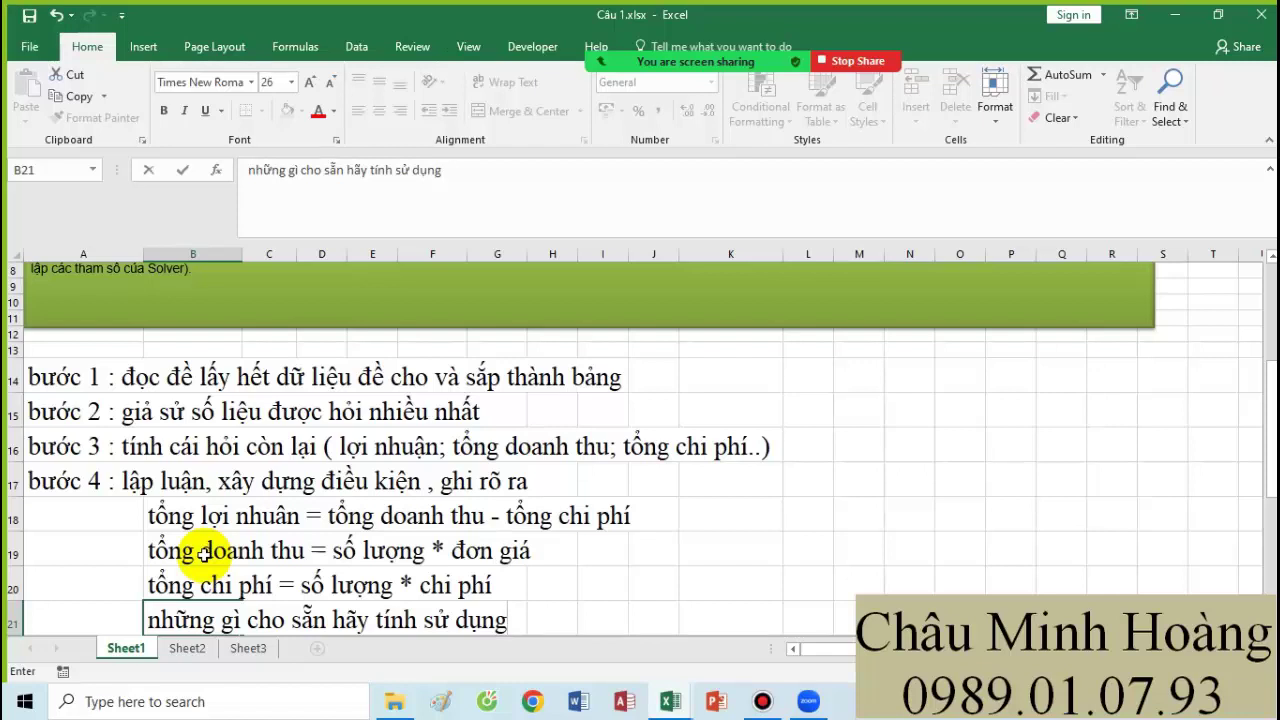
Select the range B18:K21 to review the relations and note written under step 4.
scroll(185, 540, down, 1)
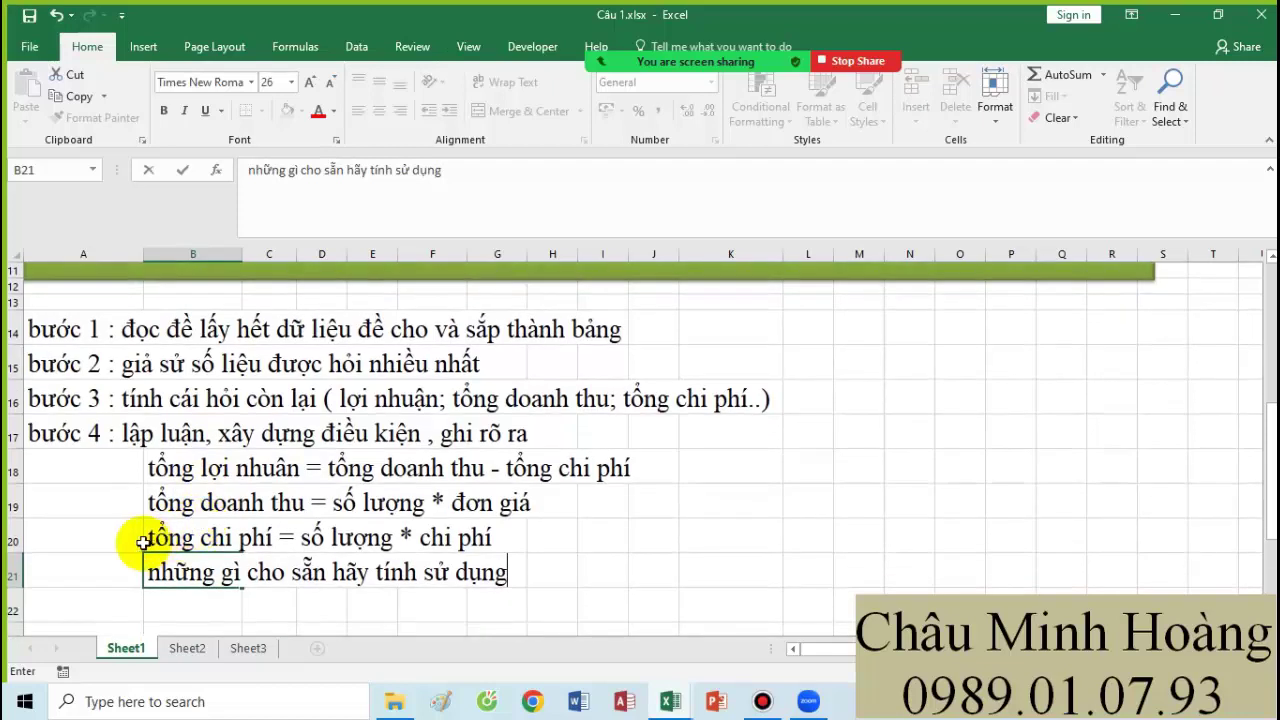
click(140, 474)
click(146, 467)
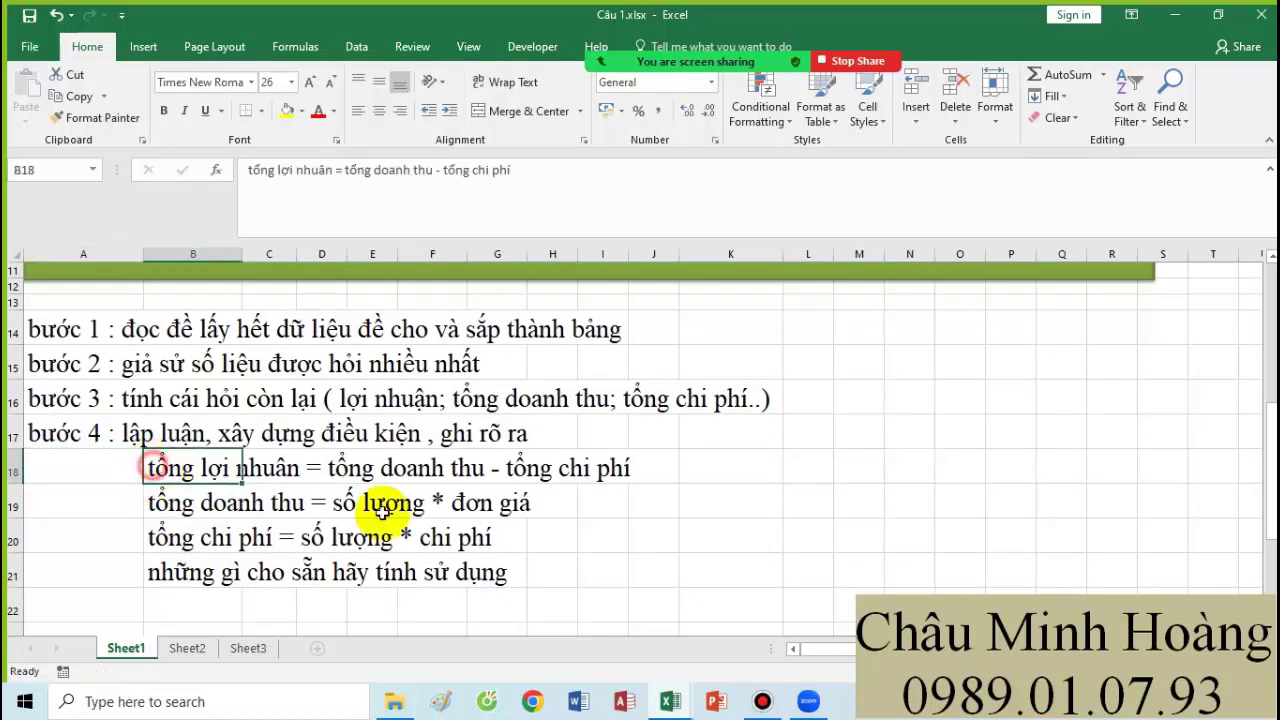
drag(383, 510, 750, 575)
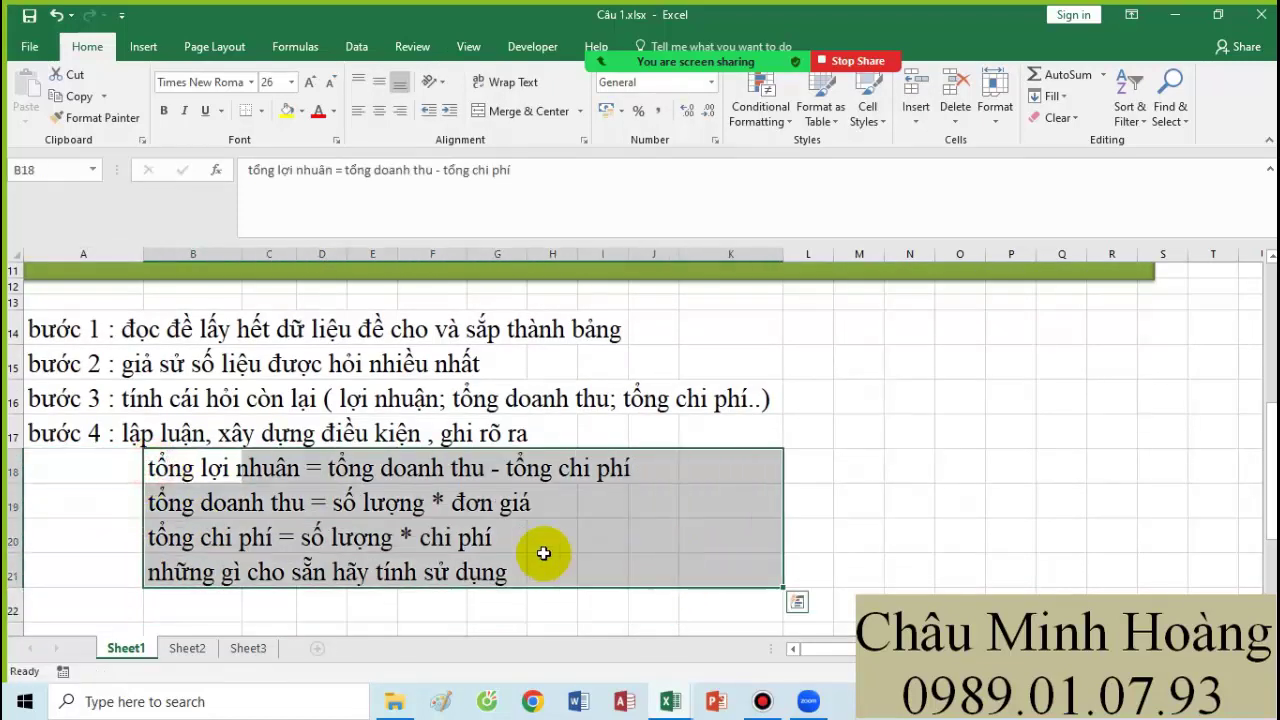
Append "- đề không cho dư" to the note in cell B21.
double_click(173, 562)
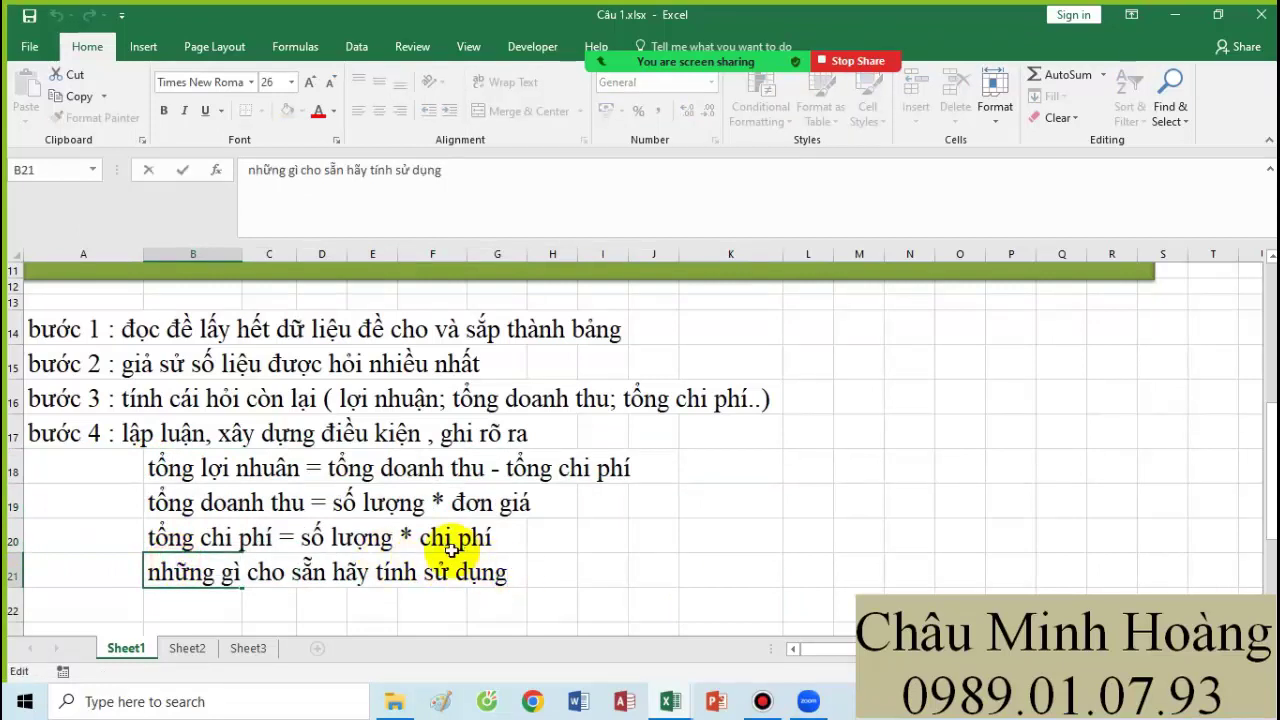
text(- )
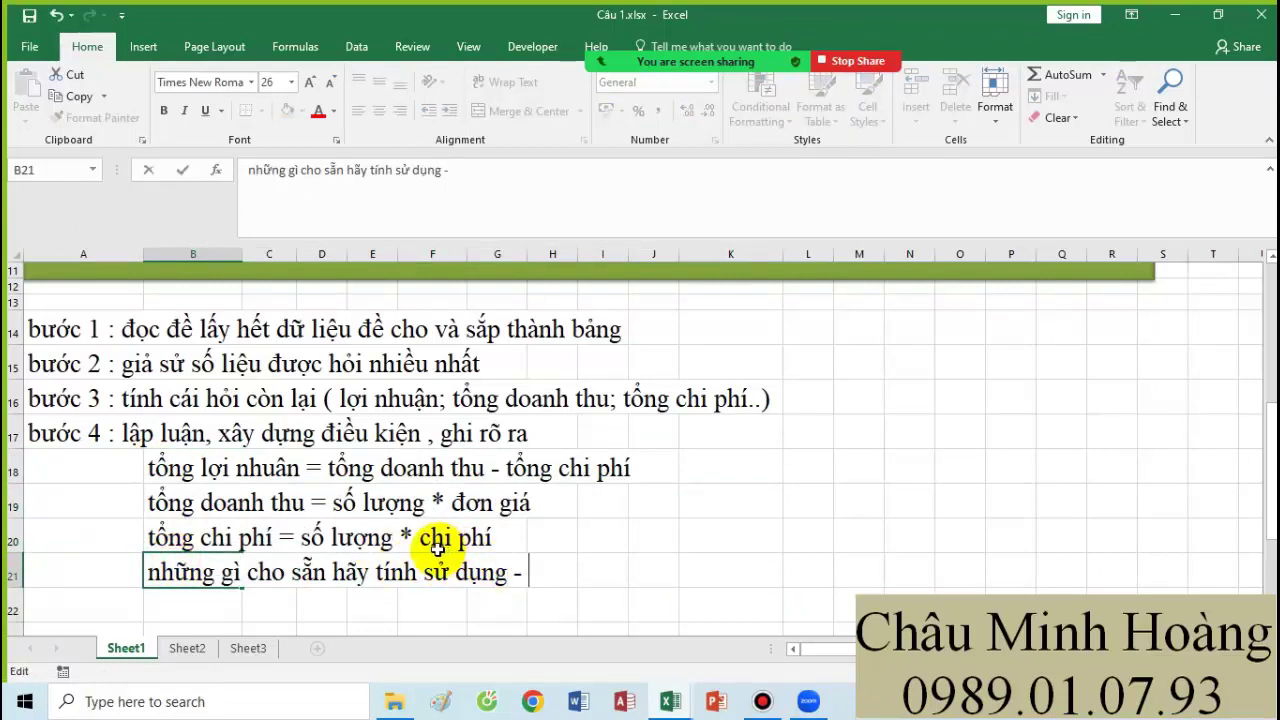
text(đề )
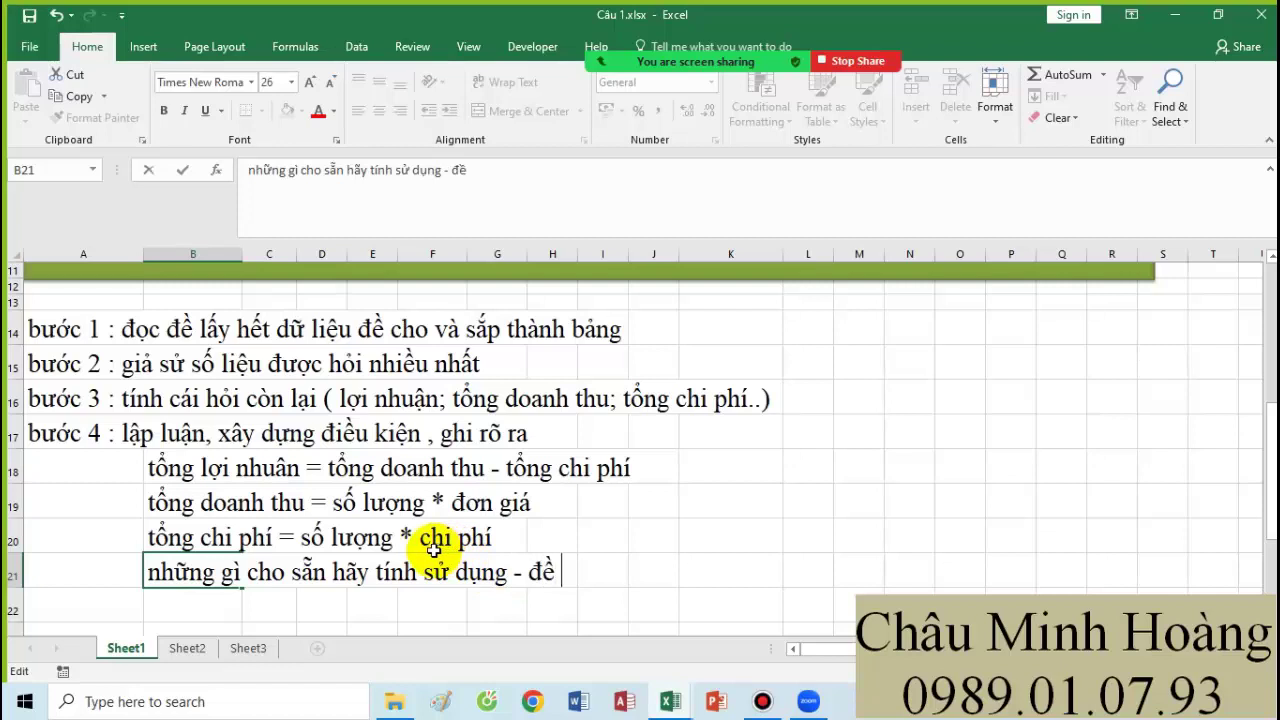
text(không )
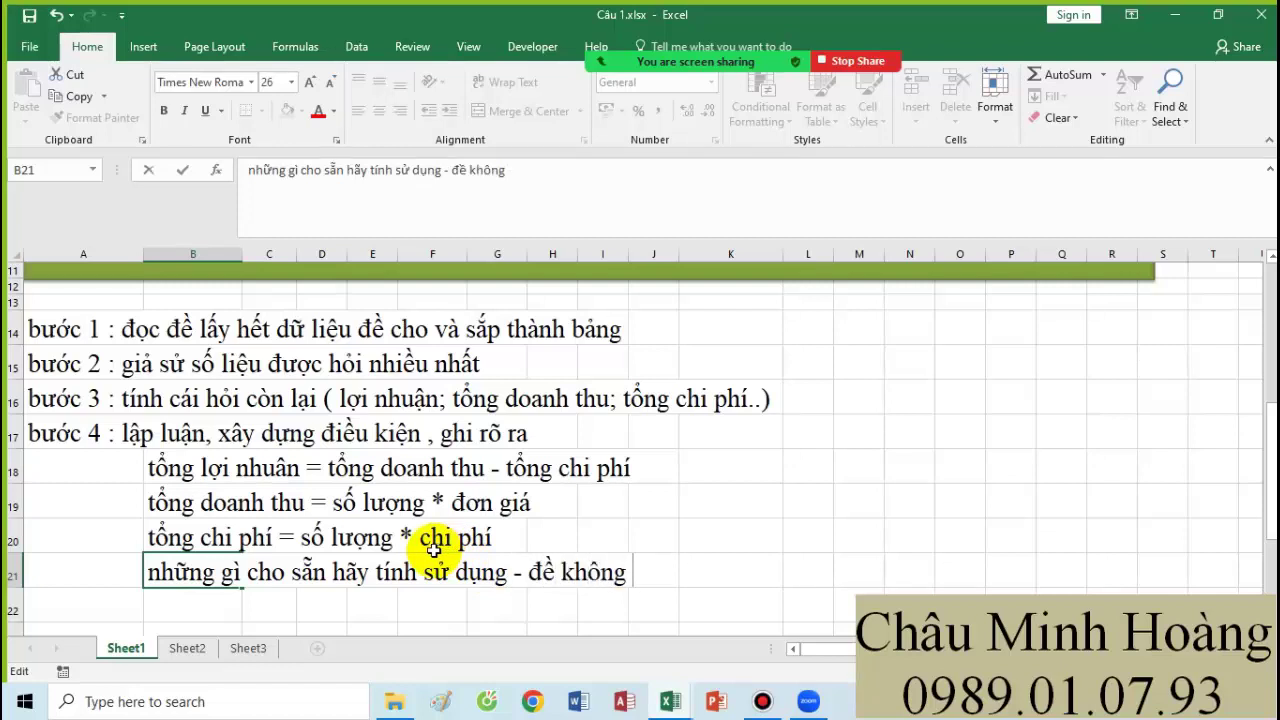
text(cho dư)
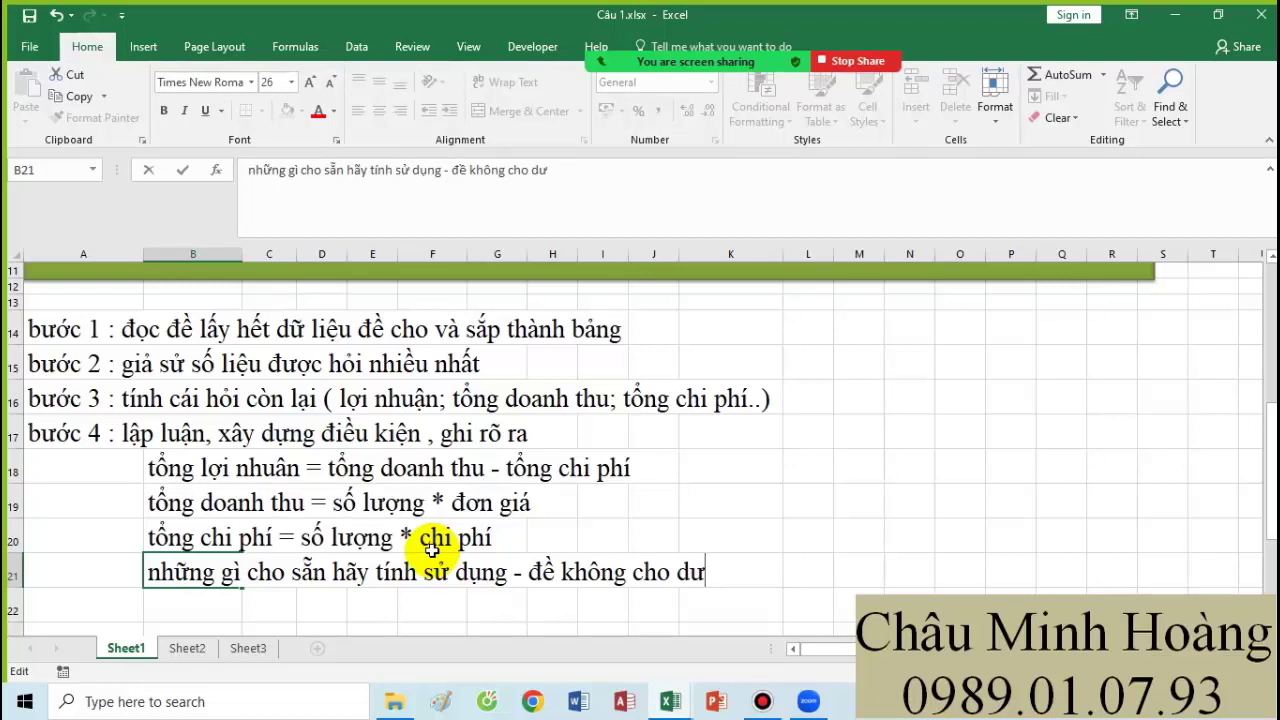
Enter the fifth step "bước 5 : chạy solver" in cell A22.
click(110, 591)
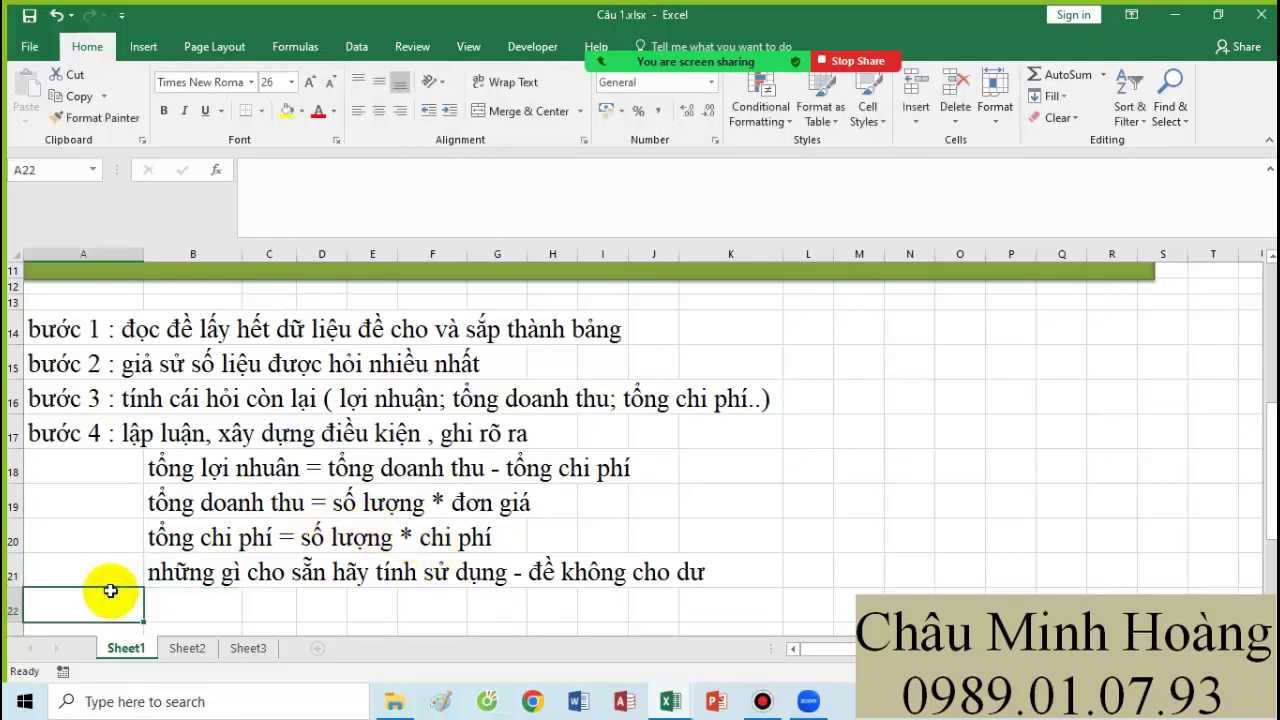
text(buyow)
key(BackSpace)
key(BackSpace)
key(BackSpace)
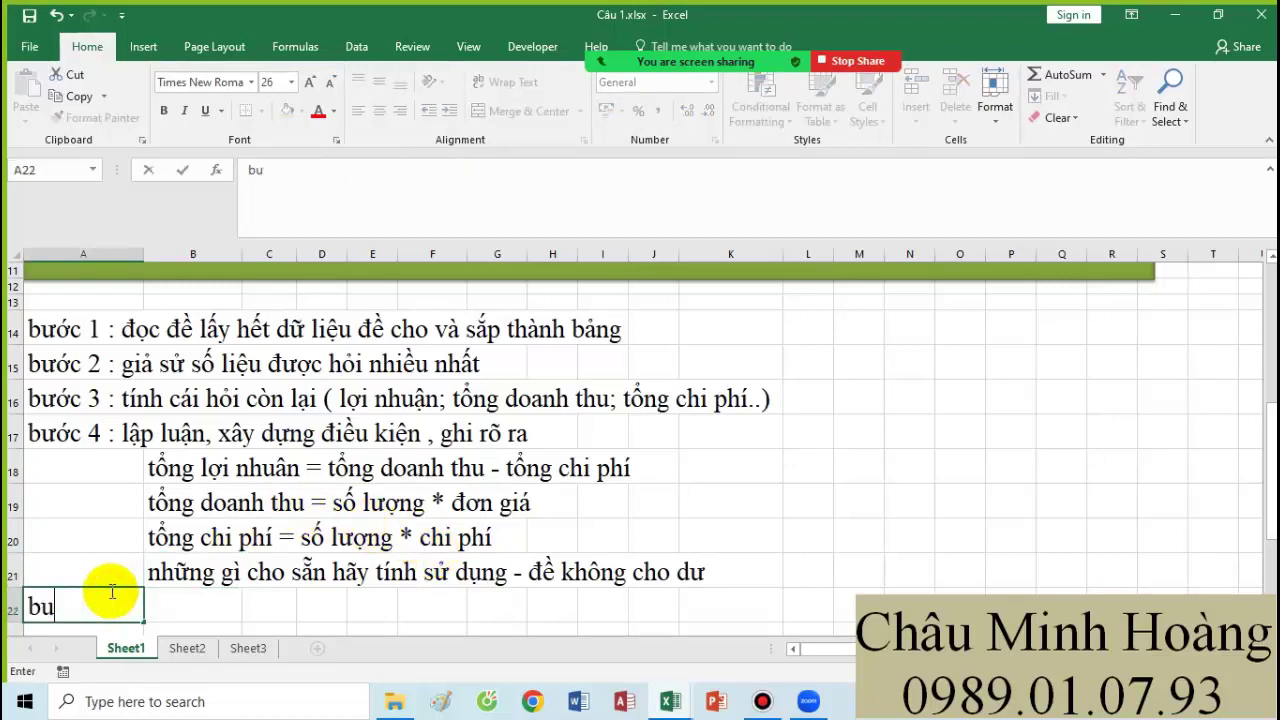
text(ước 5)
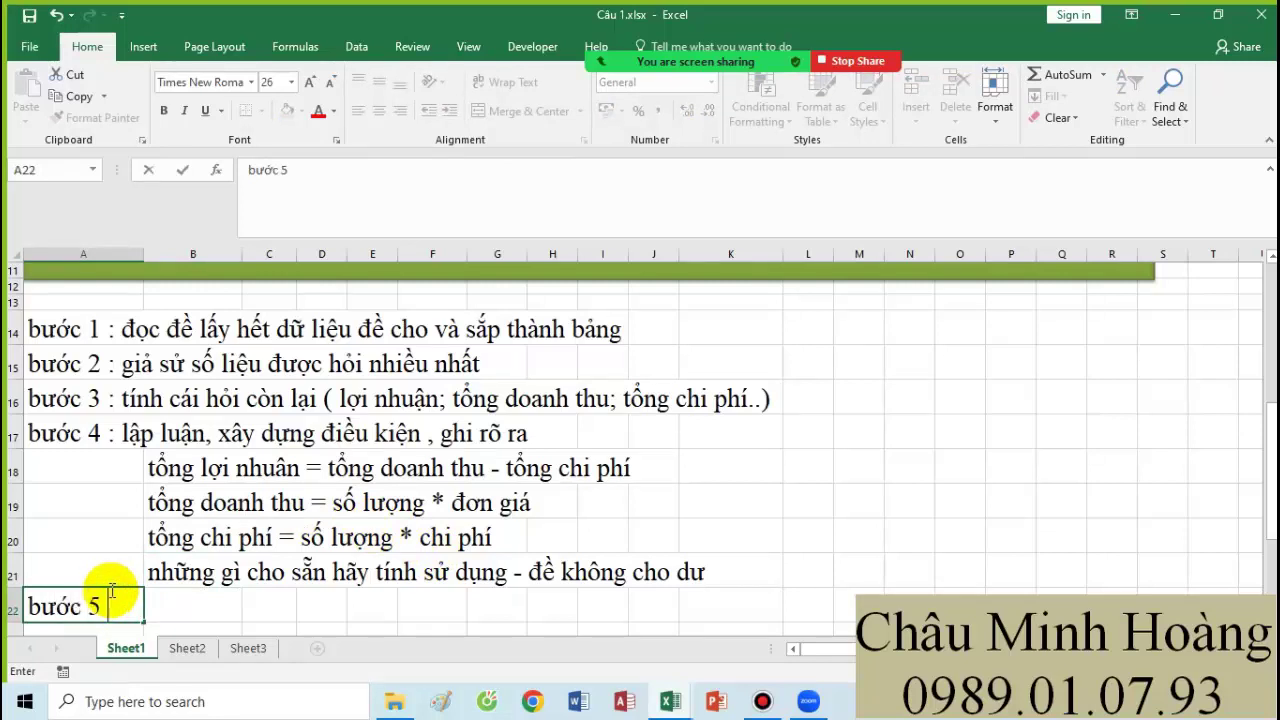
text( : chgya)
key(BackSpace)
key(BackSpace)
key(BackSpace)
text(a)
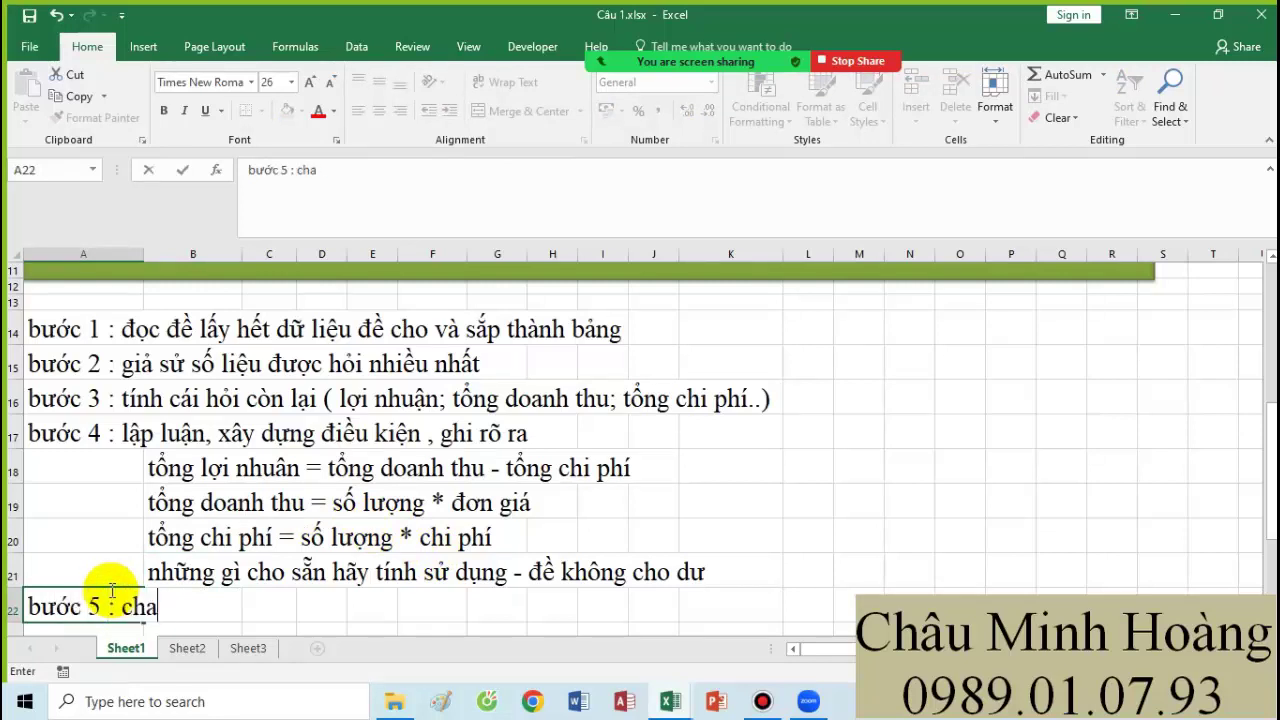
key(BackSpace)
text(ạy solver)
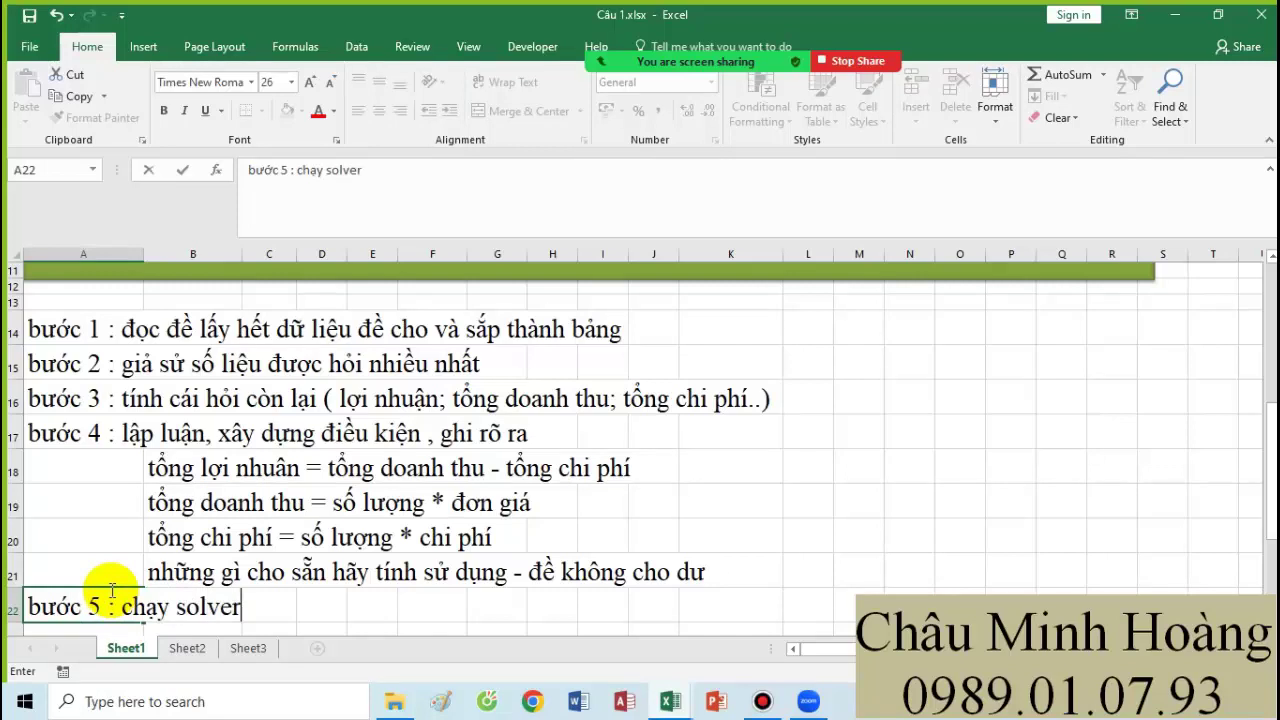
key(Return)
Enter the sixth step "bước 6 : kết luận" in cell A23 and select the full list of steps, A14:K23.
text(bước )
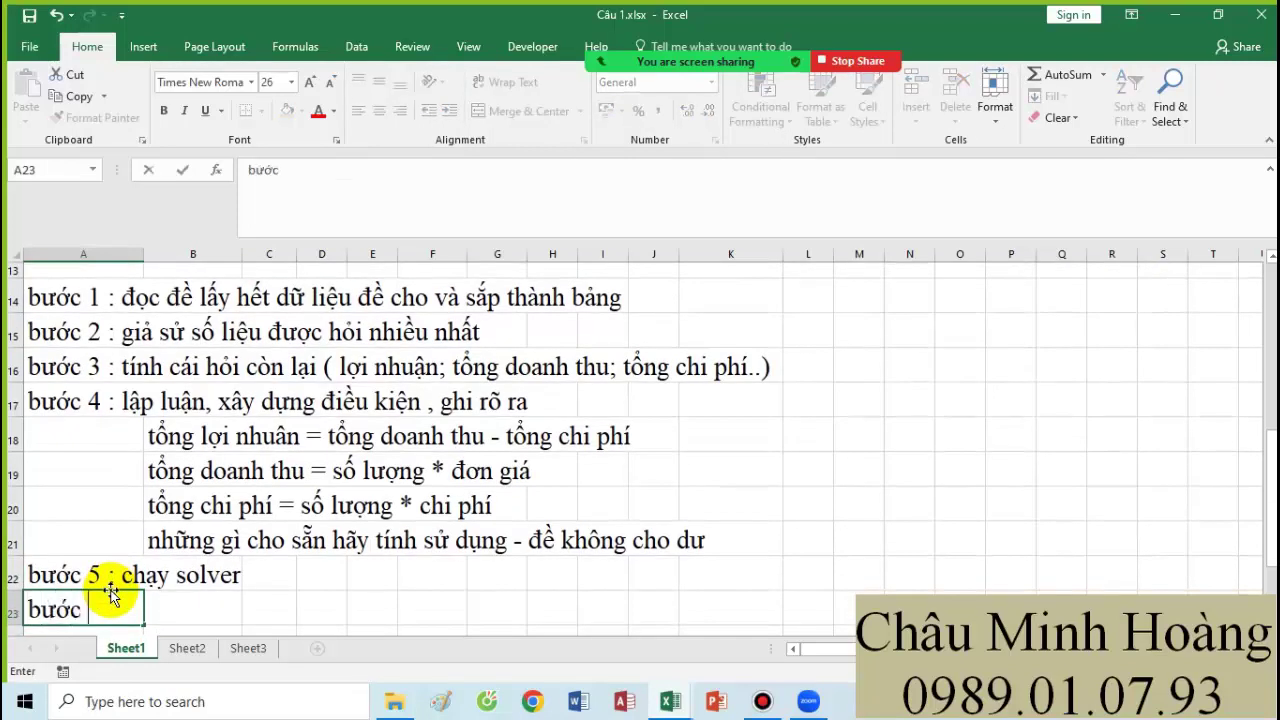
text(6 : kêys)
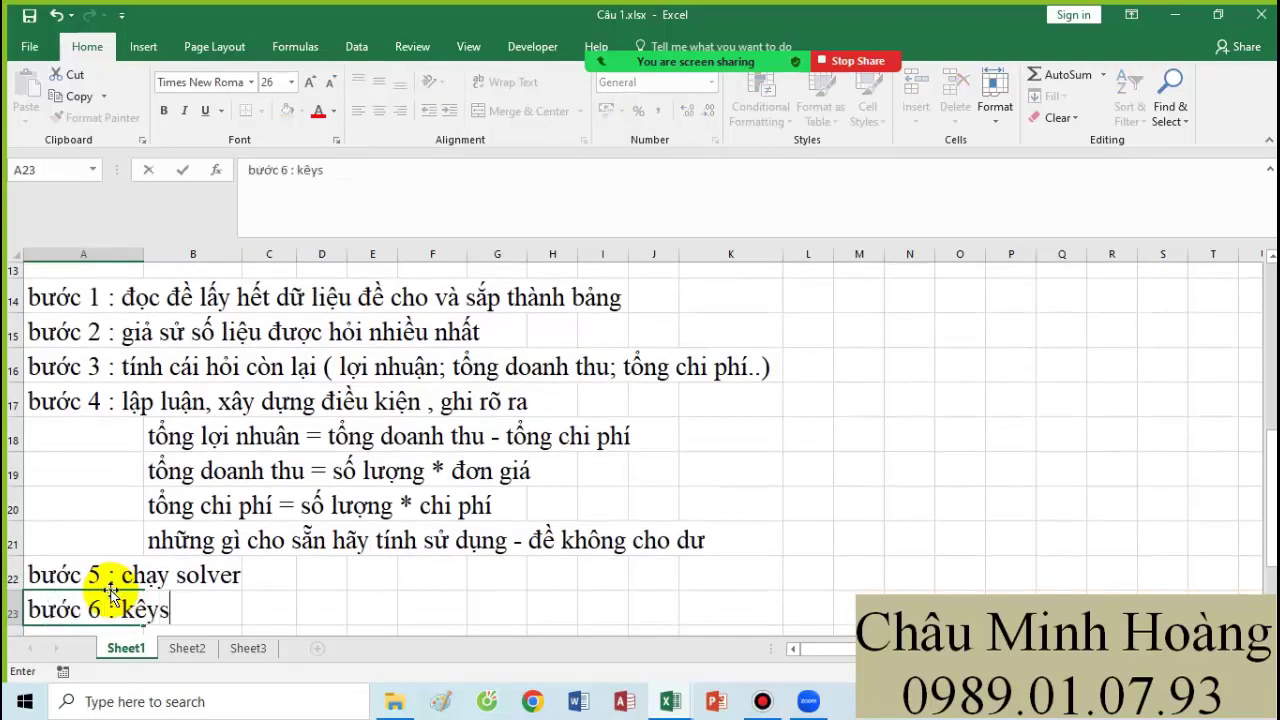
key(BackSpace)
key(BackSpace)
key(BackSpace)
text(ết luận)
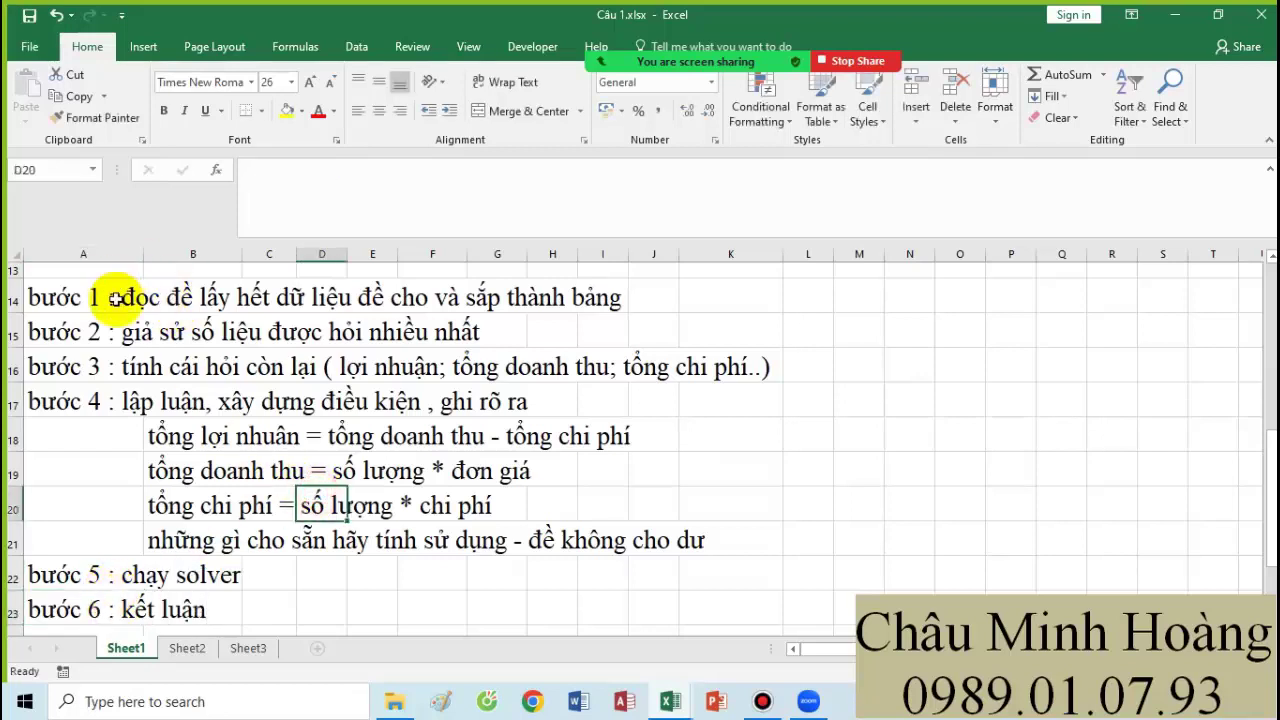
drag(108, 297, 723, 611)
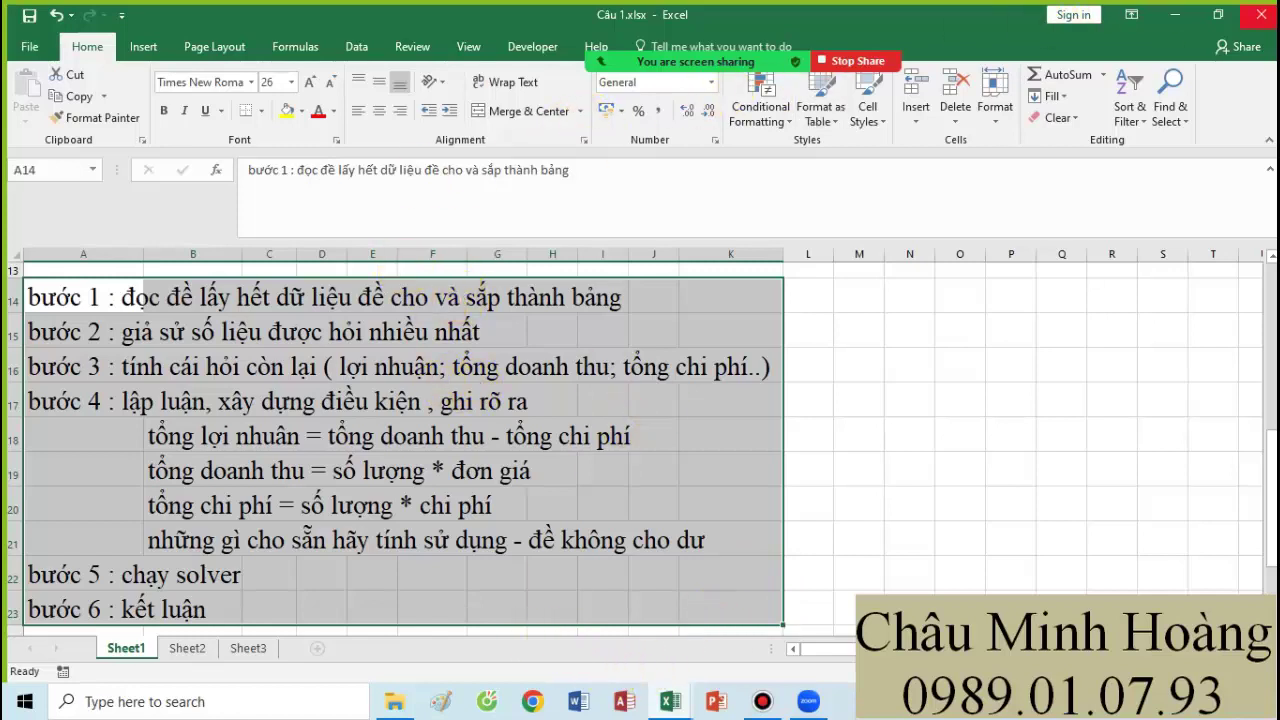
Open the ribbon customization options and check the Developer entry among the main tabs.
click(20, 47)
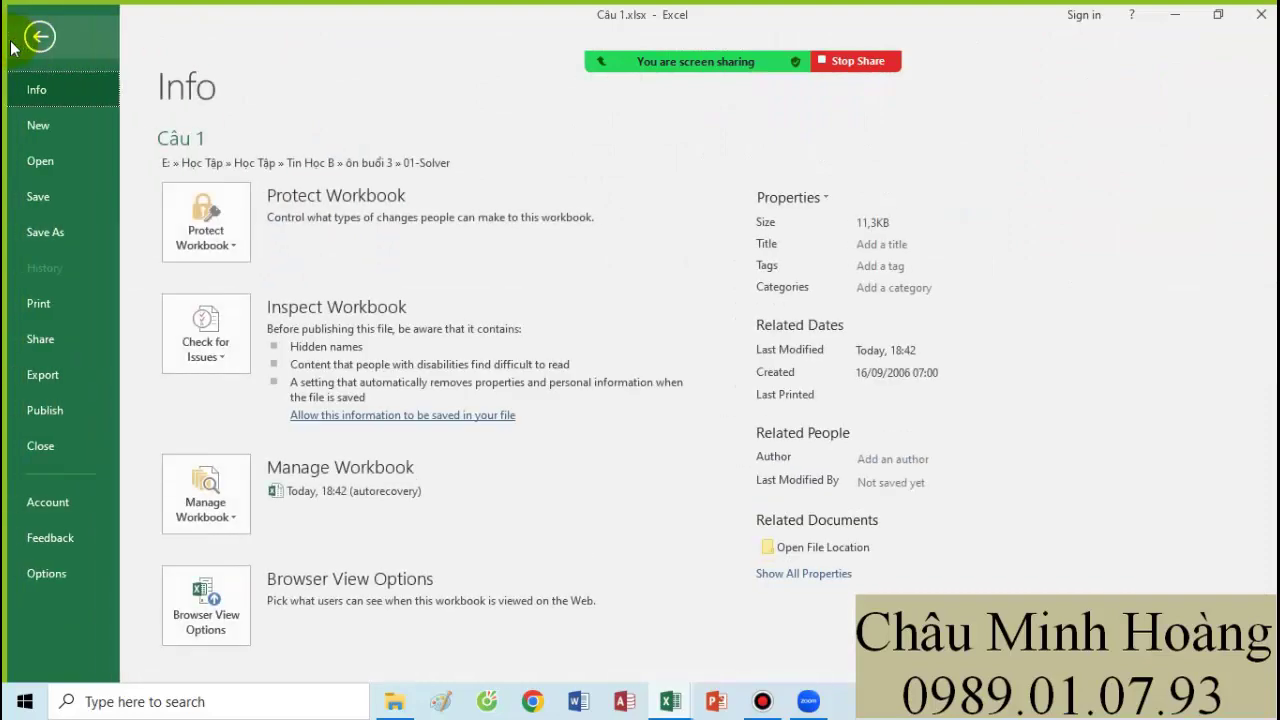
click(48, 578)
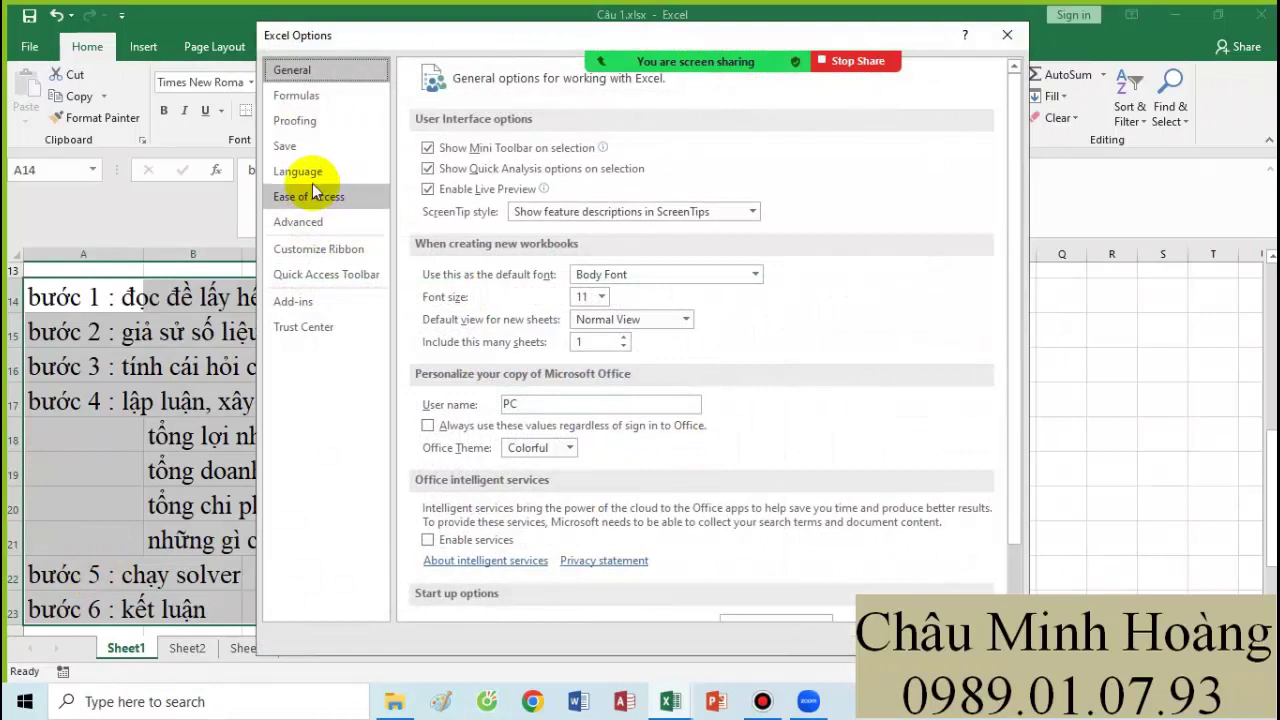
click(342, 255)
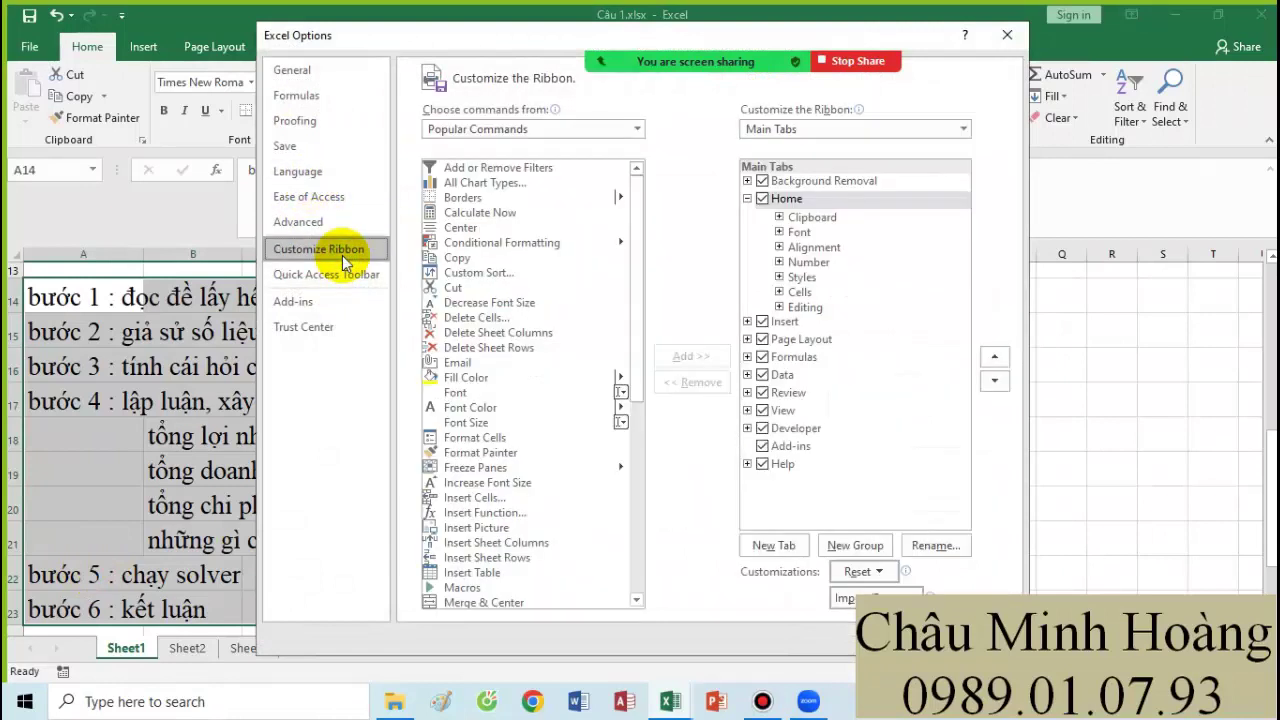
click(767, 430)
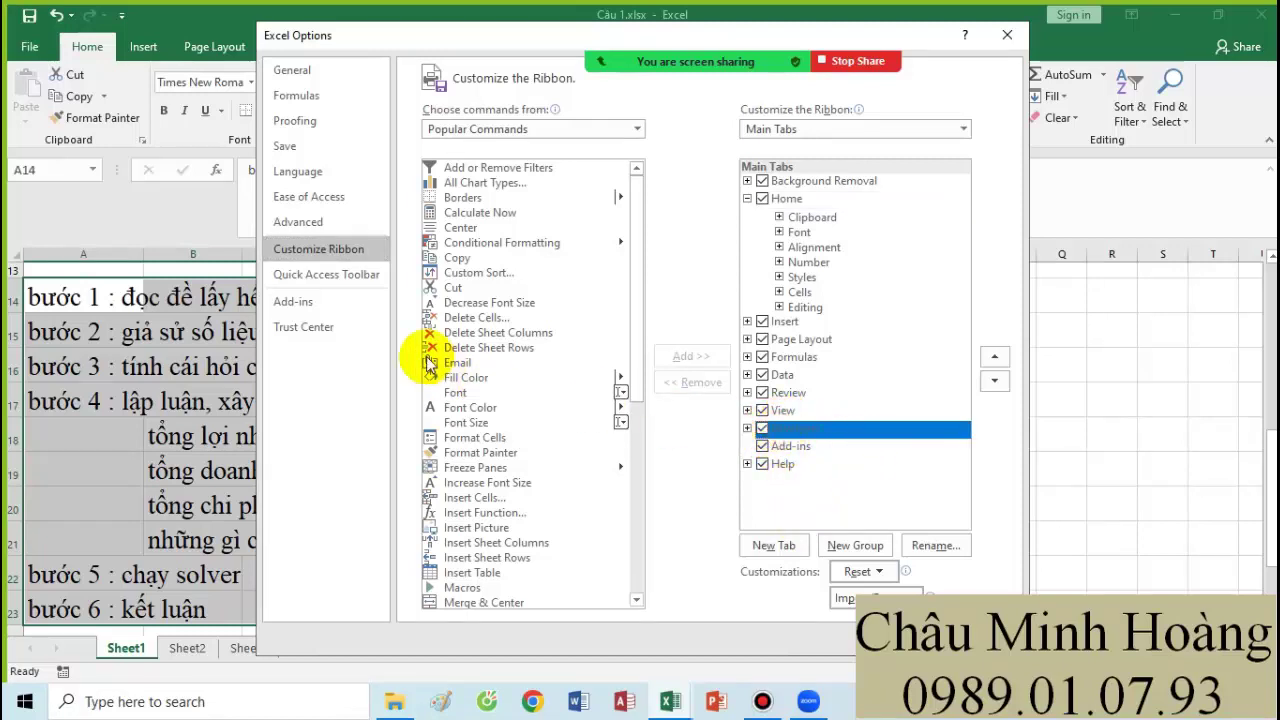
Check that Analysis ToolPak and Solver Add-in are enabled among the available Excel add-ins, and accept the list.
click(325, 303)
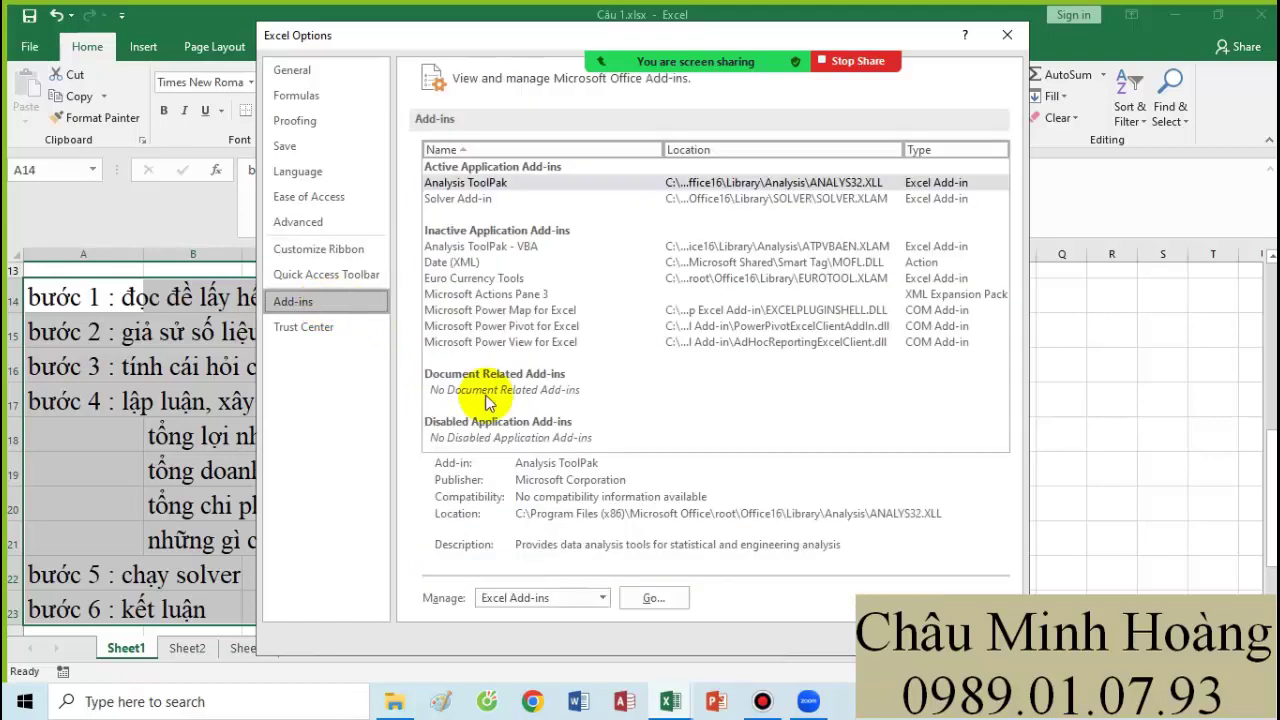
click(655, 599)
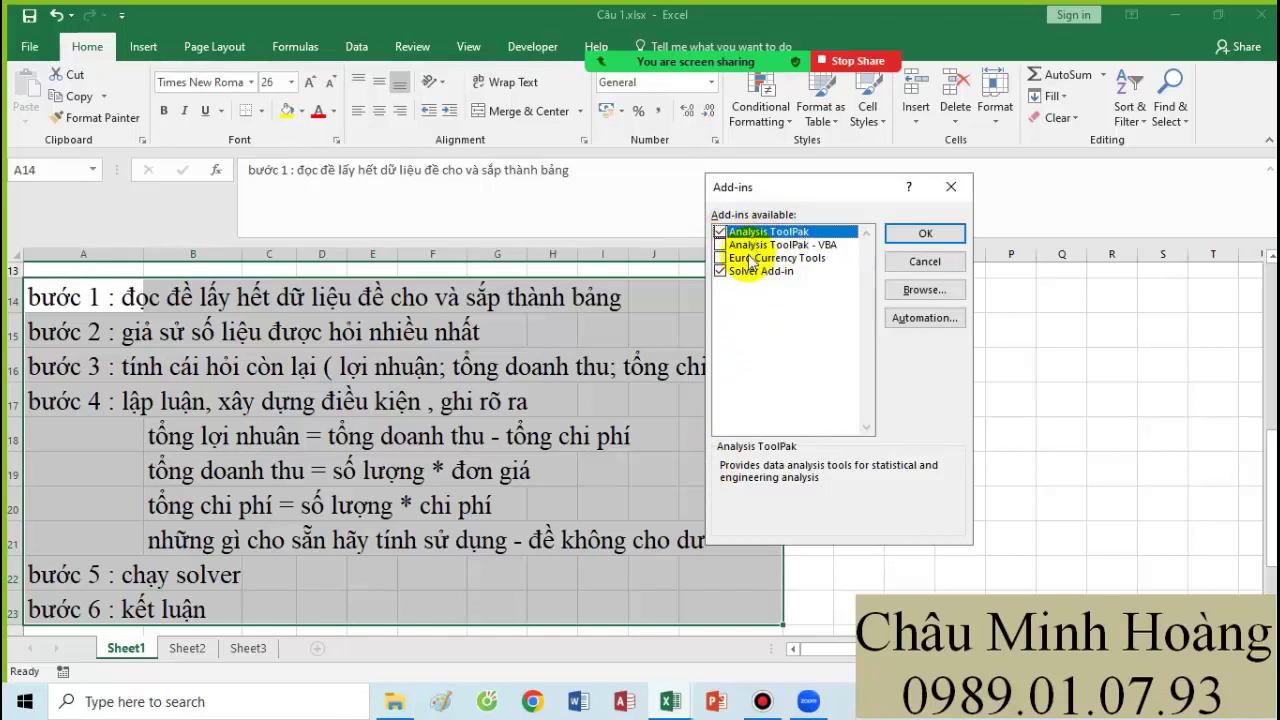
click(897, 238)
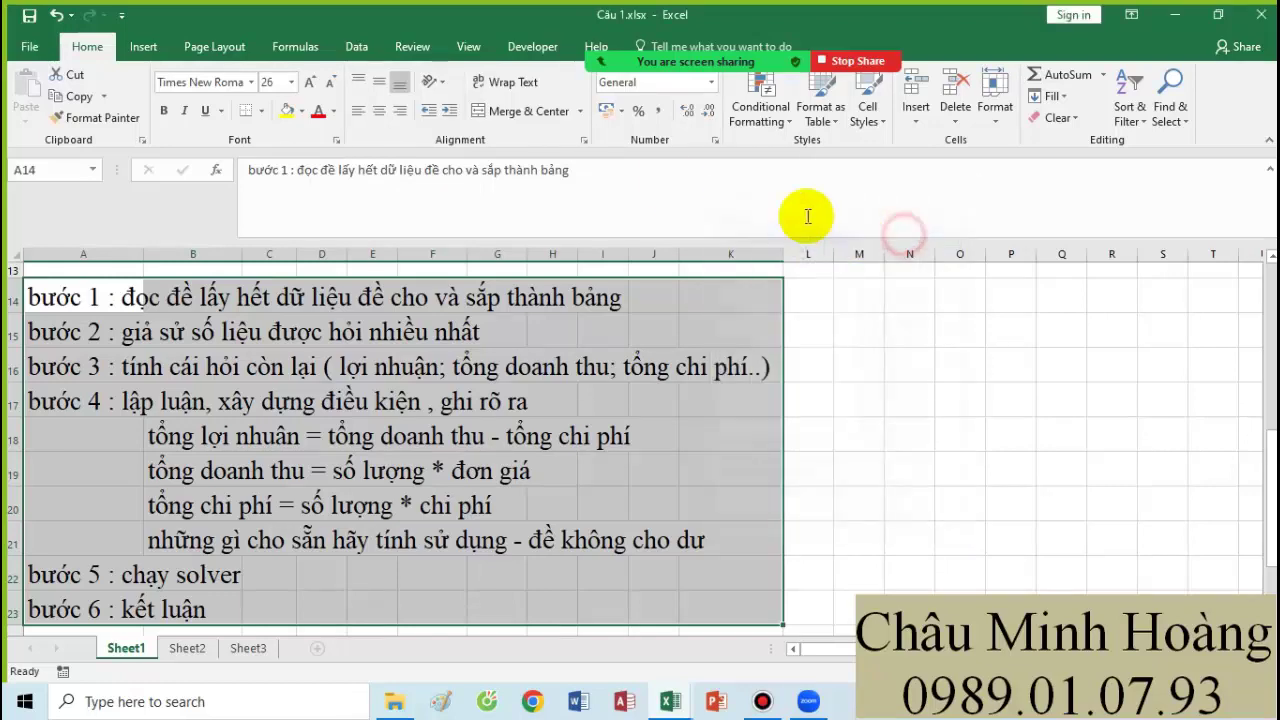
Look through the developer and data tools to locate the Solver command, and select the written steps in A14:M23.
click(530, 46)
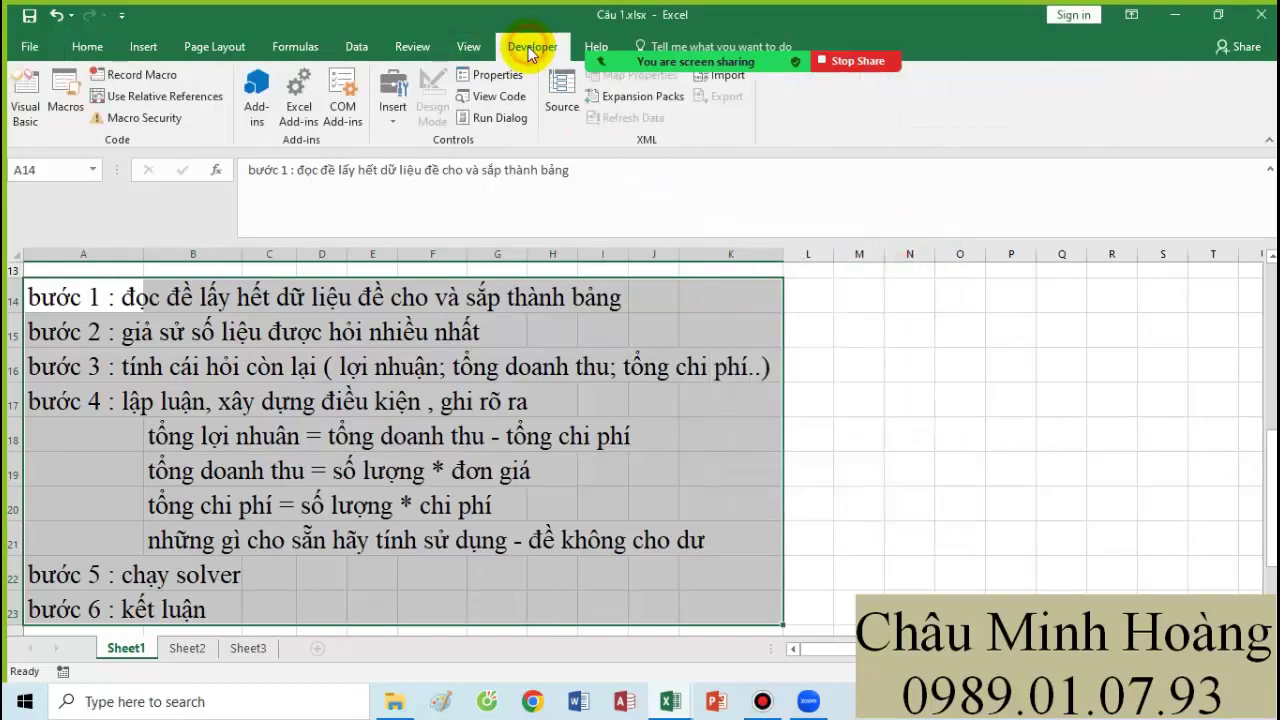
click(357, 46)
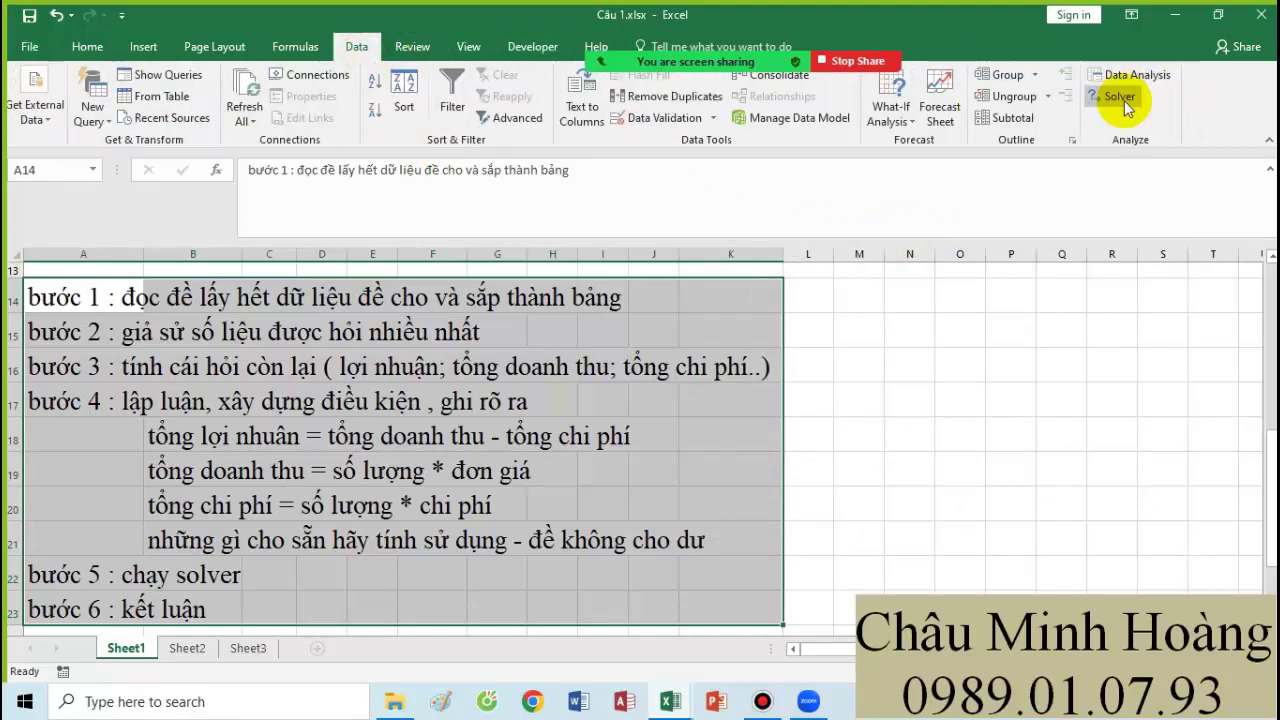
drag(35, 300, 843, 597)
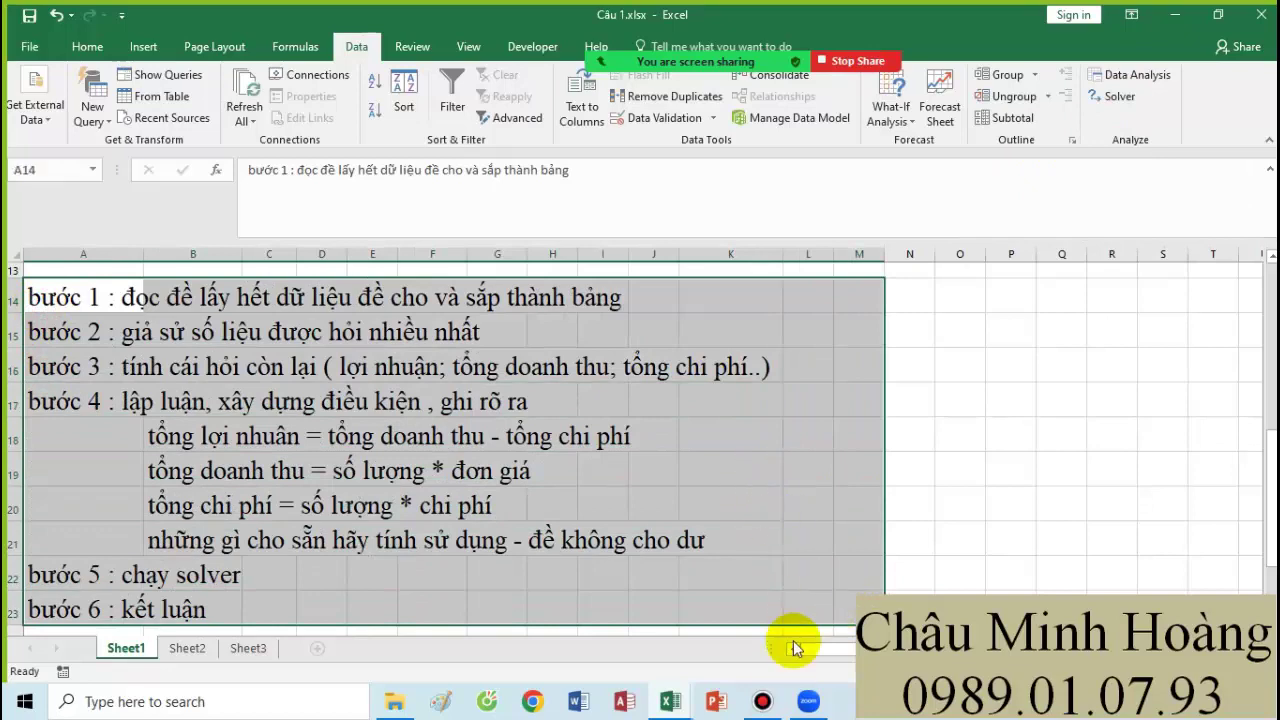
click(763, 700)
click(966, 229)
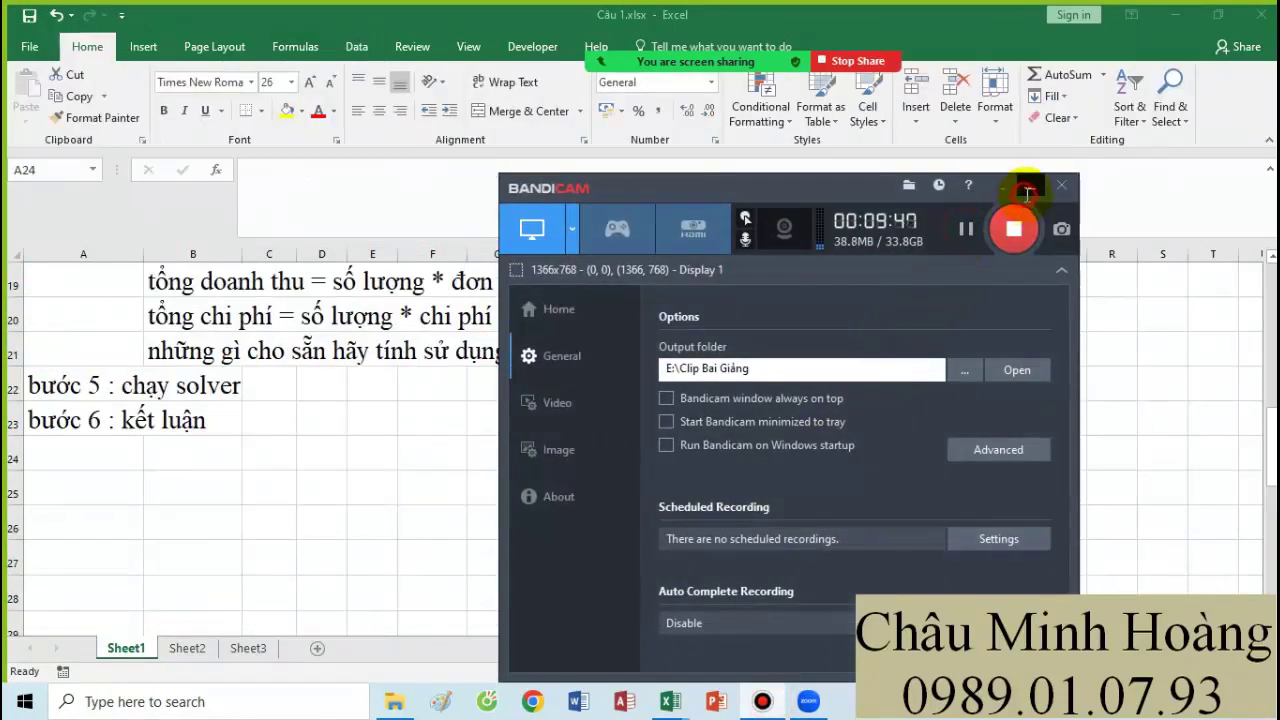
Start the data table below the steps with the column headings "Quần" in B25 and "Áo" in C25.
click(755, 447)
scroll(600, 430, up, 6)
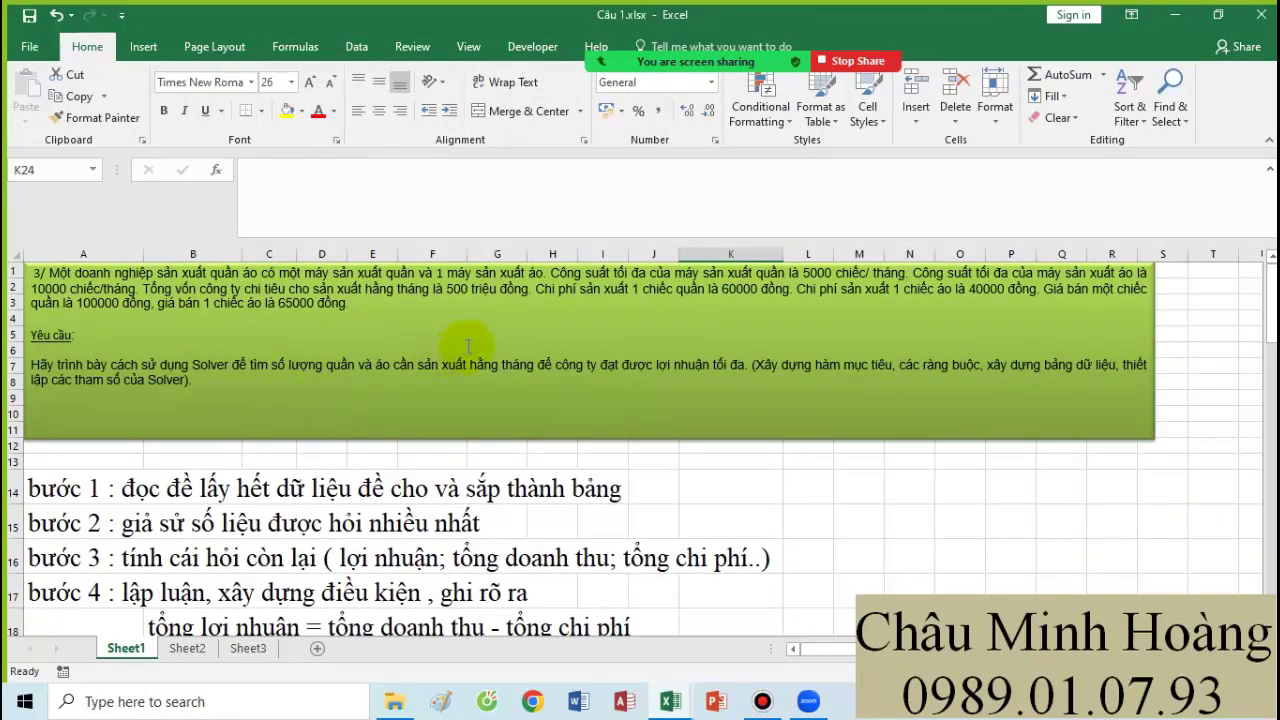
scroll(793, 313, down, 6)
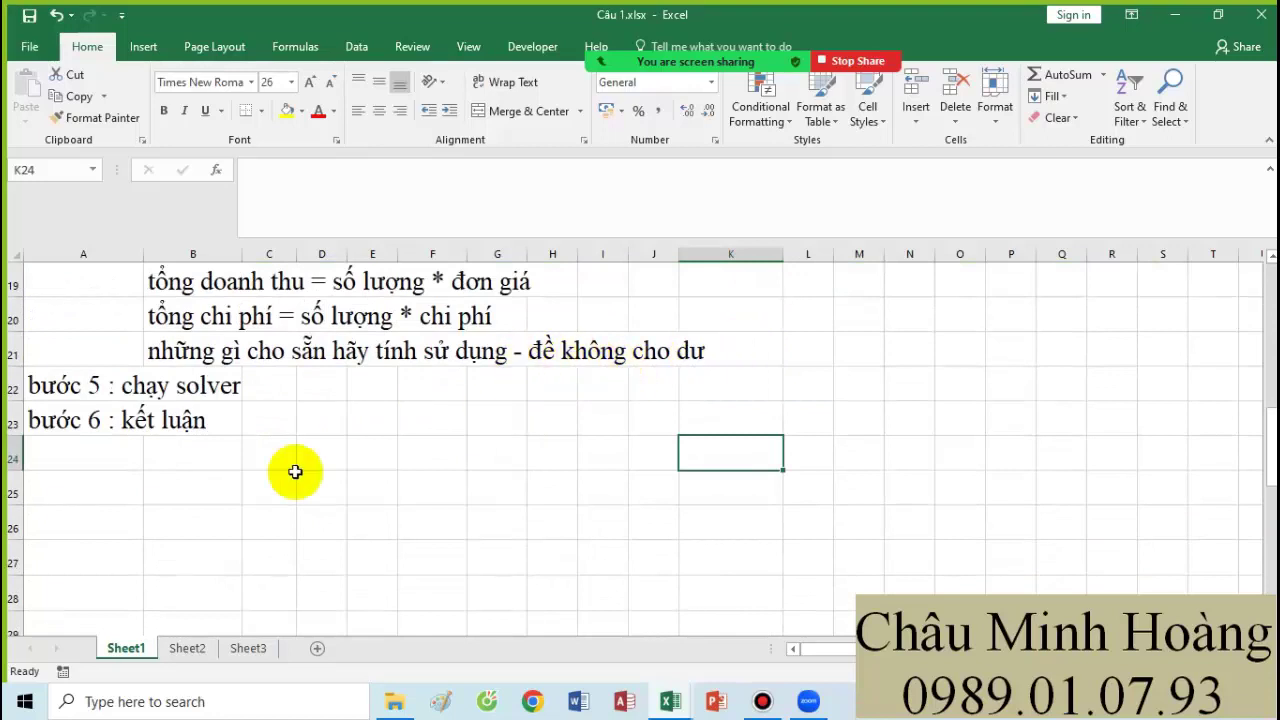
click(201, 493)
text(Quản)
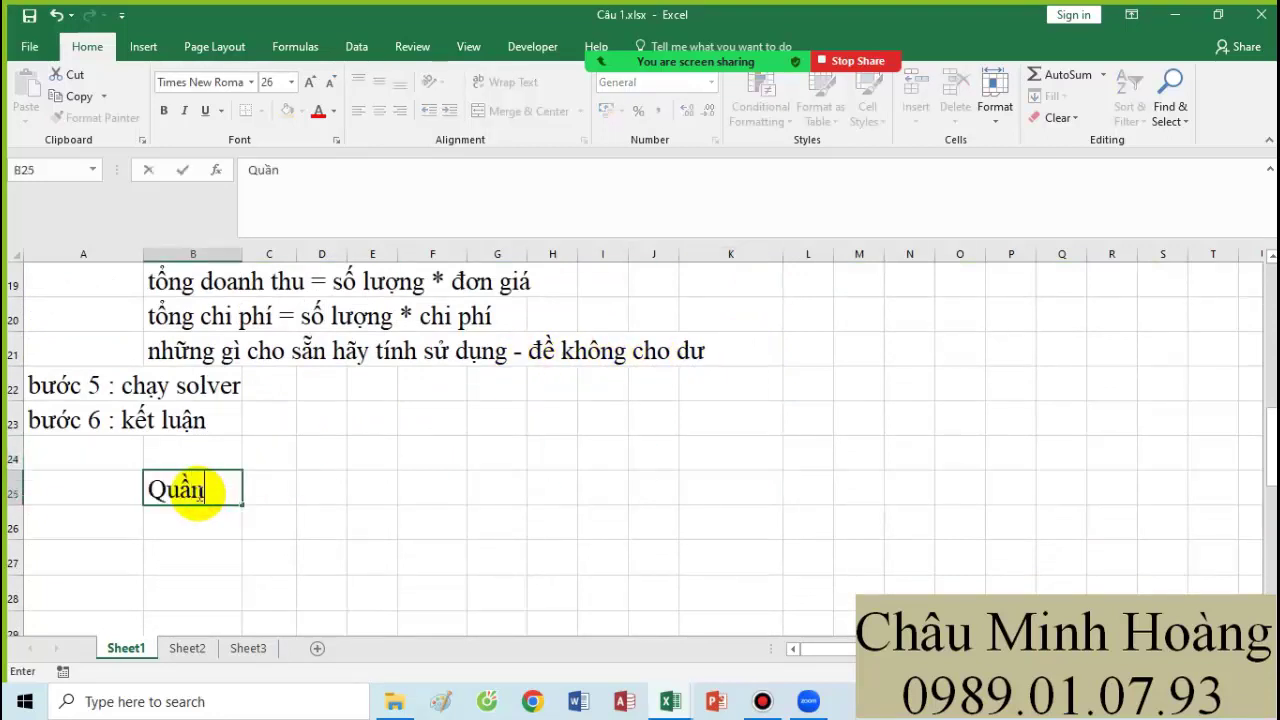
key(Right)
text(Áo)
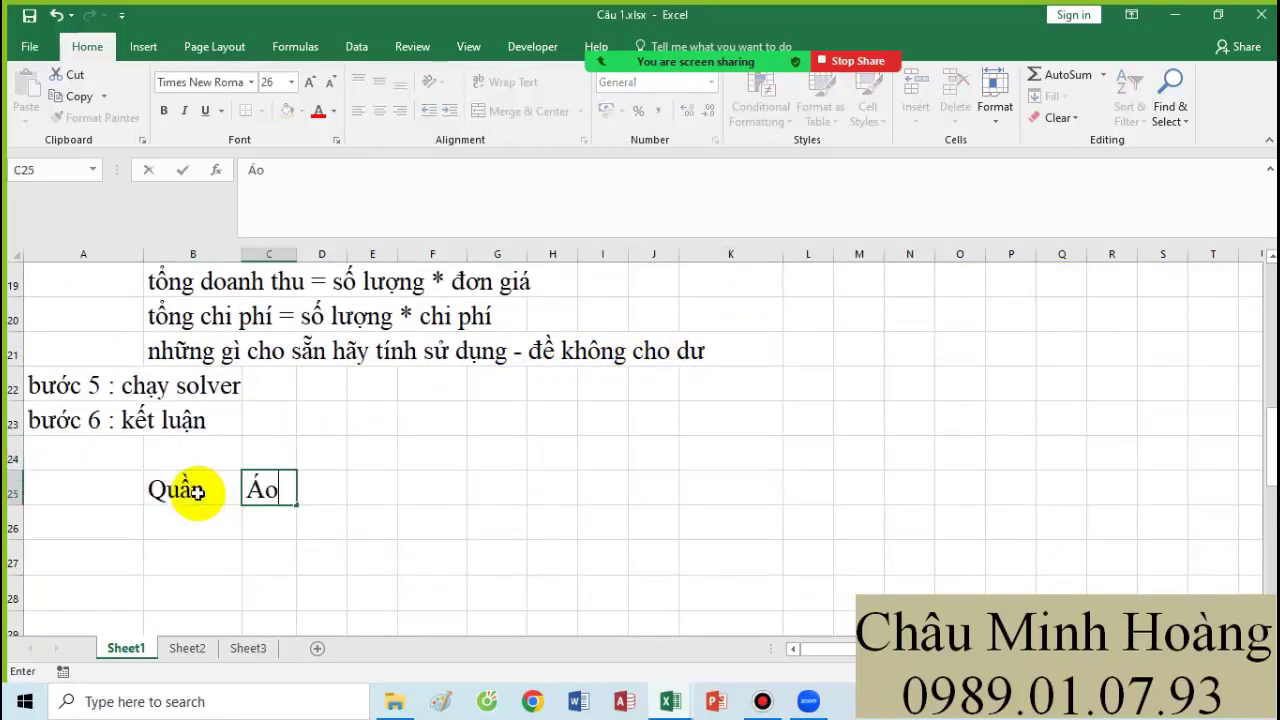
key(Return)
Fill row 26 with the label "công suất" and the problem's maximum capacities, 5000 for Quần and 10000 for Áo.
scroll(503, 408, up, 6)
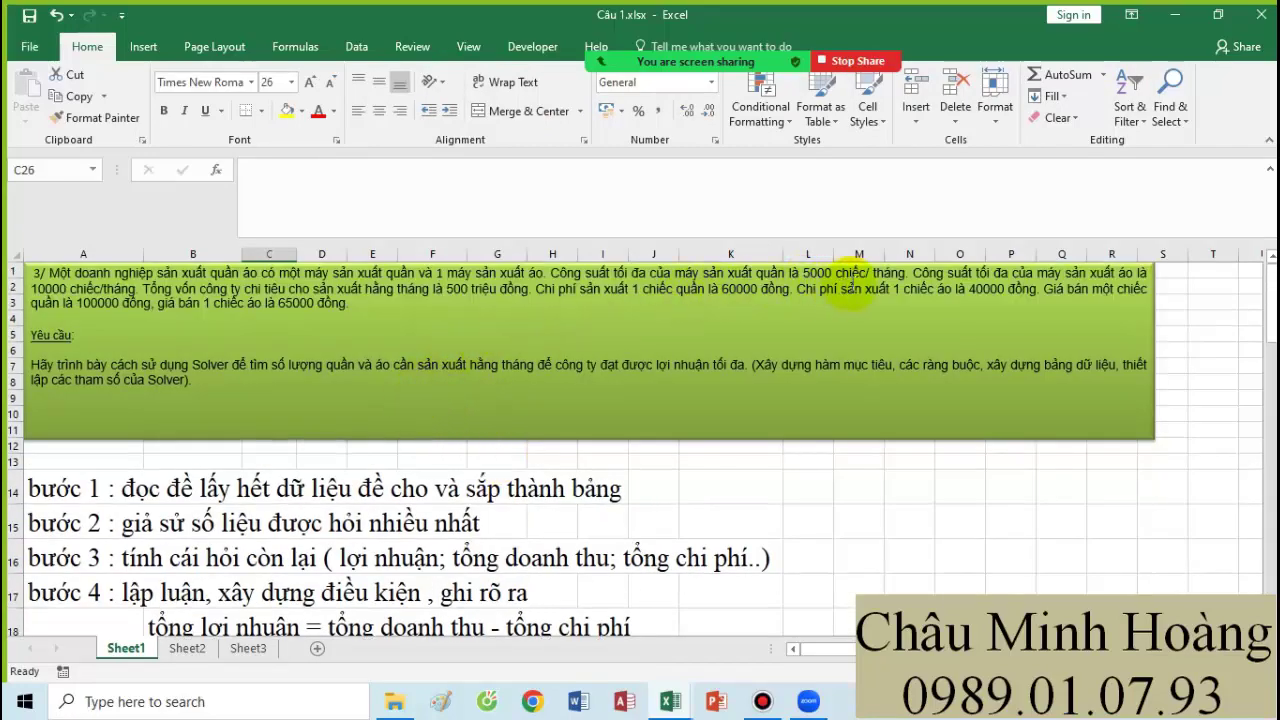
scroll(484, 521, down, 5)
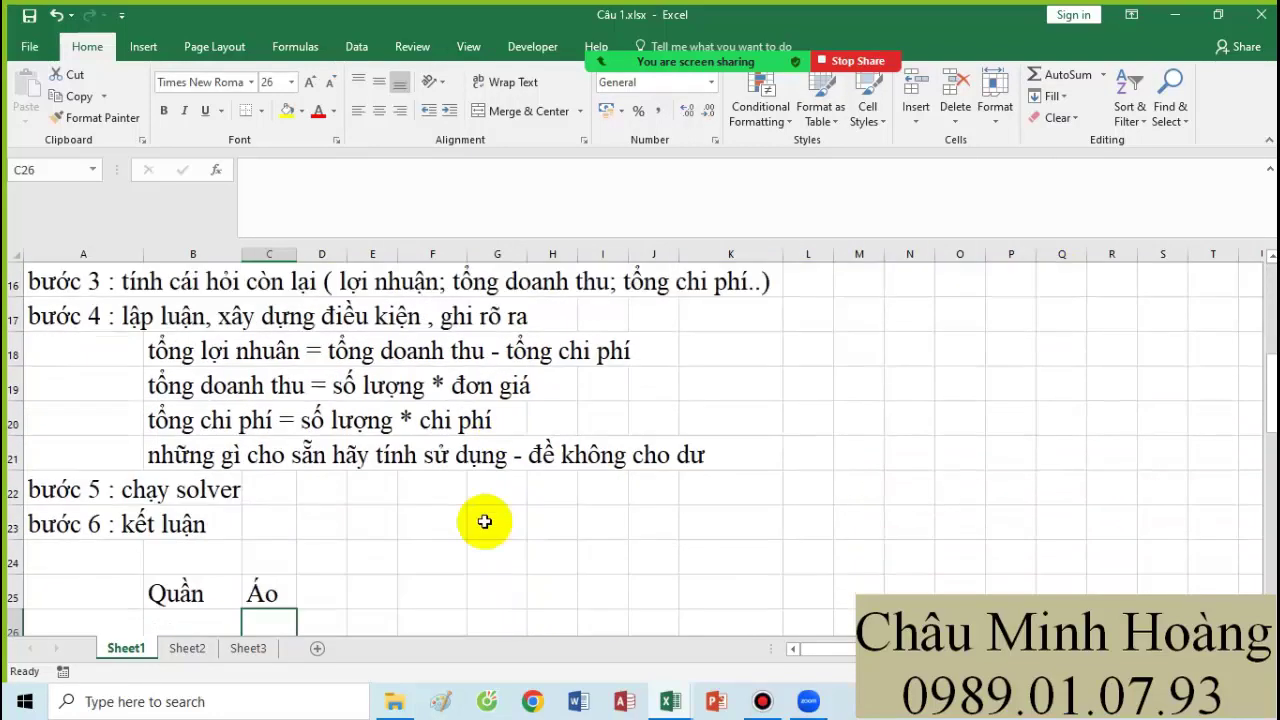
scroll(484, 521, down, 2)
click(100, 434)
text(cô)
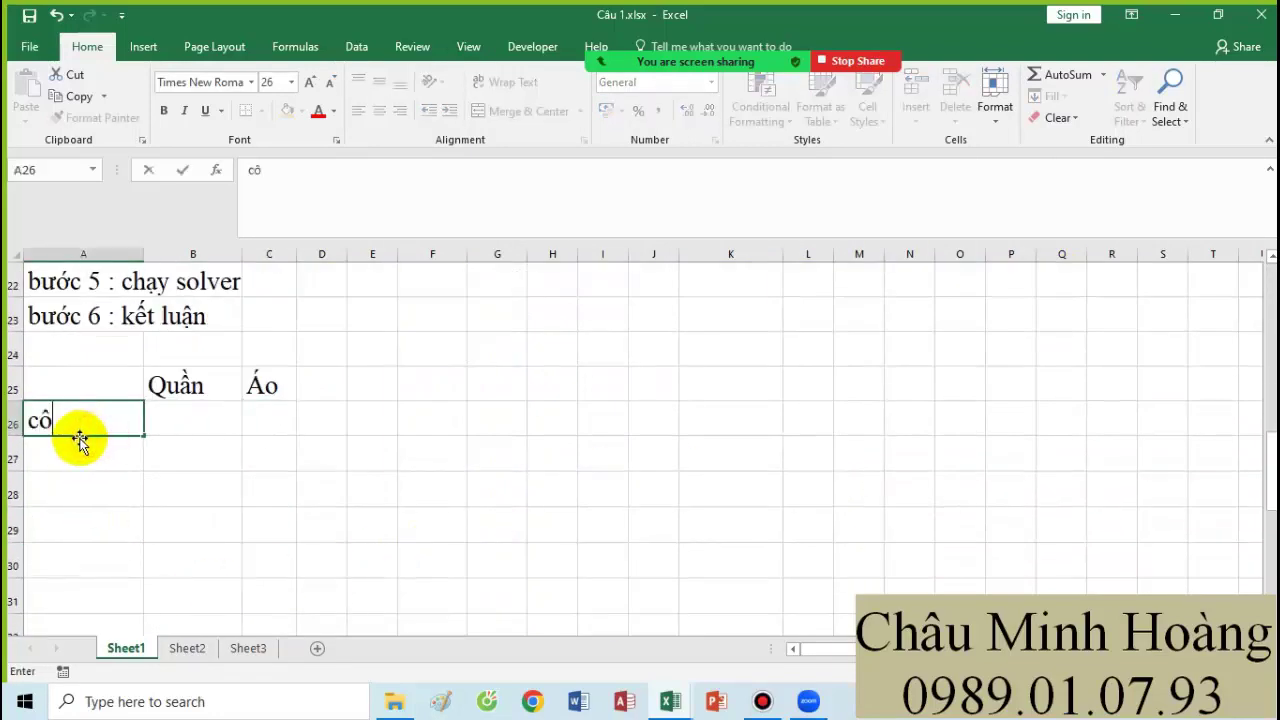
text(ng suất)
key(Tab)
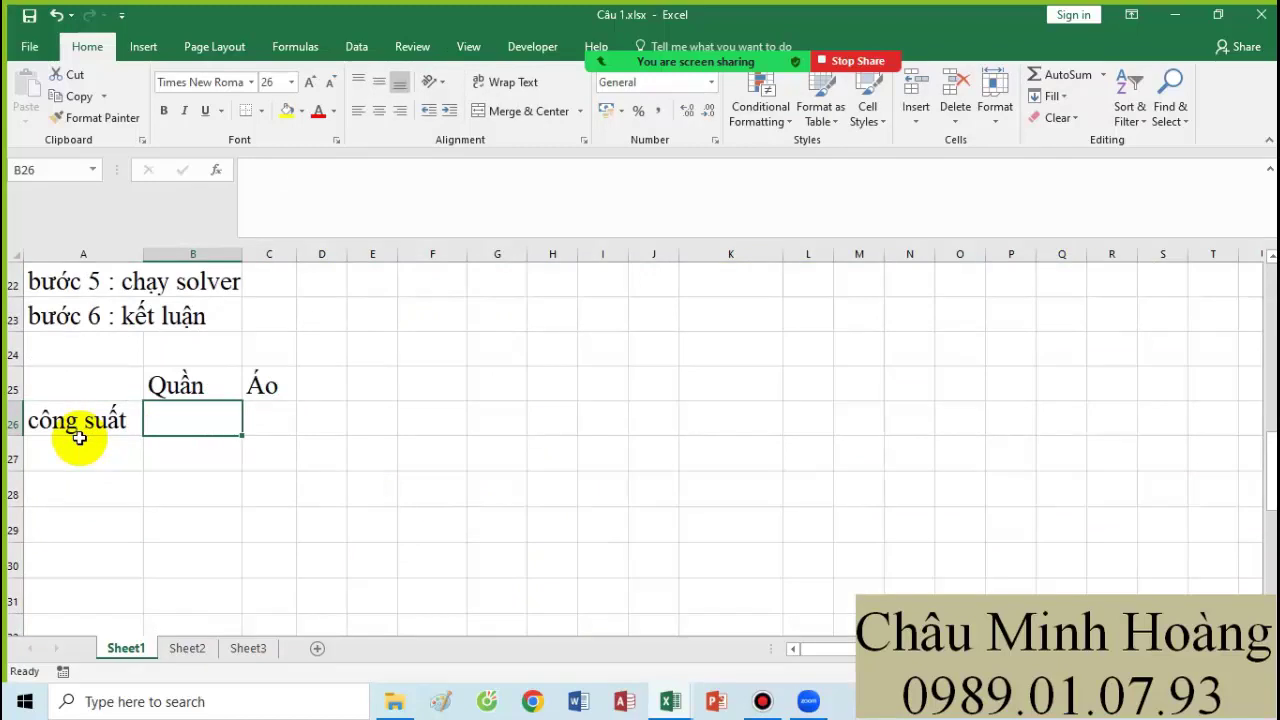
text(5000)
key(Tab)
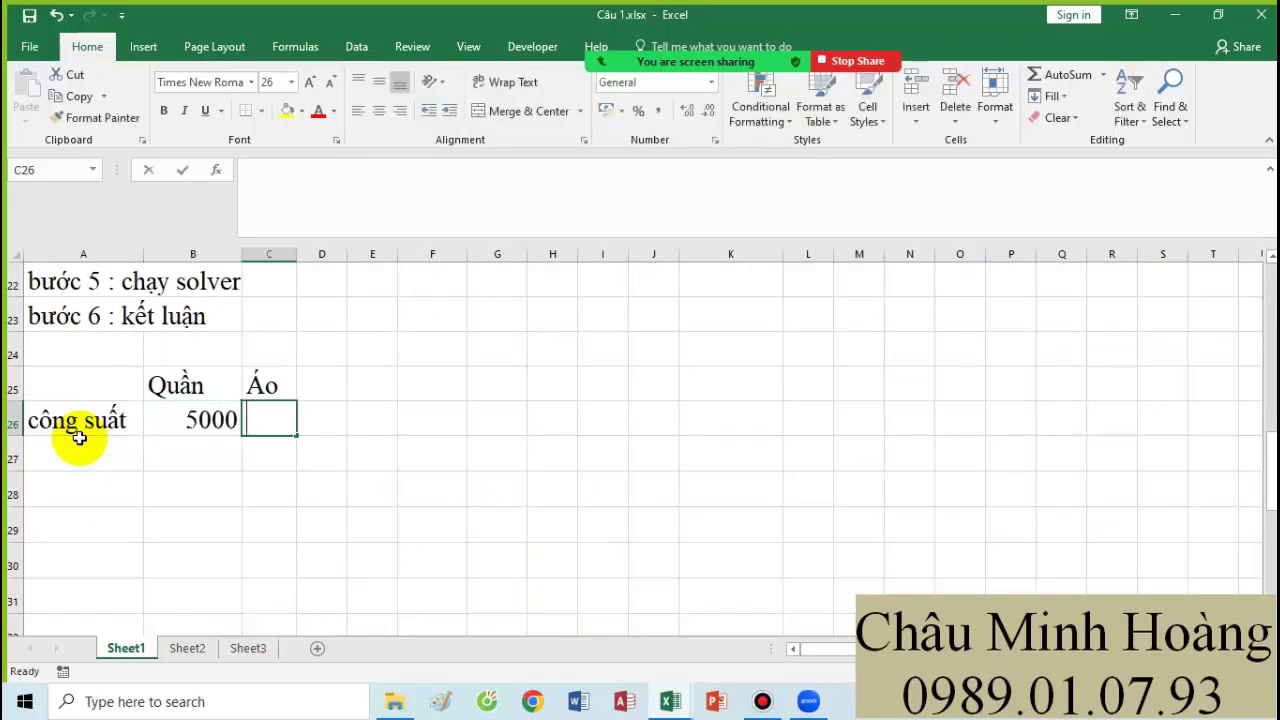
text(10000)
key(Return)
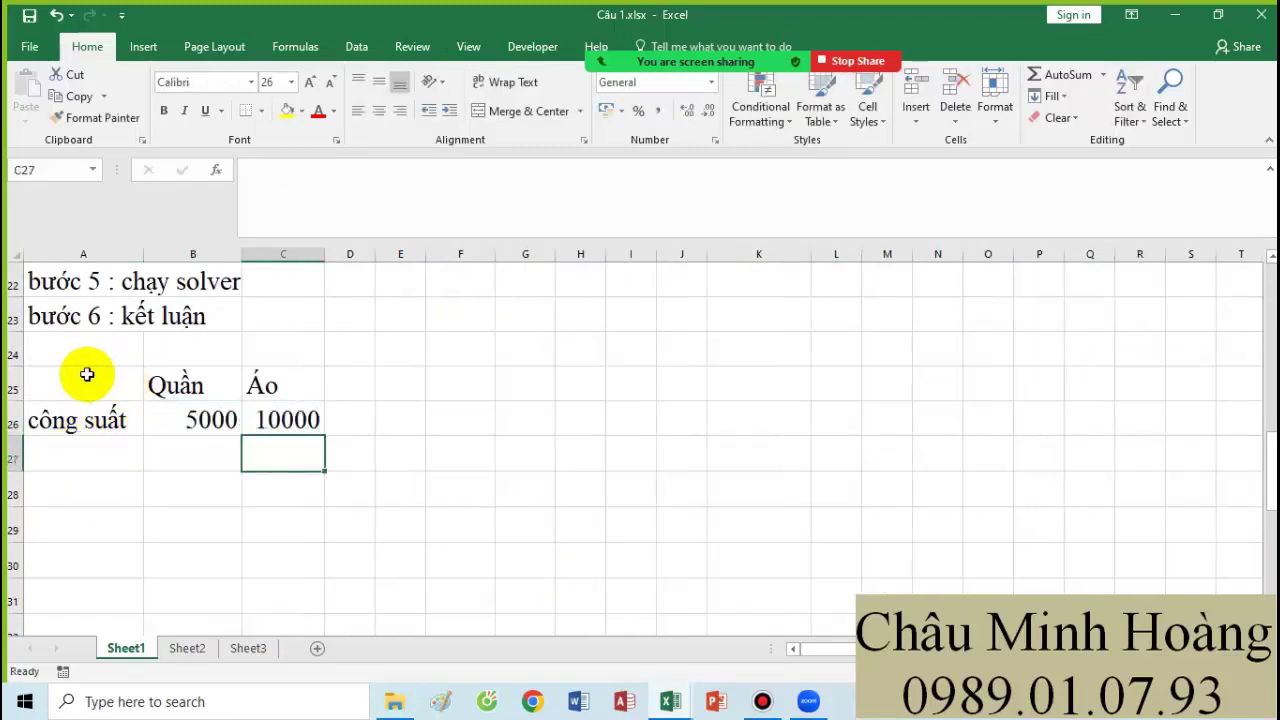
Format the data table area A25:H30 as Number with the thousands separator and zero decimal places.
drag(86, 372, 517, 560)
right_click(517, 560)
click(588, 443)
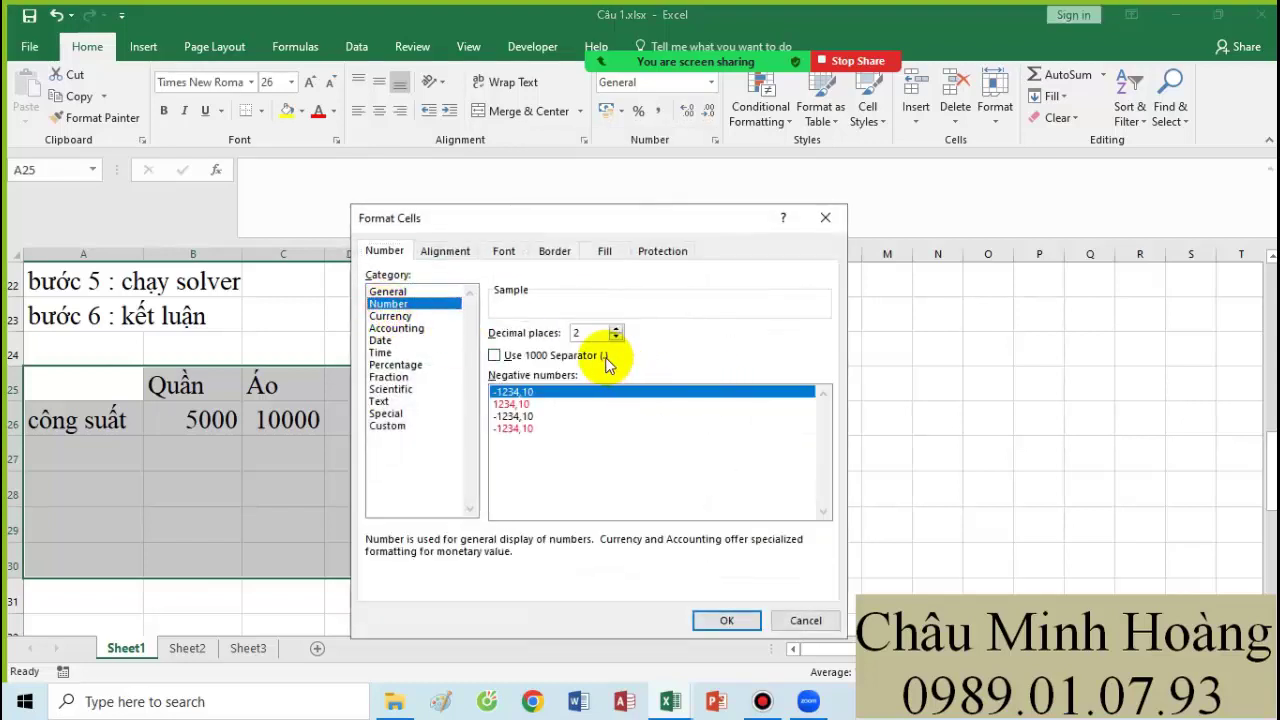
click(607, 357)
click(616, 337)
click(616, 337)
click(727, 620)
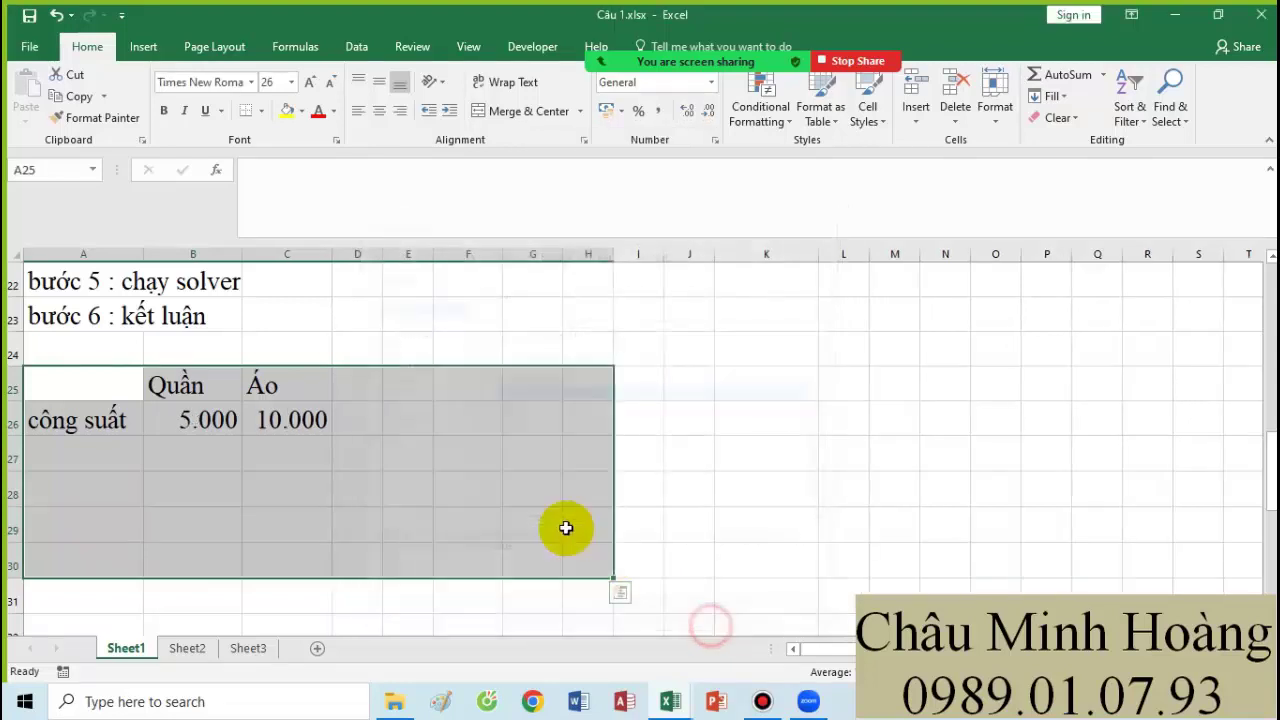
click(533, 488)
Record the capital from the problem text with the label "Vốn" in E26 and 500000000 in F26, and fit column E's width.
scroll(417, 434, up, 6)
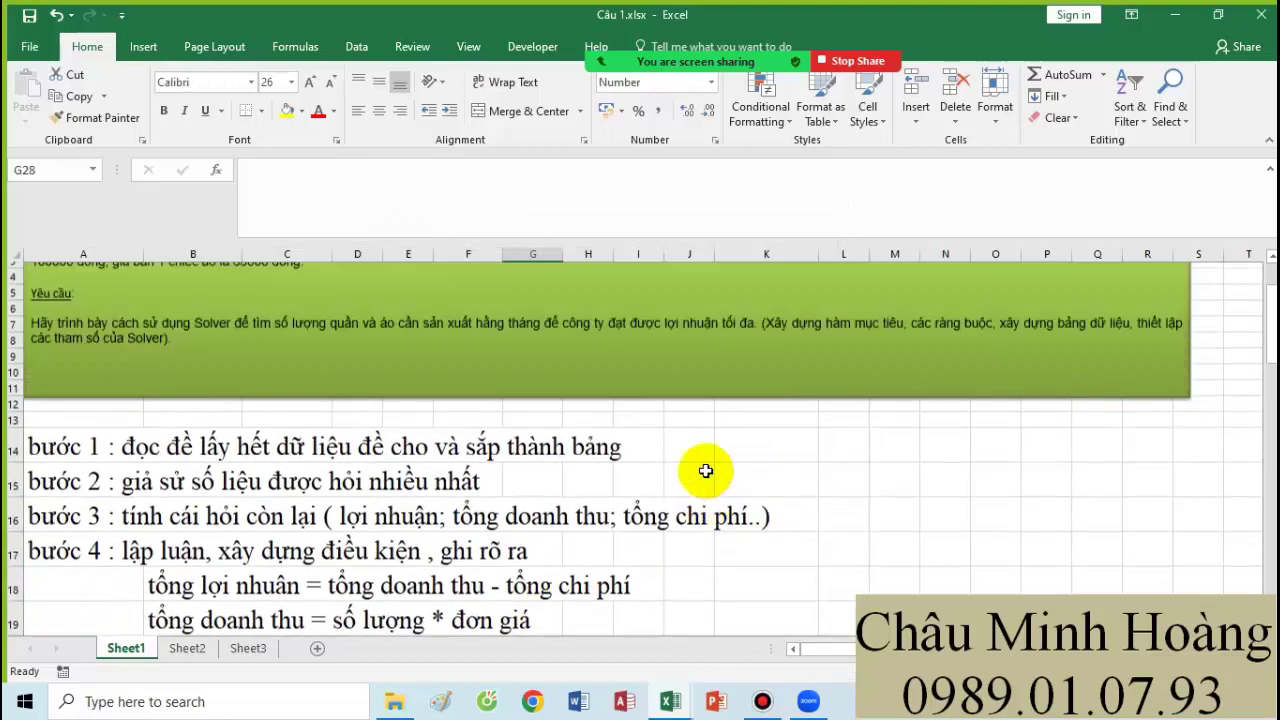
scroll(706, 471, up, 1)
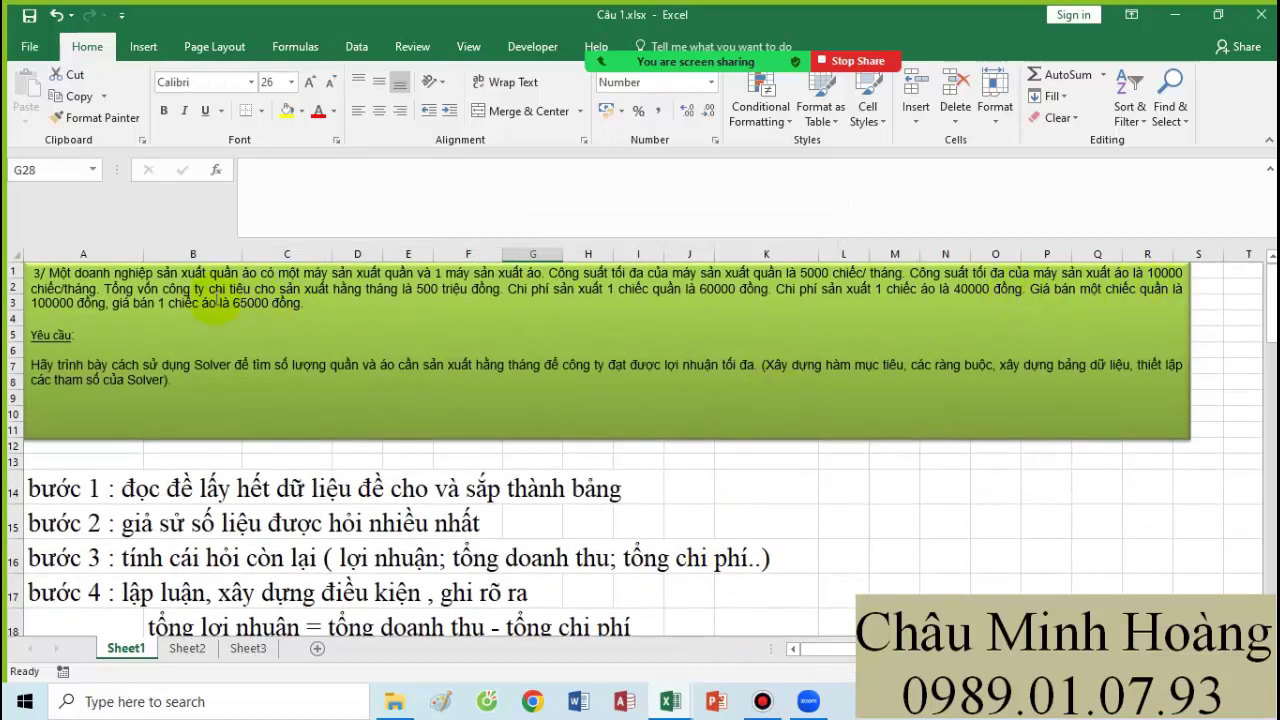
scroll(430, 400, down, 7)
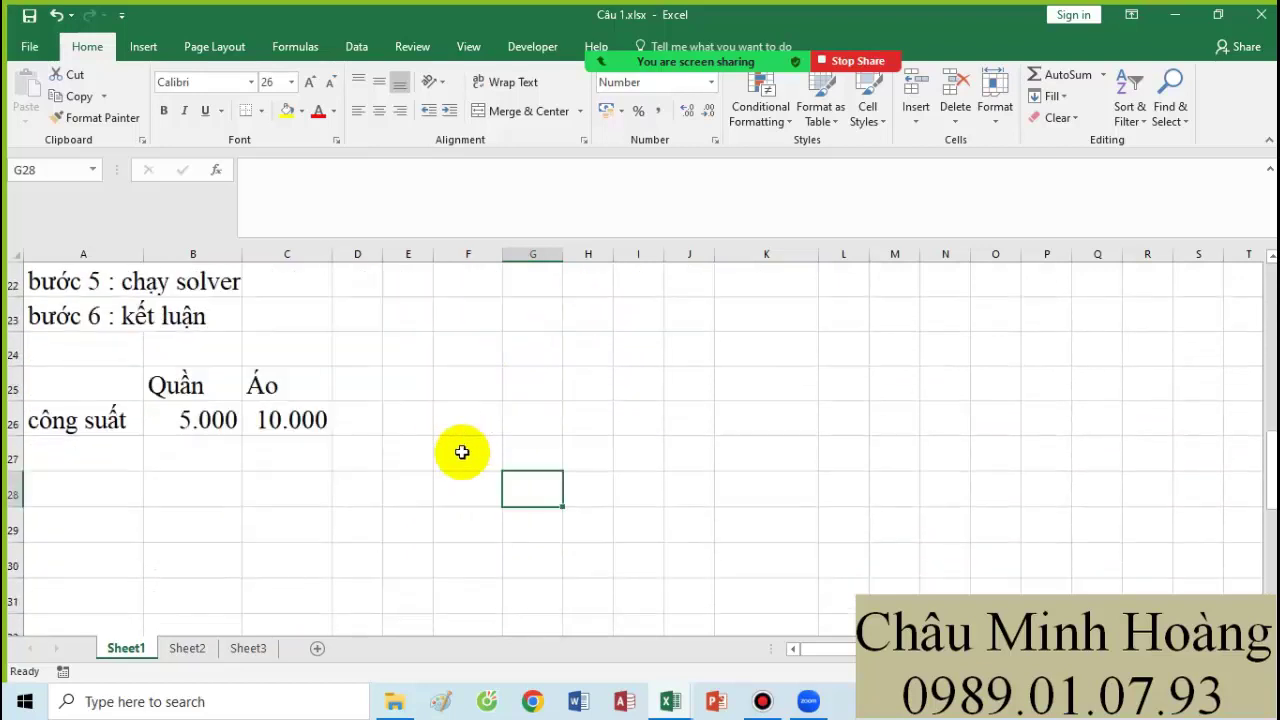
click(425, 421)
text(Vôs)
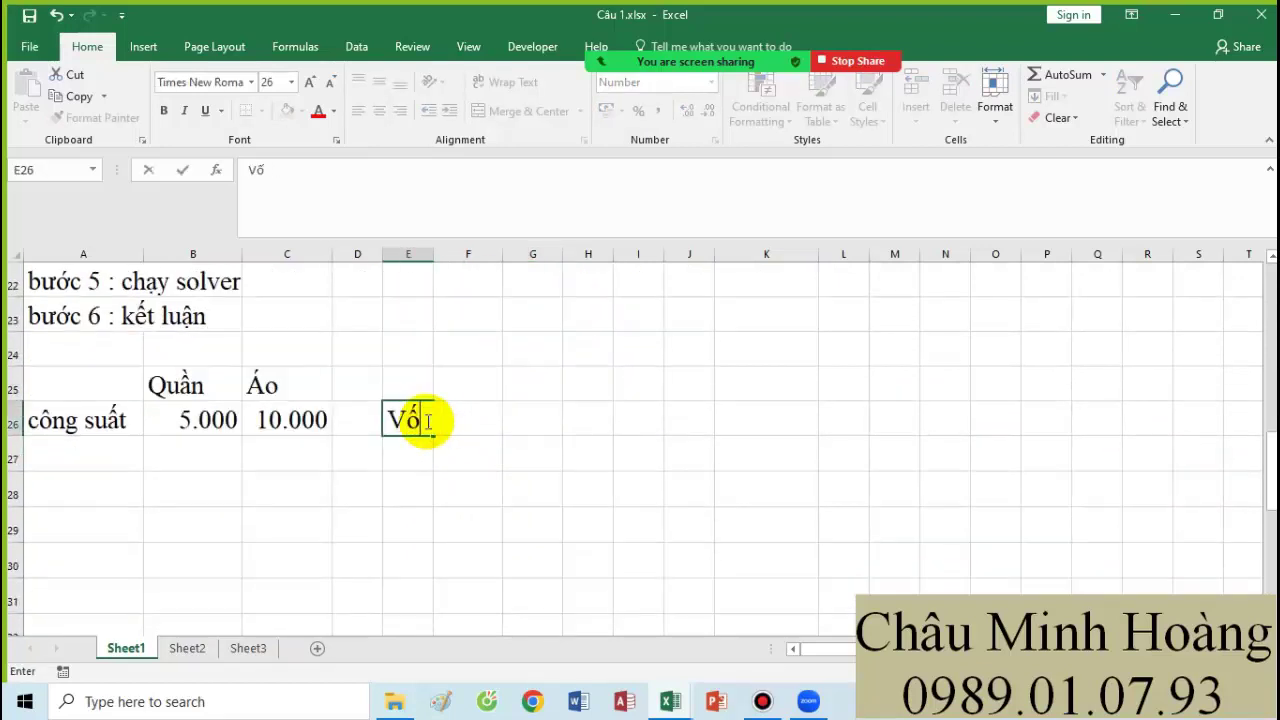
text(n)
key(Tab)
text(50)
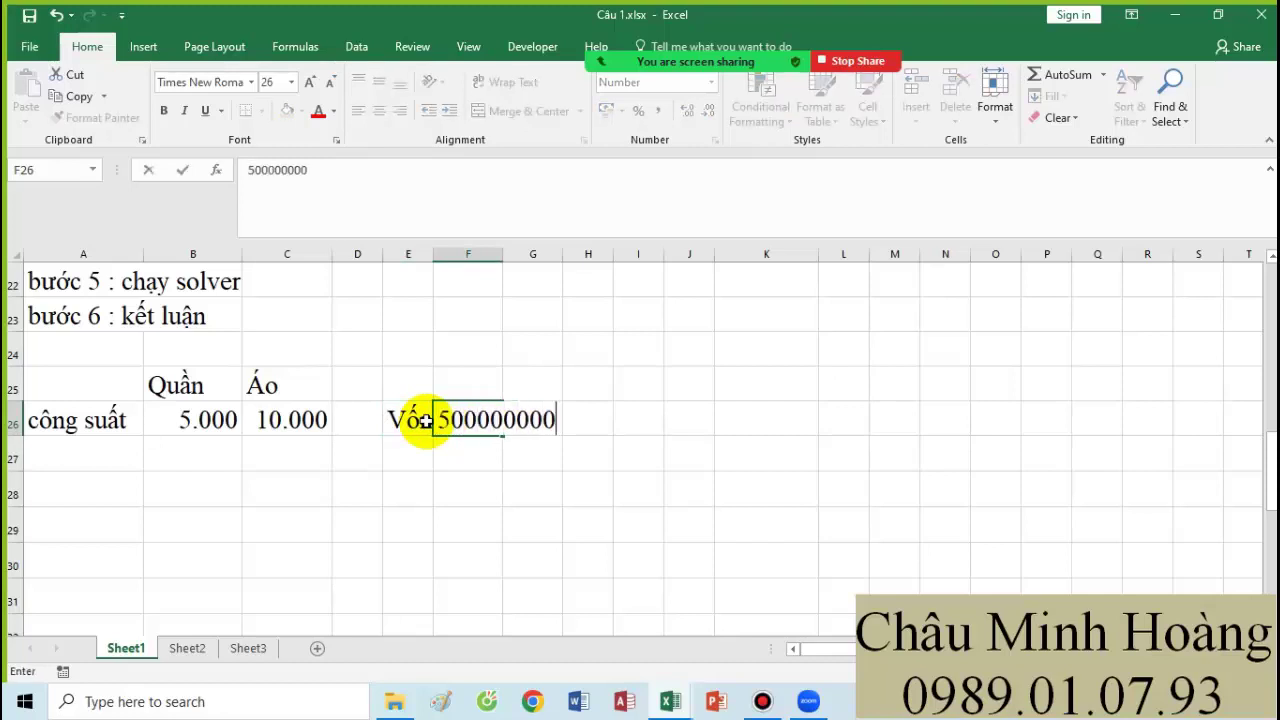
text(0.000.000)
key(Return)
double_click(432, 253)
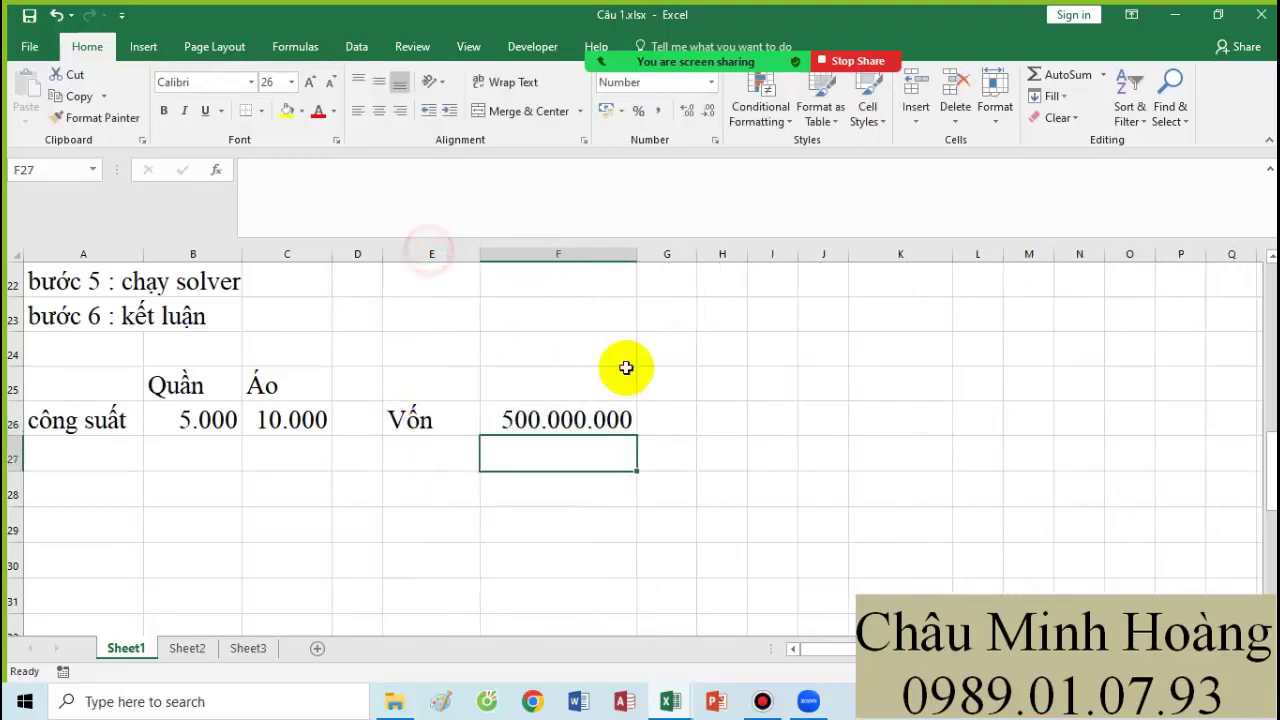
Fill row 27 with the label "chi phí sx" and the problem's unit production costs, 60000 for Quần and 40000 for Áo.
scroll(660, 395, up, 8)
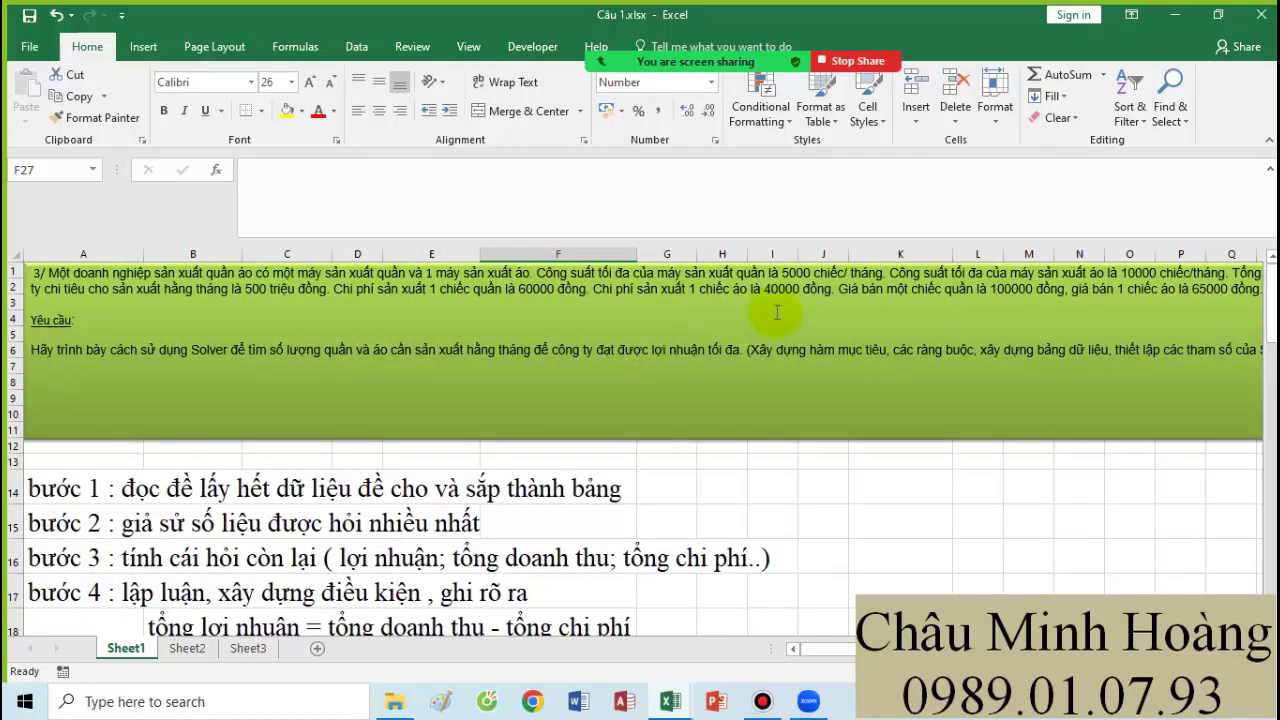
scroll(681, 455, down, 3)
scroll(681, 455, down, 4)
click(103, 457)
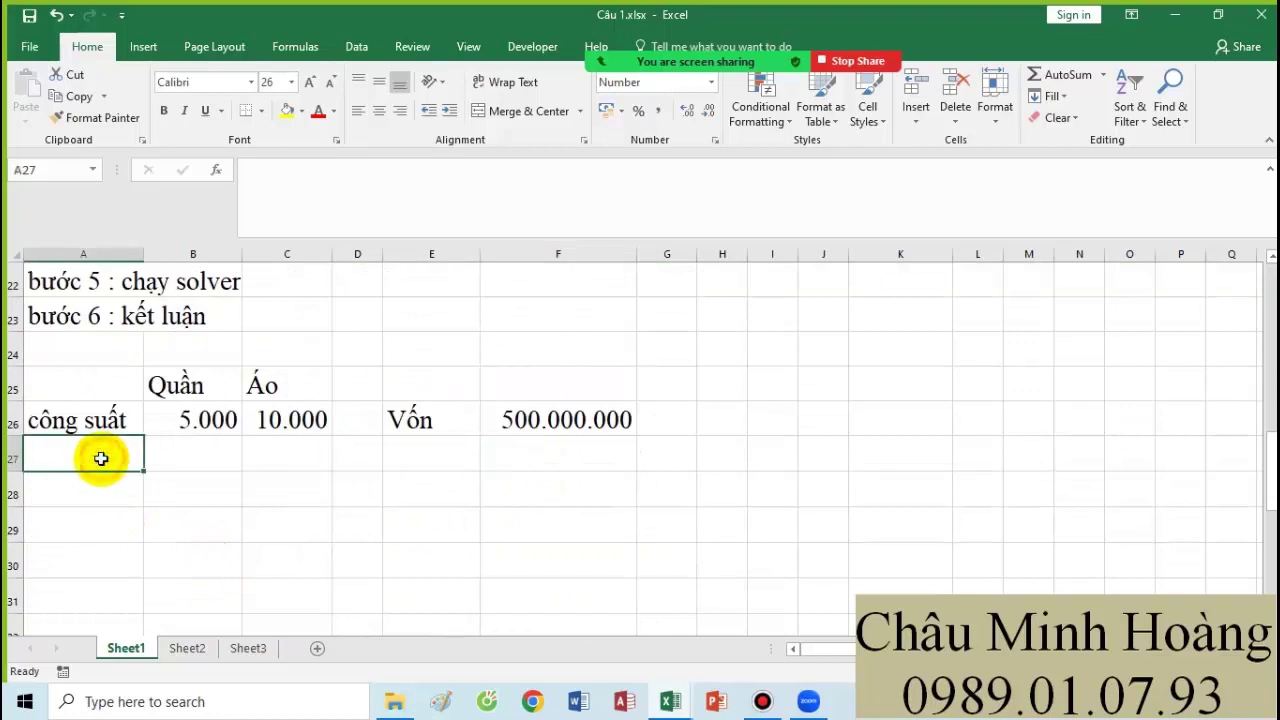
text(chi phí sx)
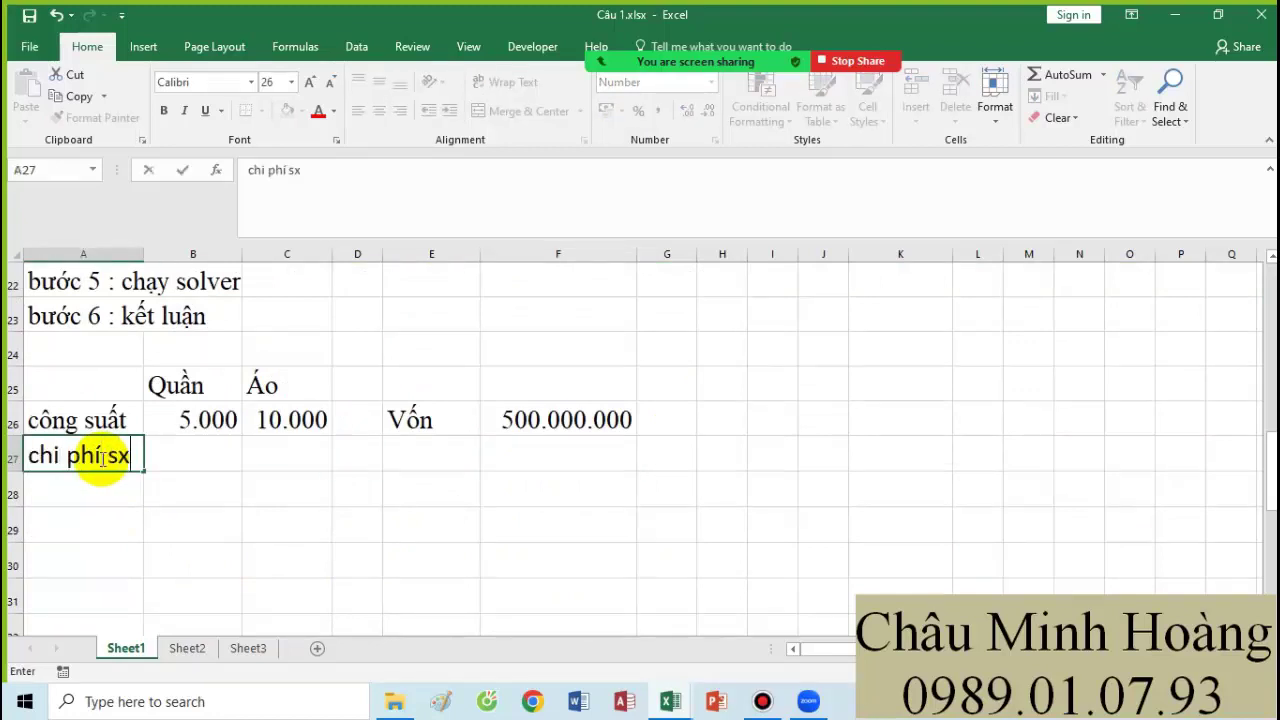
key(Tab)
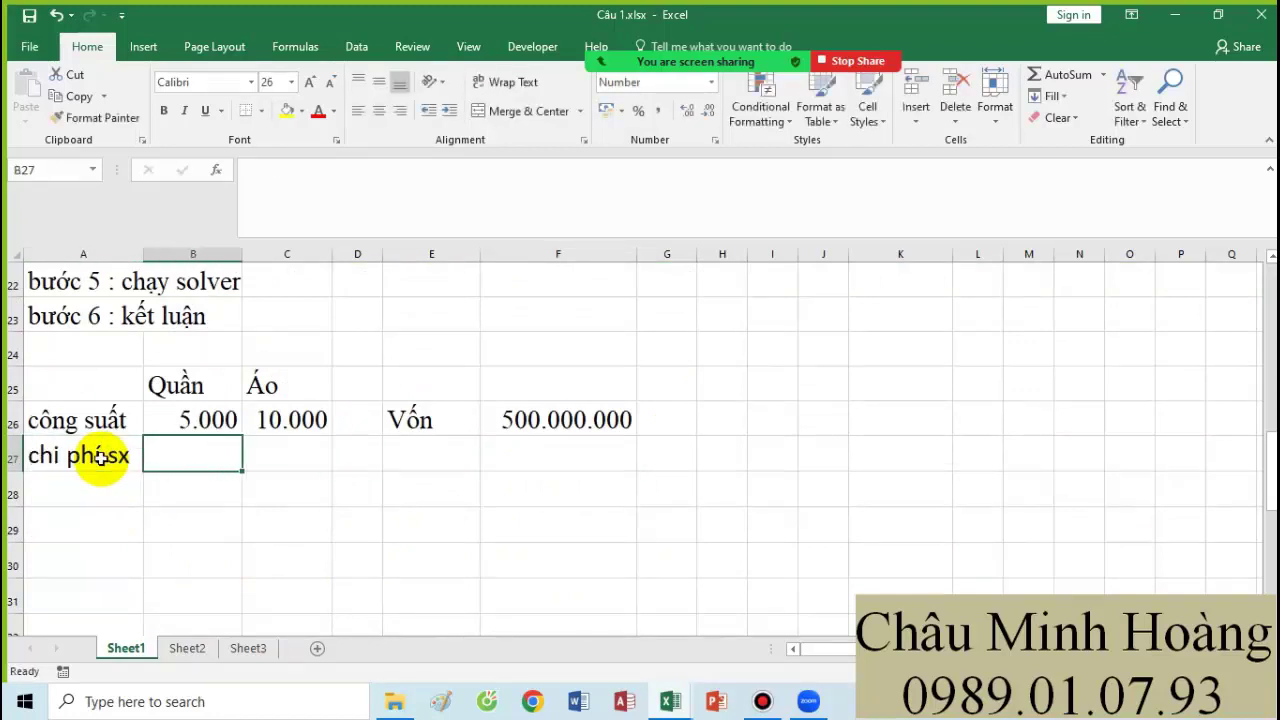
text(60000)
key(Tab)
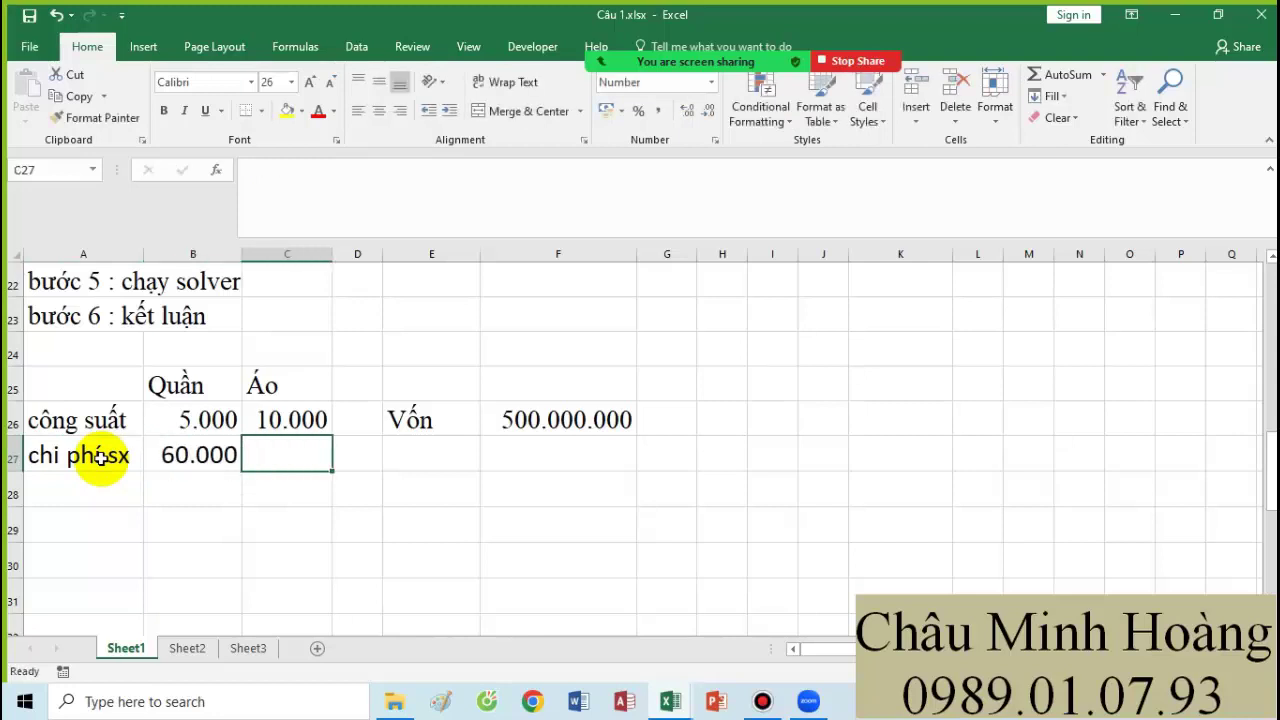
text(40.0)
text(0000)
key(Return)
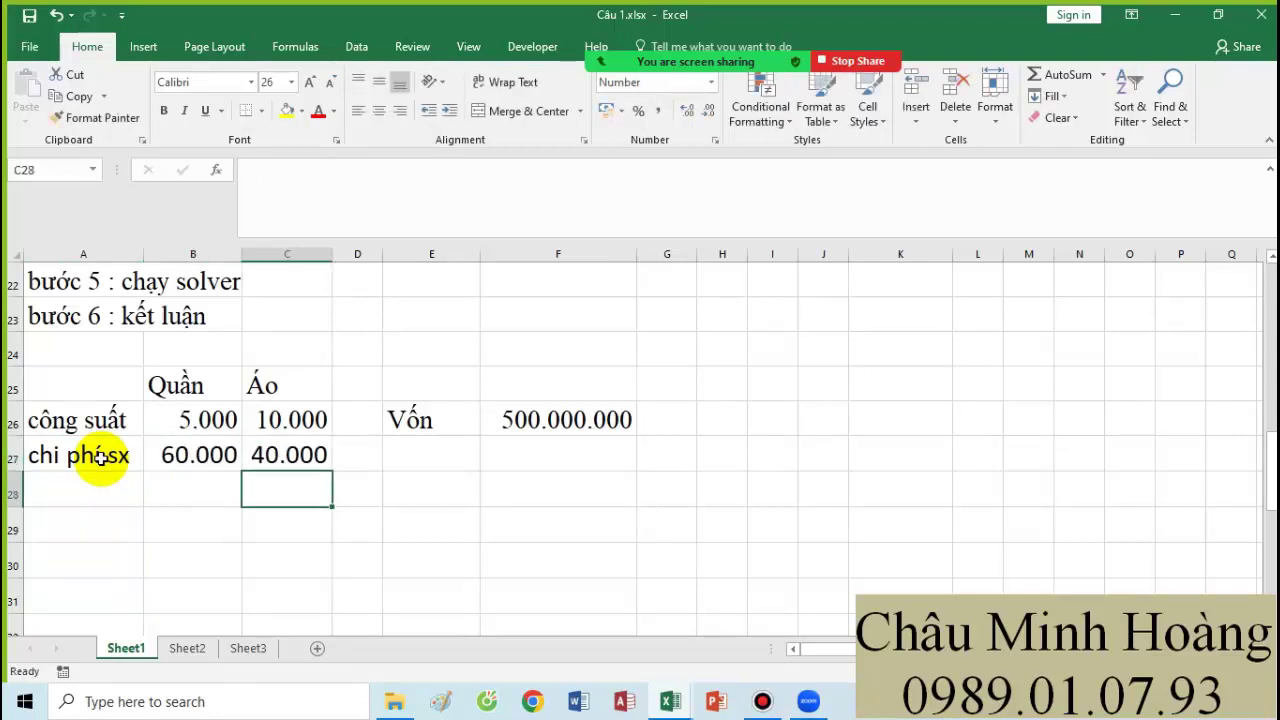
Set the font of A25:K37 to Times New Roman.
drag(86, 375, 950, 590)
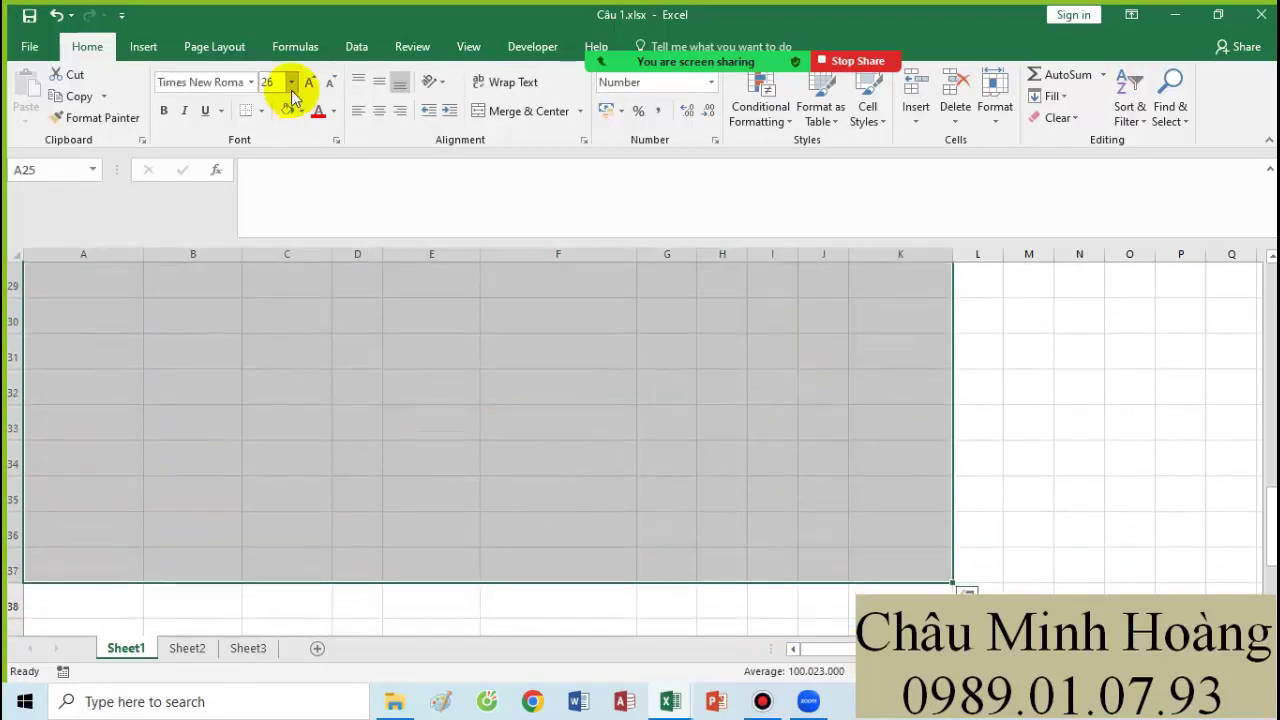
click(243, 81)
key(Tab)
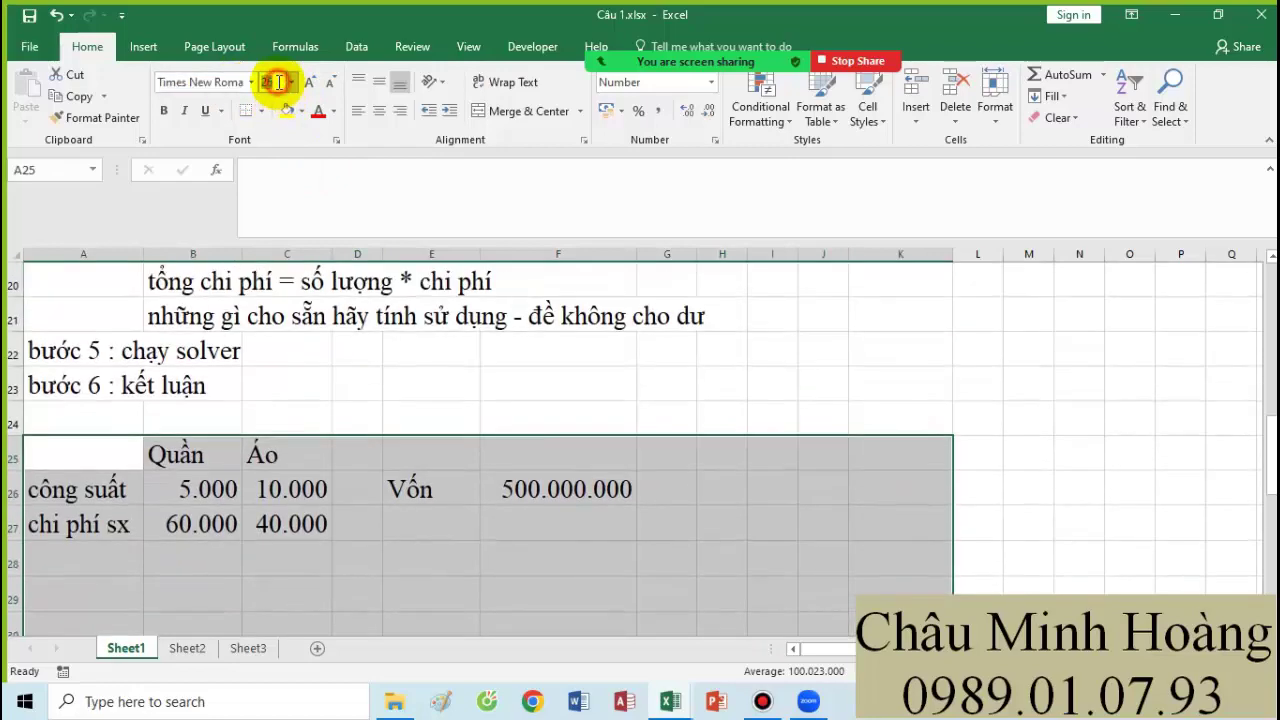
click(457, 523)
Fill row 28 with the label "giá bán" and the problem's selling prices, 100000 for Quần and 65000 for Áo.
scroll(626, 513, up, 1)
scroll(626, 513, up, 6)
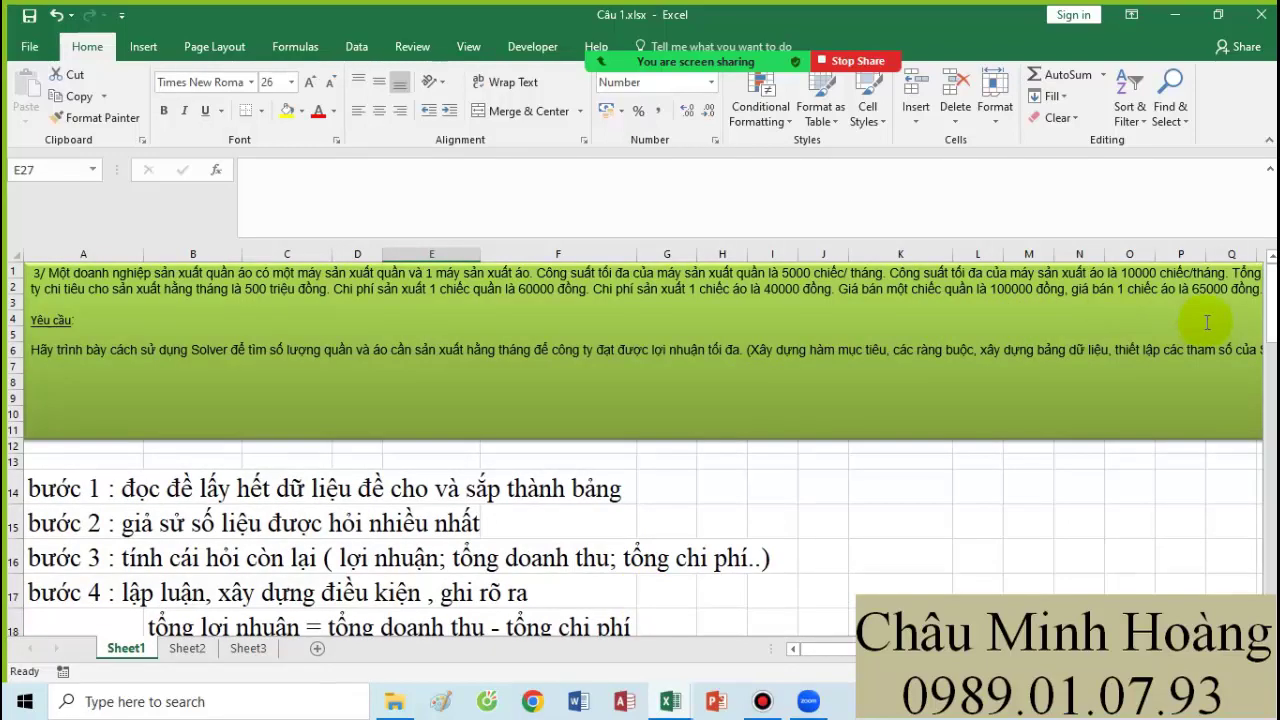
scroll(737, 374, down, 8)
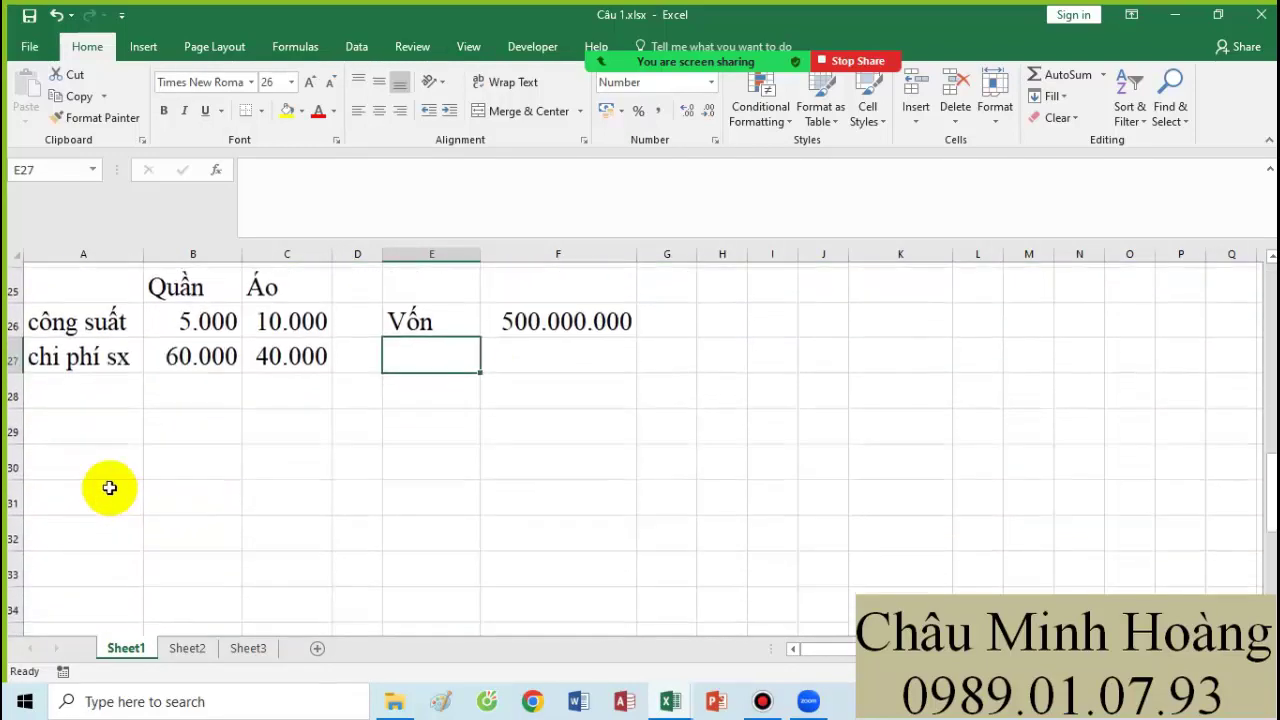
click(83, 390)
text(giá bán)
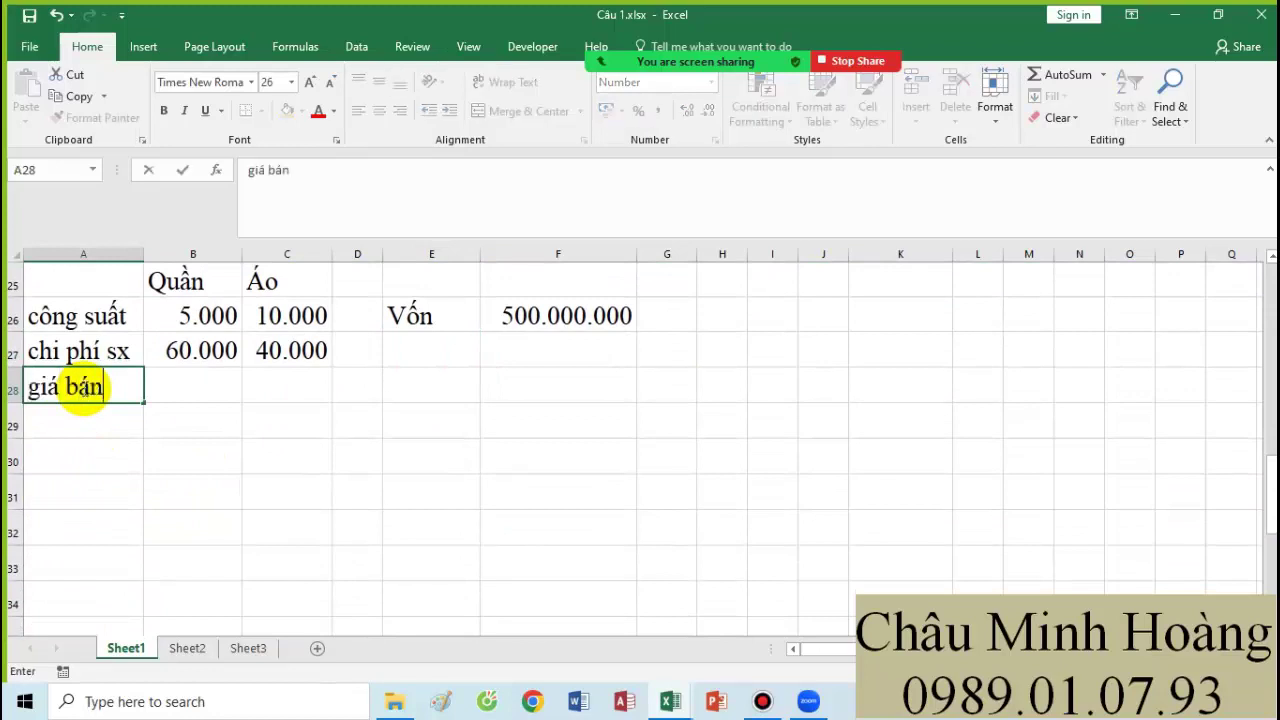
key(Return)
key(Up)
key(Right)
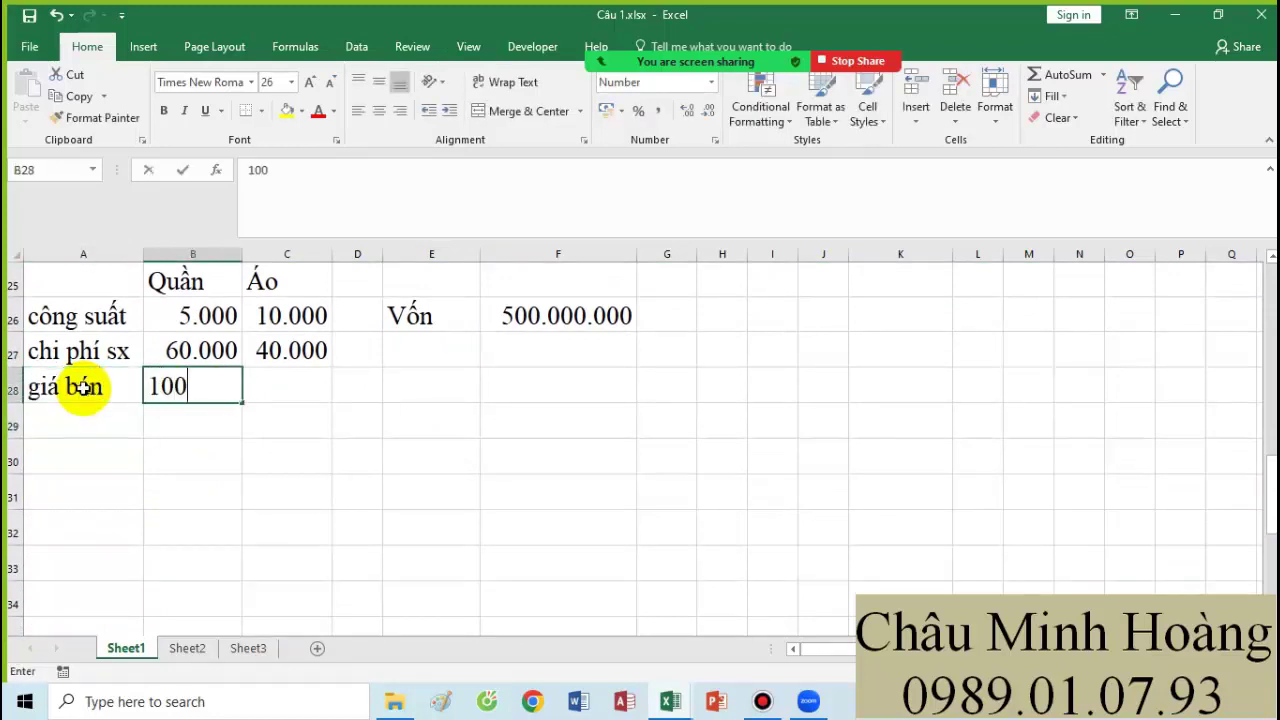
key(Tab)
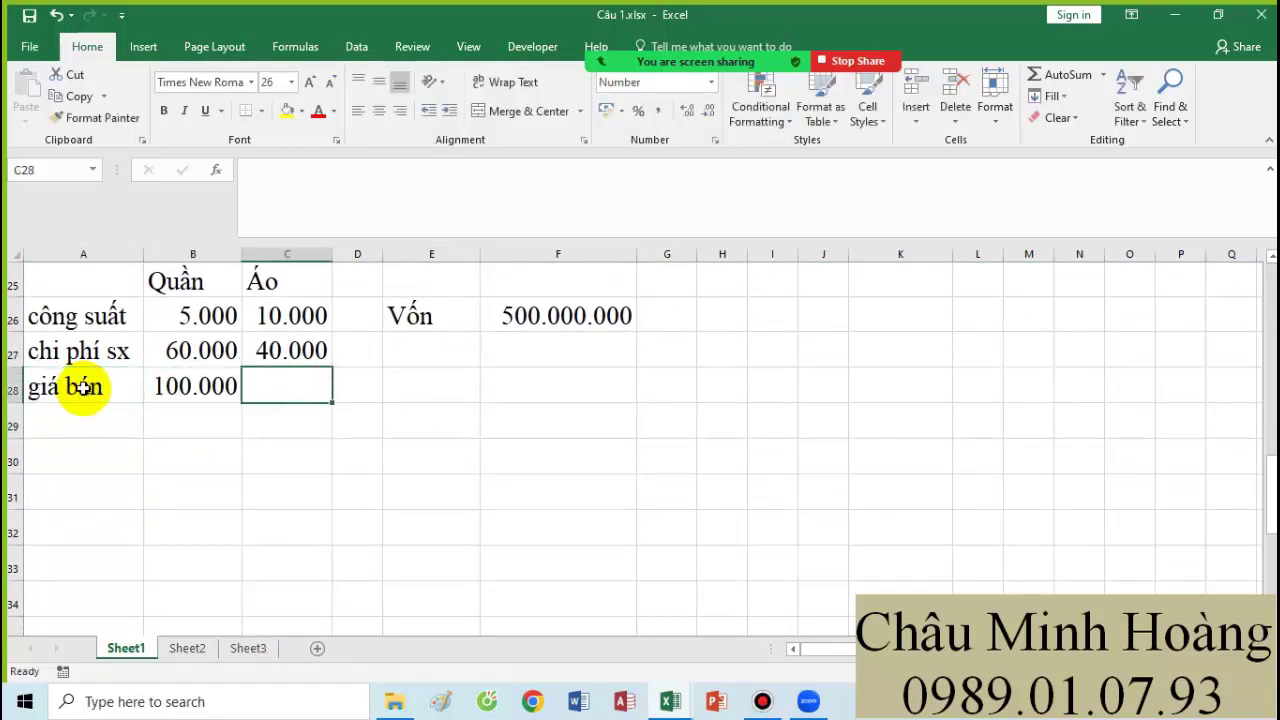
text(65000)
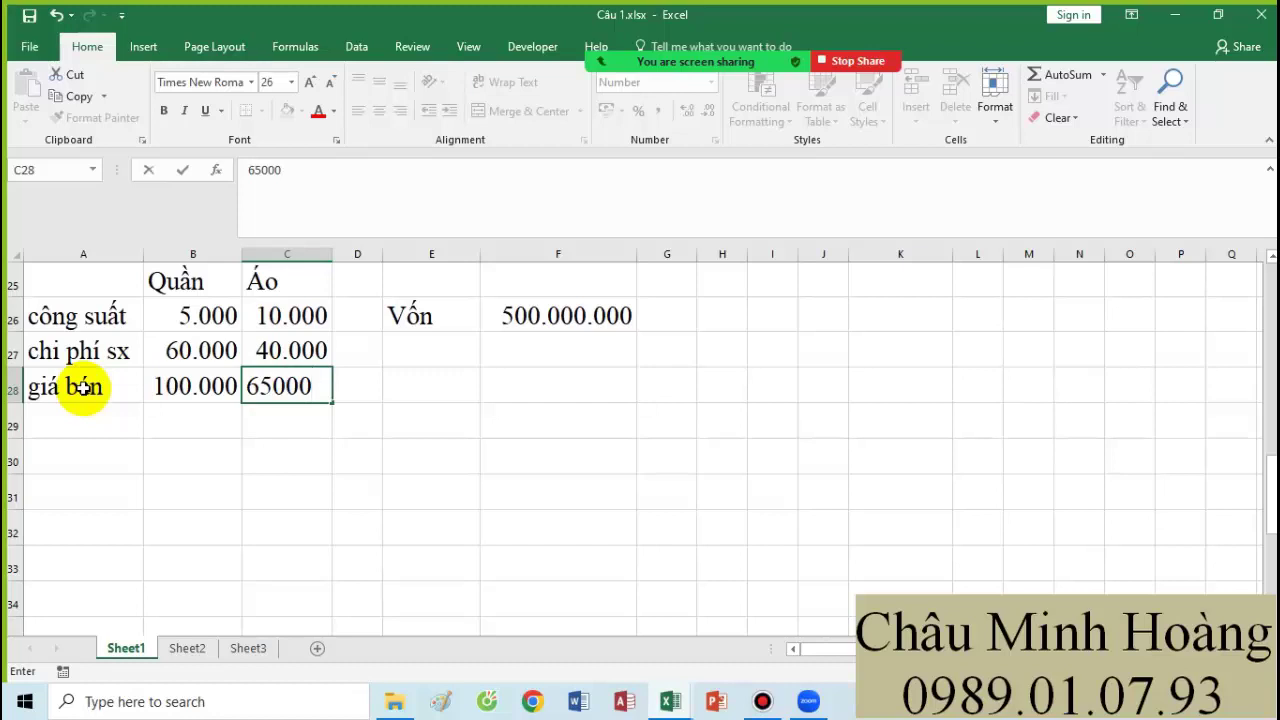
key(Return)
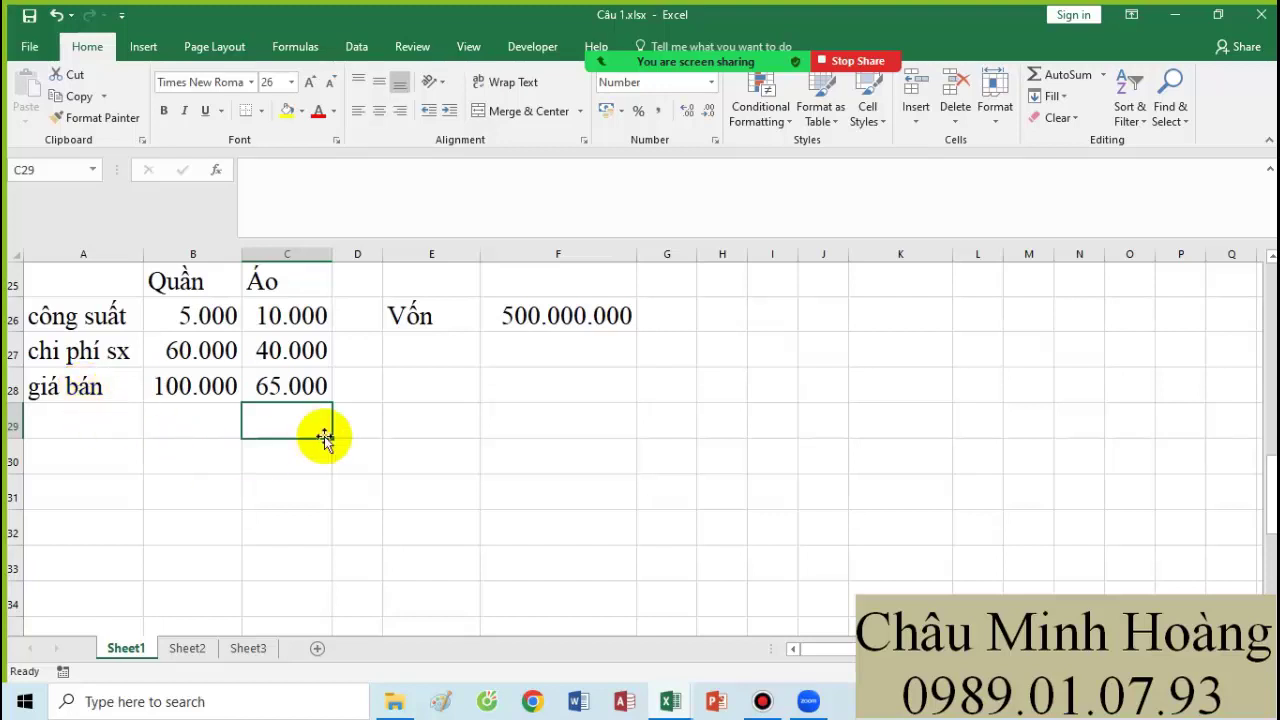
Review the data table against the written steps and check which quantities the problem asks for.
scroll(325, 432, up, 1)
drag(107, 397, 586, 491)
scroll(479, 434, up, 1)
scroll(479, 434, up, 4)
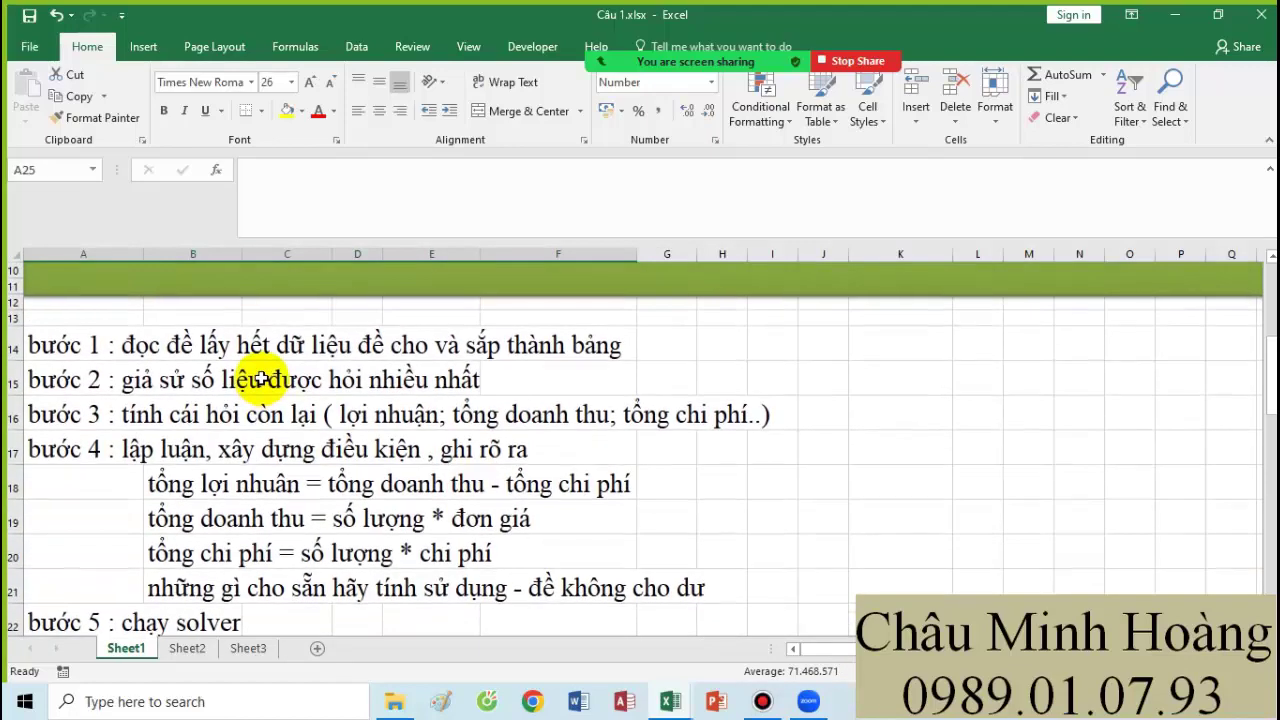
scroll(240, 378, down, 2)
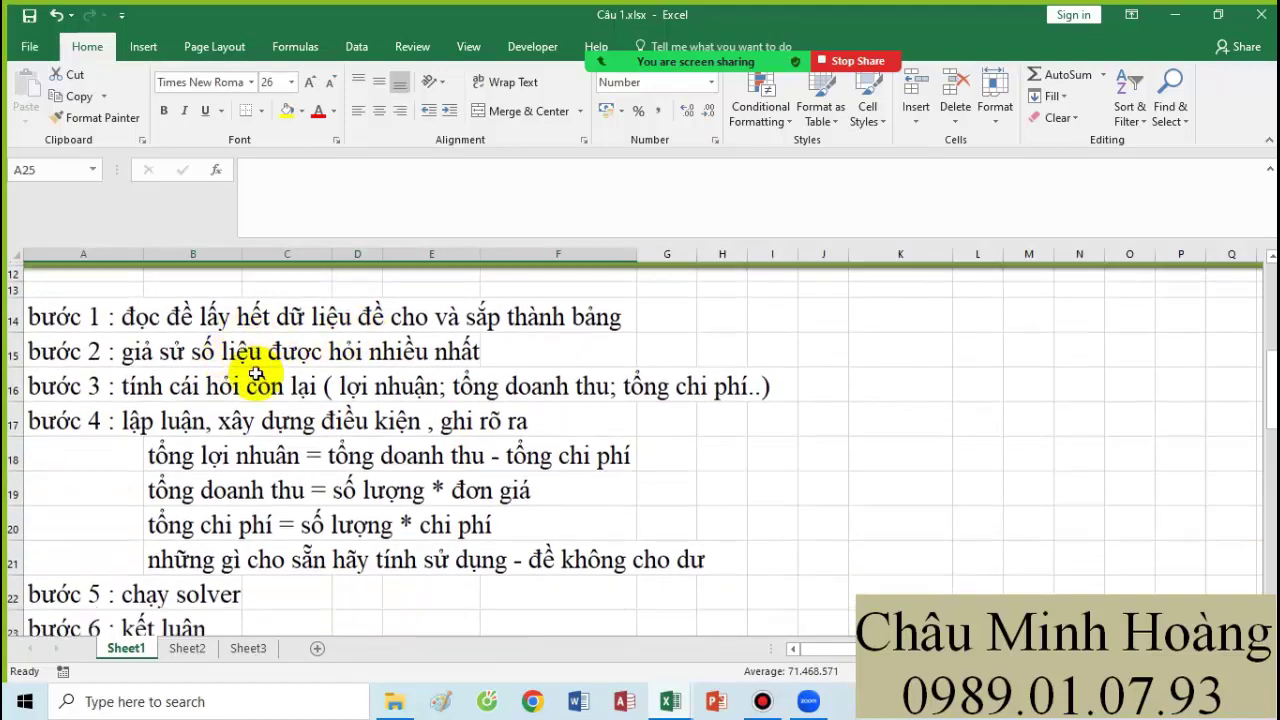
scroll(290, 368, up, 4)
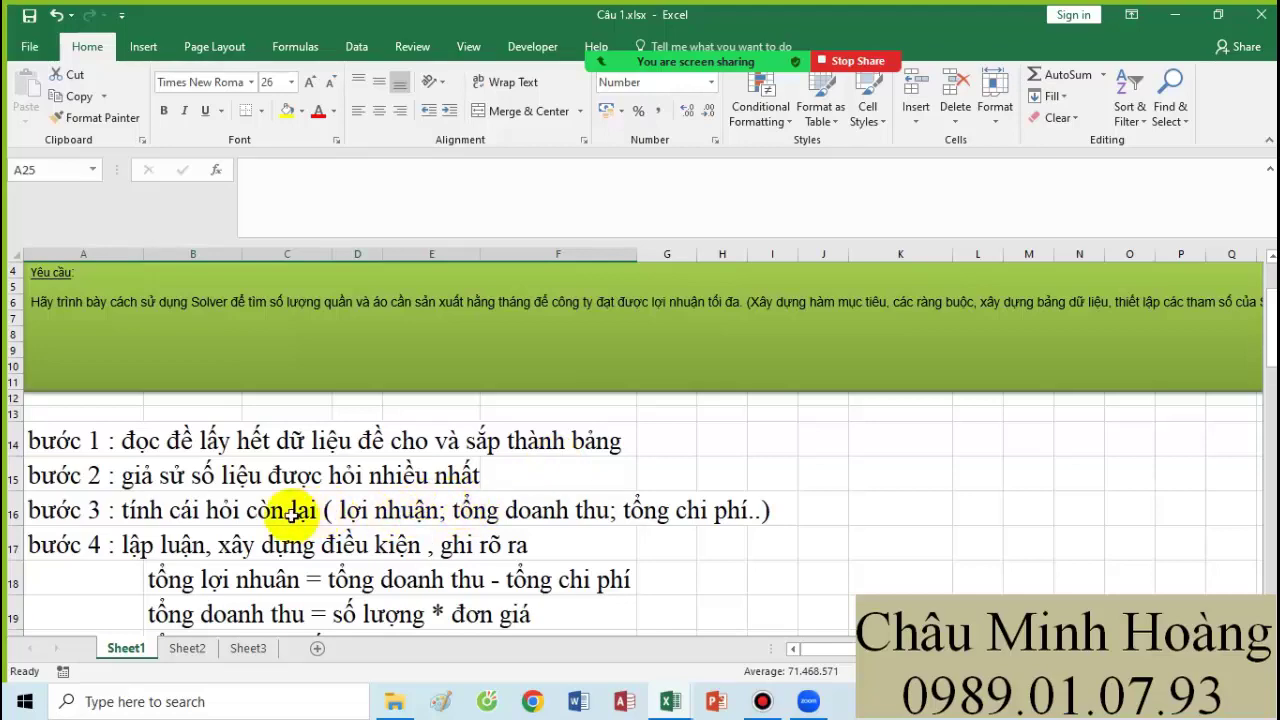
scroll(473, 318, down, 1)
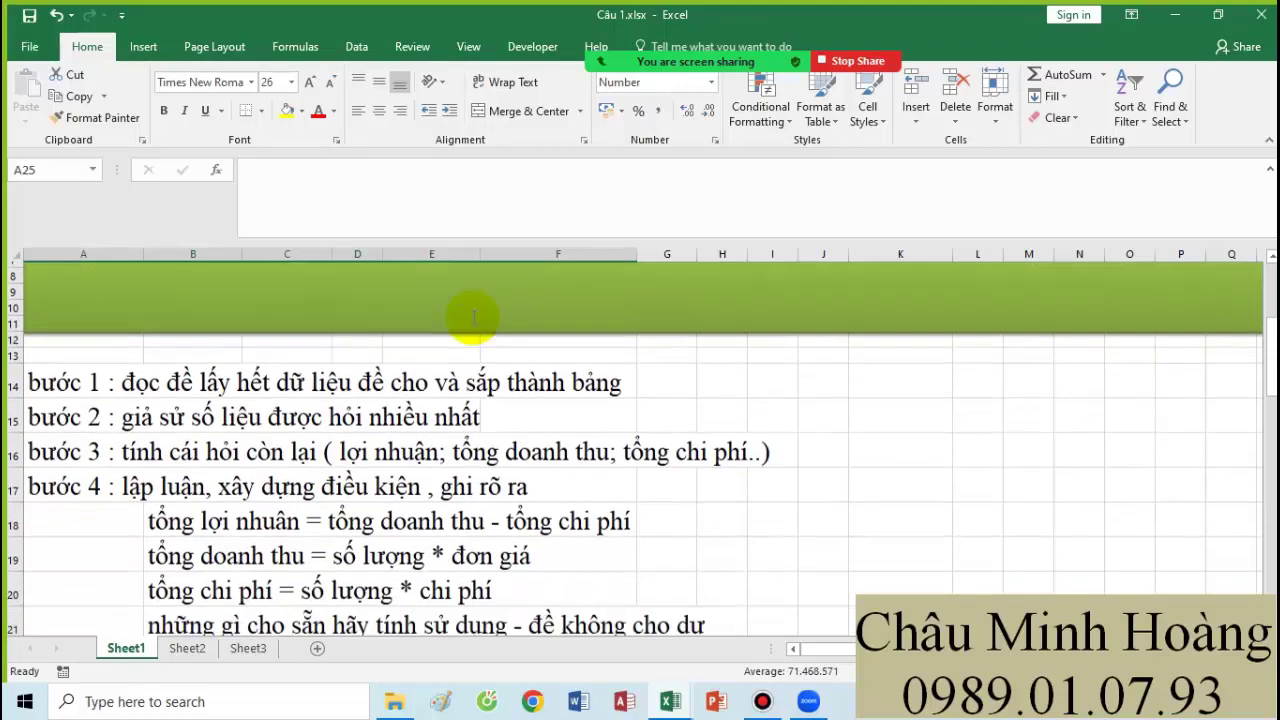
scroll(473, 318, down, 5)
Label A29 "số lượng sản xuất" and widen column A just enough to fit the label.
click(120, 524)
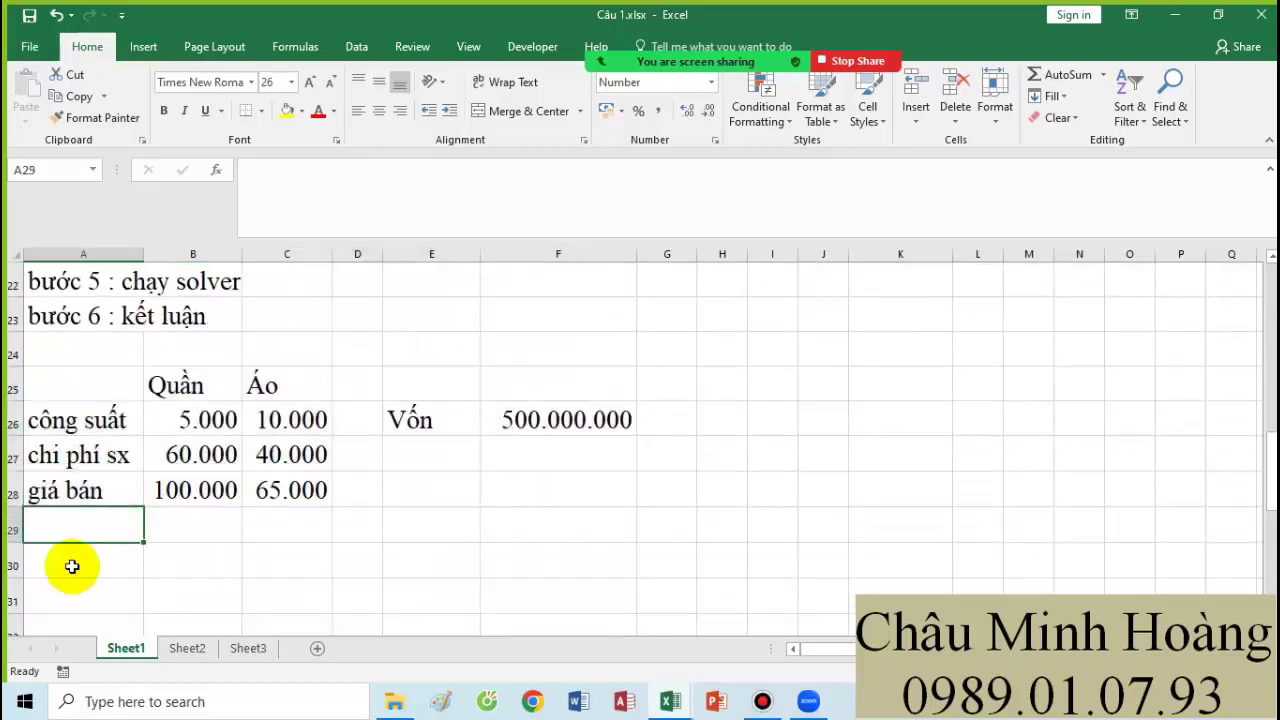
text(số lượng sản xuất)
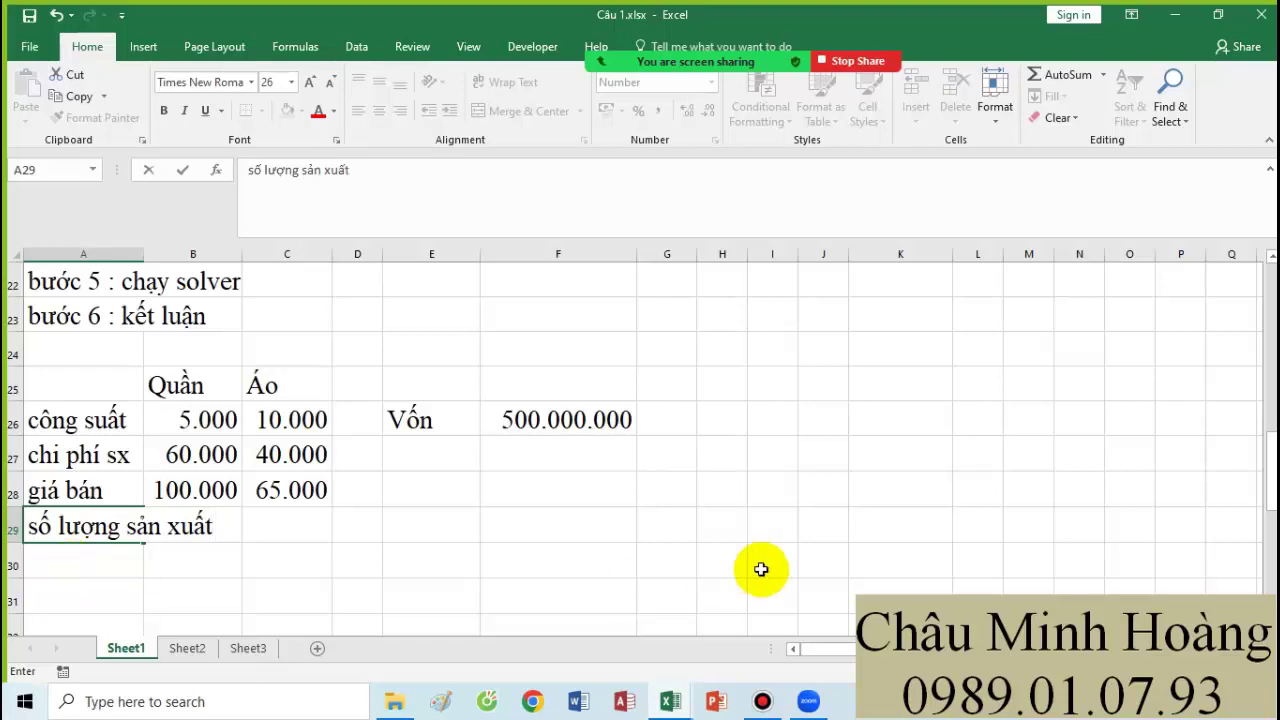
click(737, 592)
double_click(143, 254)
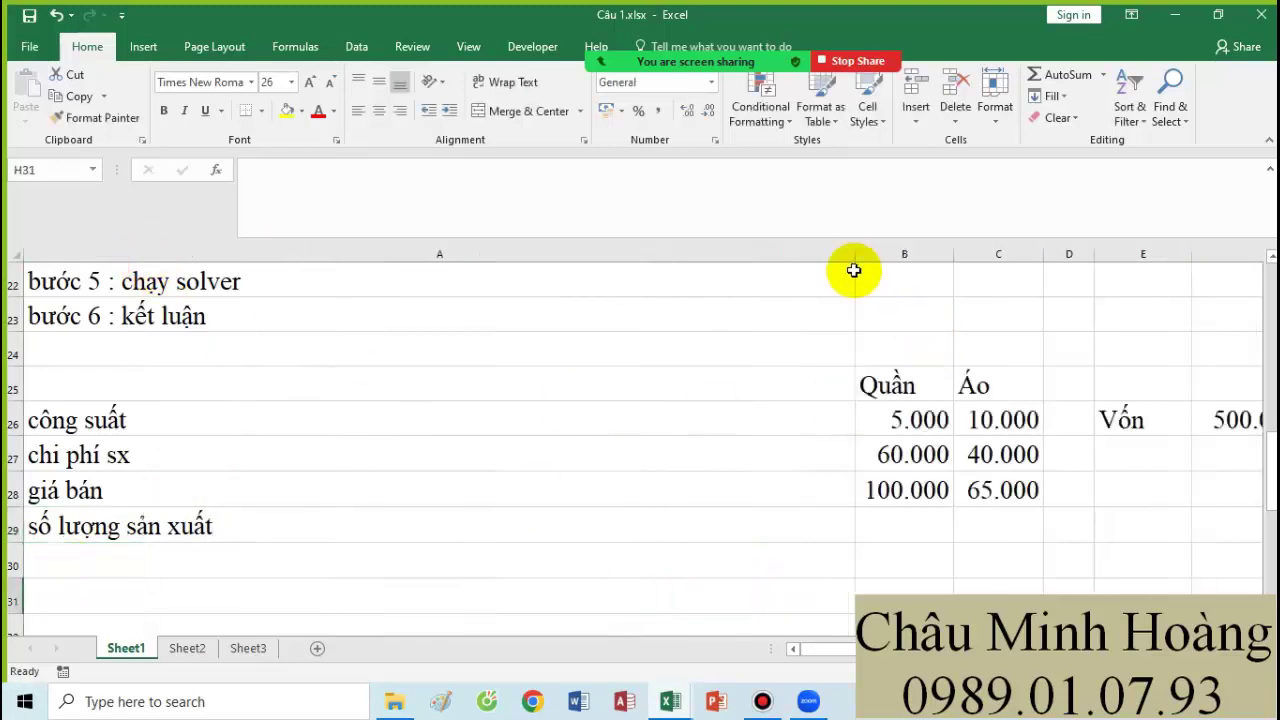
drag(853, 254, 257, 259)
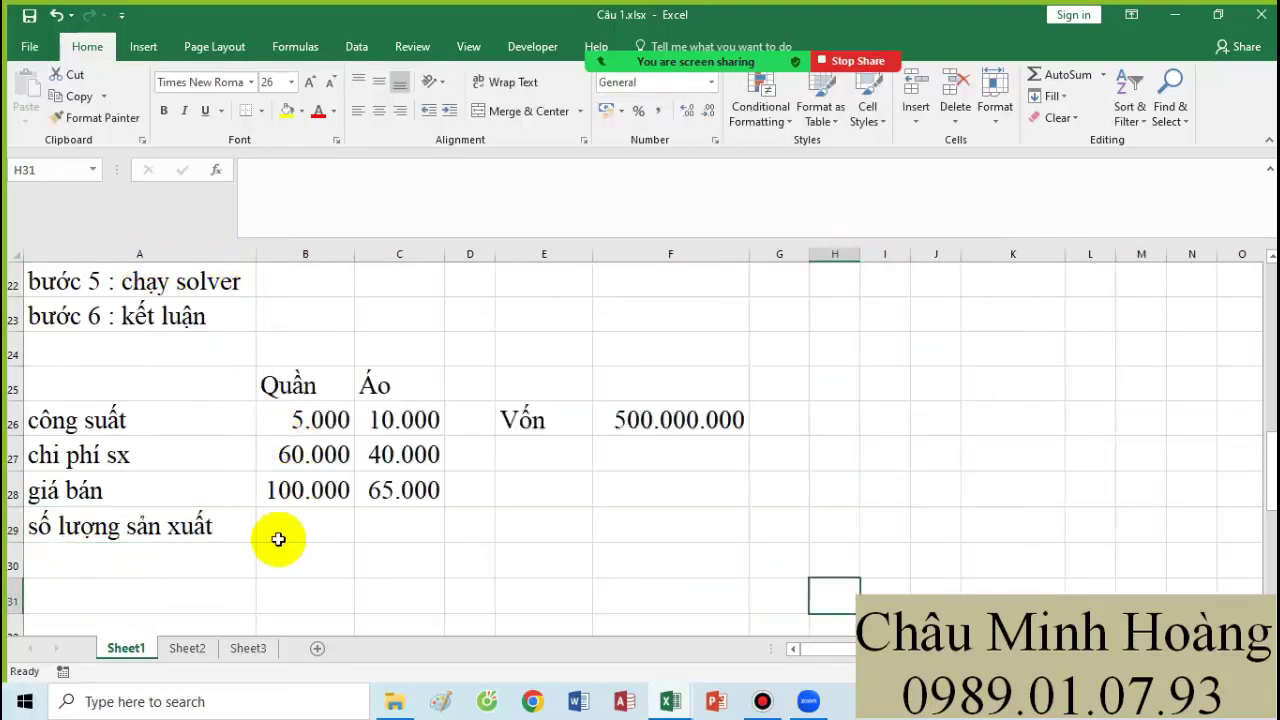
Enter an assumed production quantity of 1 for both Quần in B29 and Áo in C29.
click(280, 537)
text(1)
key(Tab)
text(1)
key(Tab)
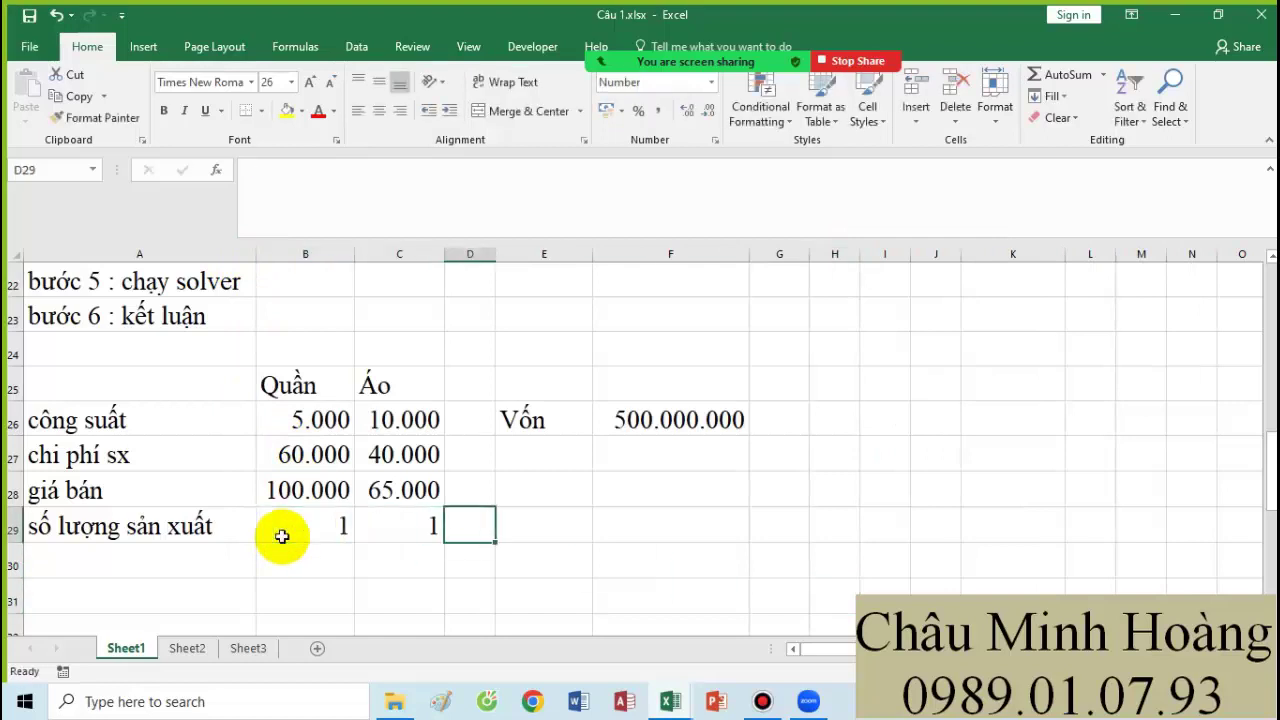
Highlight the assumed quantities in B29:C29 with a yellow fill.
drag(282, 537, 366, 526)
click(287, 111)
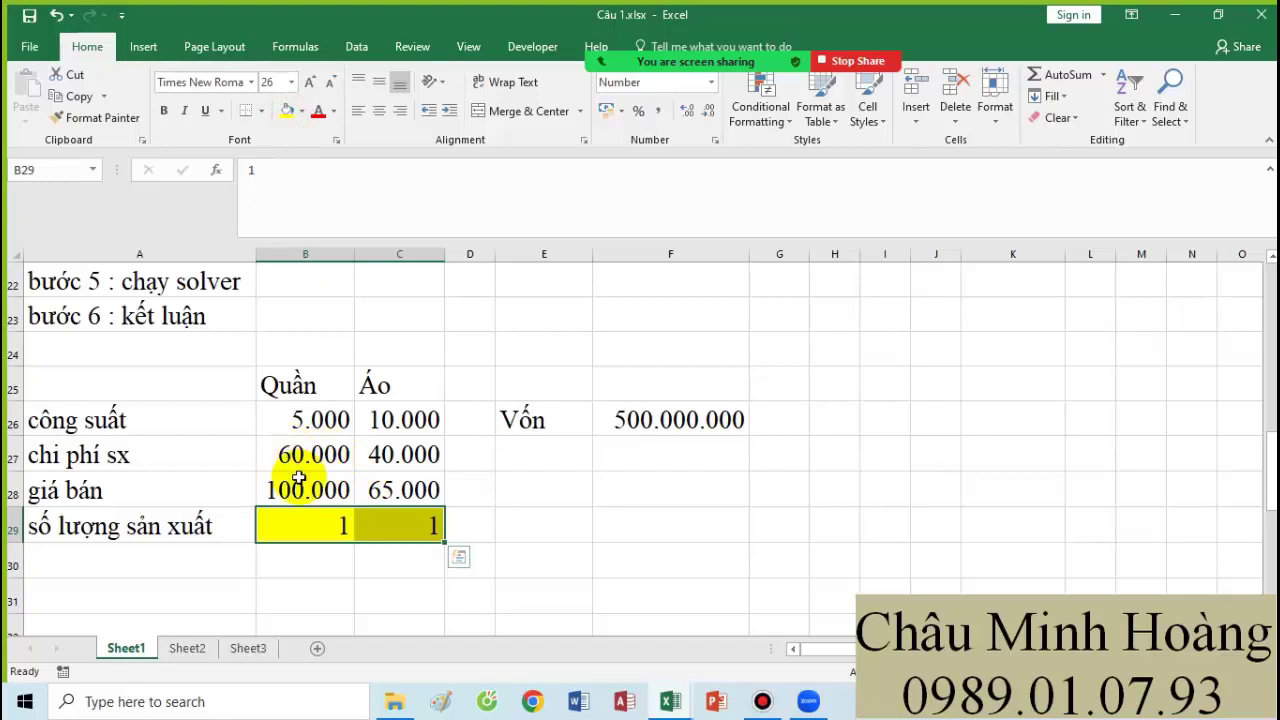
click(624, 477)
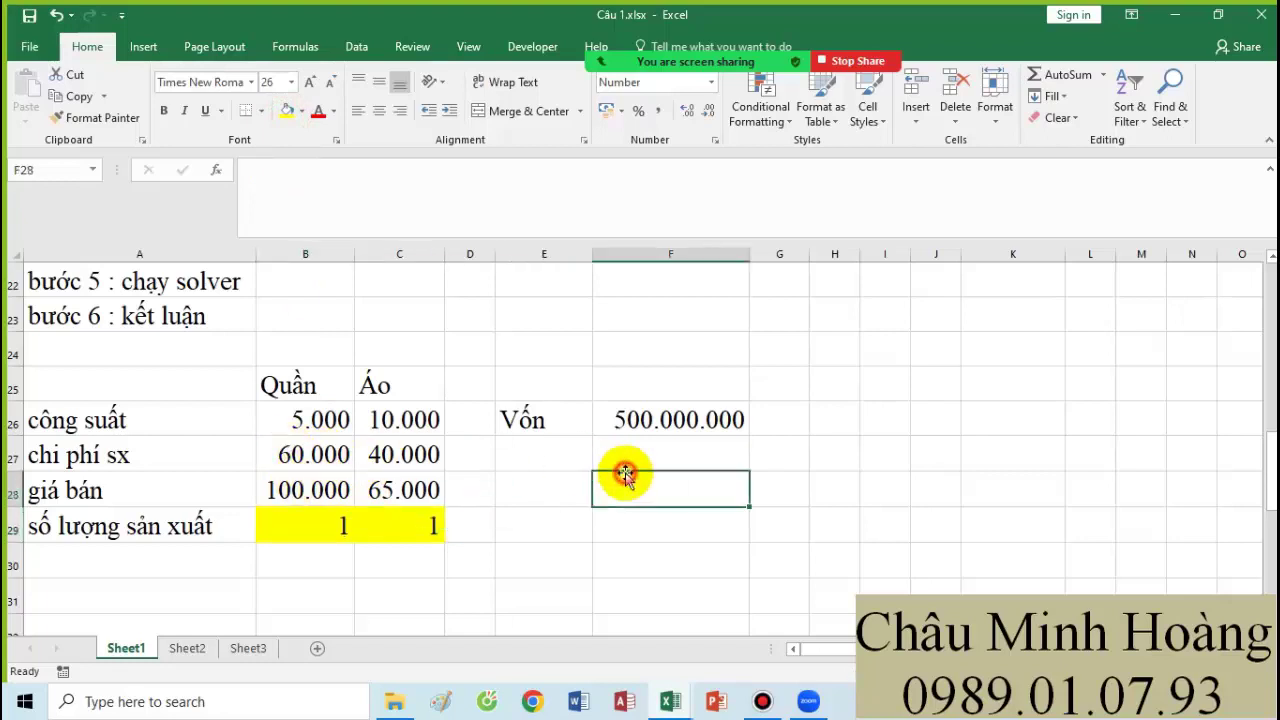
click(558, 477)
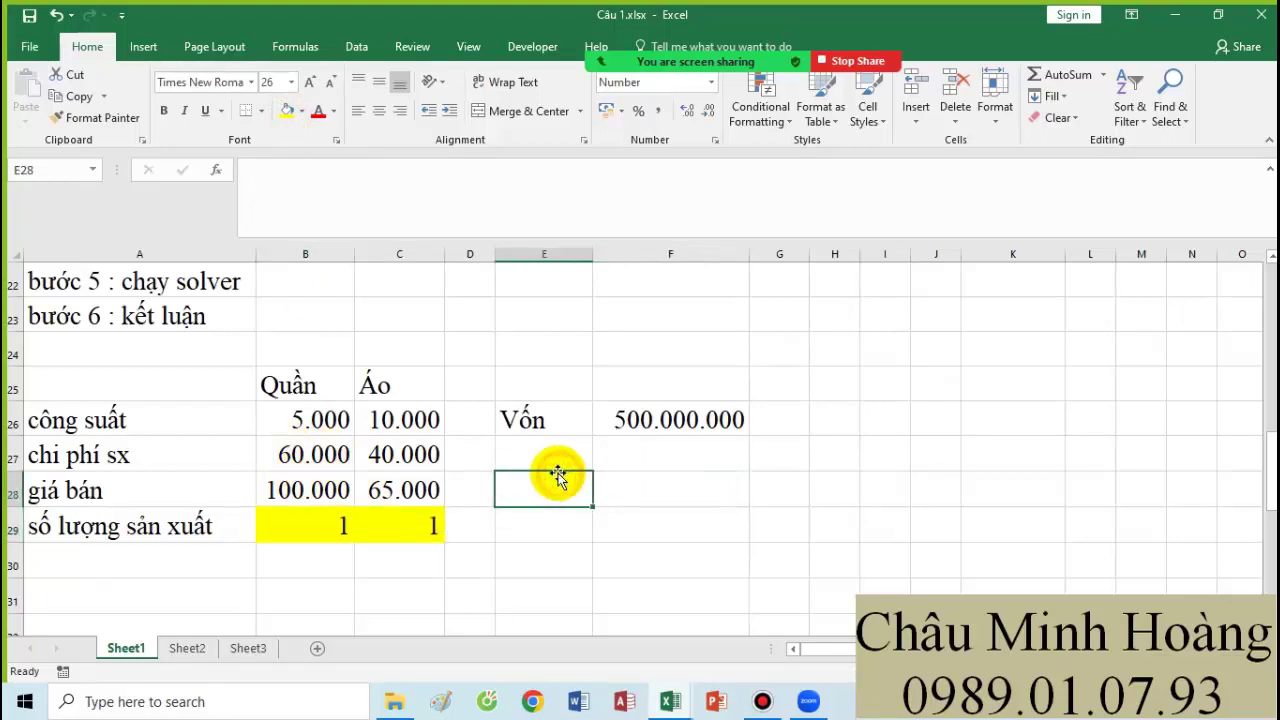
Label E27 "tổng doanh thu" and E28 "tổng chi phí" below Vốn.
click(552, 462)
scroll(466, 457, up, 2)
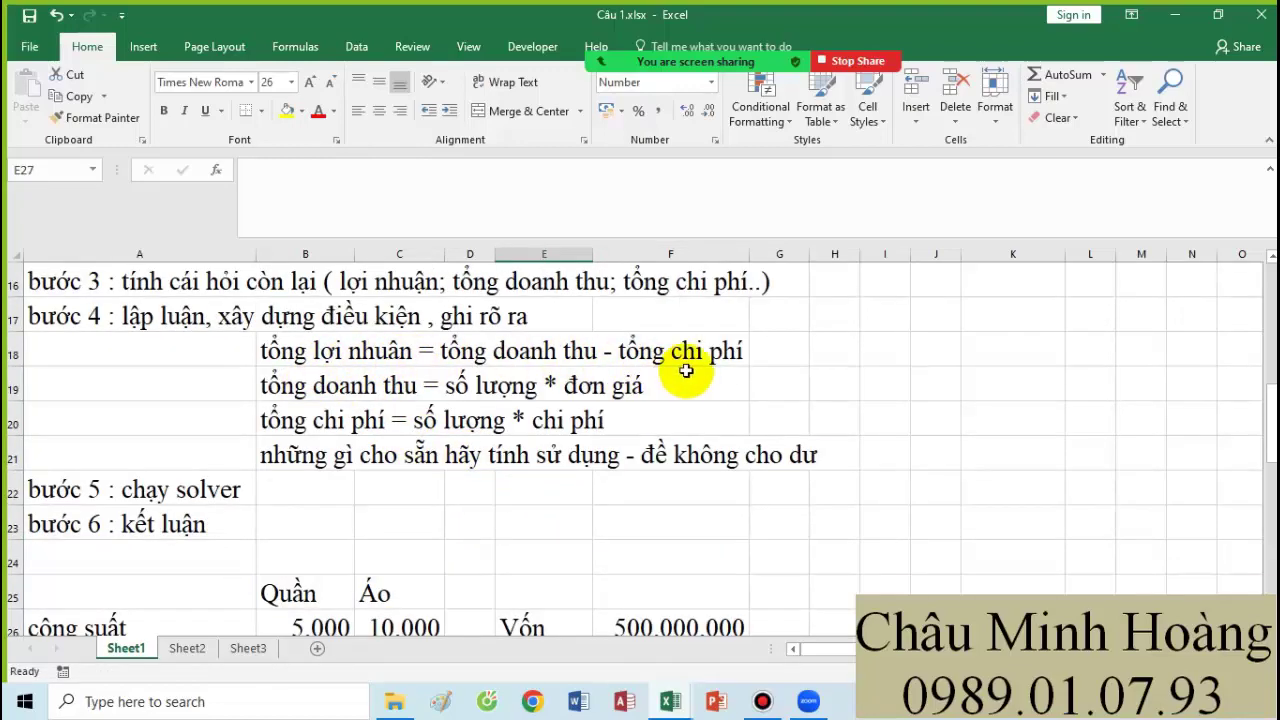
scroll(686, 466, down, 2)
text(tôn)
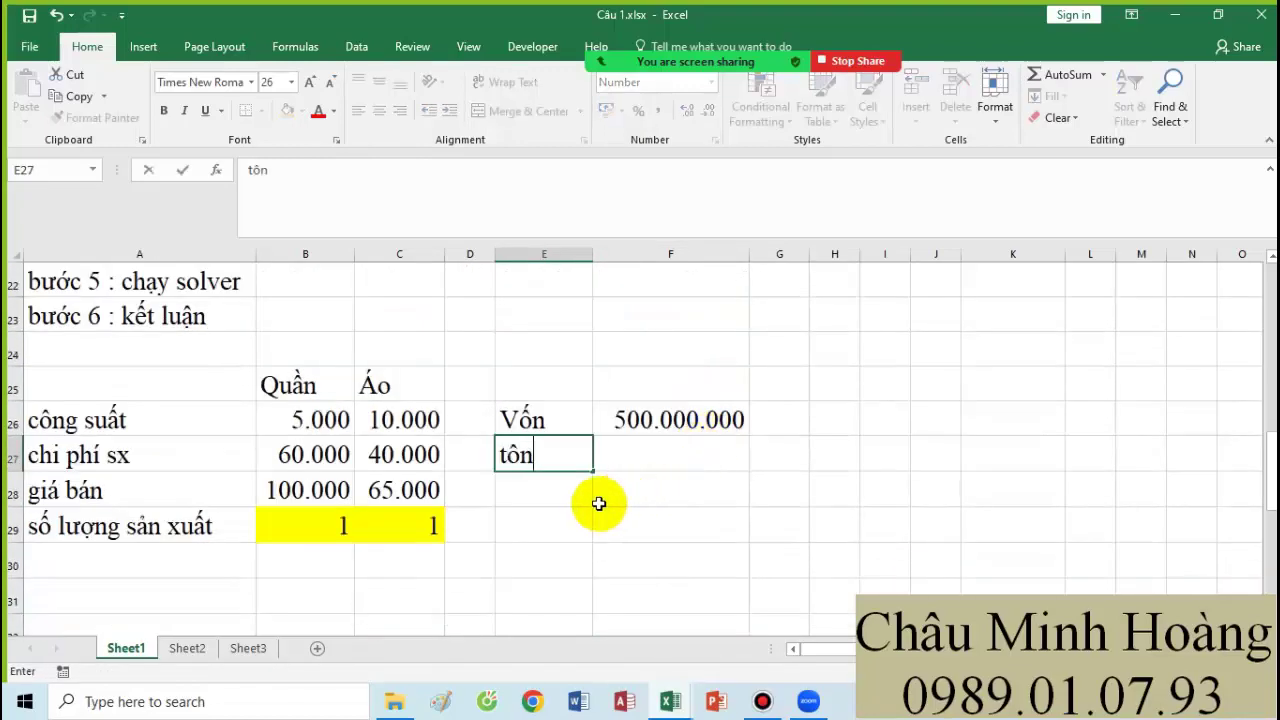
text(g doanh thu)
key(Return)
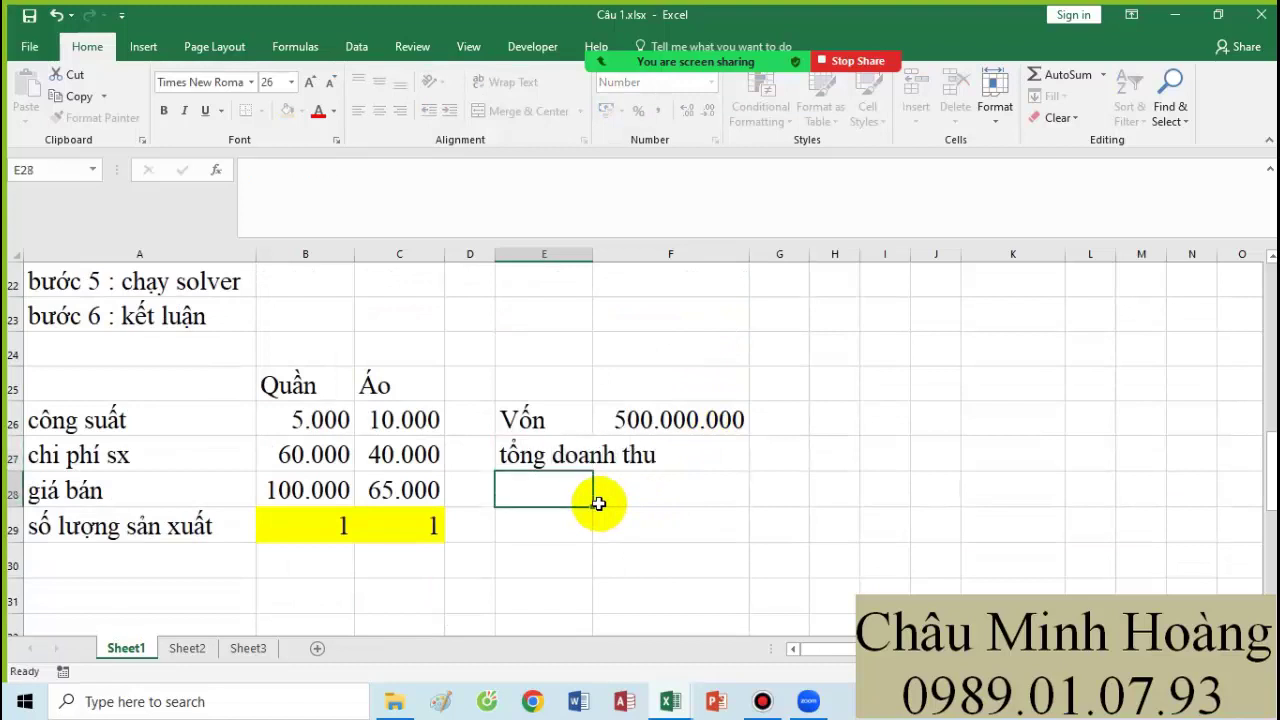
text(tổng chi phi)
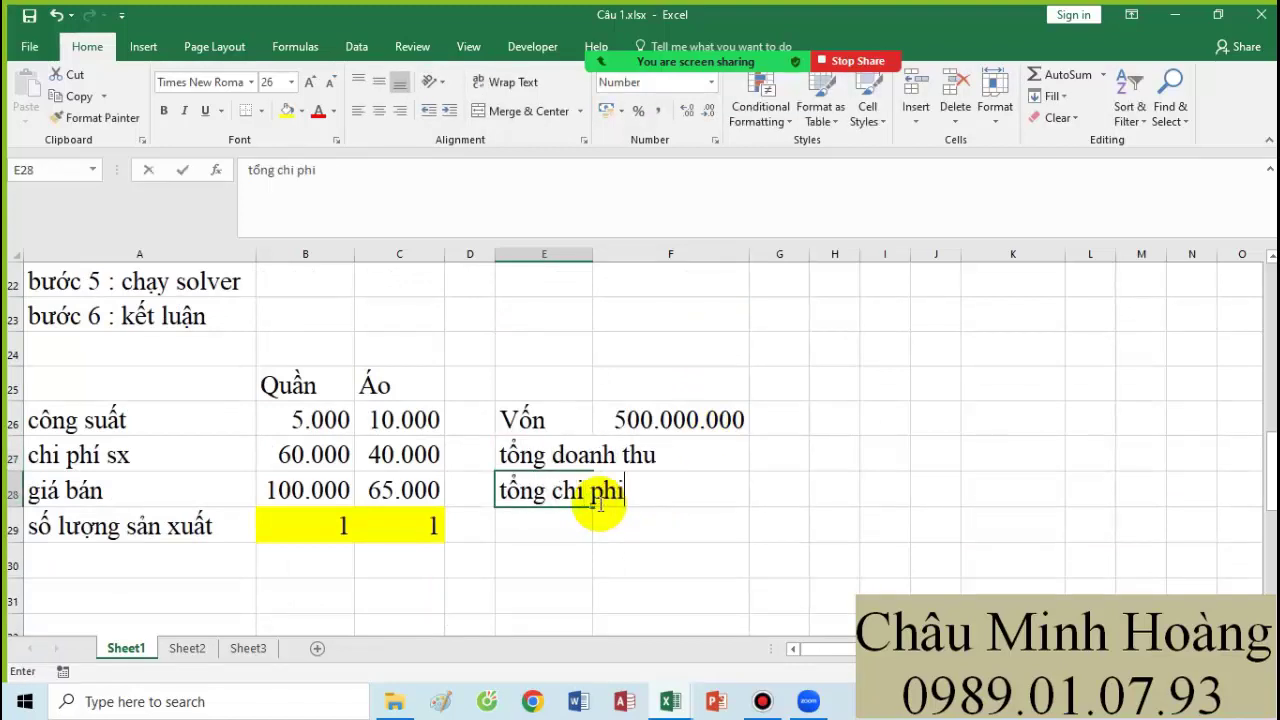
text(s)
key(Return)
Widen column E to fit its labels and label E29 "lợi nhuận".
drag(586, 258, 709, 258)
text(lo)
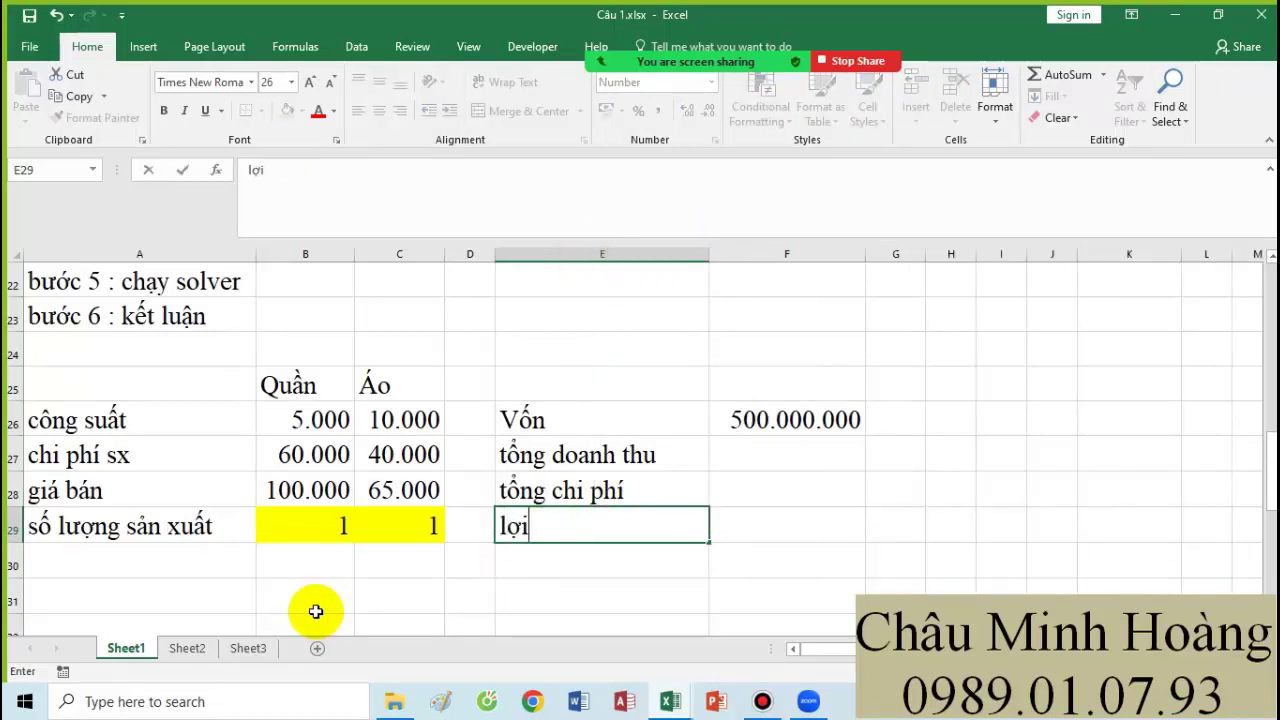
text(j)
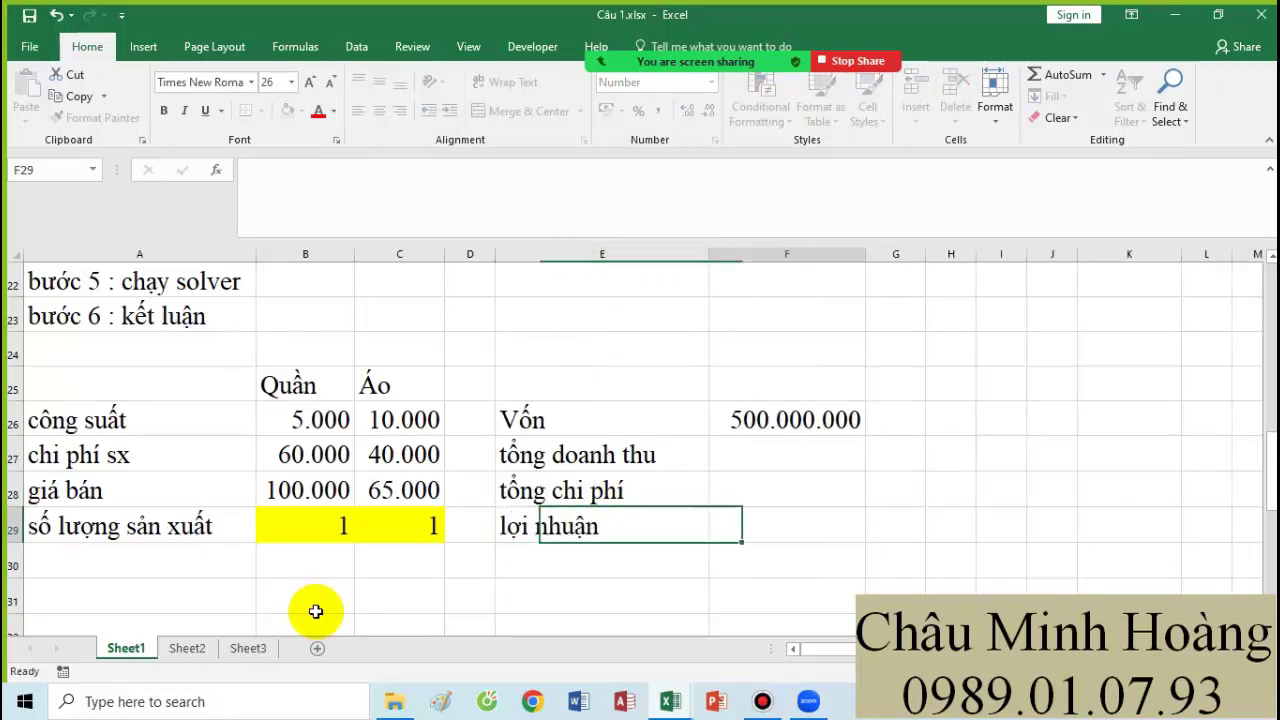
key(Tab)
Calculate tổng doanh thu in F27 with the array formula =SUM($B$29:$C$29*($B$28:$C$28)).
click(757, 441)
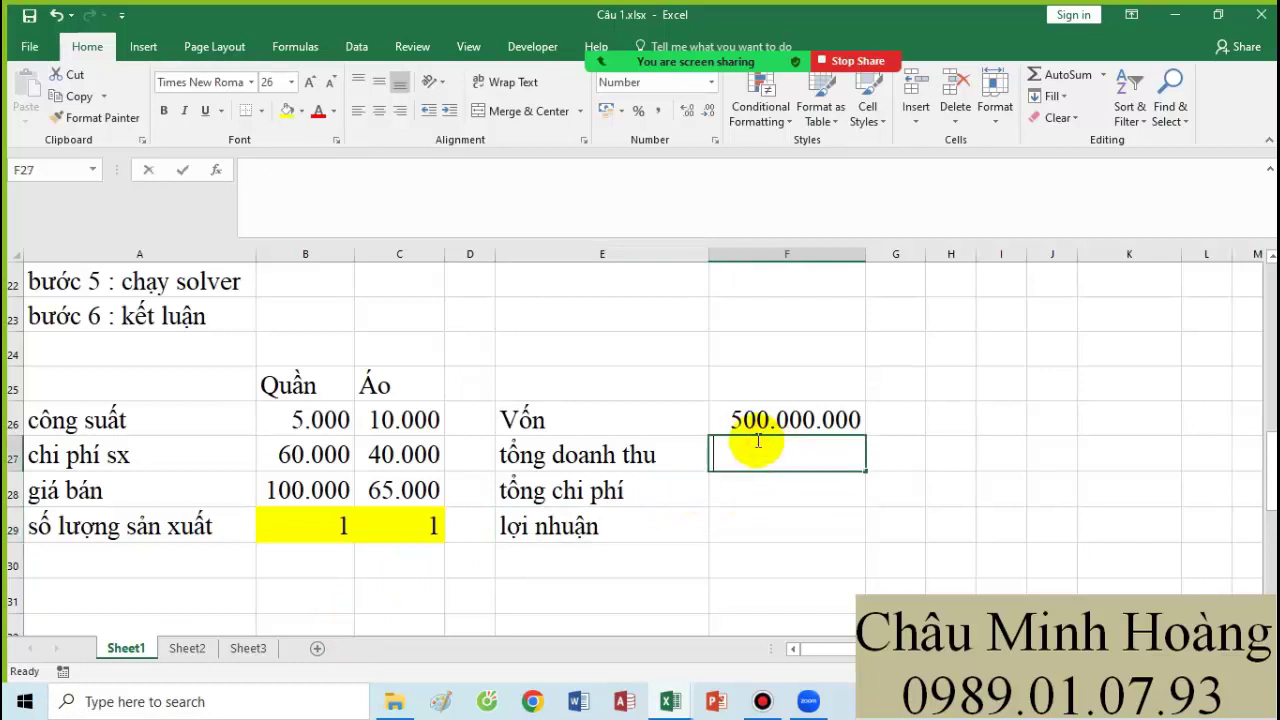
text(=sum()
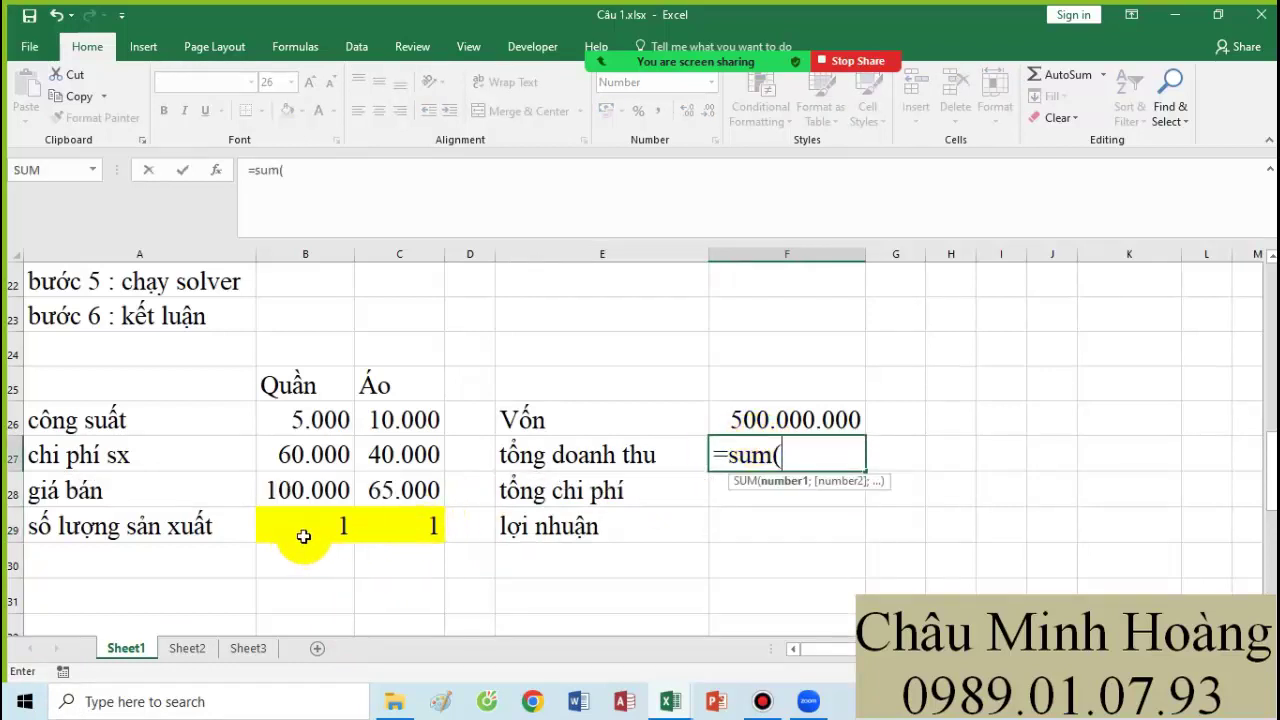
drag(303, 536, 391, 524)
key(F4)
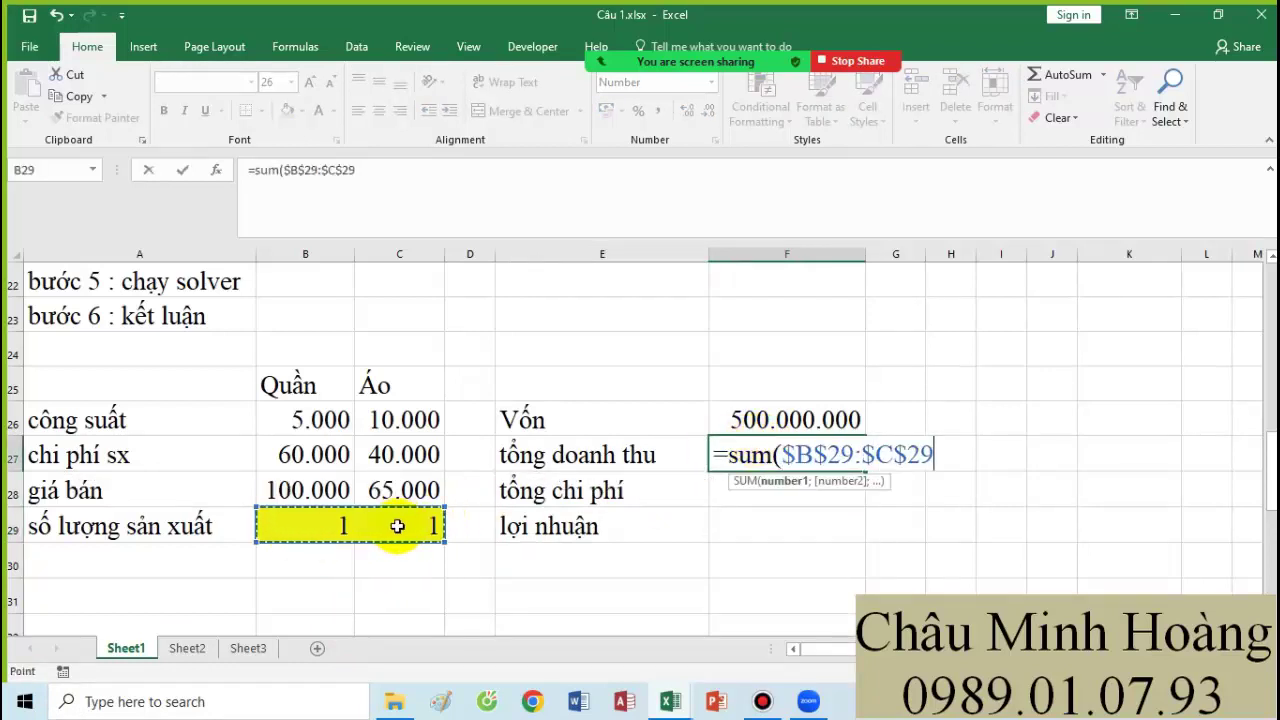
text(*()
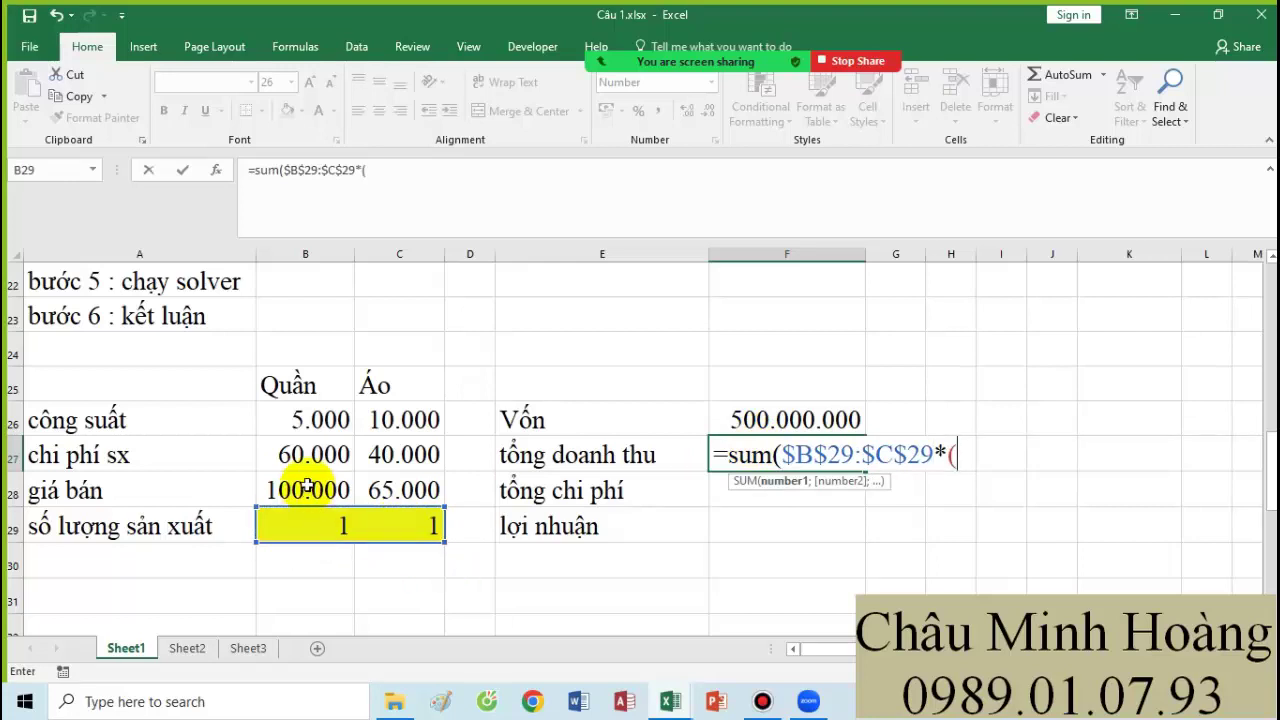
drag(316, 484, 411, 486)
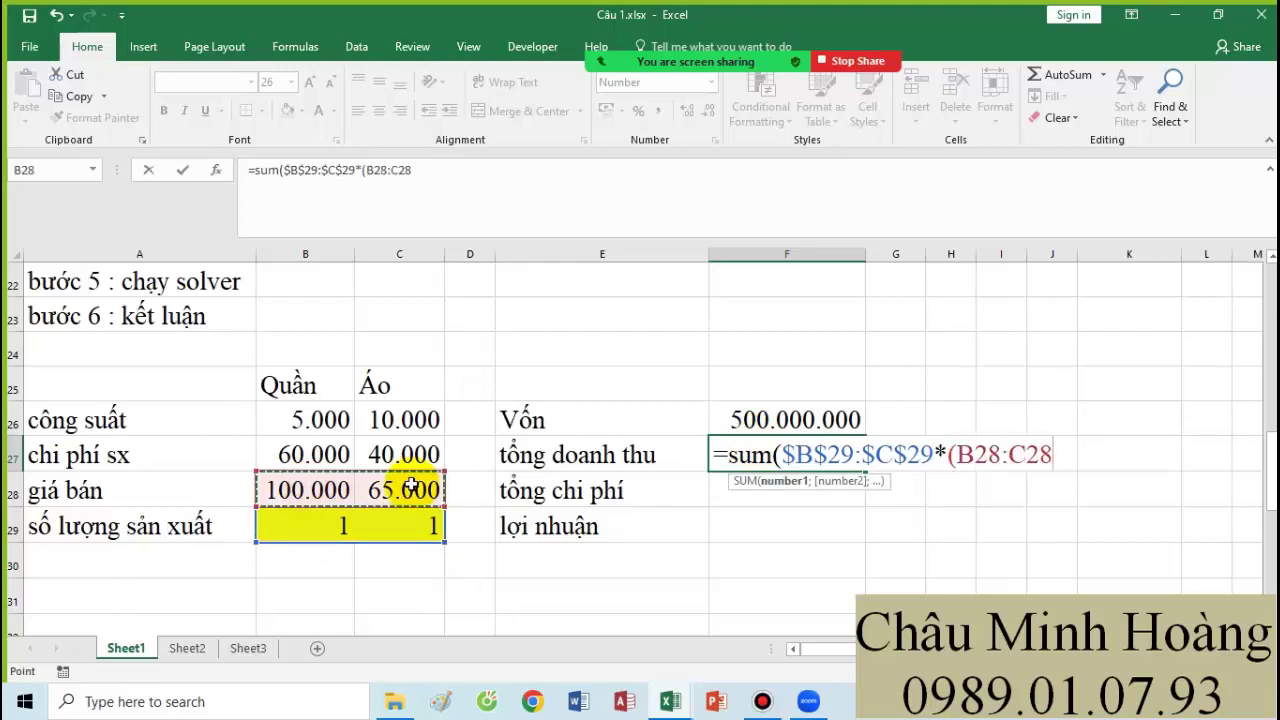
key(F4)
text()))
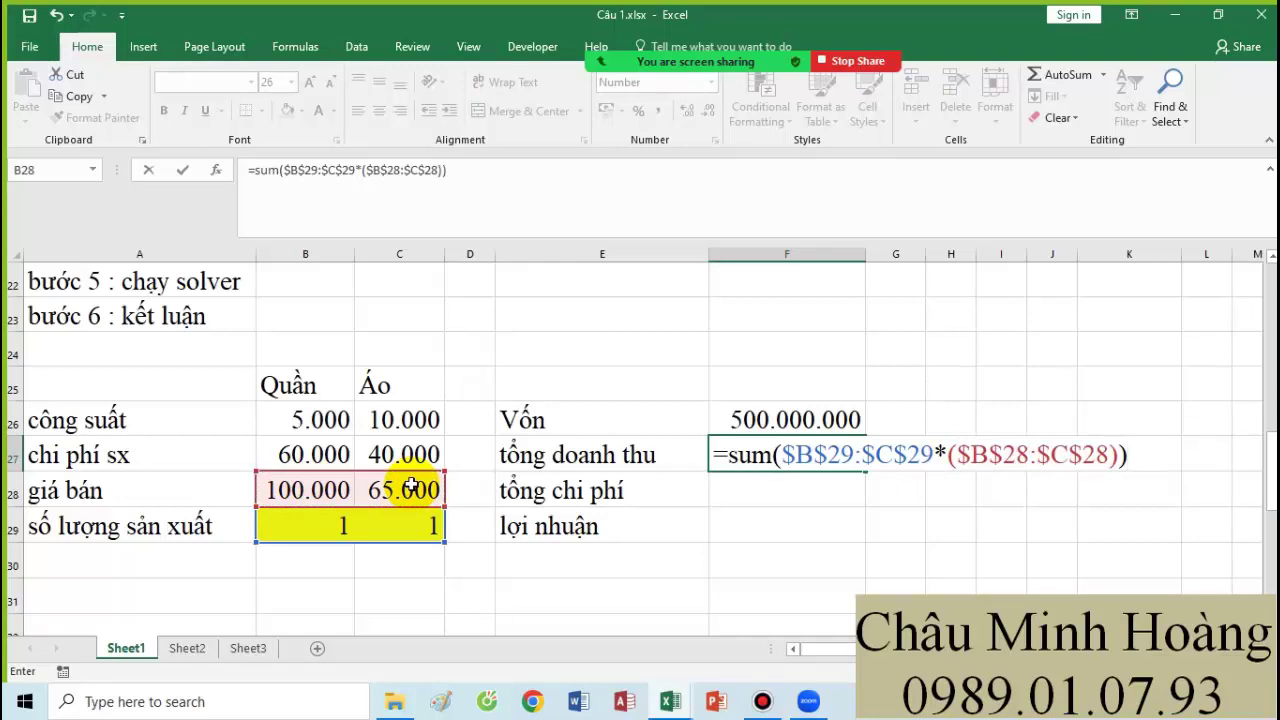
key(Return)
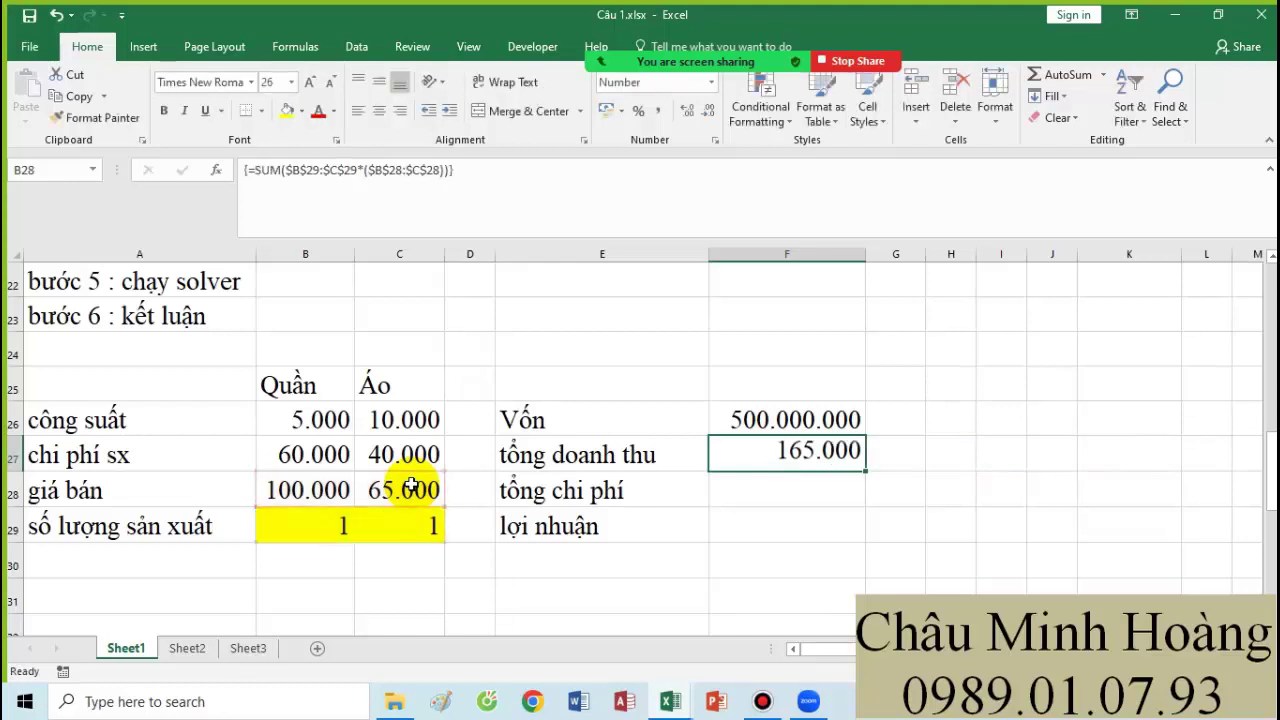
Copy the F27 formula without its equals sign and paste it as text into B23.
double_click(785, 456)
drag(728, 455, 1130, 458)
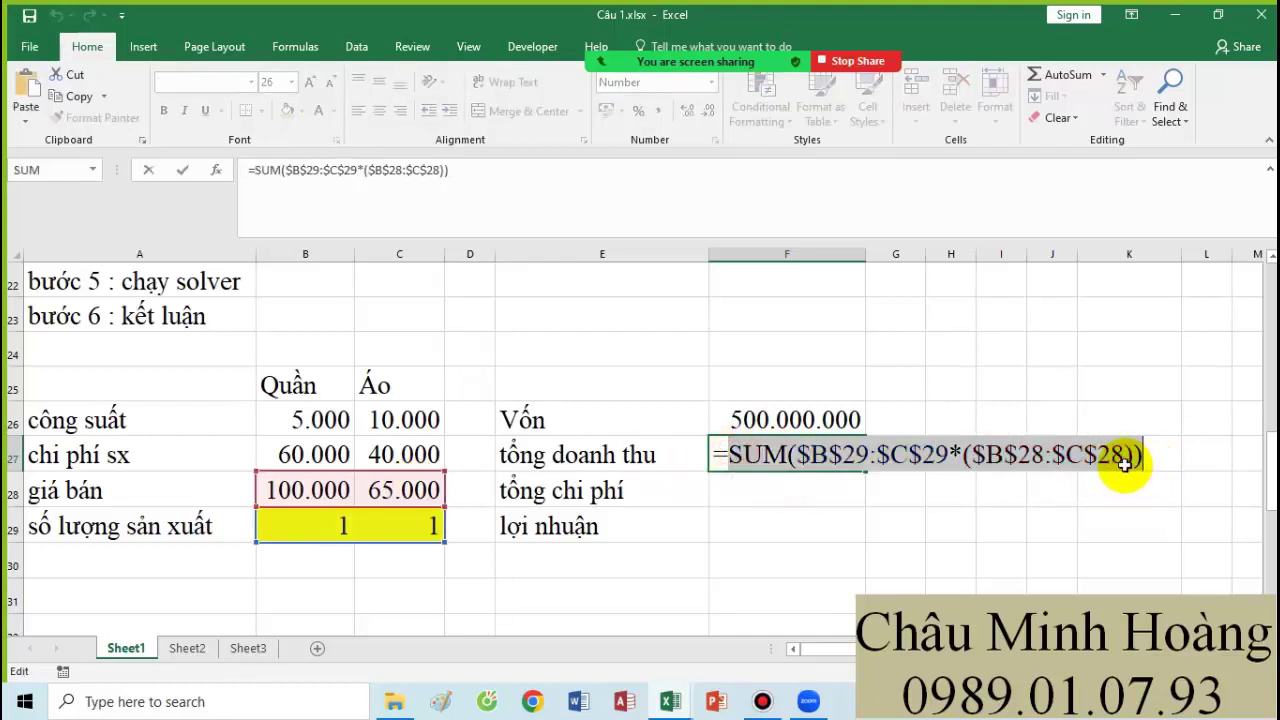
key(ctrl+shift+Return)
click(328, 315)
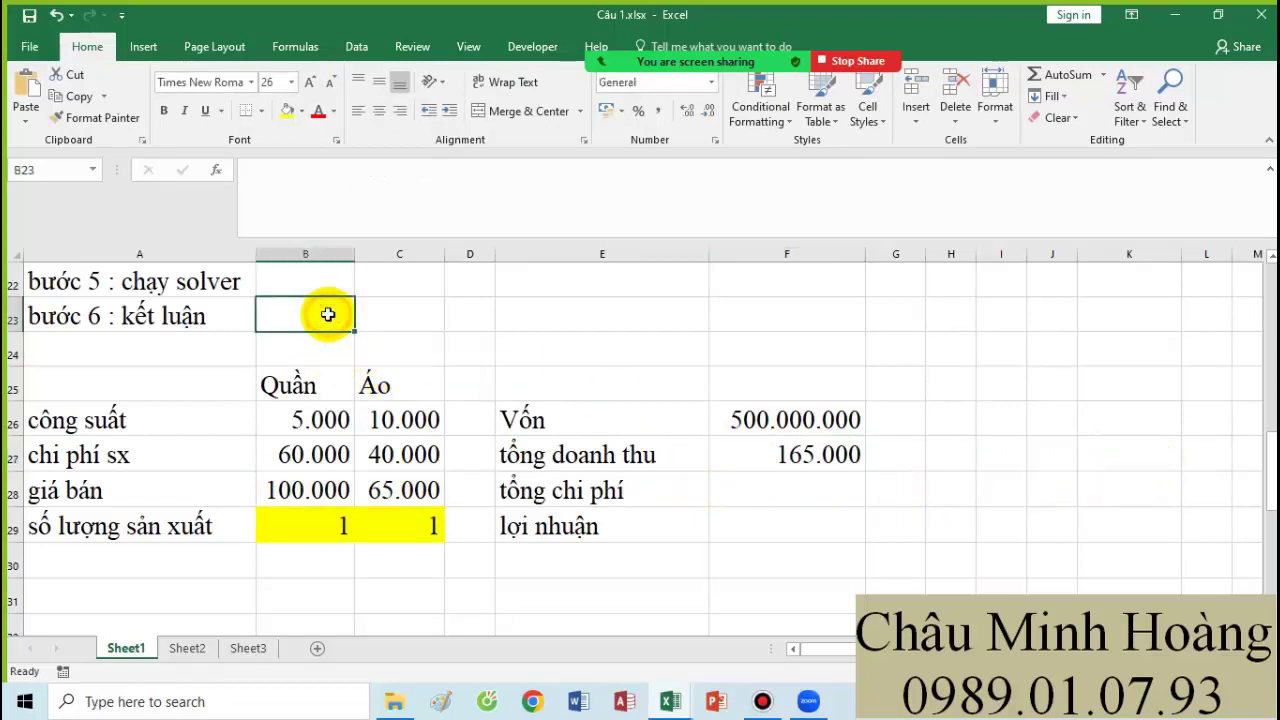
text(SUM($B$29:$C$29*($B$28:$C$28)))
drag(323, 314, 700, 309)
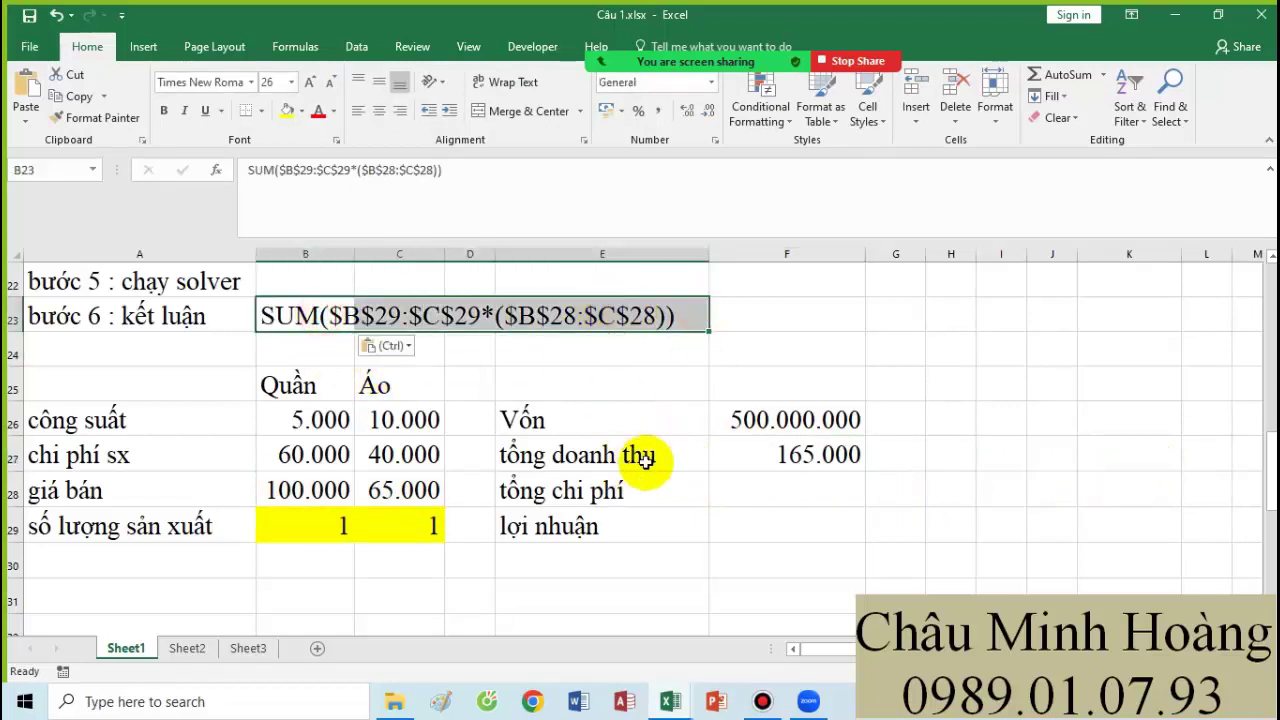
click(792, 462)
Calculate tổng chi phí in F28 with the array formula =SUM($B$29:$C$29*($B$27:$C$27)).
click(770, 492)
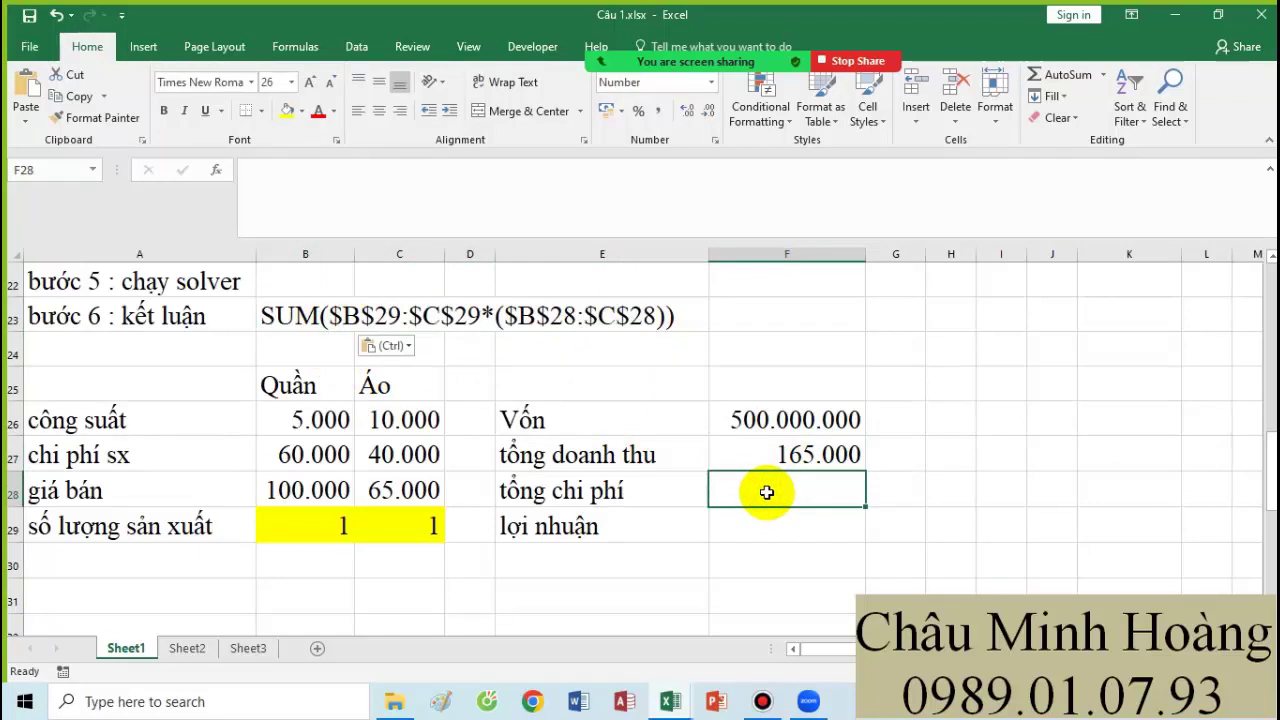
text(=sum()
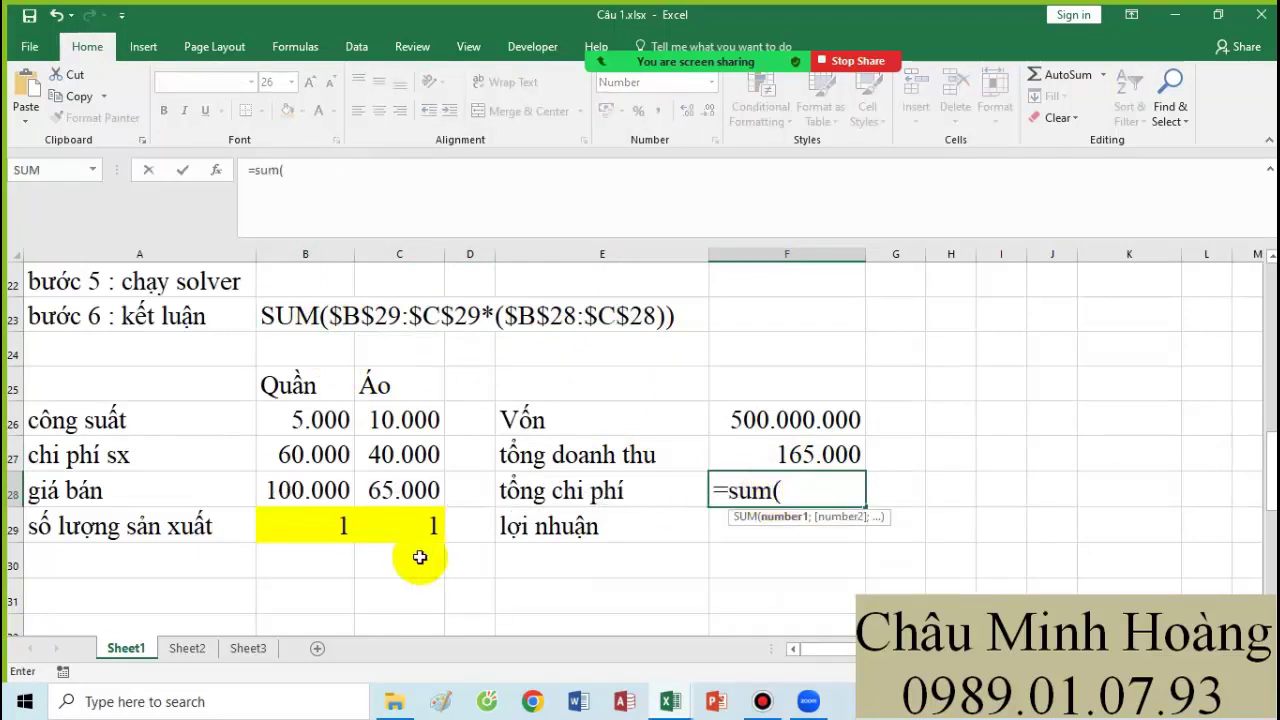
drag(357, 536, 400, 543)
key(F4)
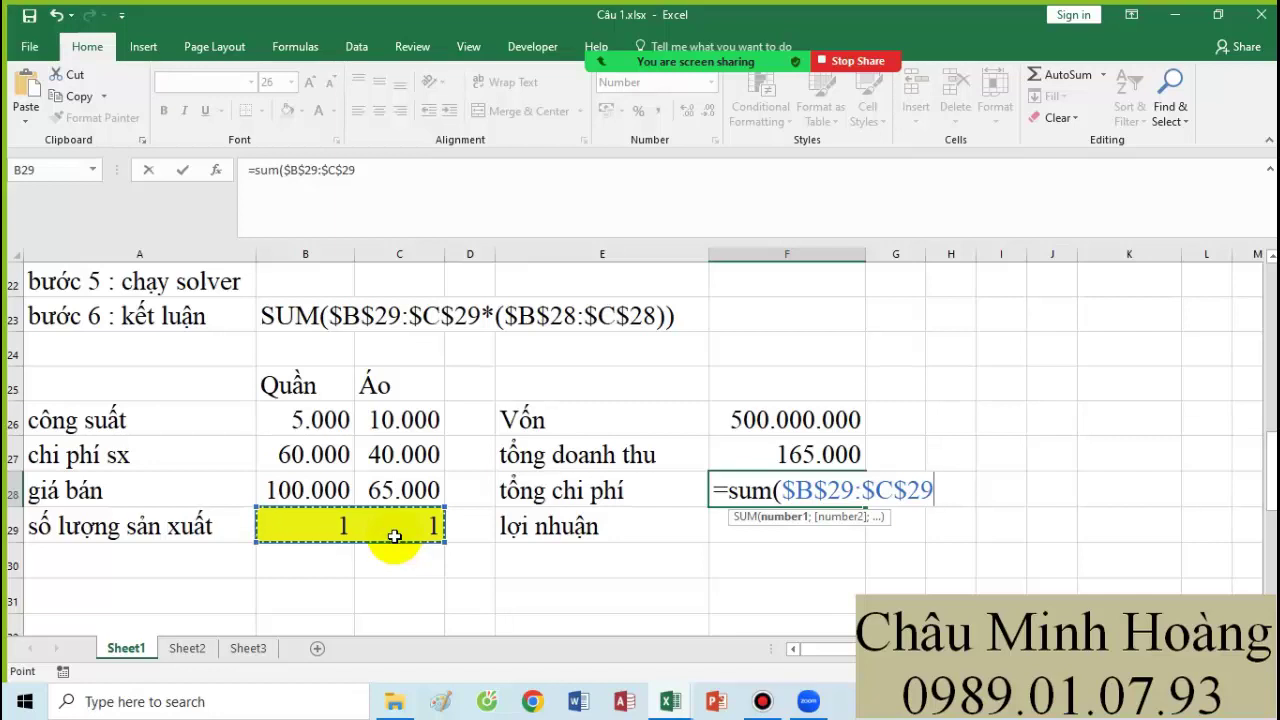
text(*)
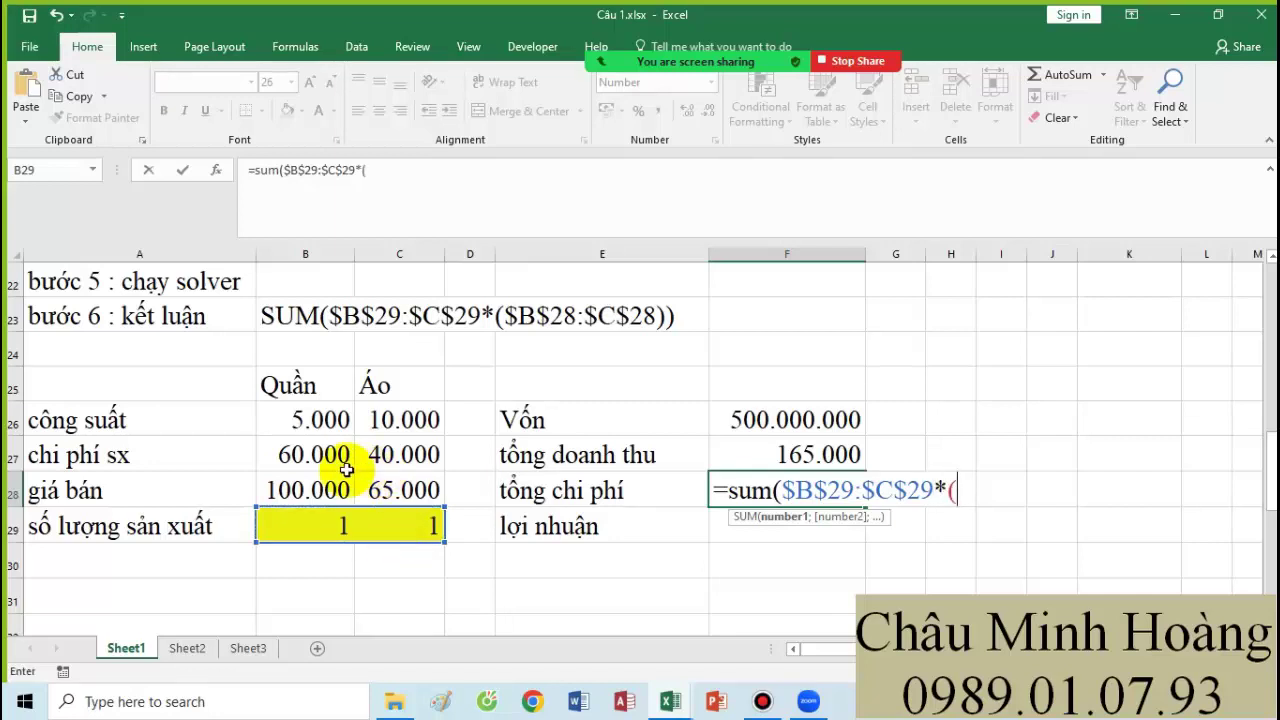
drag(295, 457, 400, 451)
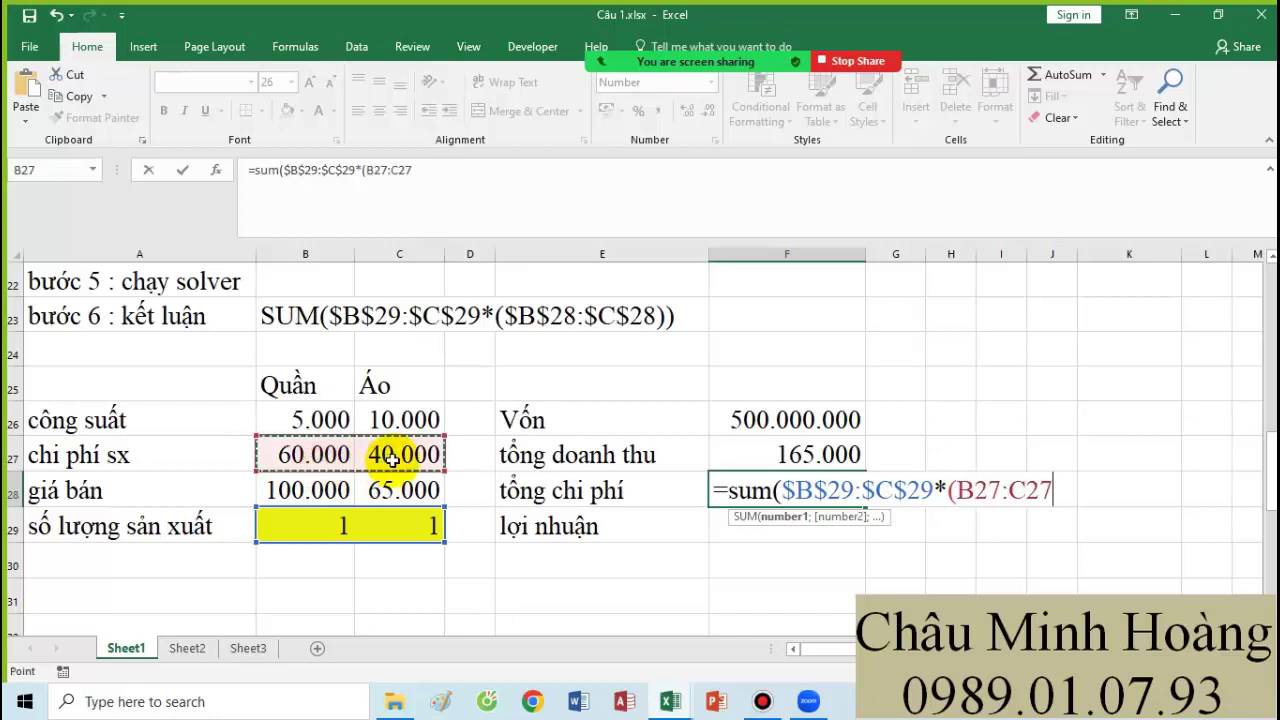
key(F4)
text()))
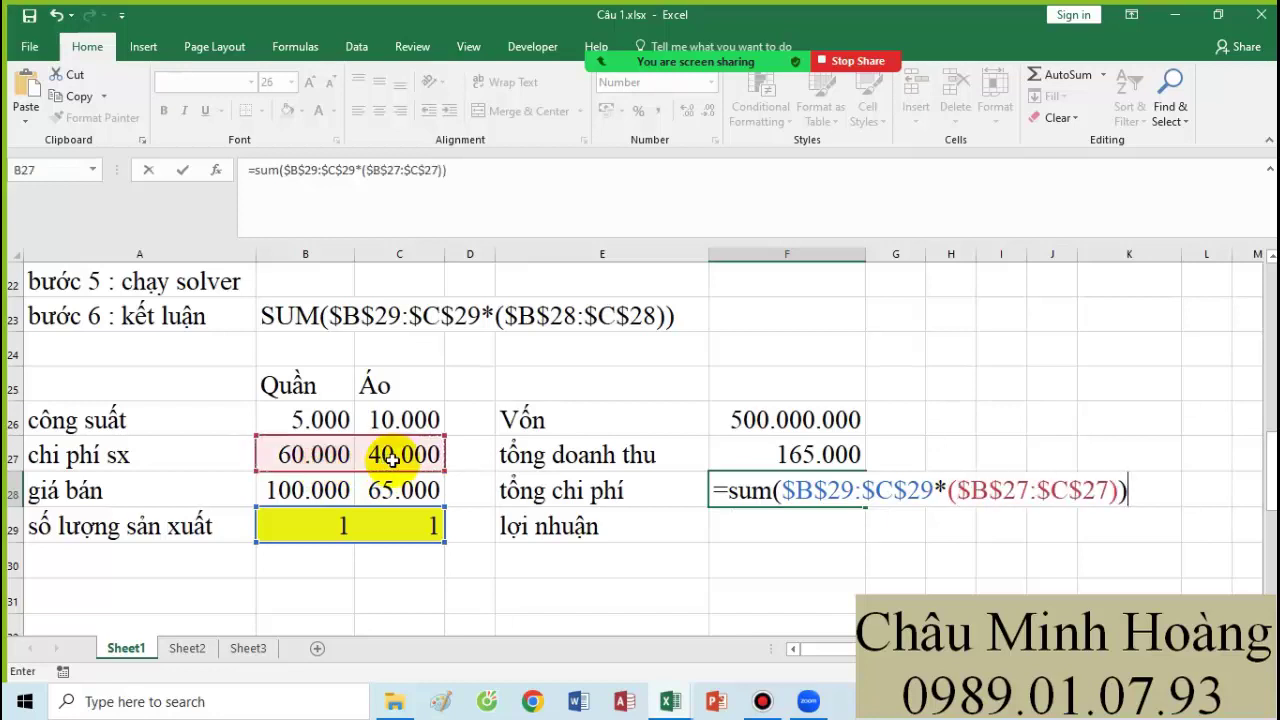
key(Return)
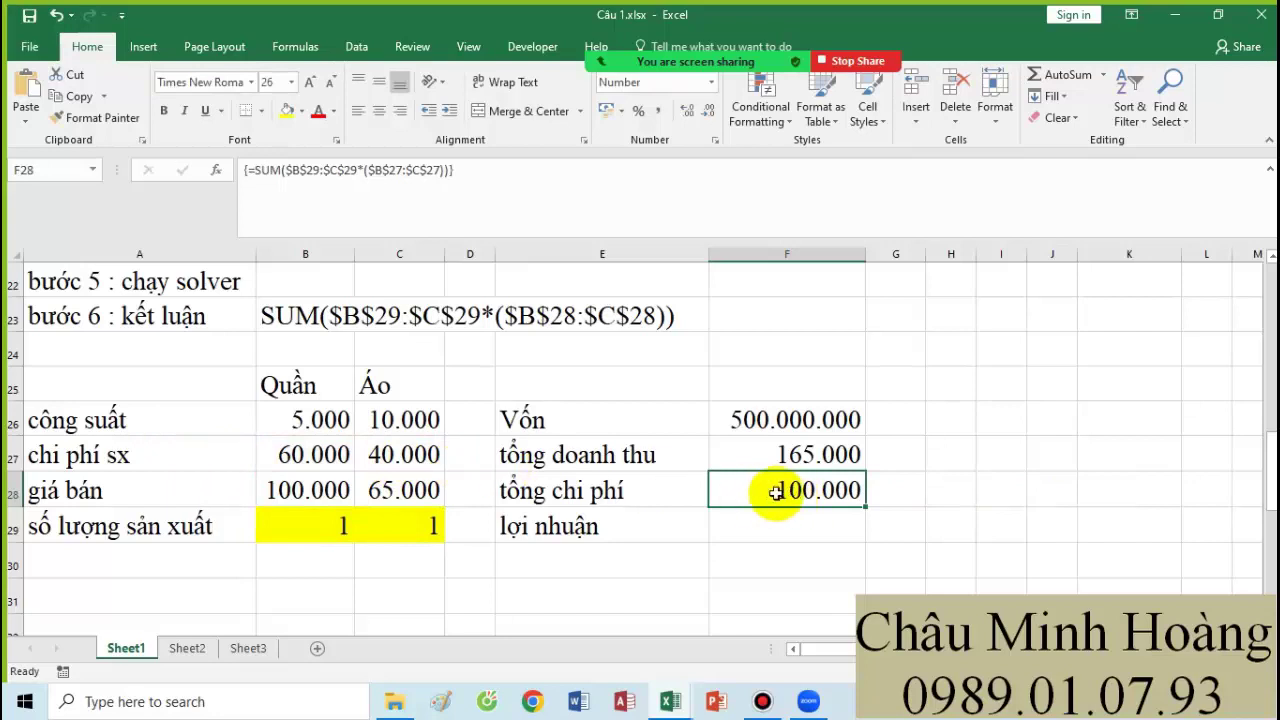
Copy the F28 formula without its equals sign into B24 as text, keeping F28 an array formula.
double_click(762, 487)
drag(729, 490, 1155, 506)
key(ctrl+c)
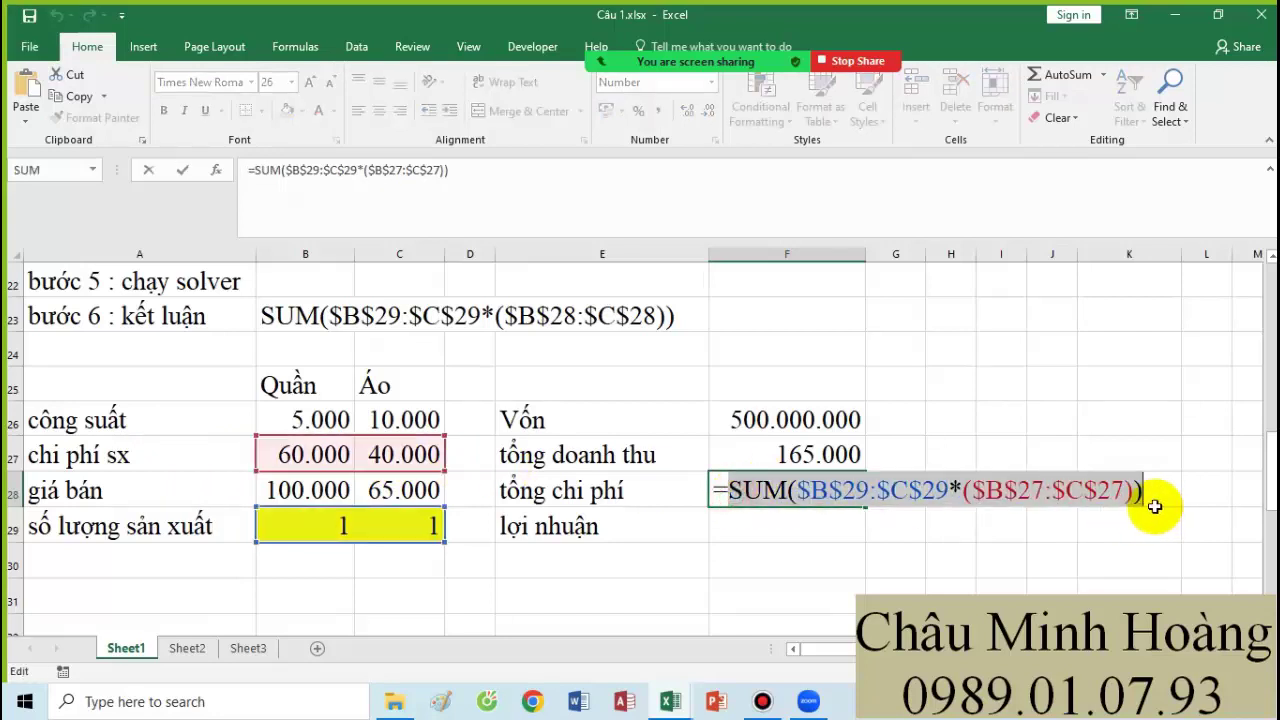
key(Return)
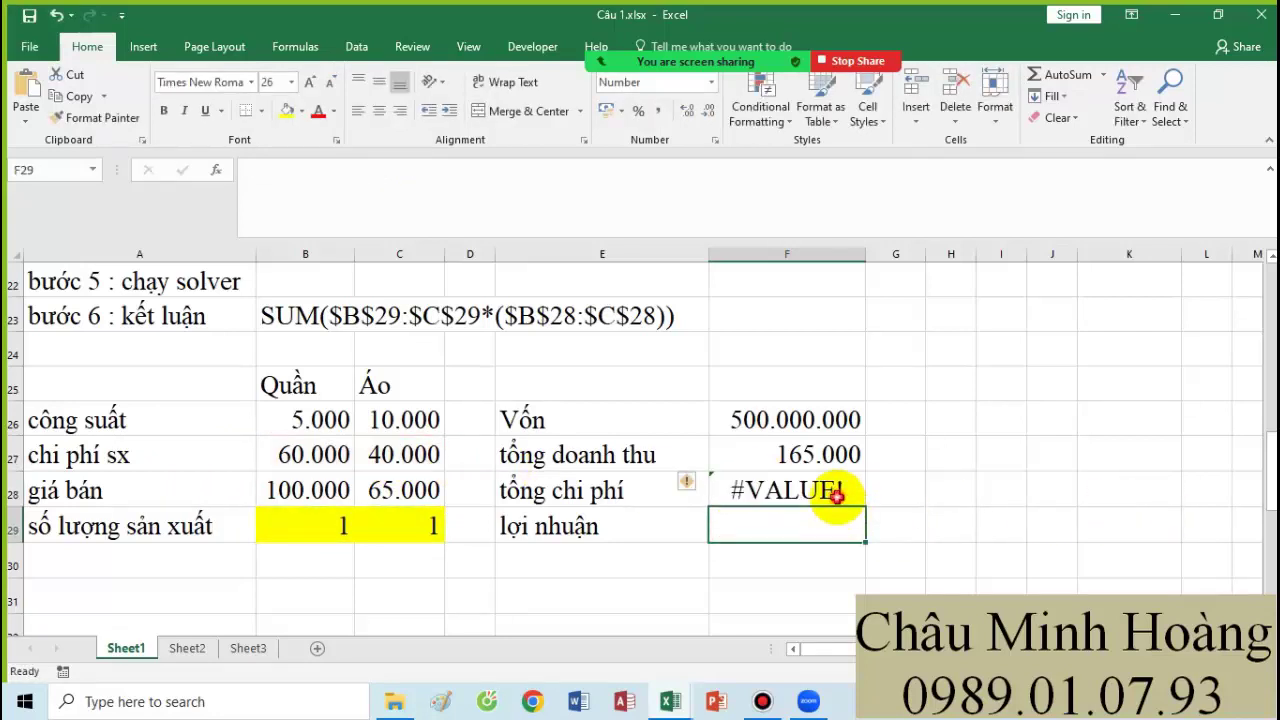
double_click(838, 490)
key(ctrl+shift+Return)
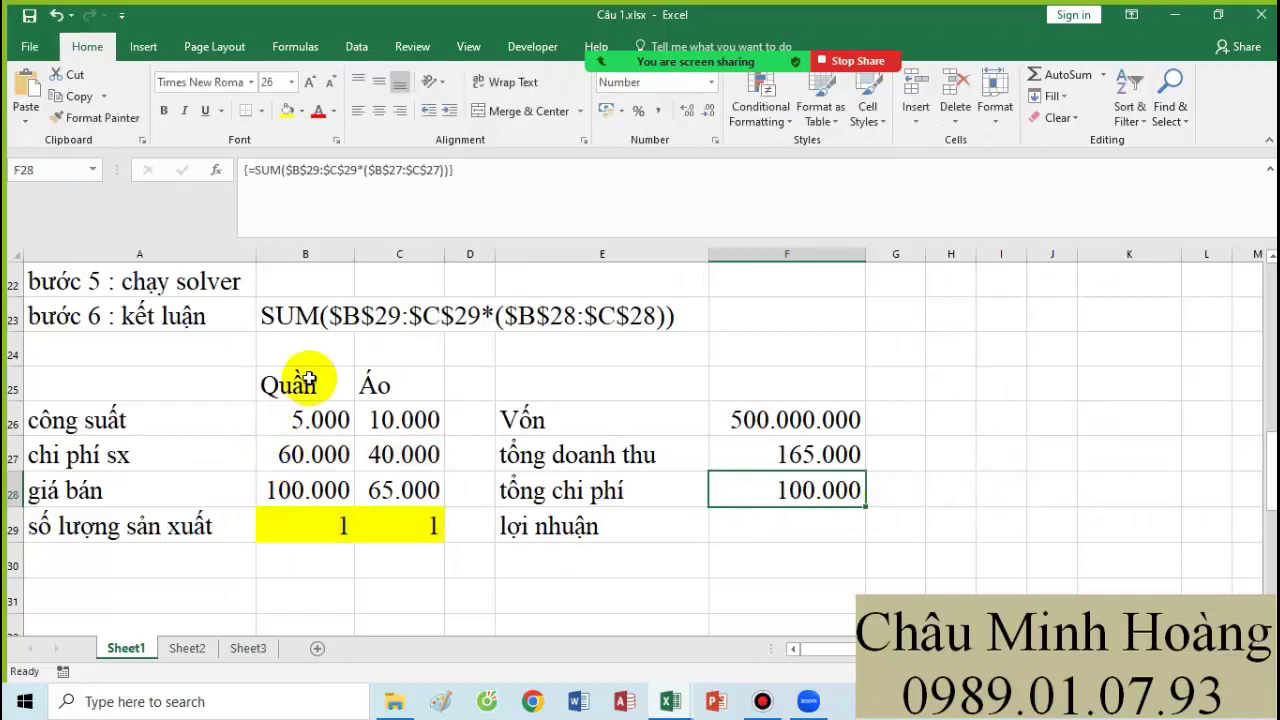
click(280, 346)
key(ctrl+v)
Enter the formula =F27=F28 for lợi nhuận in F29.
click(773, 537)
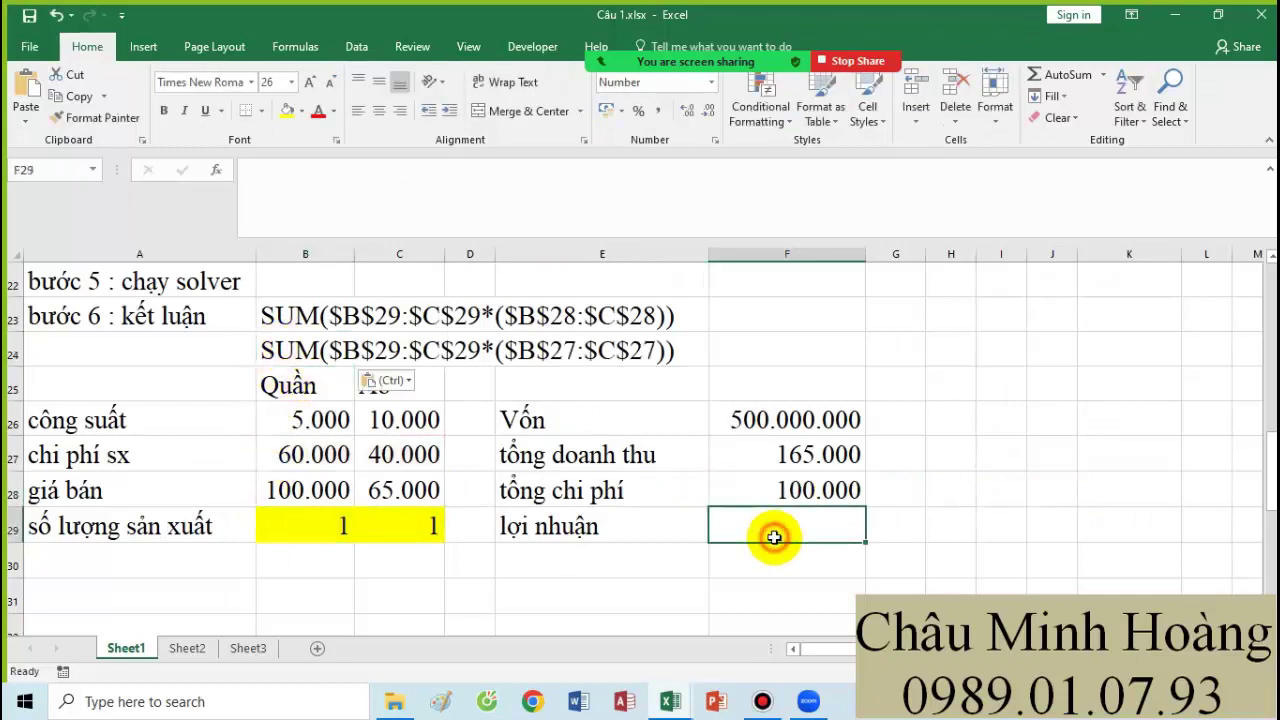
text(=)
click(800, 455)
text(=)
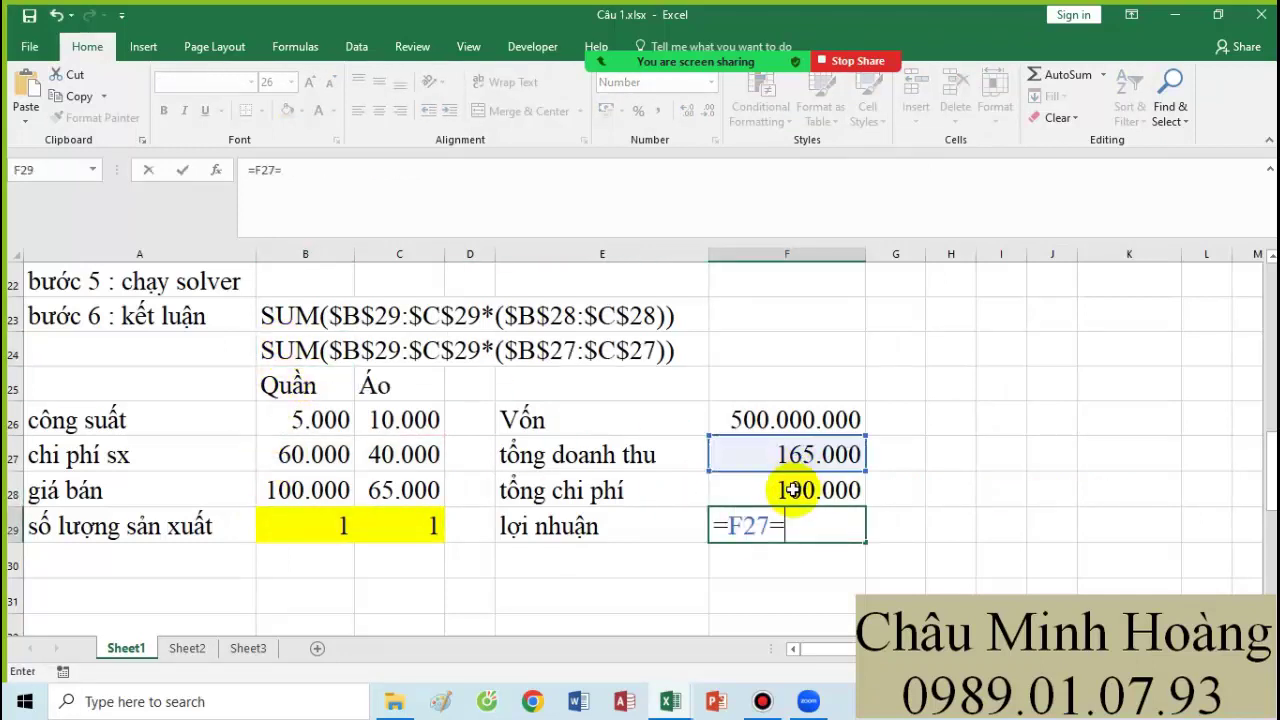
click(750, 490)
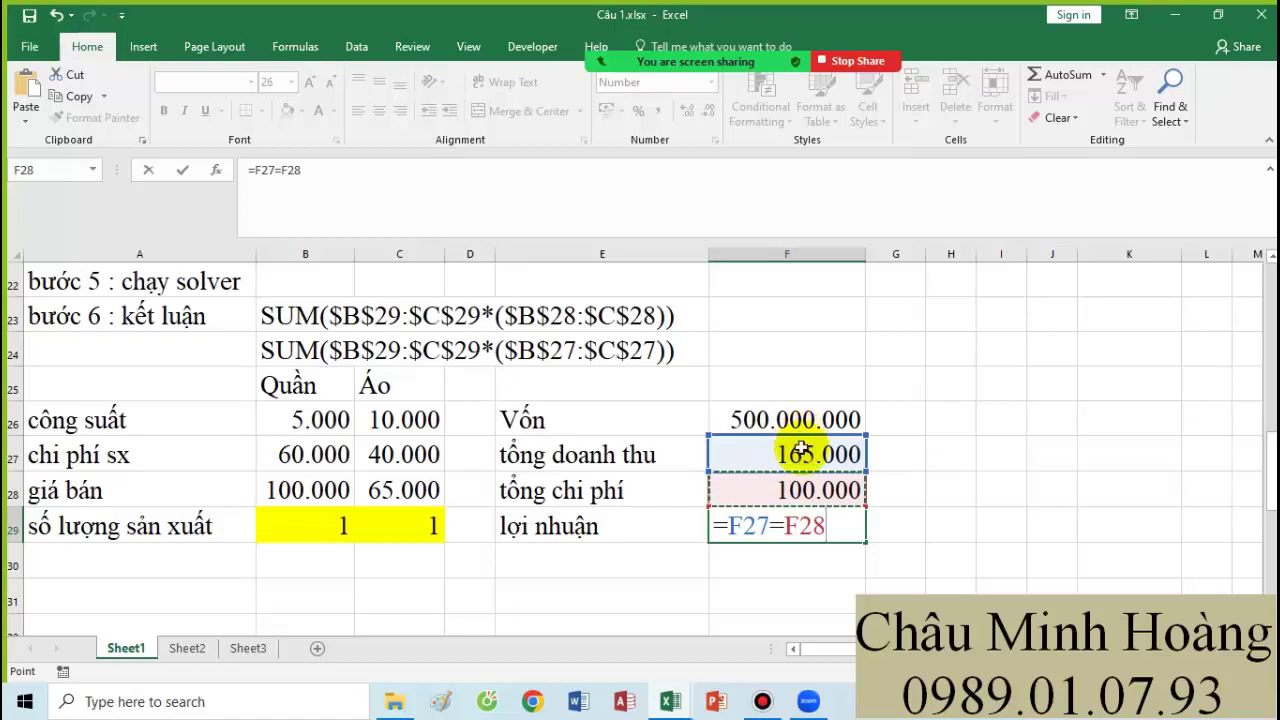
key(ctrl+Return)
Correct the lợi nhuận formula in F29 to =F27-F28.
double_click(793, 517)
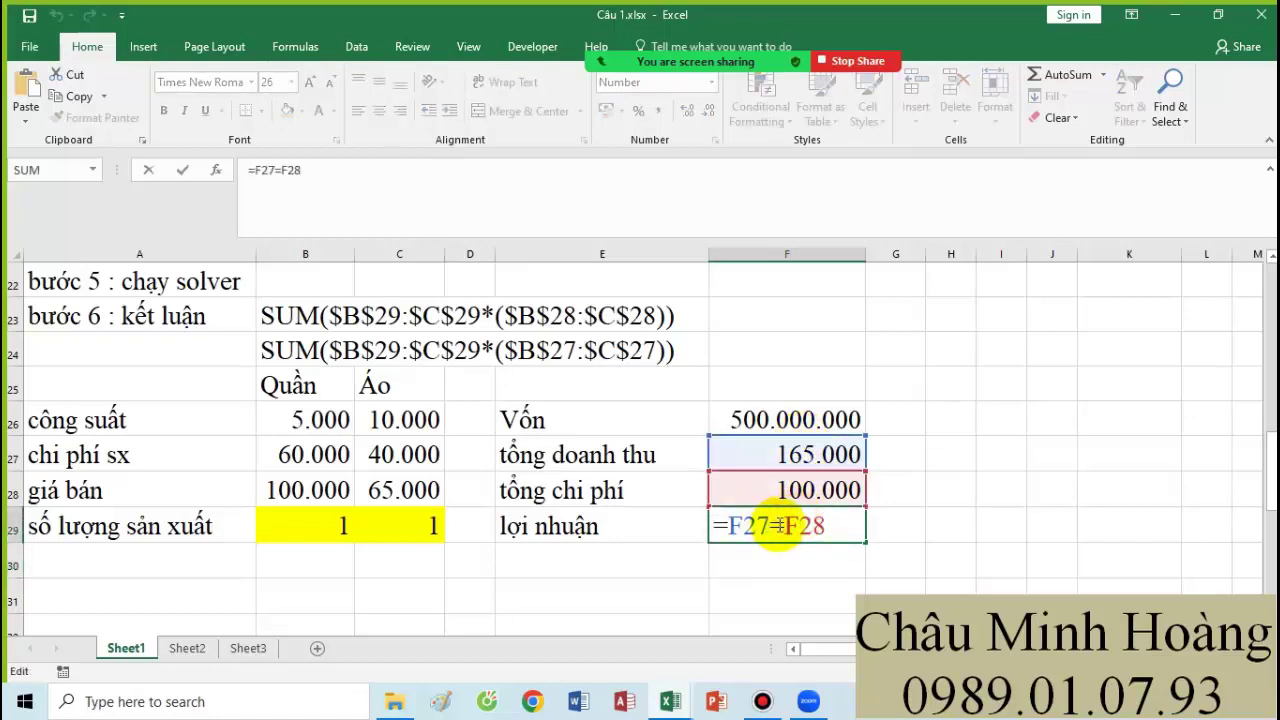
text(-)
click(812, 550)
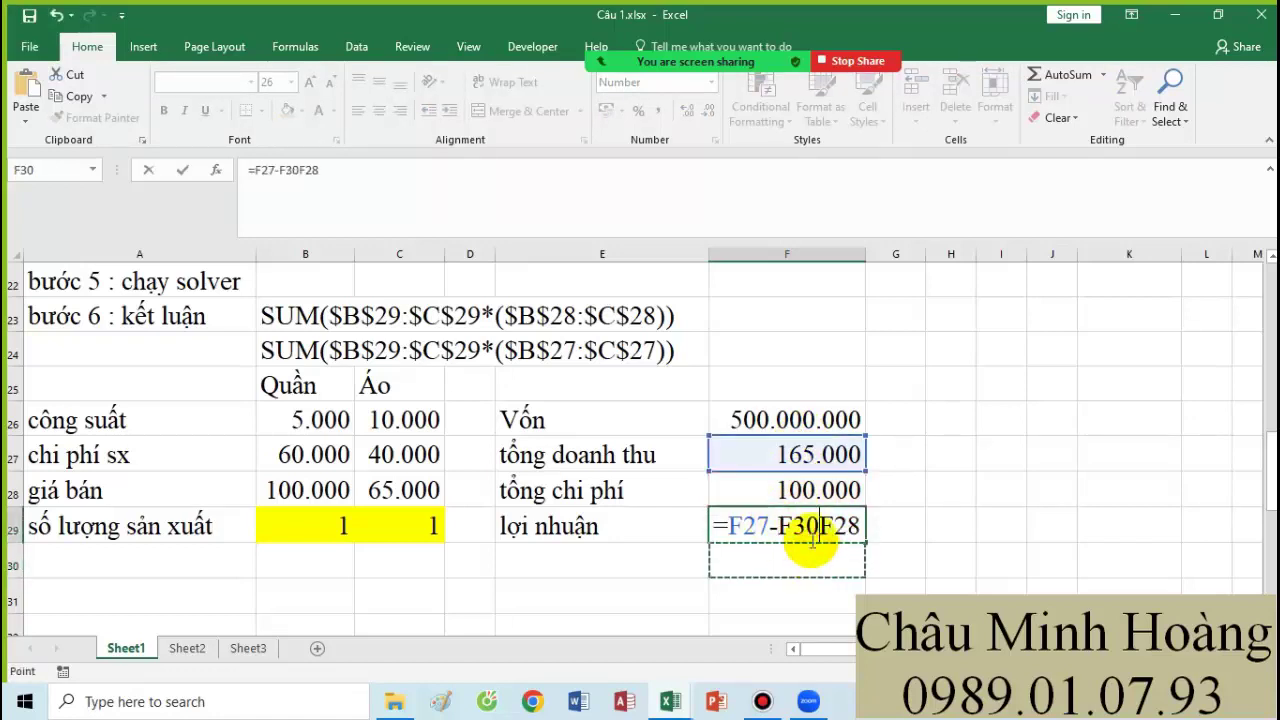
key(BackSpace)
key(BackSpace)
key(BackSpace)
key(ctrl+Return)
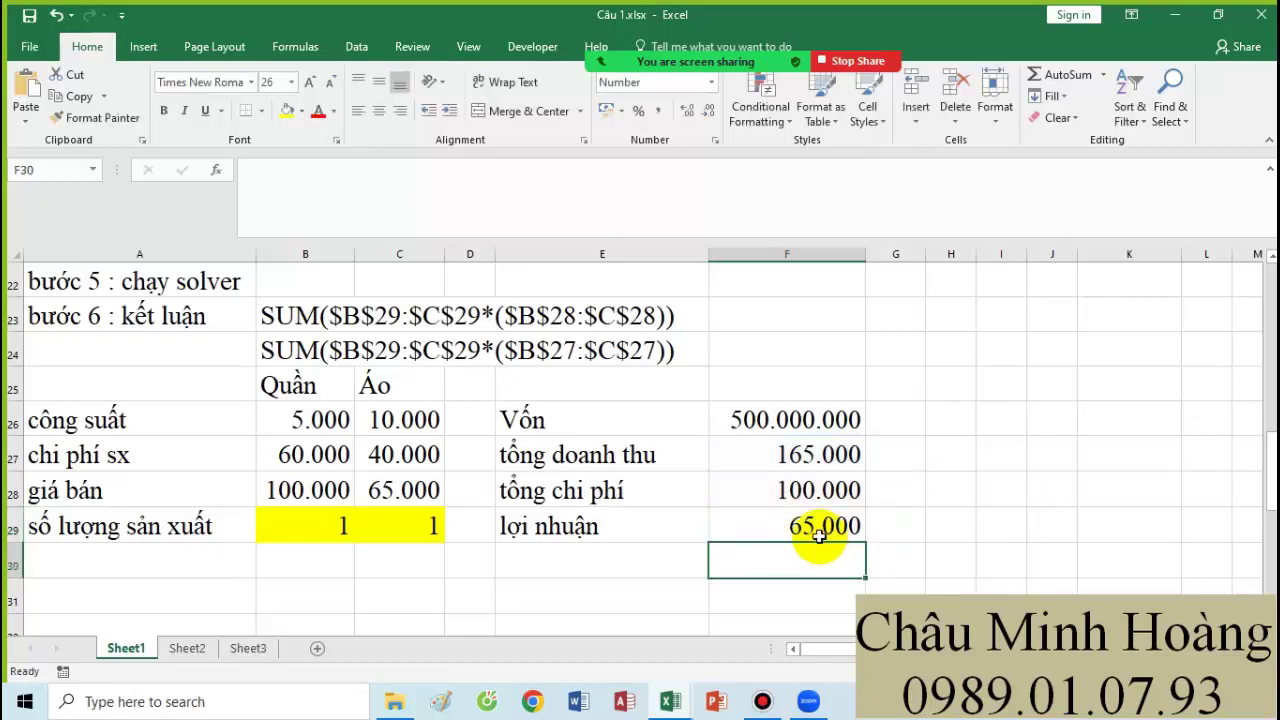
Copy the F29 formula without its equals sign and paste it as text into F23.
double_click(791, 534)
drag(734, 529, 815, 530)
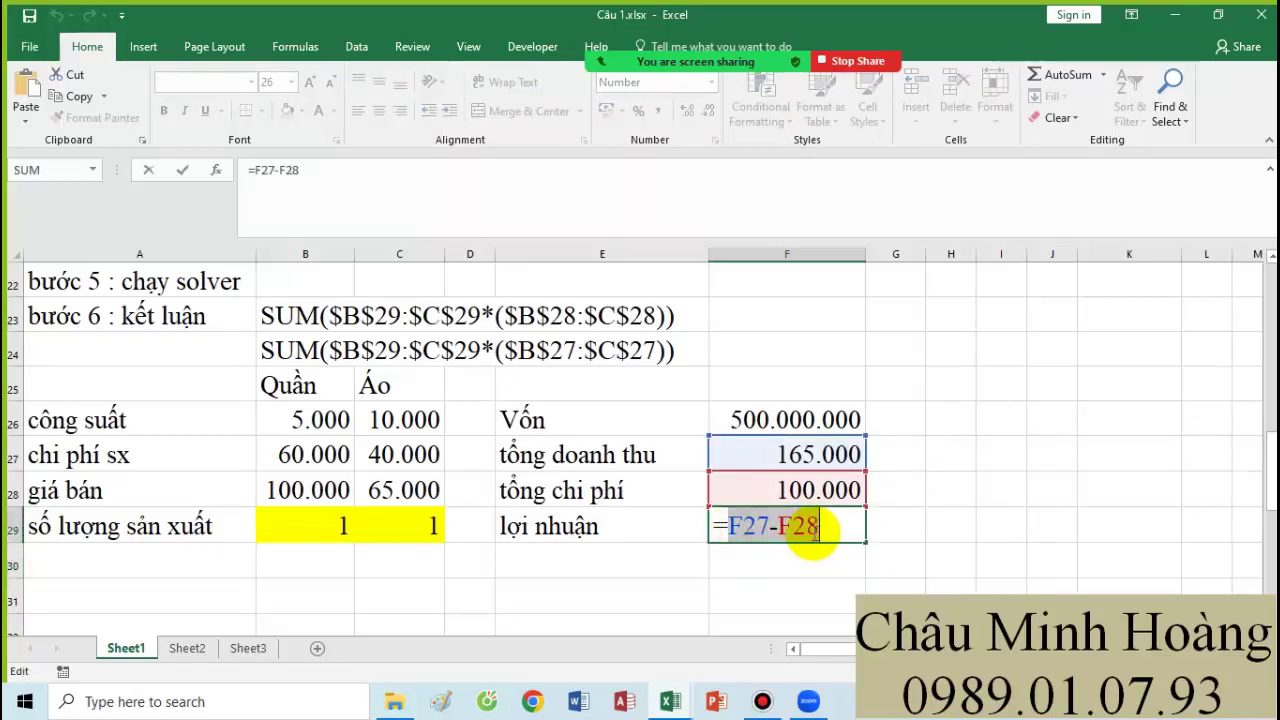
key(ctrl+c)
key(Return)
click(786, 316)
key(ctrl+v)
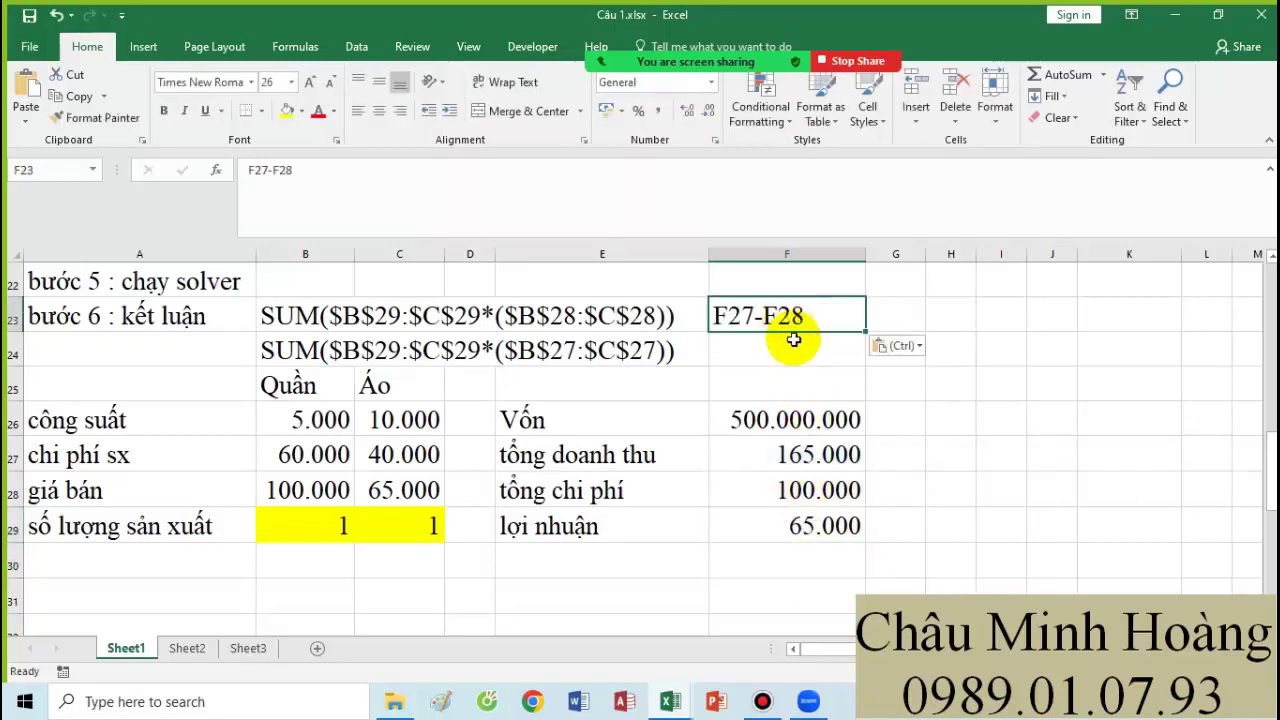
Fill the lợi nhuận result cell F29 with the standard light green colour.
drag(177, 383, 789, 530)
click(789, 530)
click(301, 111)
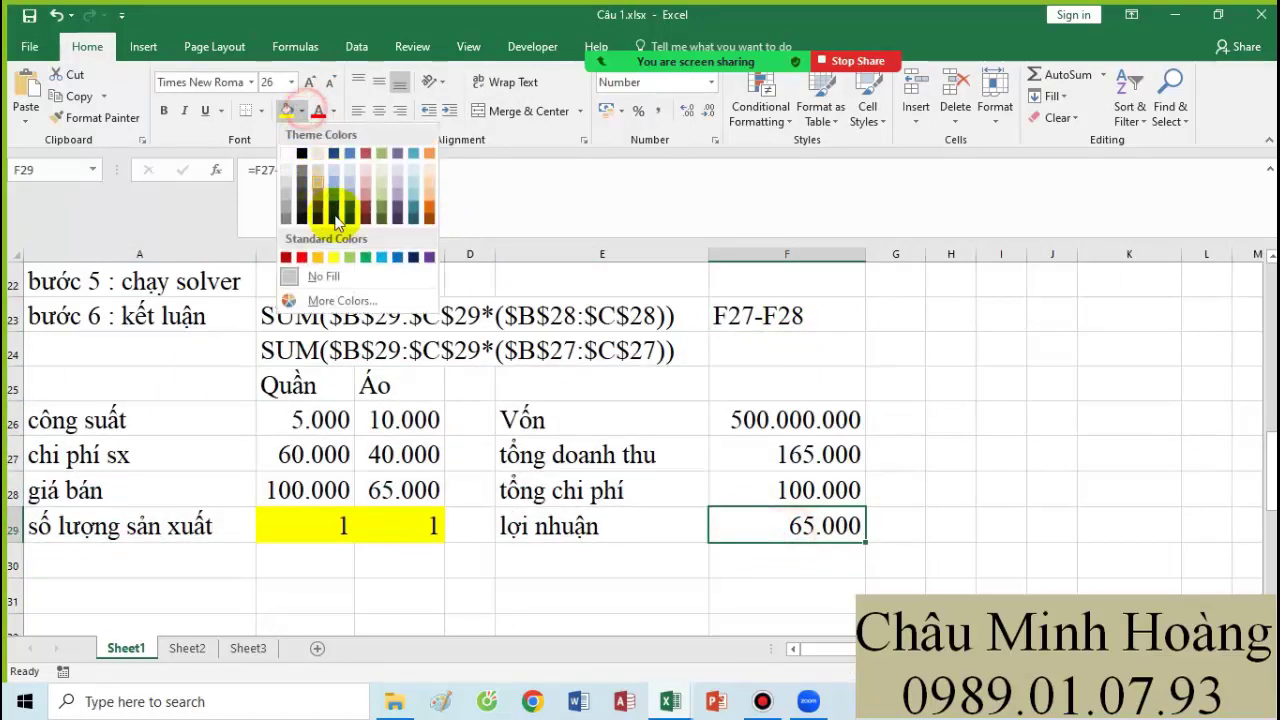
click(349, 258)
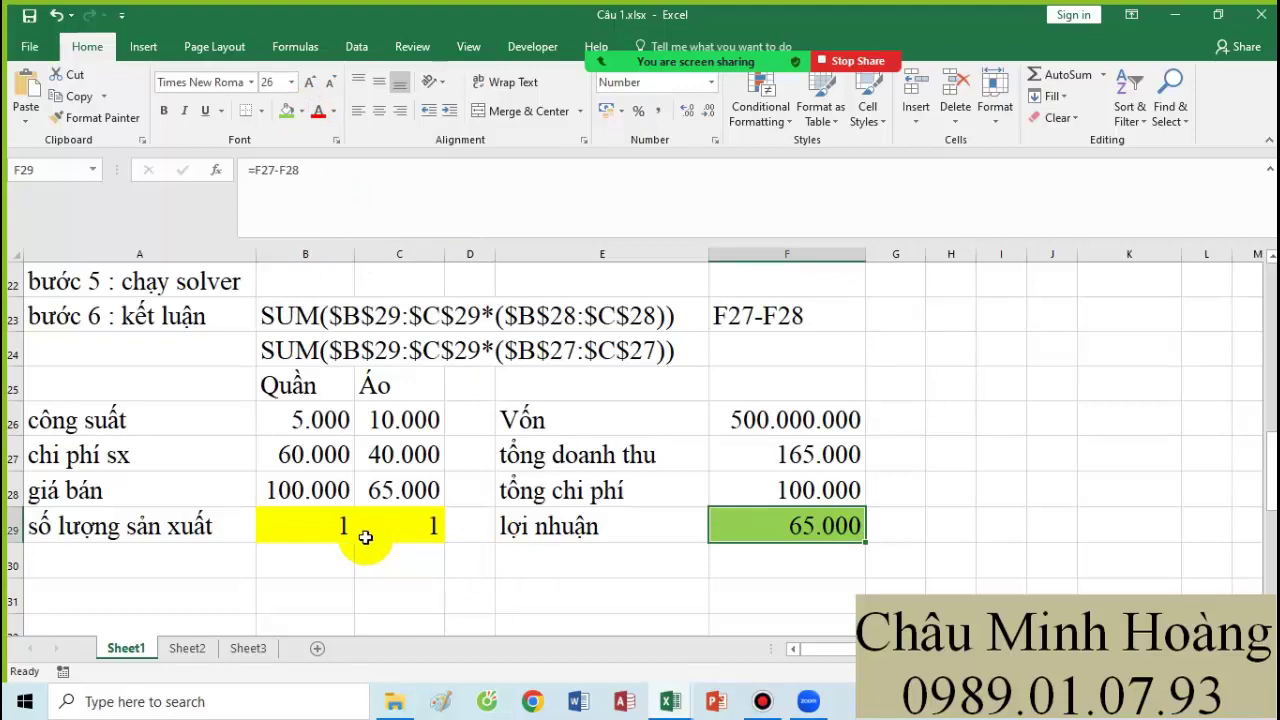
Enter the first condition "đk 1 : số lượng sản xuất nguyên dương" in A31, below the data table.
scroll(420, 463, up, 2)
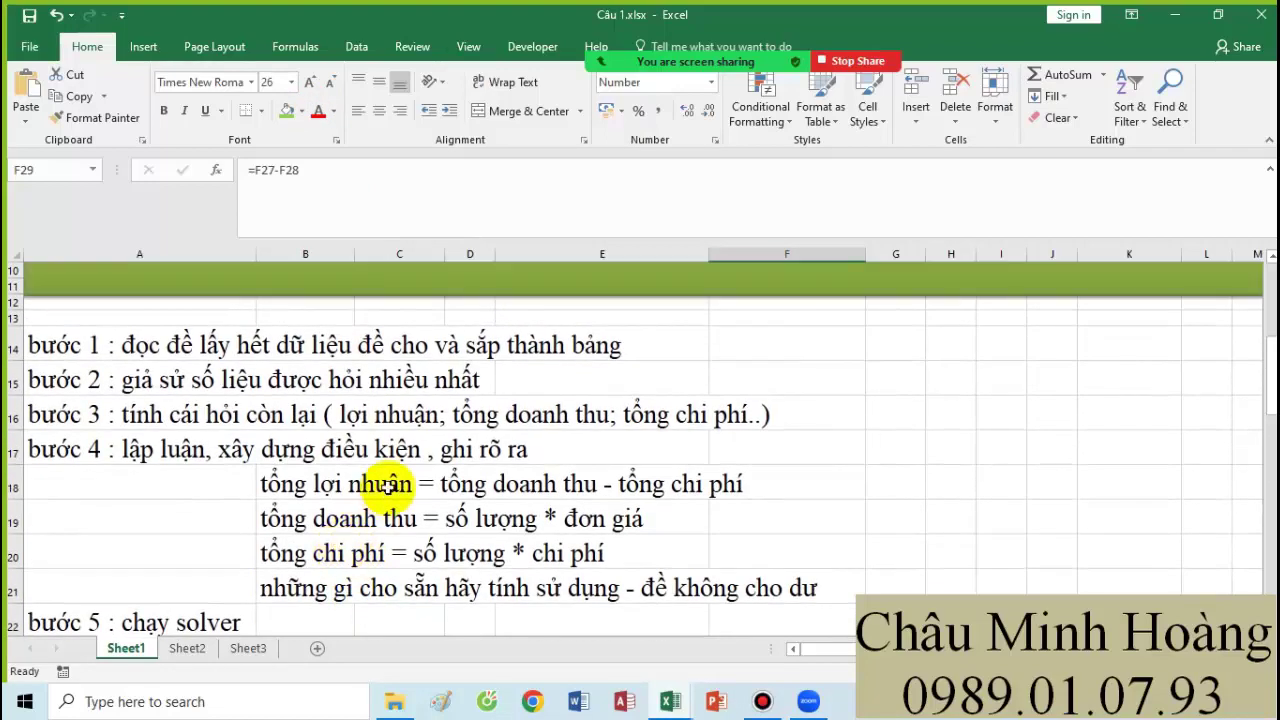
scroll(400, 488, down, 2)
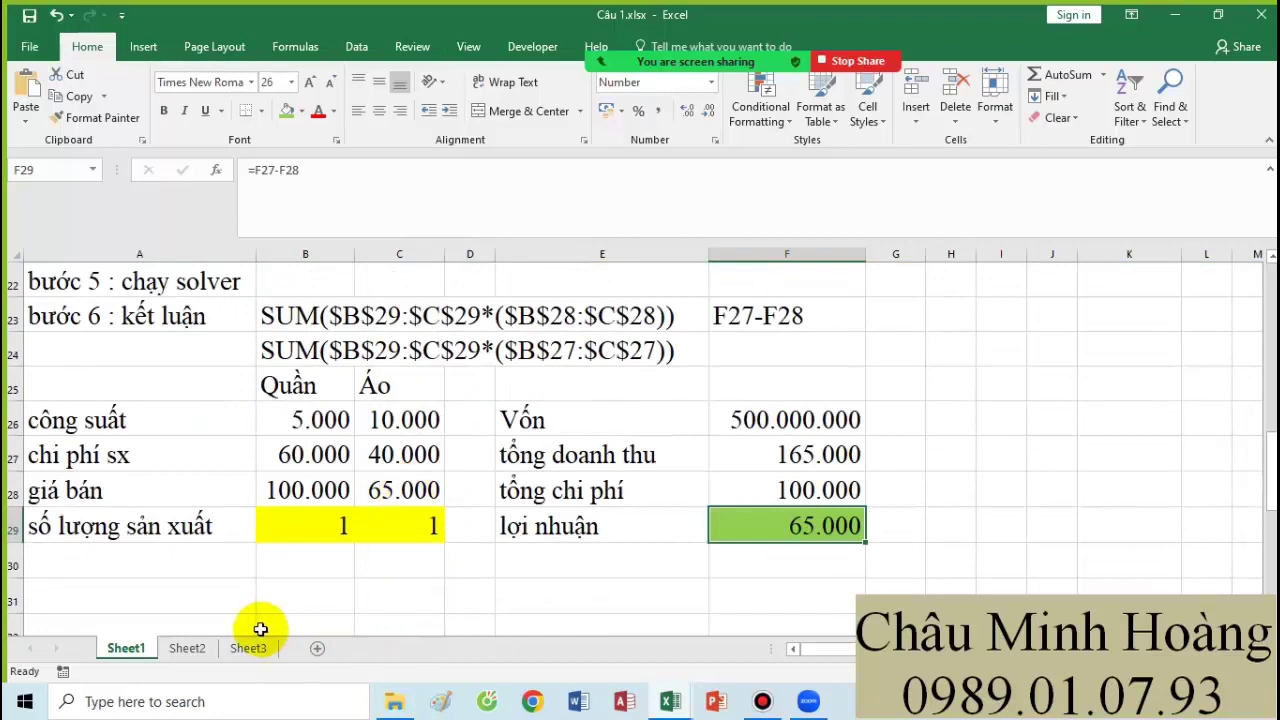
click(236, 400)
drag(238, 405, 820, 523)
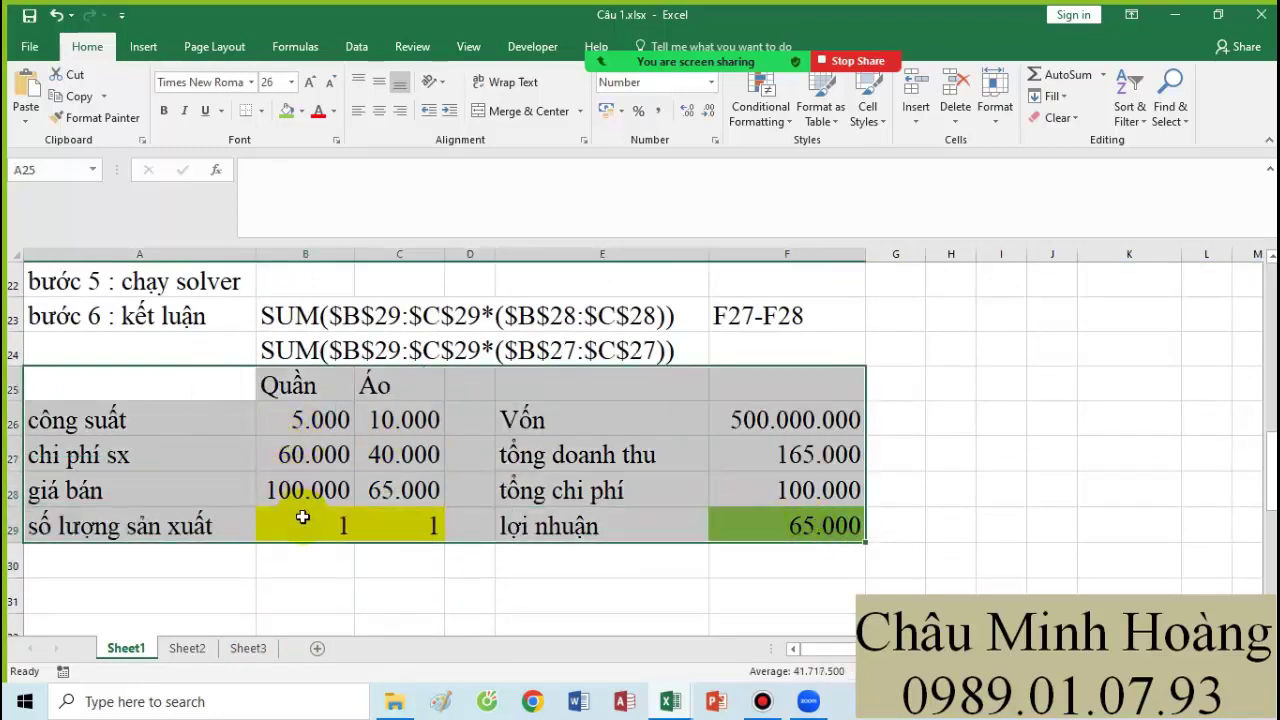
drag(302, 517, 409, 518)
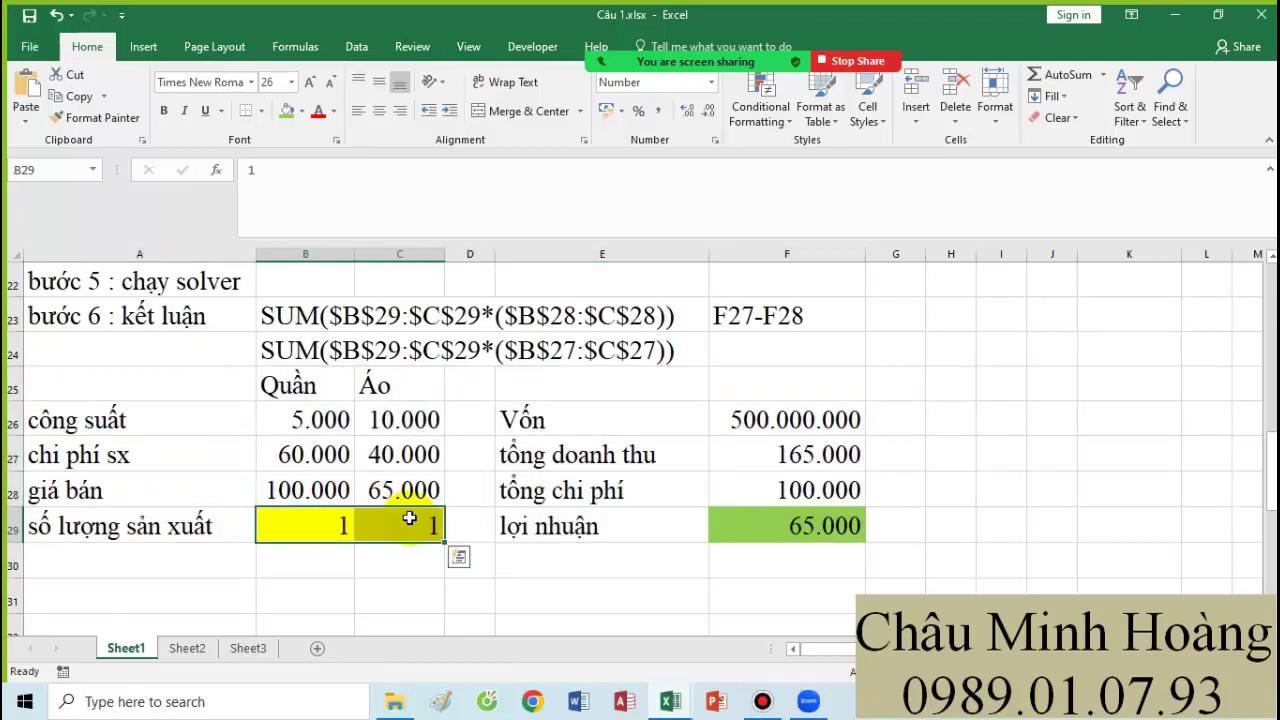
drag(297, 530, 330, 526)
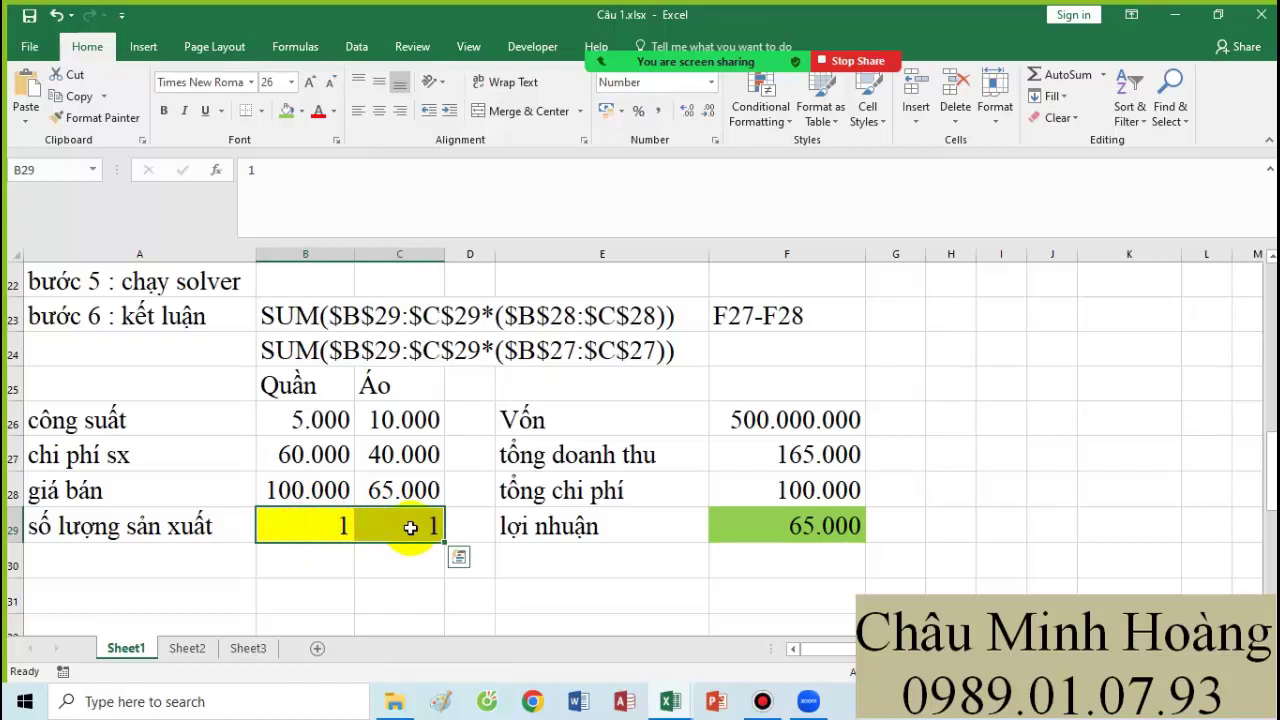
click(111, 597)
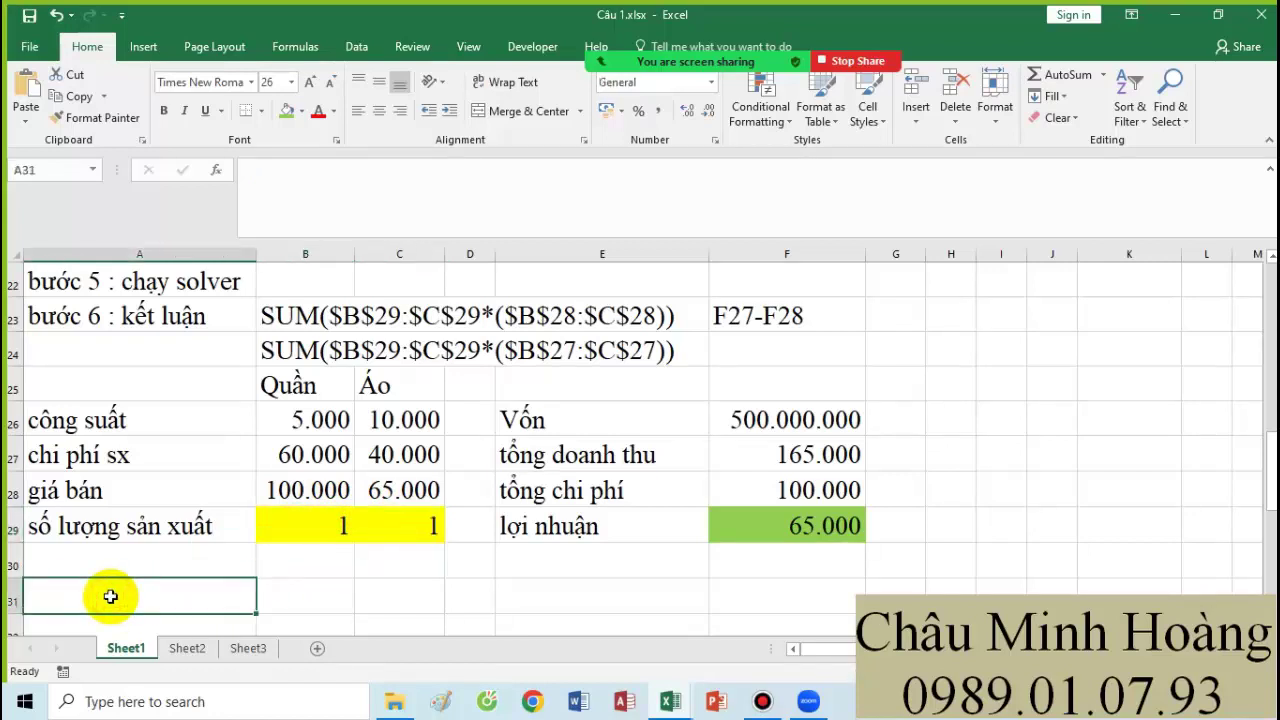
text(đk 1 :)
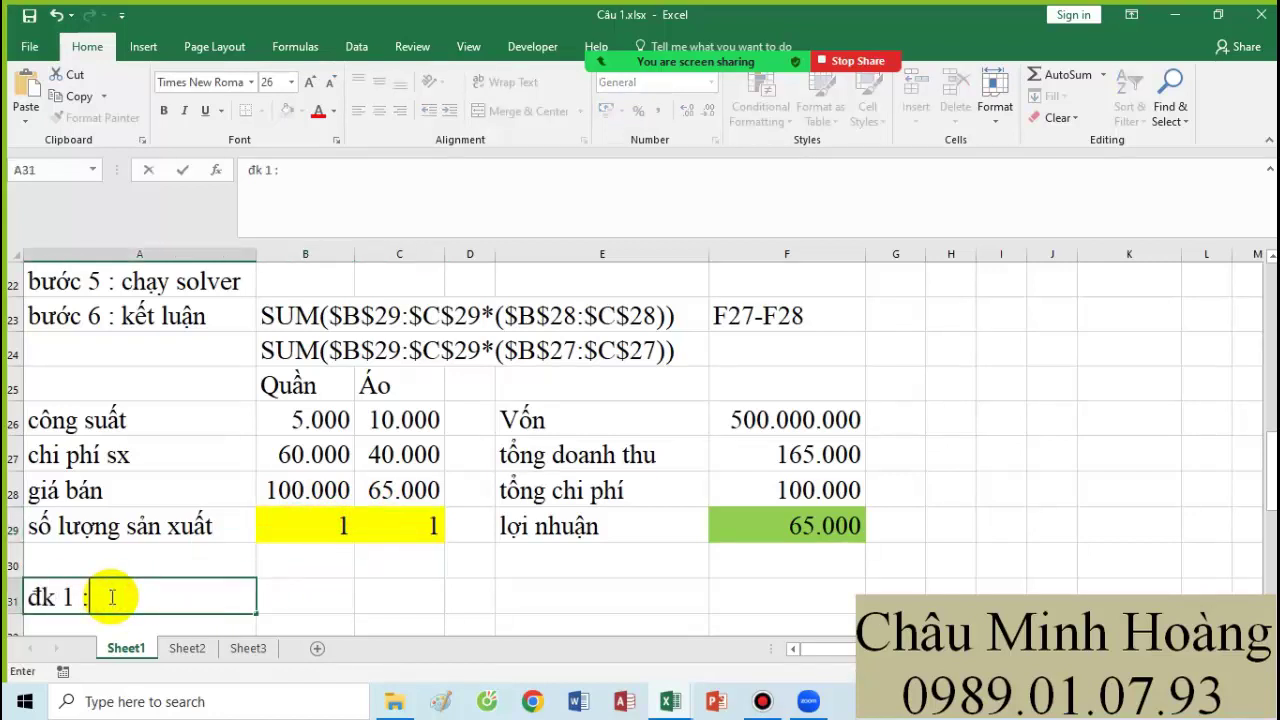
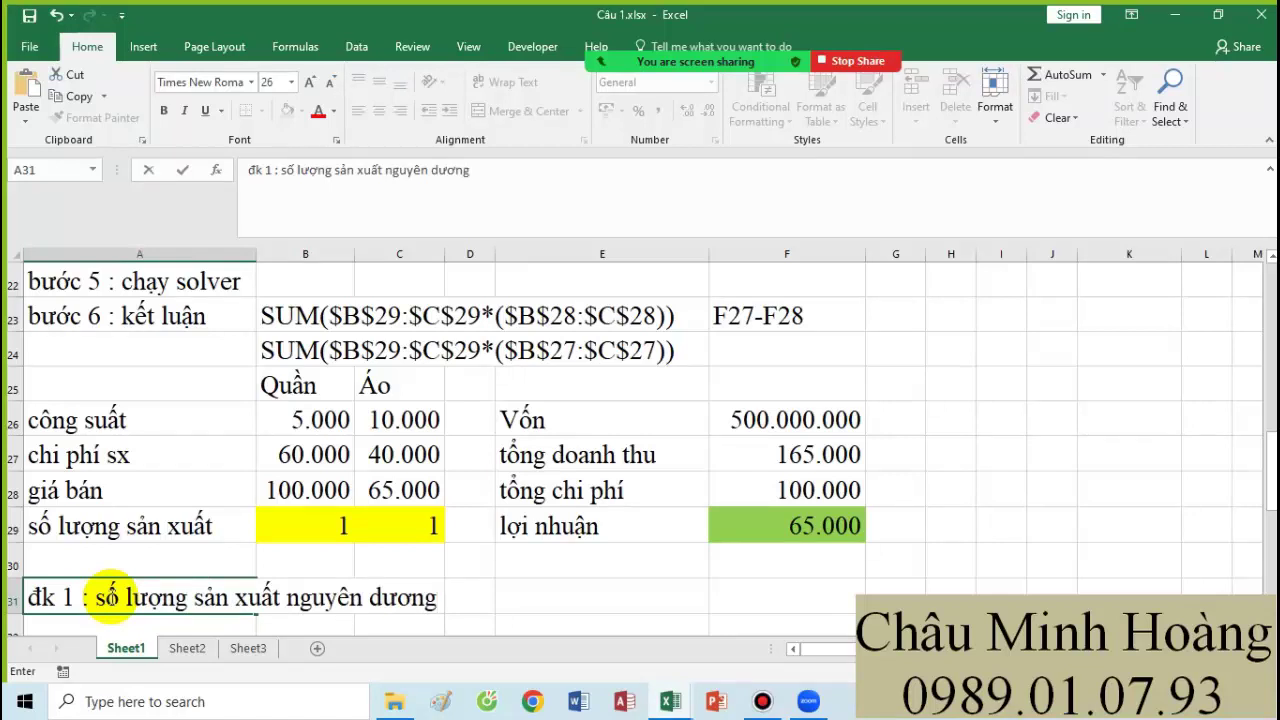
key(Return)
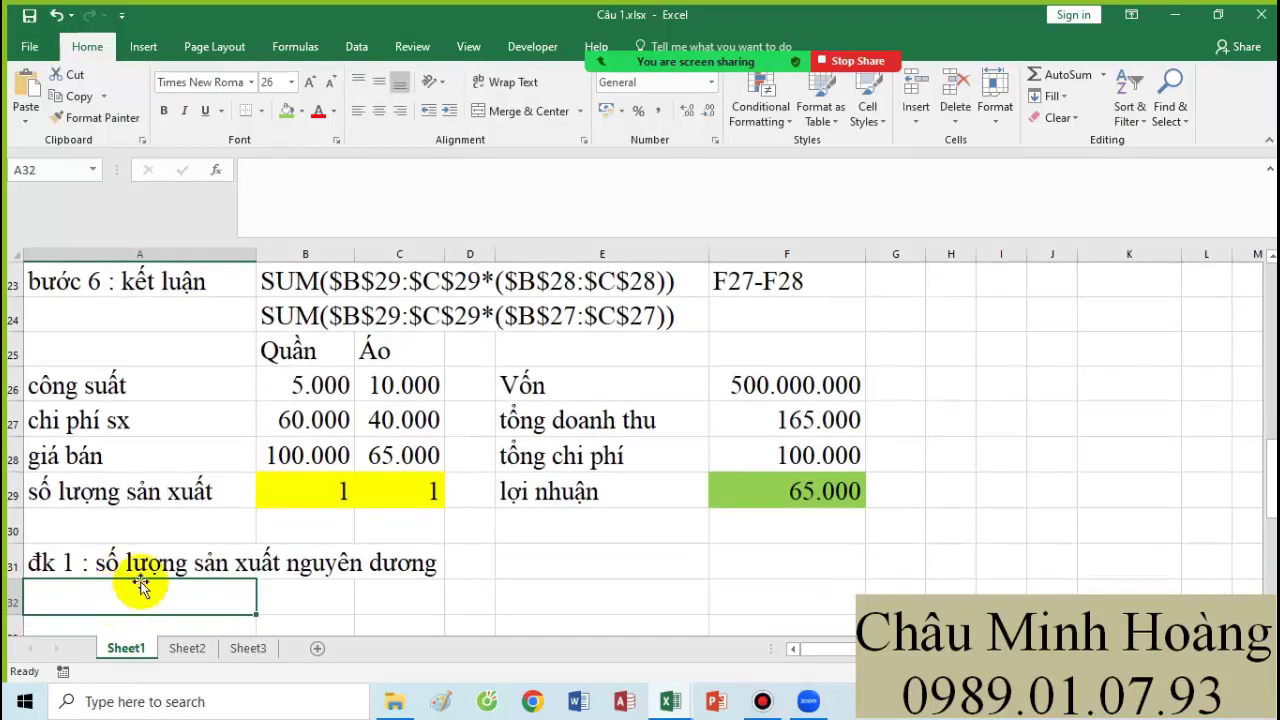
Enter the second condition "đk 2: slsx <= công suất" in A32.
drag(230, 390, 403, 383)
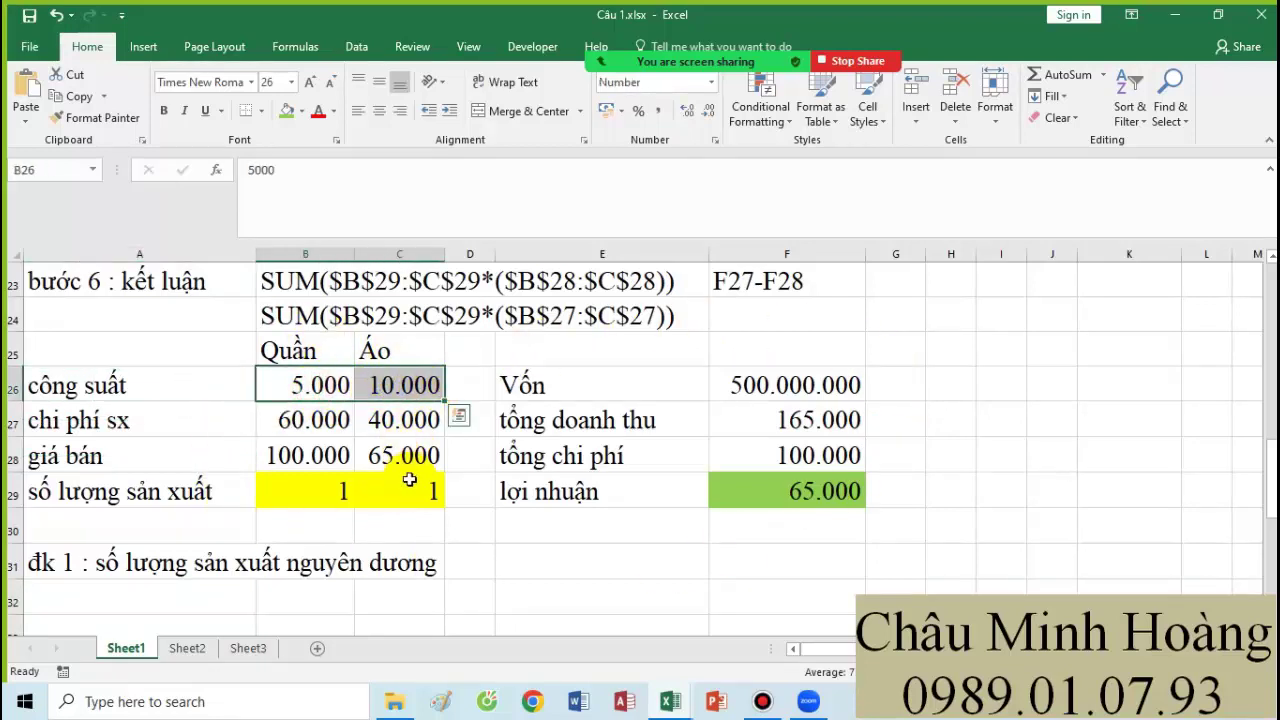
drag(319, 497, 457, 486)
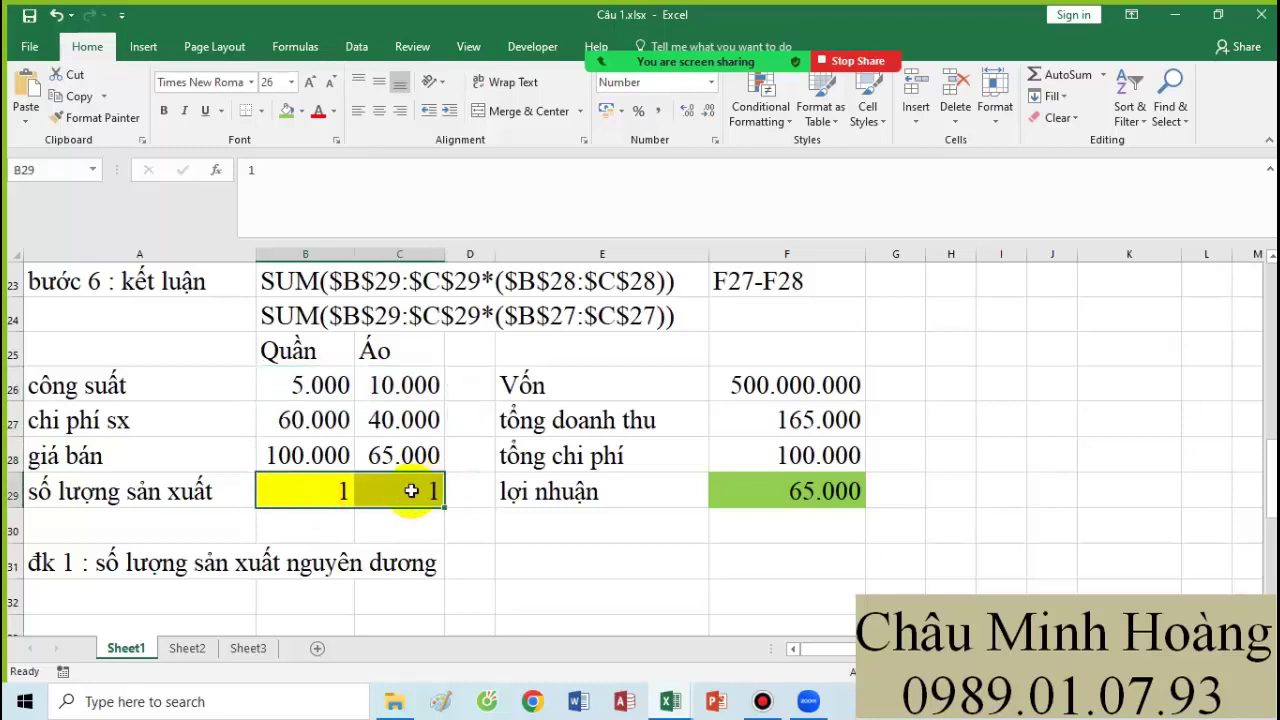
click(94, 600)
text(đk 2: slsx <= công suất)
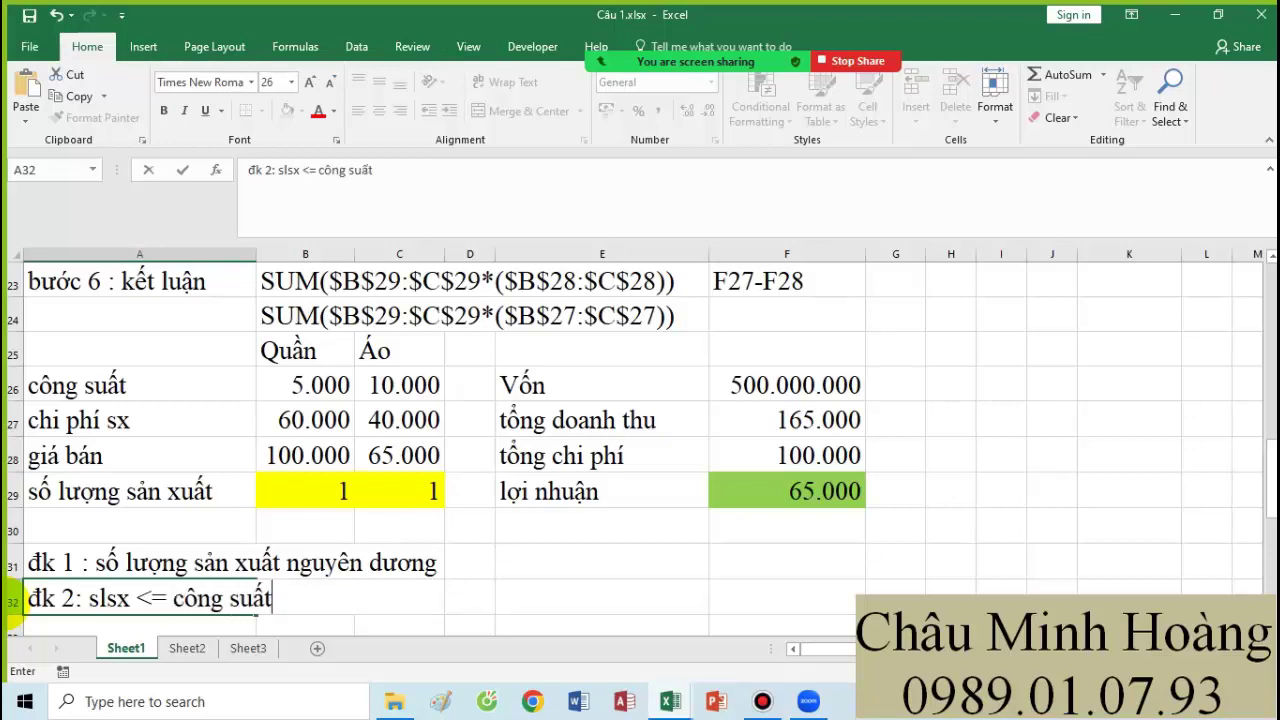
key(Return)
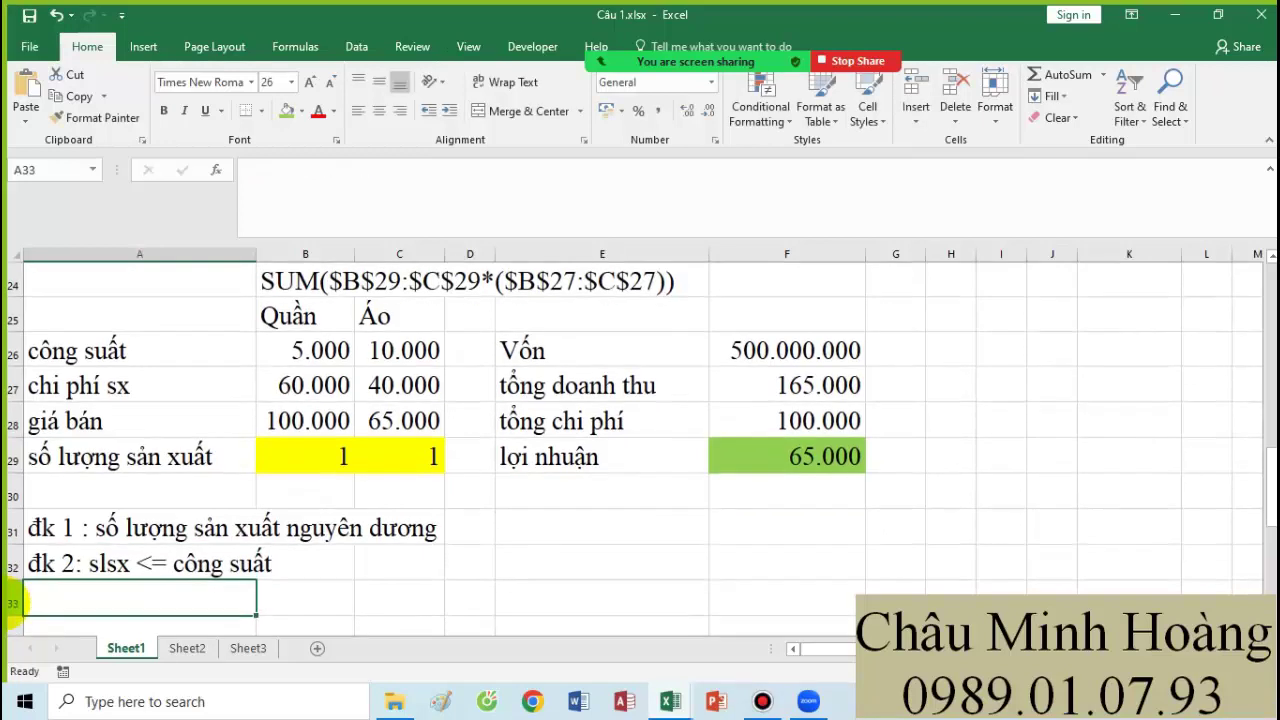
Review the cost, price, quantity and capital cells, and enter the third condition "đk 3: tổng chi phí <= vốn" in A33.
scroll(386, 377, down, 1)
scroll(360, 407, up, 1)
drag(314, 390, 392, 391)
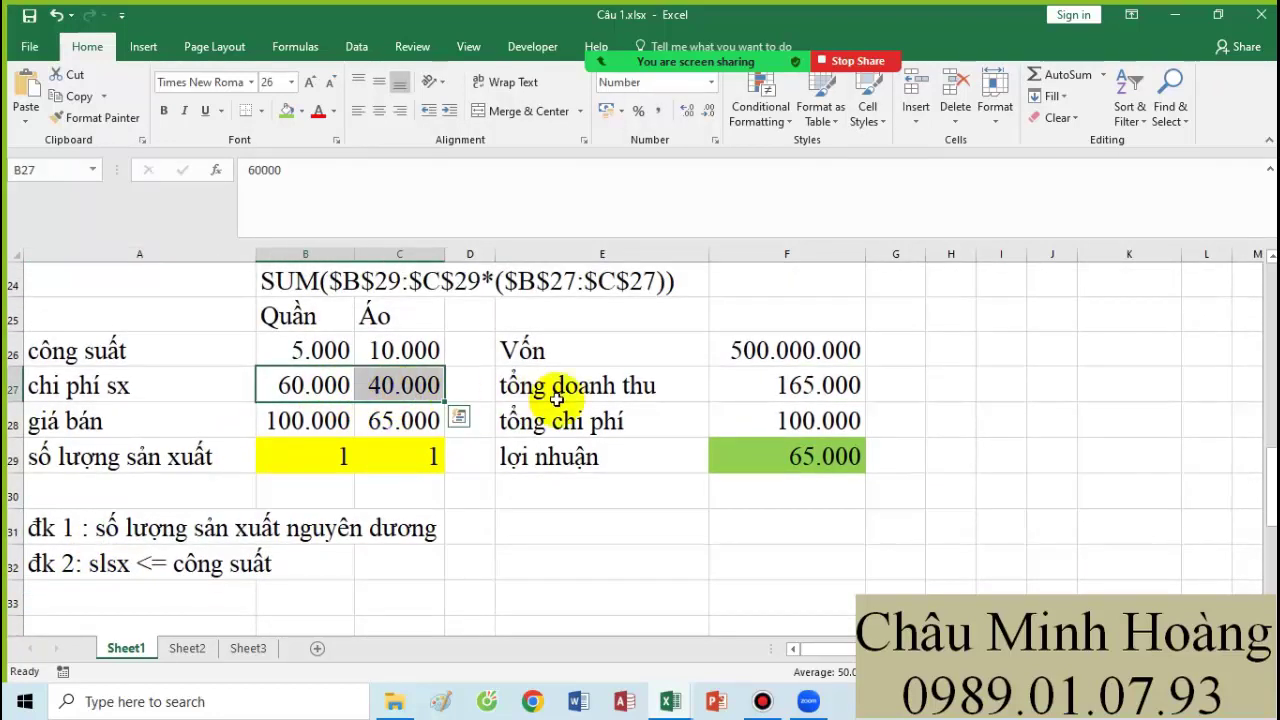
click(760, 410)
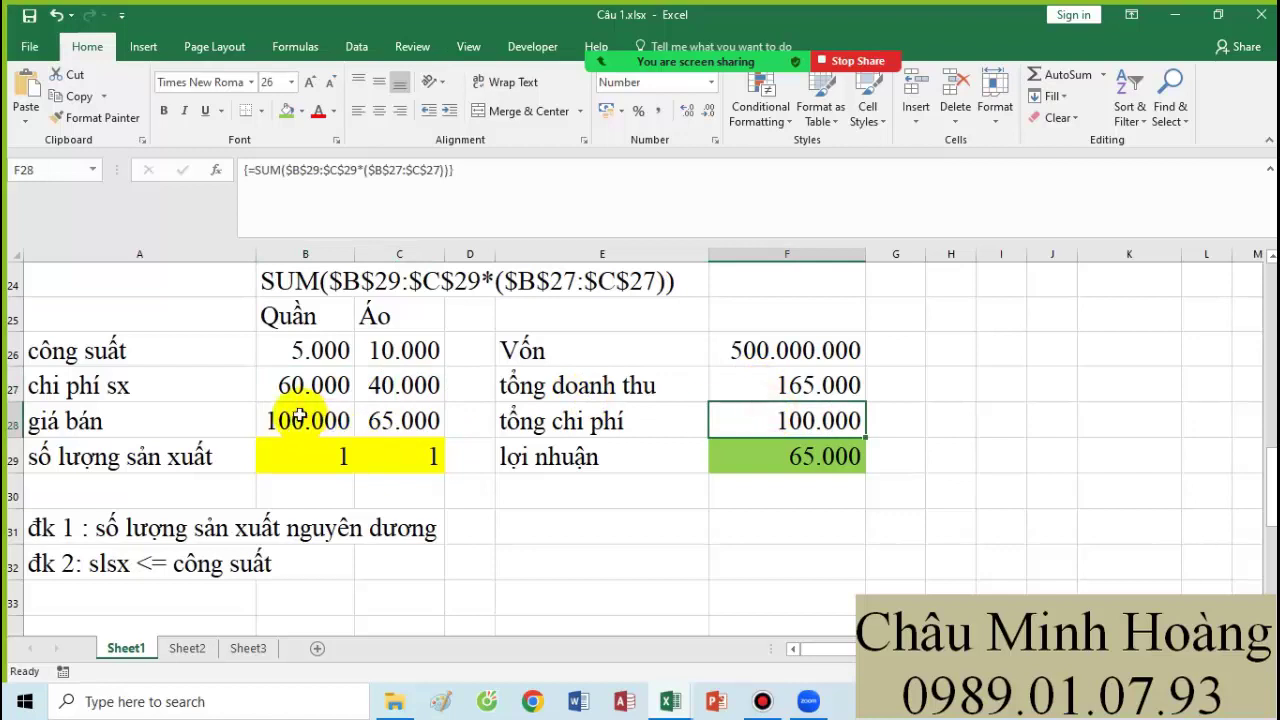
drag(306, 418, 428, 420)
click(776, 384)
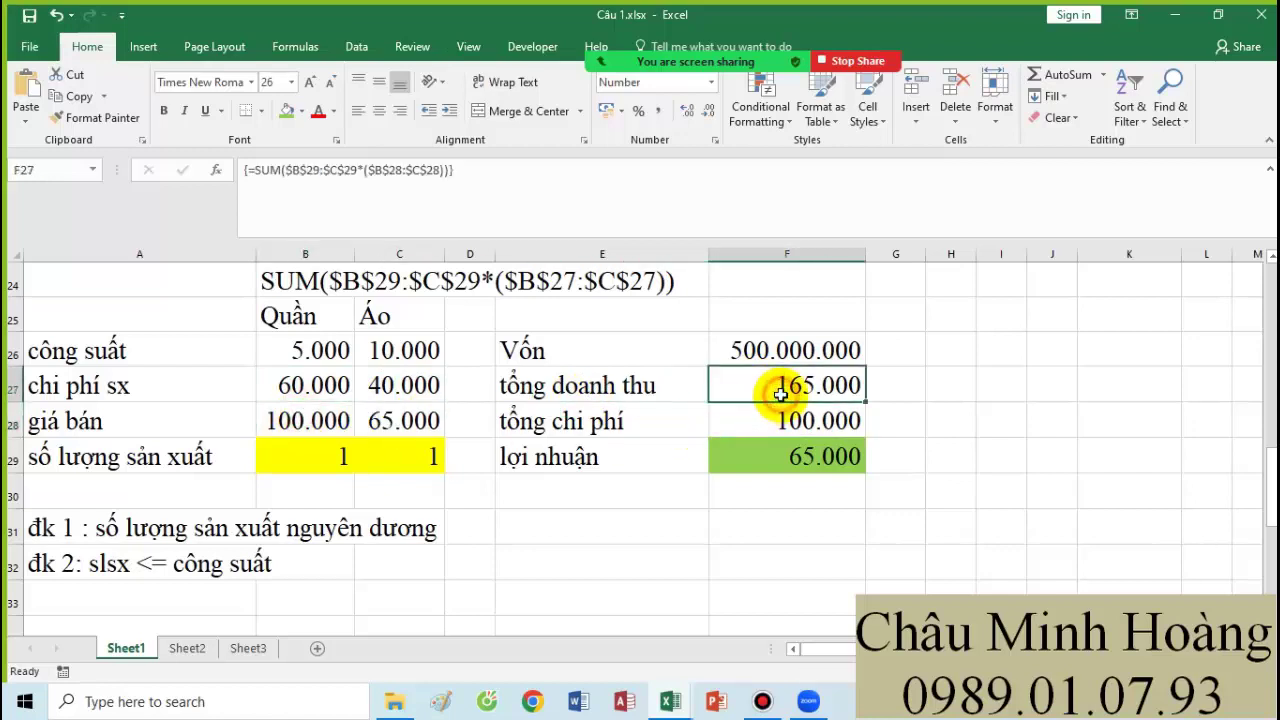
drag(282, 449, 395, 451)
drag(89, 540, 290, 560)
click(801, 349)
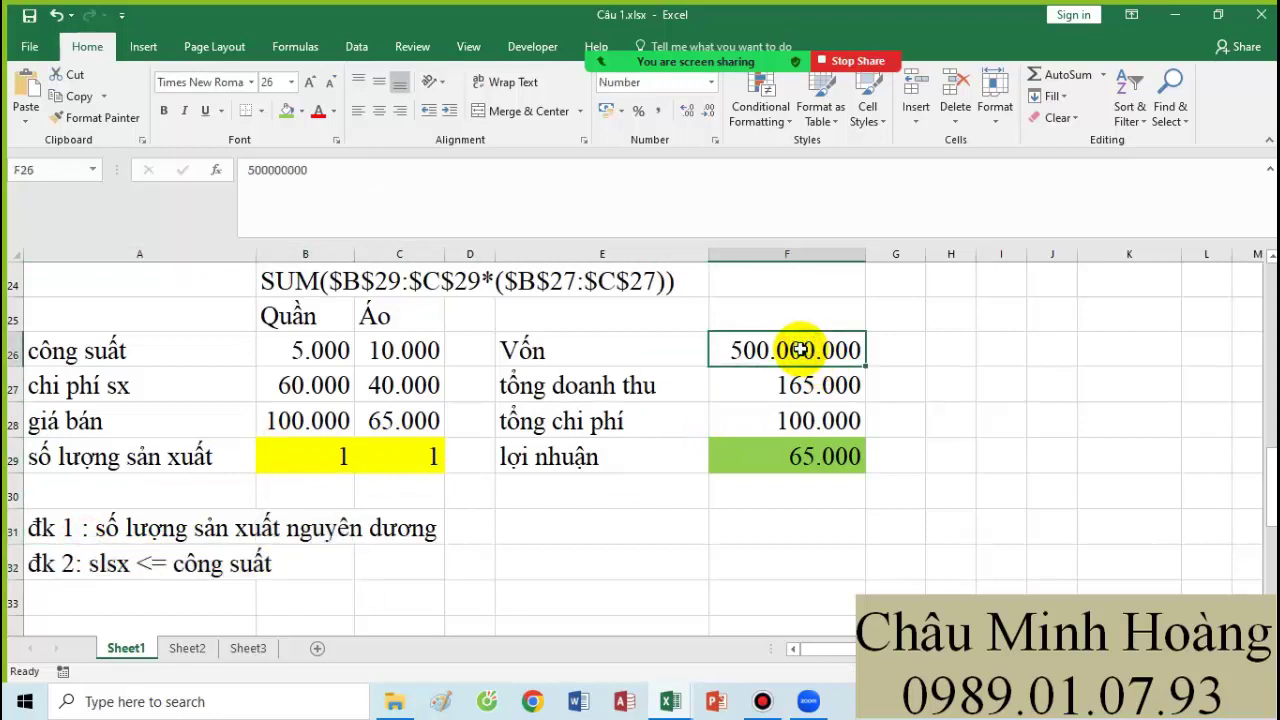
click(63, 606)
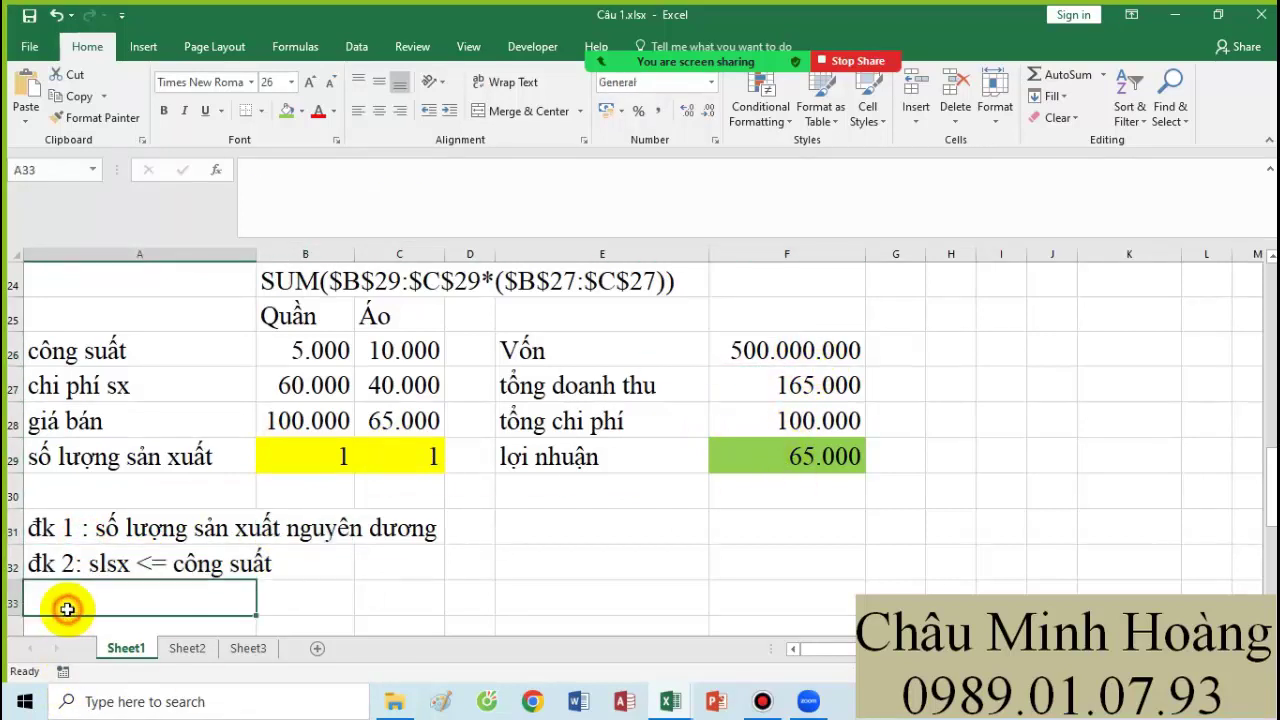
text(d)
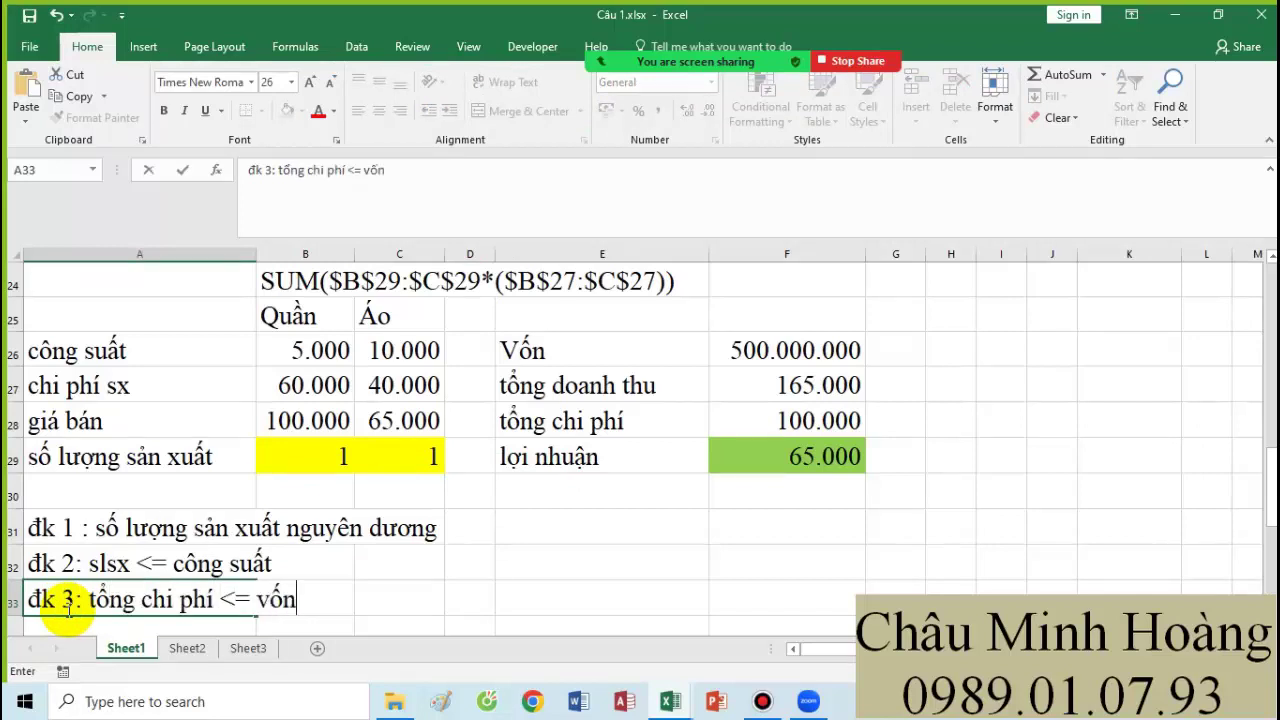
click(405, 515)
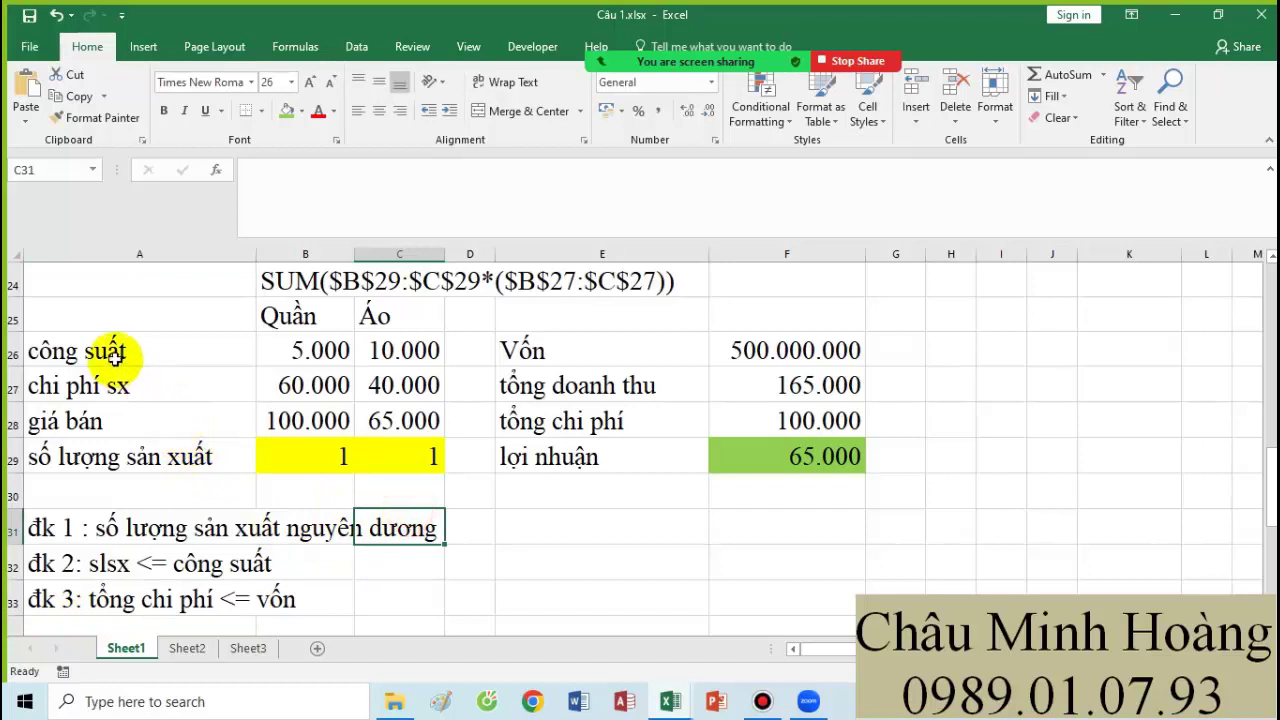
drag(115, 355, 798, 599)
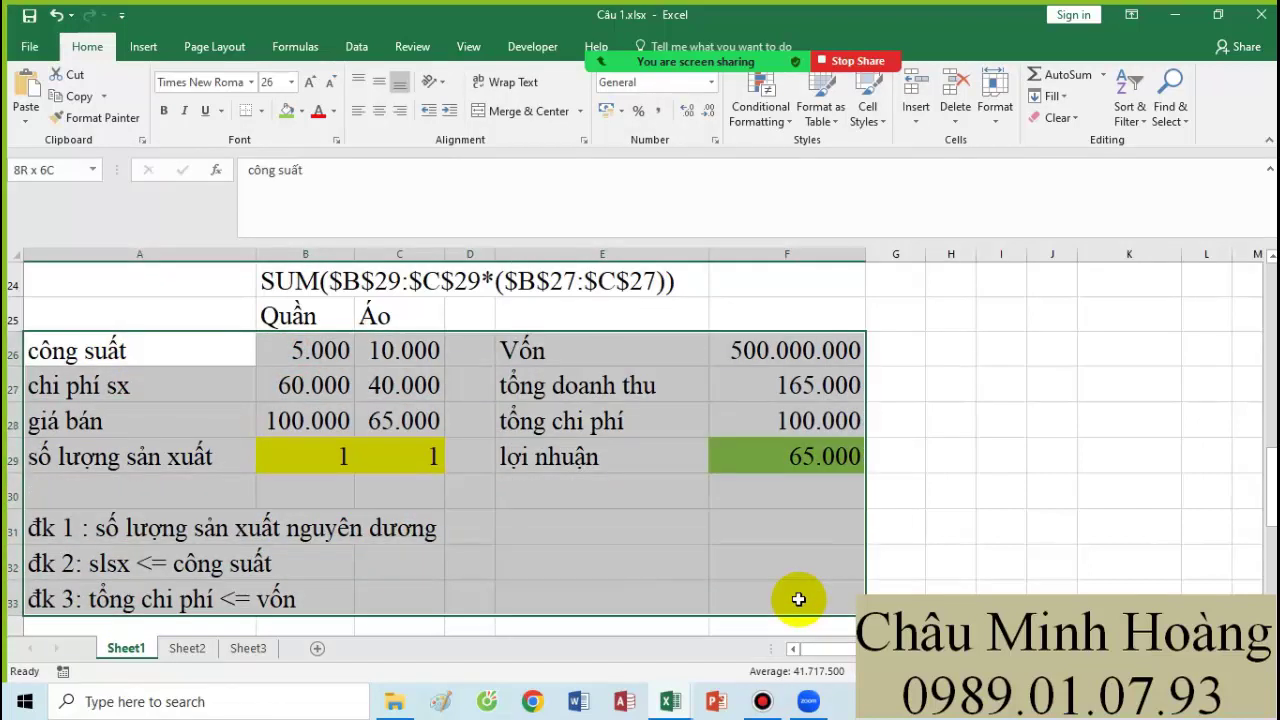
click(823, 374)
click(797, 423)
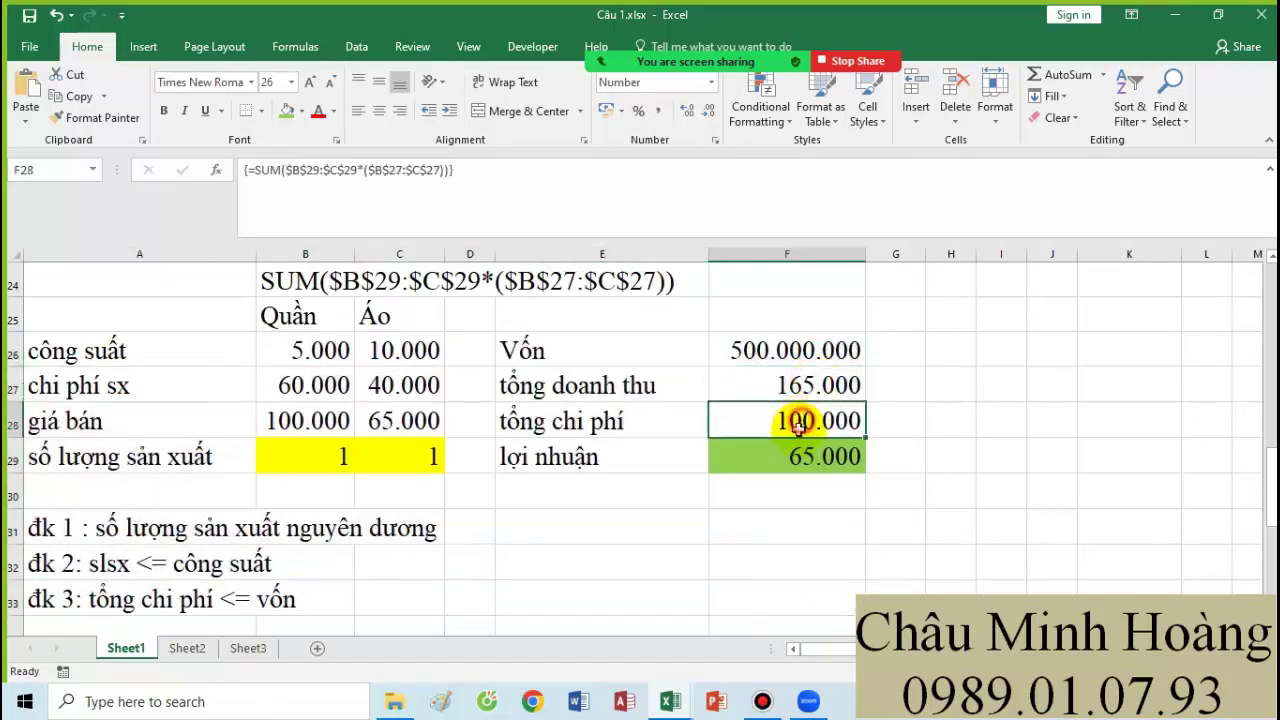
drag(129, 357, 762, 554)
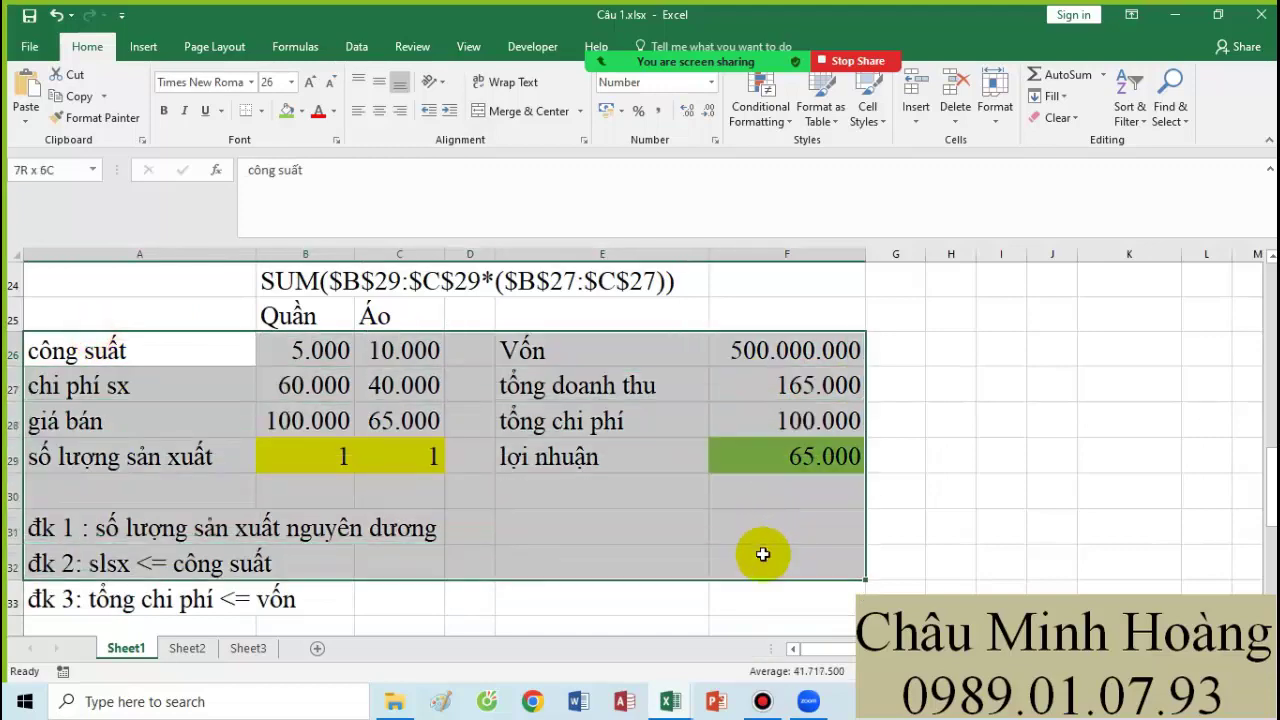
scroll(765, 548, up, 1)
scroll(767, 546, down, 1)
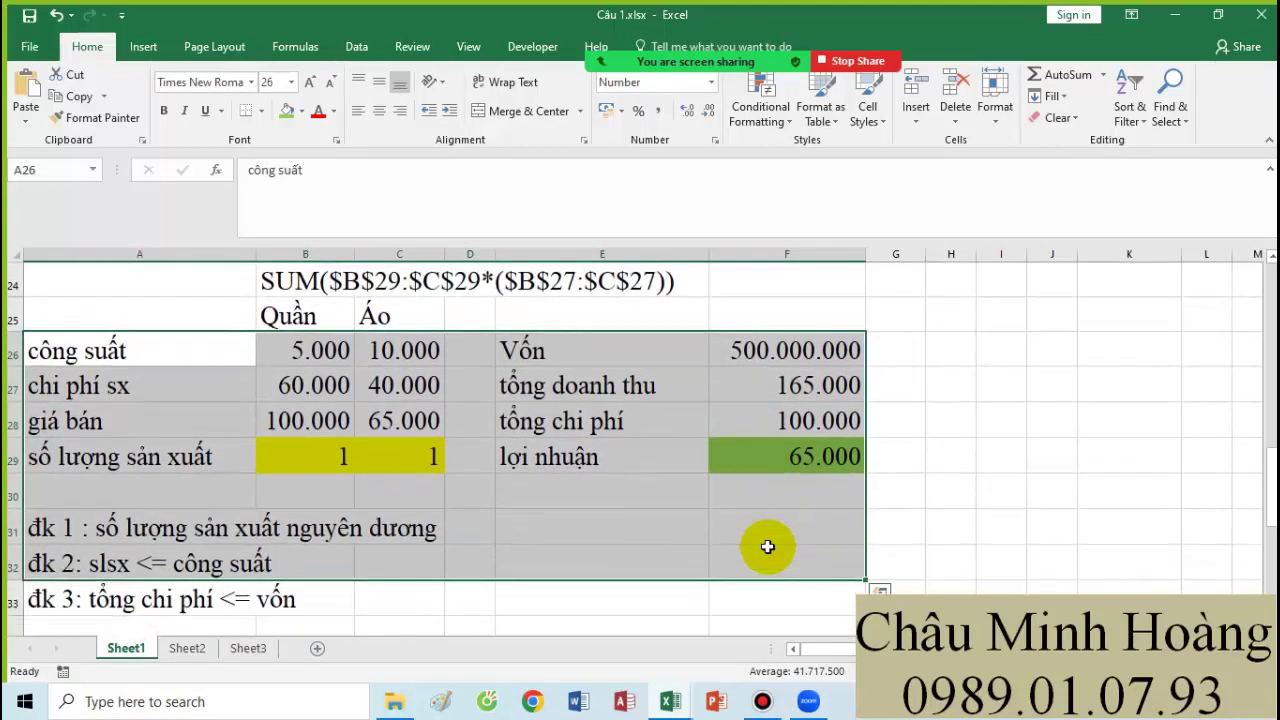
Open Solver, clear the old objective, variable cells and constraints by resetting all its settings, and close it.
click(356, 46)
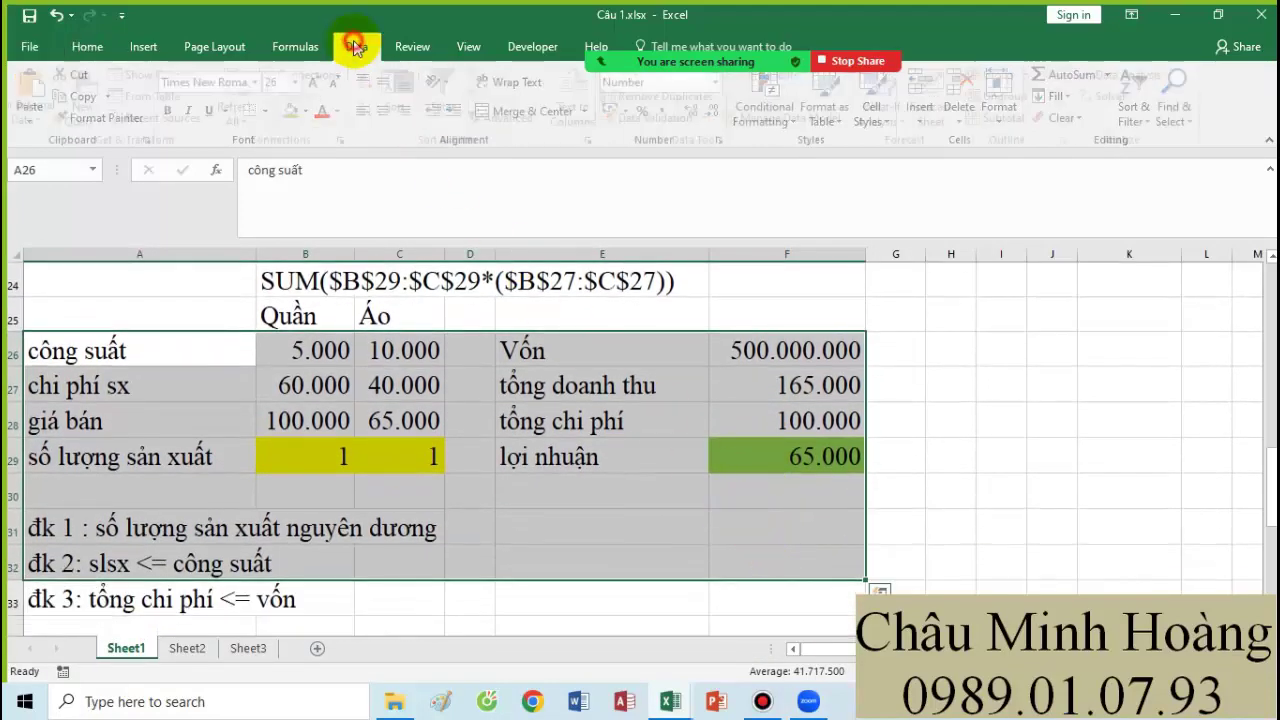
click(1115, 95)
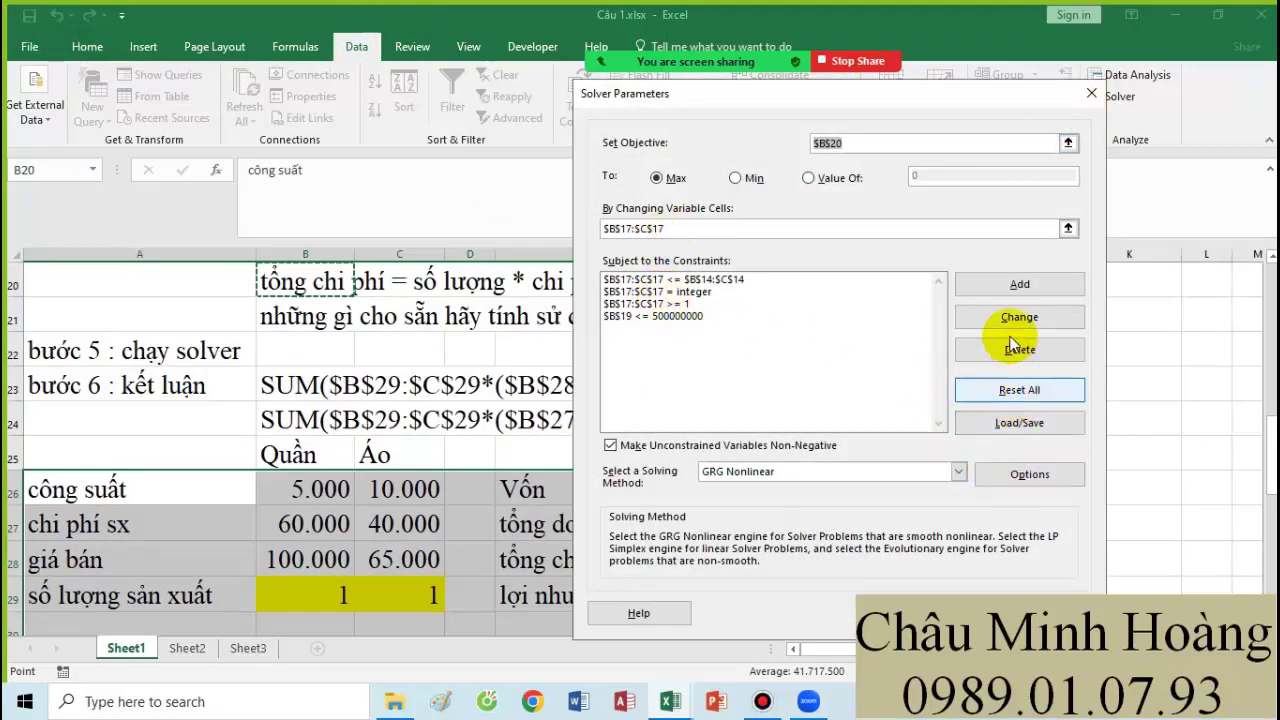
click(757, 282)
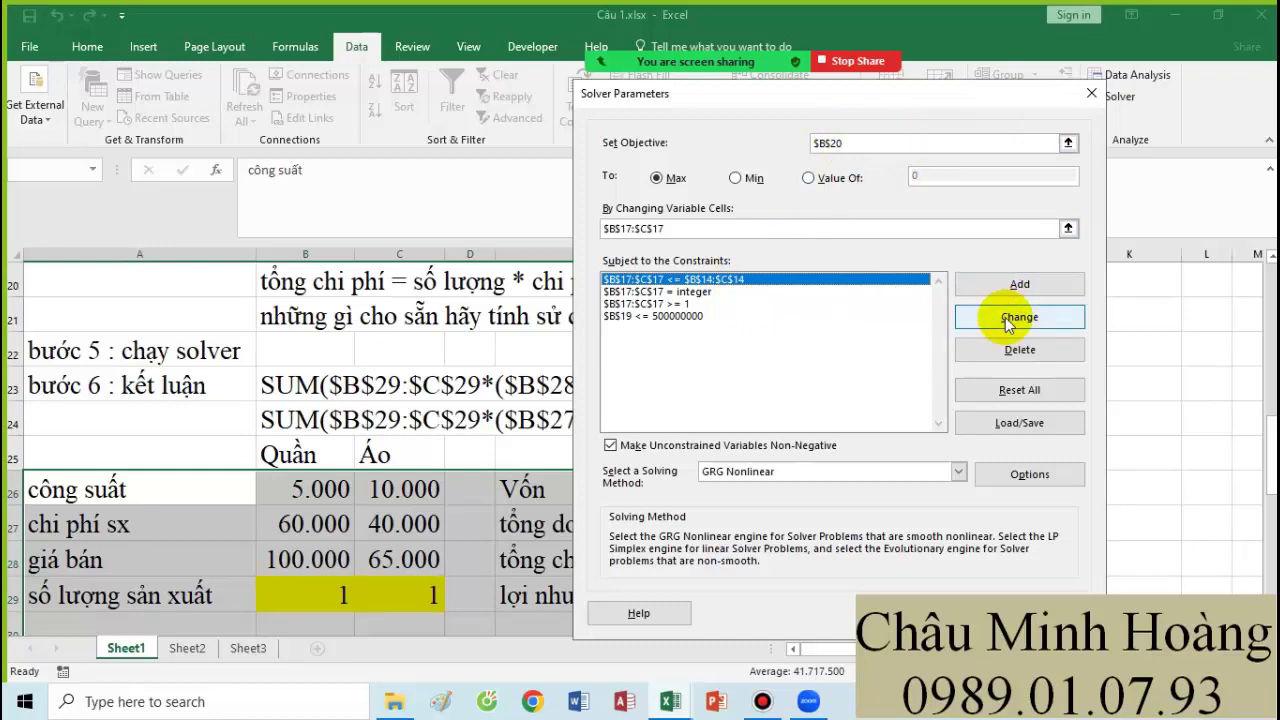
click(1018, 349)
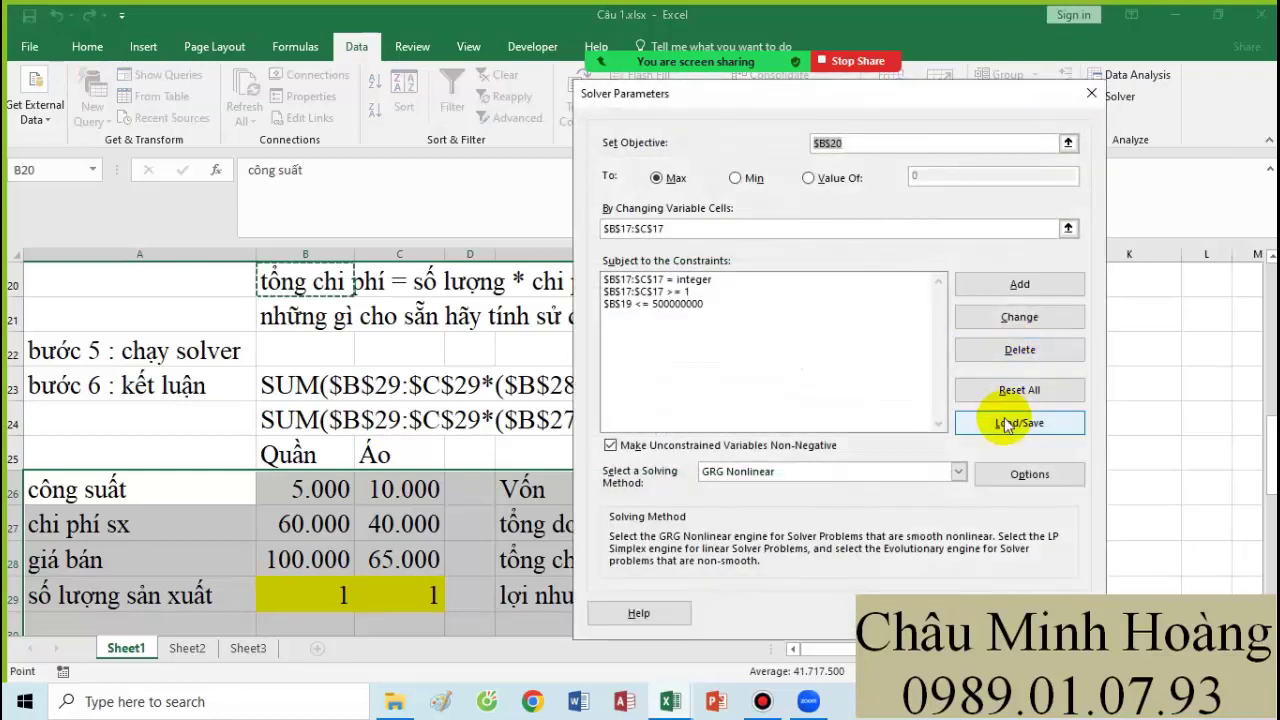
click(1012, 390)
click(682, 414)
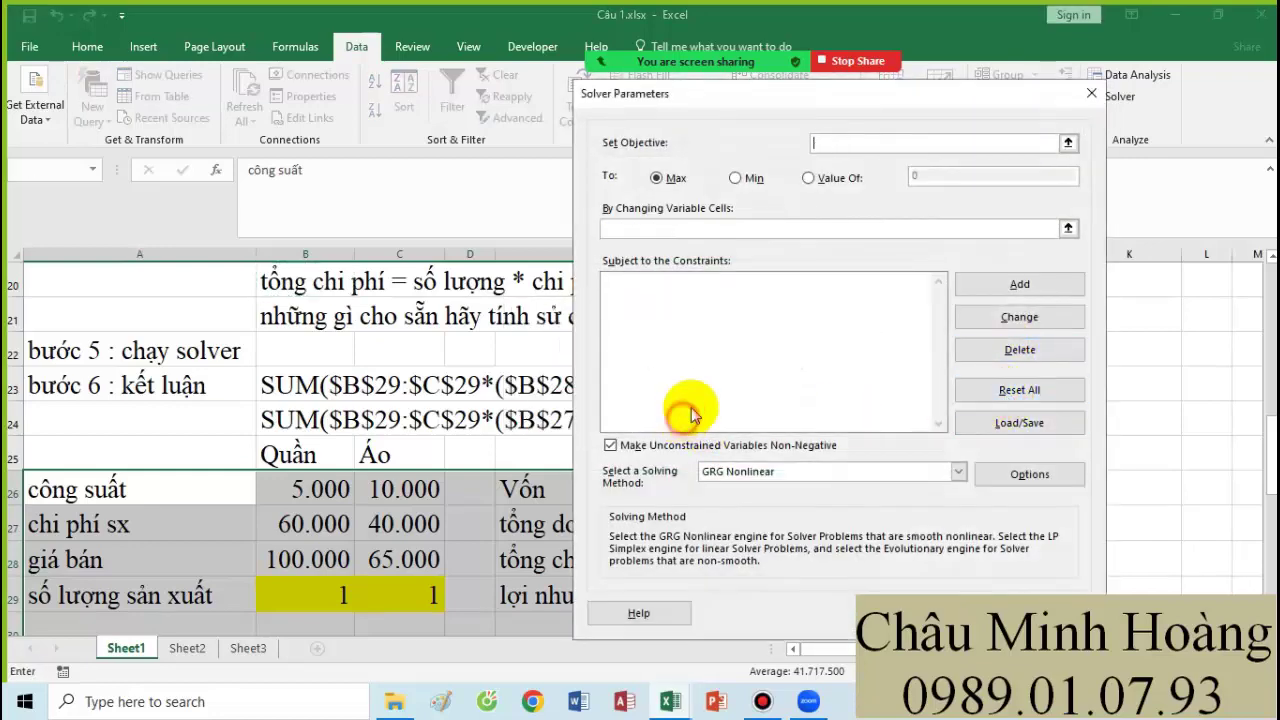
click(1040, 612)
Reopen Solver, move its dialog clear of the table, and set the objective to the lợi nhuận cell $F$29.
click(1116, 95)
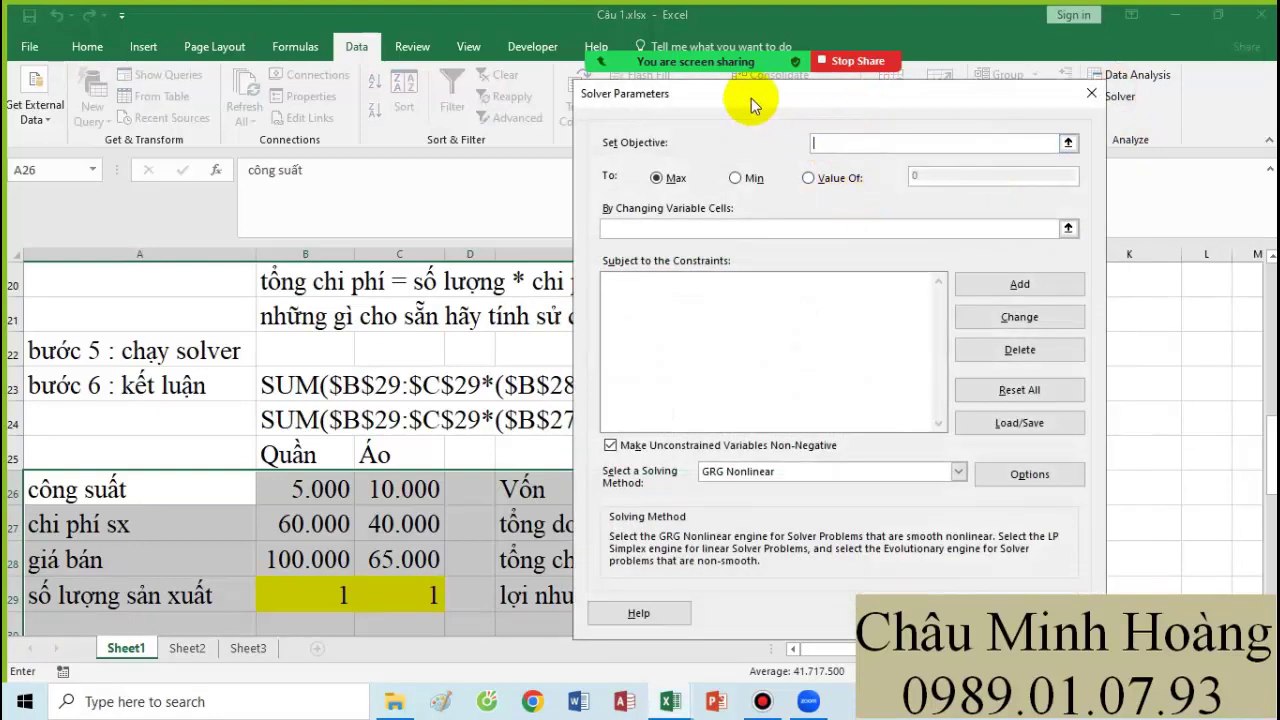
drag(749, 104, 927, 103)
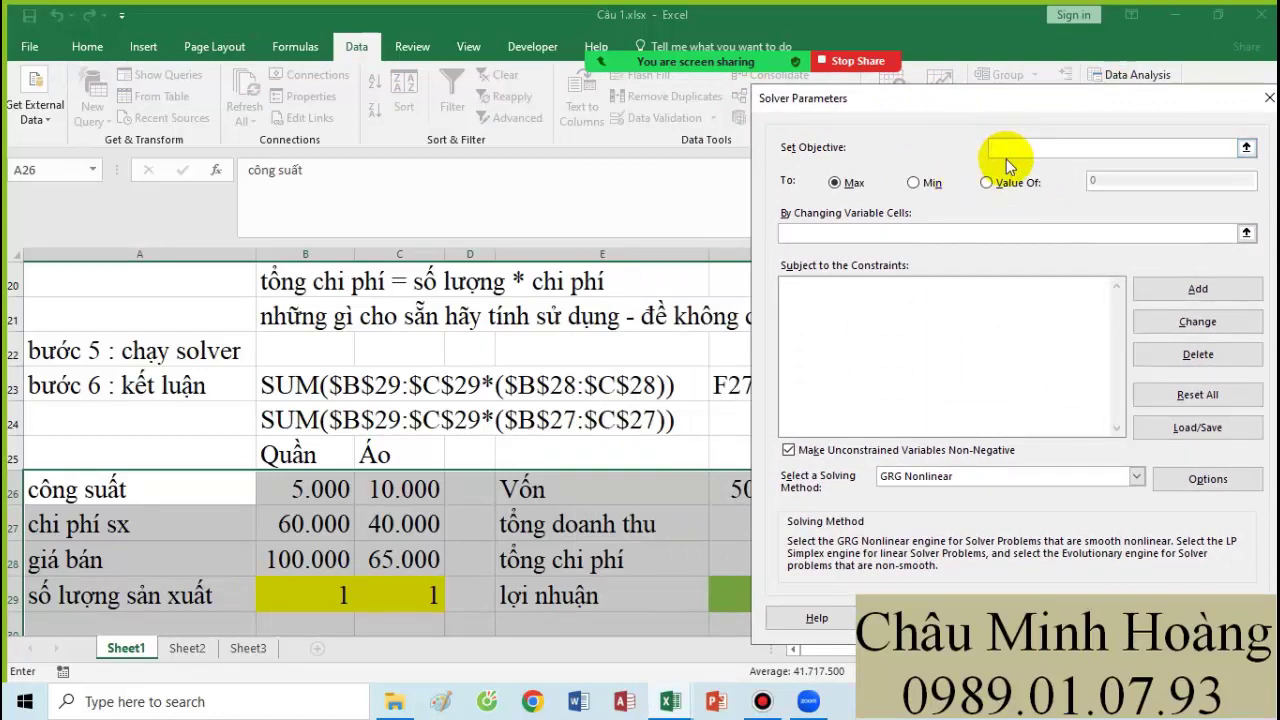
drag(994, 100, 1038, 85)
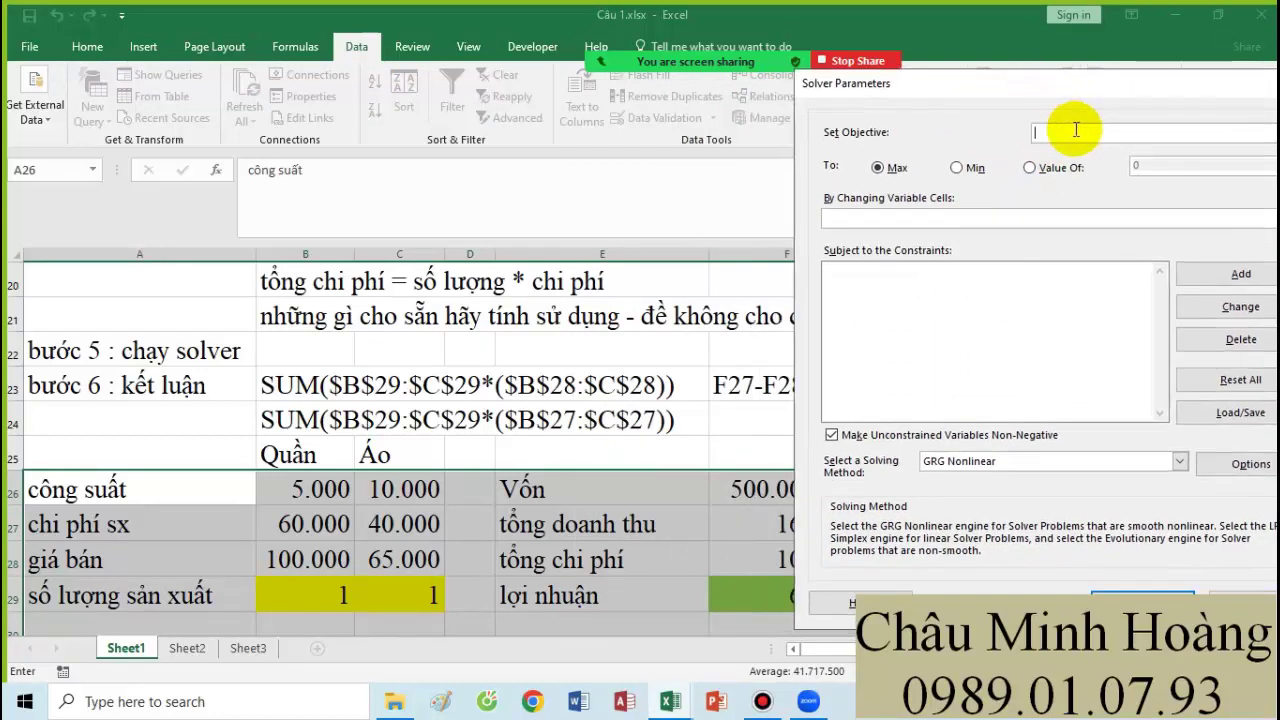
click(767, 604)
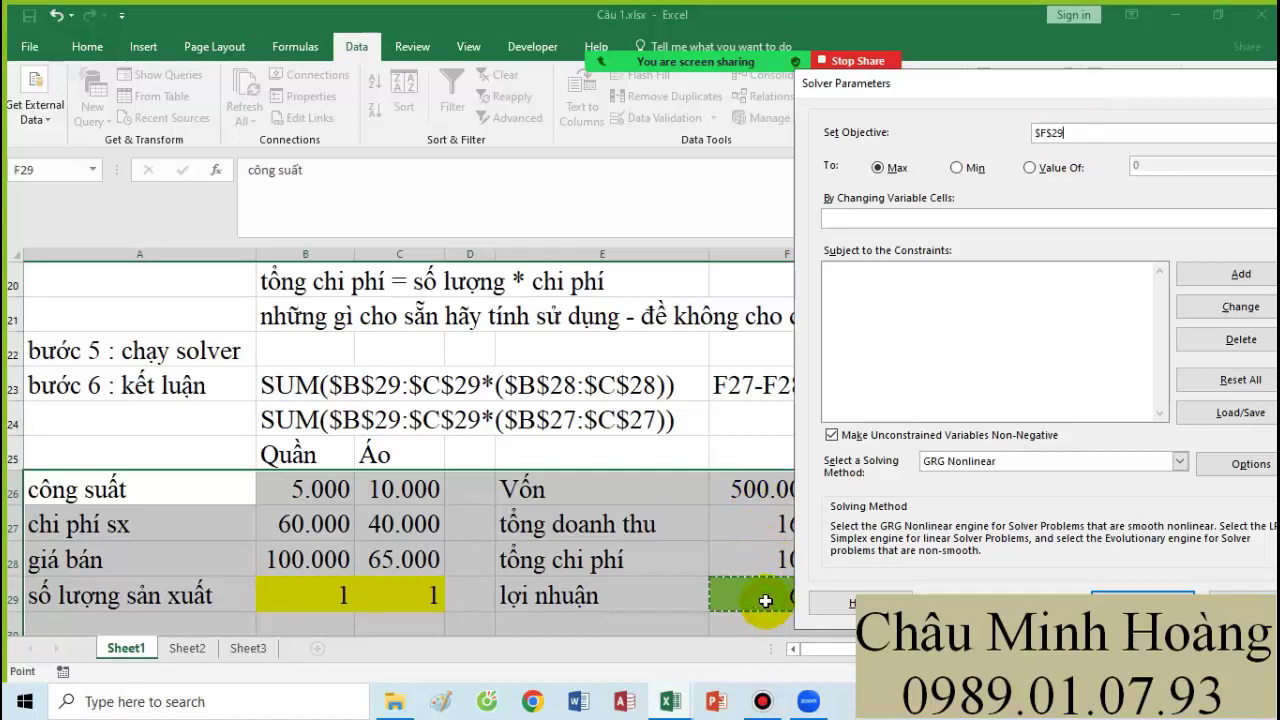
Keep the lợi nhuận cell $F$29 as the Solver objective and set its target to Max.
drag(871, 86, 963, 90)
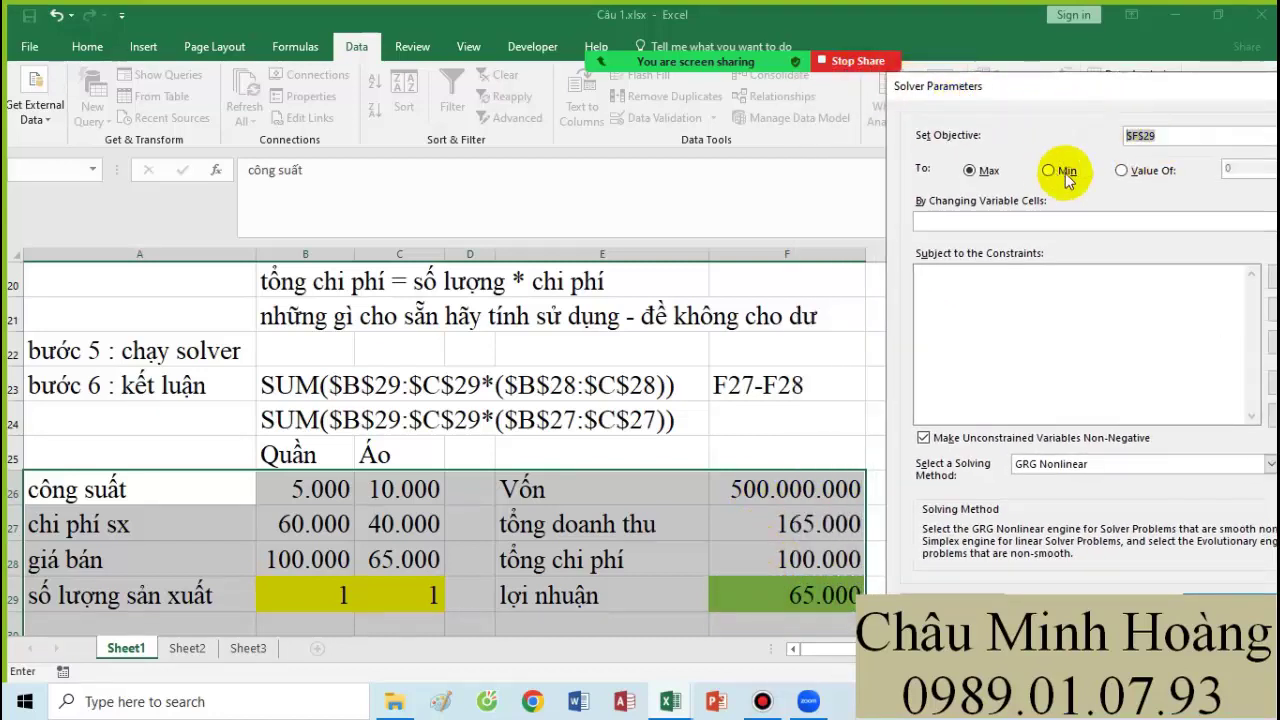
click(778, 592)
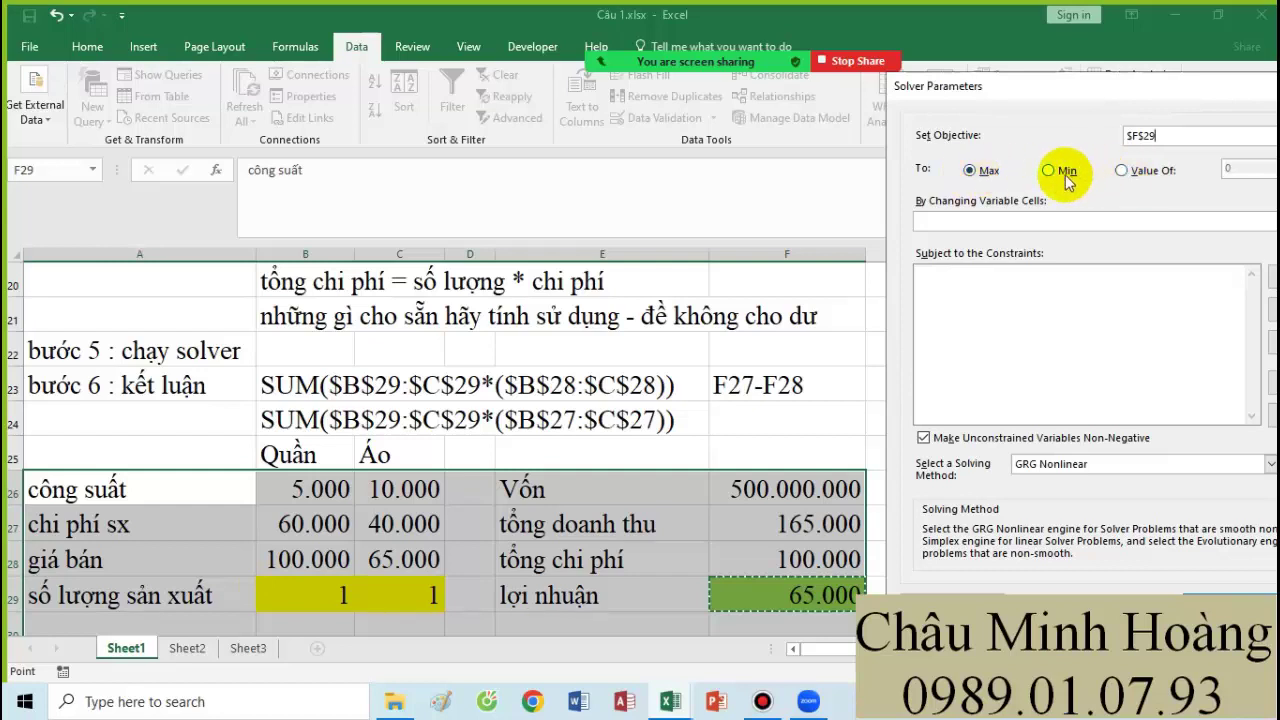
click(1228, 168)
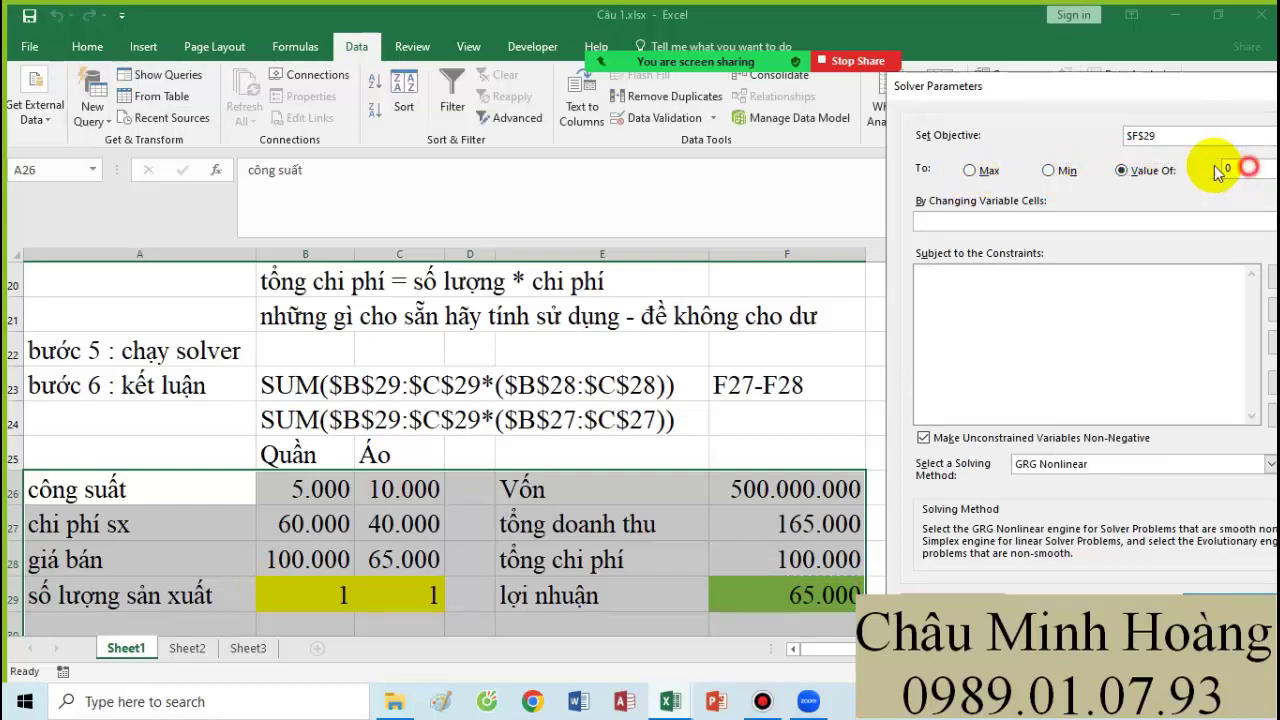
drag(1060, 92, 814, 84)
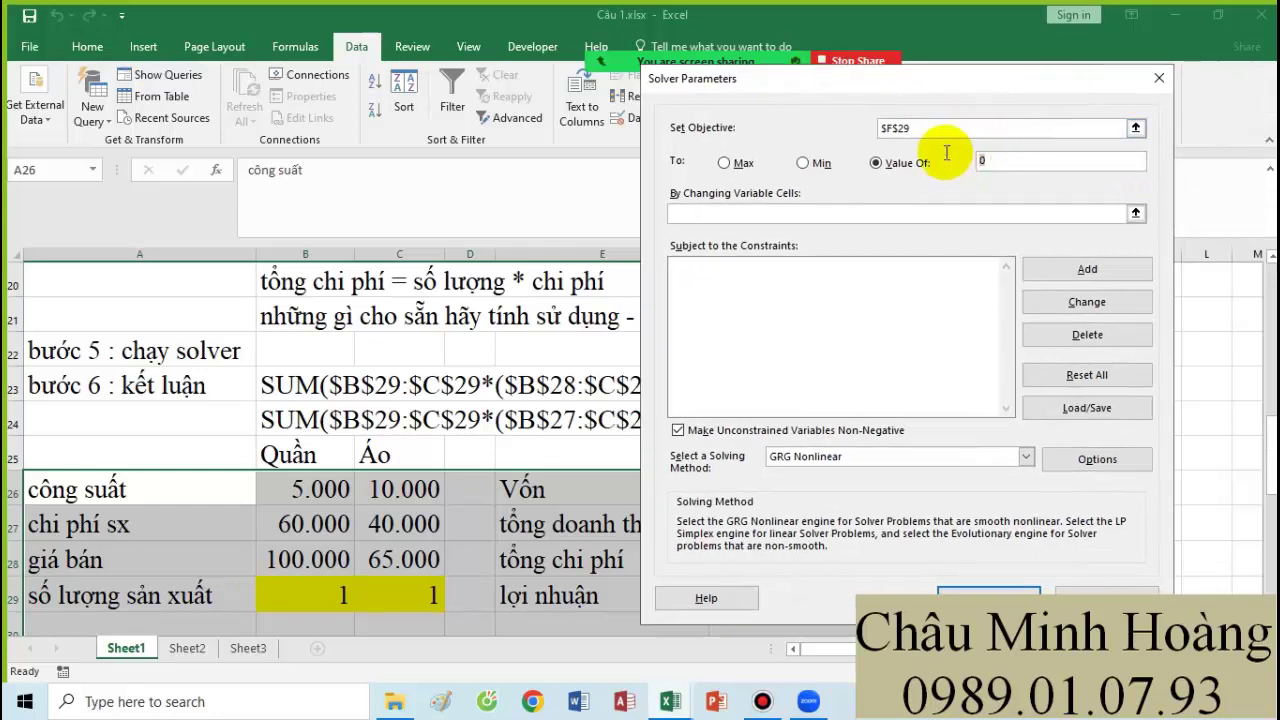
click(727, 164)
Set Solver's changing variable cells to the số lượng sản xuất range $B$29:$C$29.
click(714, 213)
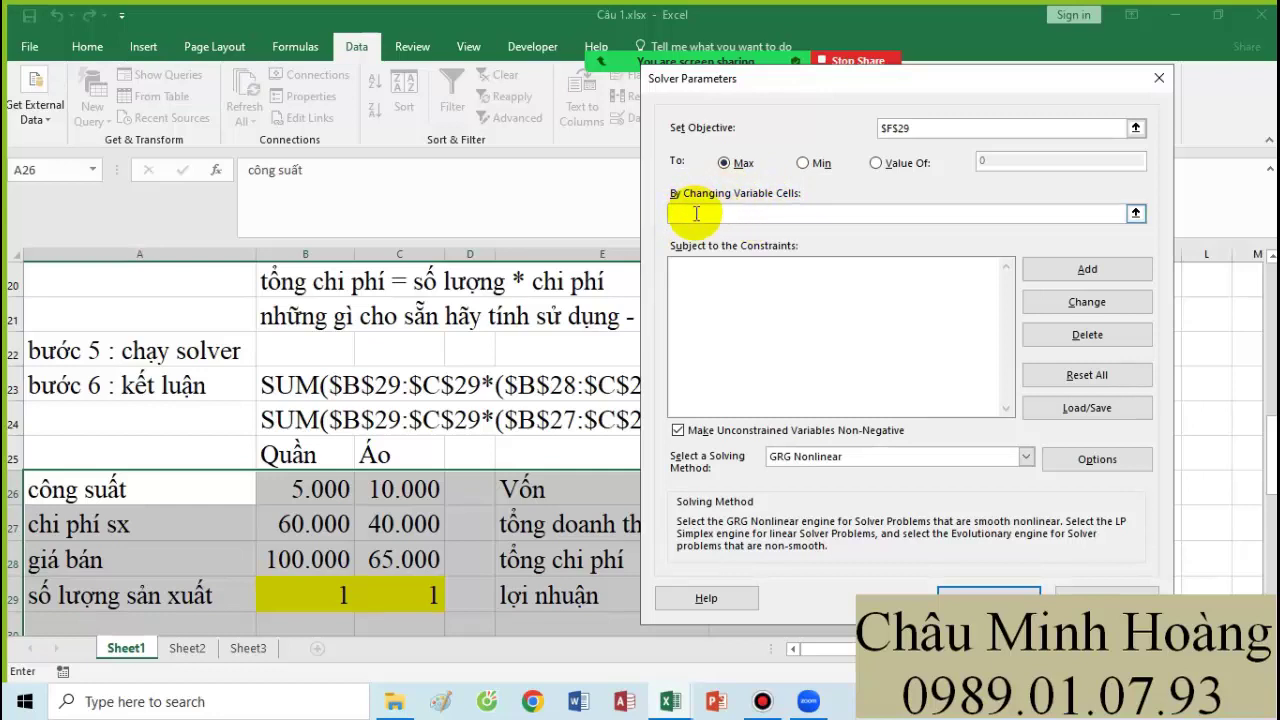
drag(332, 592, 425, 595)
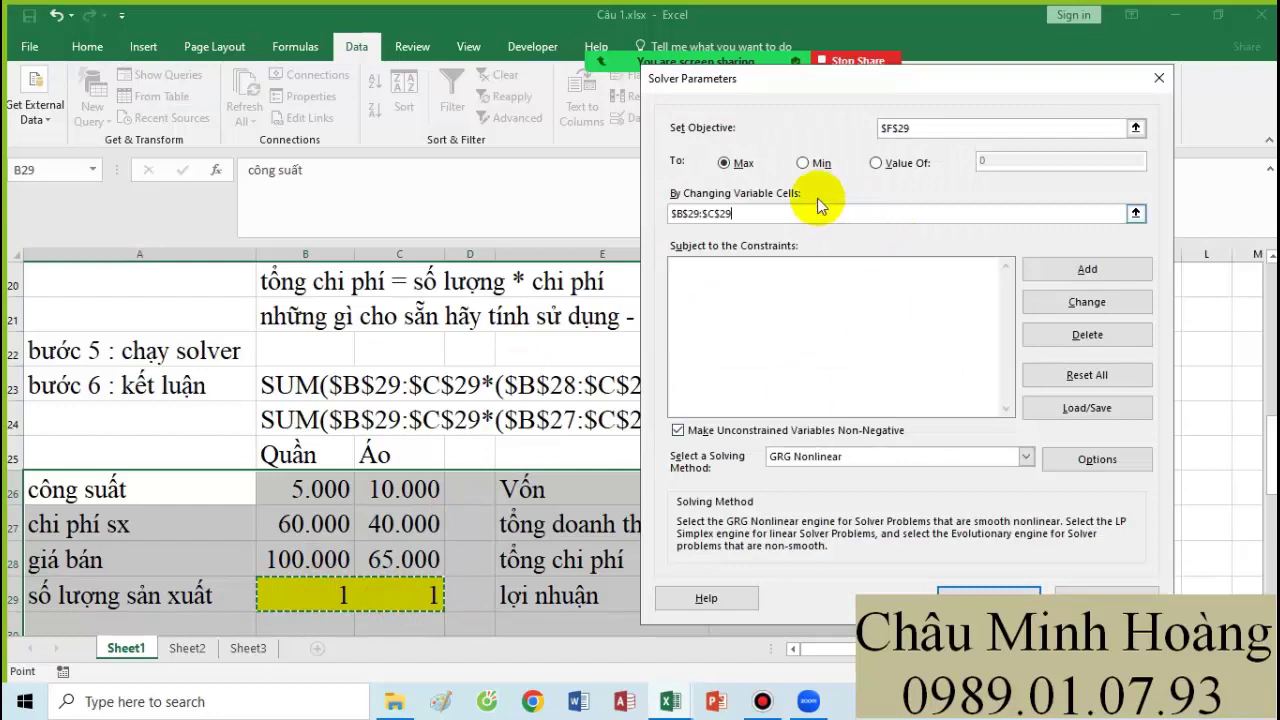
drag(766, 214, 655, 215)
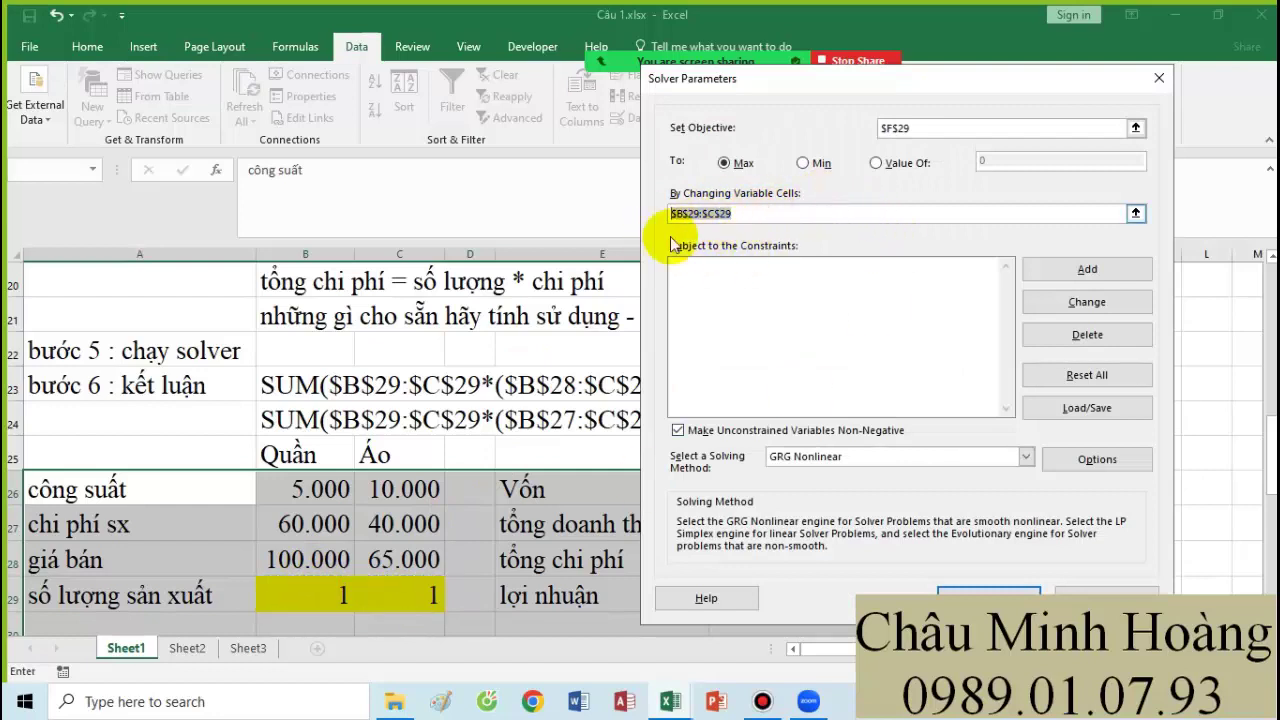
drag(305, 601, 410, 596)
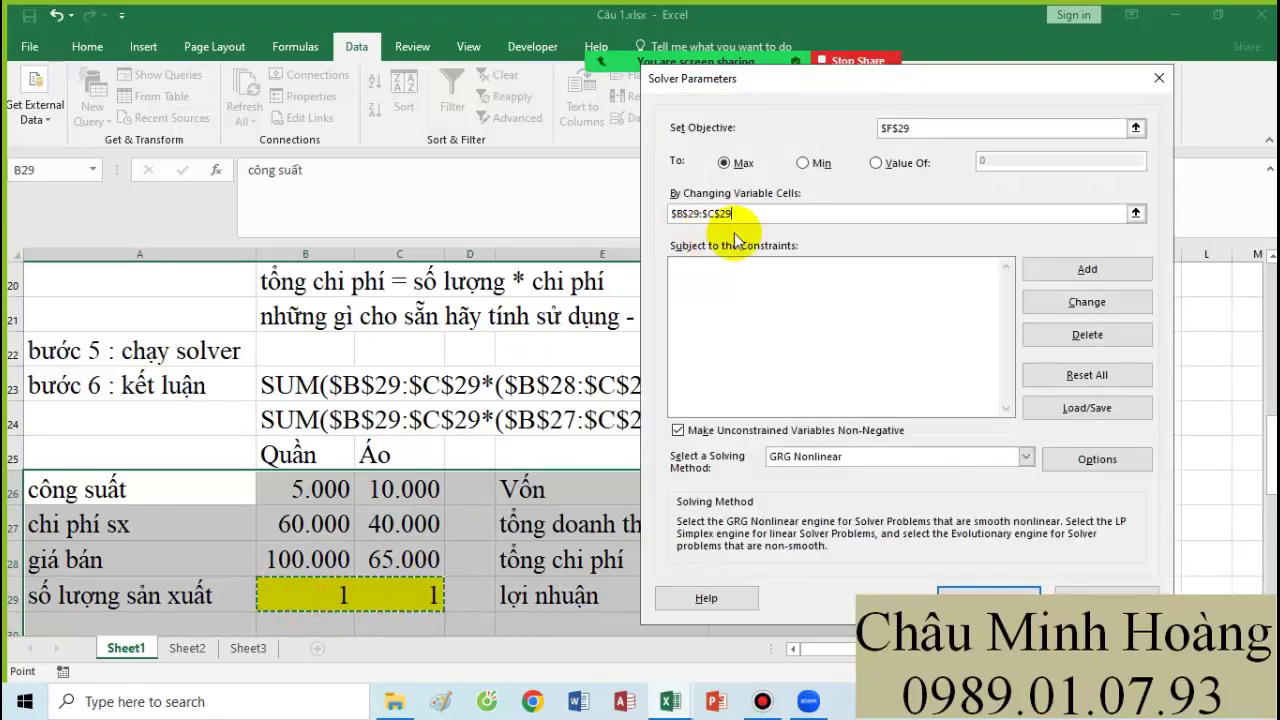
Add a Solver constraint requiring the quantities in $B$29:$C$29 to be integers (int).
click(1060, 267)
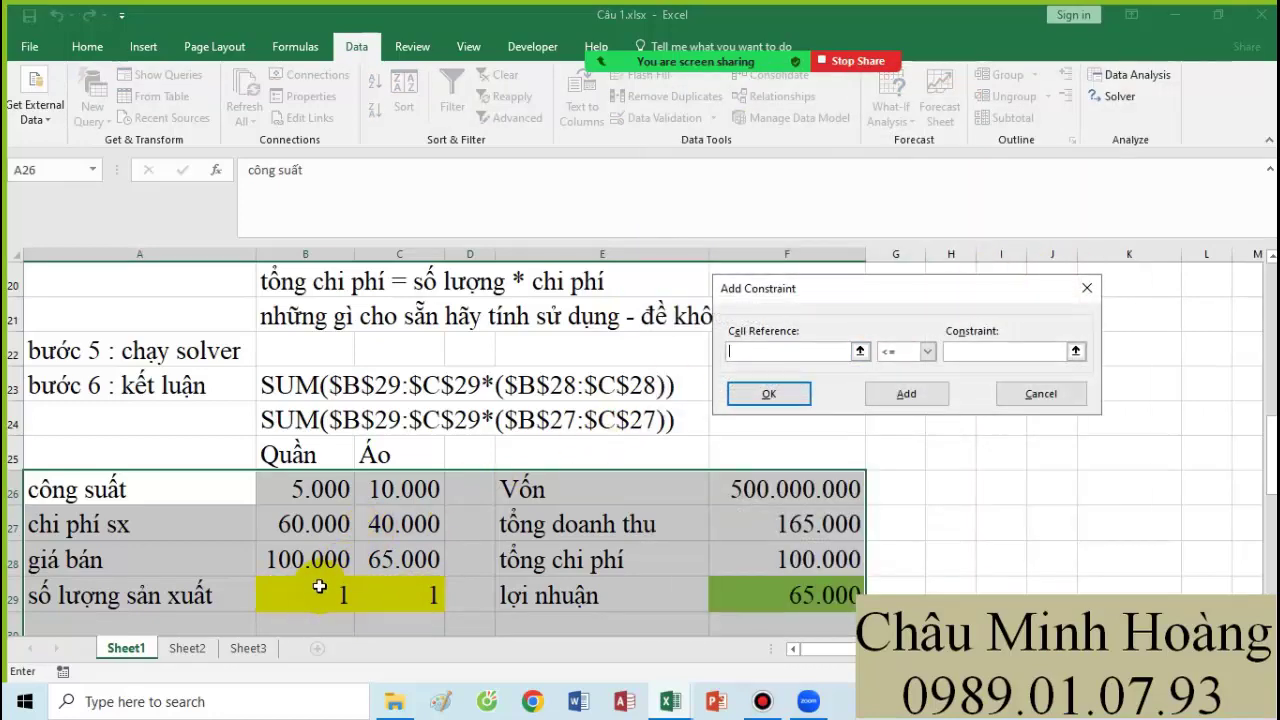
drag(314, 592, 395, 583)
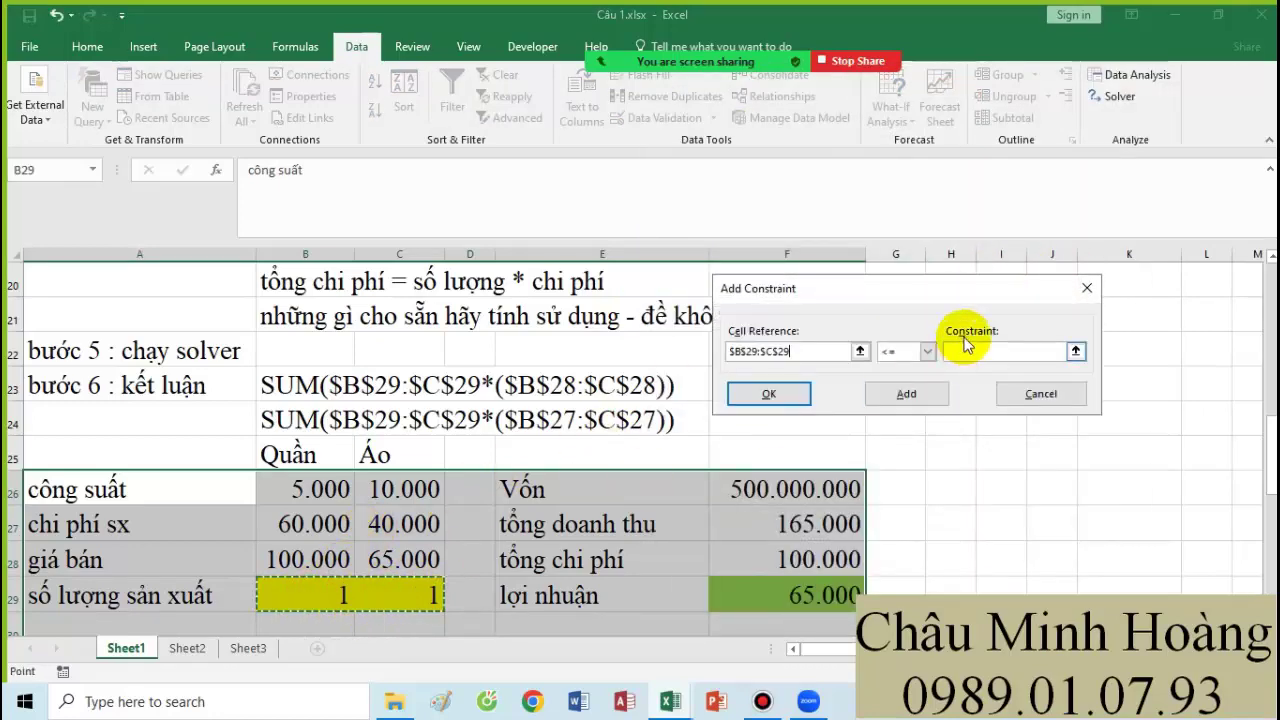
click(908, 351)
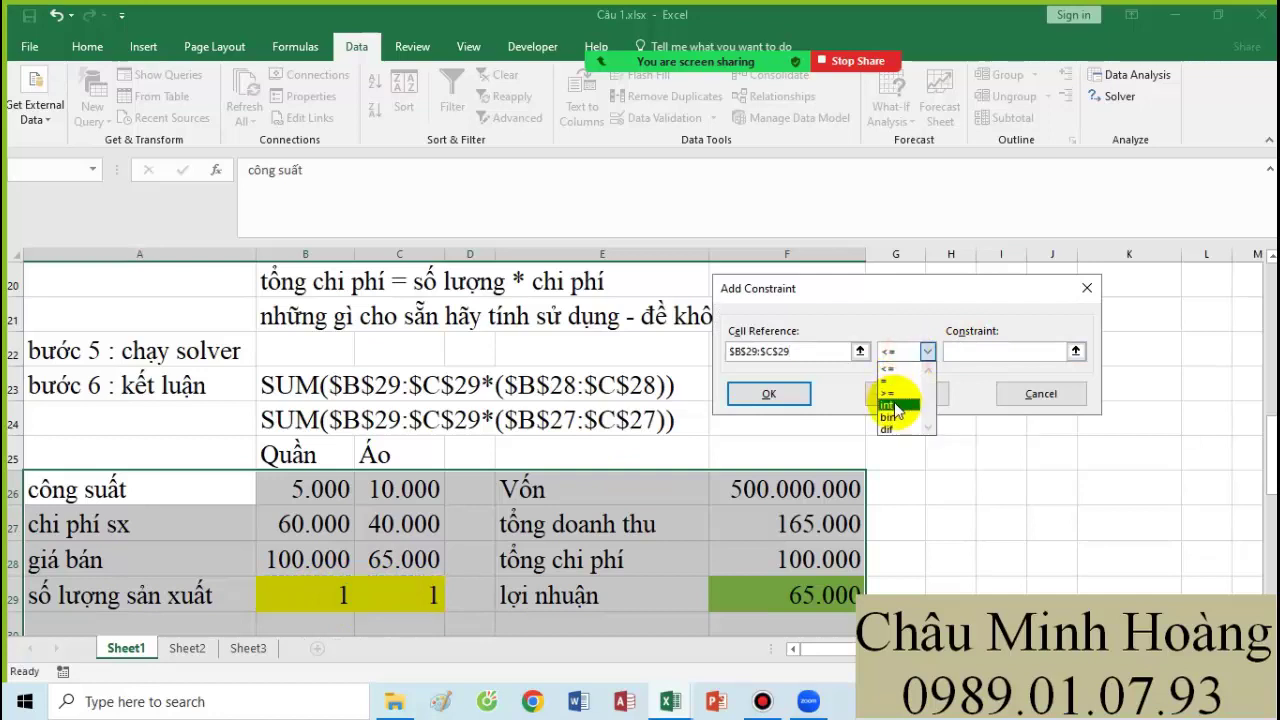
click(893, 405)
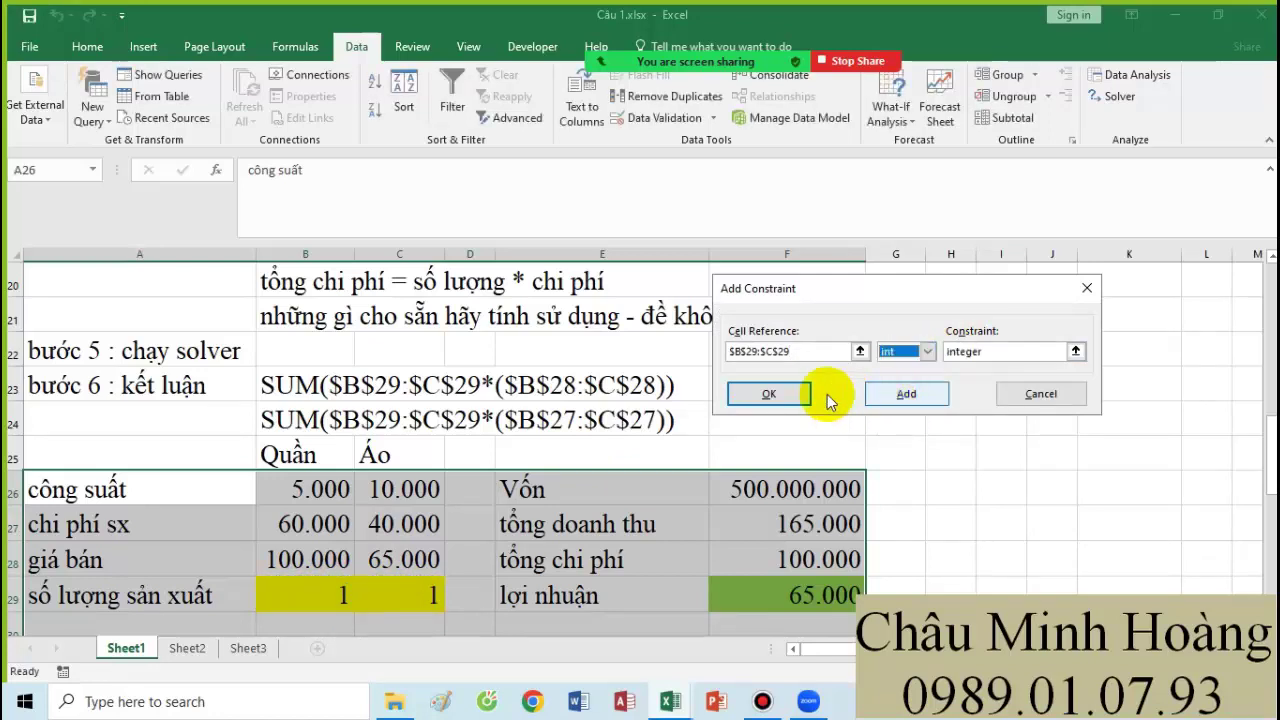
click(906, 393)
Add a Solver constraint requiring the quantities in $B$29:$C$29 to be >= 1.
drag(330, 595, 414, 595)
click(928, 352)
click(905, 391)
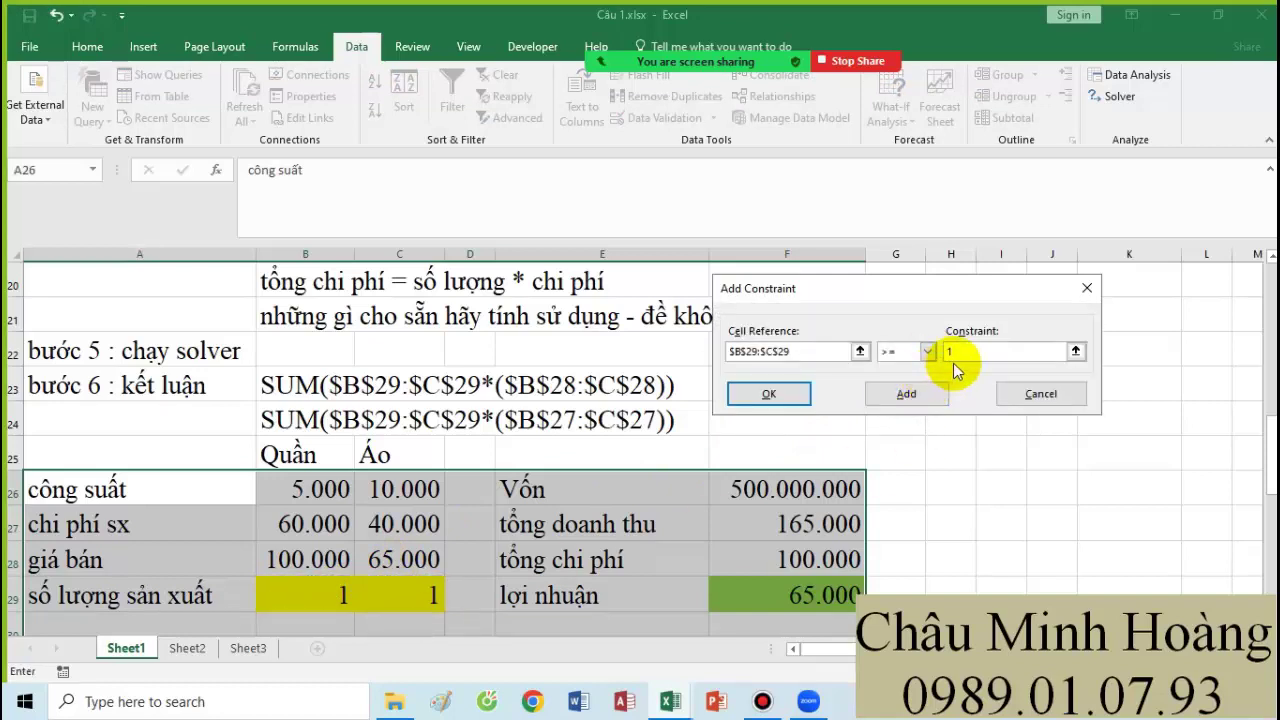
key(Tab)
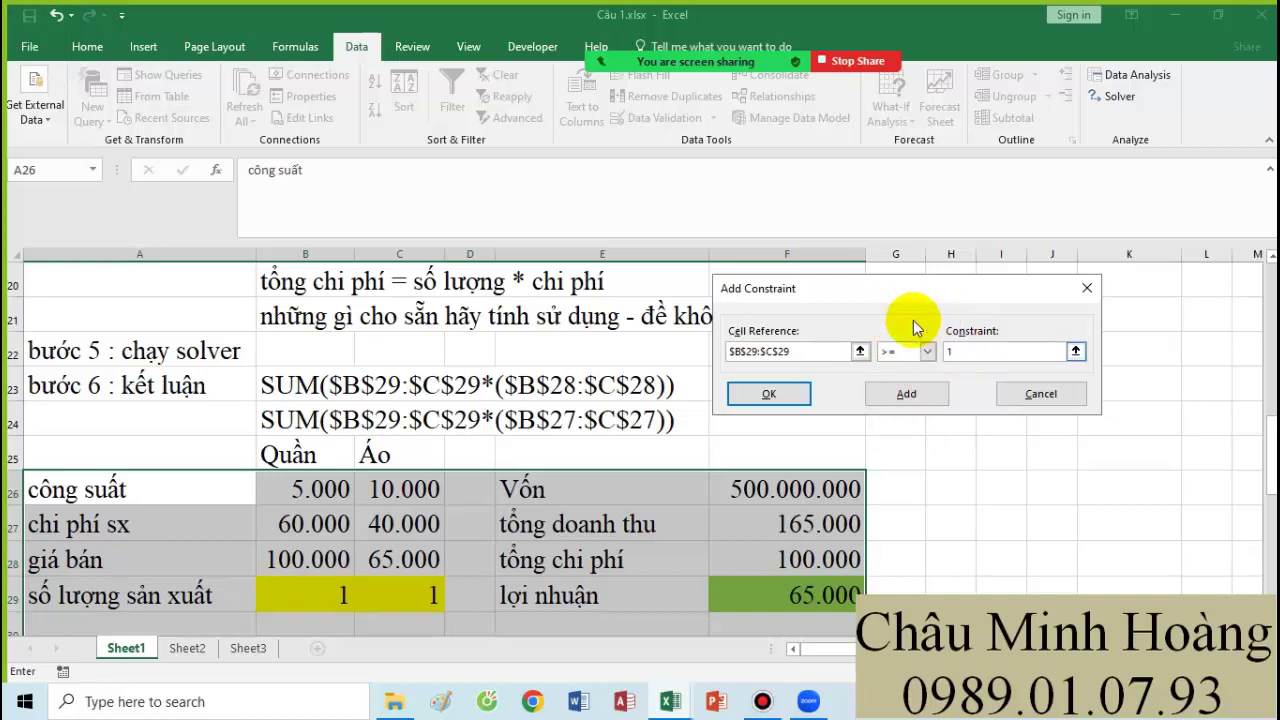
click(906, 393)
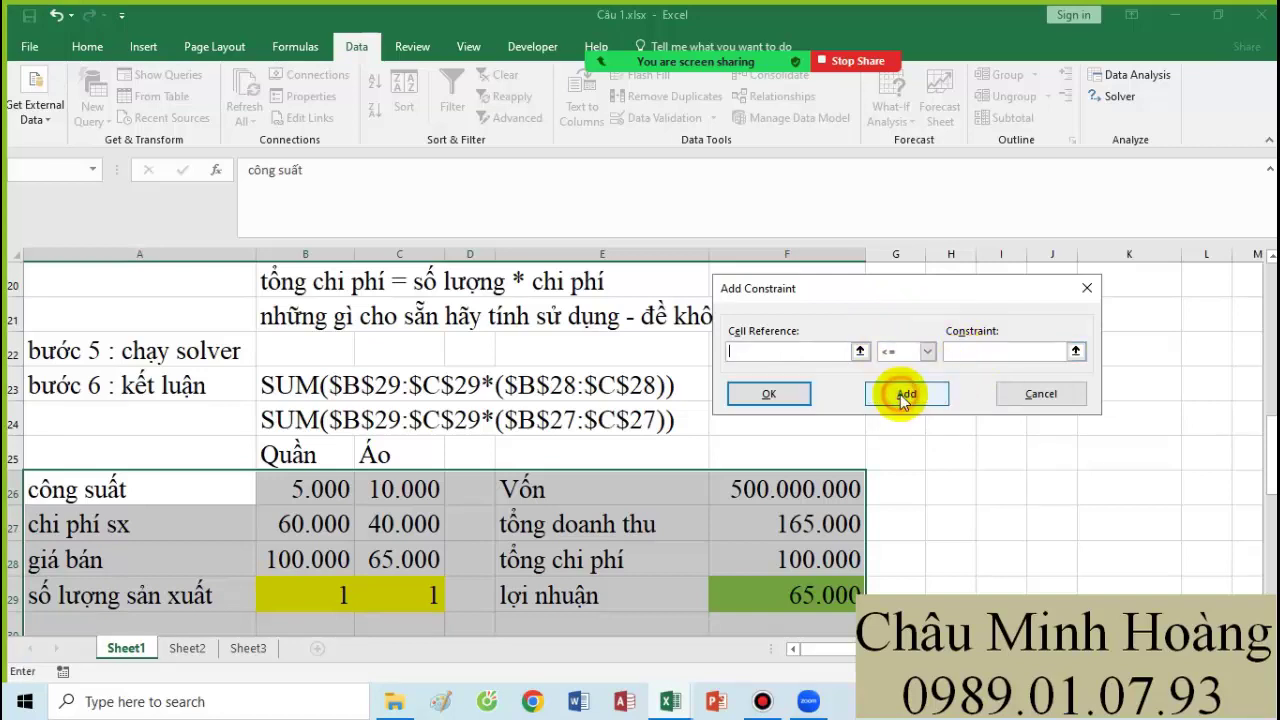
Add the capacity constraint $B$29:$C$29 <= $B$26:$C$26 for the second written condition.
scroll(243, 589, down, 1)
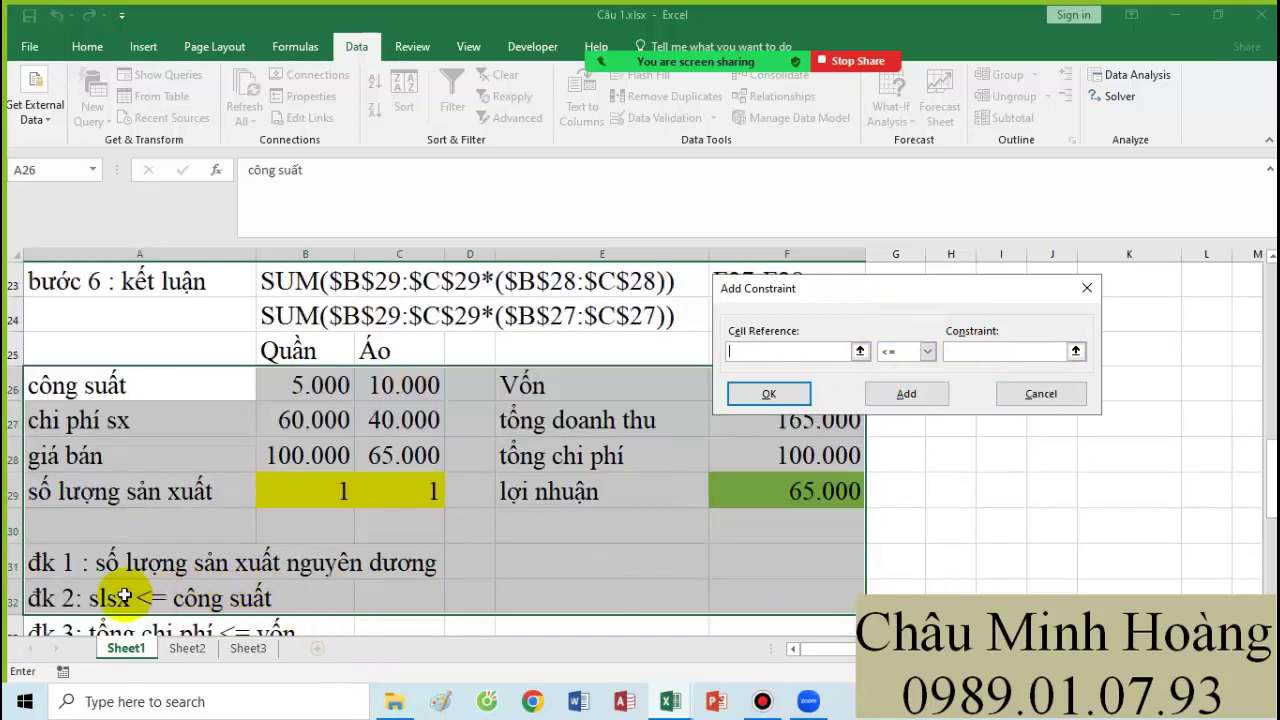
drag(326, 487, 391, 491)
click(300, 494)
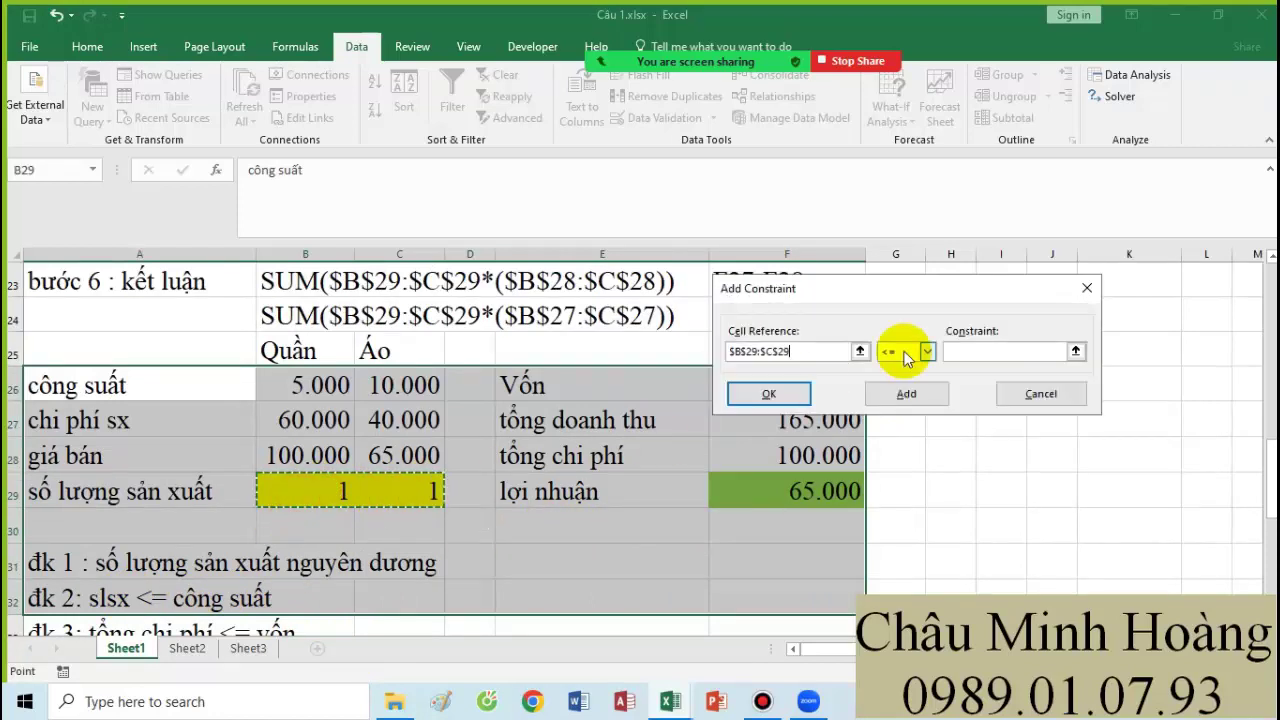
click(972, 350)
drag(334, 384, 390, 384)
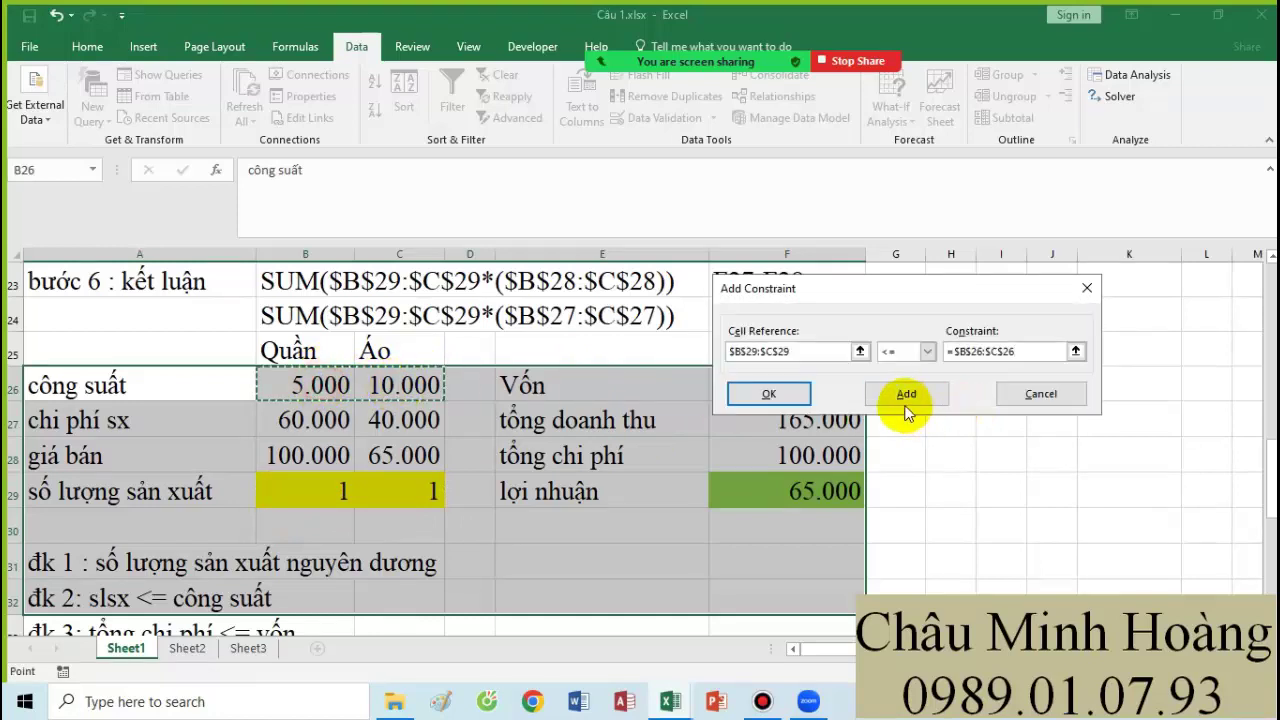
click(905, 395)
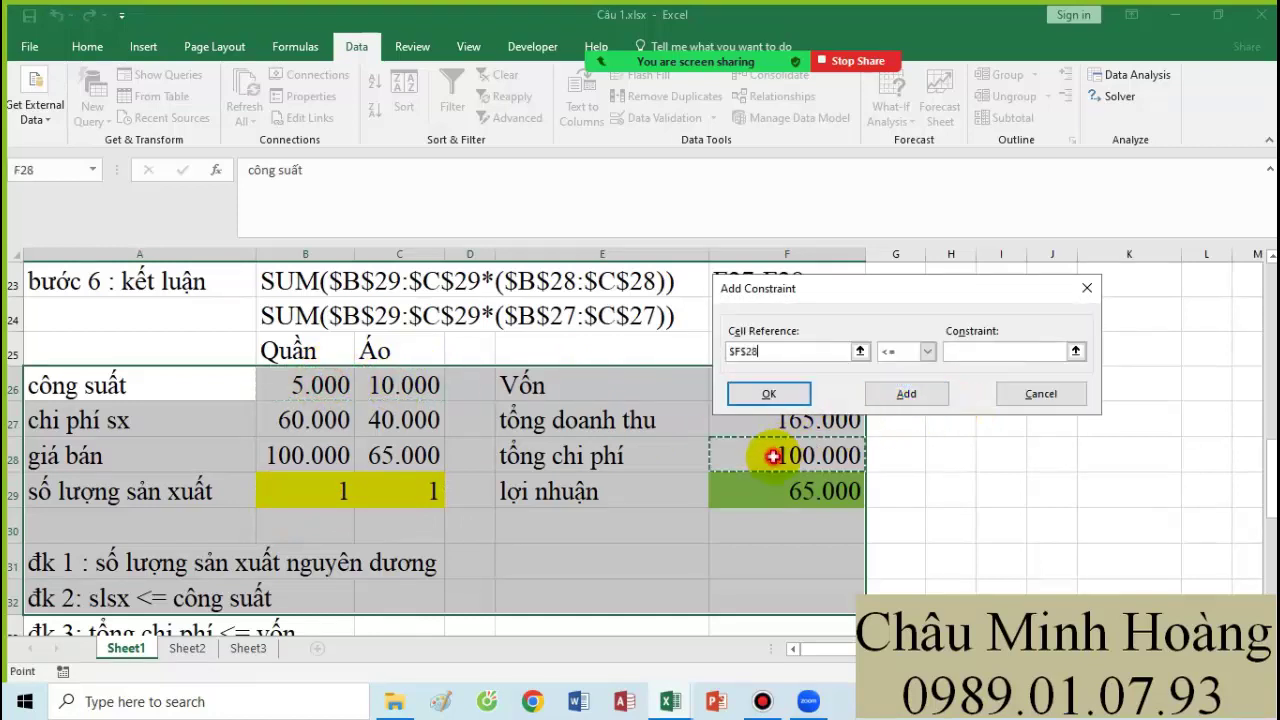
Add the capital constraint $F$28 <= $F$26 and return to the Solver parameters without adding another constraint.
drag(858, 288, 895, 221)
click(1011, 284)
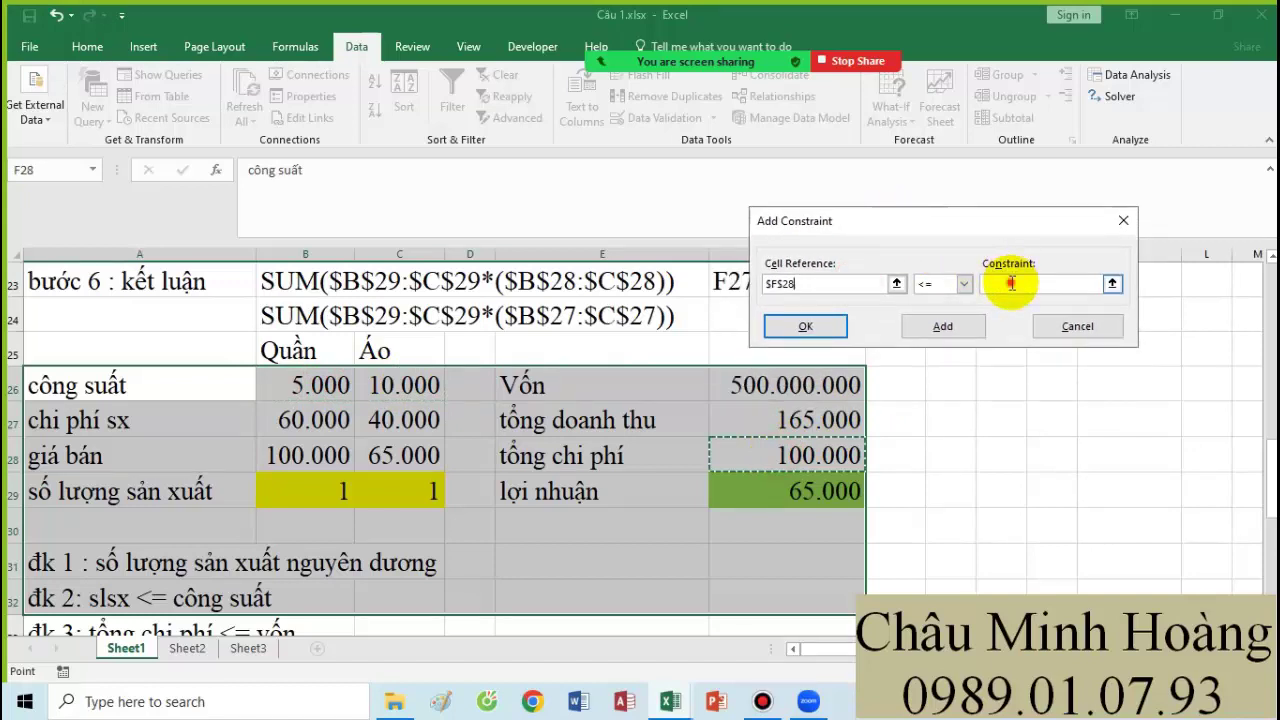
click(822, 385)
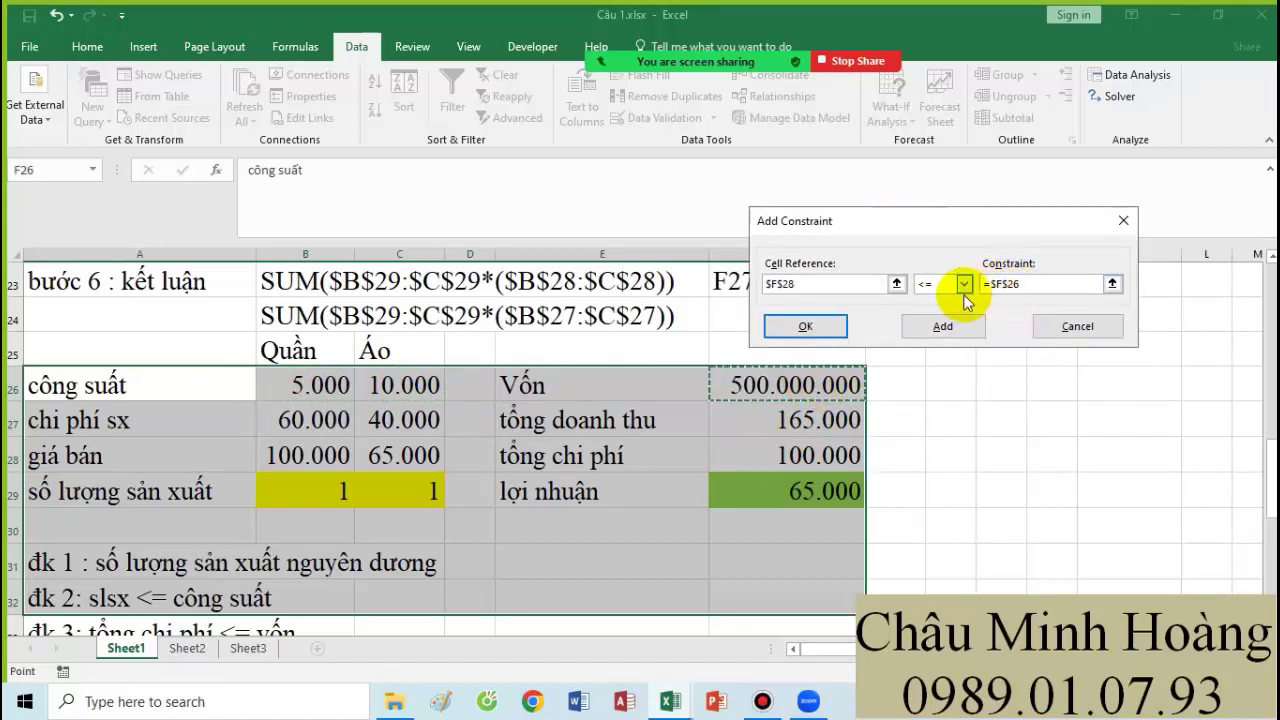
click(912, 326)
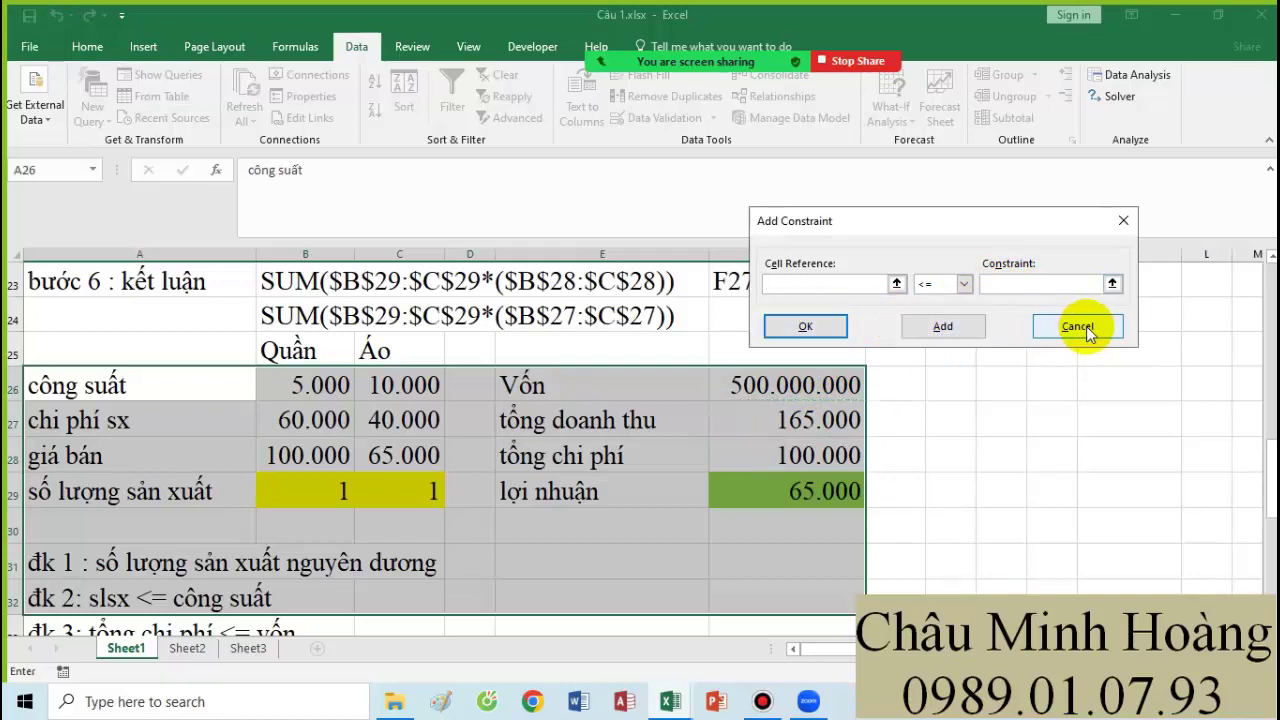
click(850, 329)
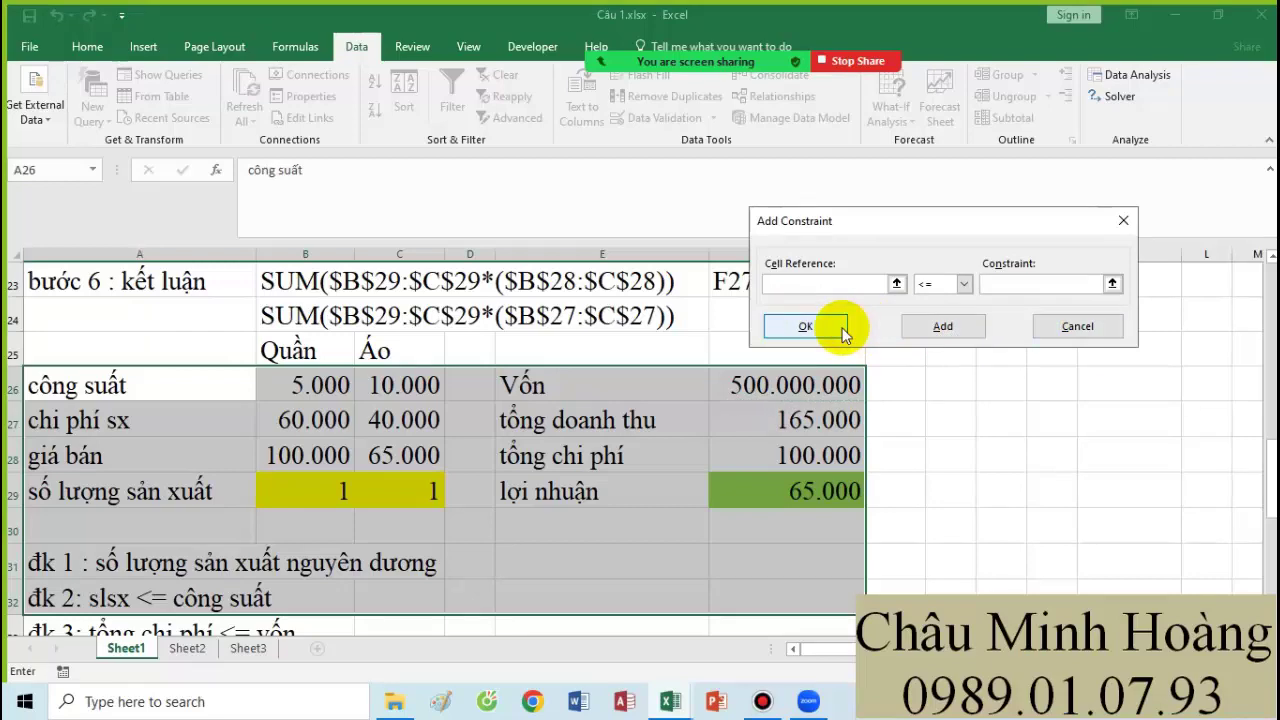
click(689, 414)
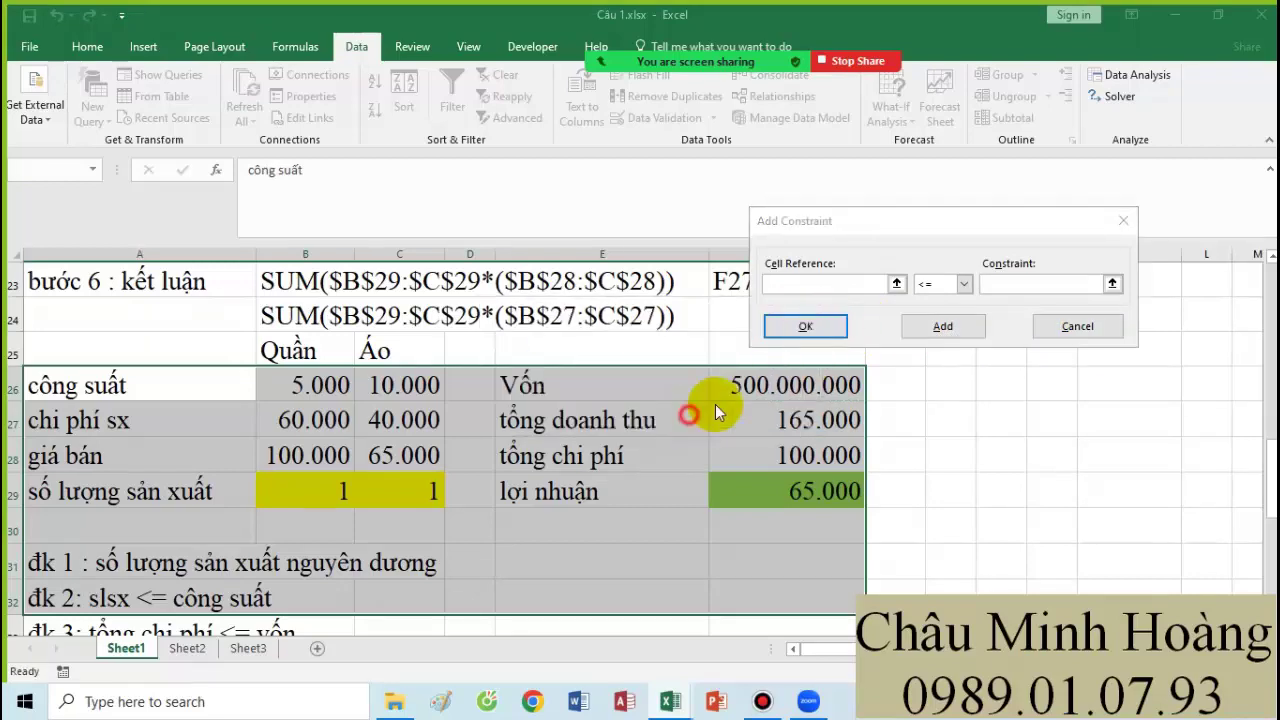
click(1077, 326)
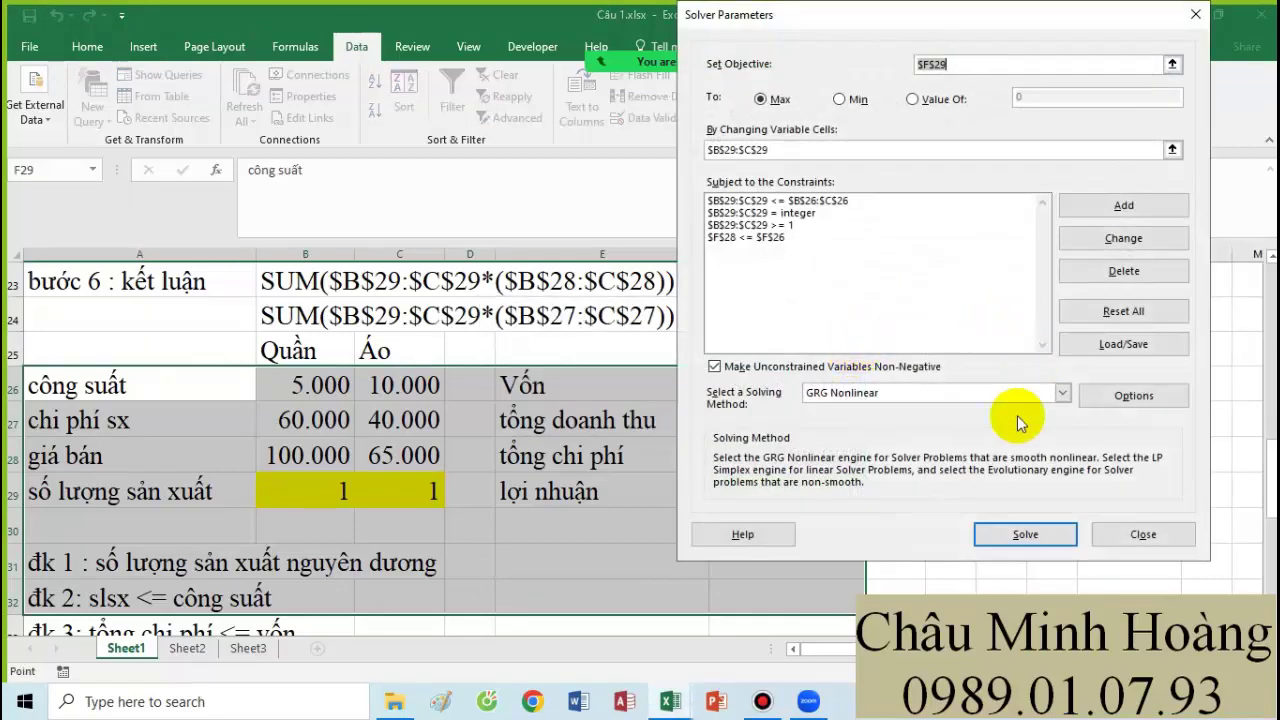
click(750, 226)
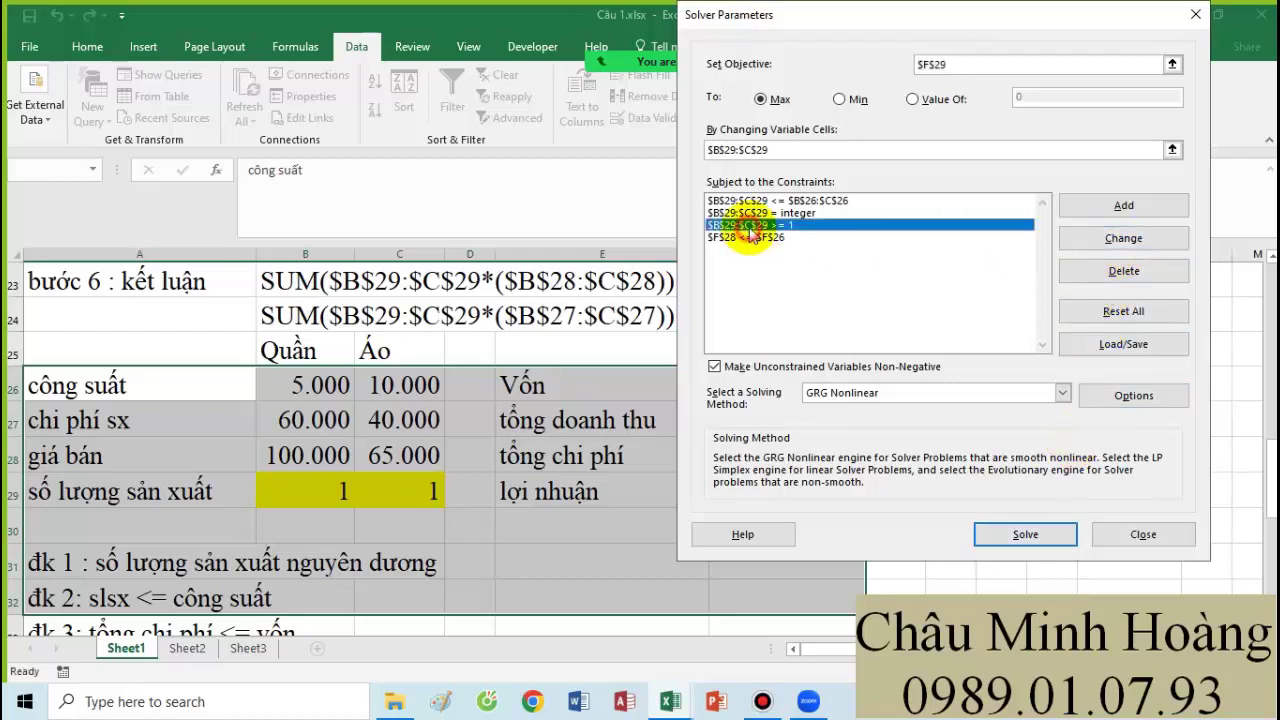
click(1124, 208)
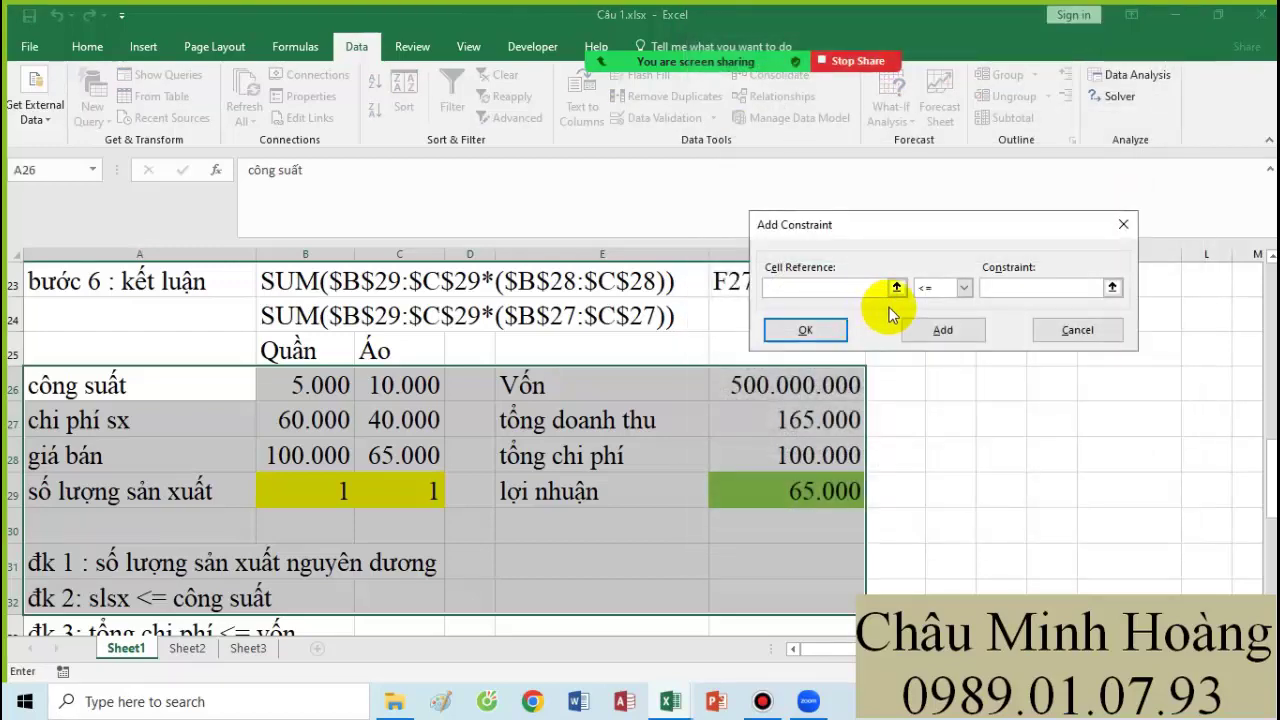
click(1078, 331)
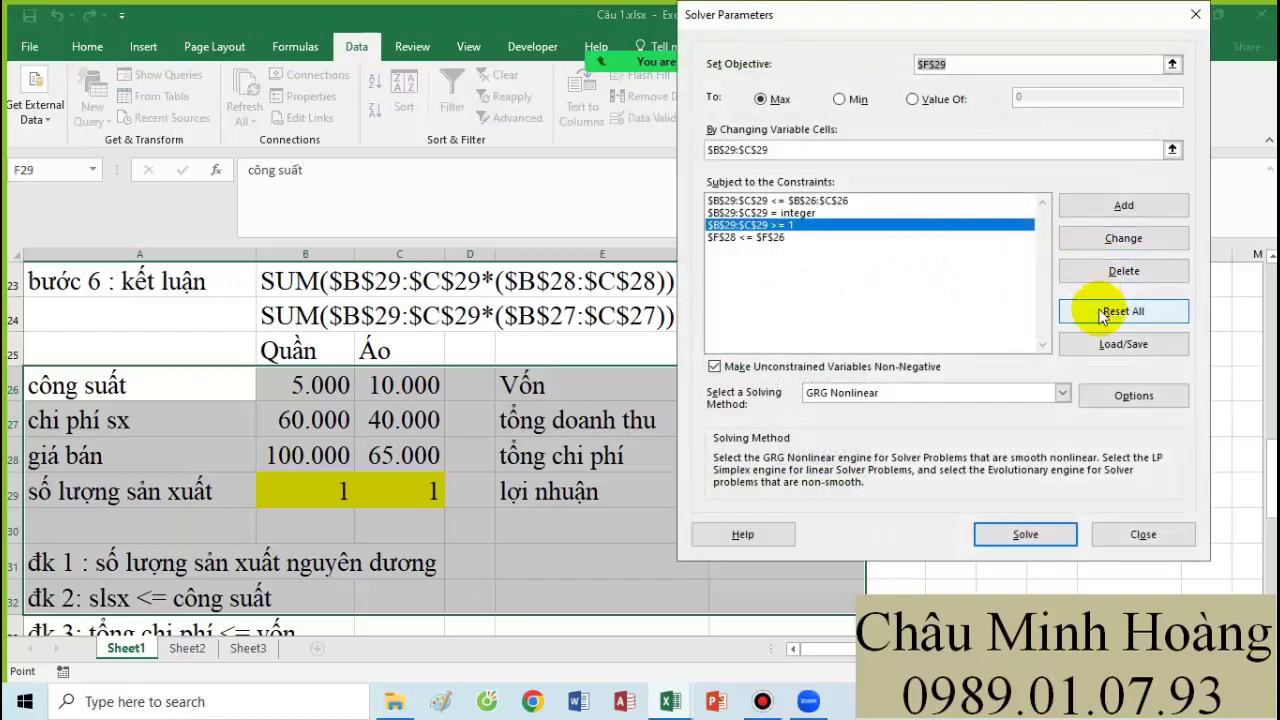
Solve the model, keep the Solver solution, and select the resulting quantities in B29:C29.
click(1017, 538)
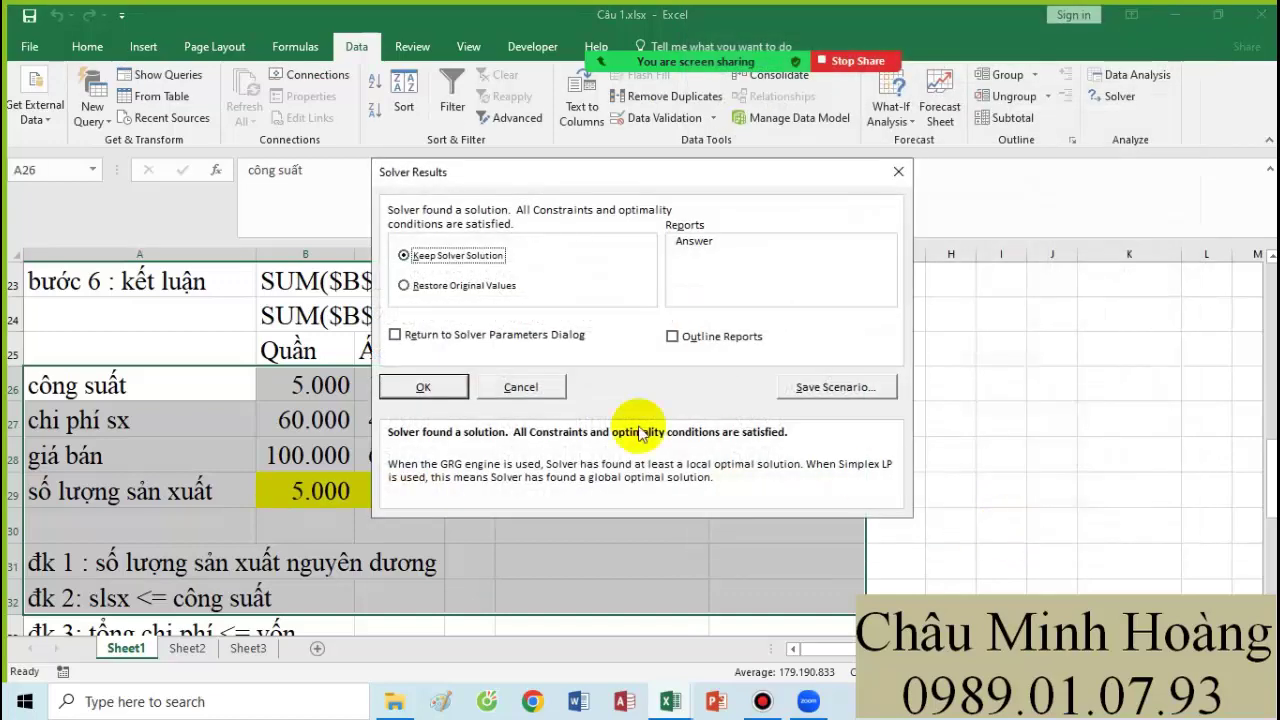
click(425, 387)
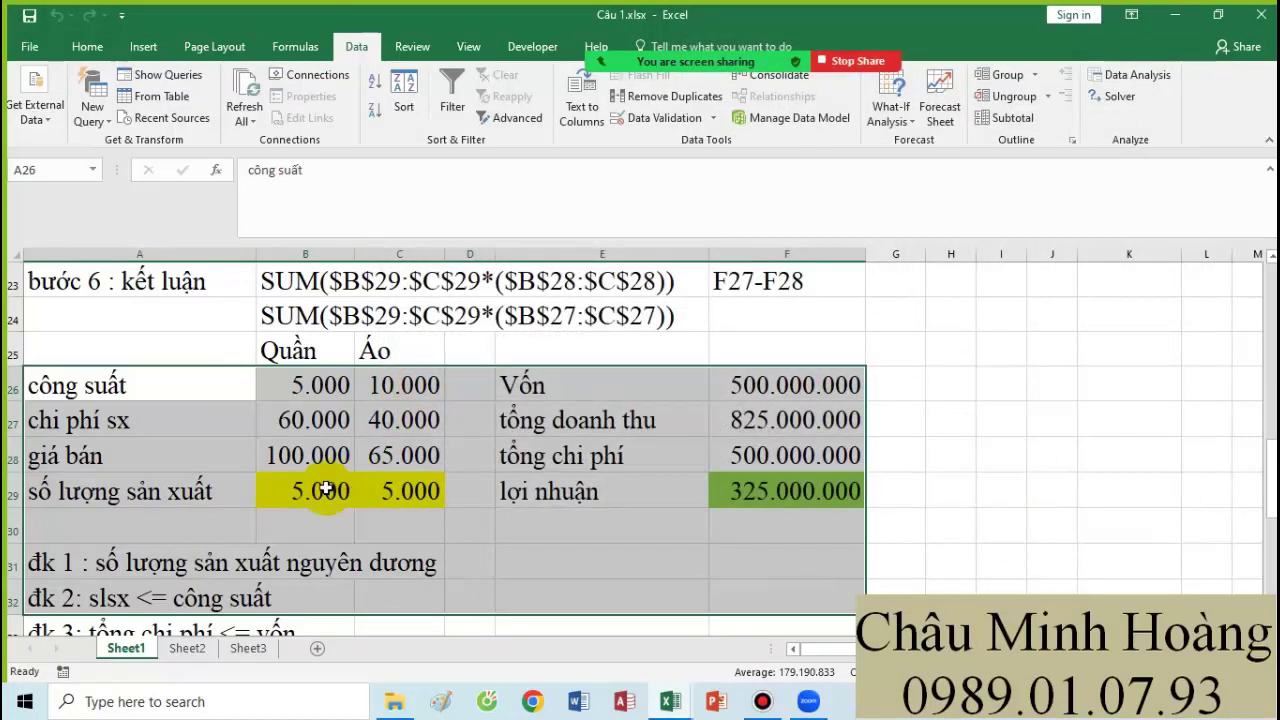
drag(318, 490, 402, 497)
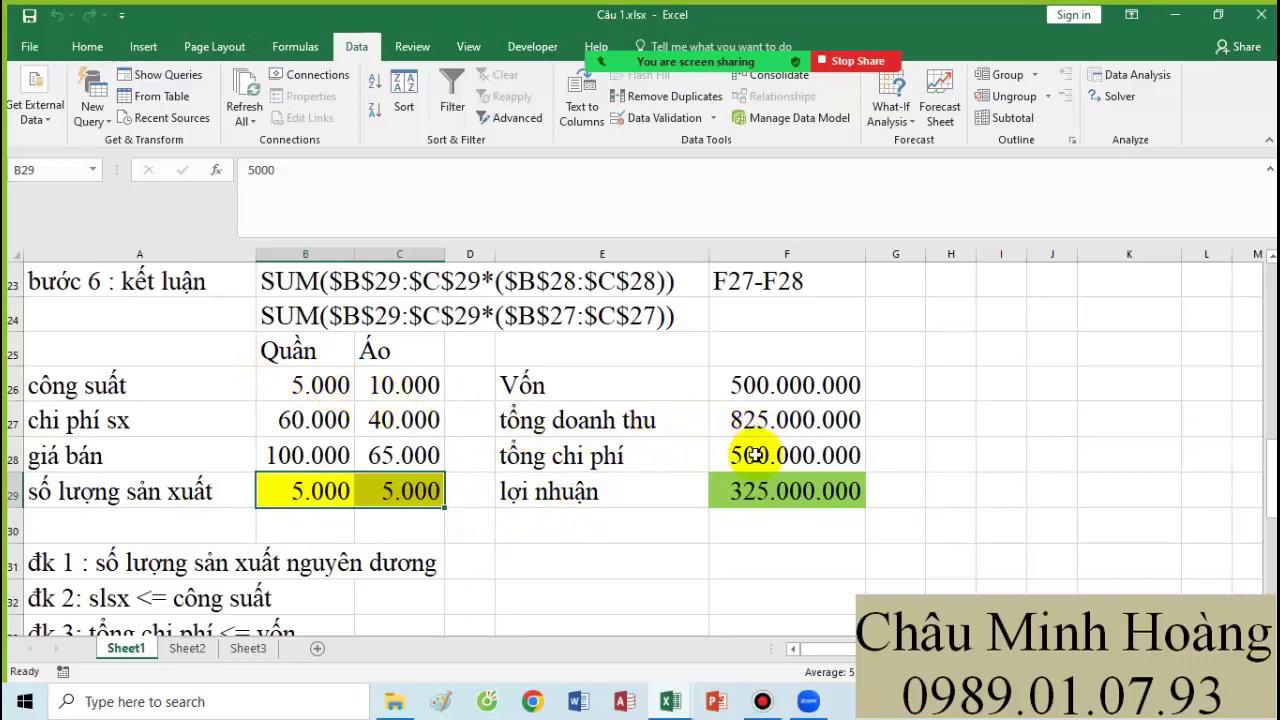
click(762, 703)
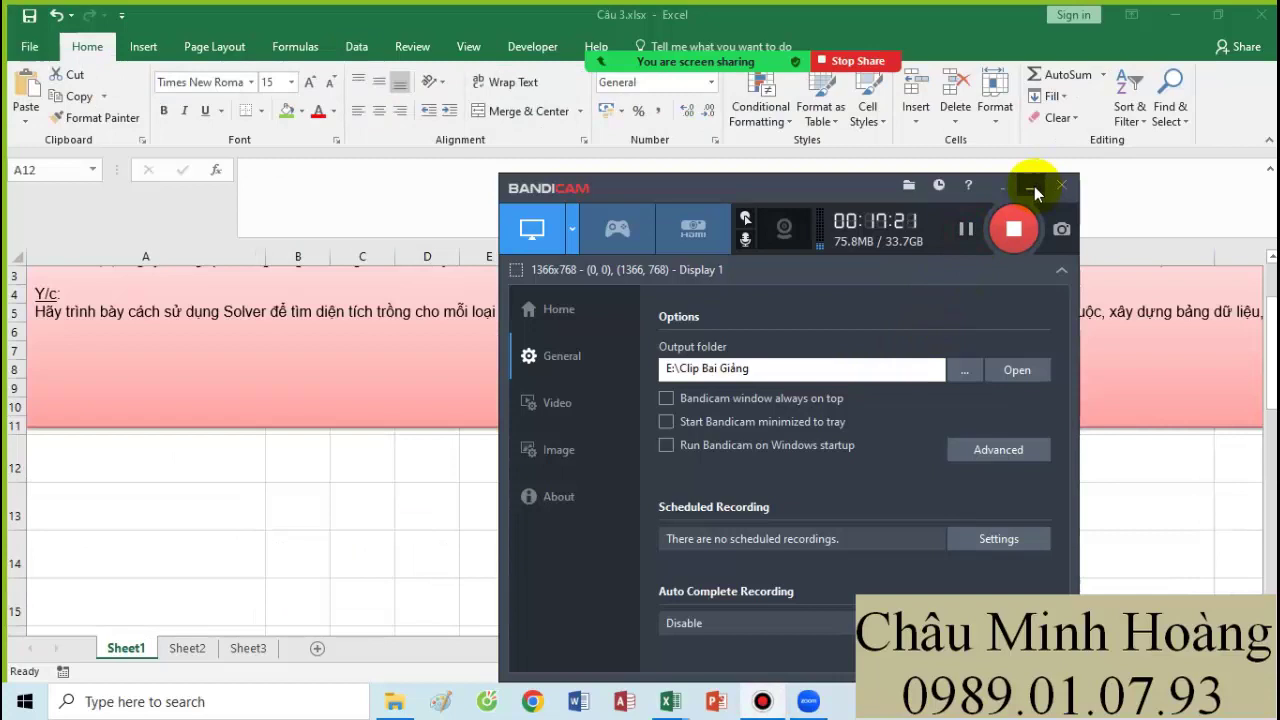
click(1031, 186)
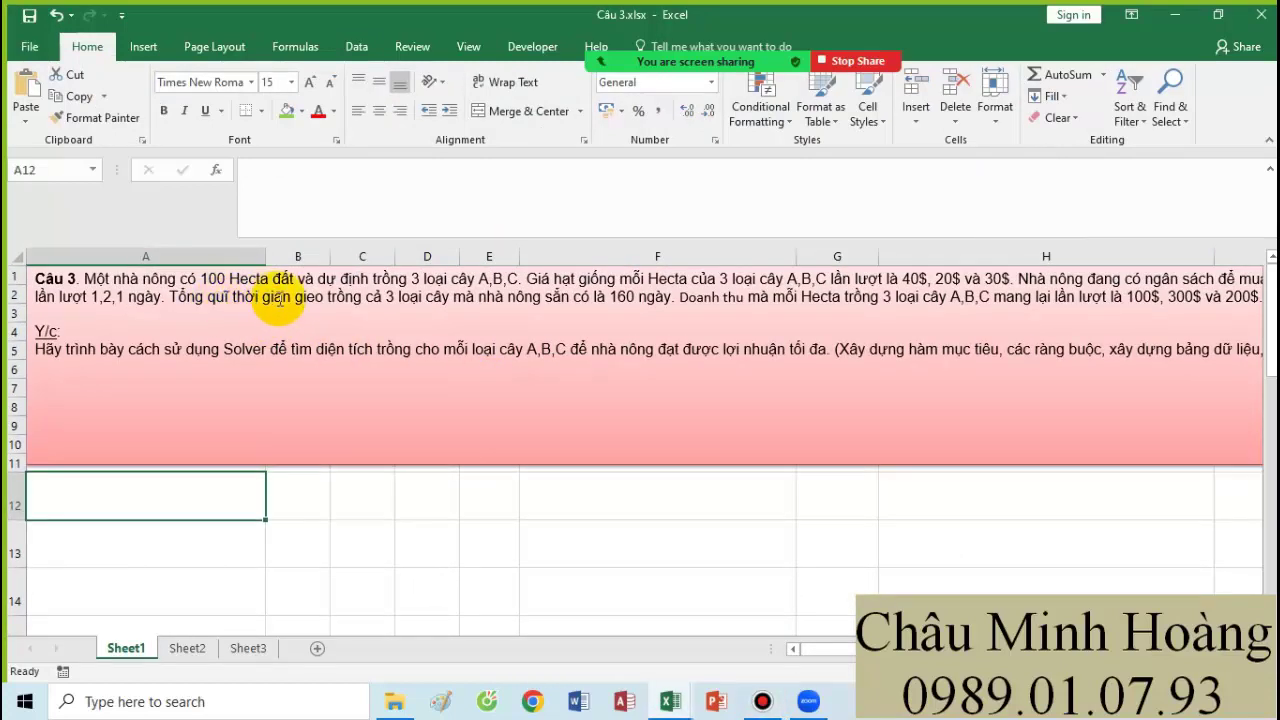
Enter the label đất có in cell A13, below the problem text.
click(150, 542)
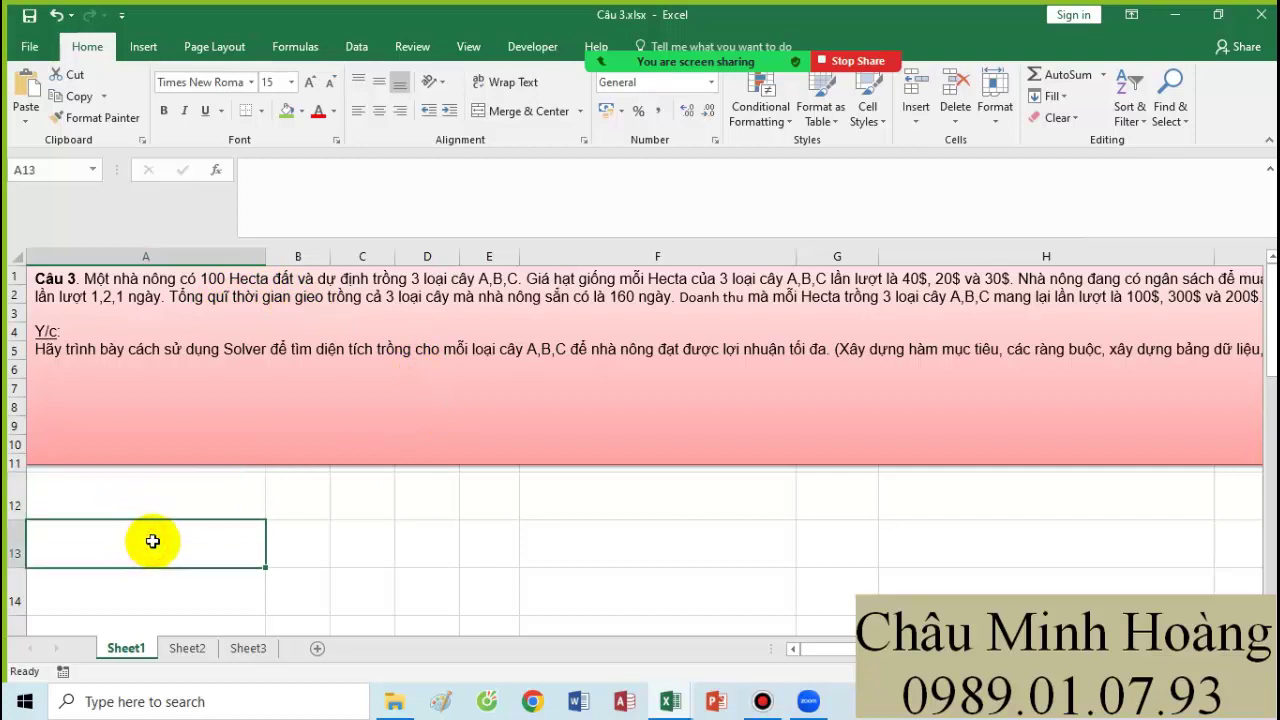
text(đ)
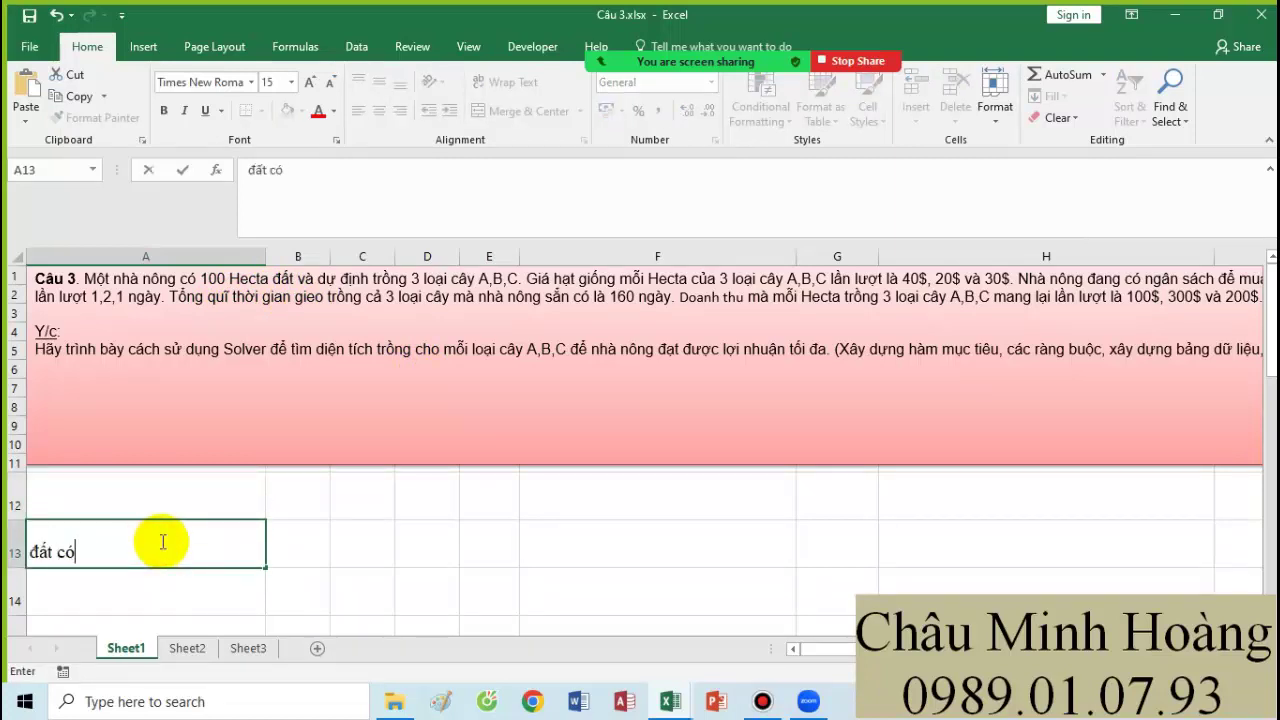
text(ất có)
scroll(423, 514, down, 1)
click(423, 514)
scroll(187, 428, down, 1)
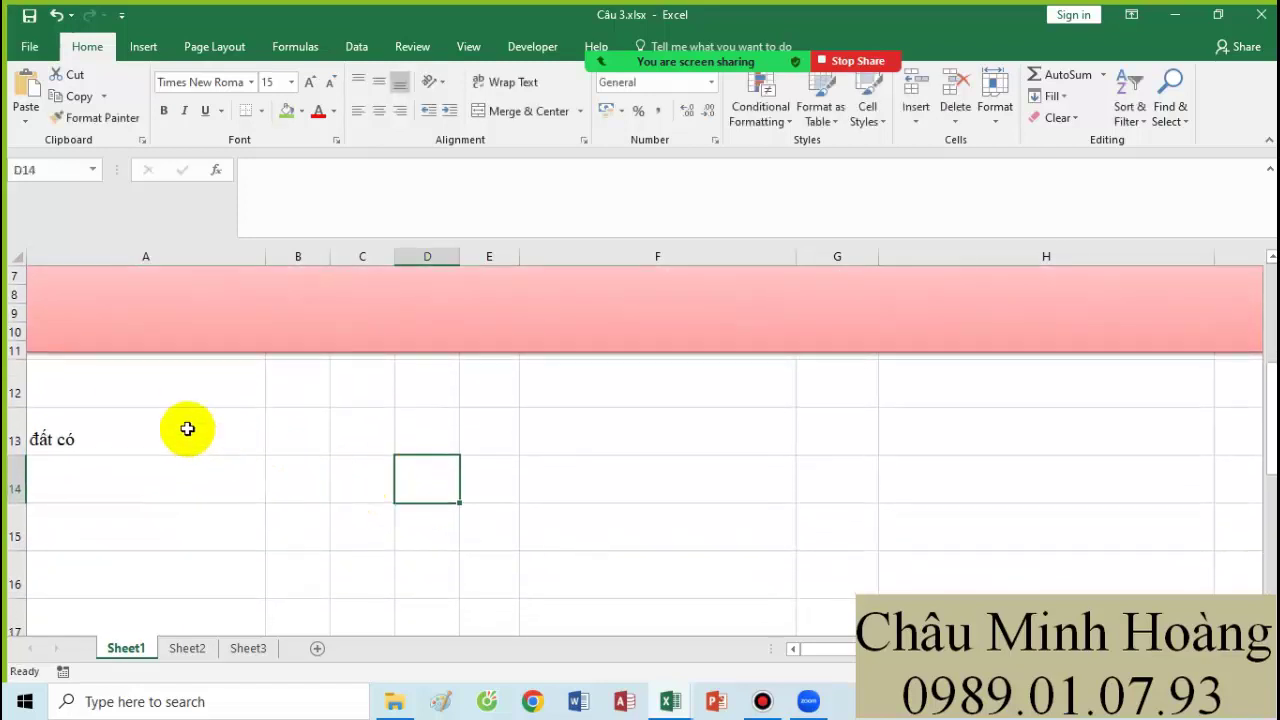
Set the font size to 26 for the table area starting at A13 and extending across to column H.
drag(95, 414, 886, 591)
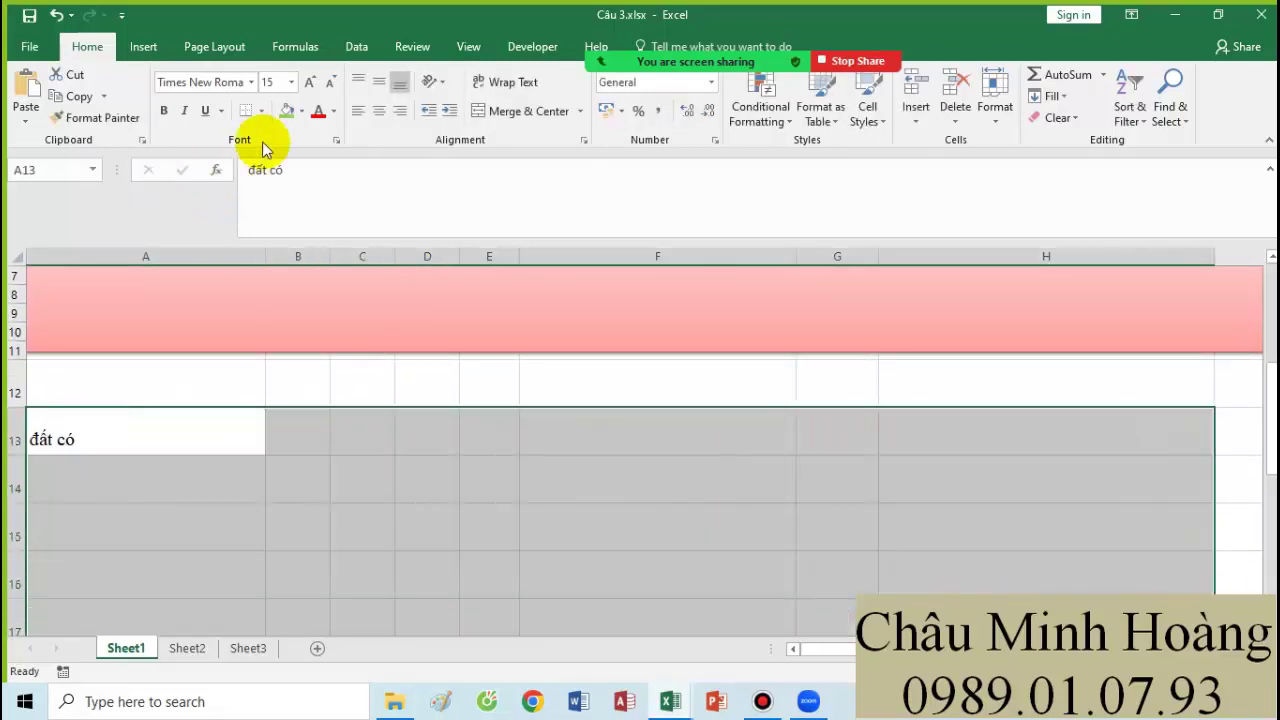
click(272, 84)
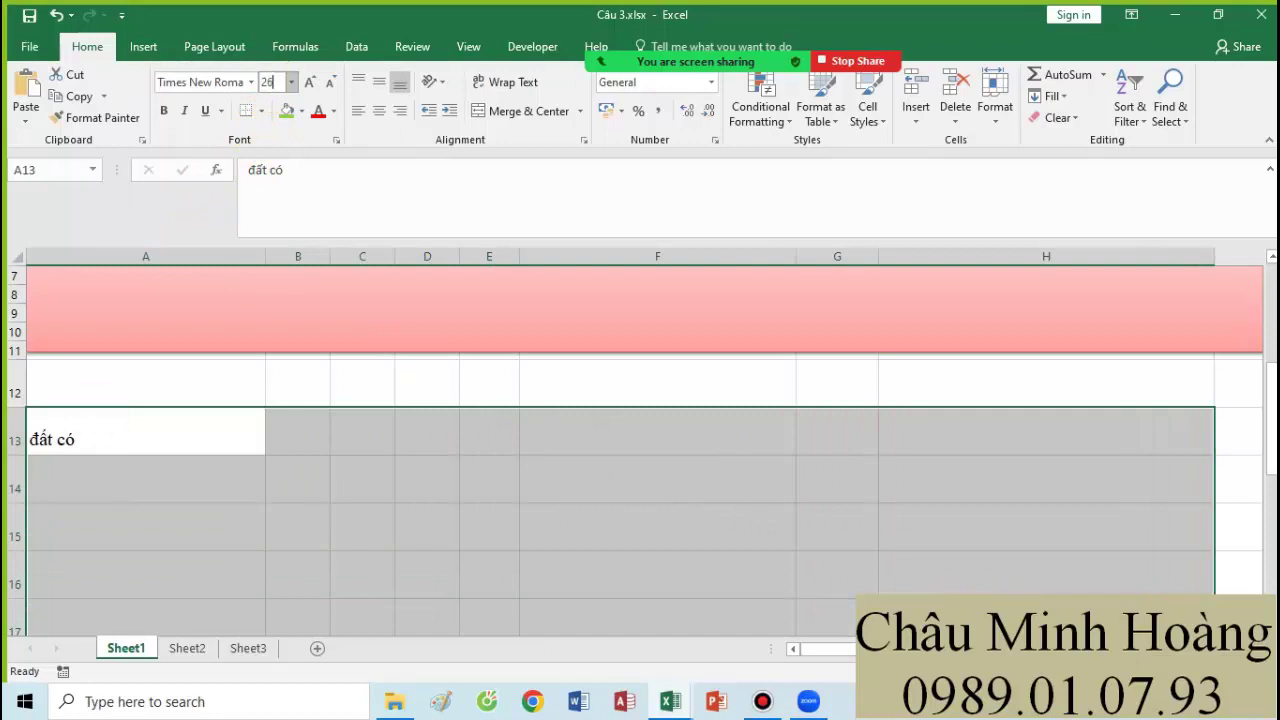
text(26)
key(Return)
Enter 100 in B13 beside đất có, narrowing column A and widening column B to suit their contents.
drag(265, 254, 199, 256)
click(220, 426)
text(100)
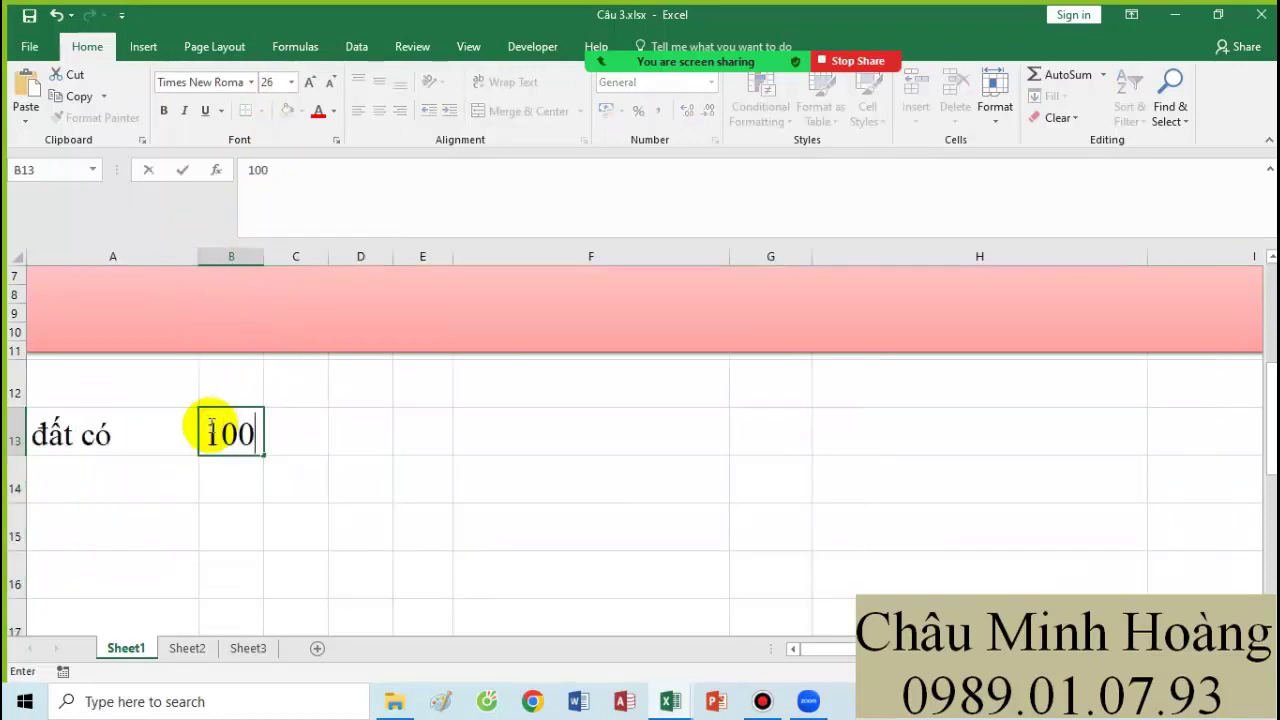
key(Return)
drag(192, 252, 245, 258)
click(282, 386)
click(320, 426)
Enter the crop headings A, B and C in cells E12, F12 and G12.
scroll(440, 440, up, 2)
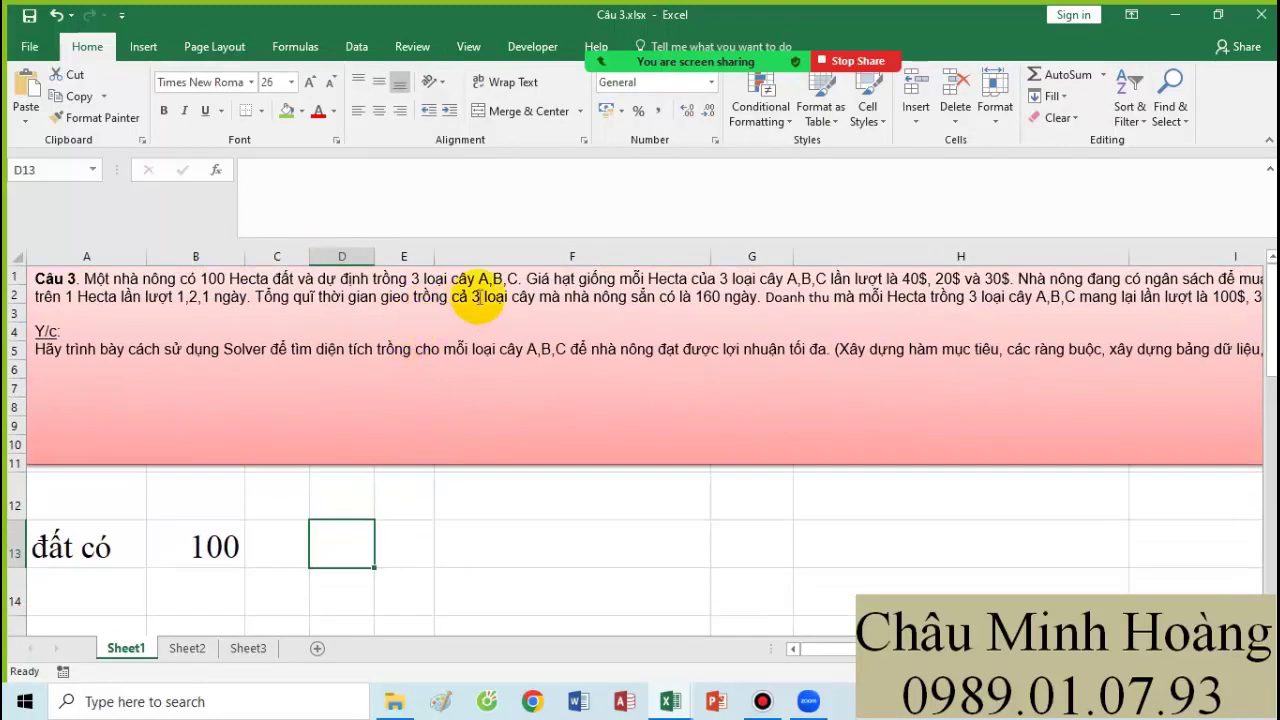
scroll(570, 370, down, 1)
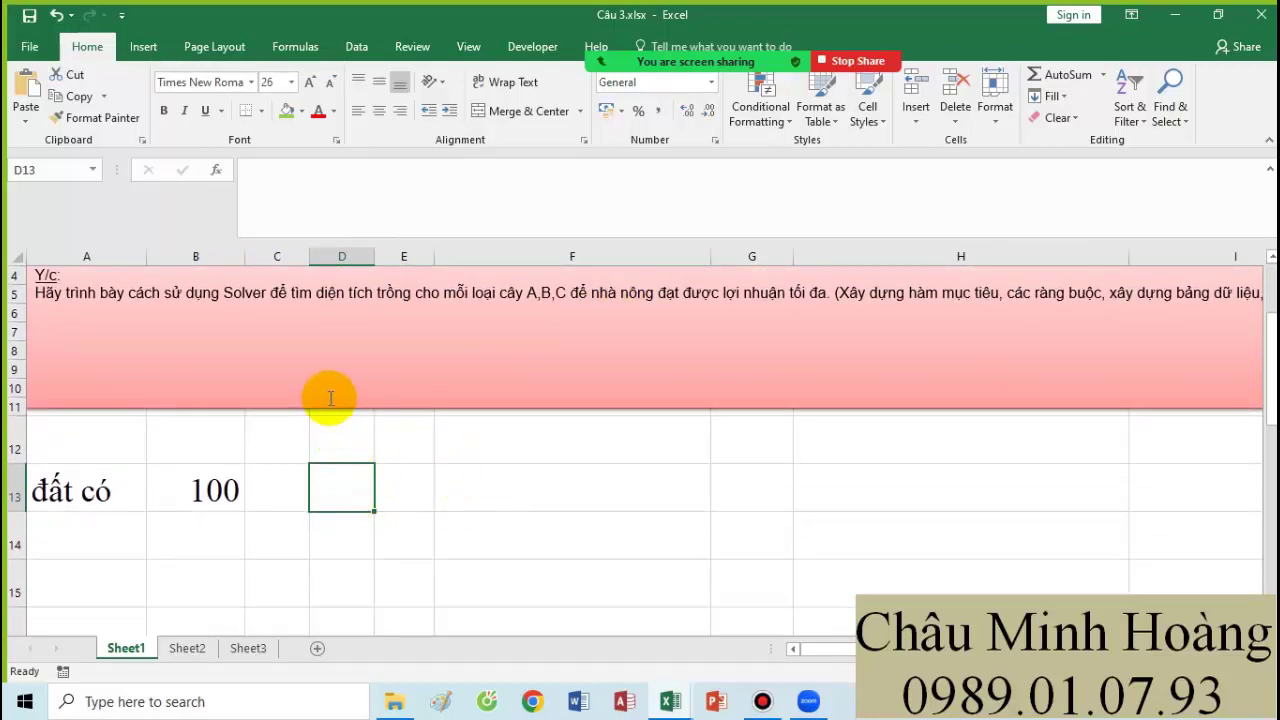
click(418, 450)
text(A)
click(503, 446)
text(B)
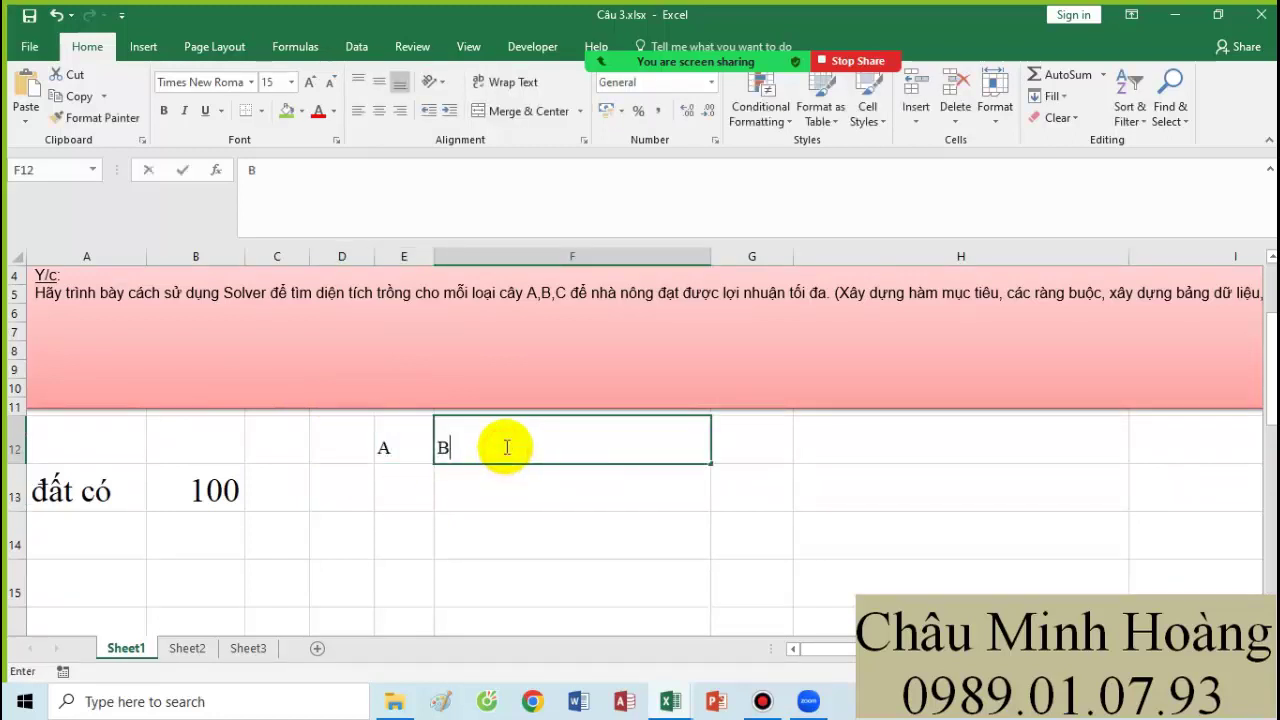
click(736, 438)
text(C)
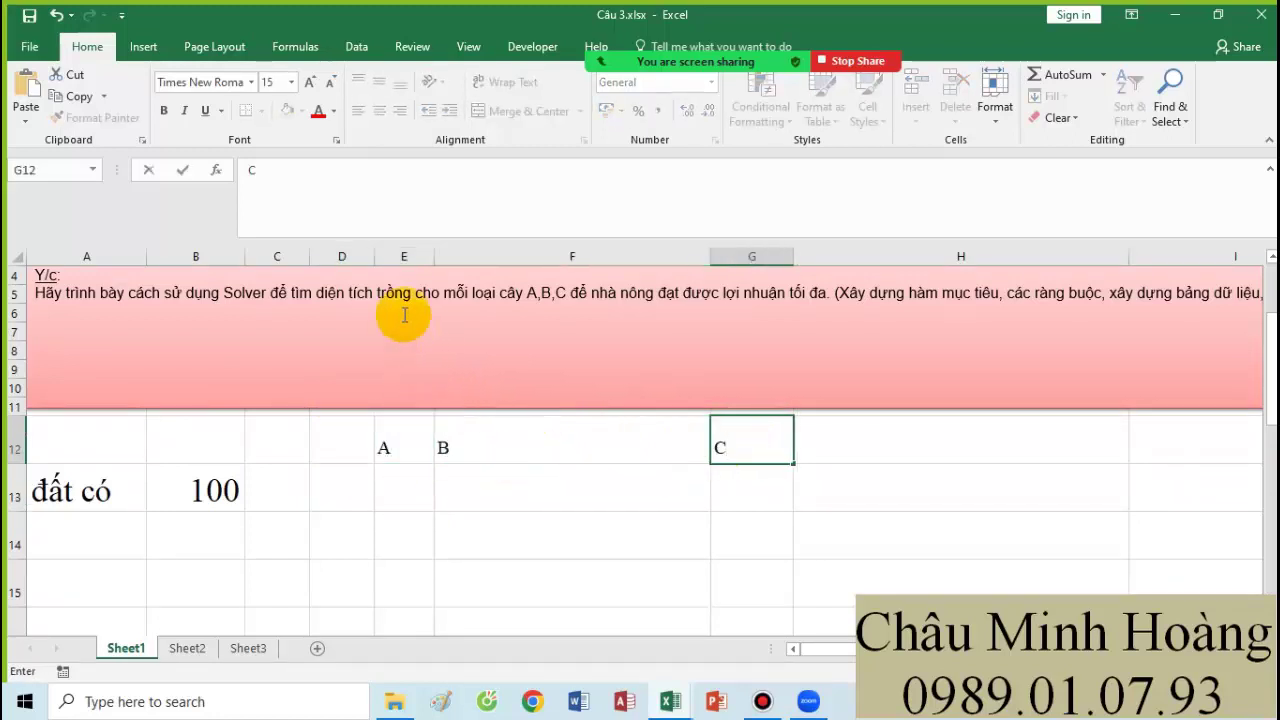
Widen column D to make room for row labels and narrow column F.
click(371, 253)
drag(374, 256, 624, 303)
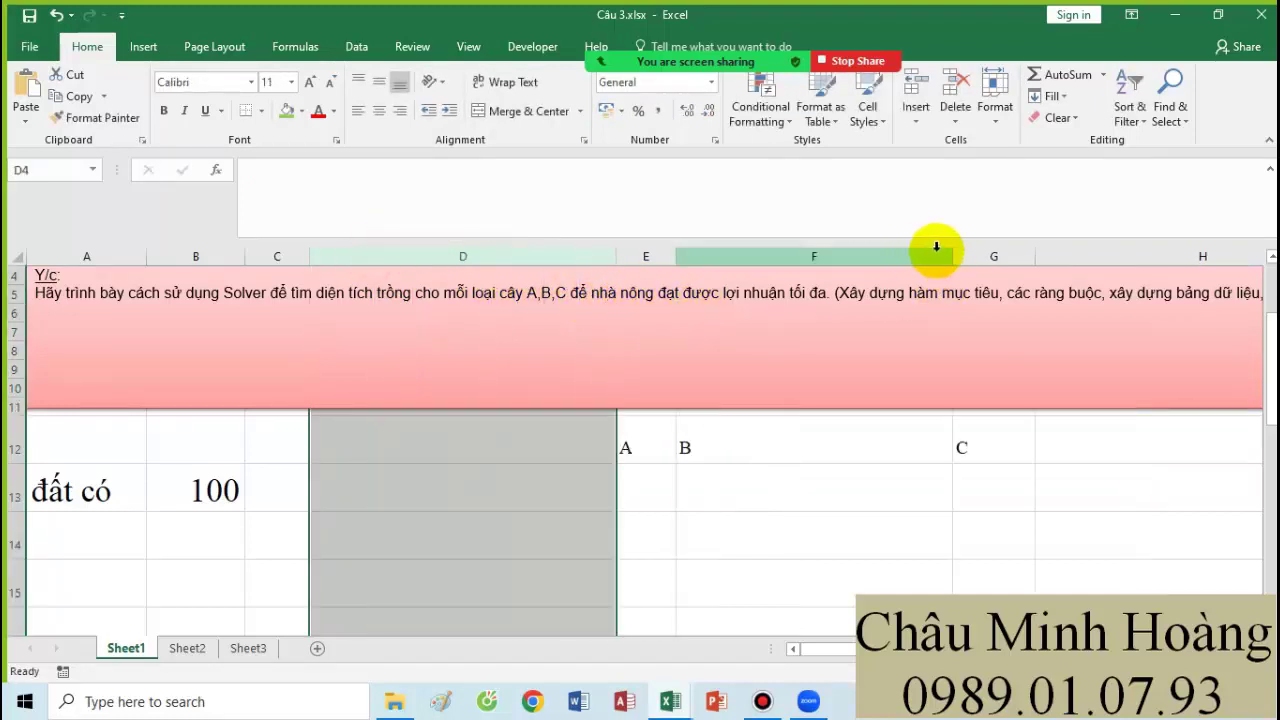
drag(950, 256, 767, 293)
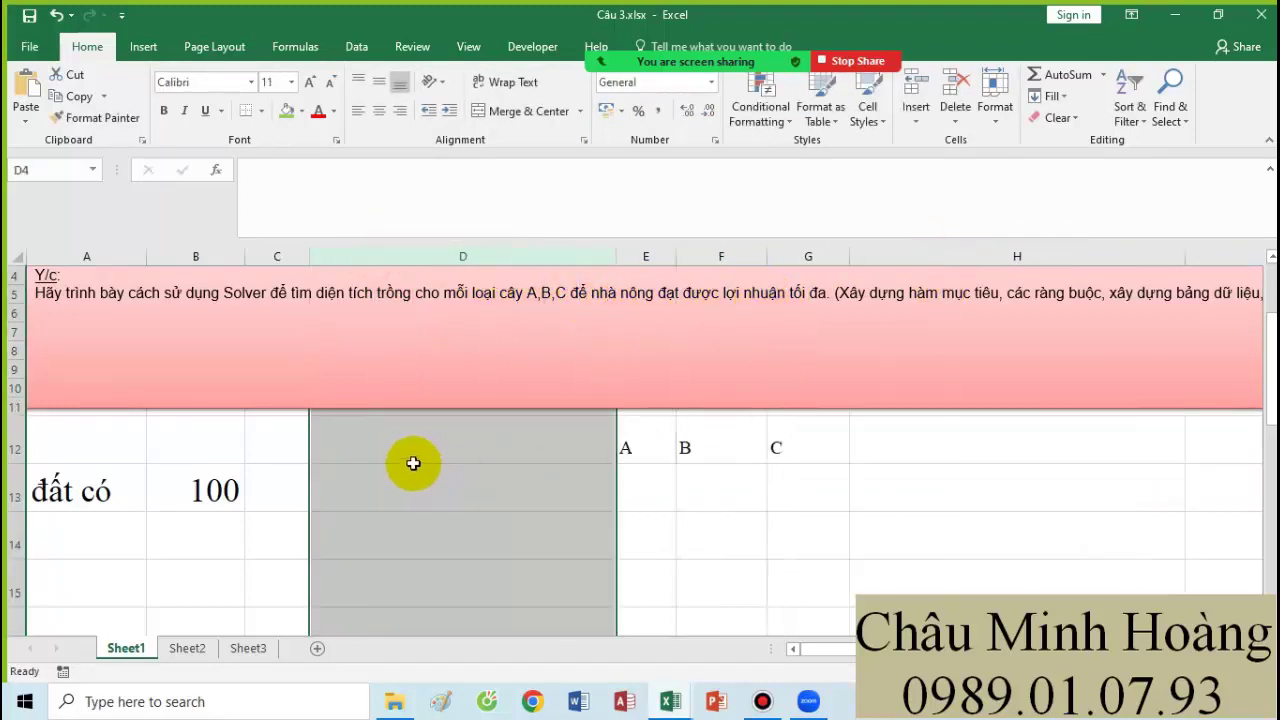
Format the table area from A12 across to column H as Number with the 1000 separator and 0 decimal places.
drag(428, 440, 654, 497)
drag(44, 443, 1180, 548)
right_click(720, 465)
click(790, 385)
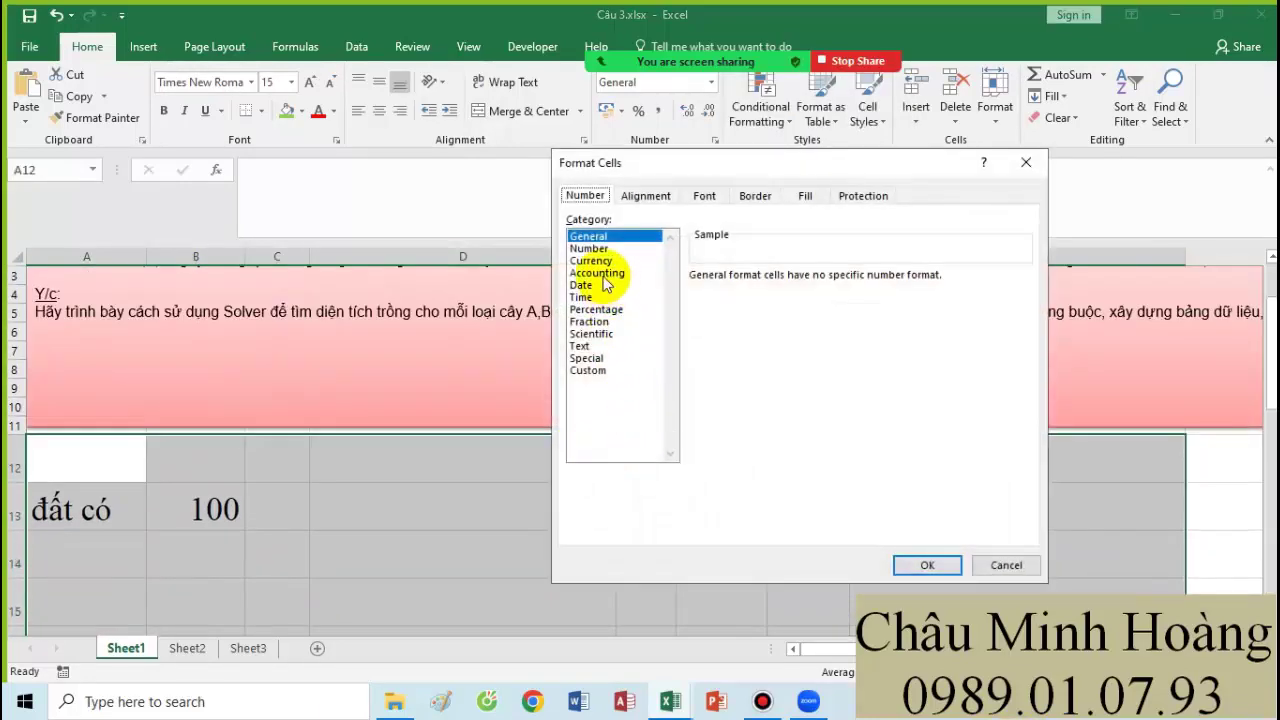
click(590, 260)
click(582, 248)
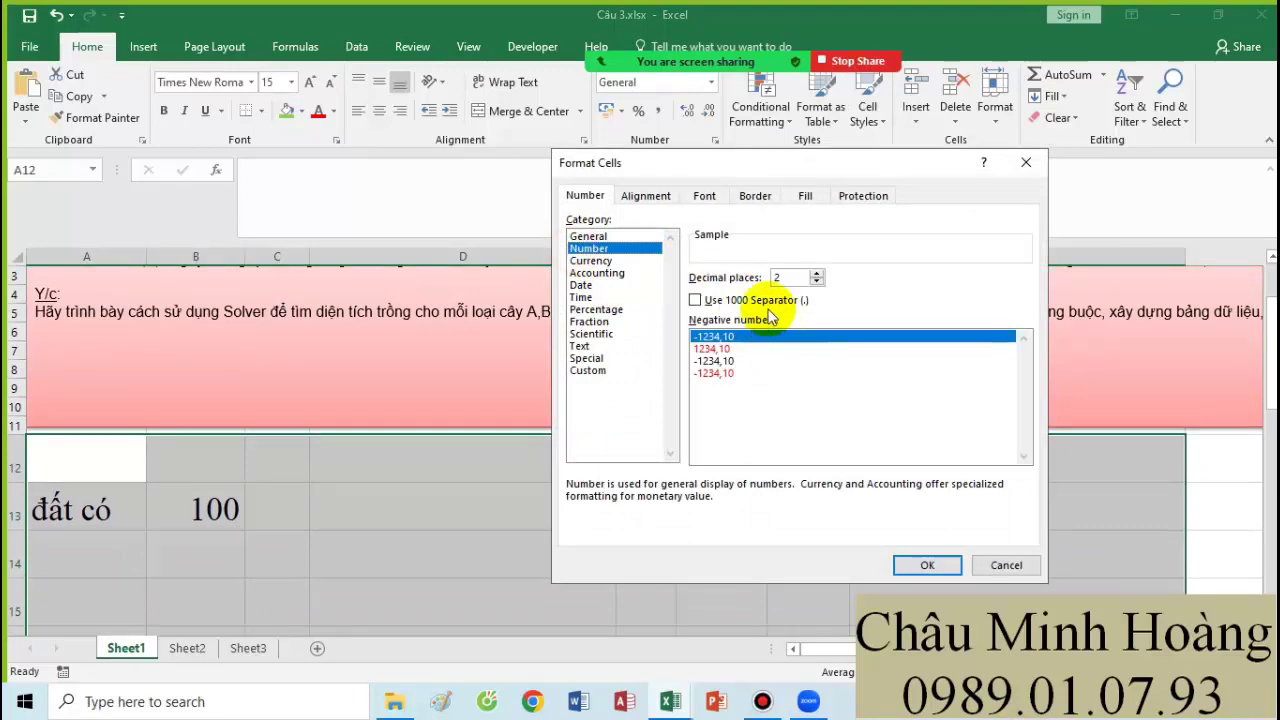
click(800, 300)
click(817, 283)
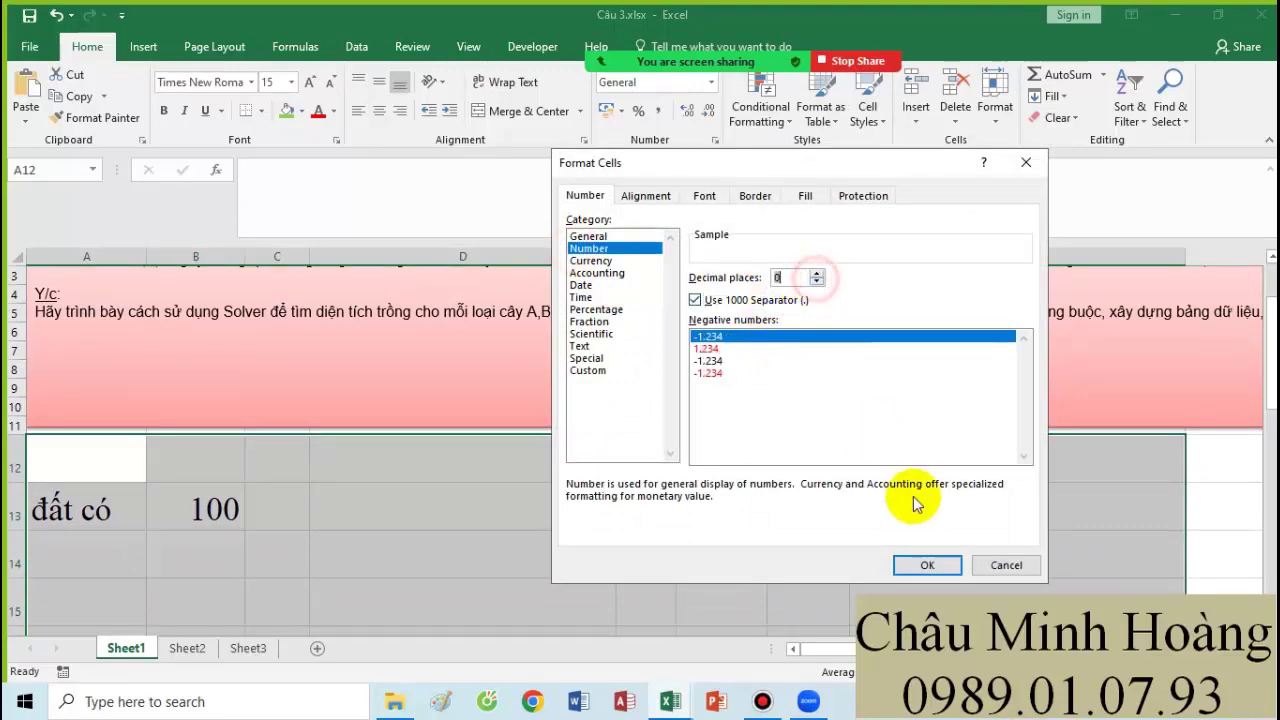
click(927, 565)
Add the row Giá mua hạt in D13 with seed prices 40, 20 and 30 for crops A, B and C.
click(588, 497)
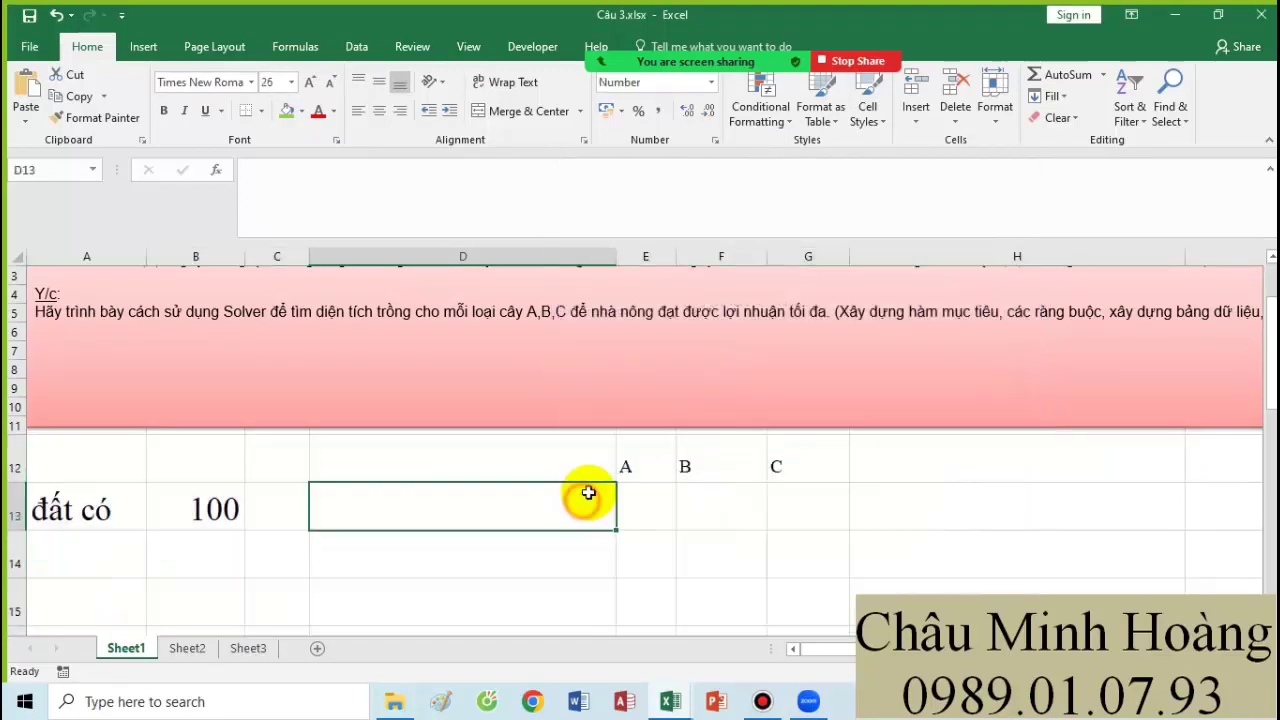
scroll(580, 449, up, 1)
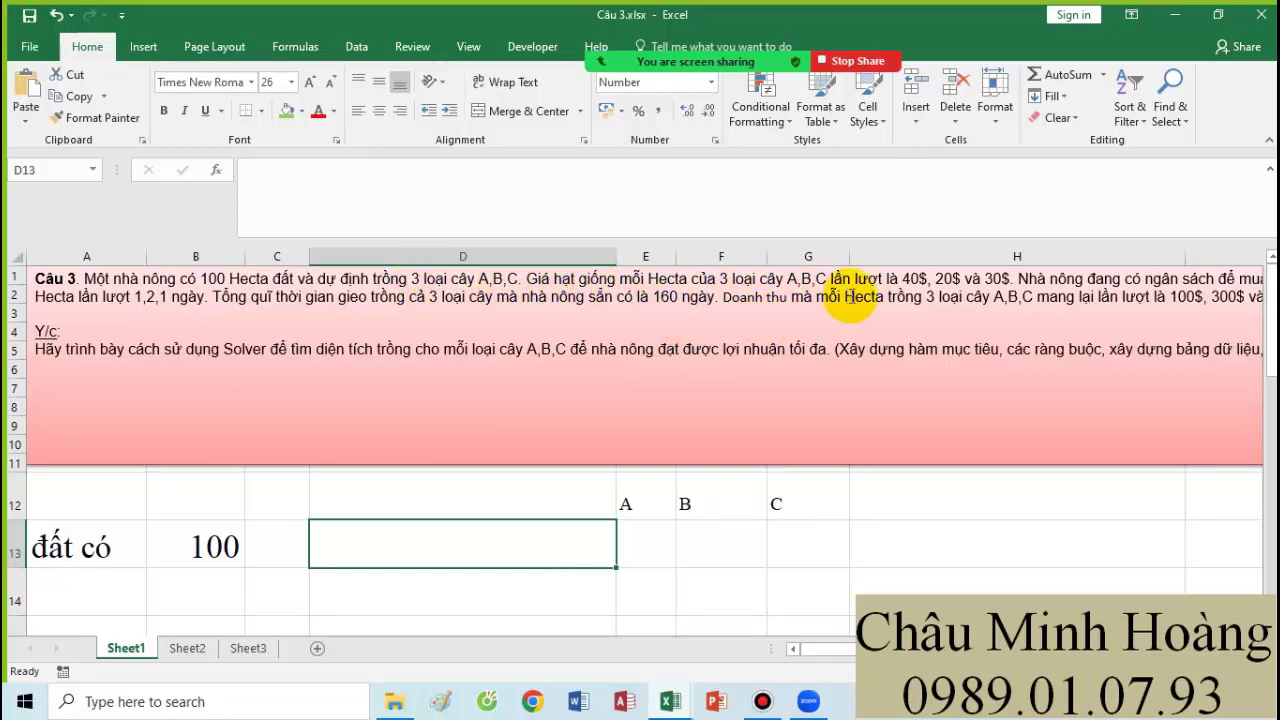
text(Giá)
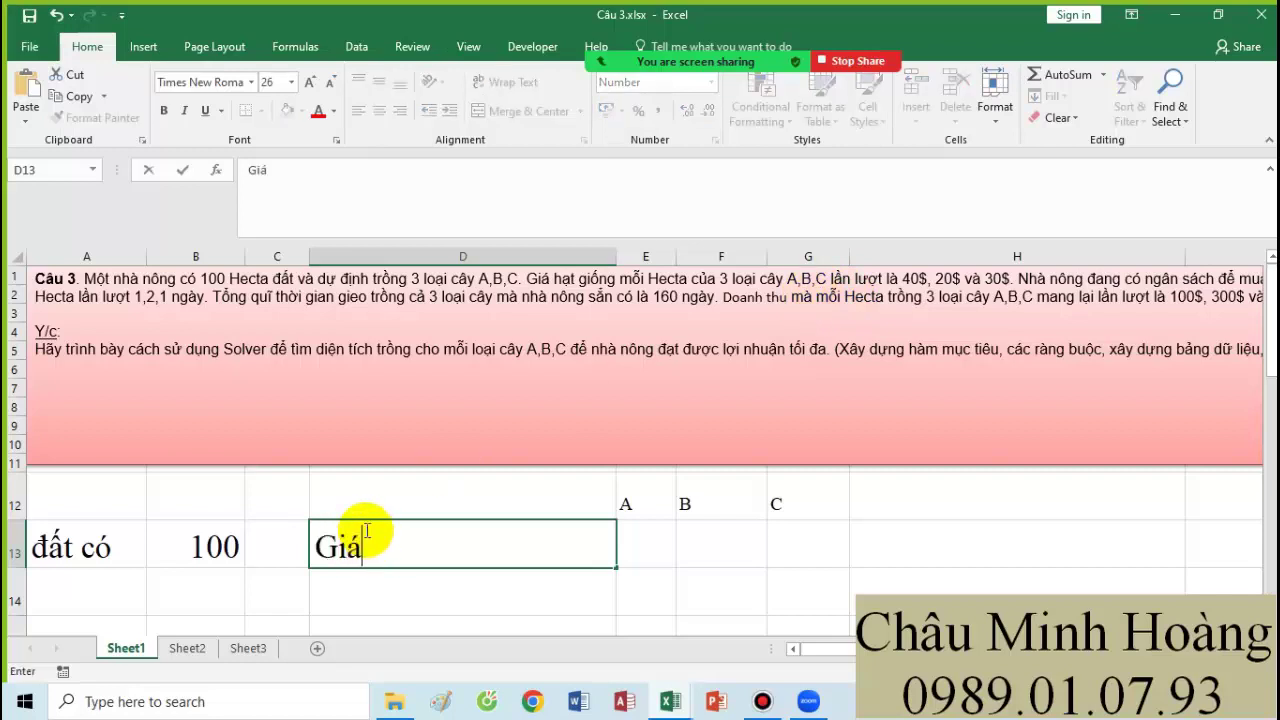
text( mua hatj)
key(Tab)
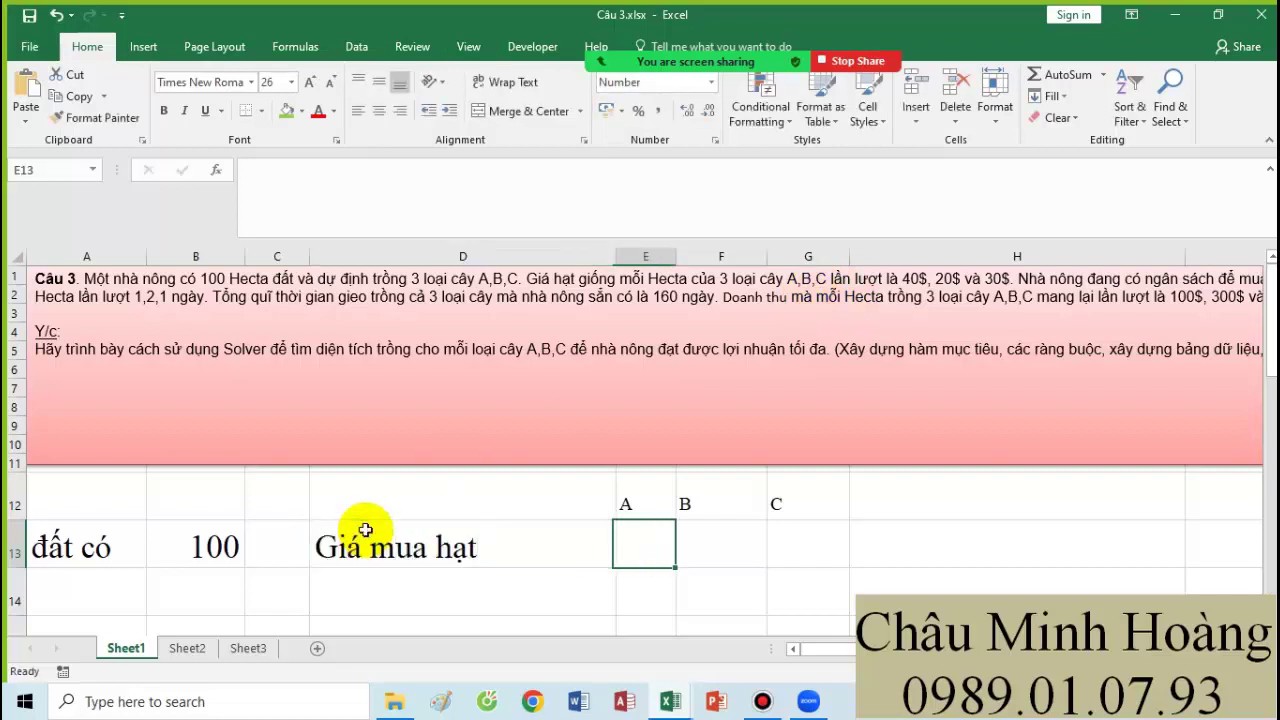
text(40)
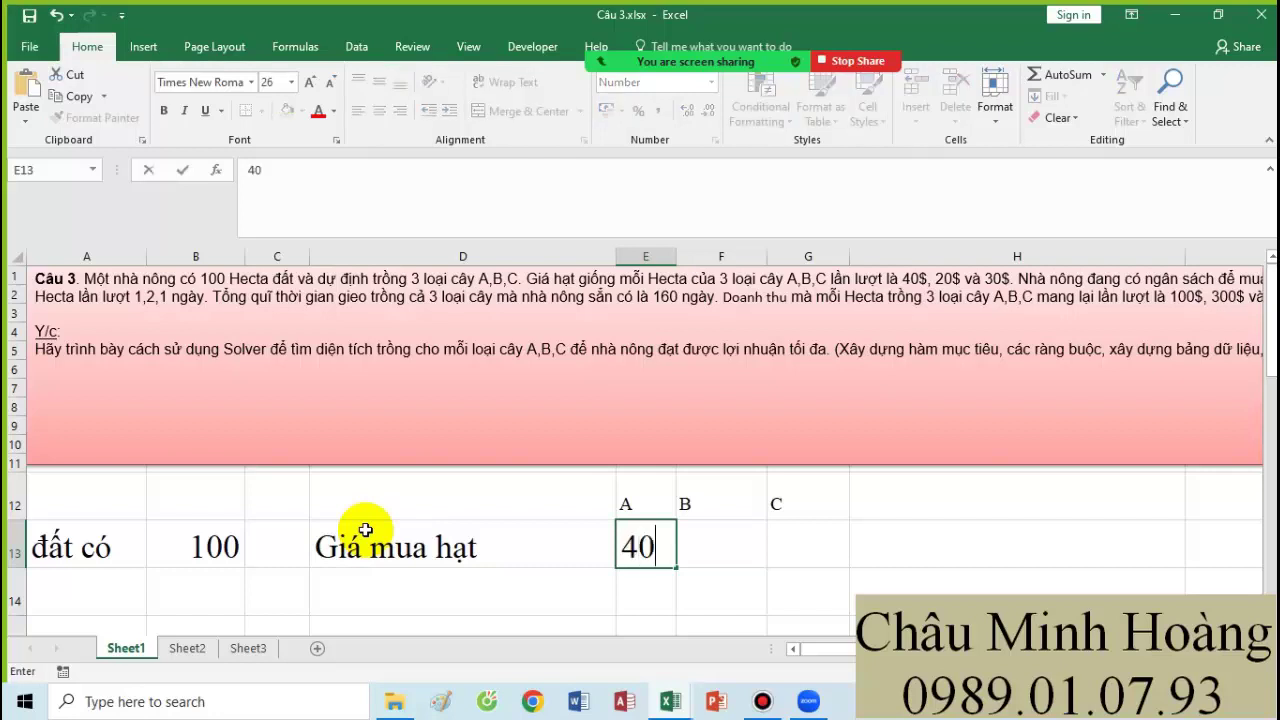
key(Tab)
text(20)
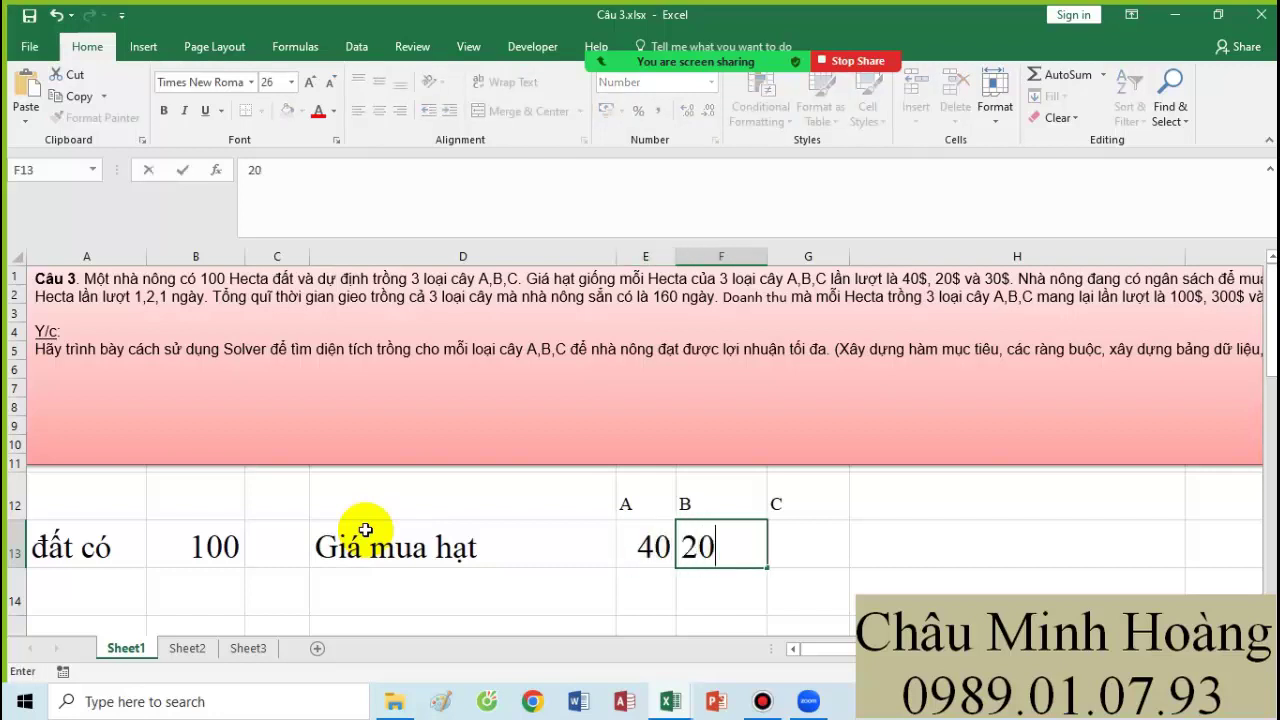
key(Tab)
text(30)
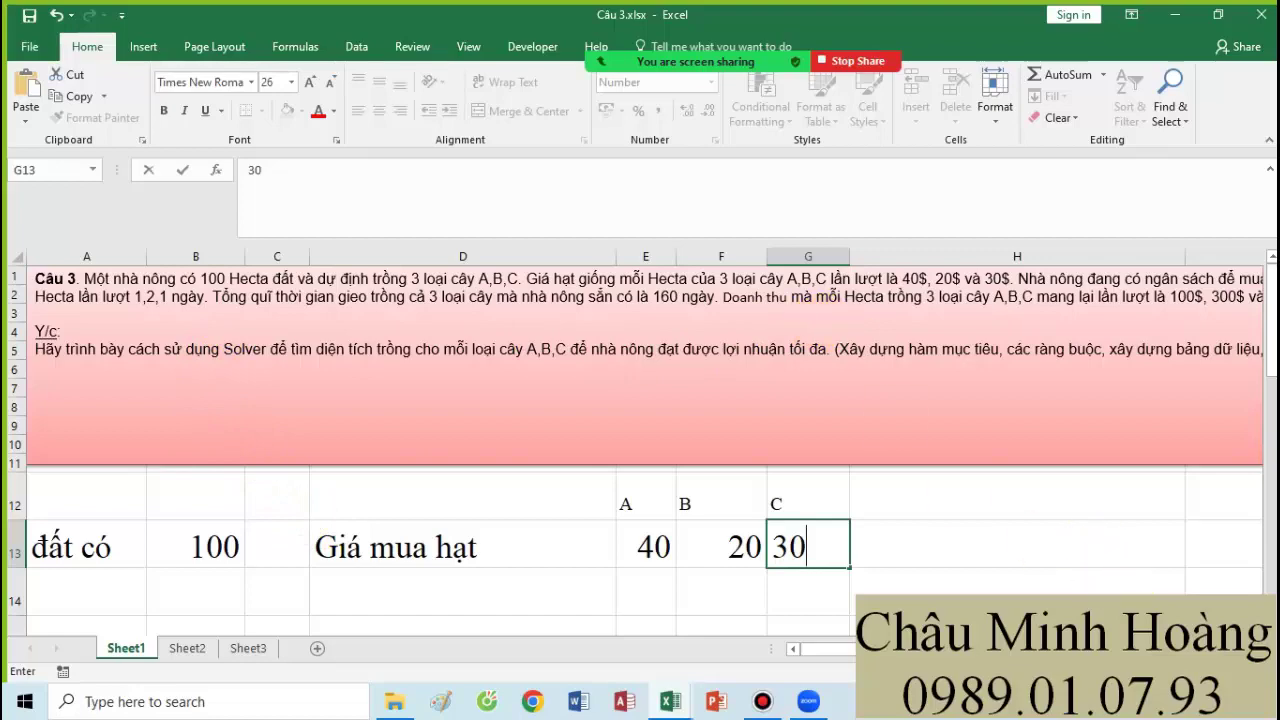
Enter the label ngân sách in A14 with the seed budget 3200 in B14.
scroll(645, 450, right, 3)
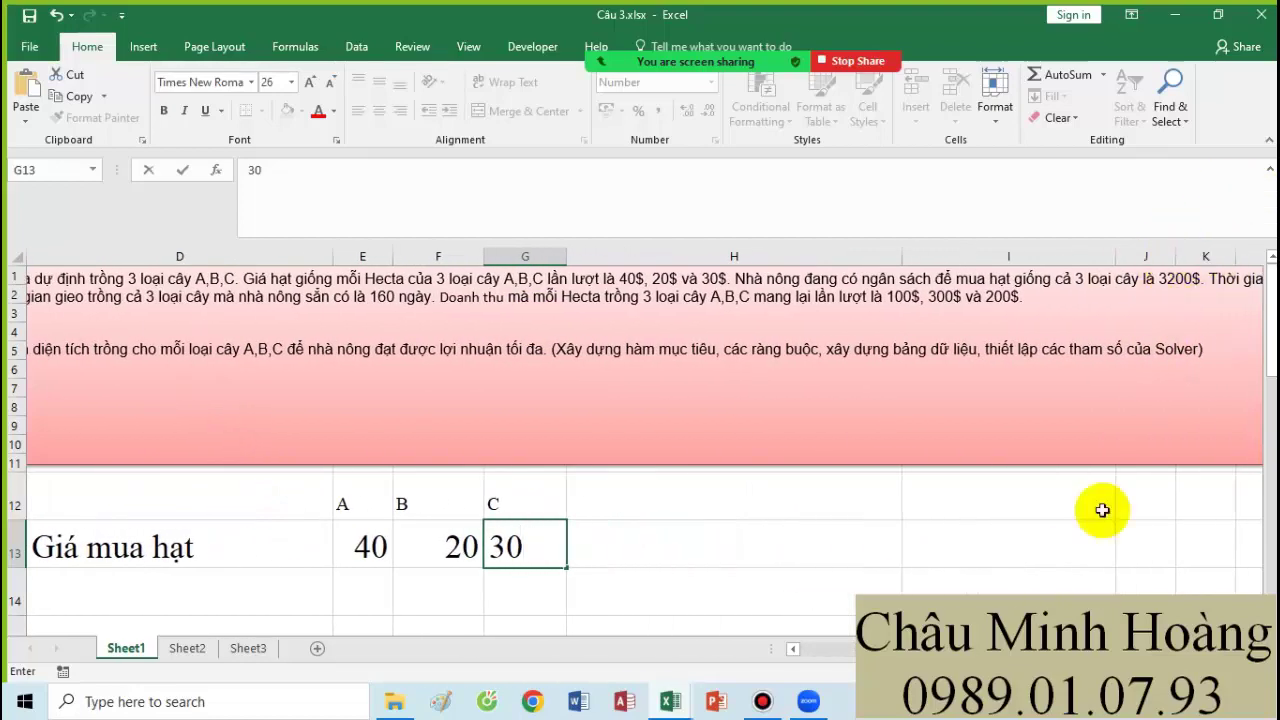
scroll(643, 629, left, 3)
click(63, 586)
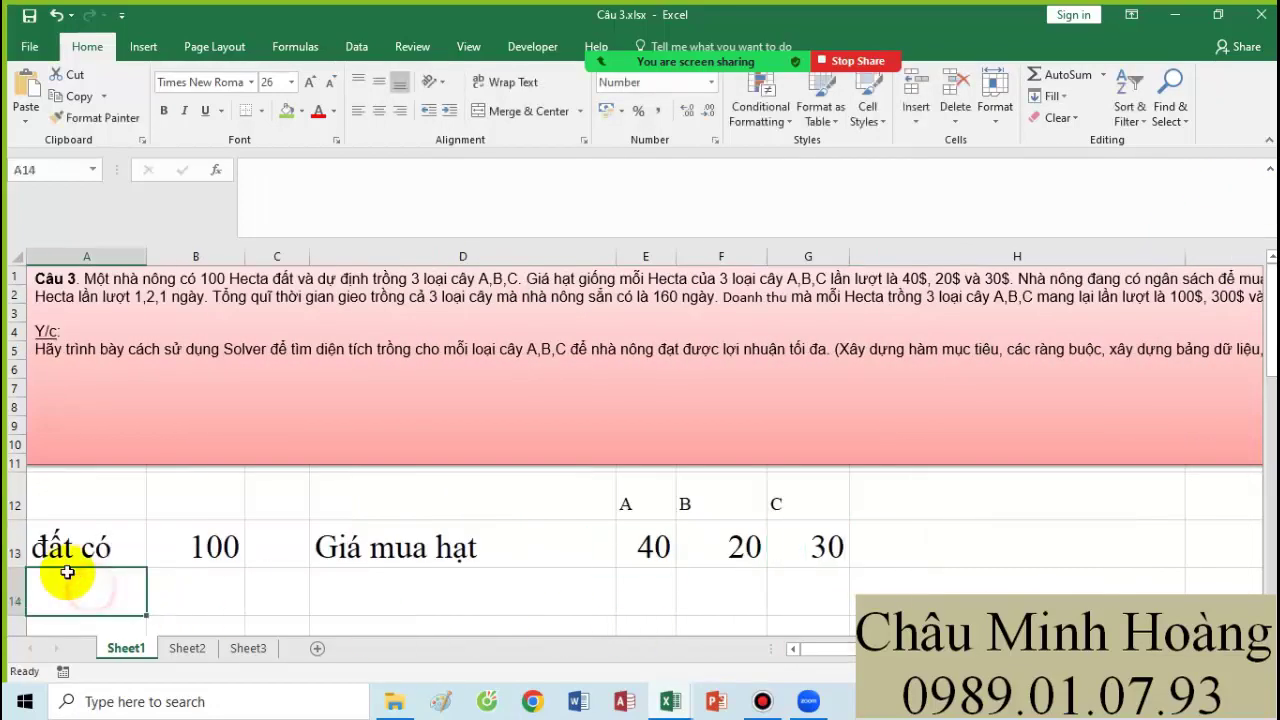
text(ngân sách)
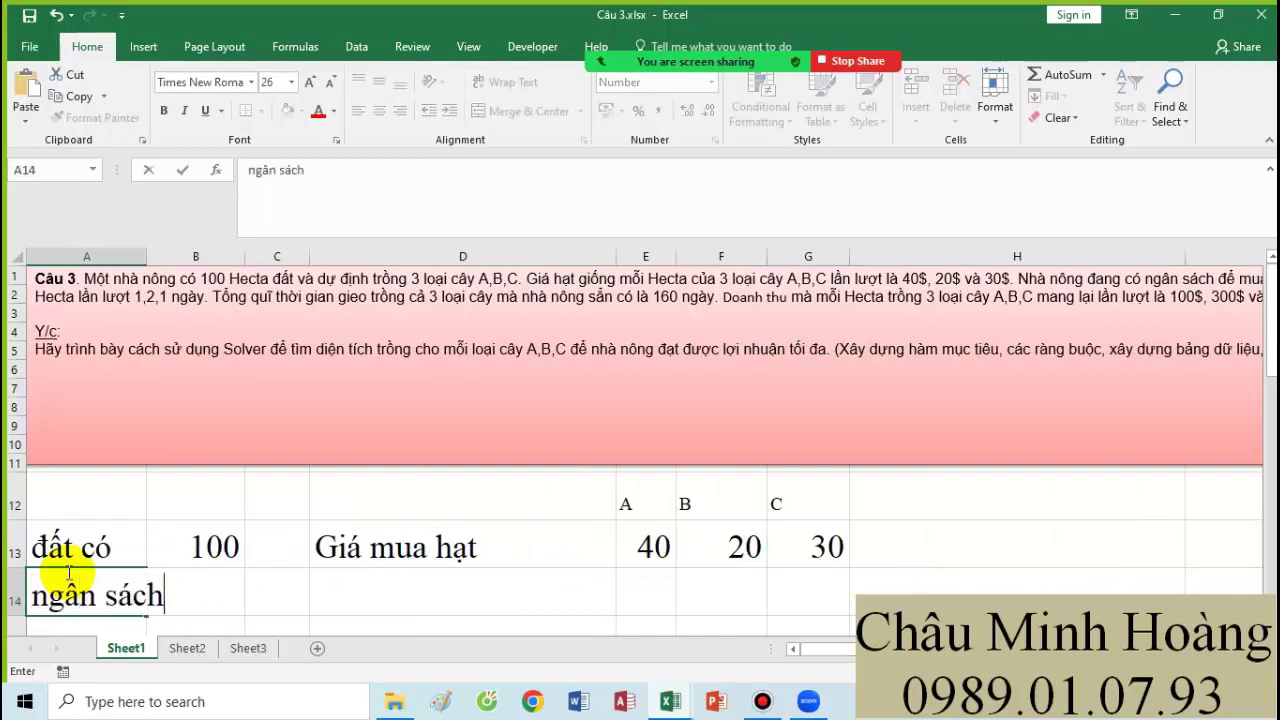
key(Tab)
key(Return)
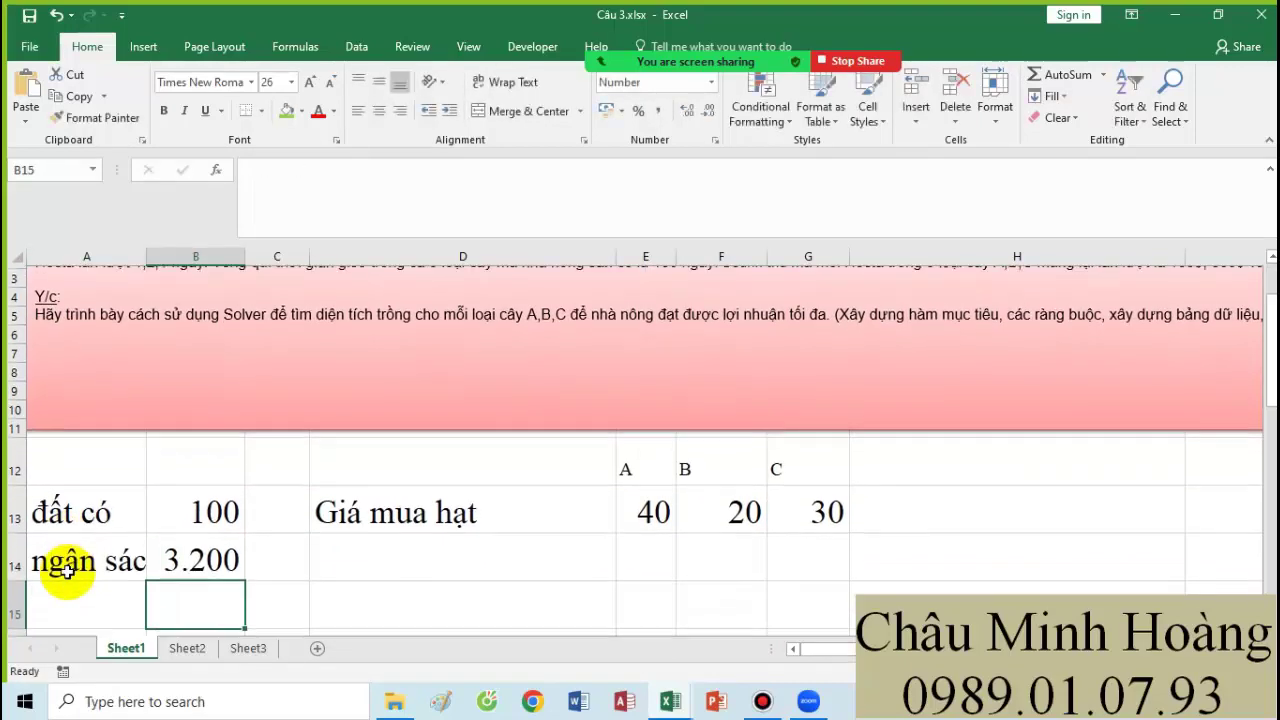
Add the row thời gian gieo in D14 with sowing times 1, 2 and 1 for crops A, B and C.
scroll(463, 477, up, 1)
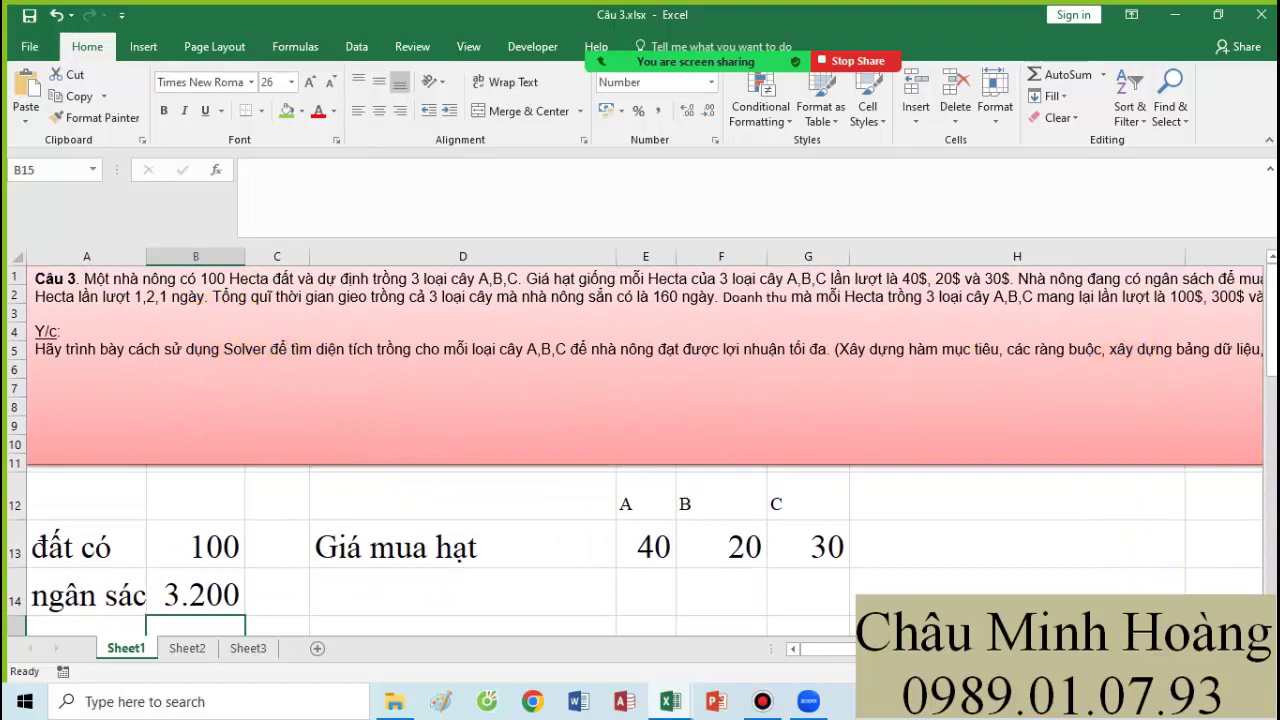
scroll(644, 442, right, 5)
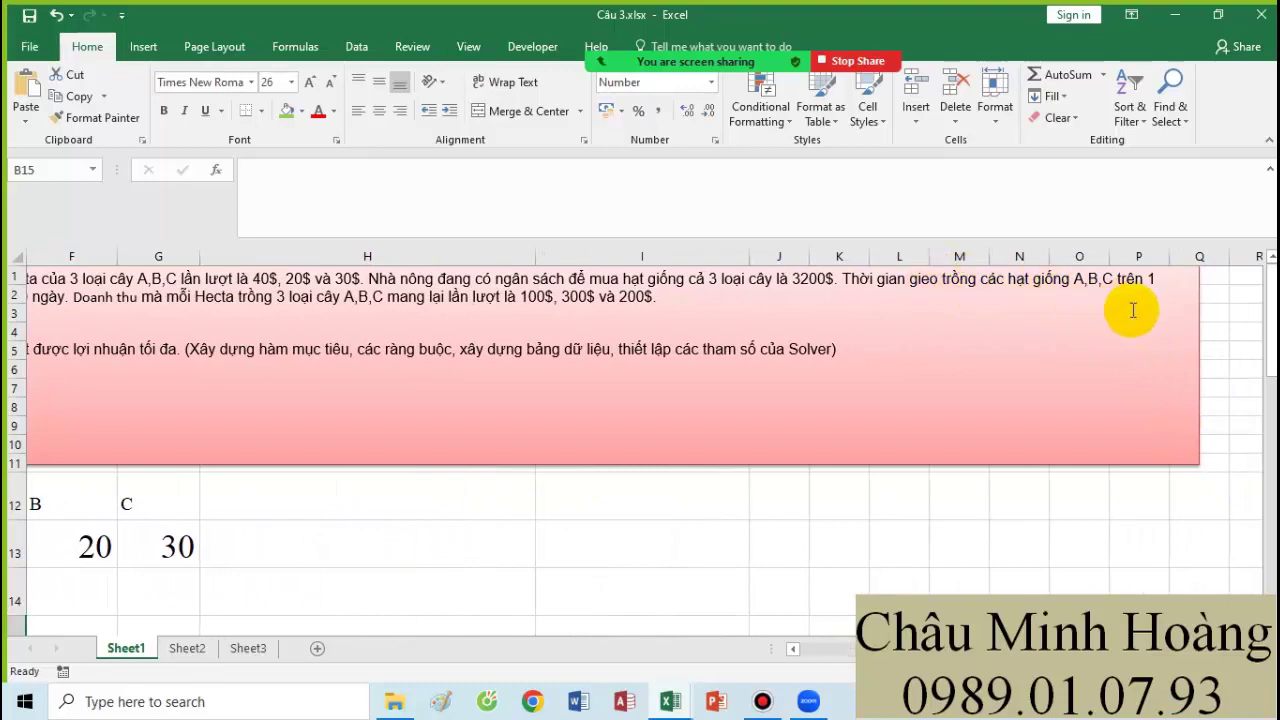
scroll(830, 615, left, 5)
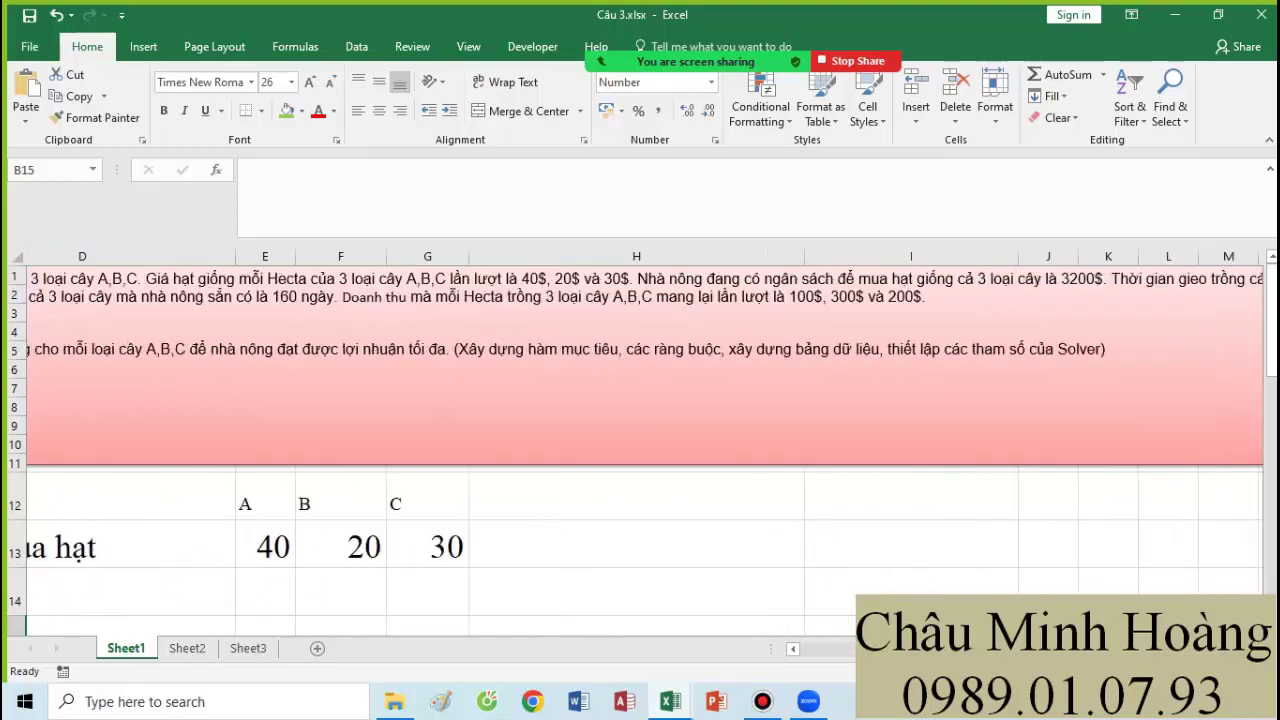
scroll(190, 330, down, 1)
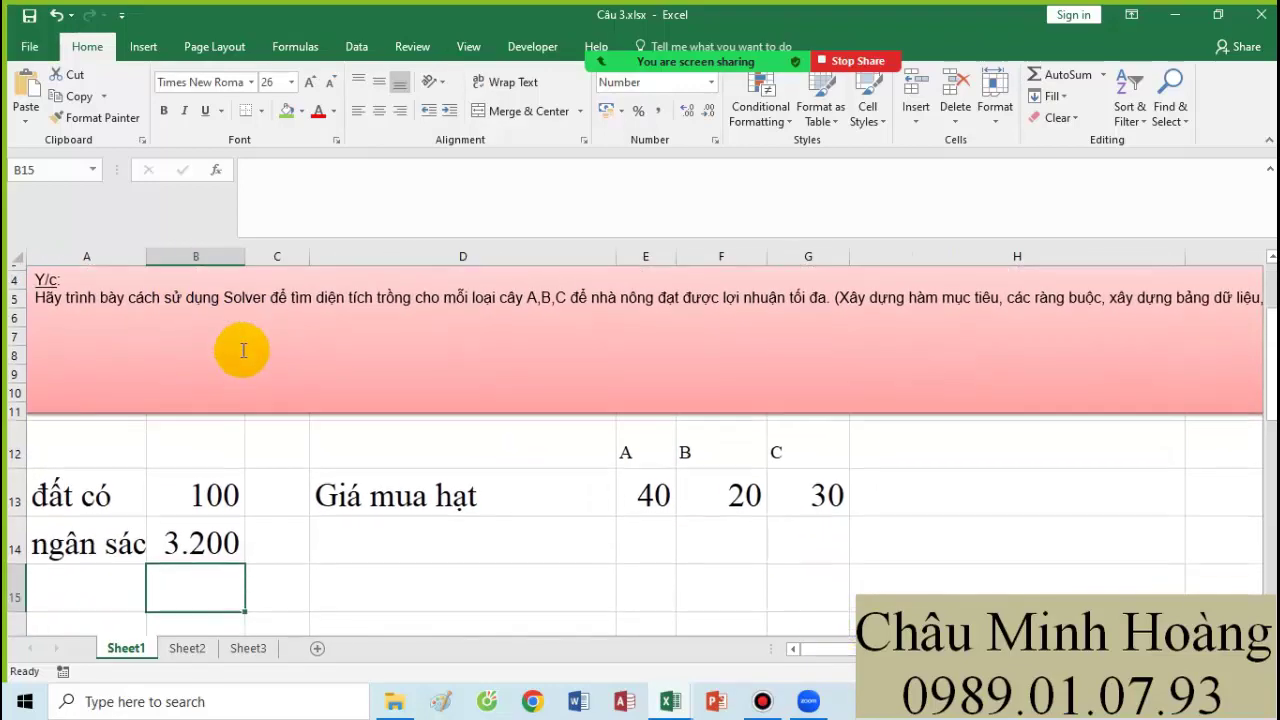
click(361, 555)
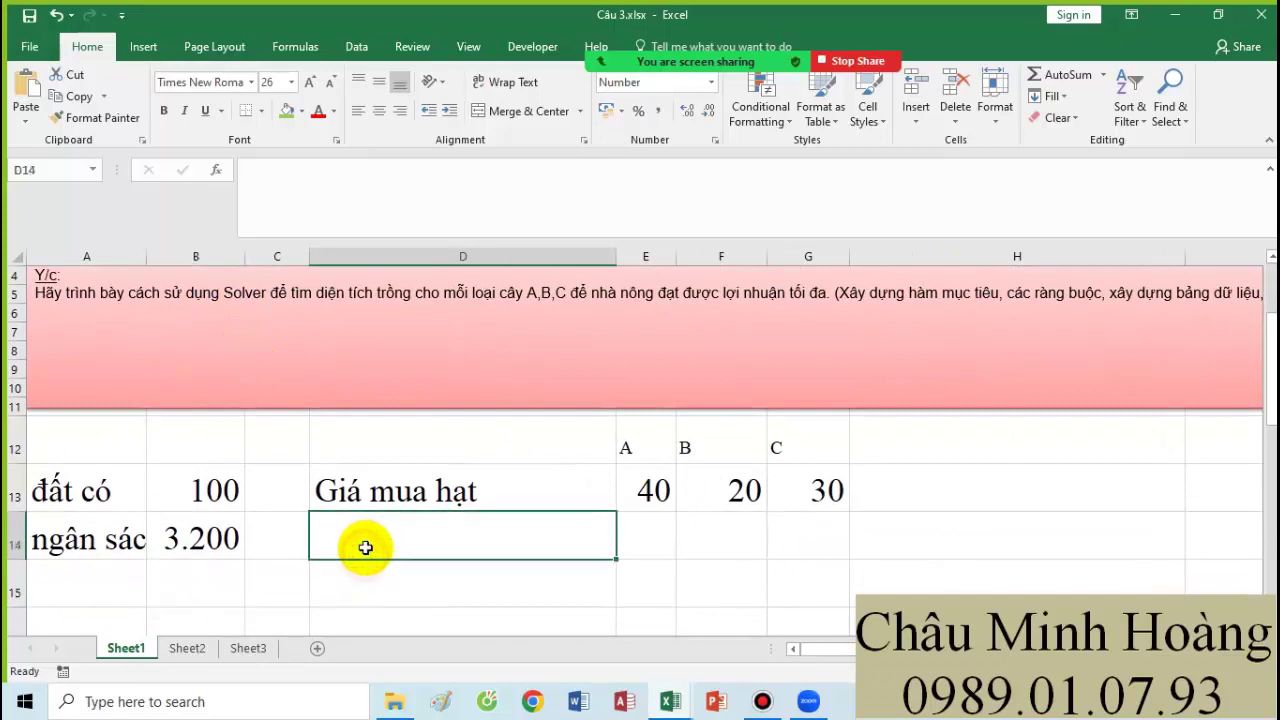
text(thời gian)
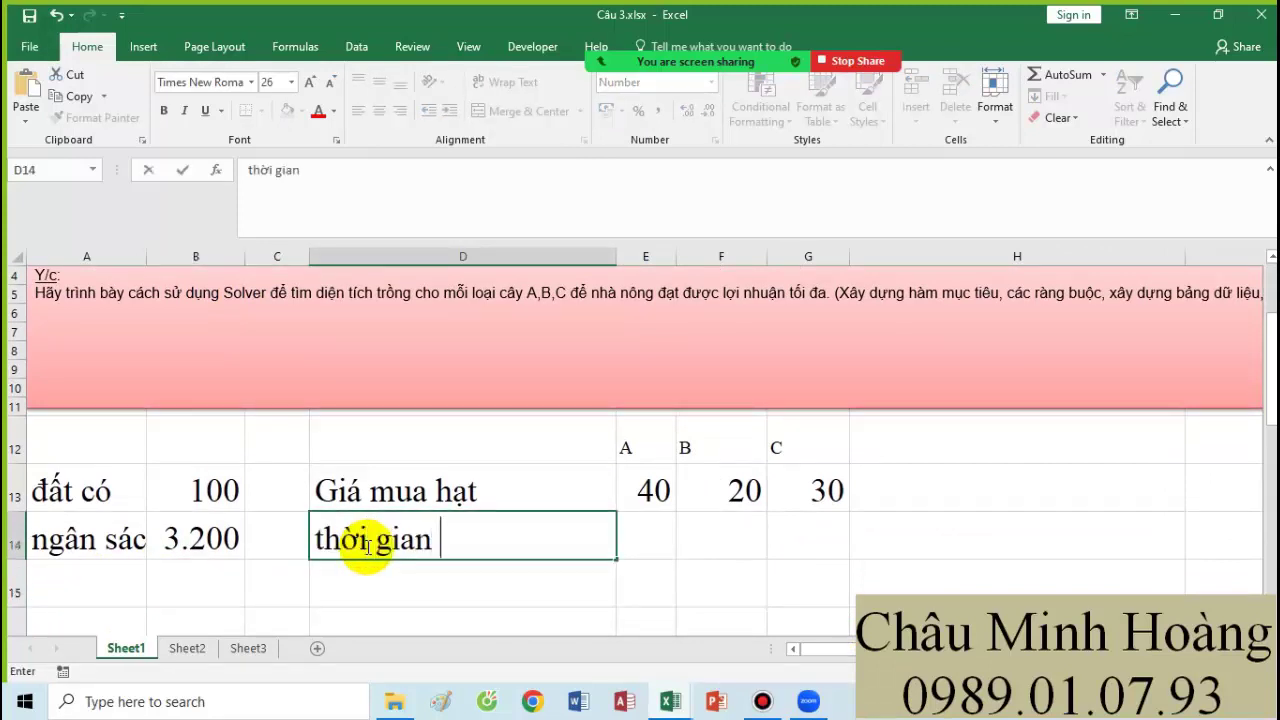
text( gieo)
key(Tab)
text(1)
key(Tab)
text(2)
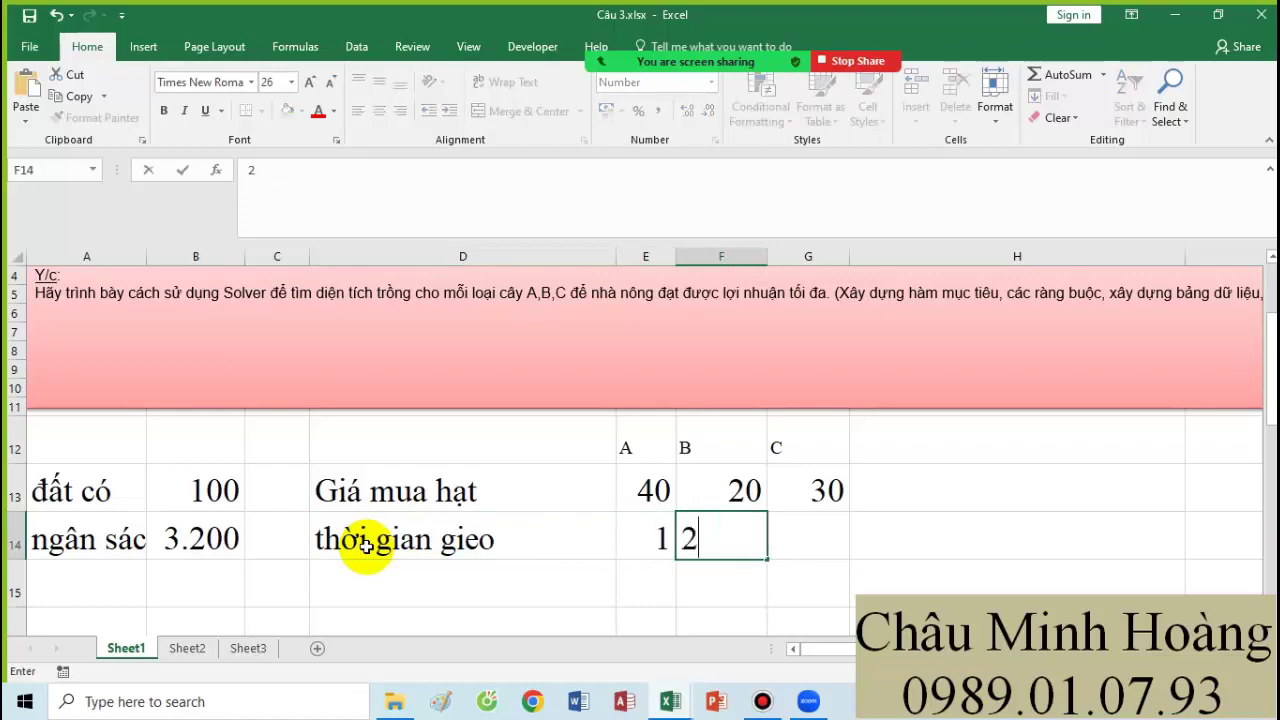
key(Tab)
text(1)
Enter the label thời gian có in A15 with 160 in B15, and widen column A to fit its labels.
scroll(457, 514, up, 1)
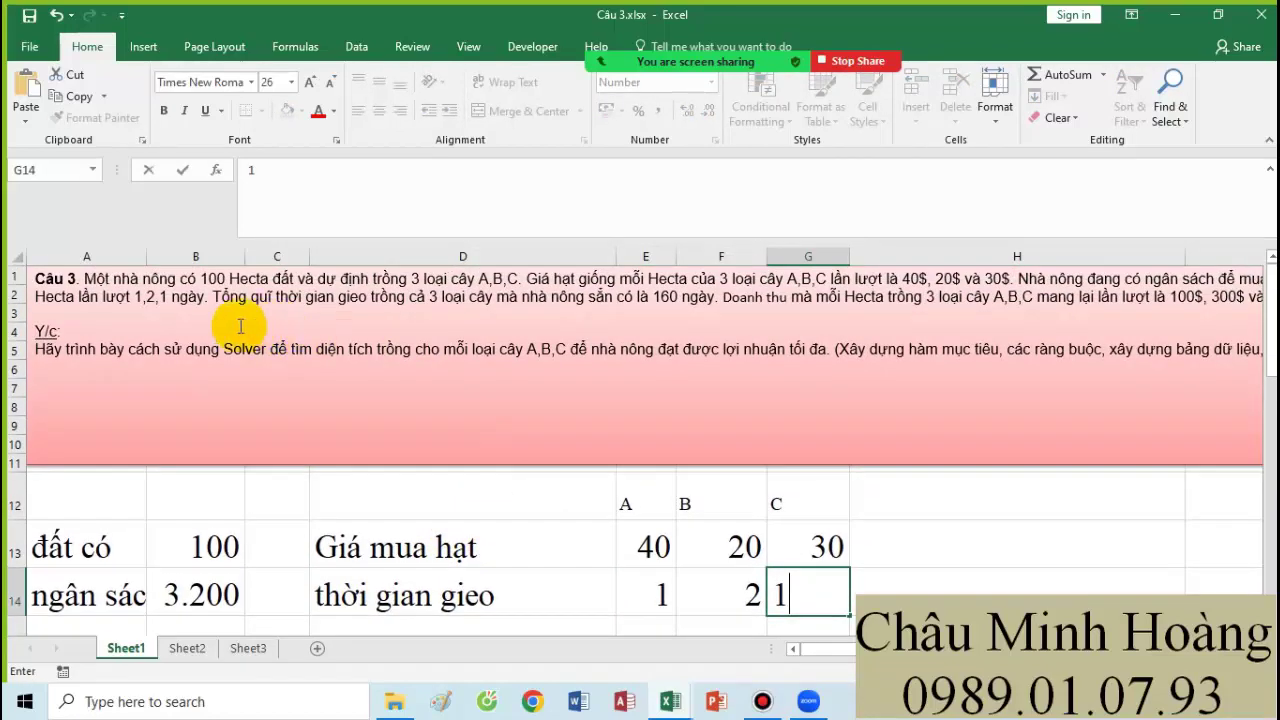
scroll(243, 523, down, 2)
click(115, 530)
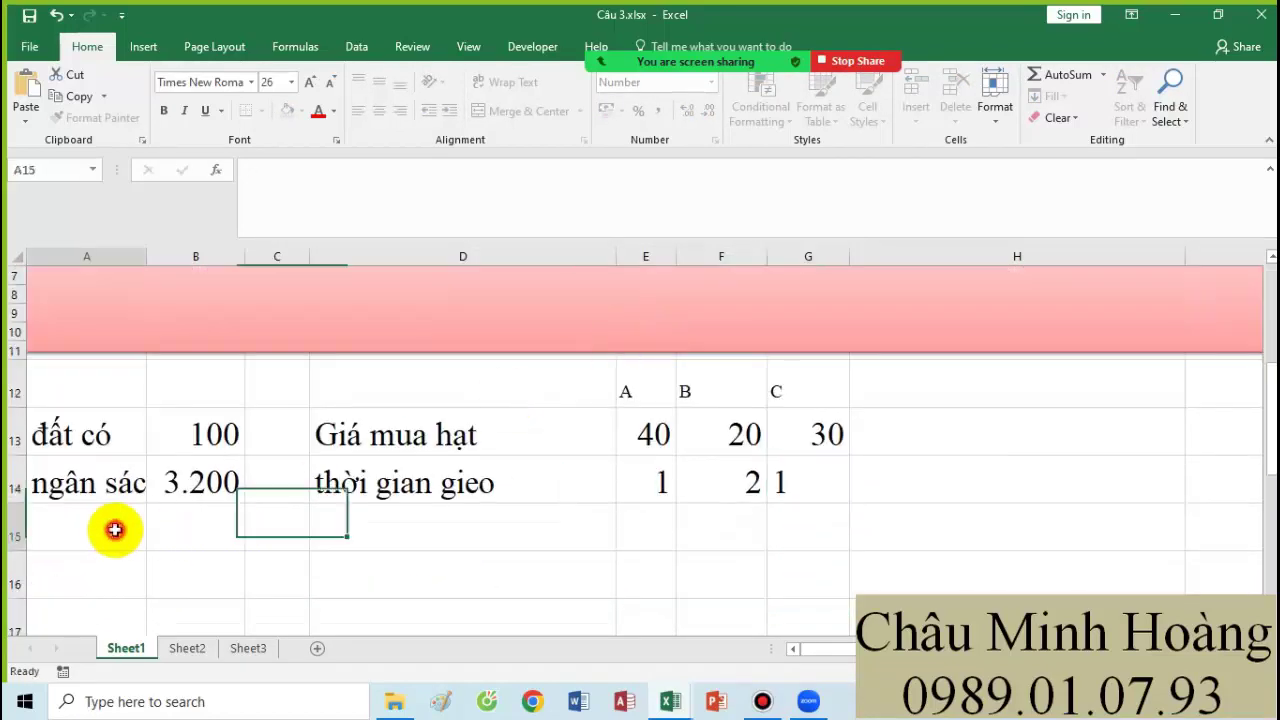
text(thơ)
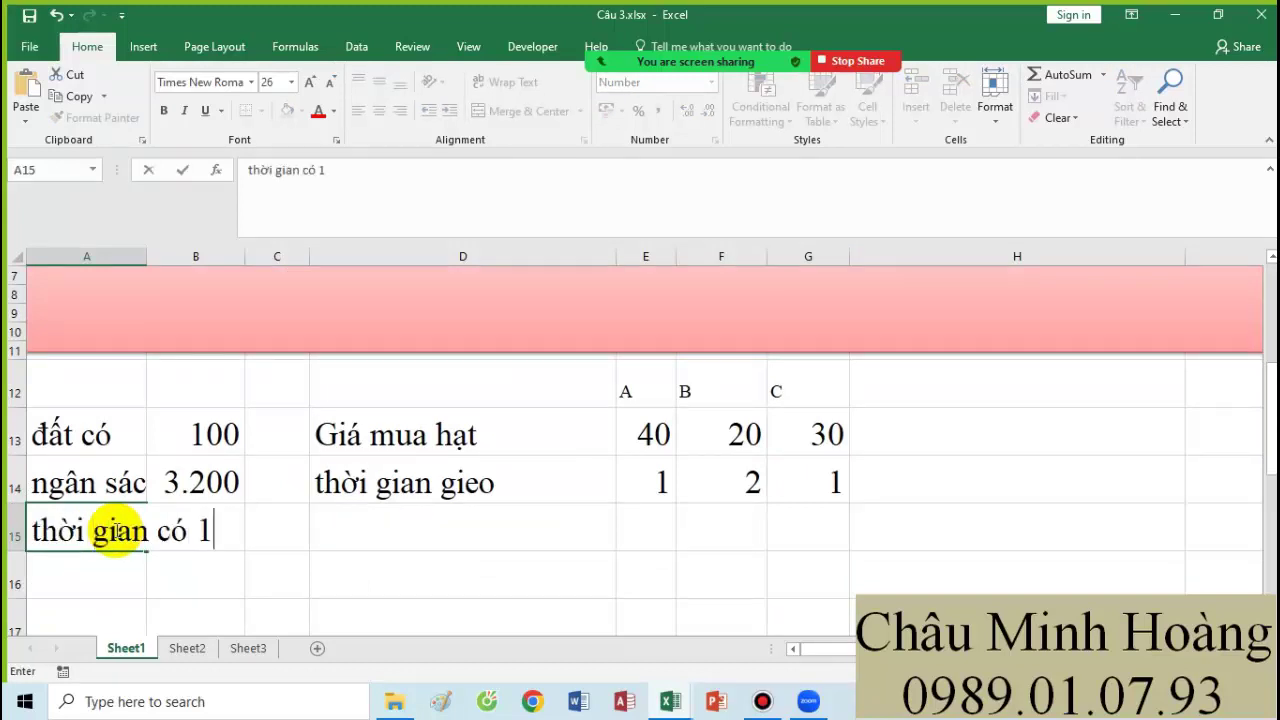
key(BackSpace)
key(shift+Right)
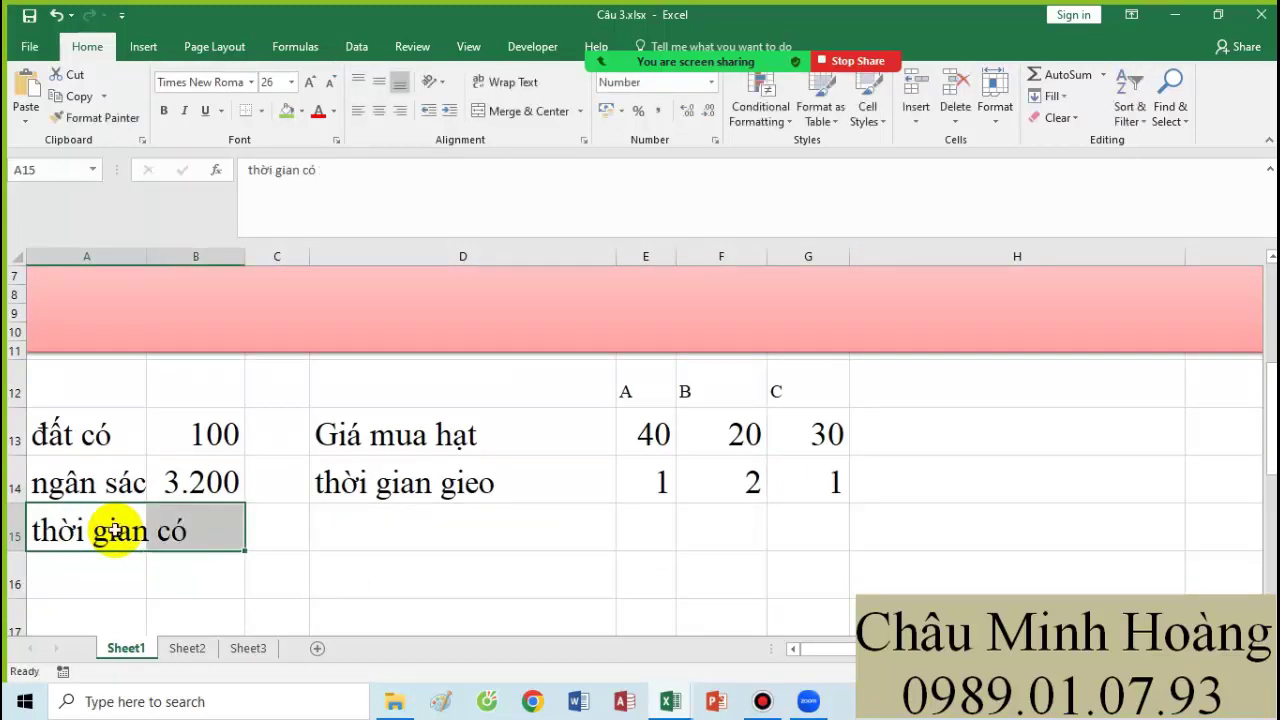
key(Right)
text(1)
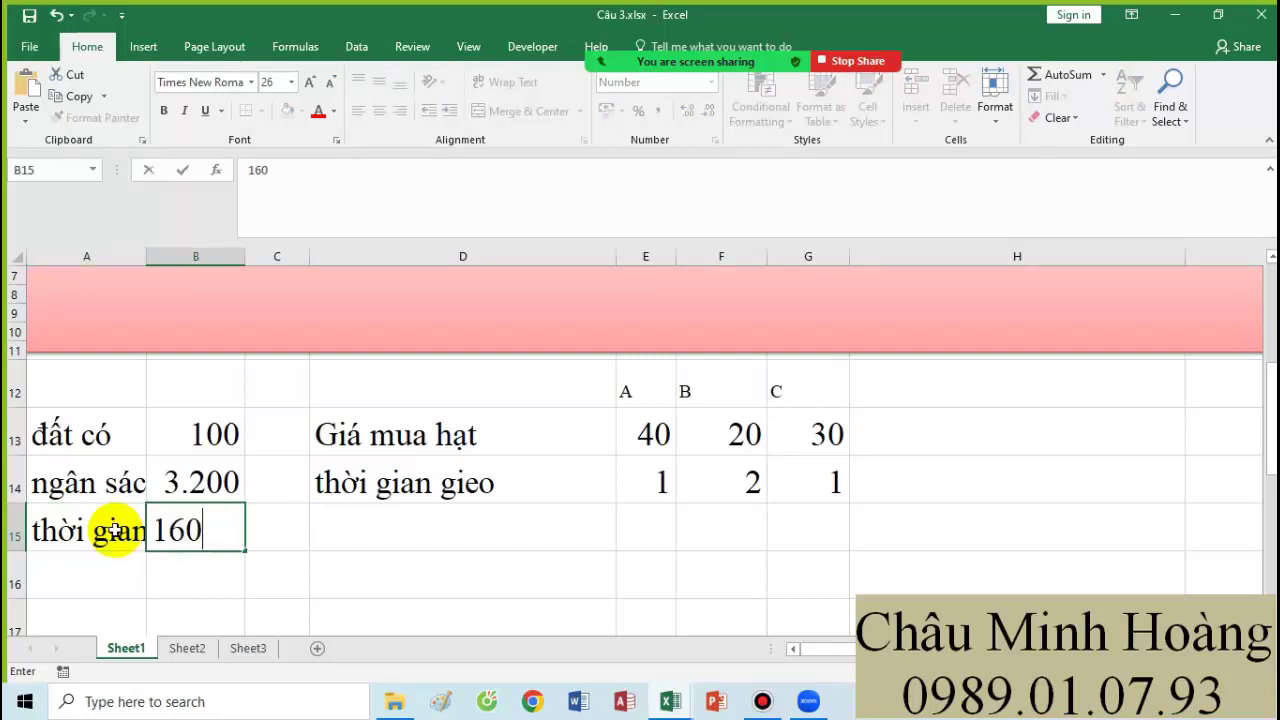
key(Return)
drag(147, 256, 210, 259)
Add the row doanh thu in D15 with revenues 100, 300 and 200 for crops A, B and C.
scroll(583, 426, up, 2)
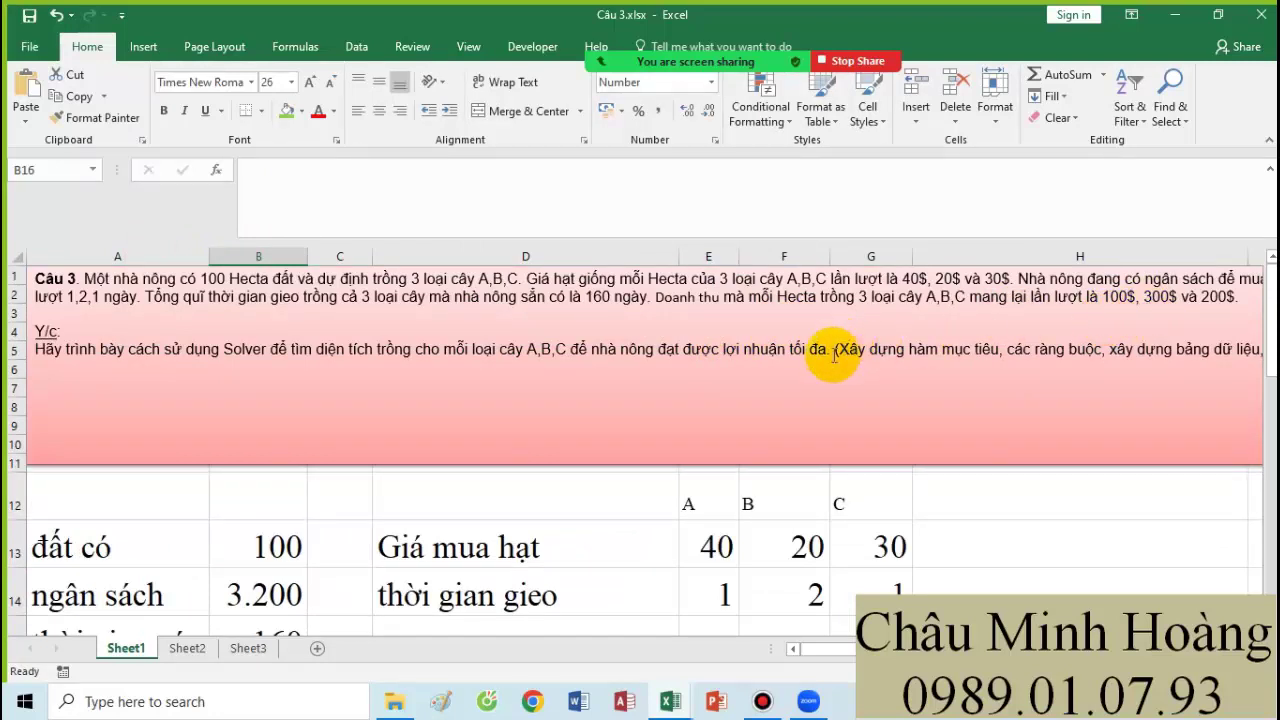
scroll(835, 355, down, 1)
click(474, 574)
text(doanh thu)
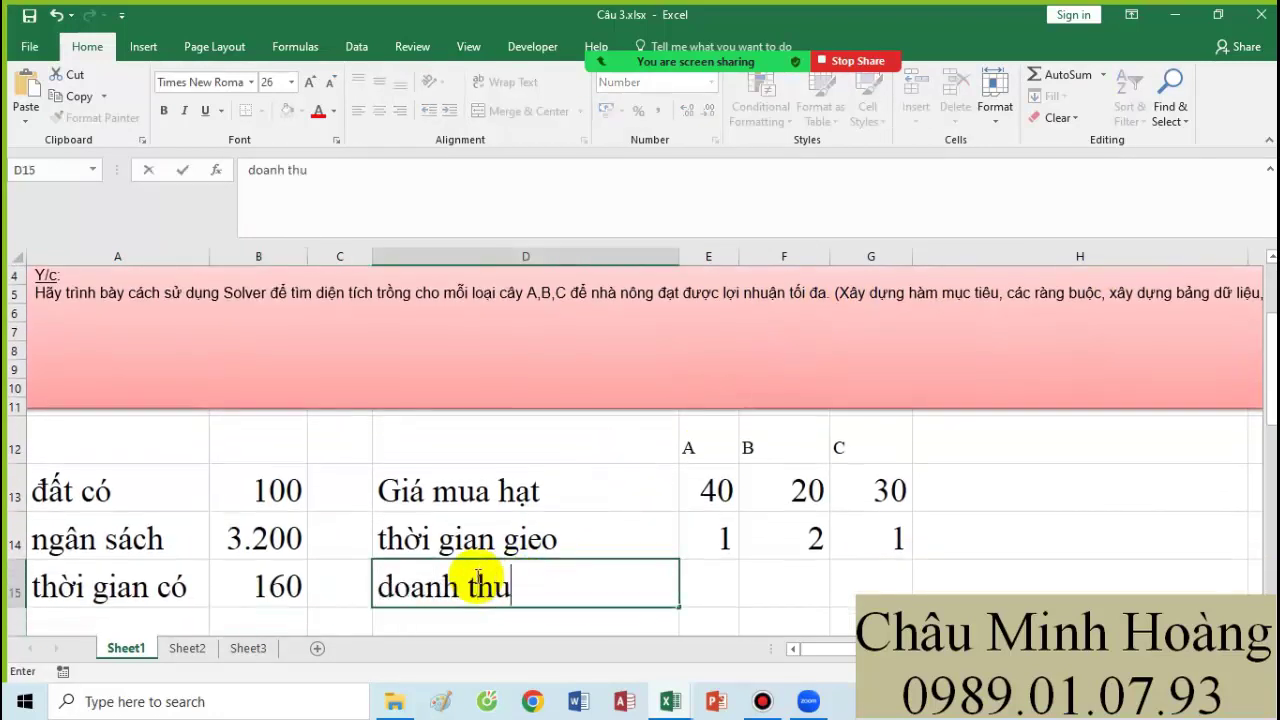
key(Tab)
text(1)
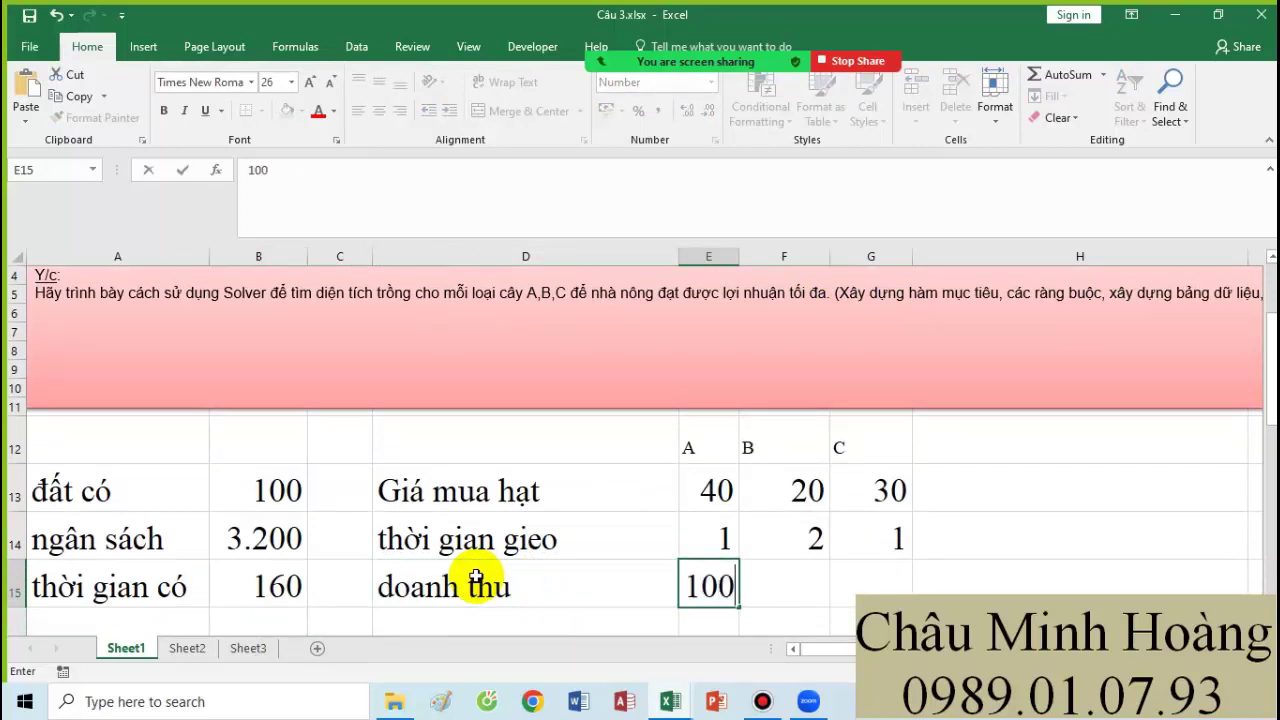
key(Tab)
text(30)
key(Tab)
text(2)
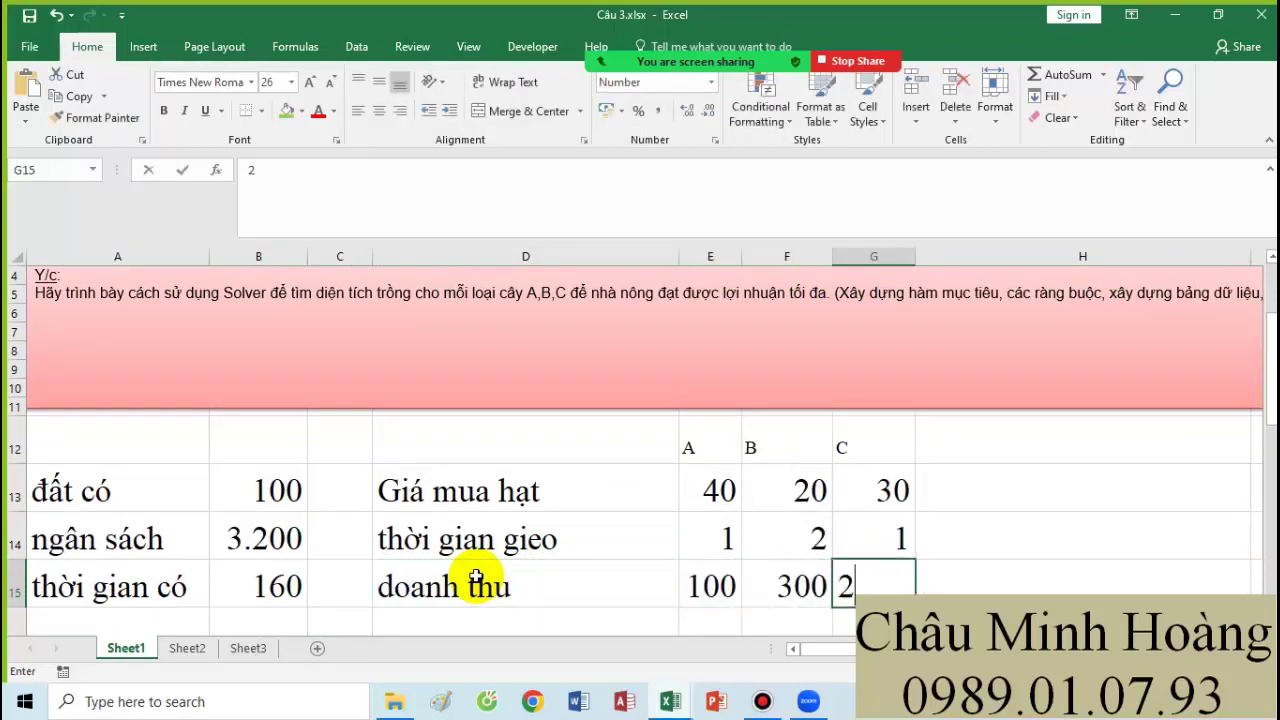
scroll(808, 491, up, 1)
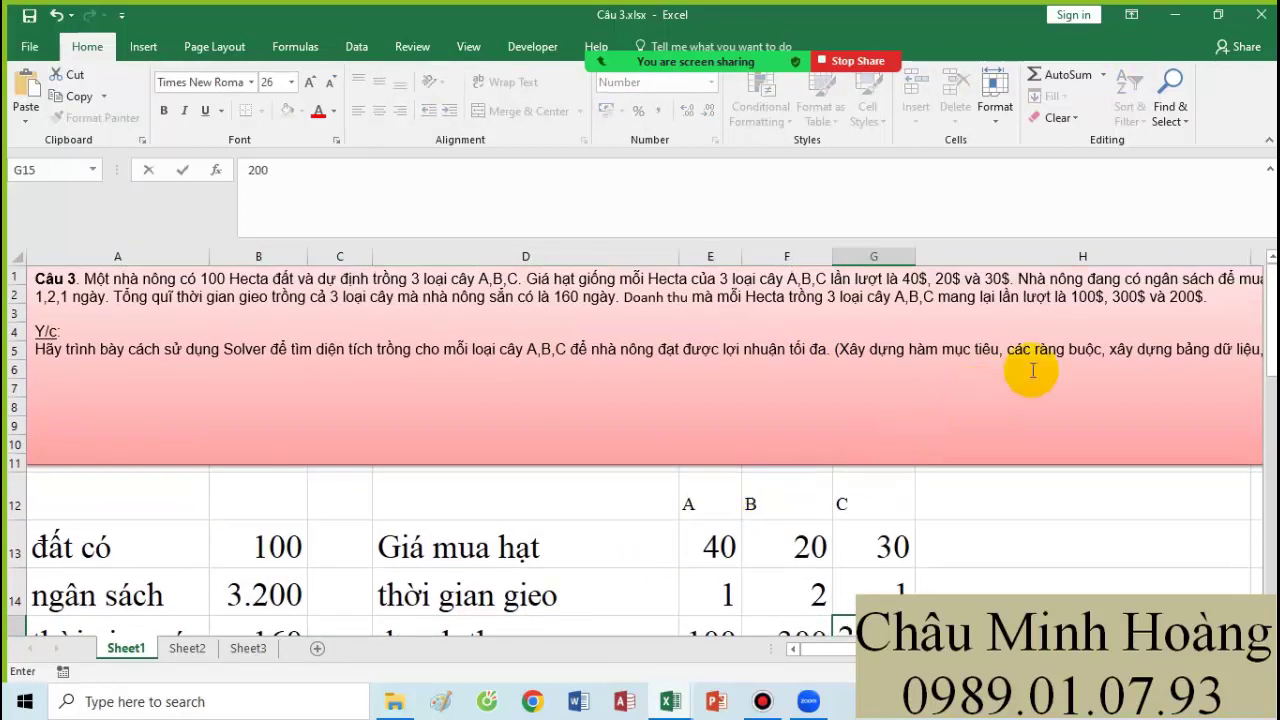
click(765, 450)
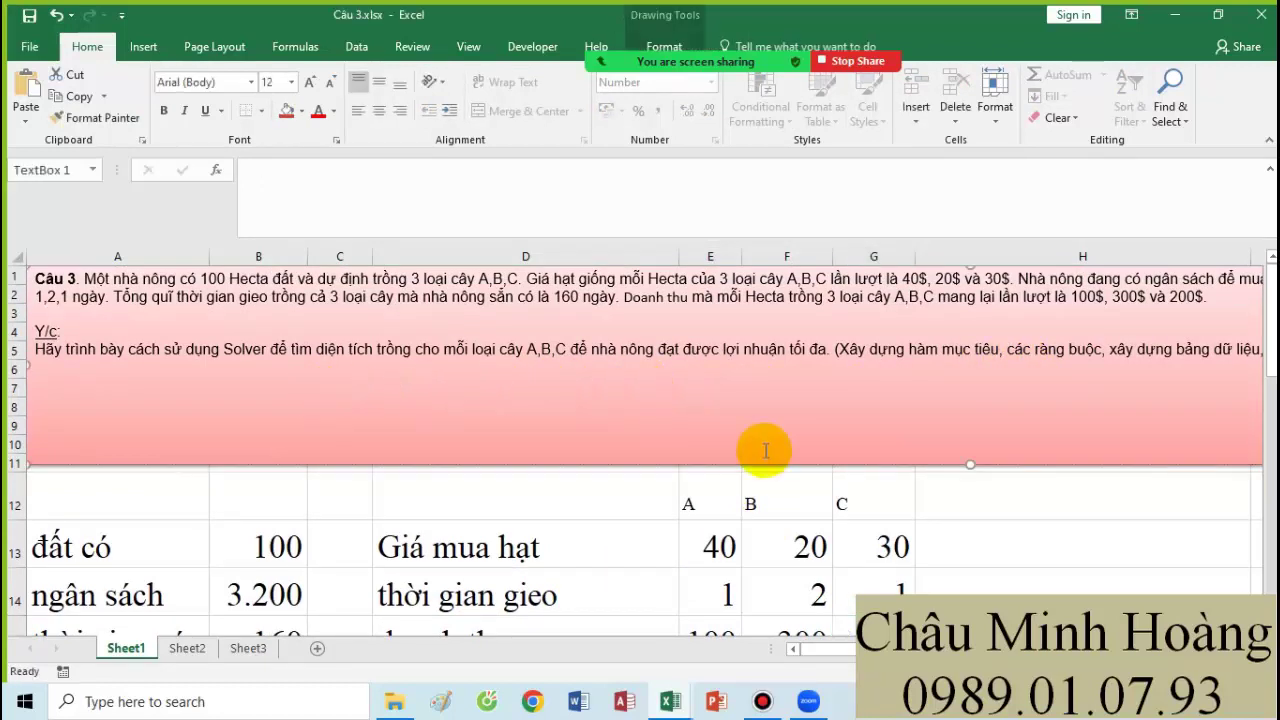
Set the font size of the table range A12:H16 to 25.
scroll(773, 442, down, 2)
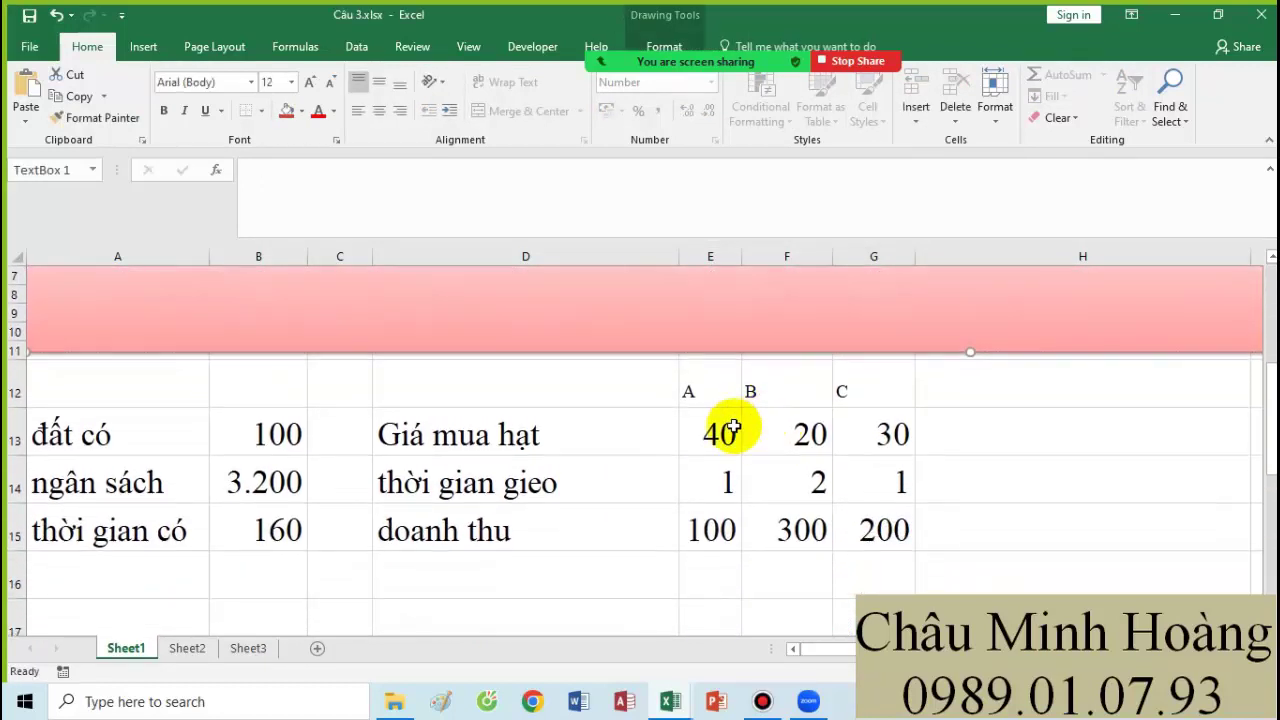
drag(134, 386, 931, 565)
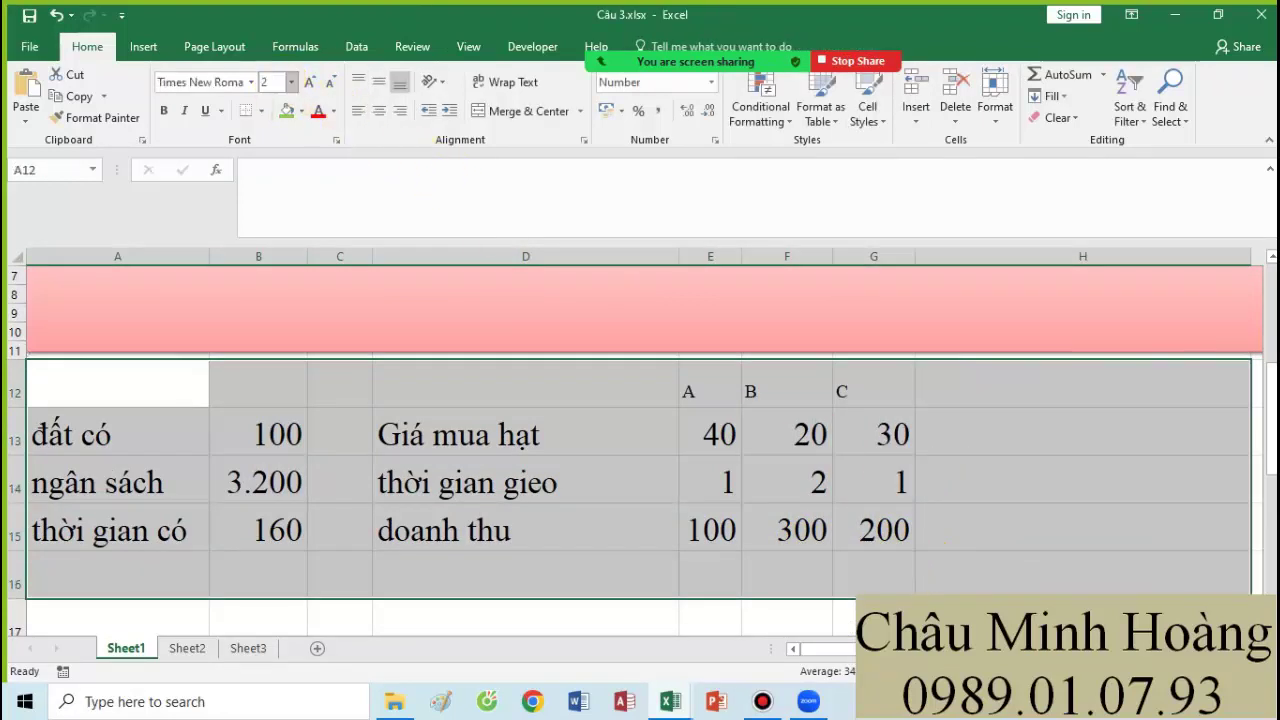
key(Return)
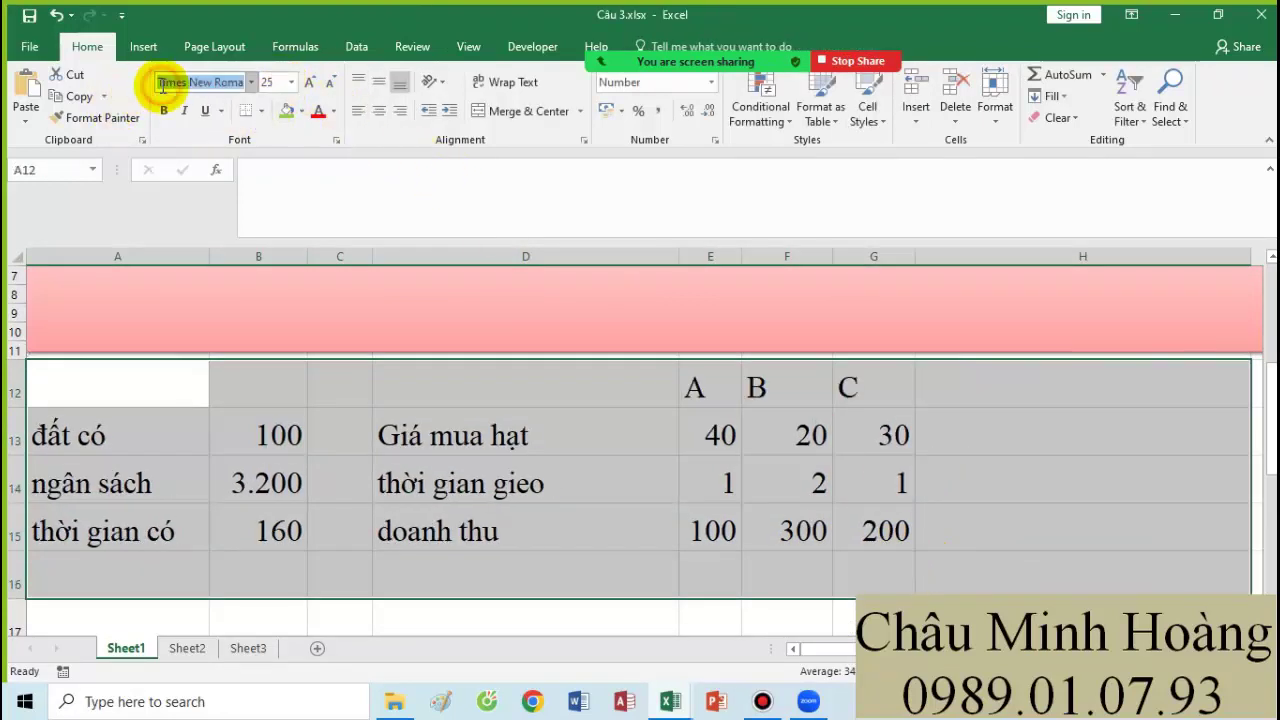
click(770, 380)
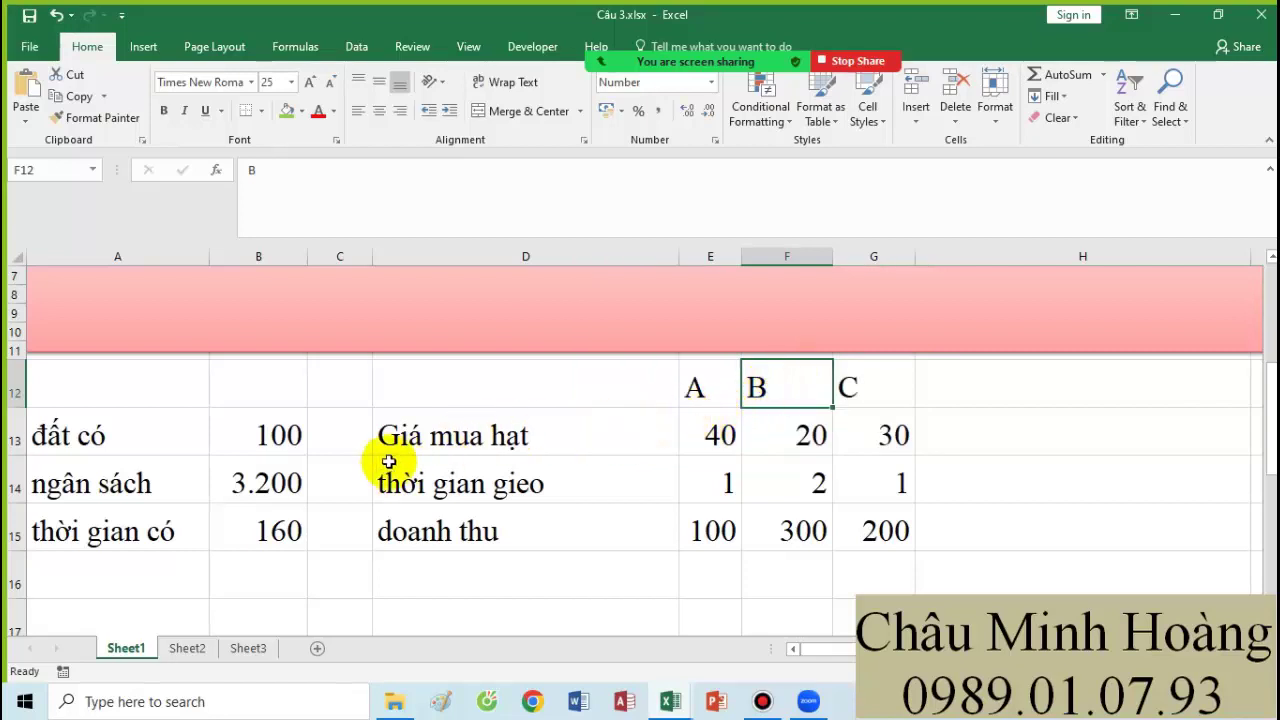
Review the data blocks D12:G15 and A12:B15 against the problem's request for planting areas and maximum profit.
drag(100, 386, 846, 537)
click(846, 537)
drag(624, 390, 850, 507)
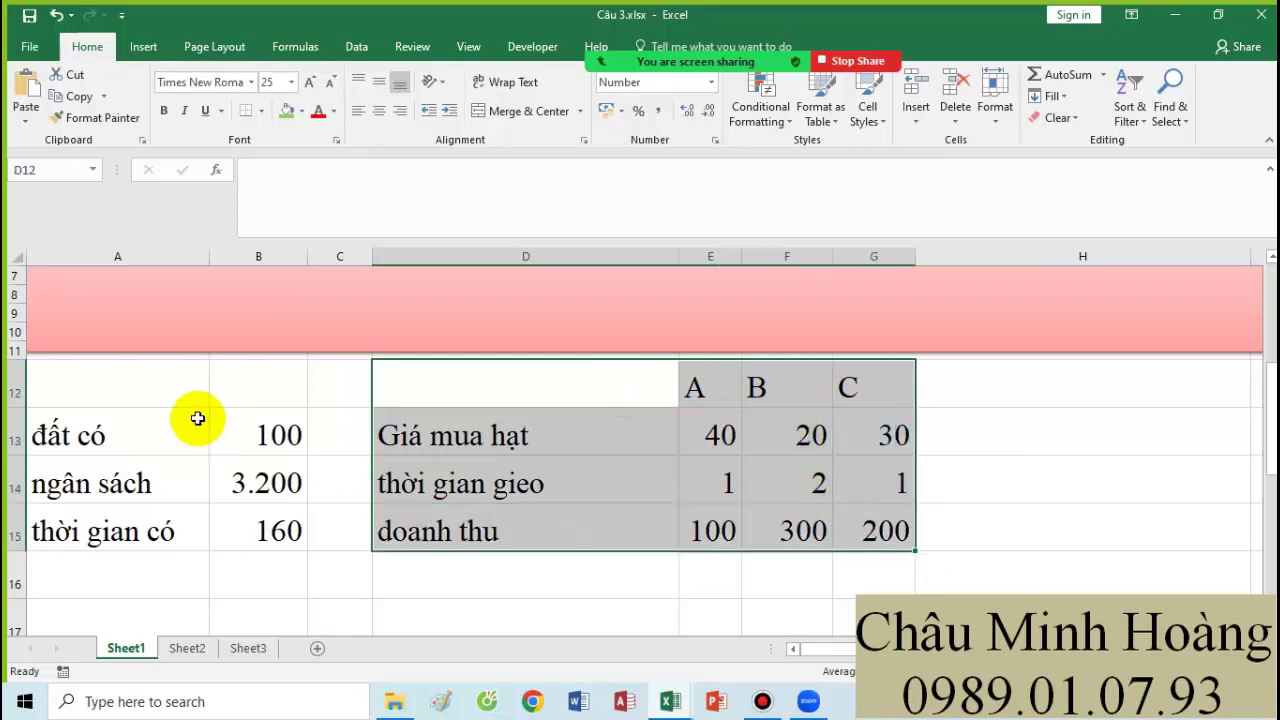
drag(145, 390, 265, 521)
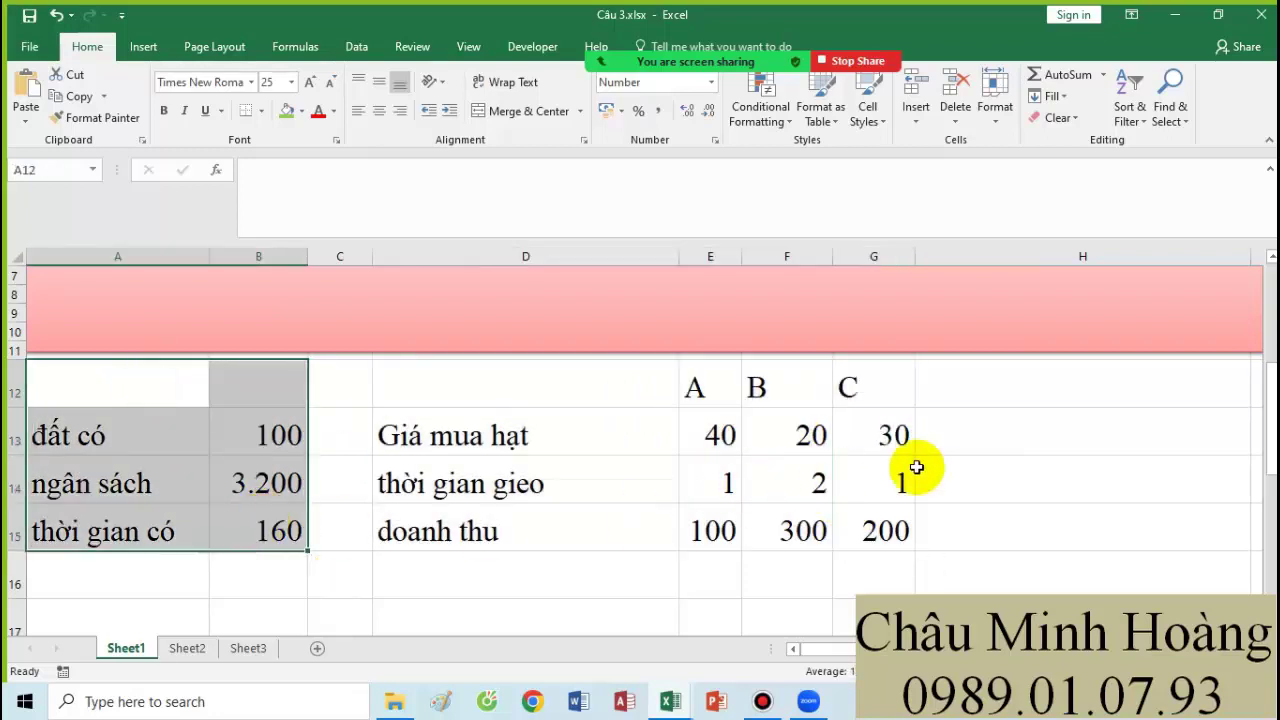
scroll(923, 449, up, 2)
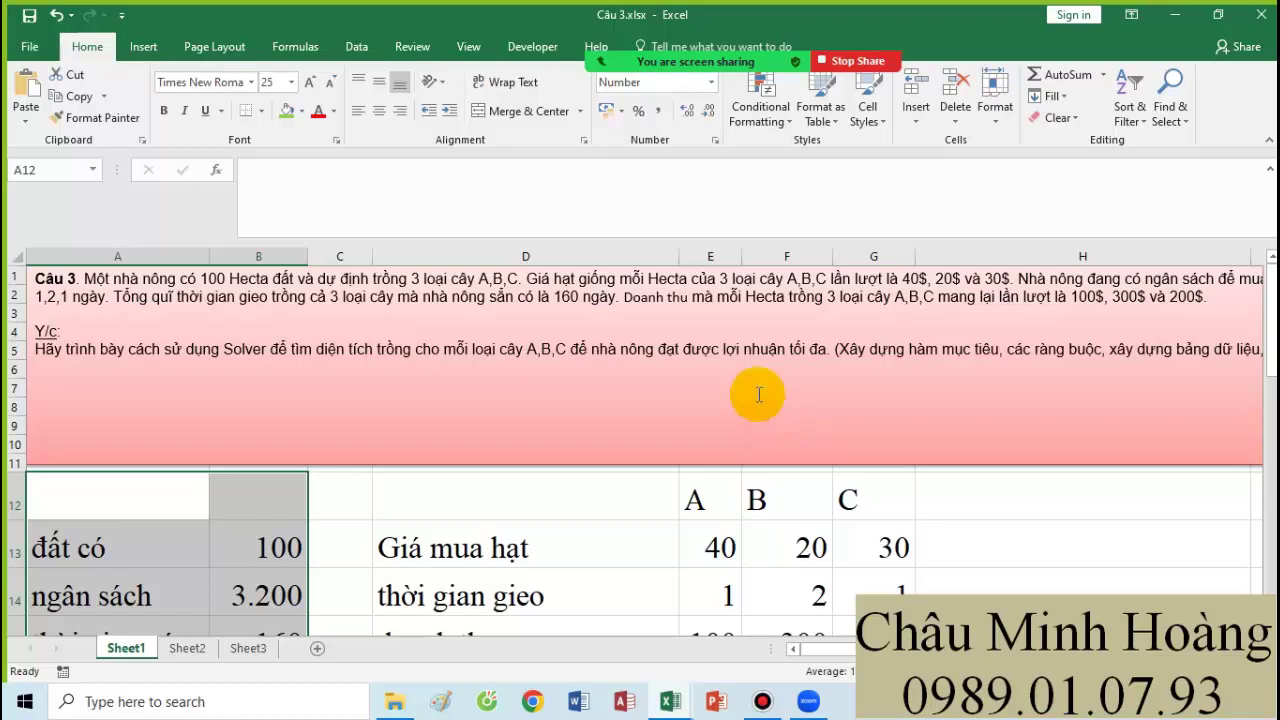
scroll(149, 343, down, 1)
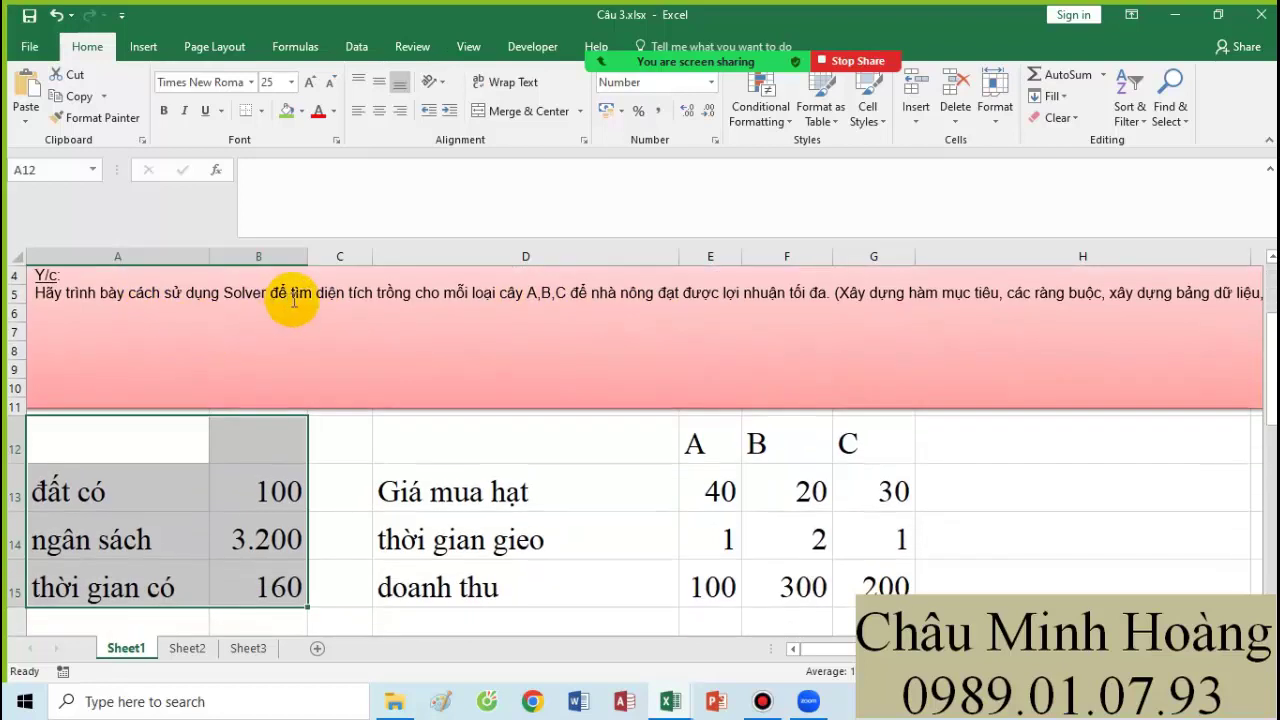
drag(378, 294, 576, 300)
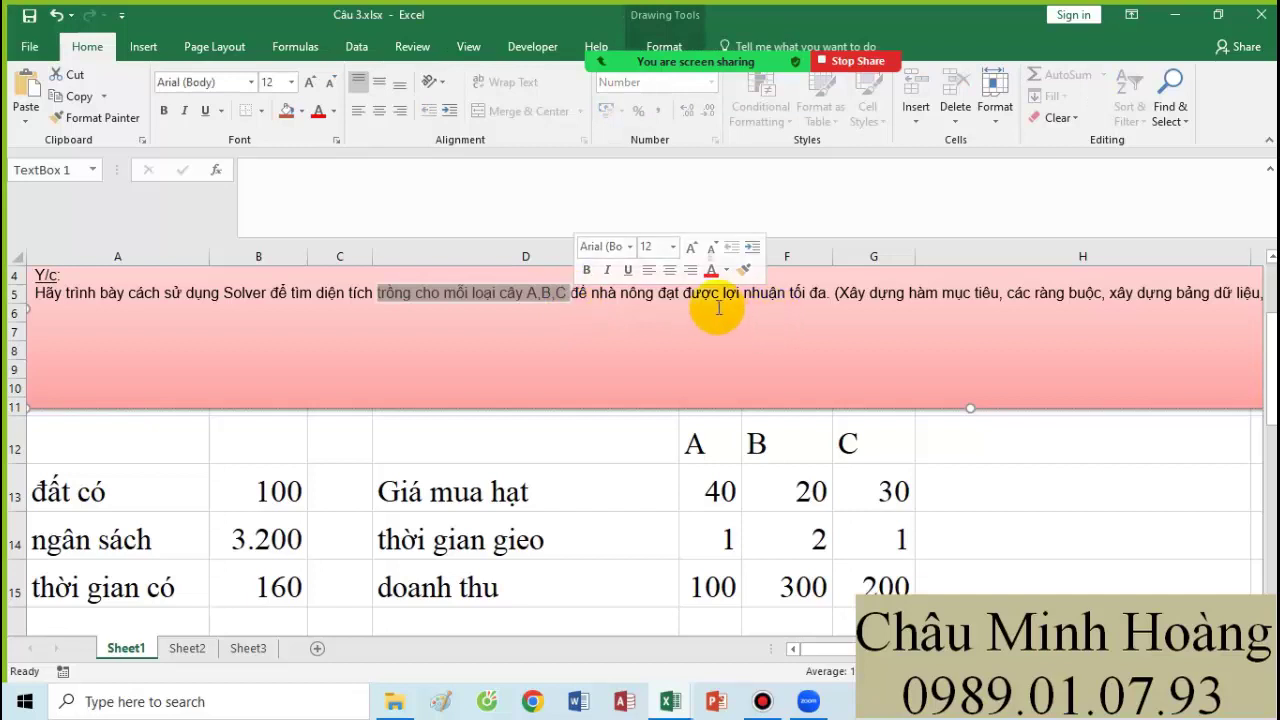
drag(716, 309, 808, 312)
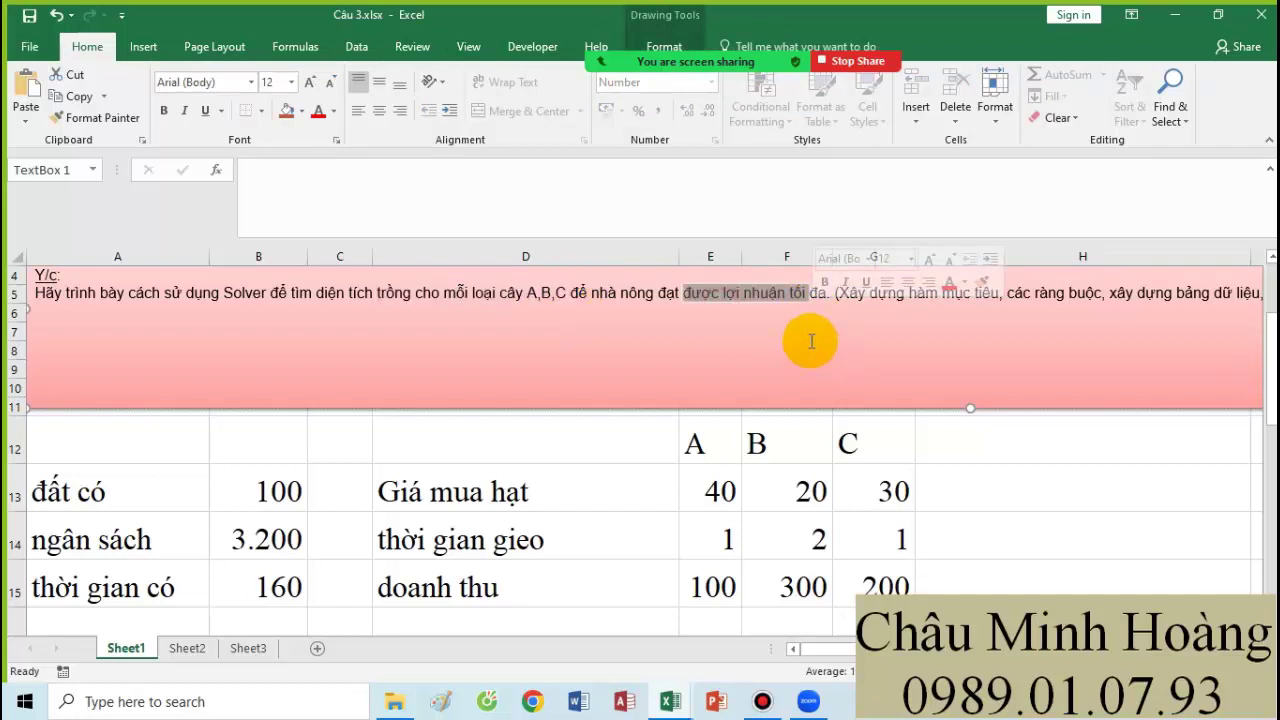
scroll(810, 341, down, 1)
scroll(774, 320, up, 2)
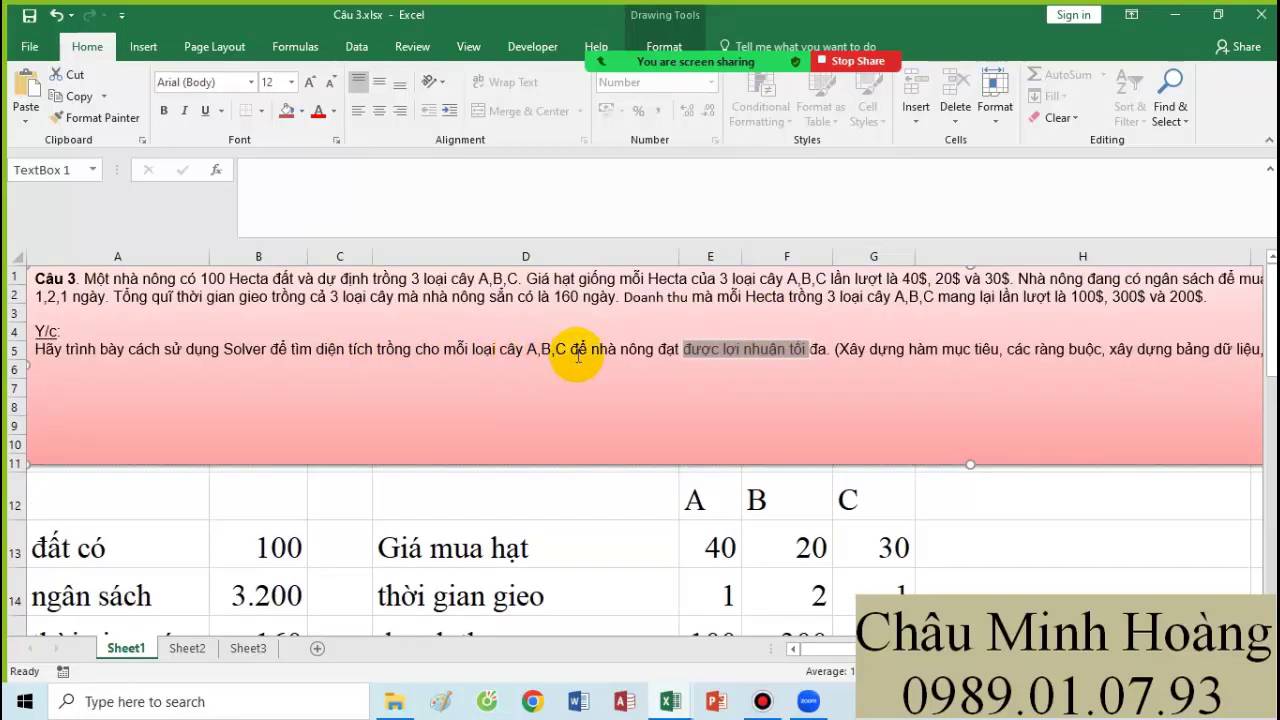
Add the row diện tích trồng in D16 with a starting value of 1 for each of crops A, B and C.
scroll(578, 357, down, 2)
click(509, 566)
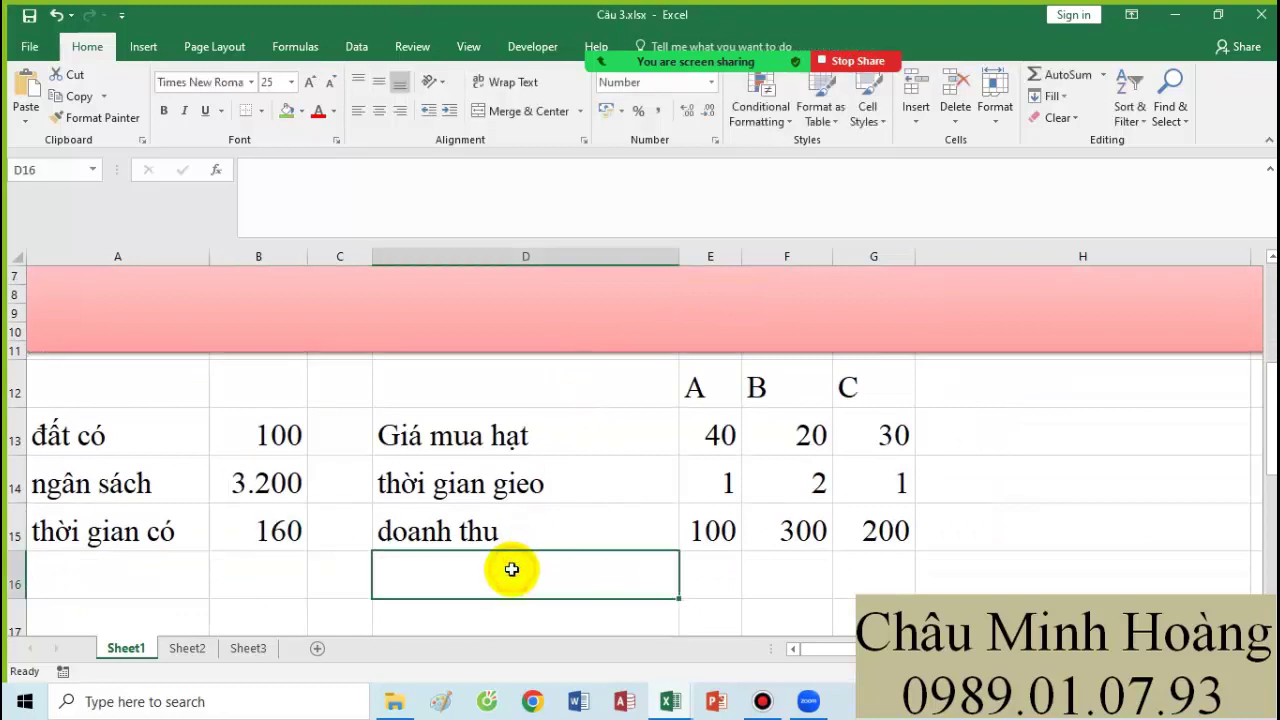
text(dịn)
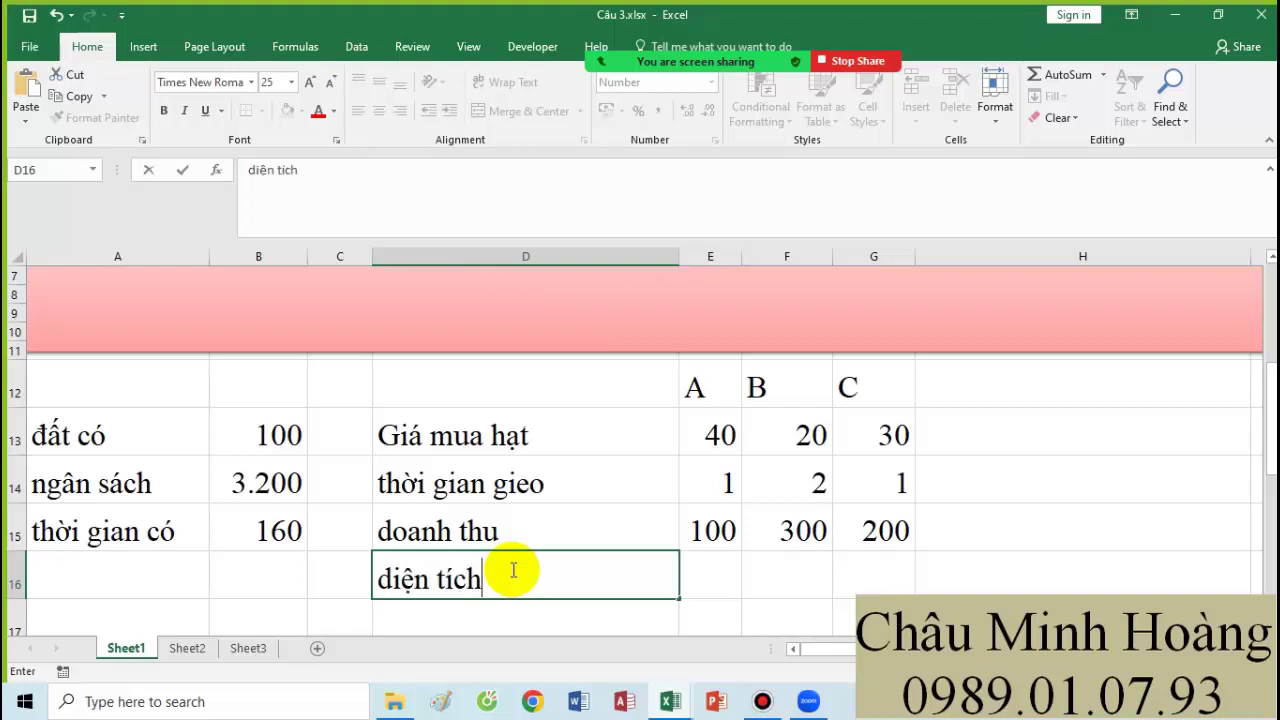
key(Tab)
text(1)
key(Tab)
text(1)
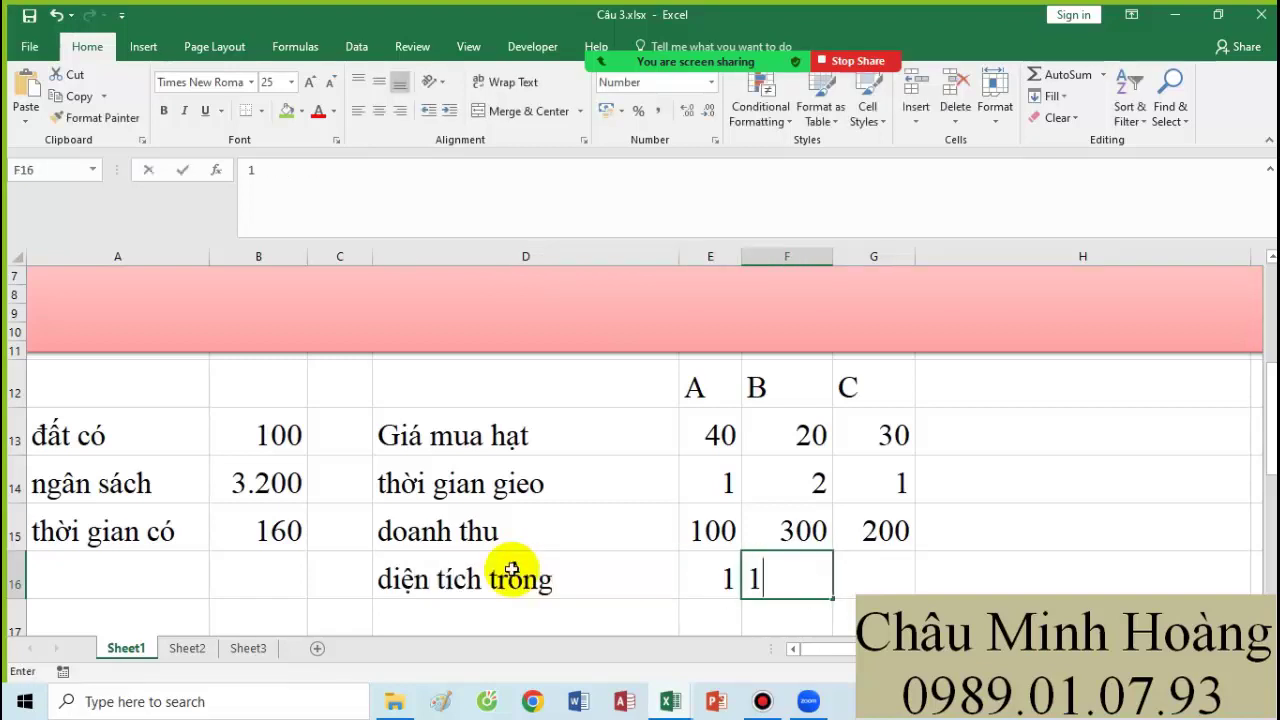
key(Tab)
text(1)
key(Tab)
Fill the planting area cells E16:G16 with yellow.
drag(720, 572, 875, 569)
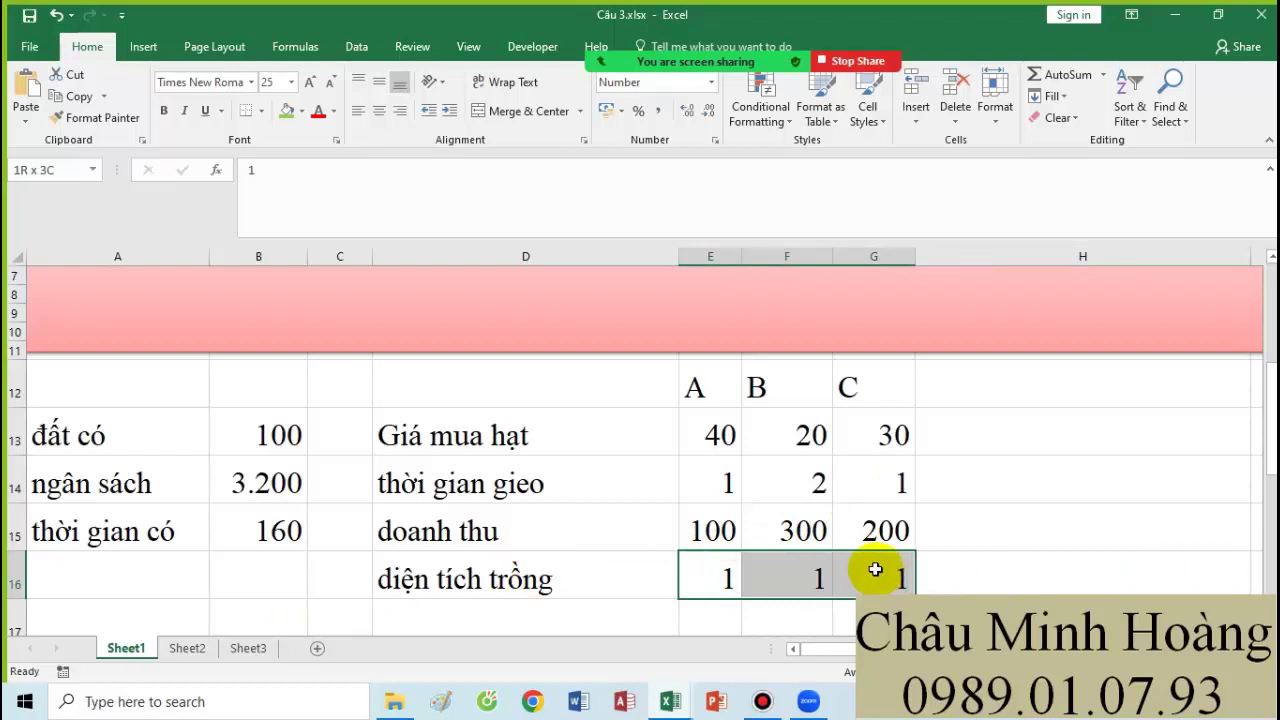
click(300, 111)
click(333, 257)
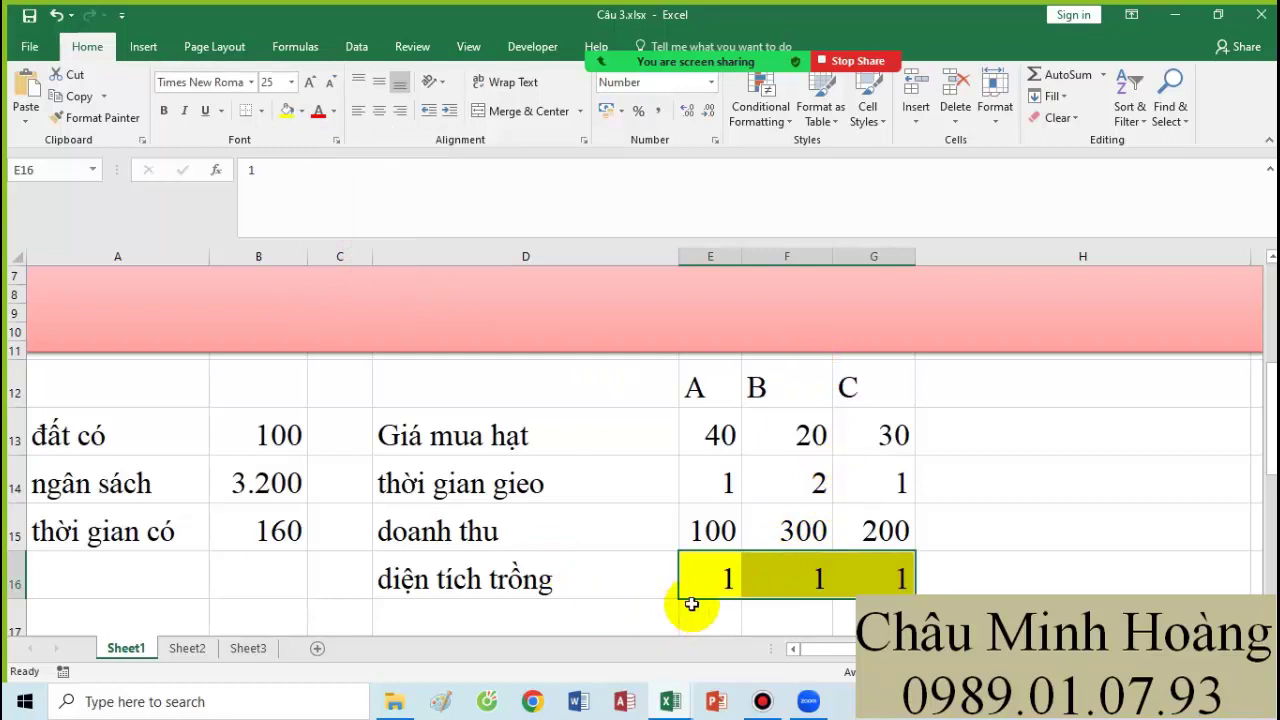
drag(697, 580, 867, 578)
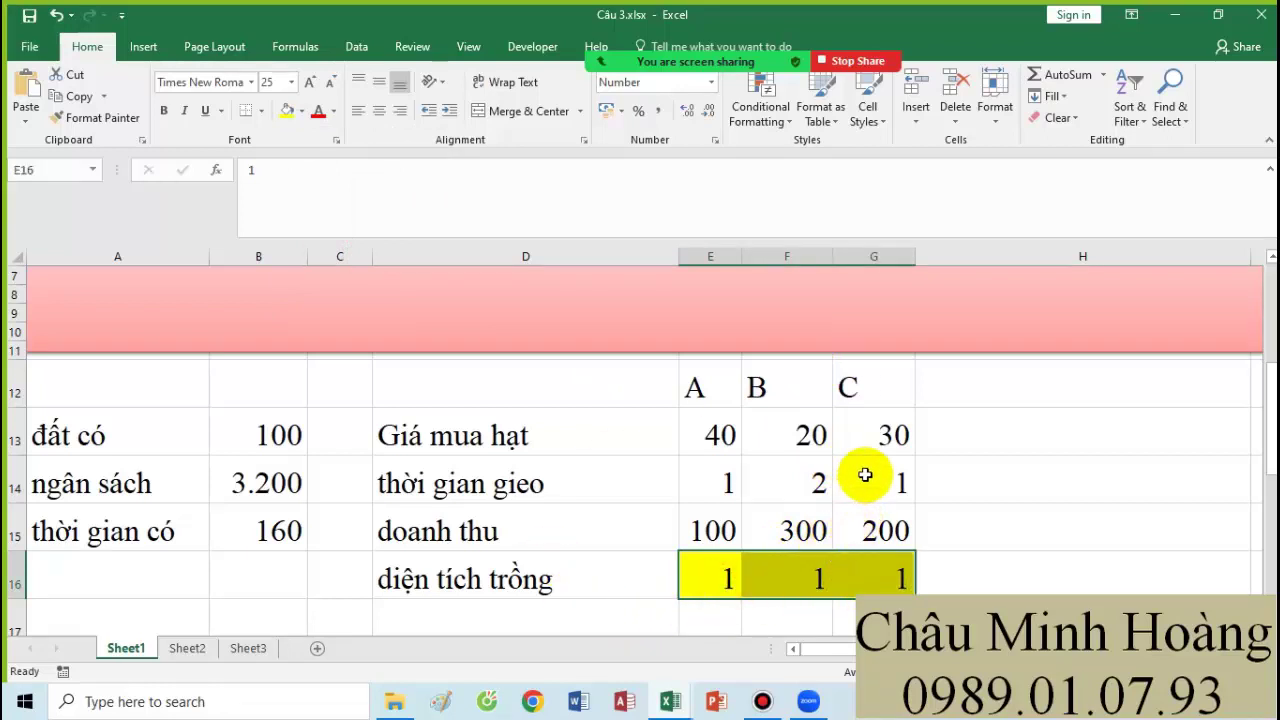
Add the label tổng doanh thu in A16, below thời gian có.
scroll(870, 455, up, 2)
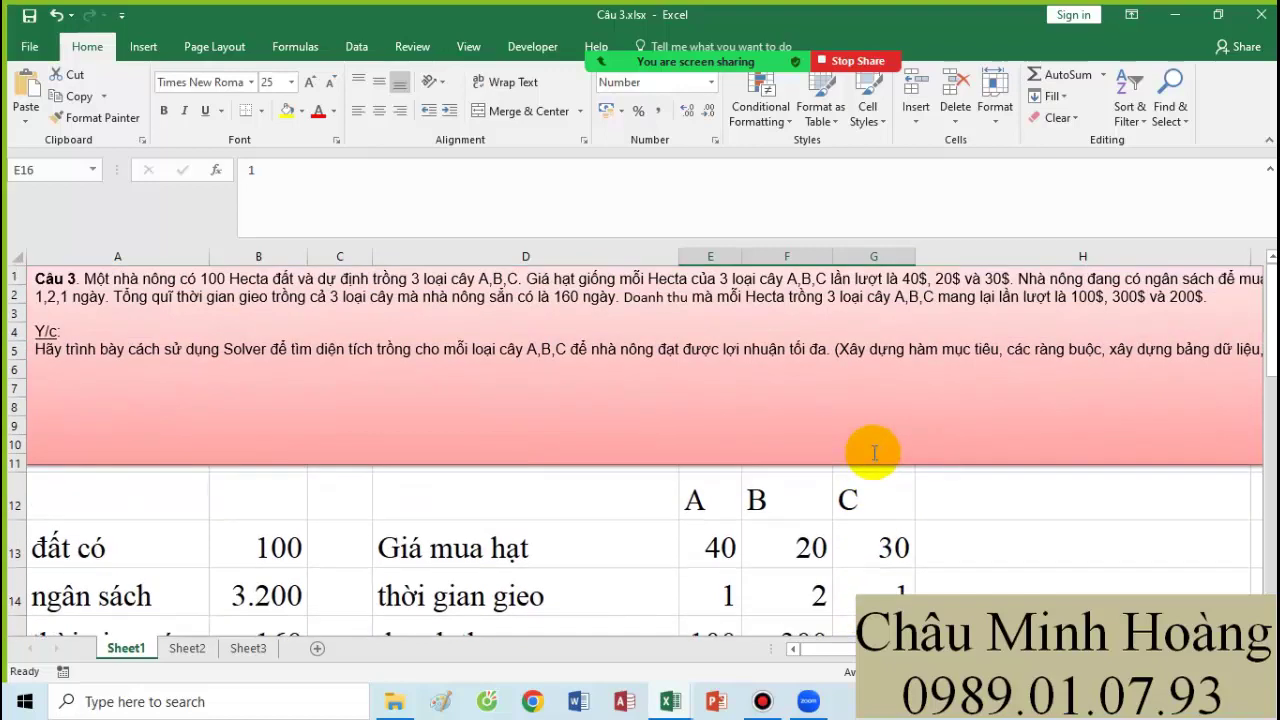
scroll(873, 452, down, 3)
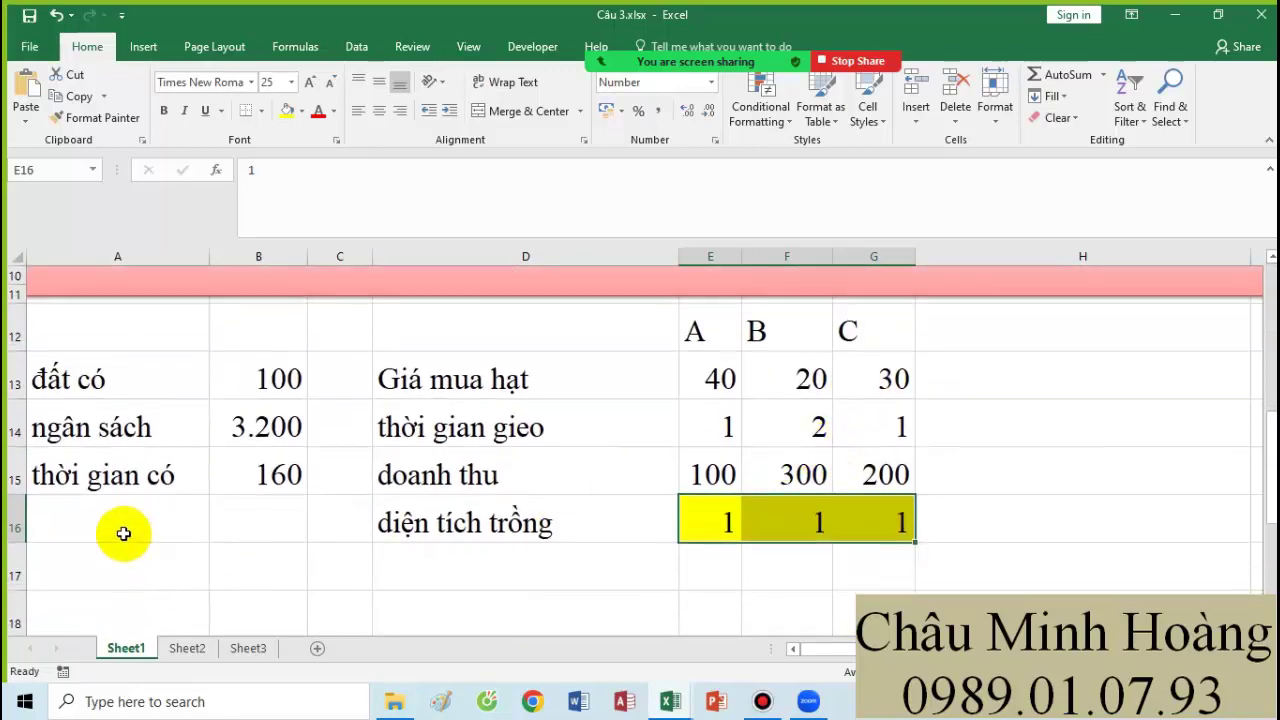
click(123, 534)
text(to)
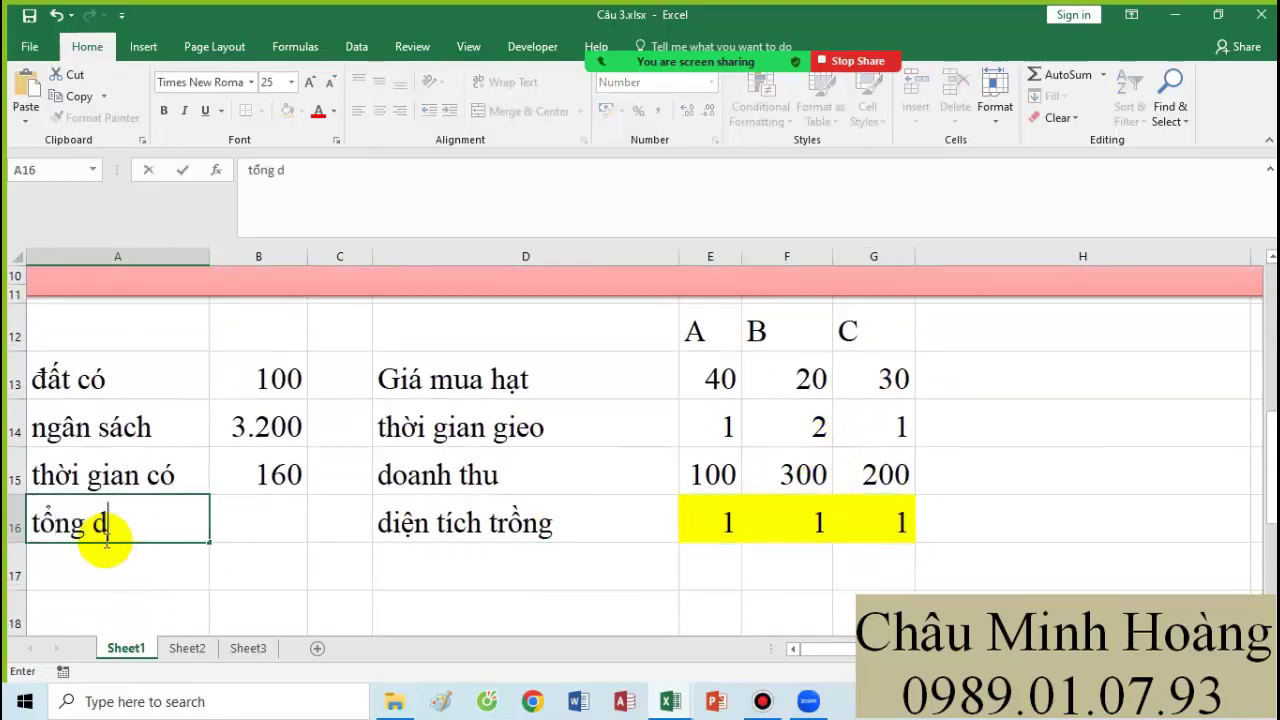
text(ng doanh thu)
key(Tab)
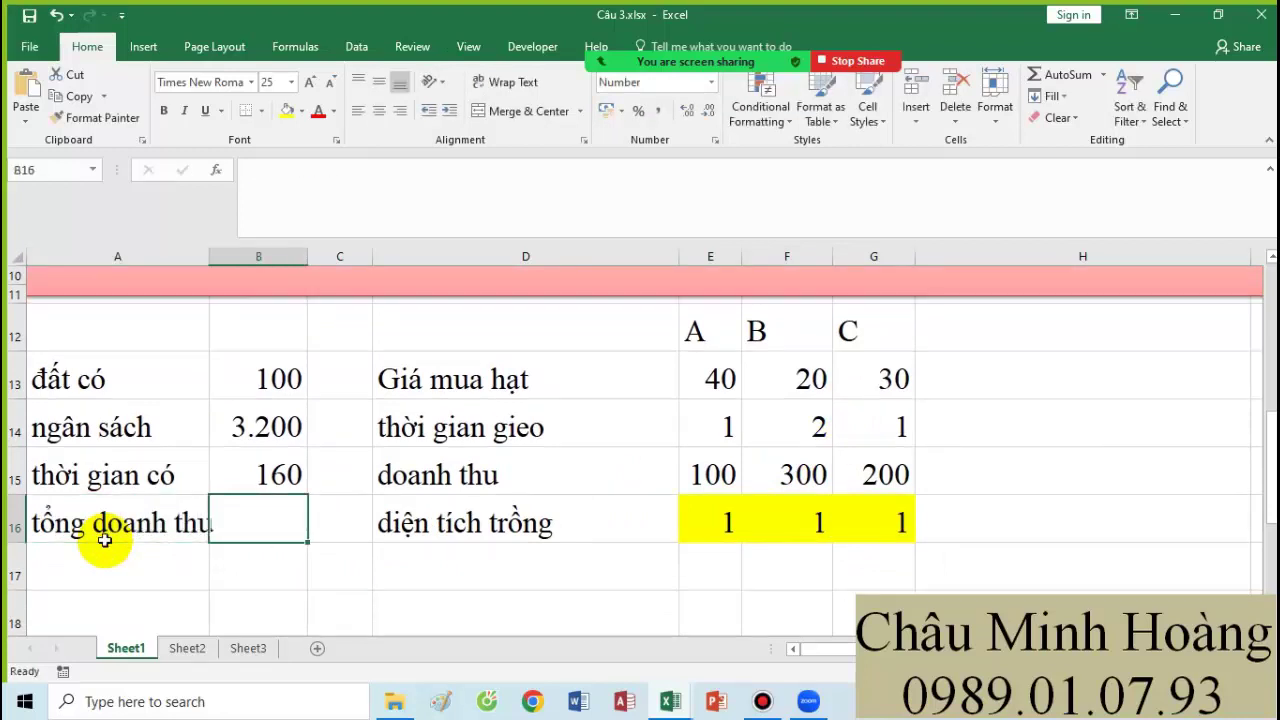
Enter the array formula =SUM($E$16:$G$16*($E$15:$G$15)) in B16 to total revenue over the planting areas.
text(=sum()
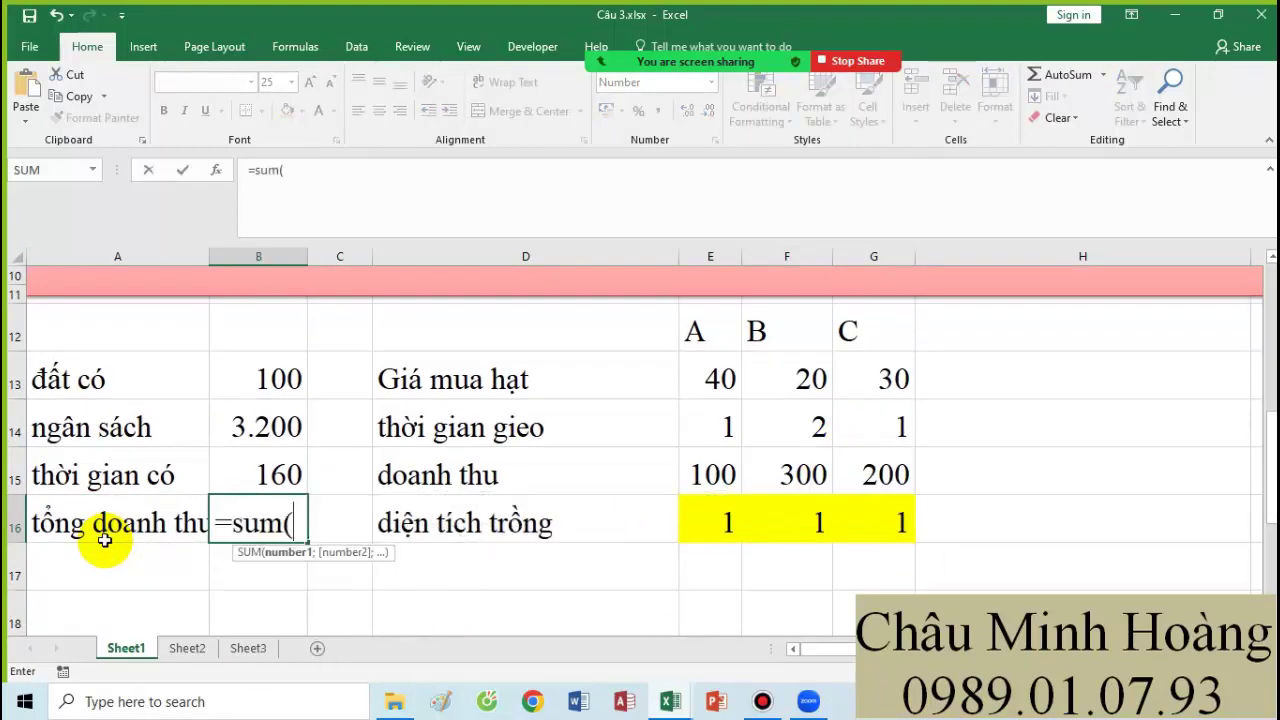
drag(692, 525, 881, 525)
key(F4)
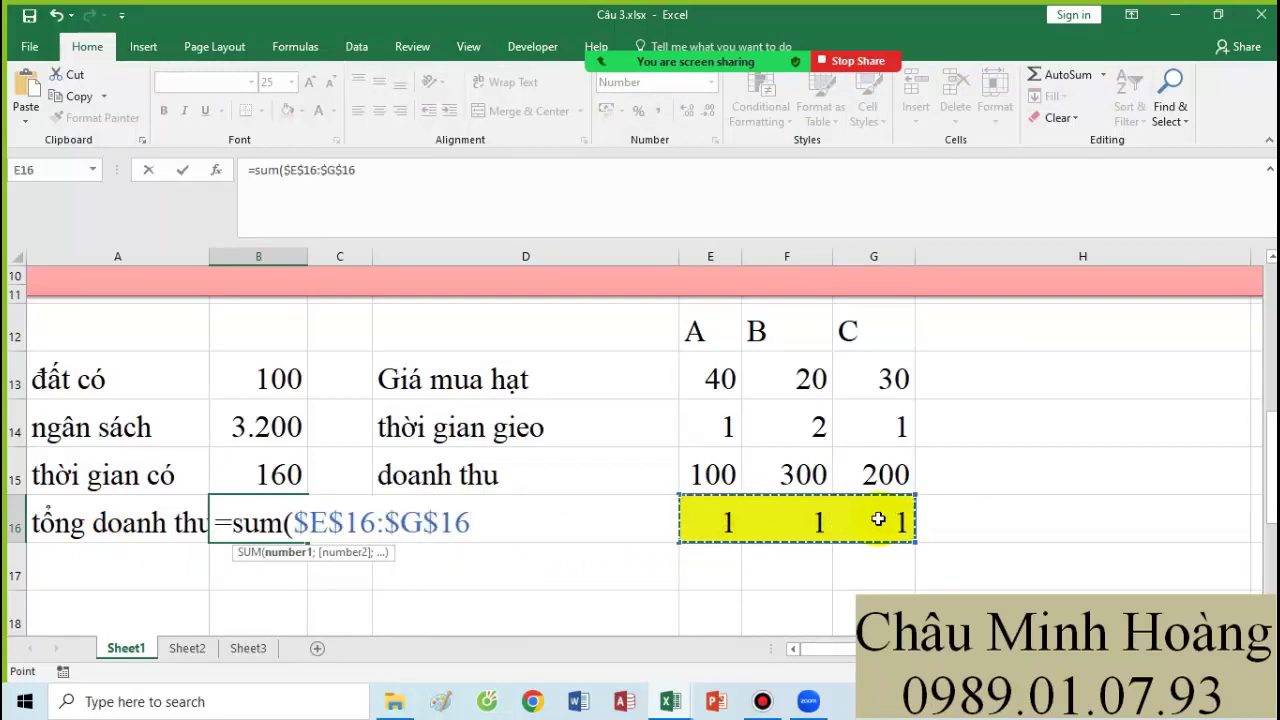
text(*)
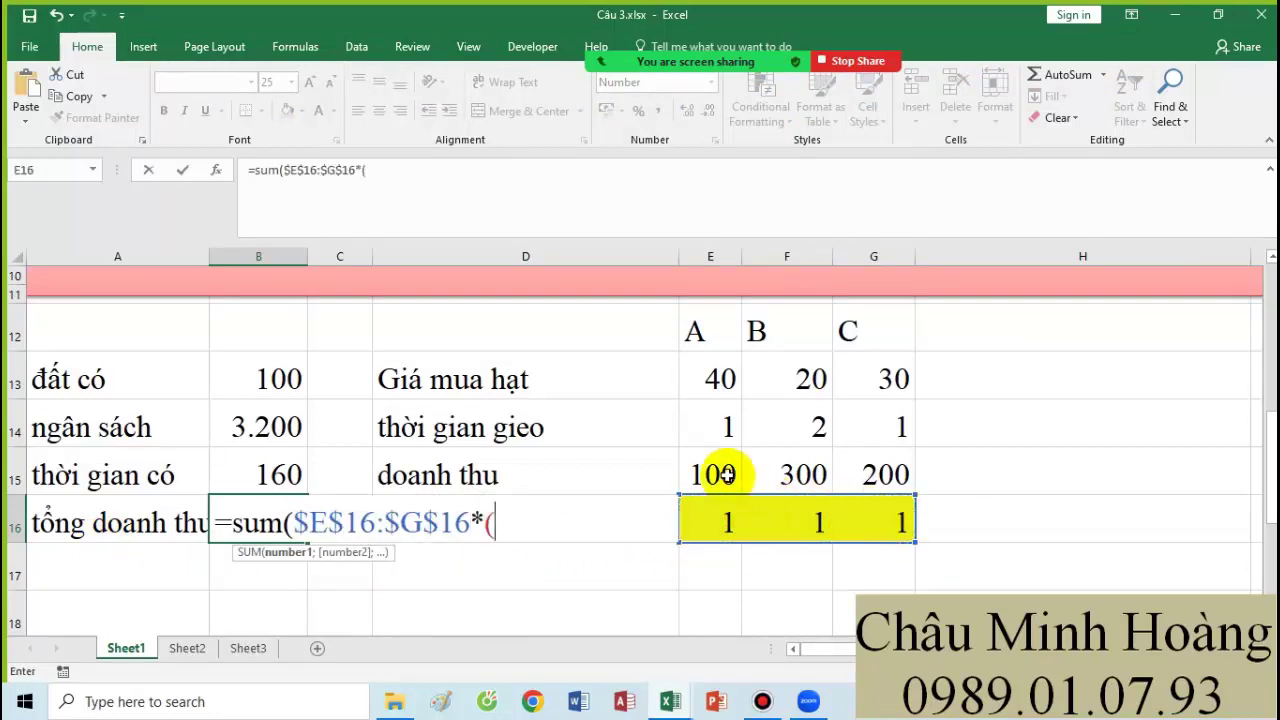
drag(710, 465, 909, 485)
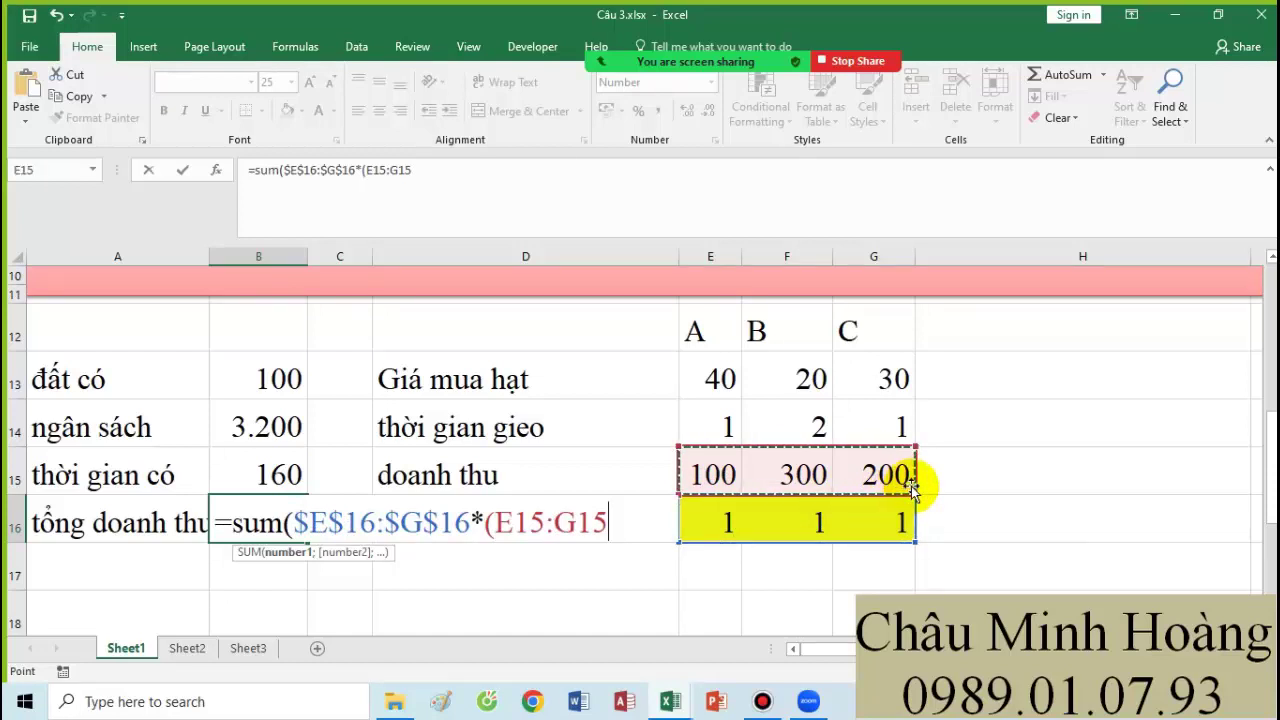
key(F4)
text()))
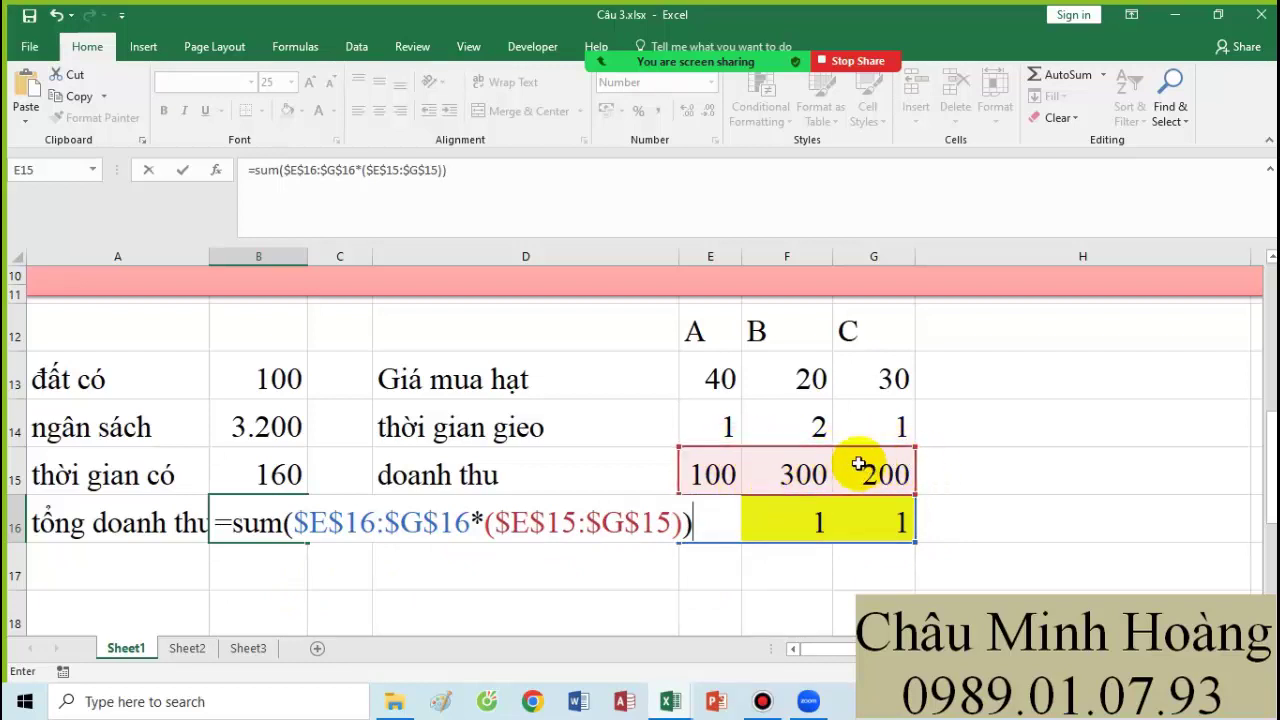
key(ctrl+Return)
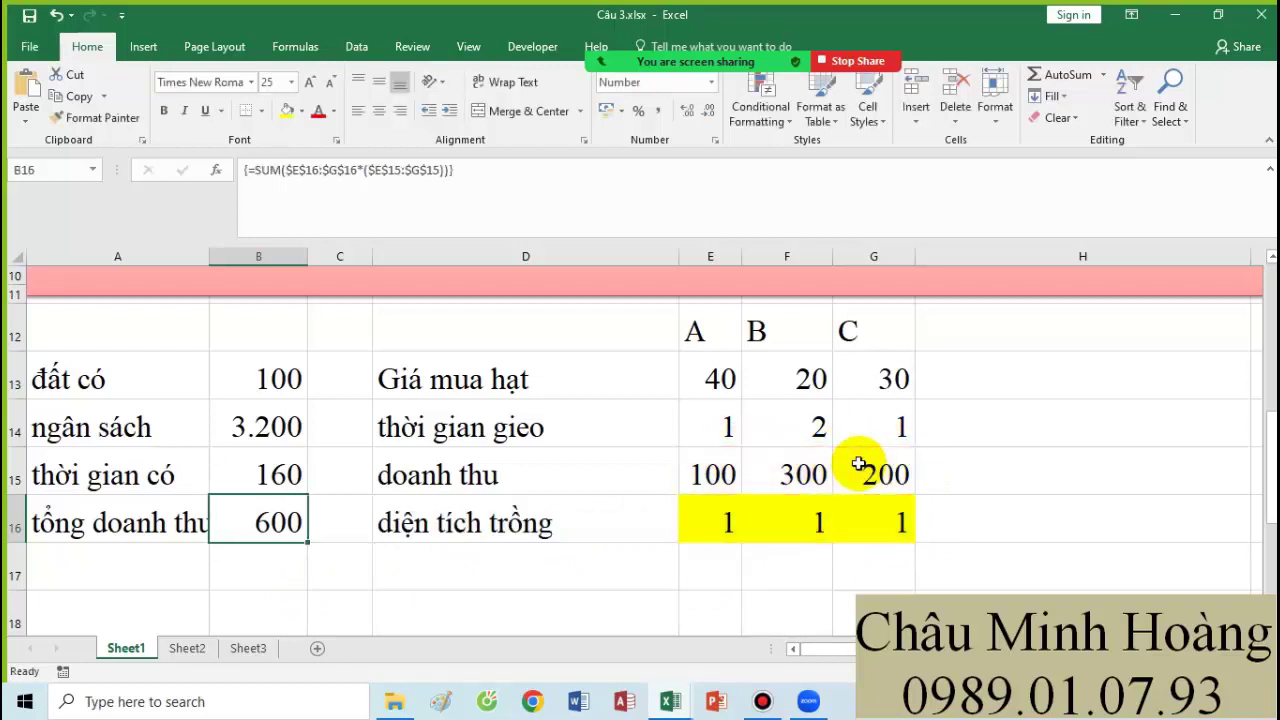
Copy the B16 formula text SUM($E$16:$G$16*($E$15:$G$15)) into A12 as plain text, keeping B16 as an array formula.
double_click(265, 524)
drag(231, 523, 805, 534)
key(ctrl+c)
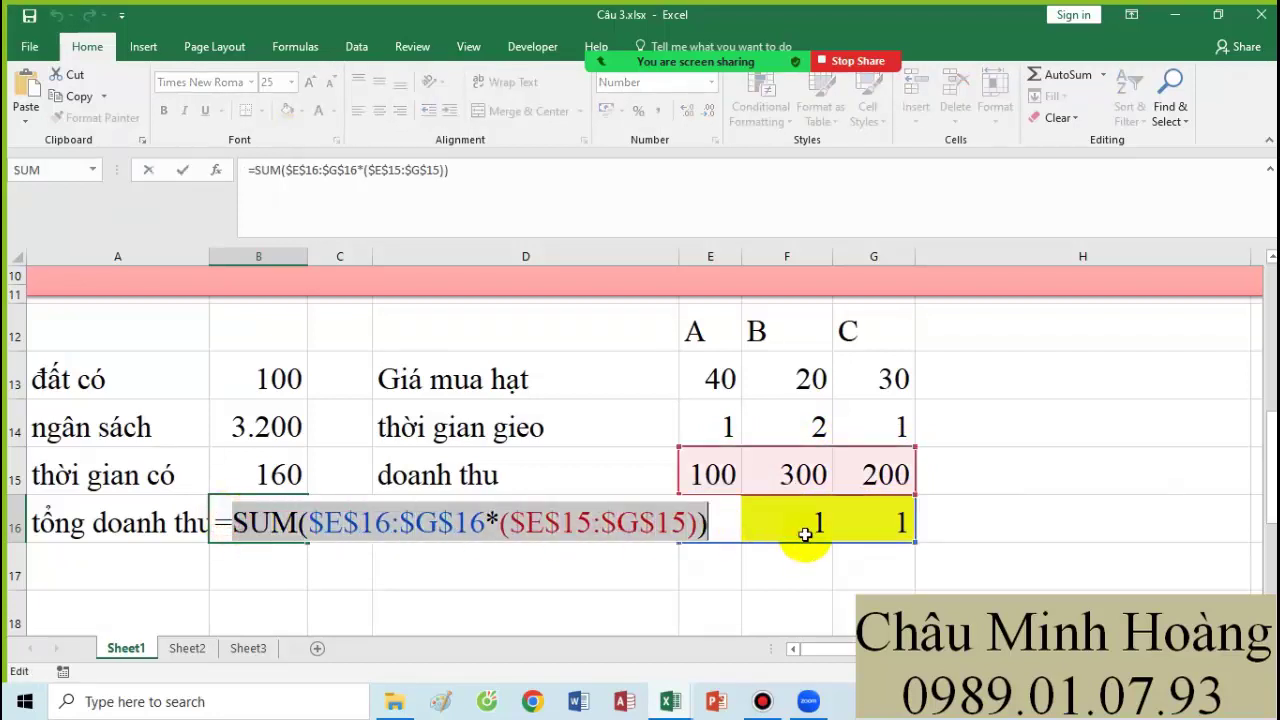
key(ctrl+Return)
key(Return)
click(314, 520)
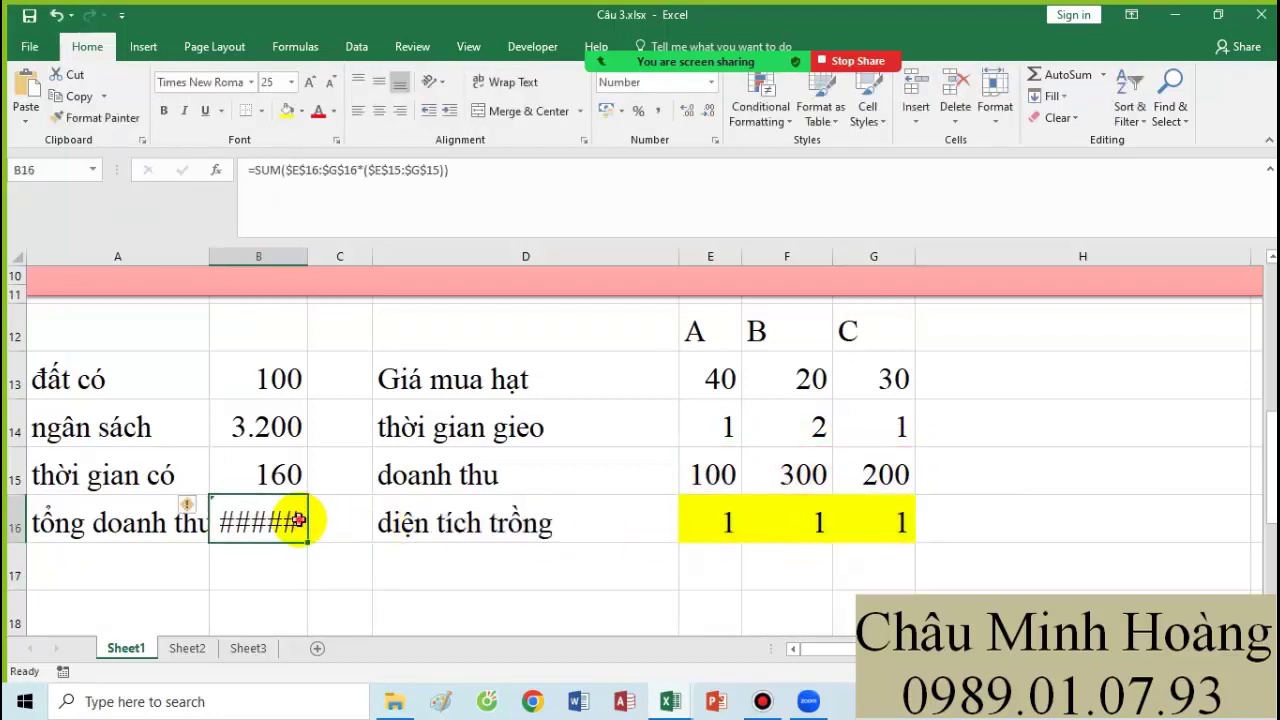
double_click(300, 523)
key(ctrl+Return)
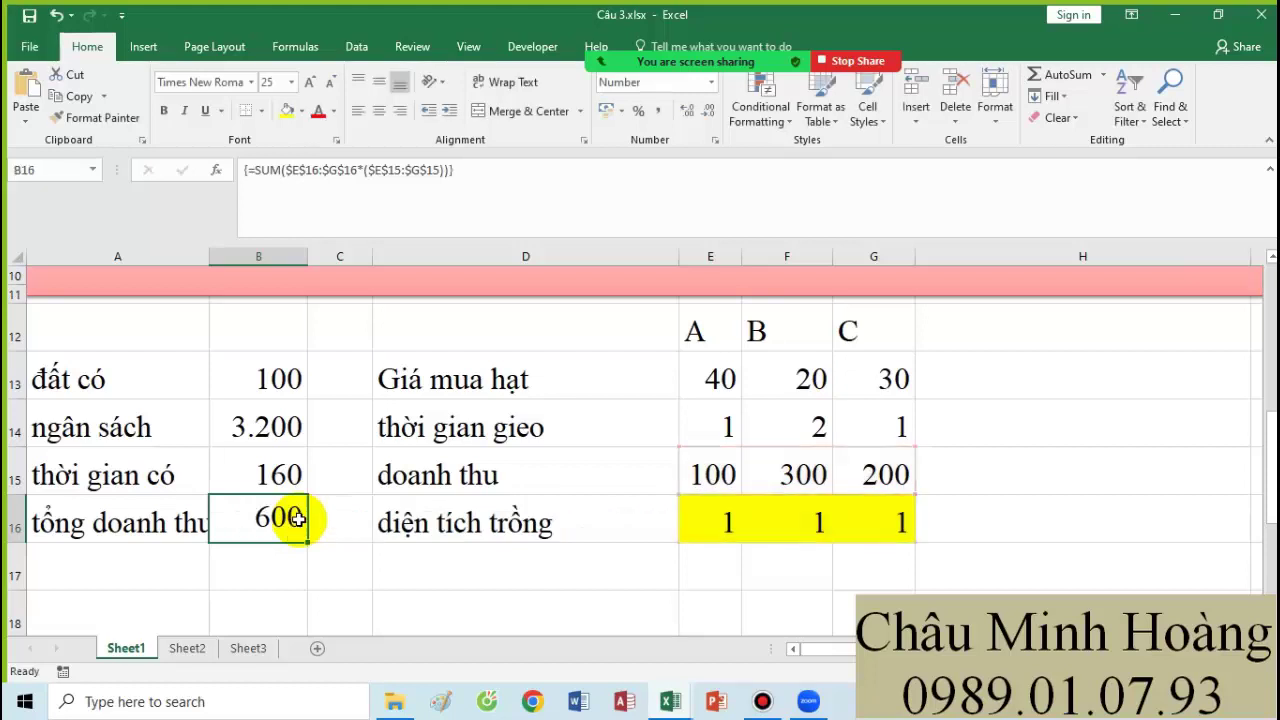
click(180, 342)
key(ctrl+v)
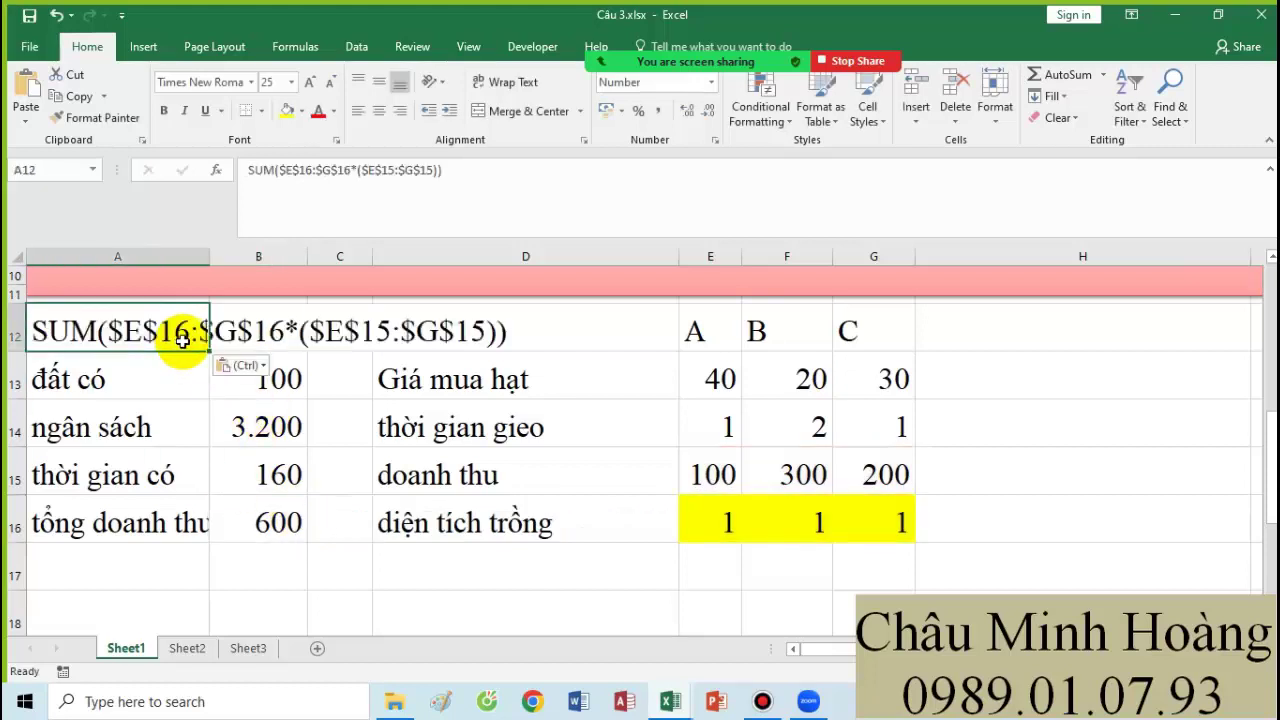
Label A17 "tổng chi phí" and enter the array formula =SUM($E$16:$G$16*($E$13:$G$13)) in B17.
click(153, 563)
text(to)
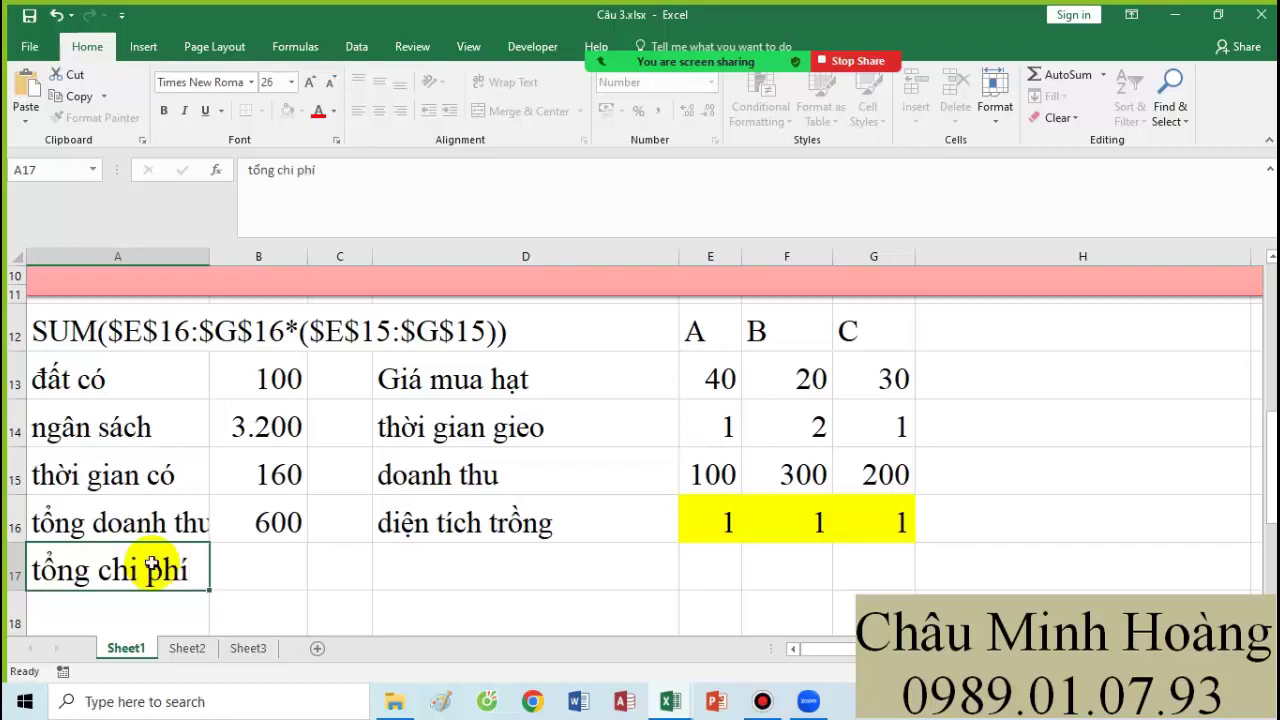
key(Right)
text(=sum)
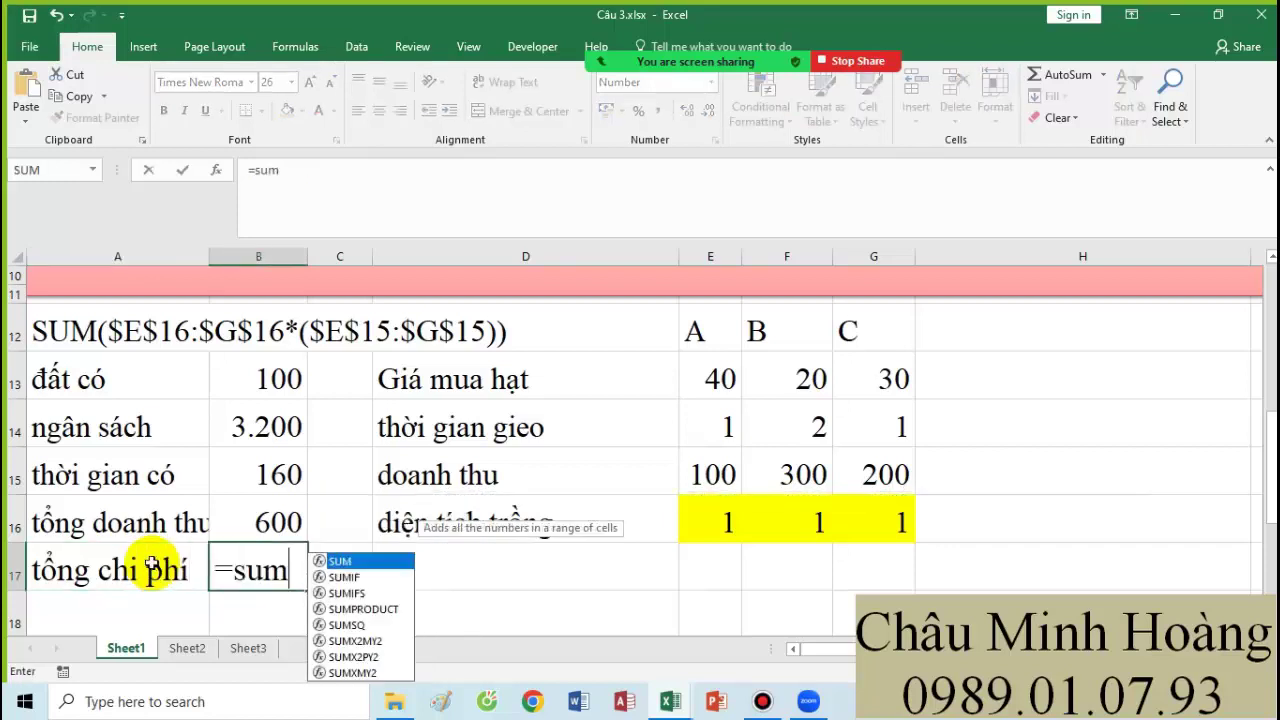
text(()
drag(696, 522, 874, 518)
key(F4)
text(*)
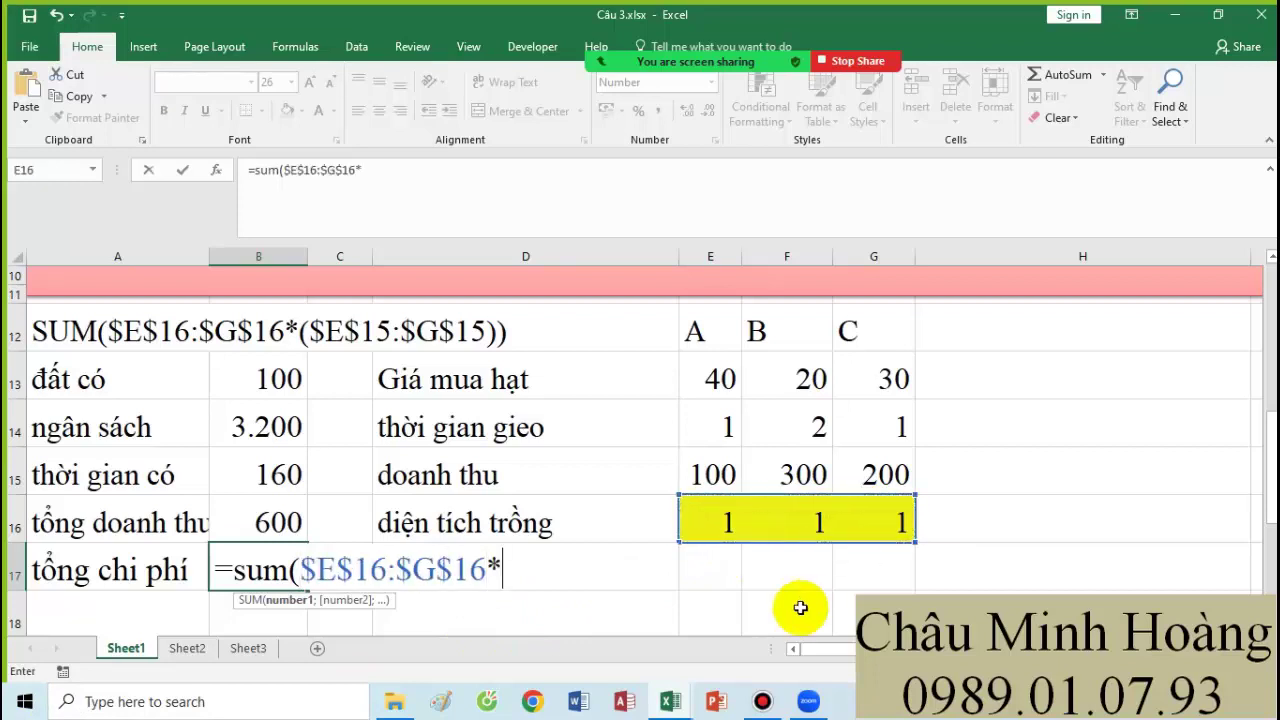
text(()
drag(722, 378, 868, 376)
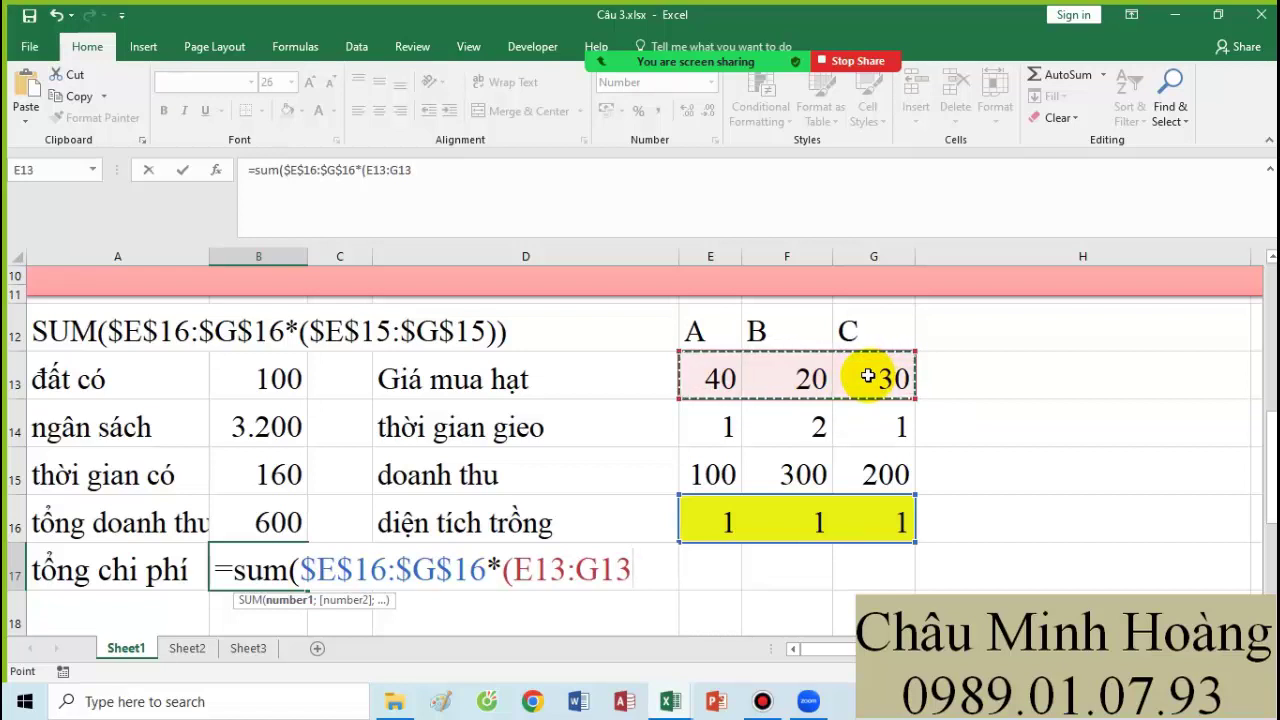
key(F4)
text()))
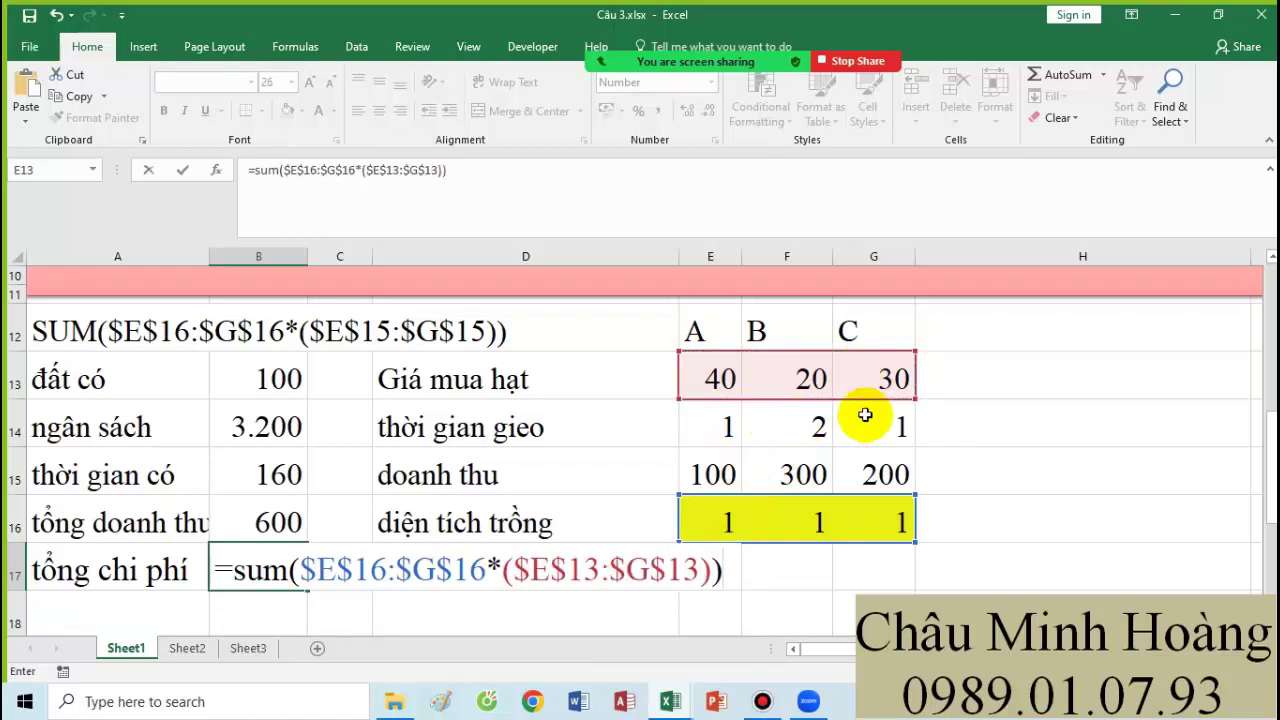
key(ctrl+Return)
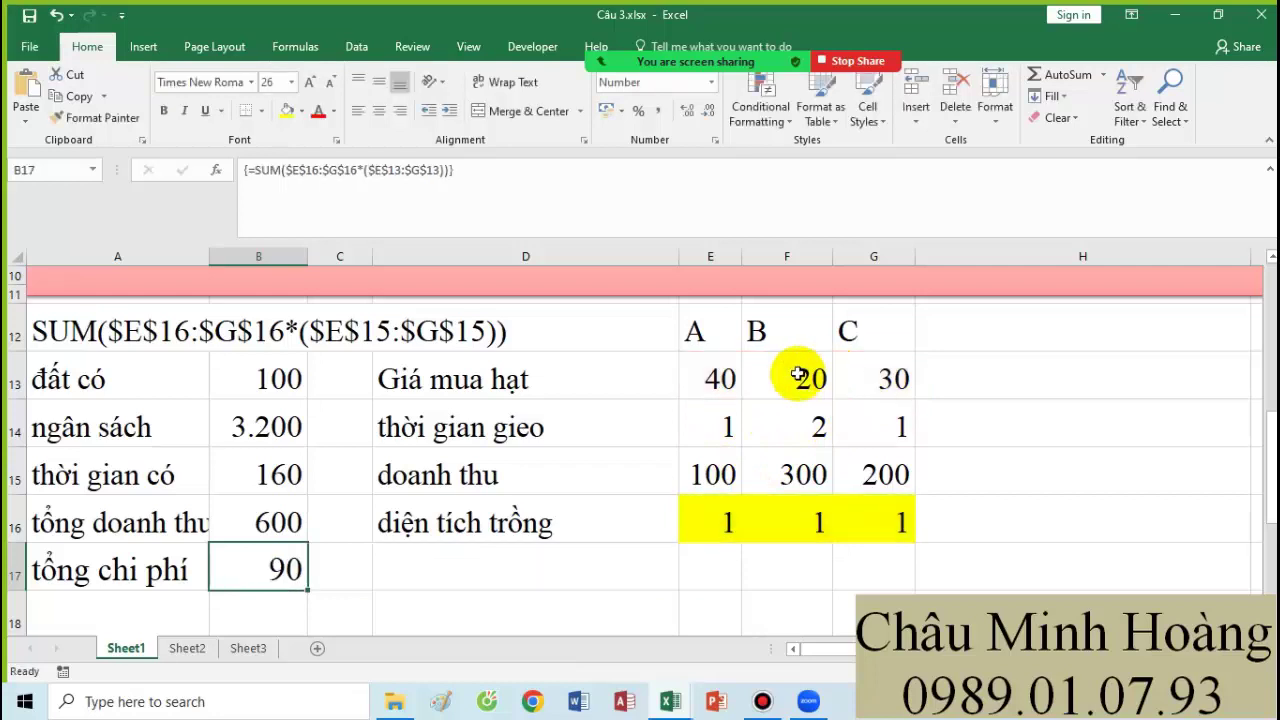
Label A18 "lời" and calculate the profit in B18 with =B16-B17.
click(128, 615)
text(loi)
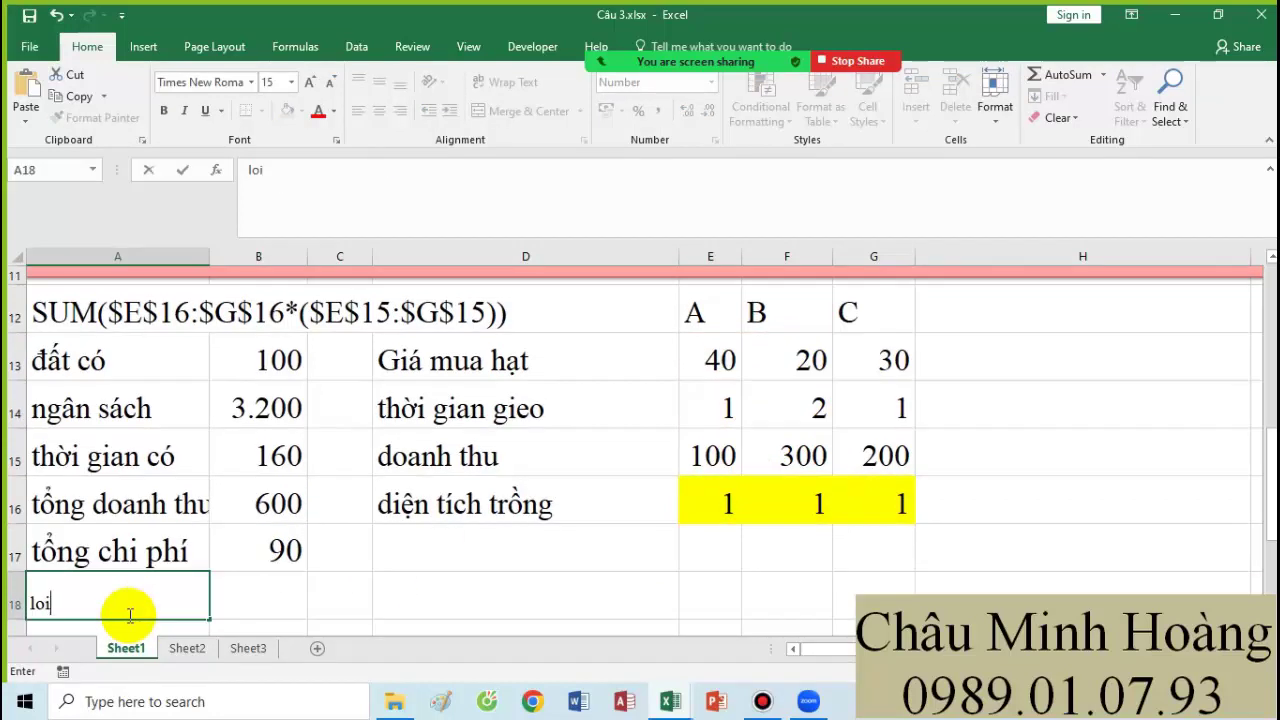
key(Tab)
text(=)
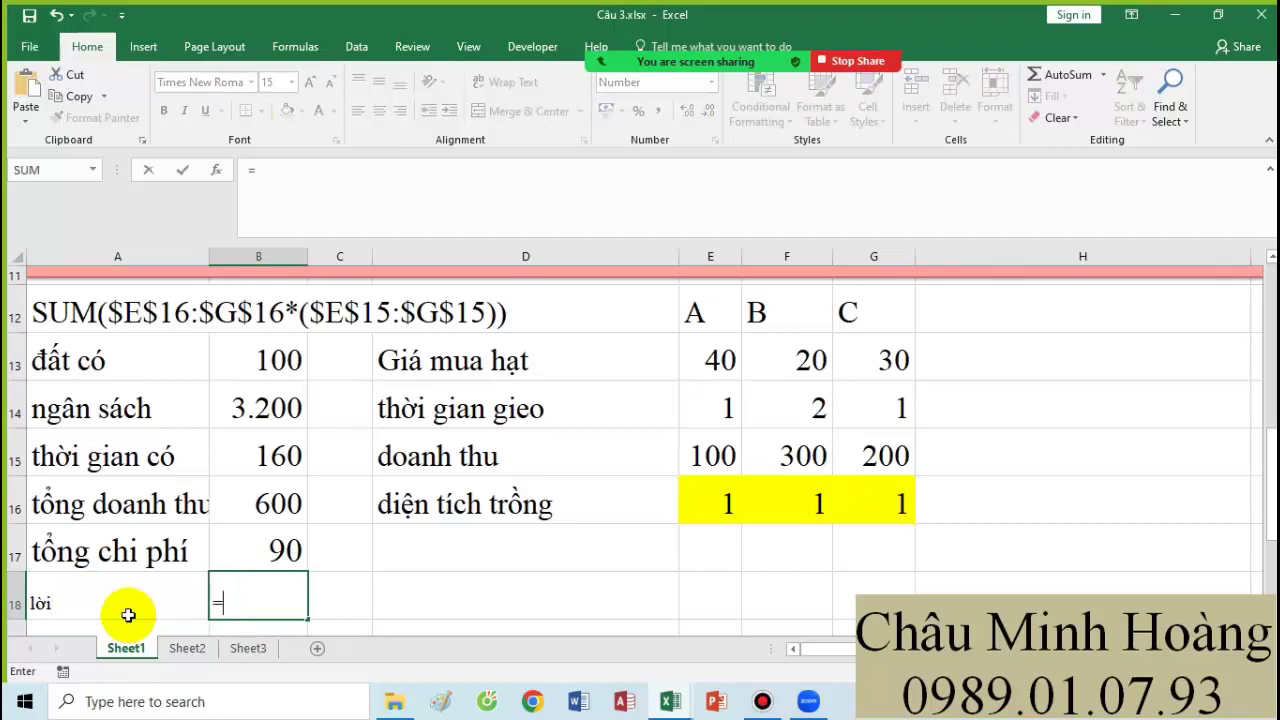
click(263, 505)
text(-)
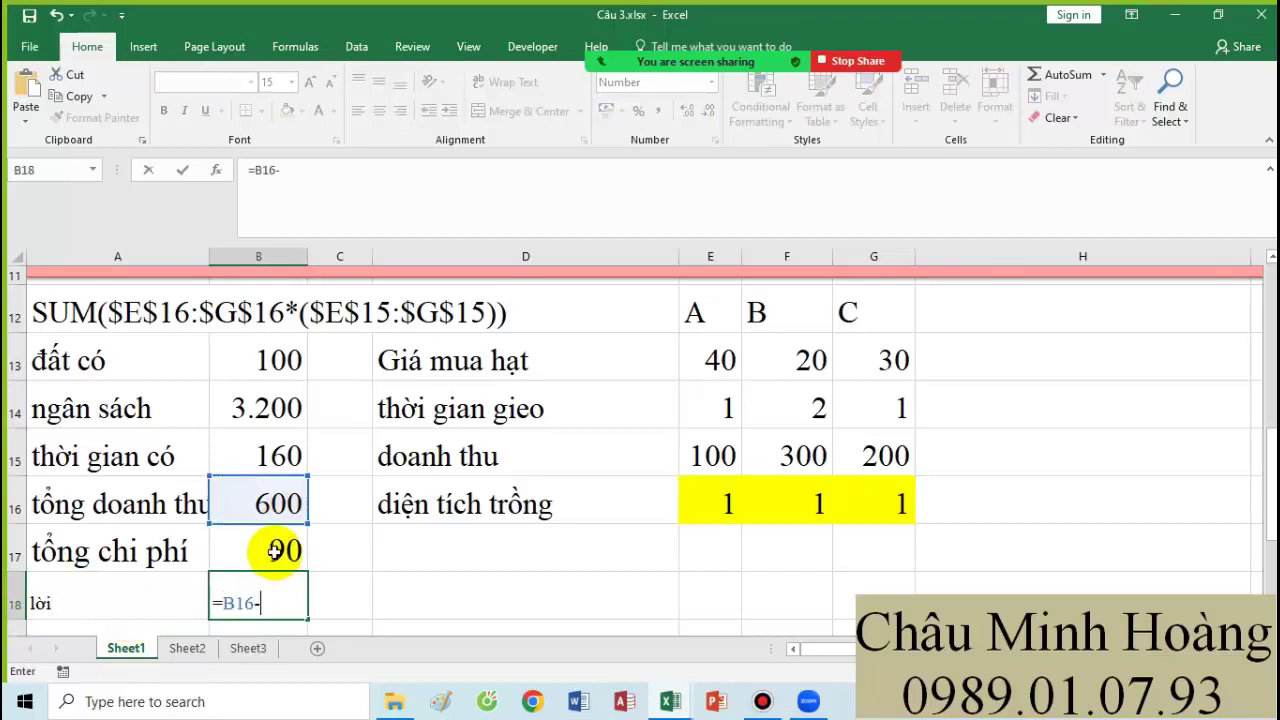
click(284, 550)
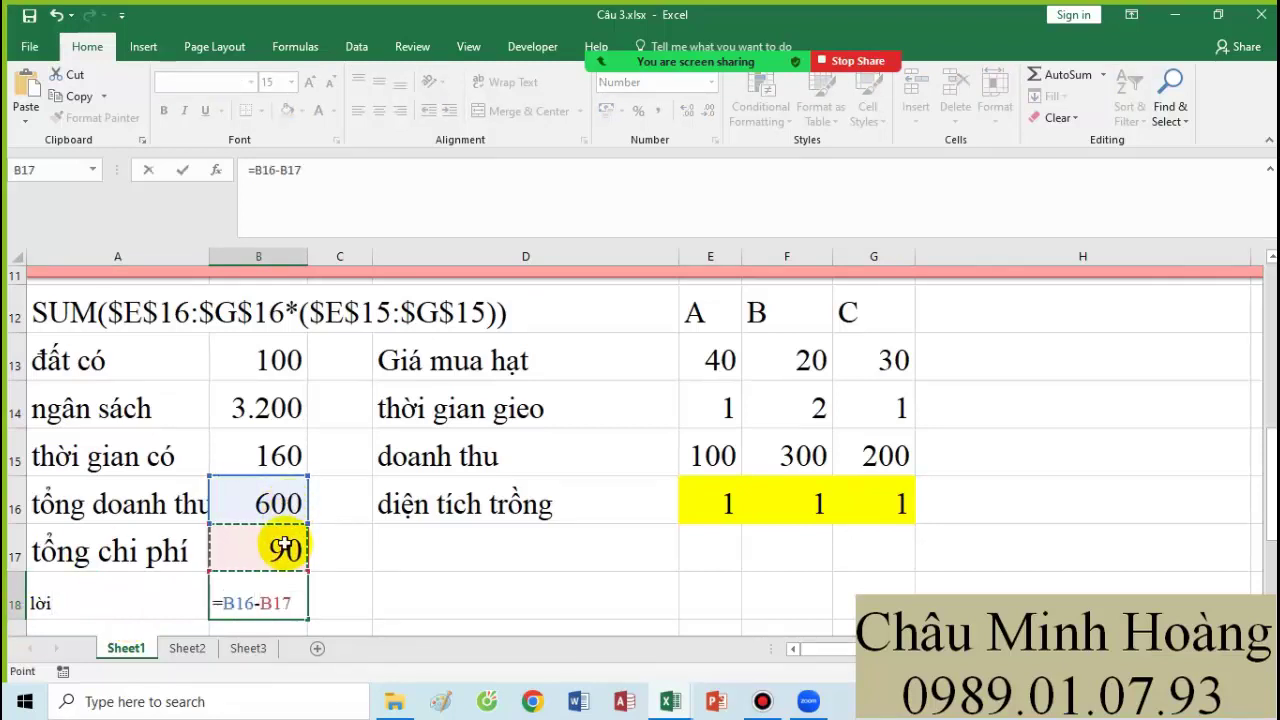
key(Return)
Fill the profit cell B18 with light green.
click(263, 523)
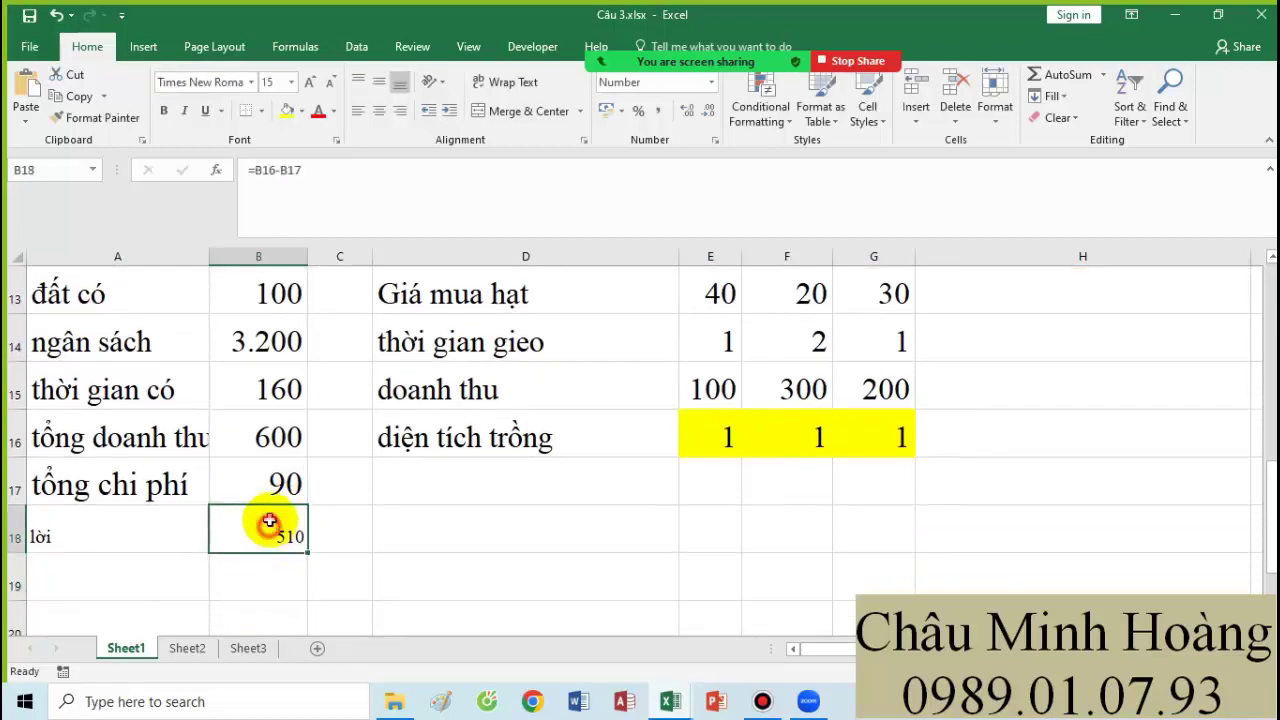
click(298, 110)
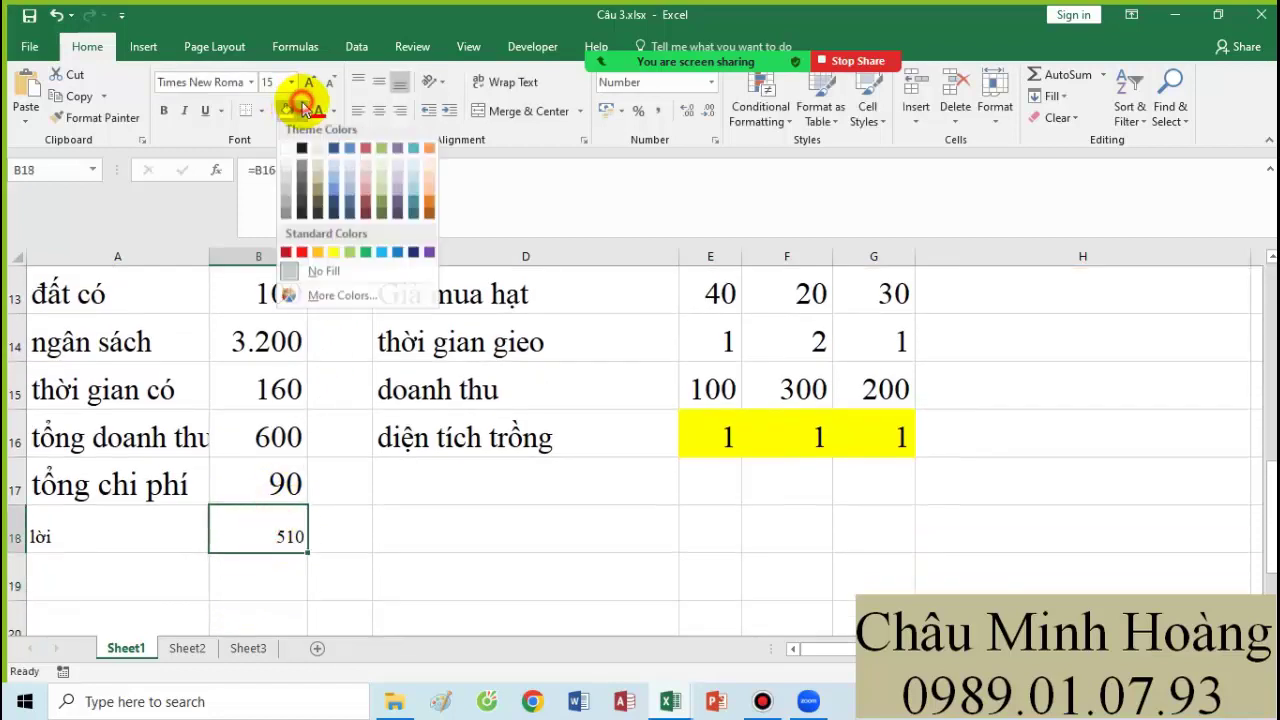
click(352, 248)
Set the font size of the range A18:H22 to 25.
scroll(595, 447, up, 2)
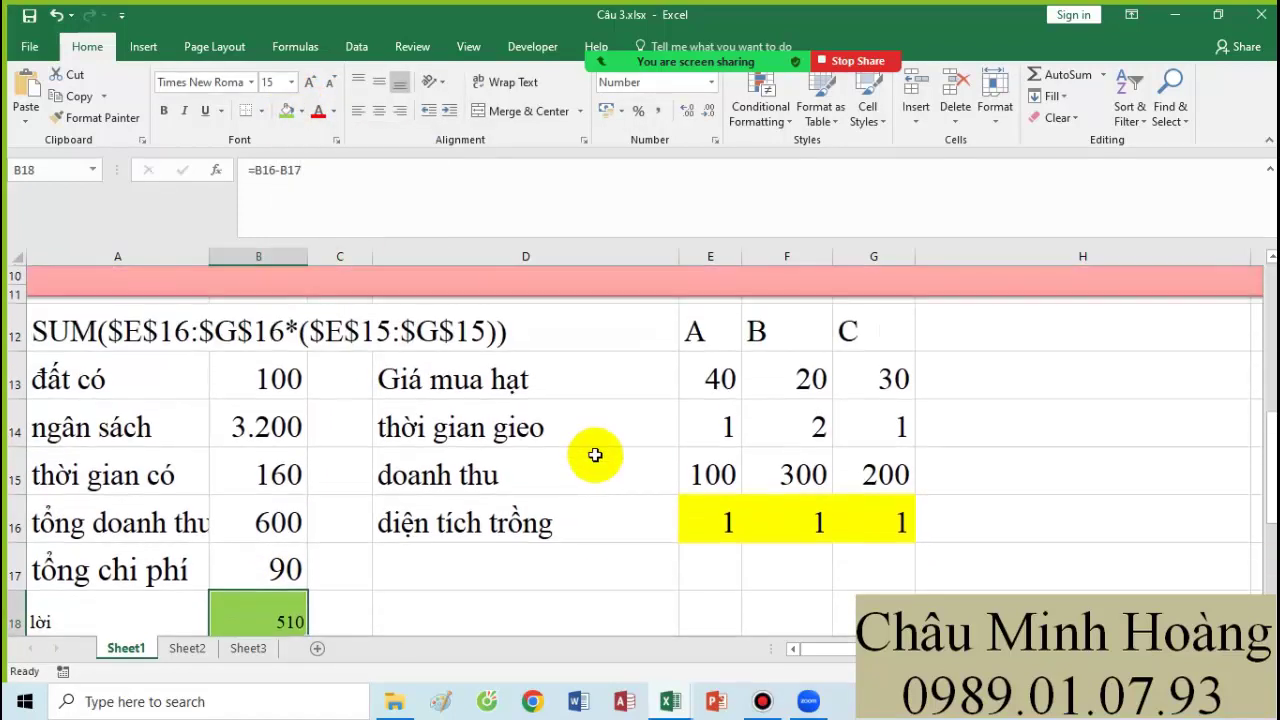
scroll(595, 455, down, 1)
drag(100, 330, 903, 600)
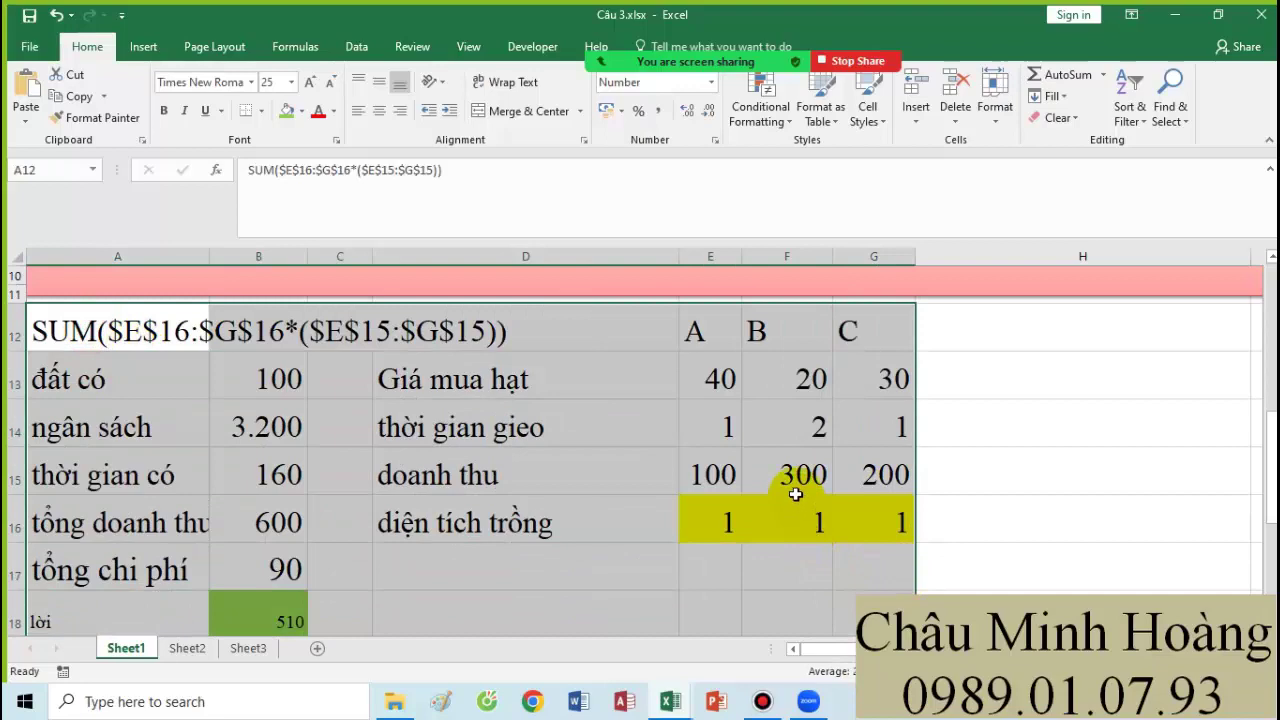
scroll(783, 469, up, 3)
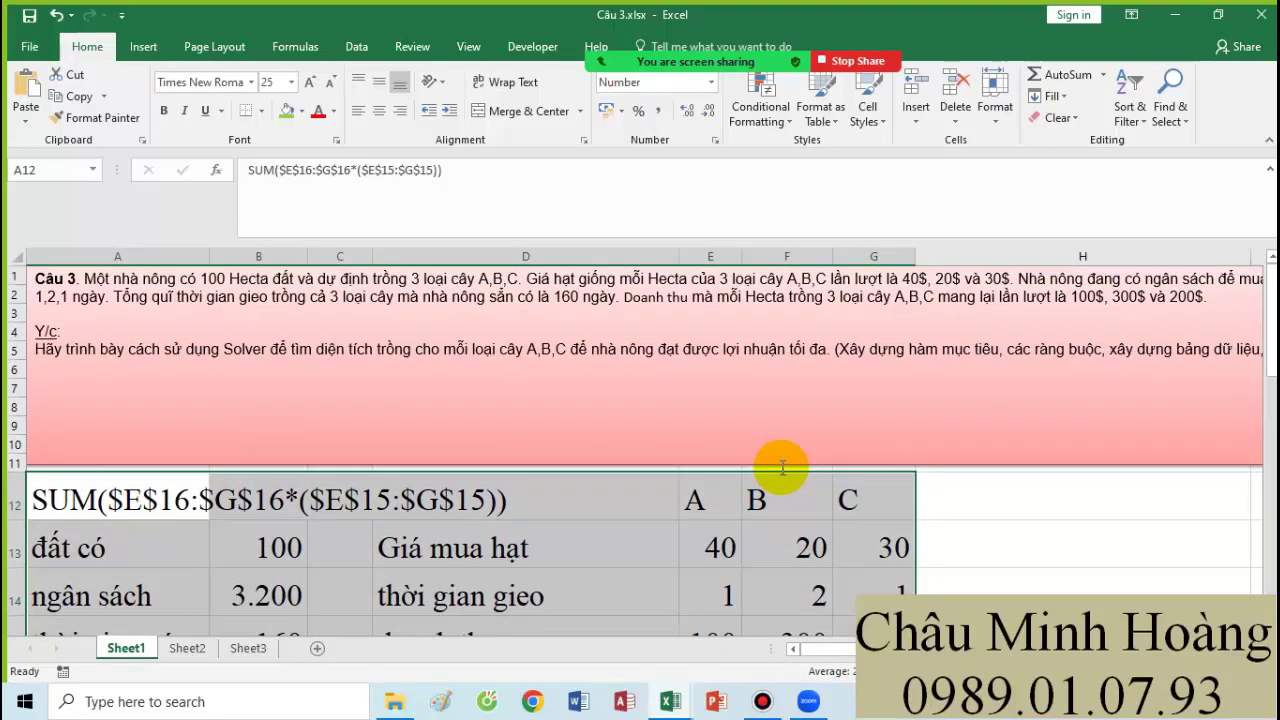
scroll(777, 456, down, 5)
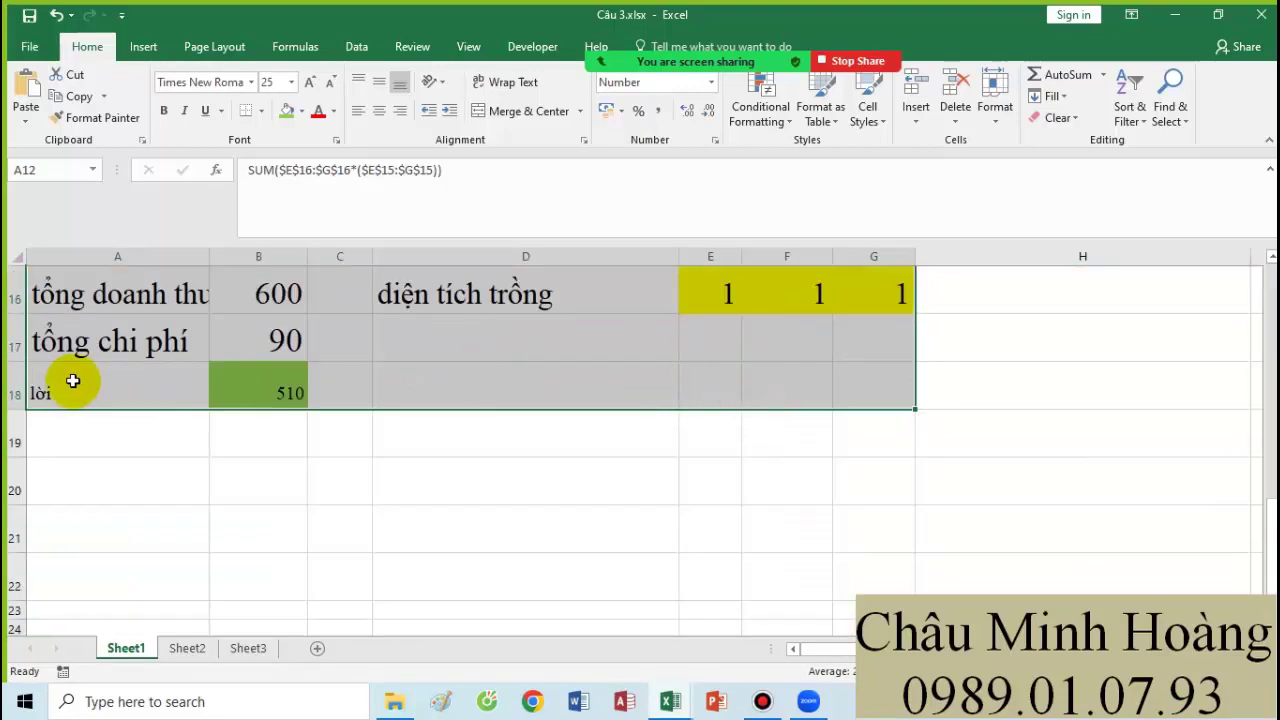
drag(57, 380, 1089, 575)
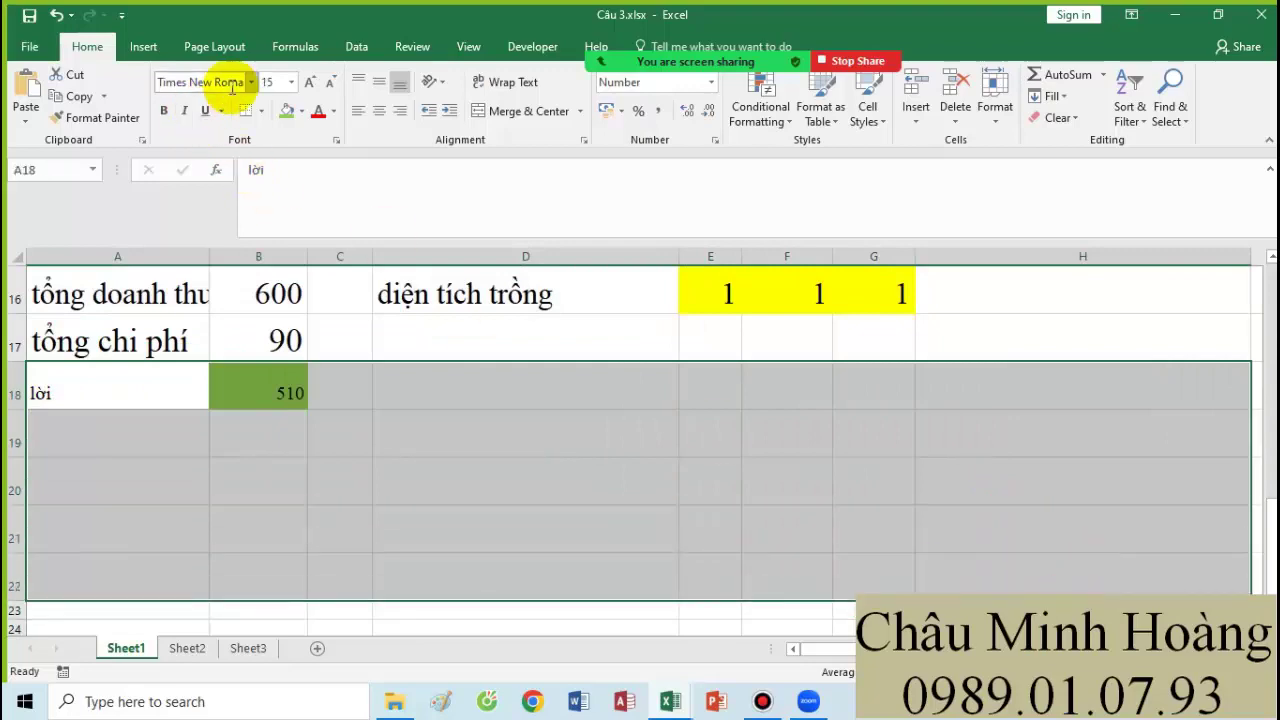
click(278, 82)
text(25)
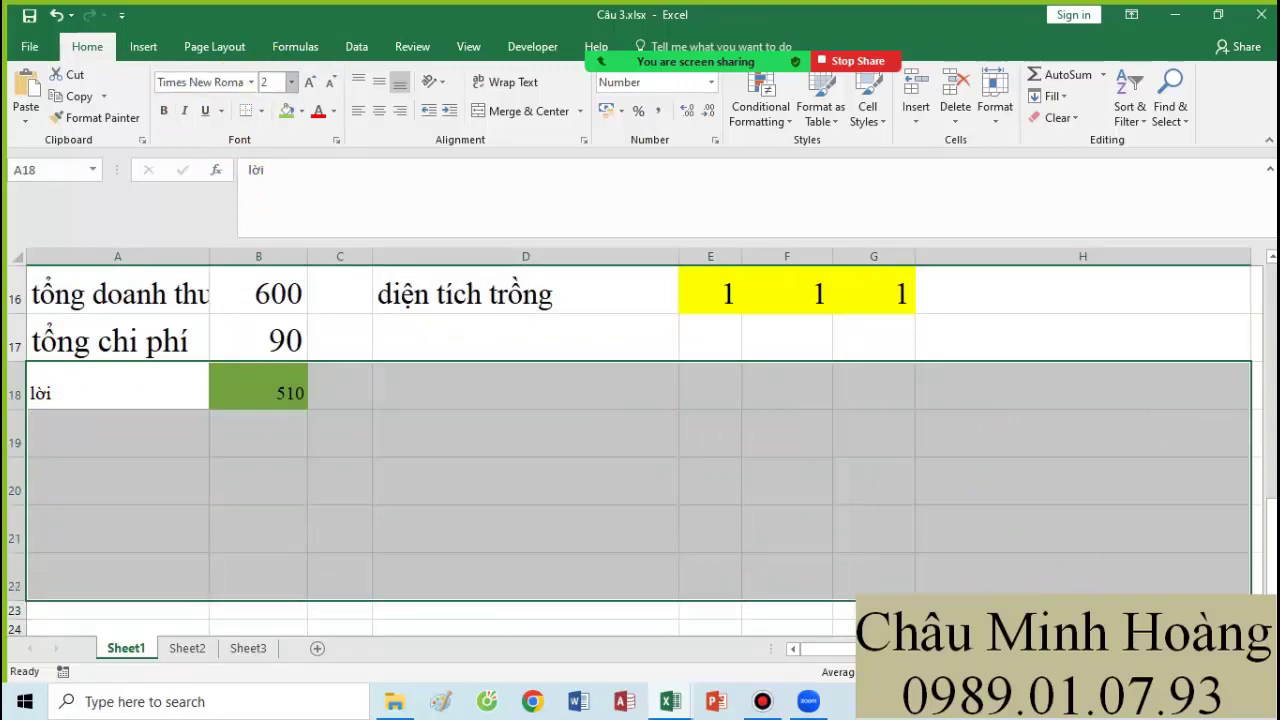
click(562, 425)
Enter the first constraint "đk 1: diện tích trồng nguyên dương" in A19.
scroll(551, 434, up, 2)
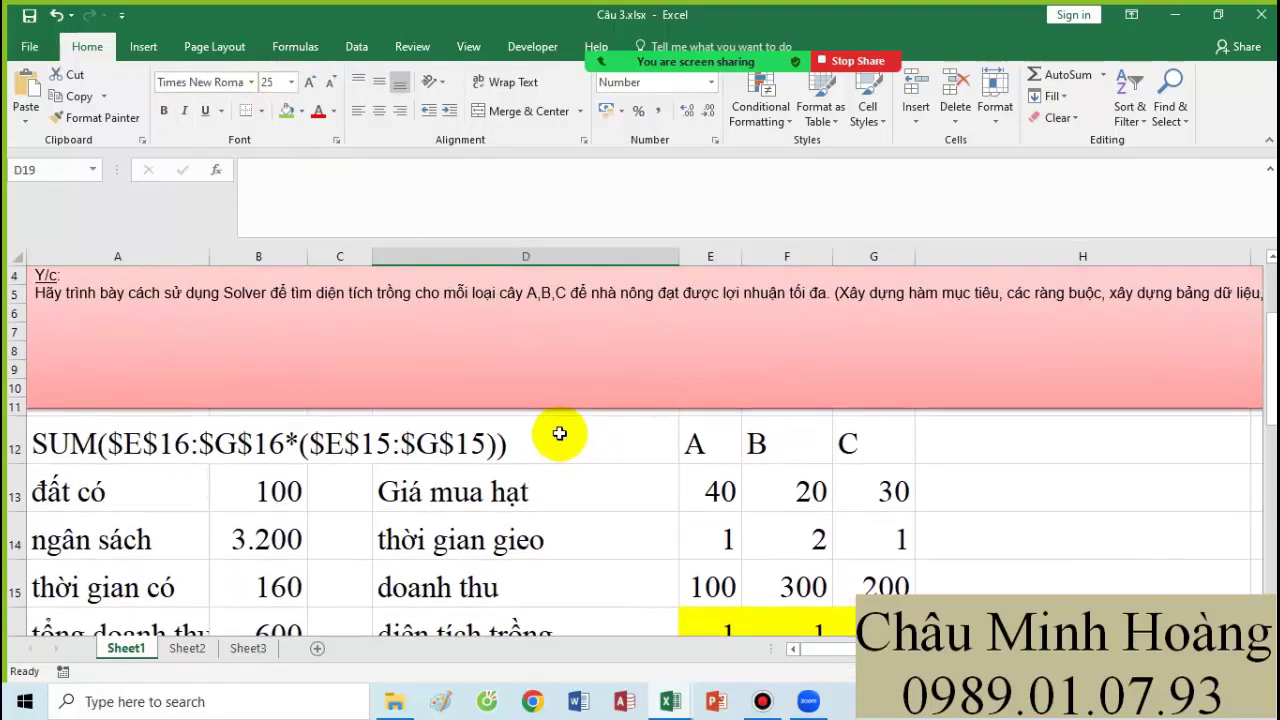
scroll(540, 420, down, 1)
click(144, 590)
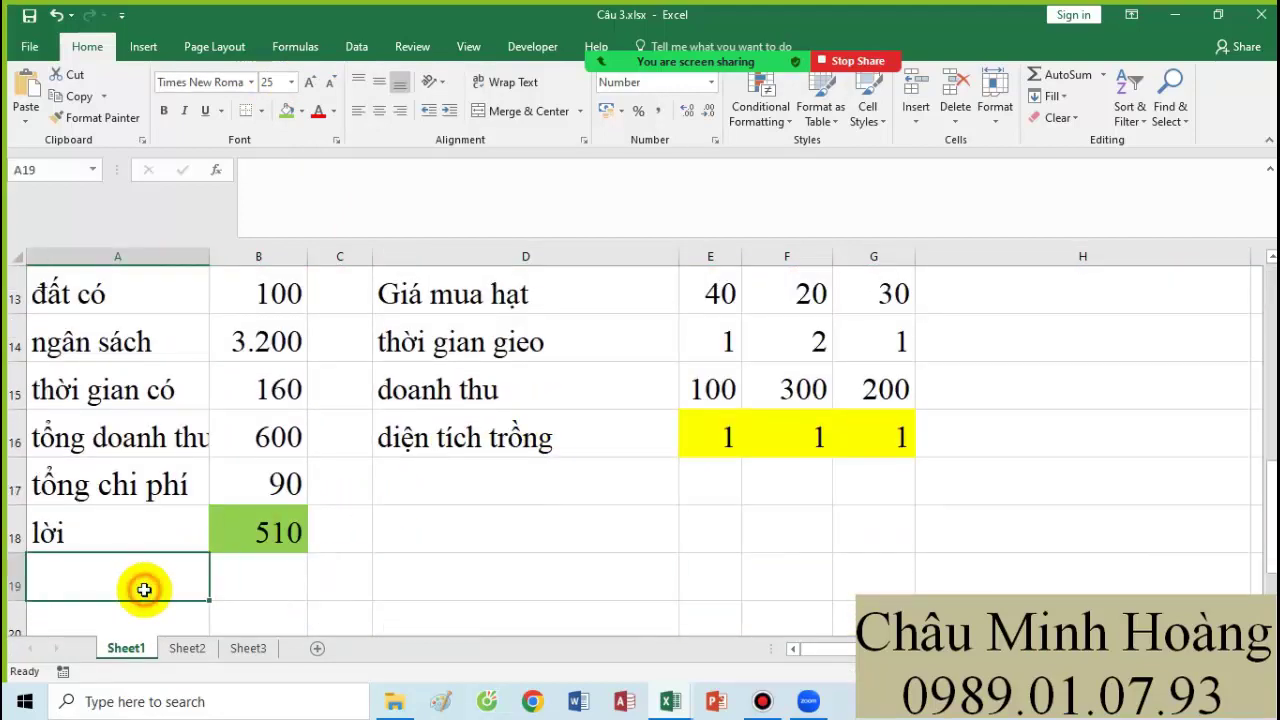
text(đk 1: diện tích trồng nguyên)
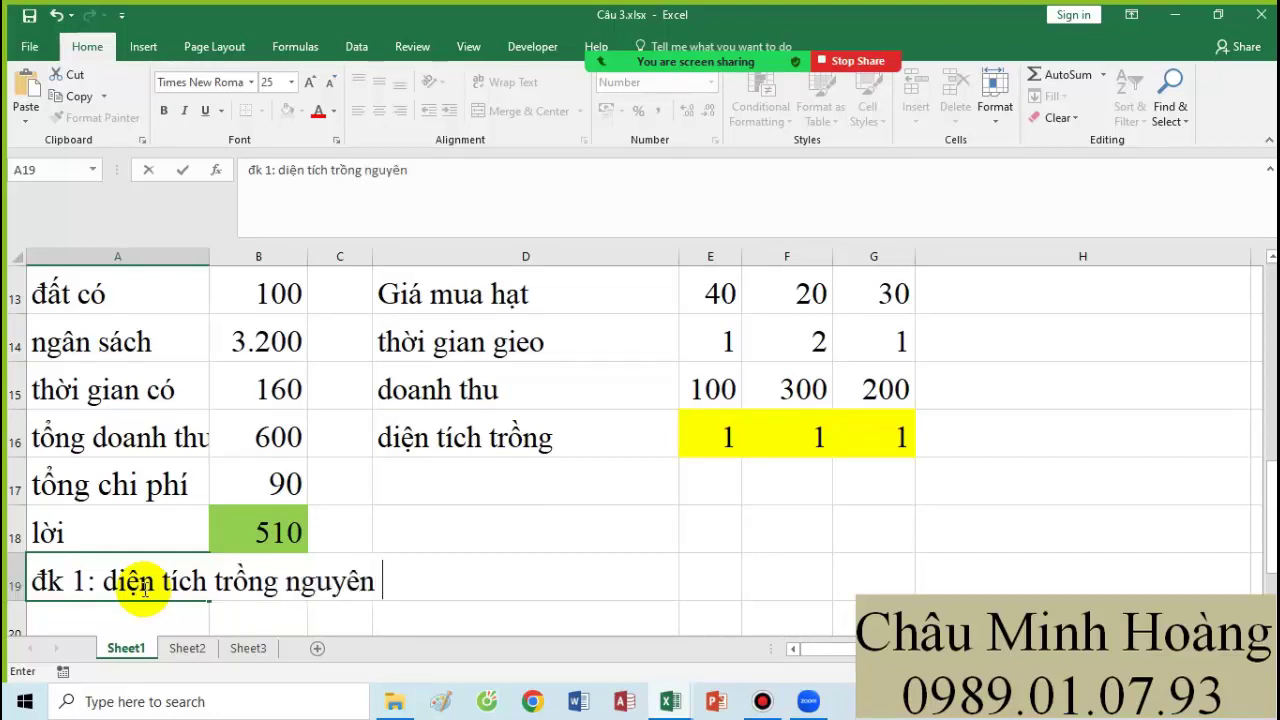
text(g)
key(Return)
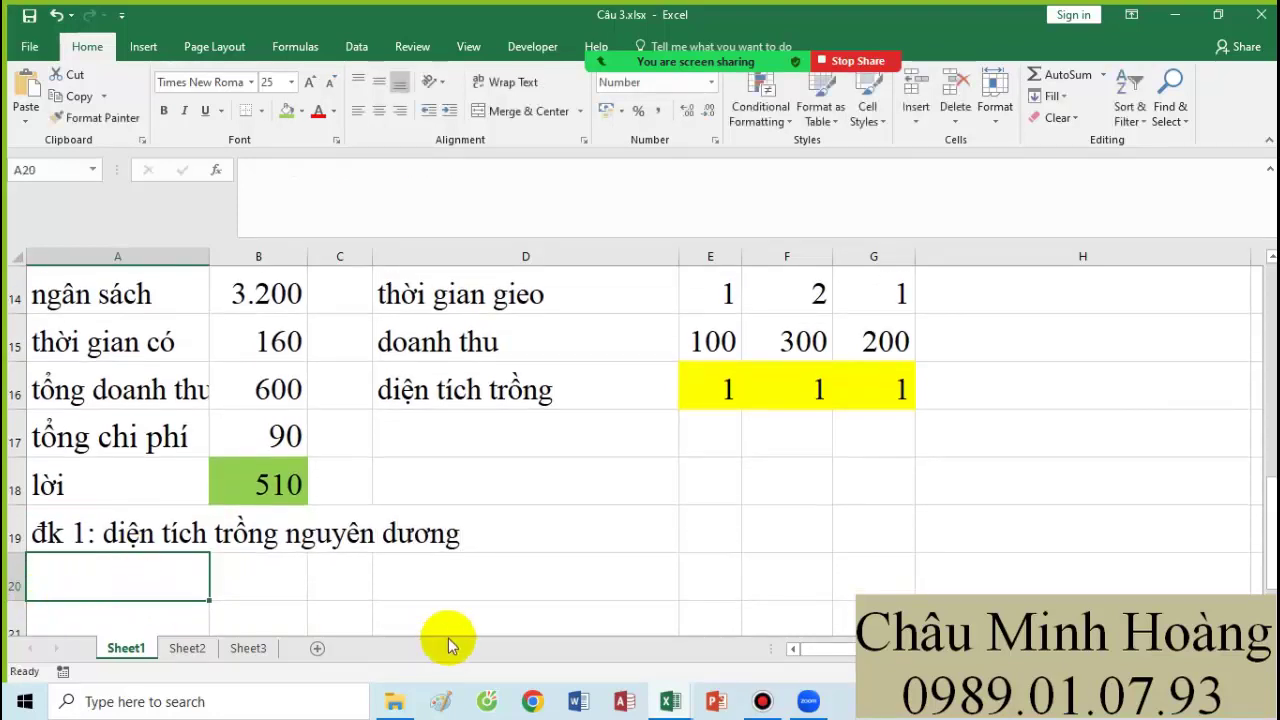
Insert a blank row above the constraint in row 19 and remove the fill colour from the new B19 cell.
right_click(15, 537)
click(88, 390)
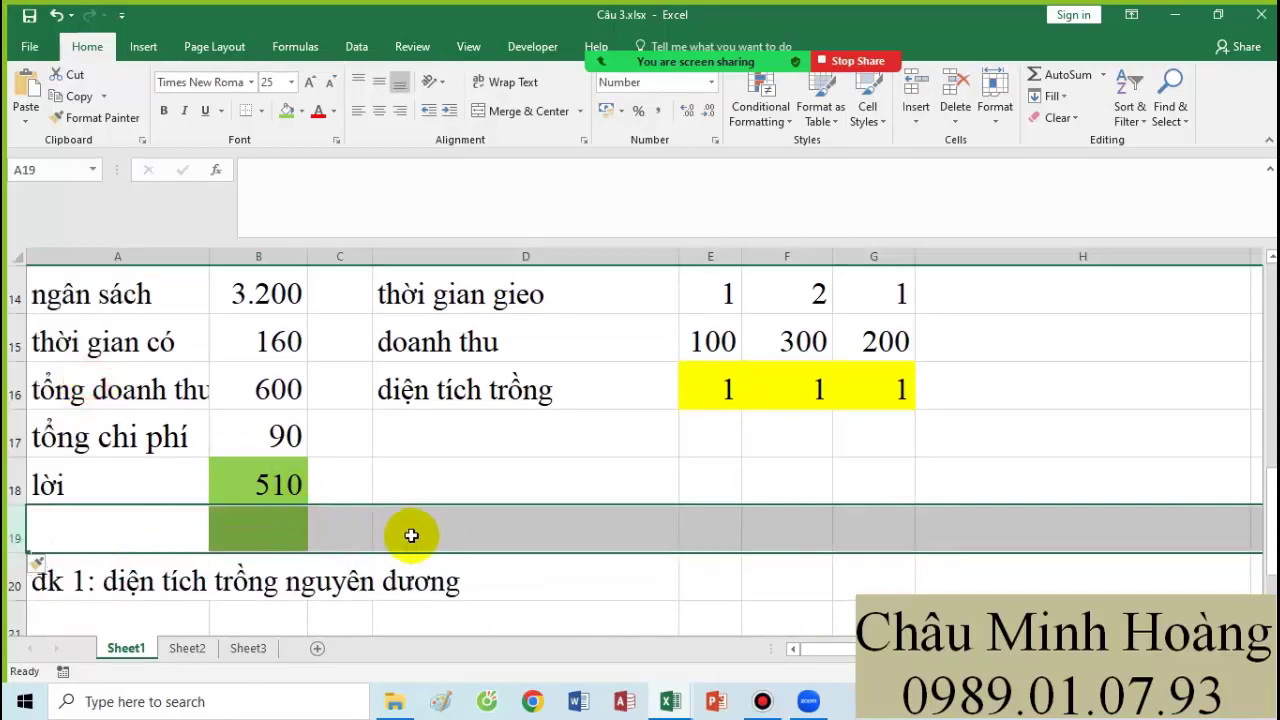
click(414, 531)
click(264, 531)
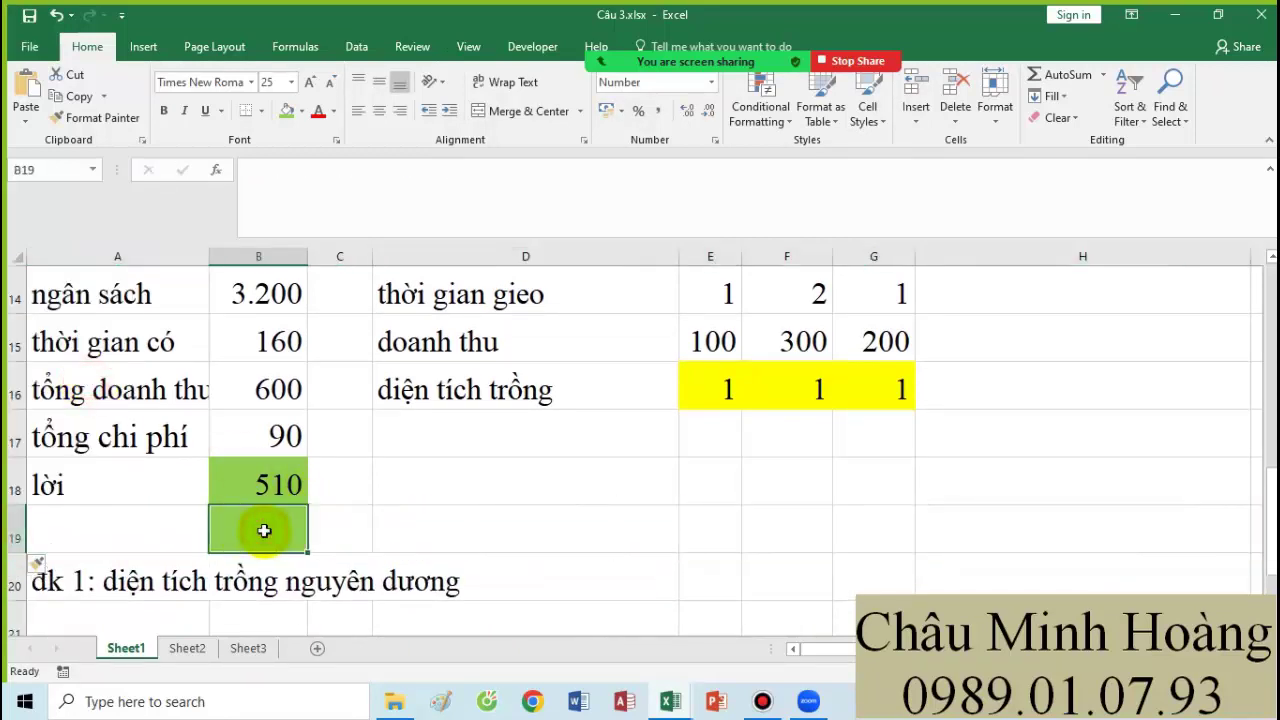
click(301, 111)
click(310, 290)
click(375, 498)
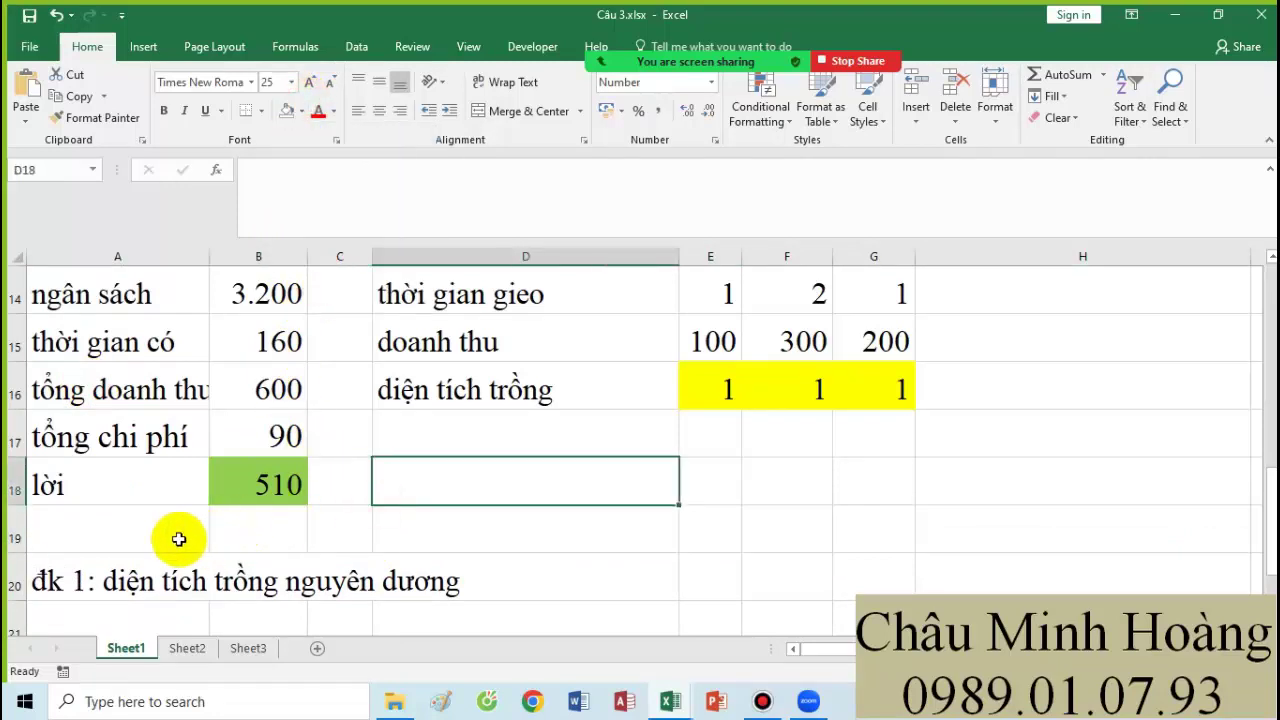
Enter the label "tổng diện tích đất sử dụng" in A19 and widen column A so its text fits.
drag(177, 537, 271, 537)
scroll(315, 510, up, 1)
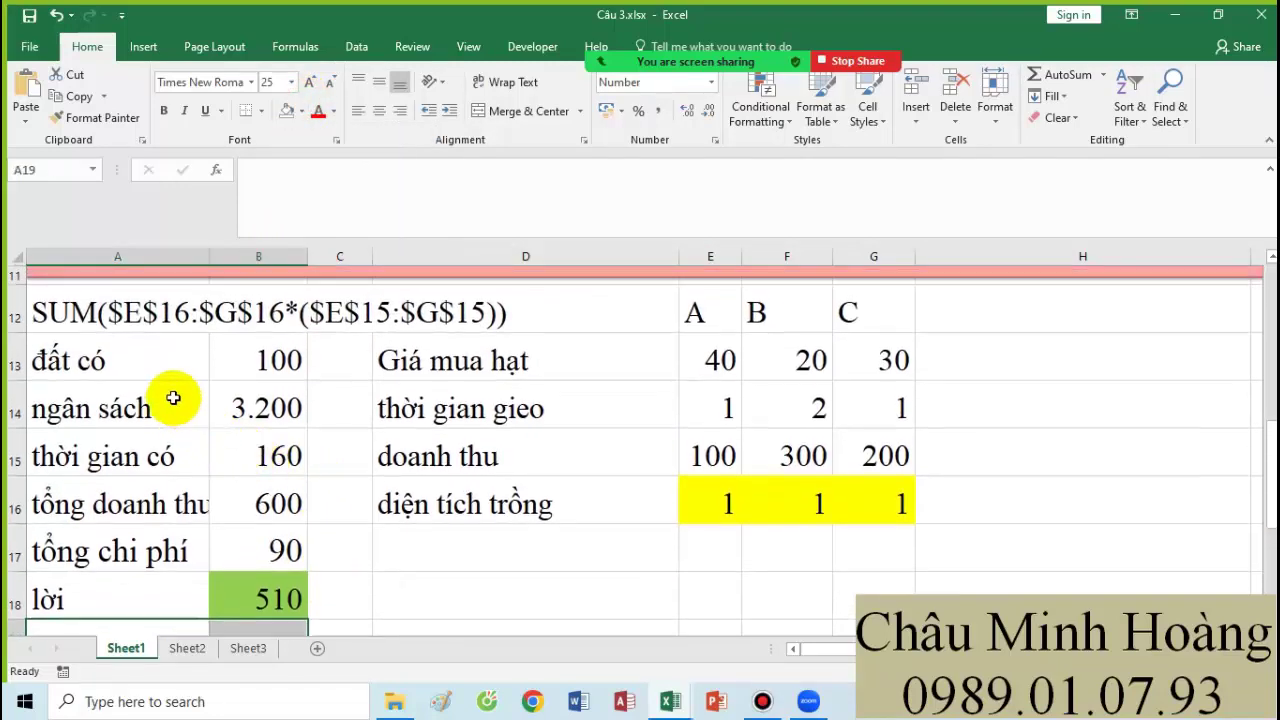
drag(190, 361, 262, 357)
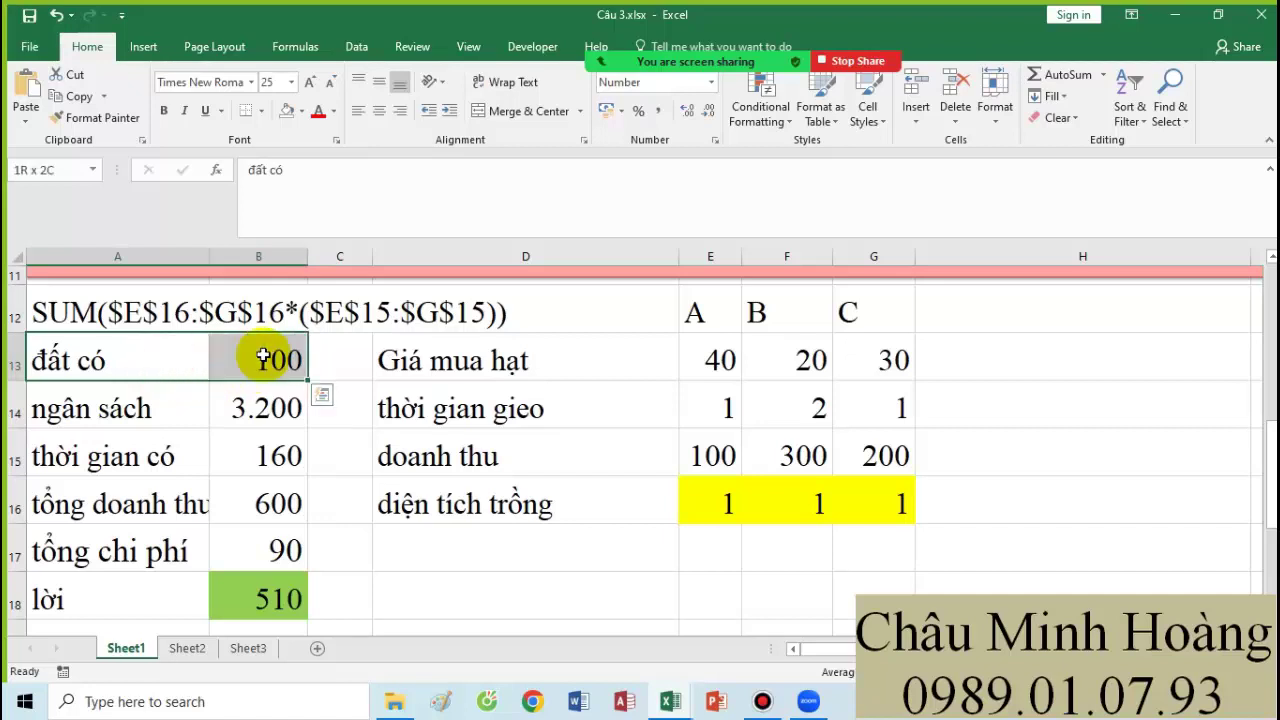
drag(718, 505, 867, 517)
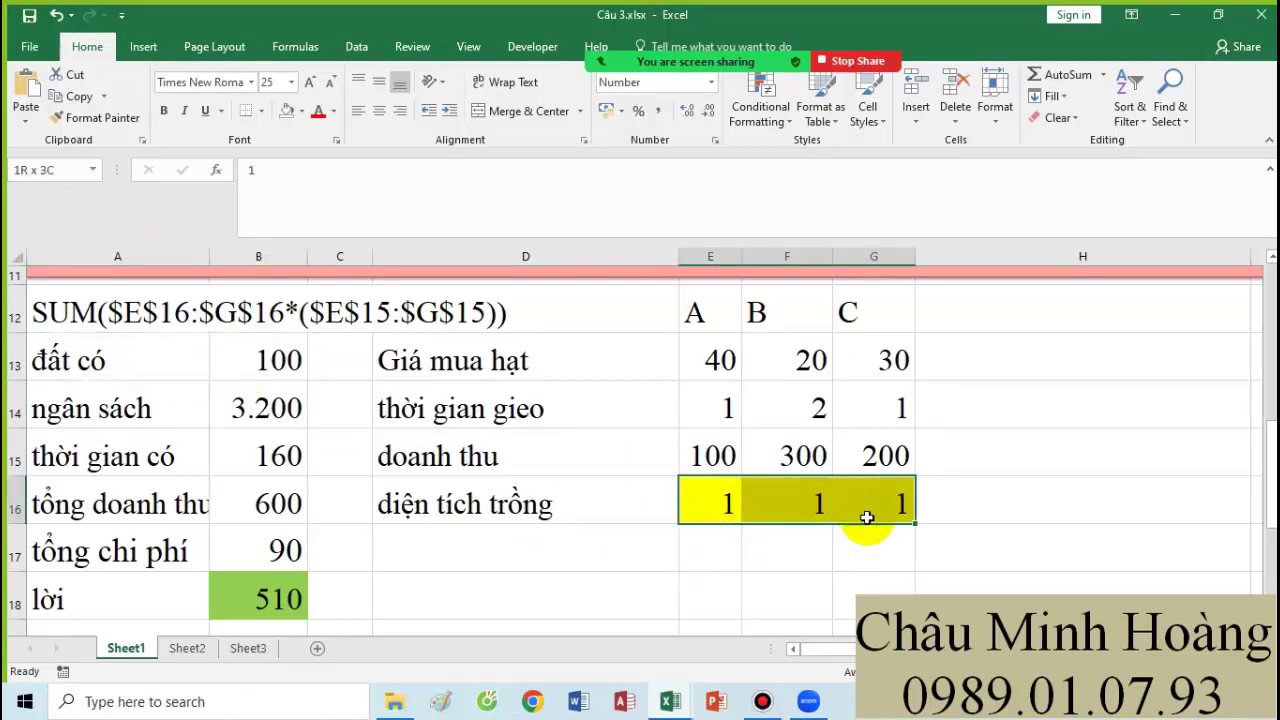
click(300, 345)
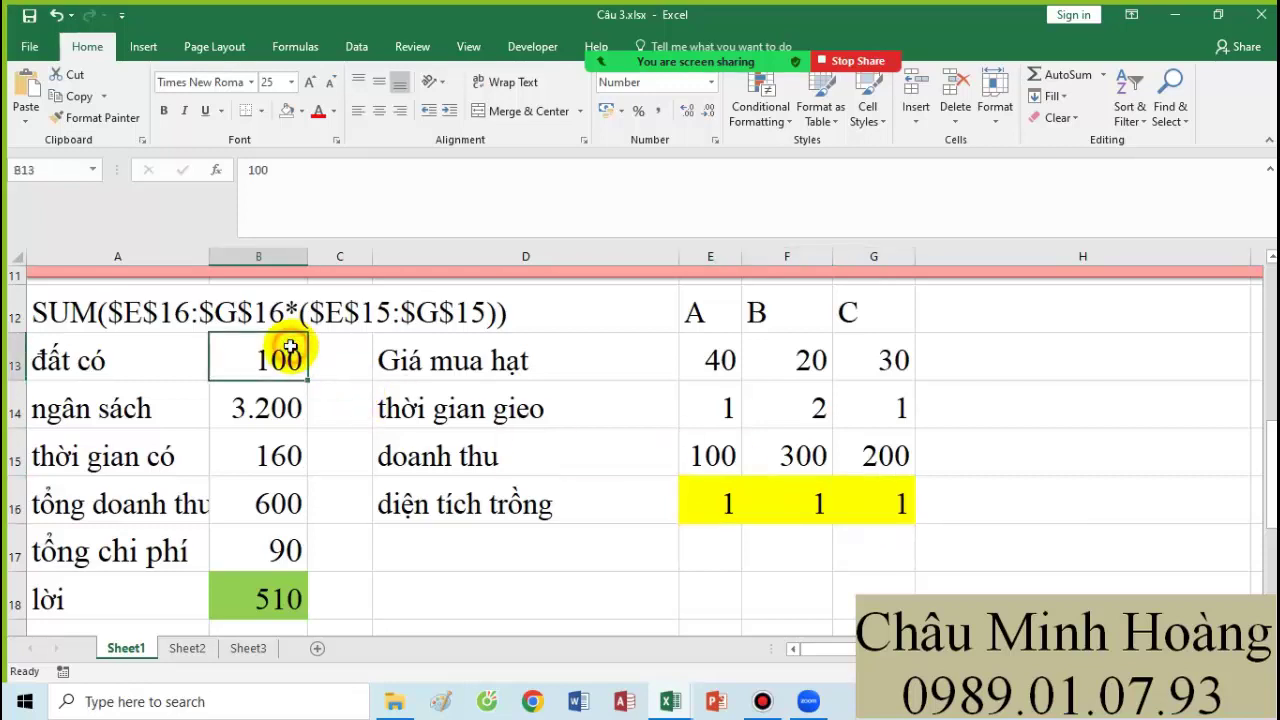
scroll(323, 377, down, 2)
click(67, 545)
text(t)
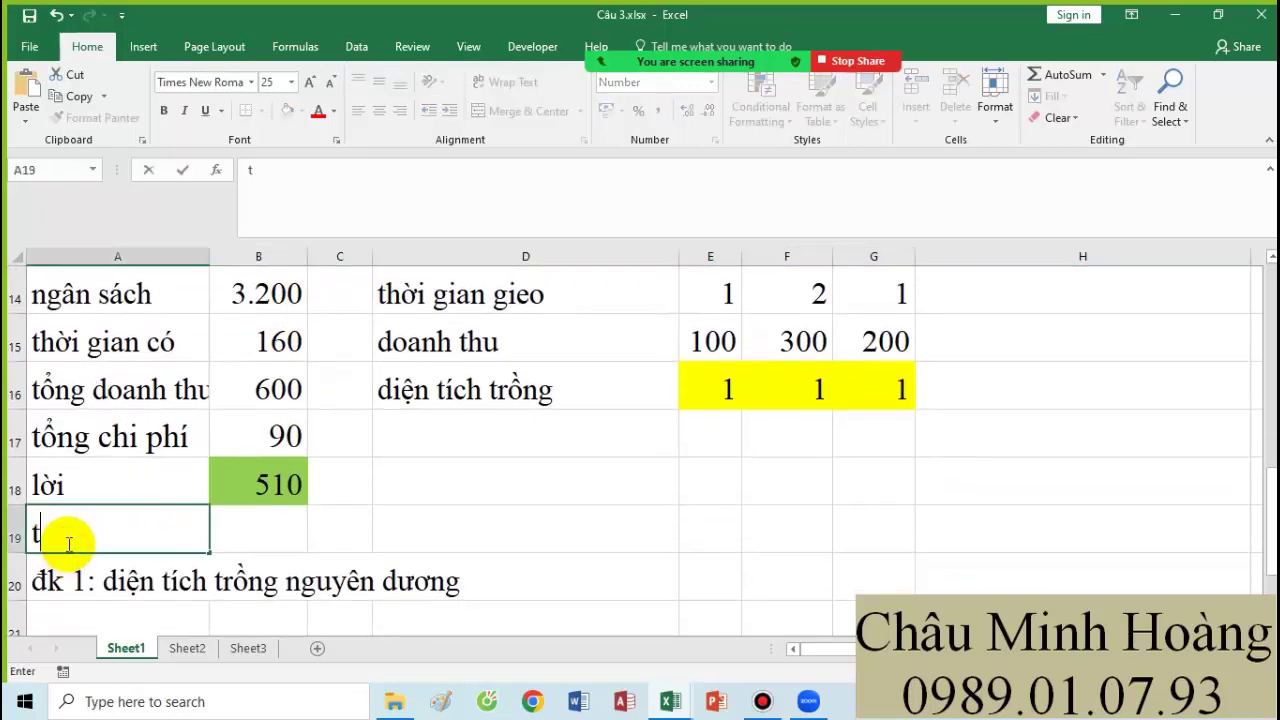
text(ổng diện tích đất sử dụng)
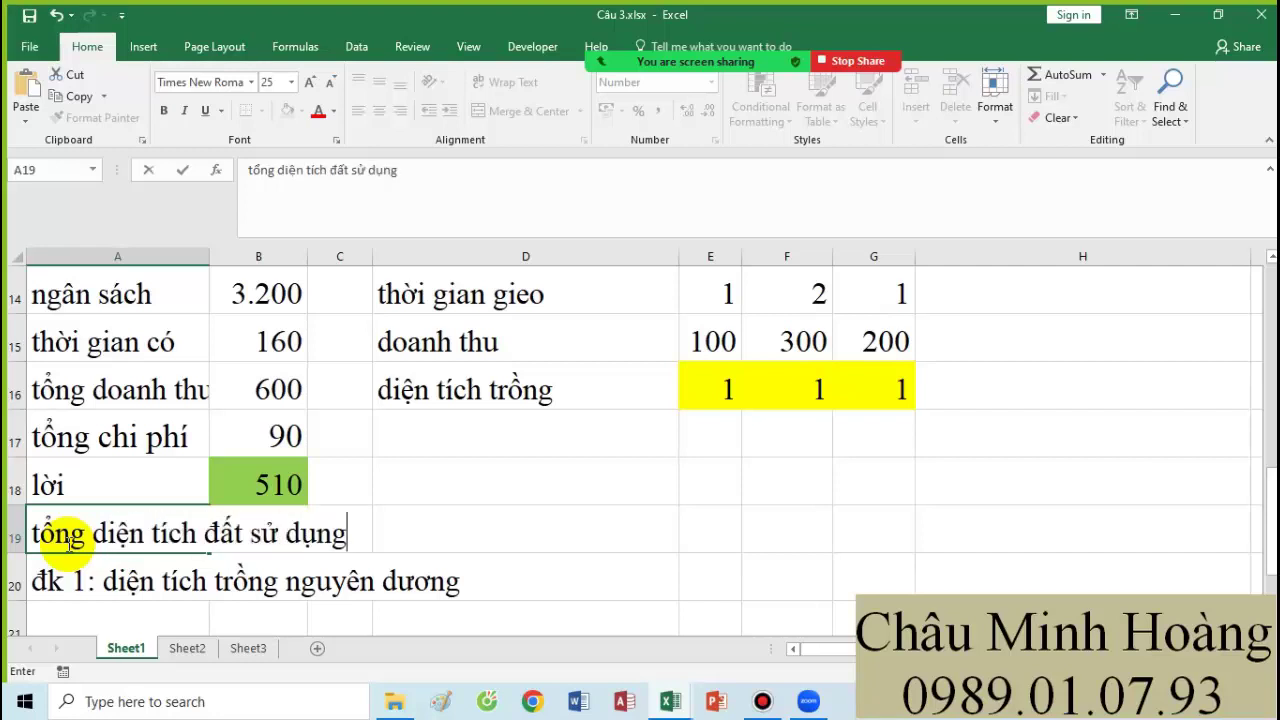
click(214, 256)
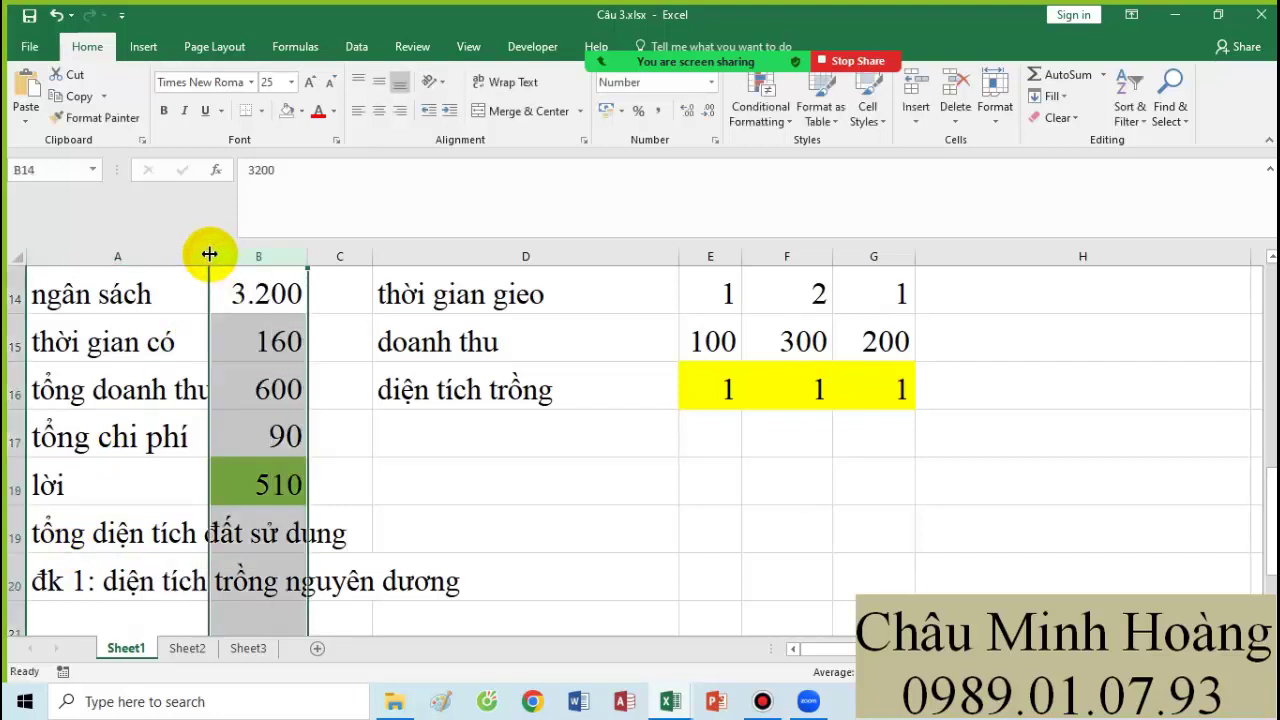
drag(209, 255, 395, 400)
Calculate the total land used in B19 with the formula =sum(E16:G16).
click(426, 511)
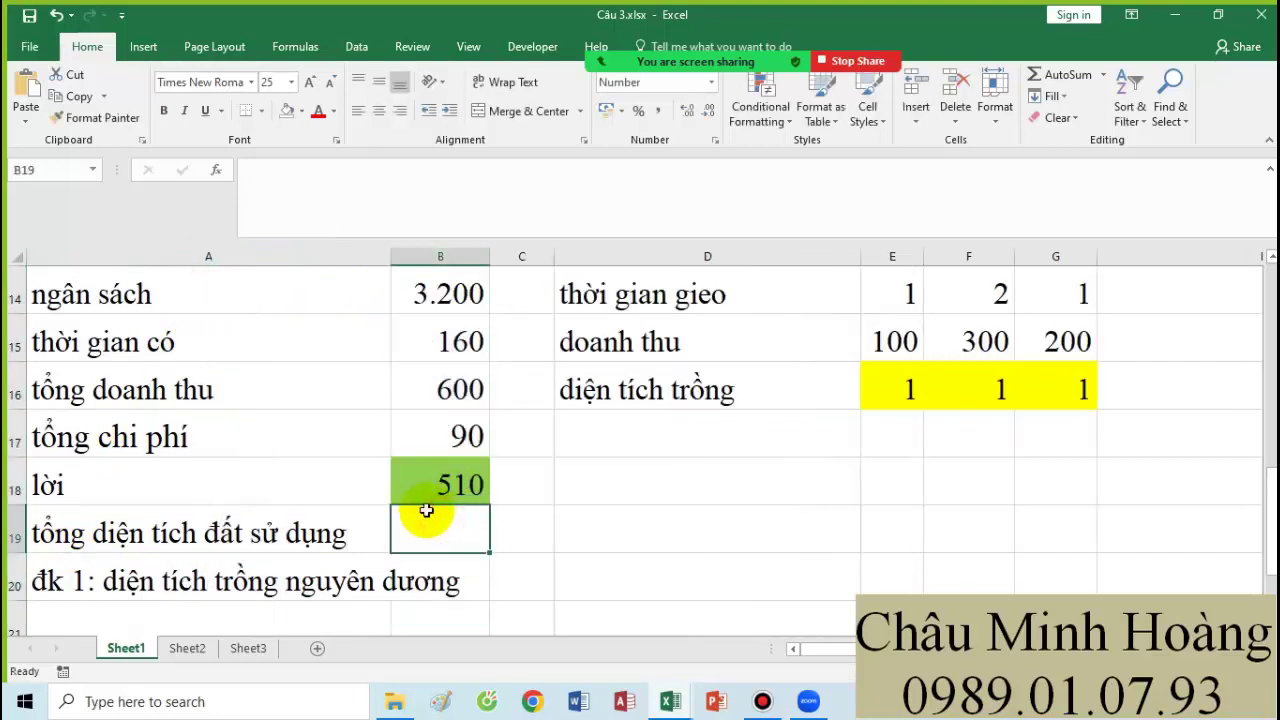
text(=sum()
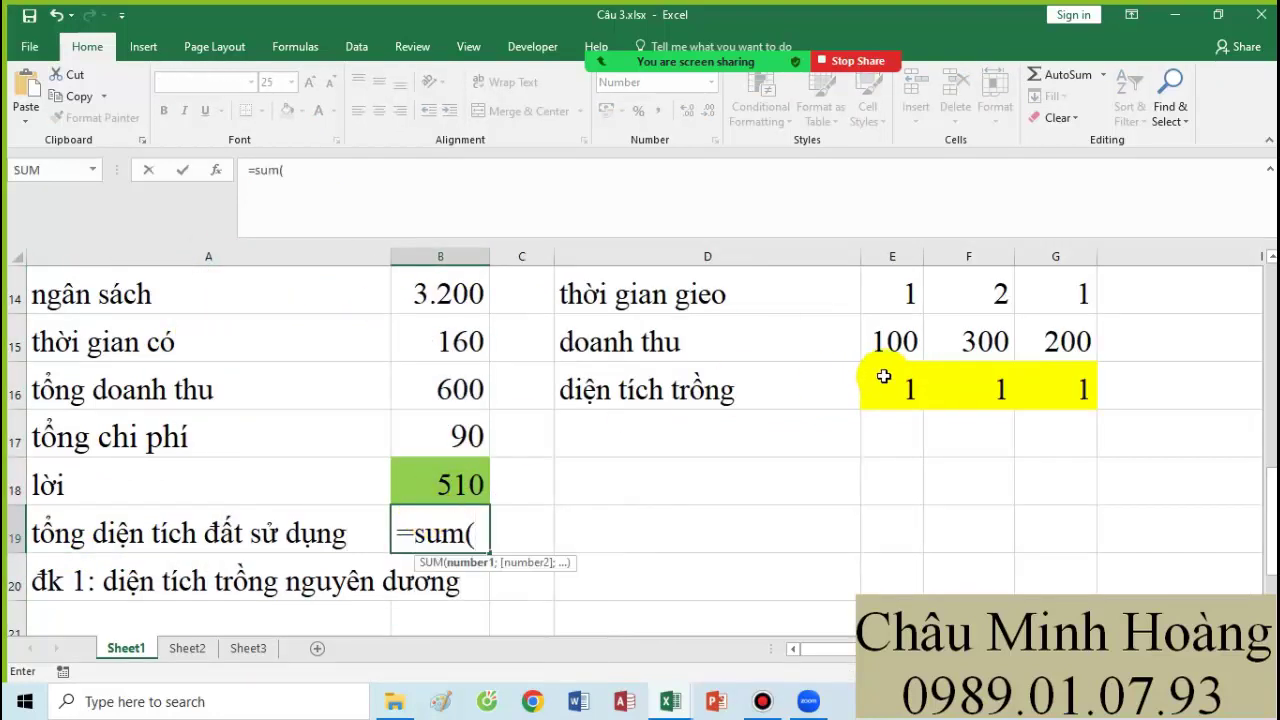
drag(884, 377, 1026, 371)
text())
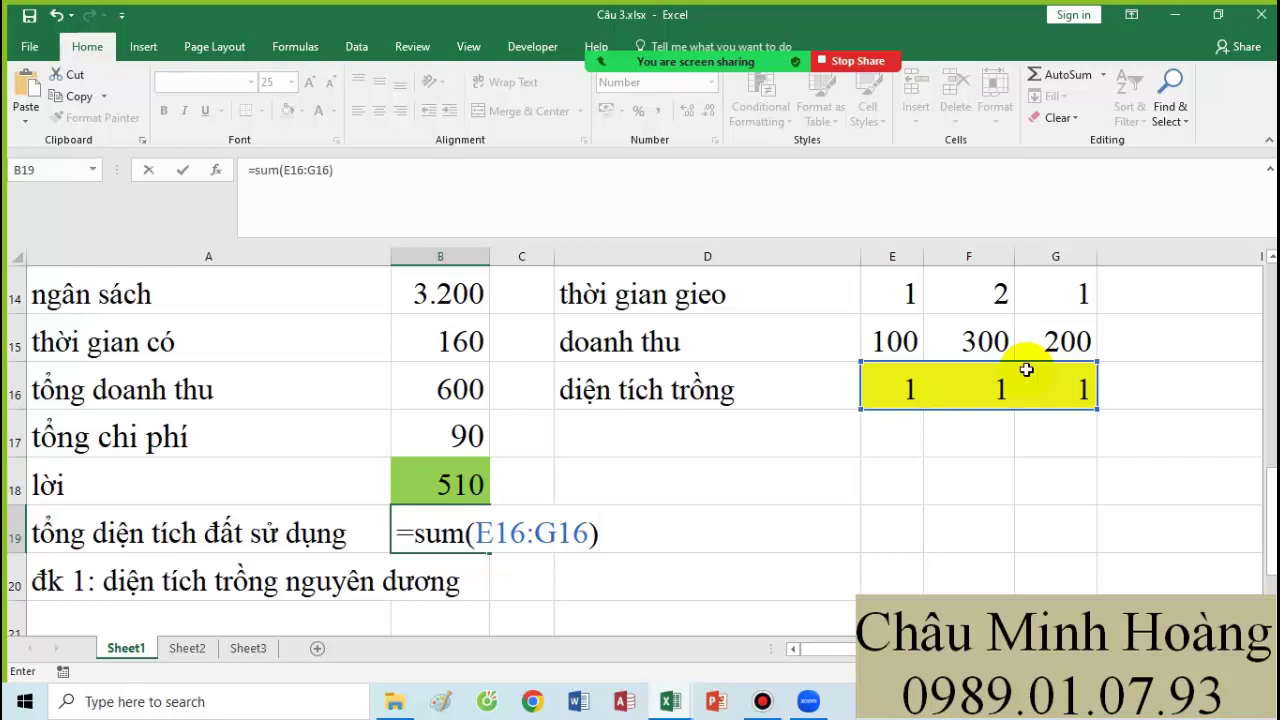
key(Return)
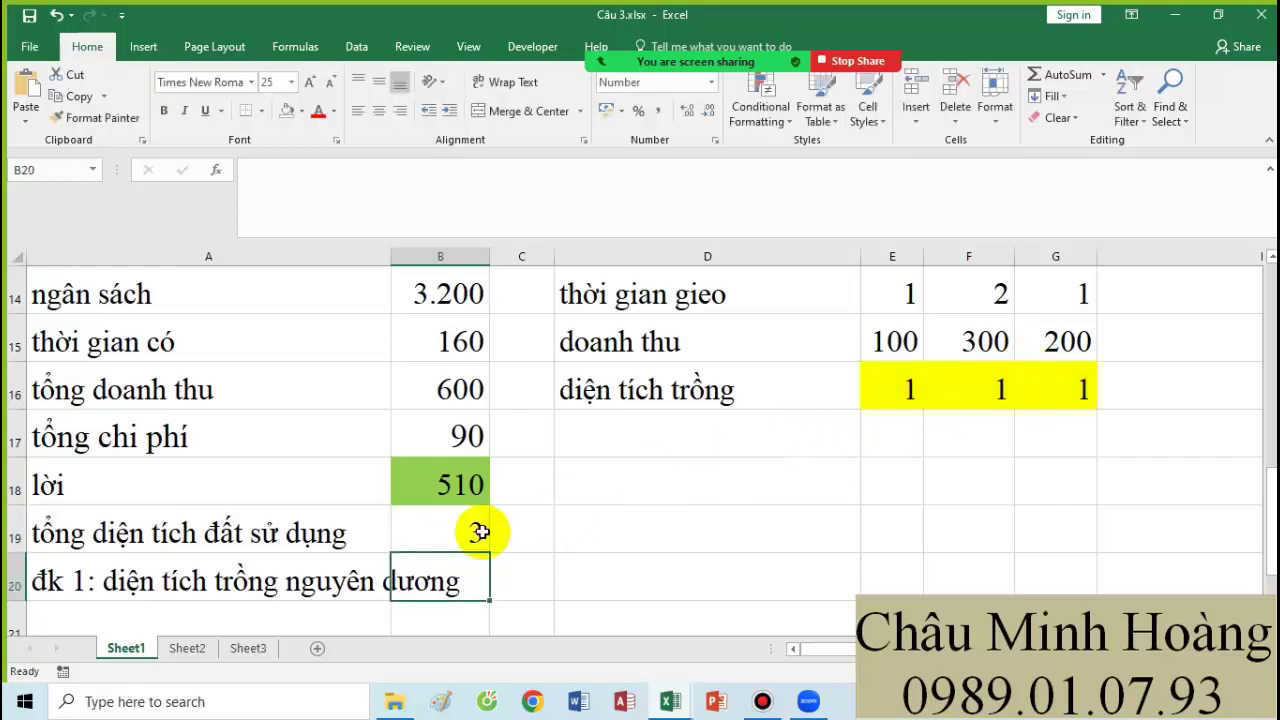
Enter the second constraint "đk 2: tổng diện tích sử dụng <= 100" in A21.
click(76, 606)
text(đk 2: tổng diện tích sử dụng <= 100)
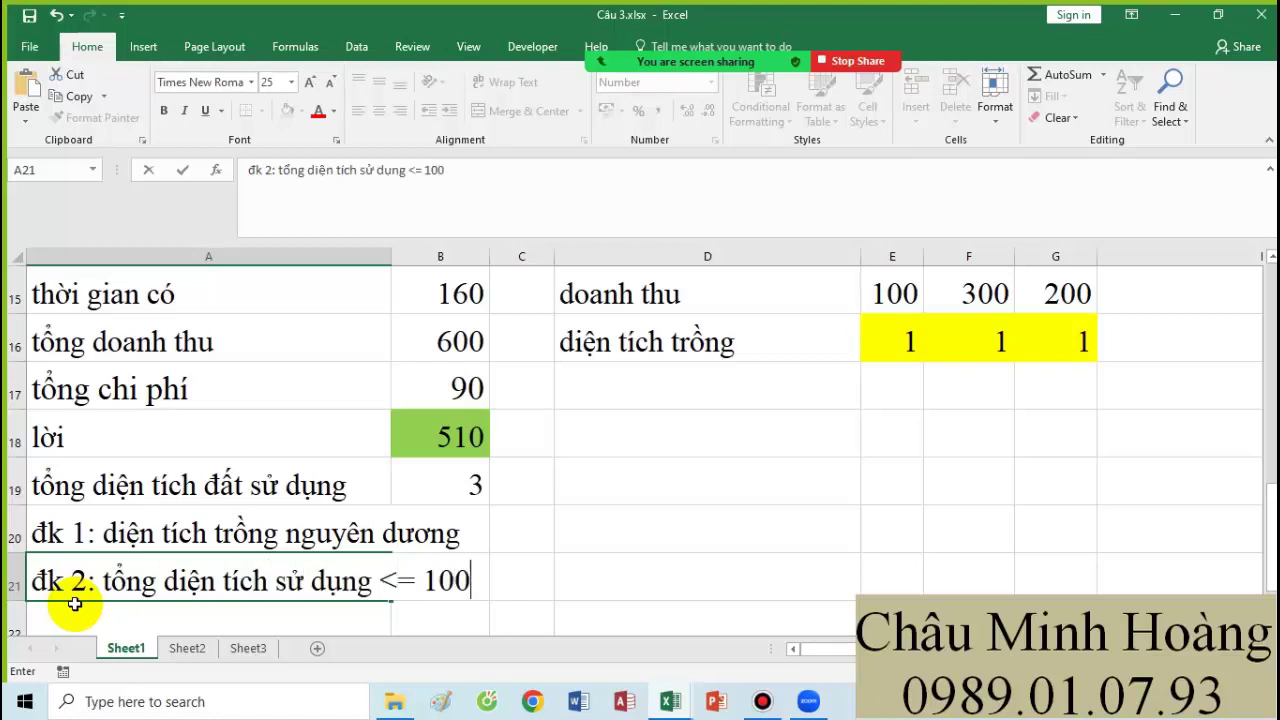
key(Return)
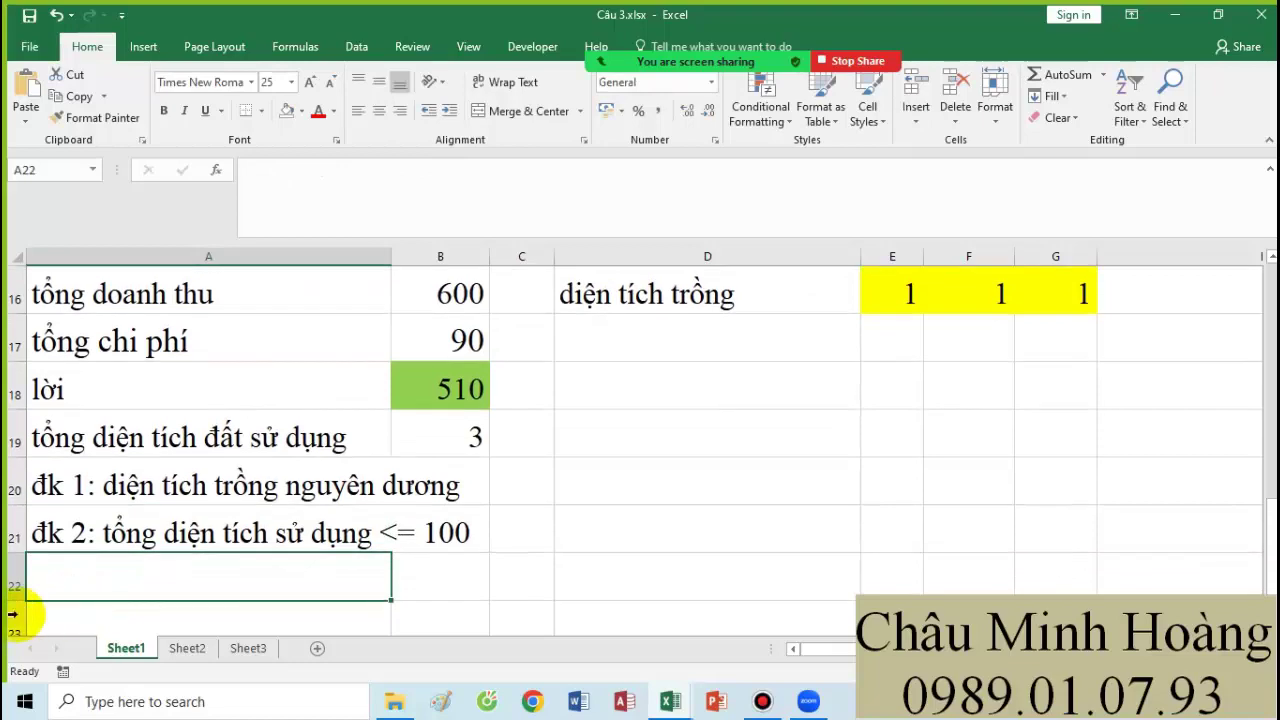
Add the unit "ha" after the 100 limit in the second constraint in A21.
scroll(352, 485, up, 3)
scroll(380, 426, down, 3)
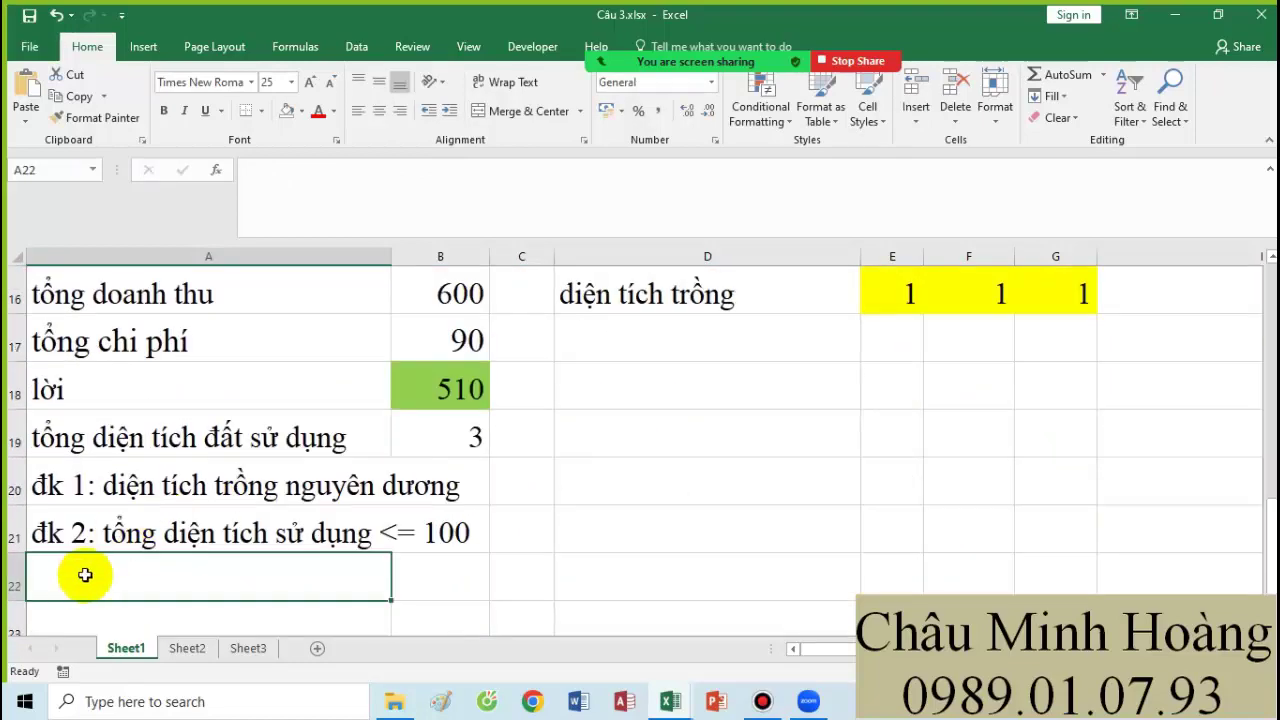
click(129, 543)
double_click(125, 533)
click(474, 536)
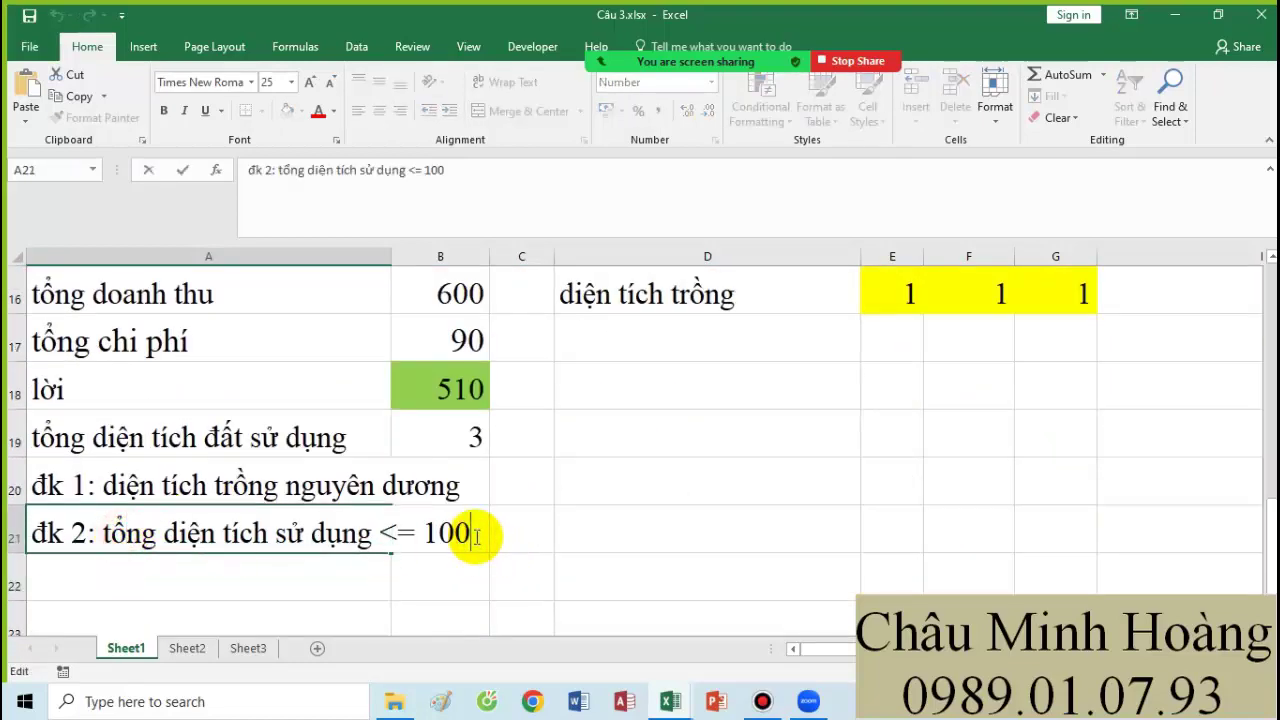
key(Return)
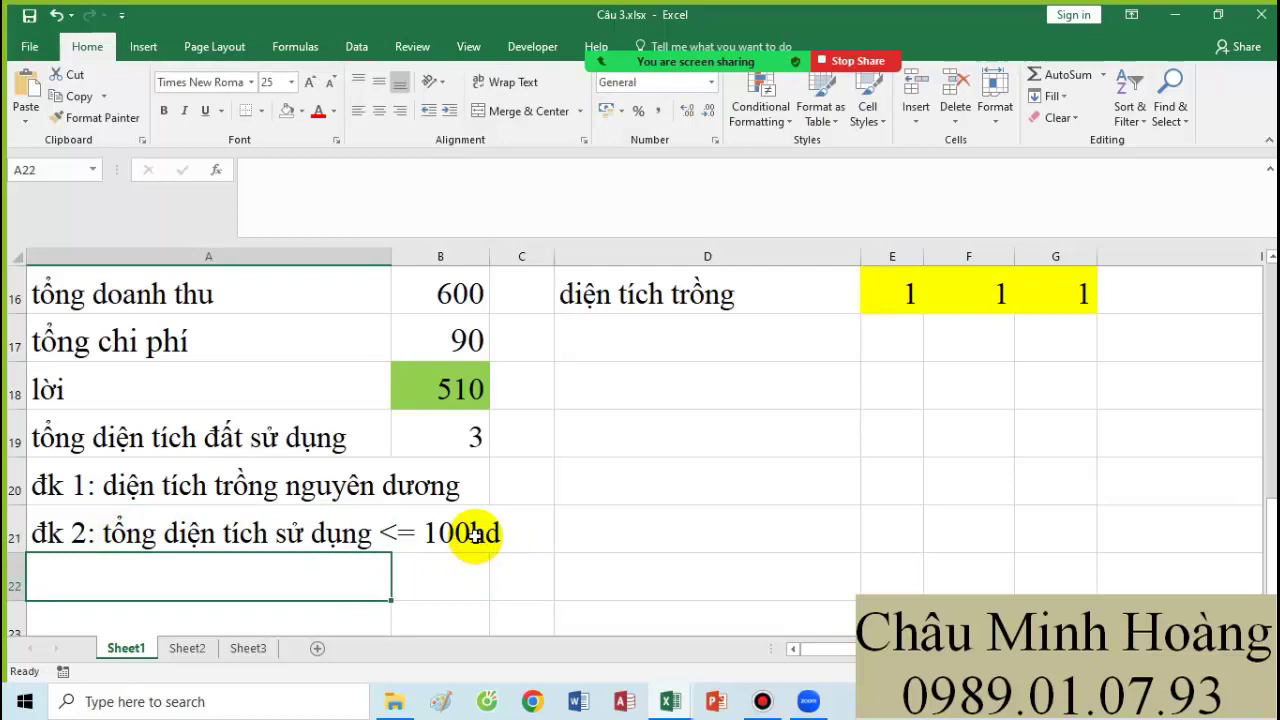
double_click(253, 540)
drag(457, 534, 495, 534)
text(ha)
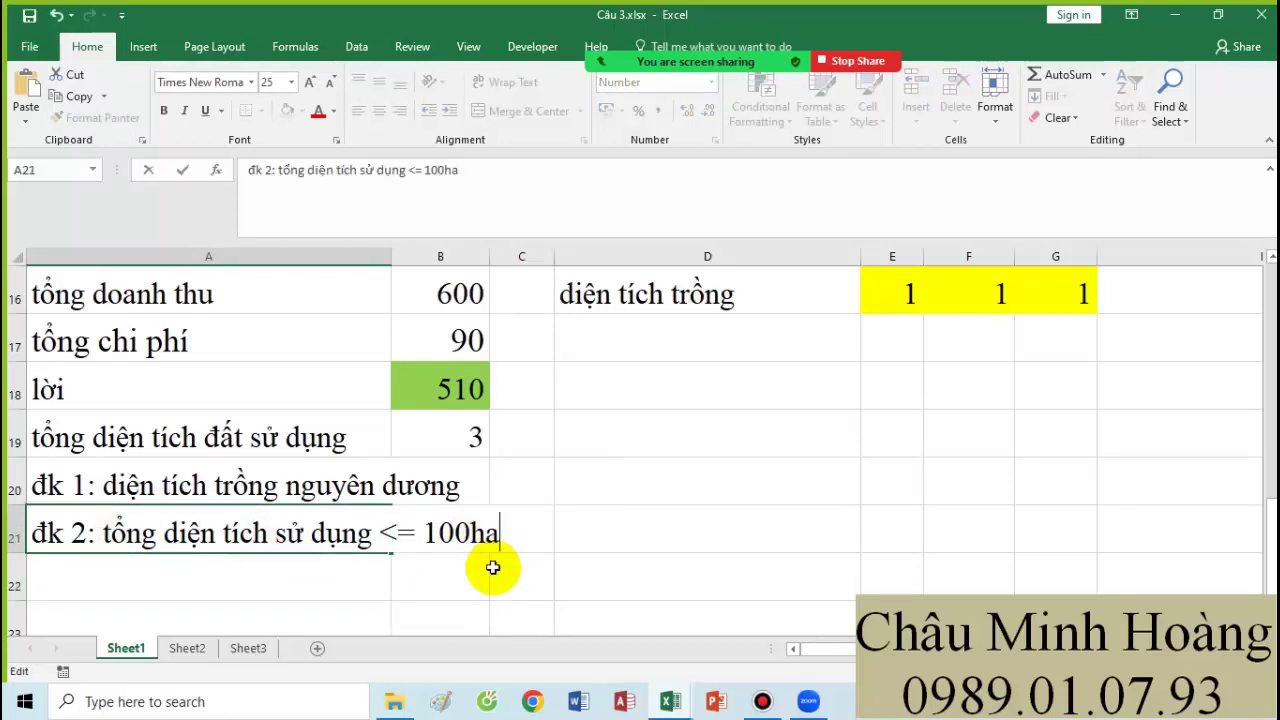
click(494, 565)
Enter the third constraint "đk 3: tổng chi phí <=3200" in A22, based on the budget in row 14.
click(123, 580)
scroll(200, 553, up, 3)
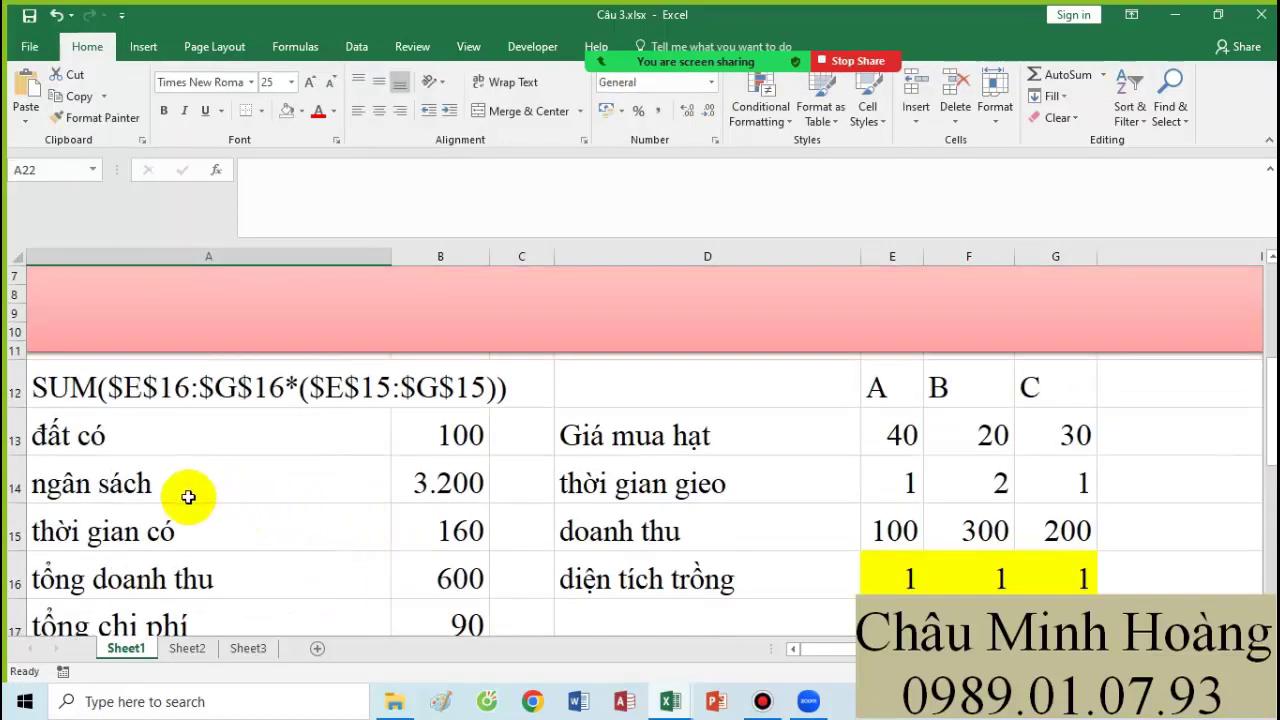
click(137, 484)
drag(364, 489, 398, 487)
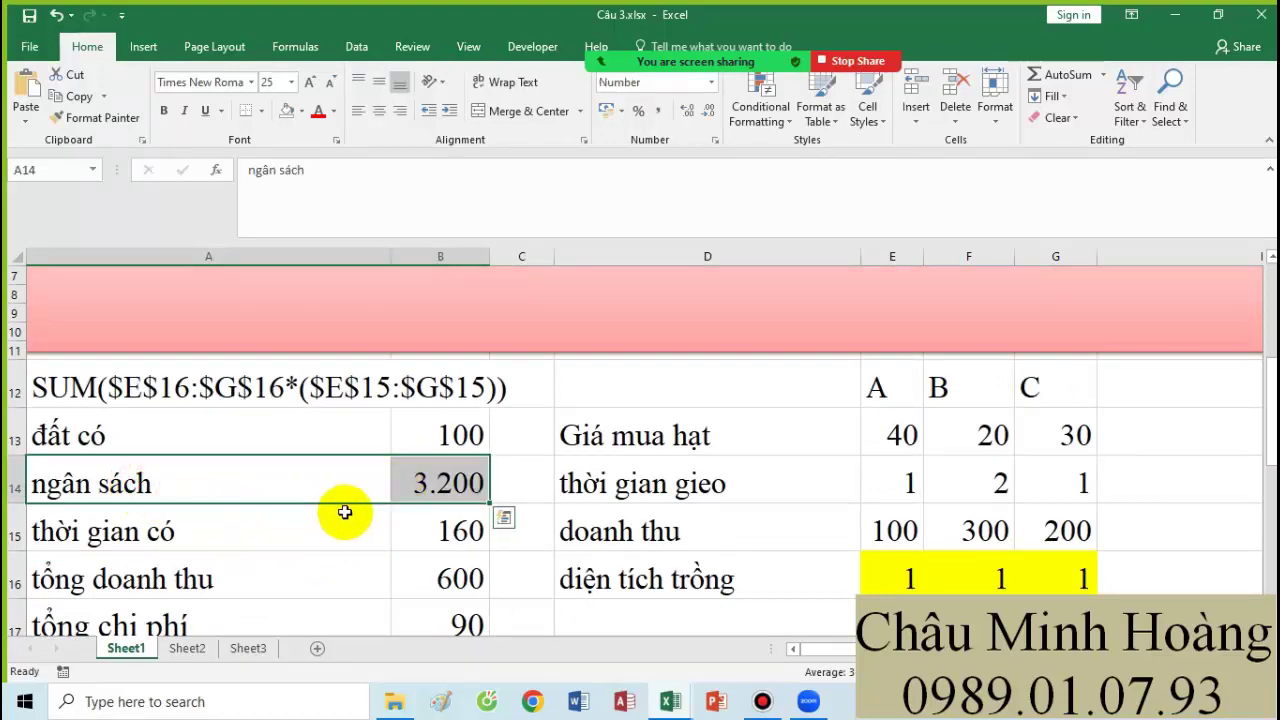
scroll(536, 507, down, 4)
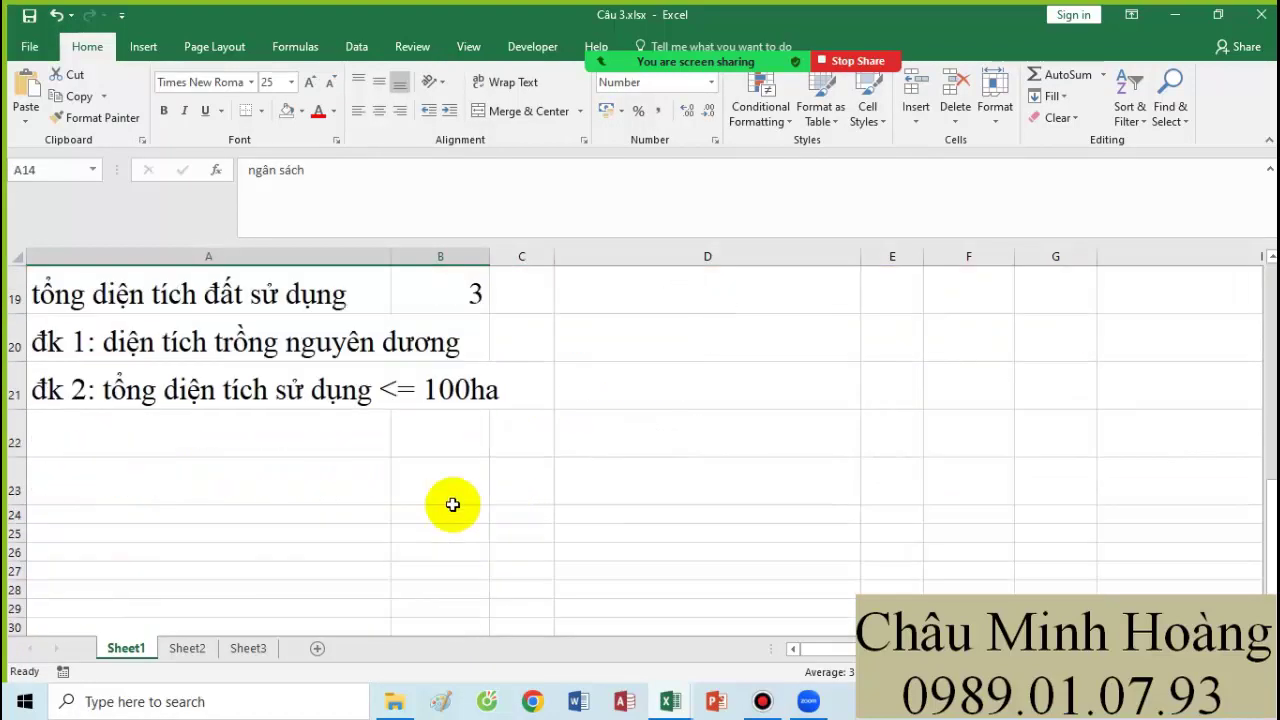
click(100, 449)
text(đk 3: tổng chi phí <=3200)
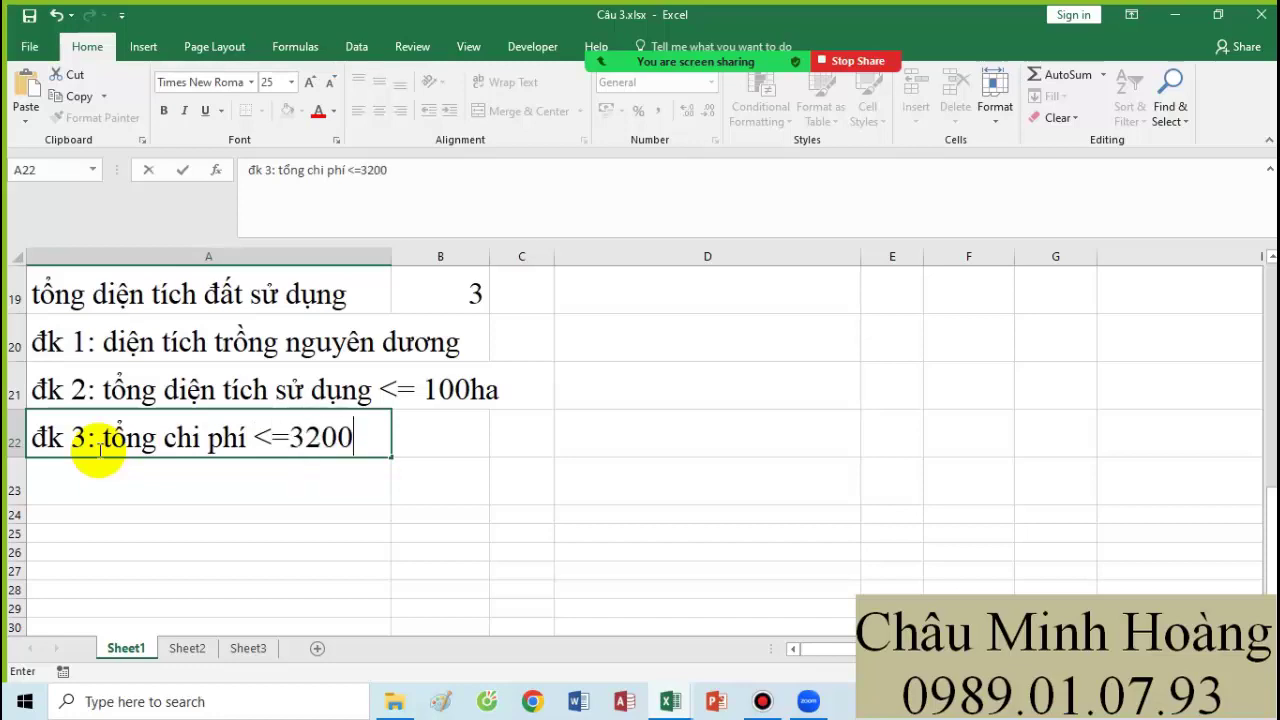
key(Return)
Examine the budget, total cost and available time rows that the cost and time constraints rely on.
scroll(100, 460, up, 3)
drag(330, 436, 499, 440)
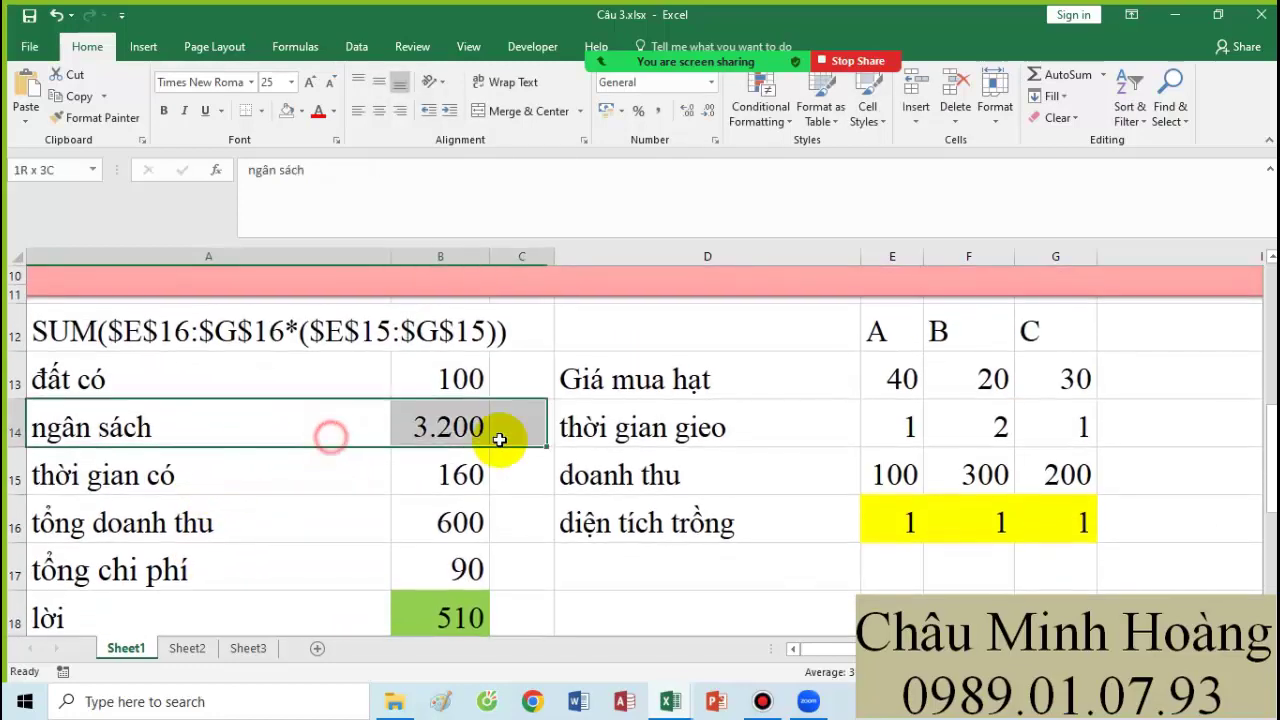
scroll(743, 449, down, 2)
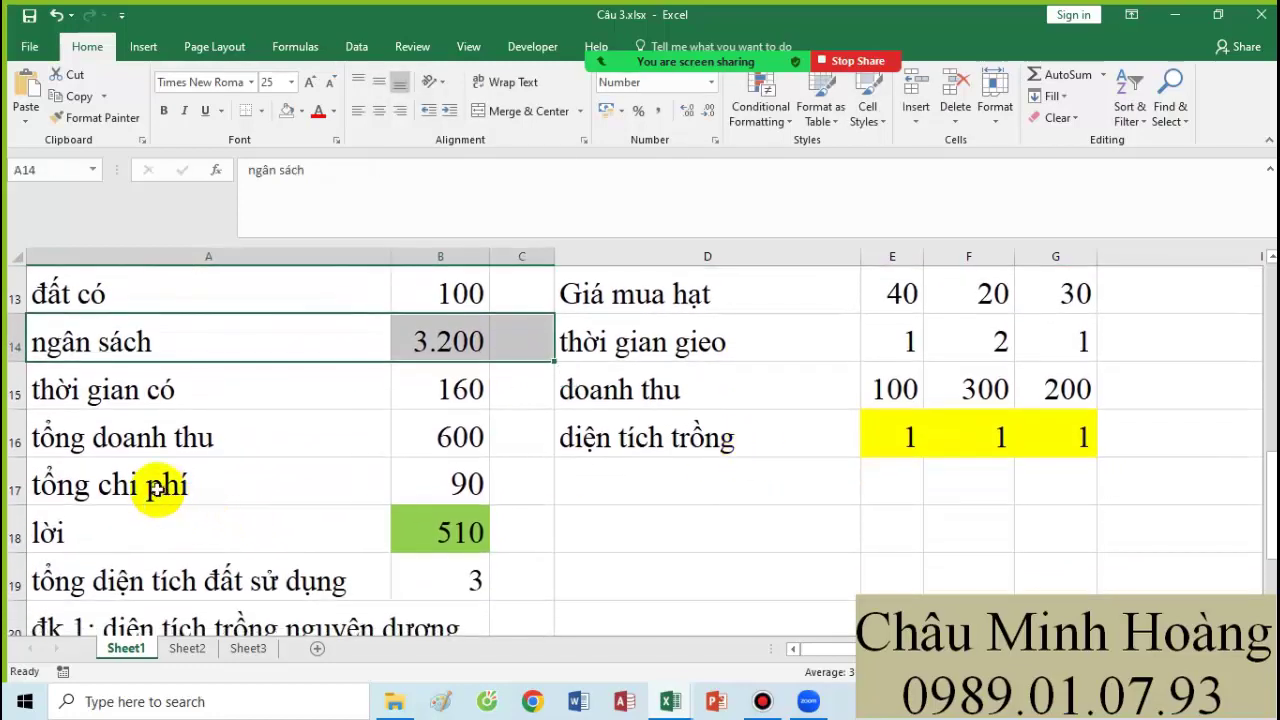
click(165, 486)
drag(389, 480, 439, 475)
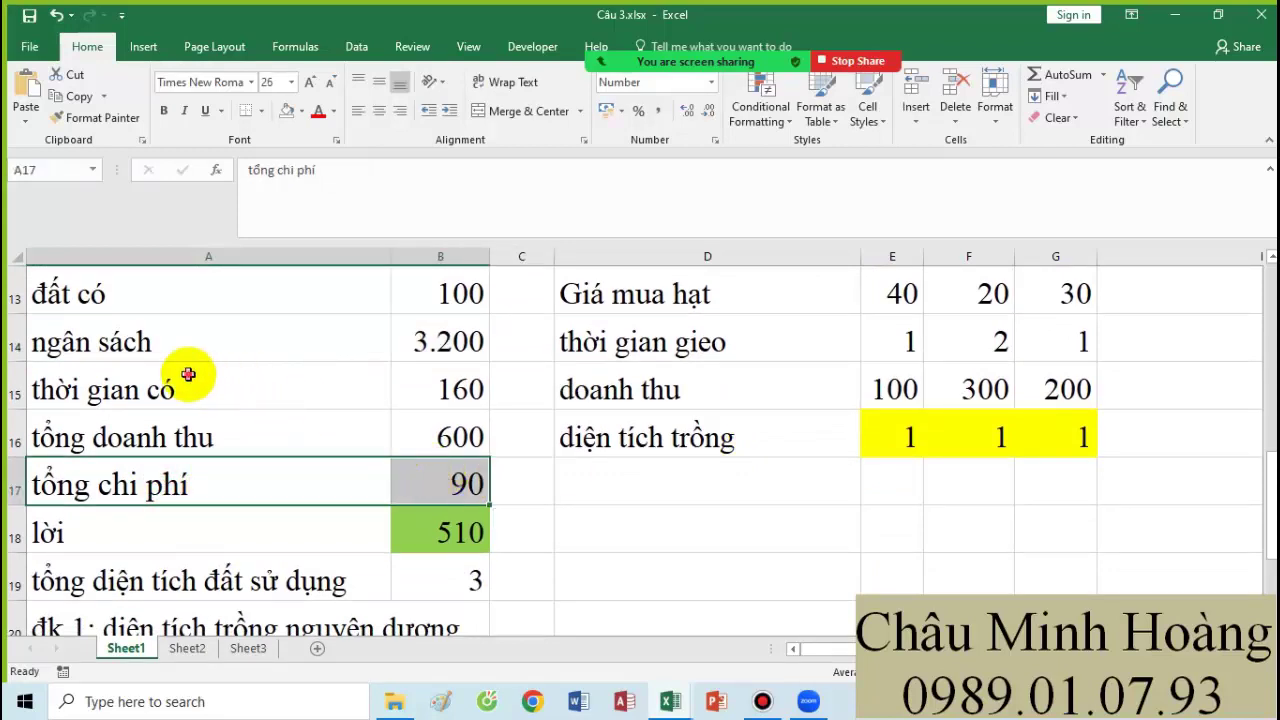
drag(189, 371, 433, 390)
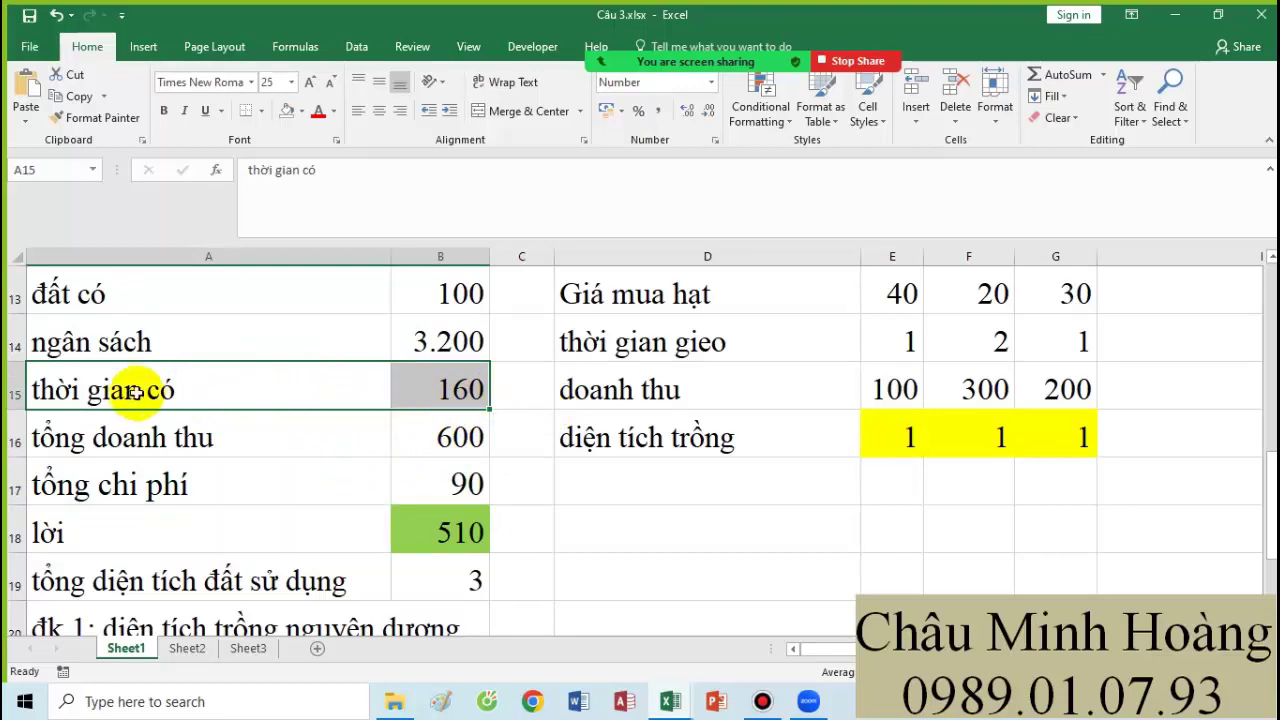
drag(140, 395, 411, 389)
scroll(455, 389, down, 2)
scroll(434, 409, down, 1)
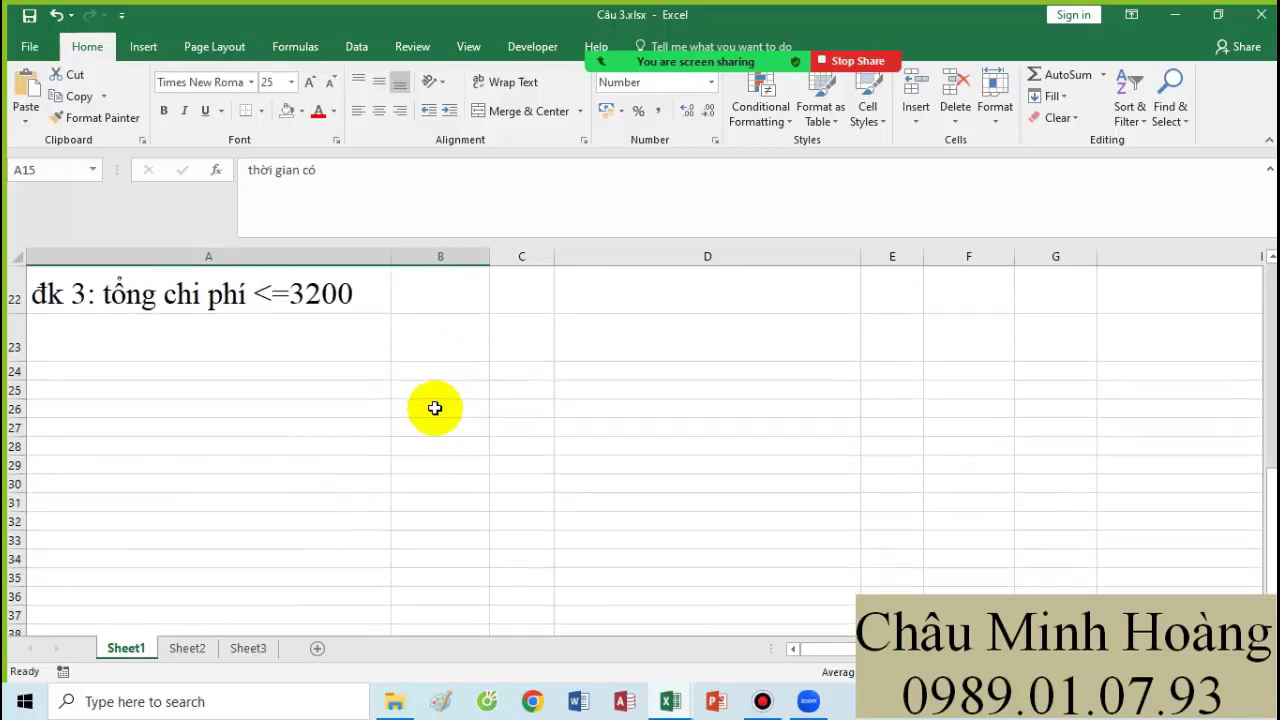
Enter the label "tổng thời gian trồng" in D18.
scroll(429, 409, up, 2)
click(592, 409)
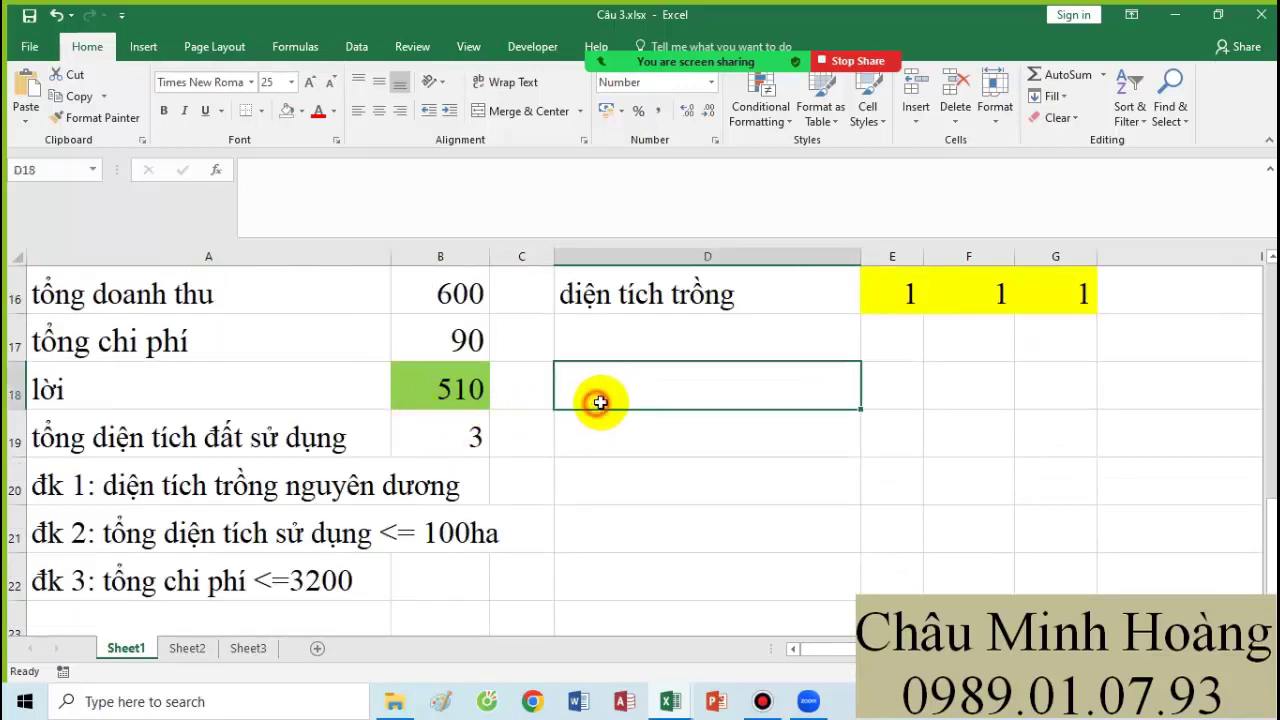
scroll(610, 480, up, 1)
text(tô)
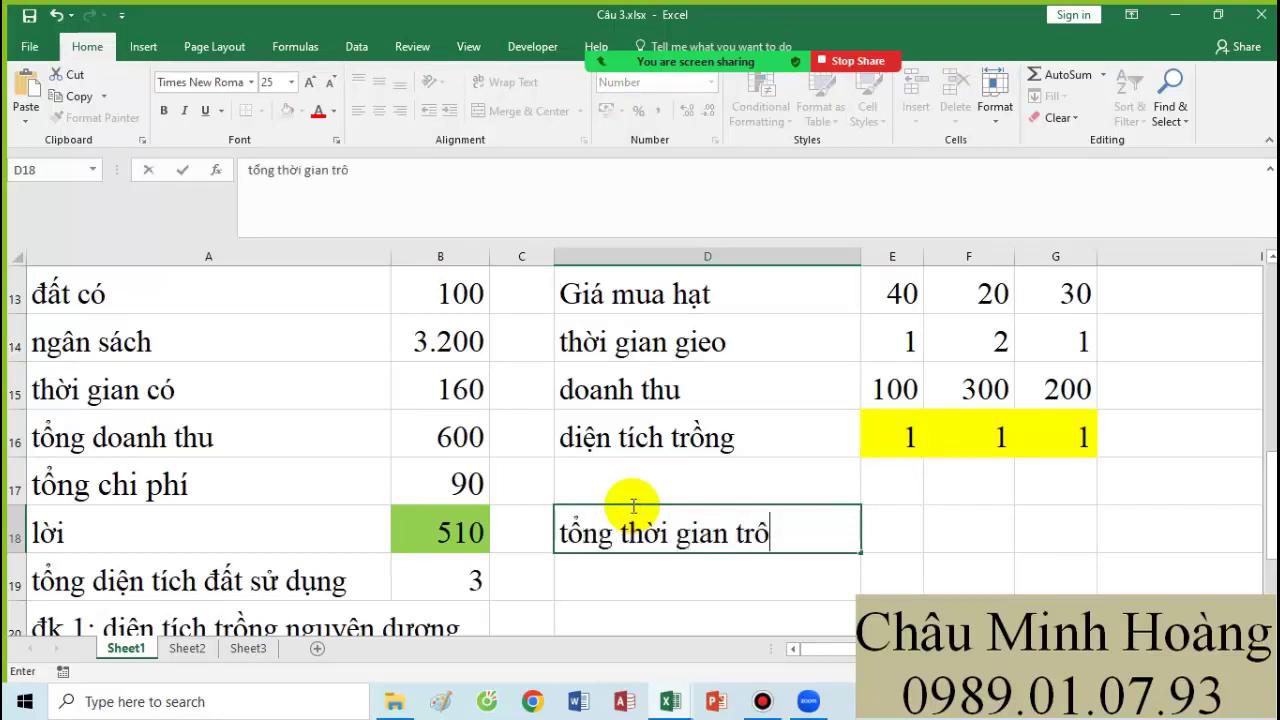
key(Right)
Calculate the total planting time in E18 with the formula =sum($E$16:$G$16*($E$14:$G$14)).
text(=sum()
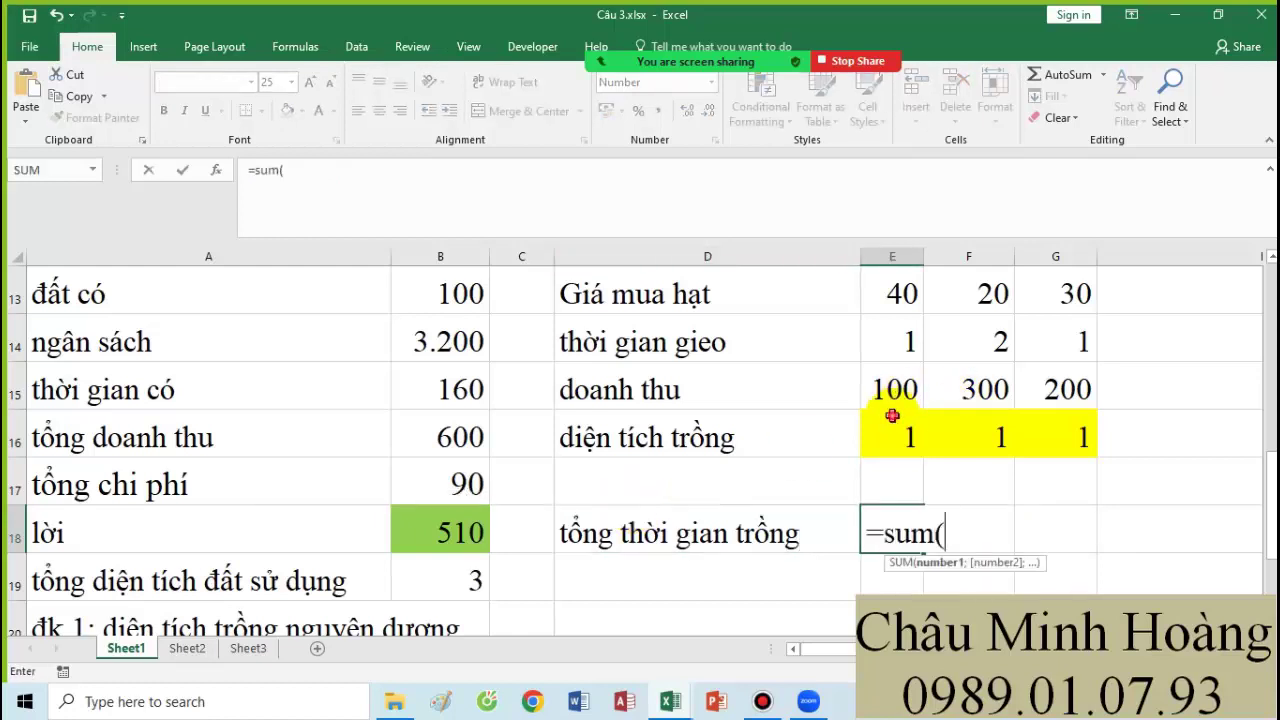
drag(893, 420, 1036, 428)
key(F4)
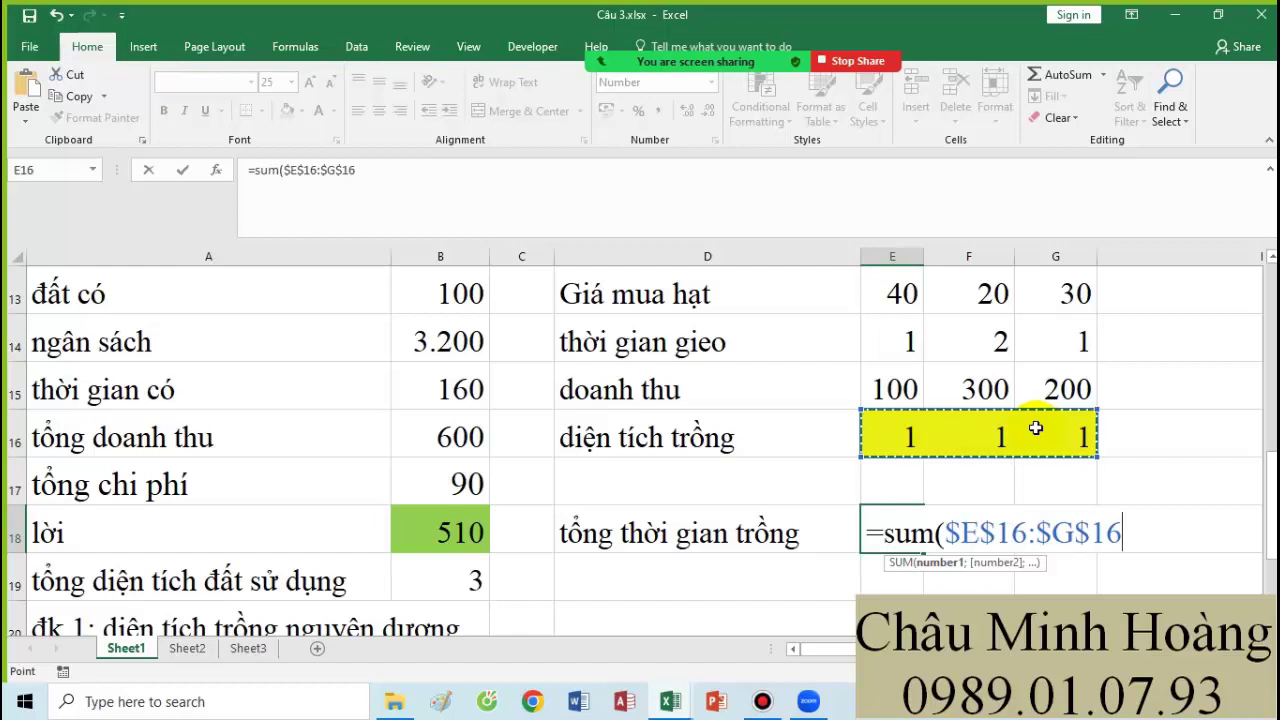
text(*()
drag(893, 345, 1048, 327)
key(F4)
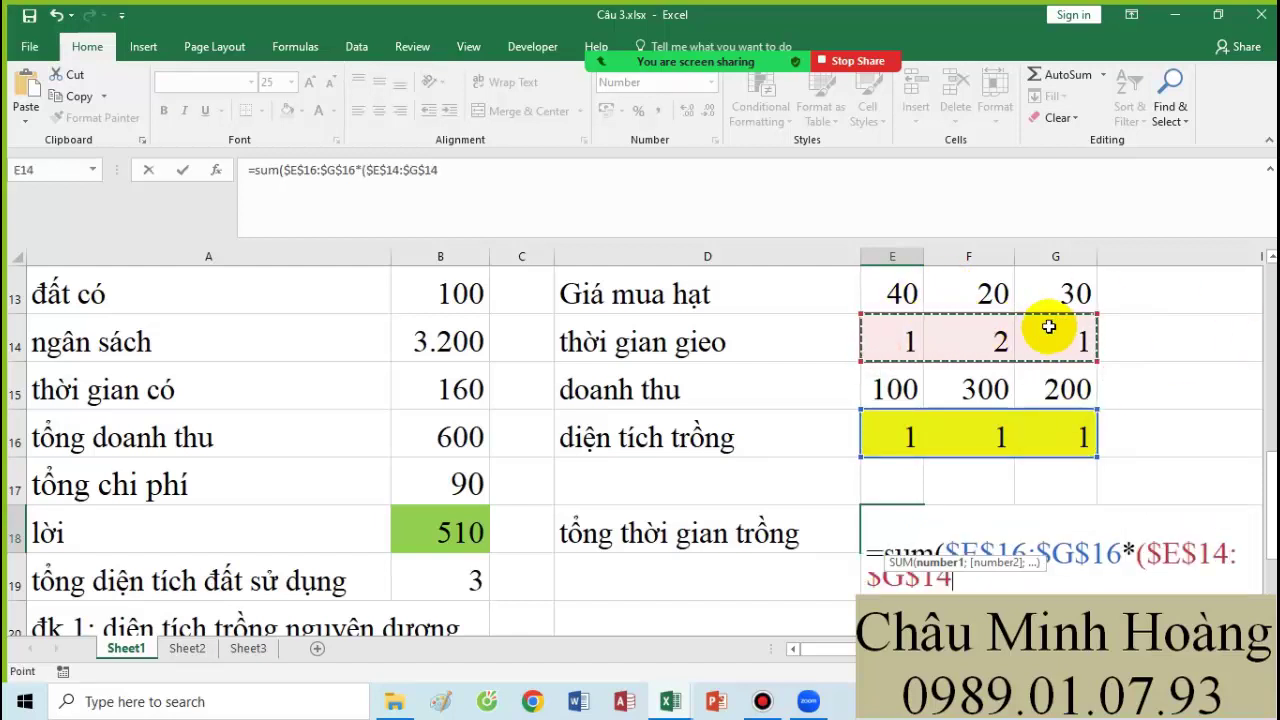
text()))
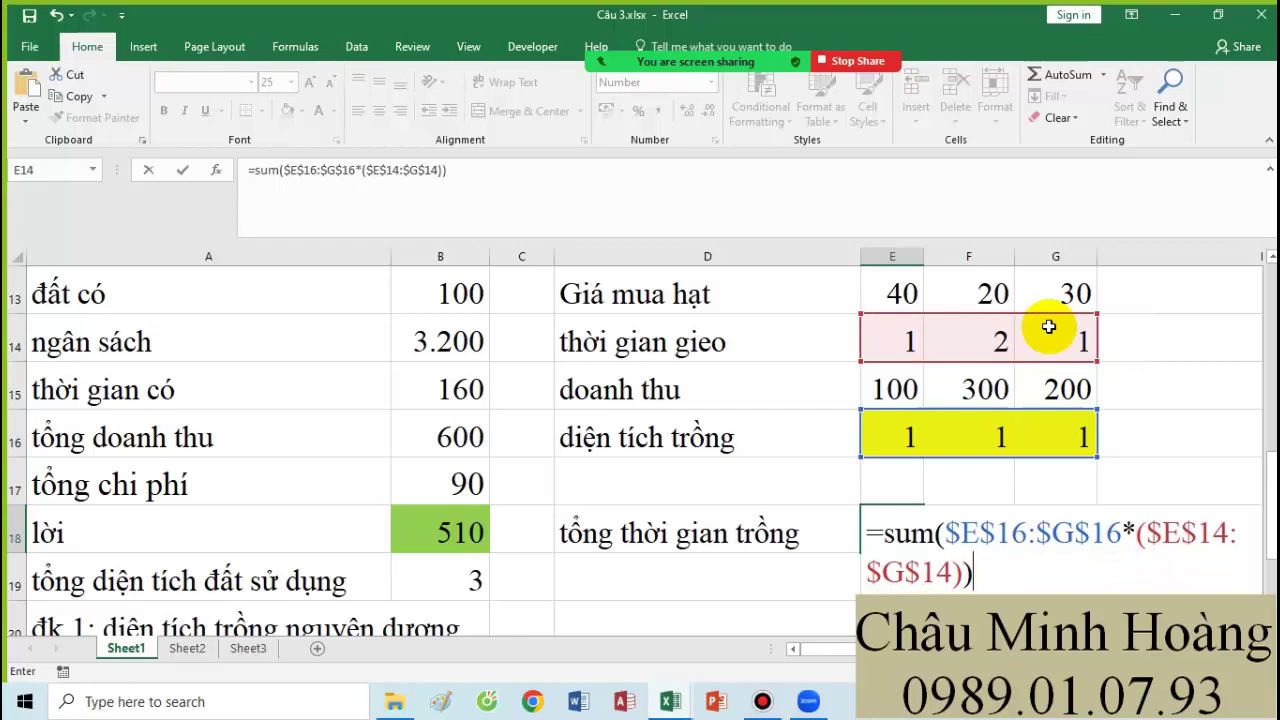
key(Return)
Enter the fourth constraint "đk 4: tổng thời gian trồng <= 160" in A23, based on the available time in row 15.
scroll(157, 543, down, 2)
click(75, 500)
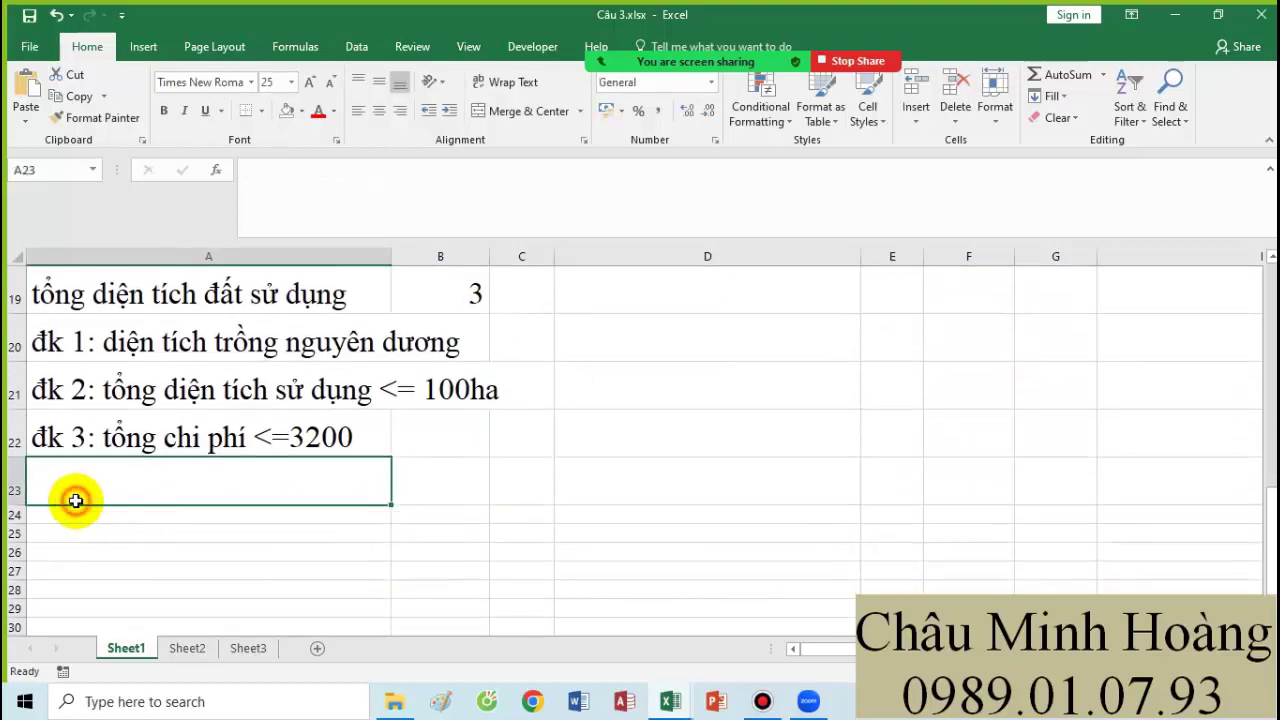
text(d)
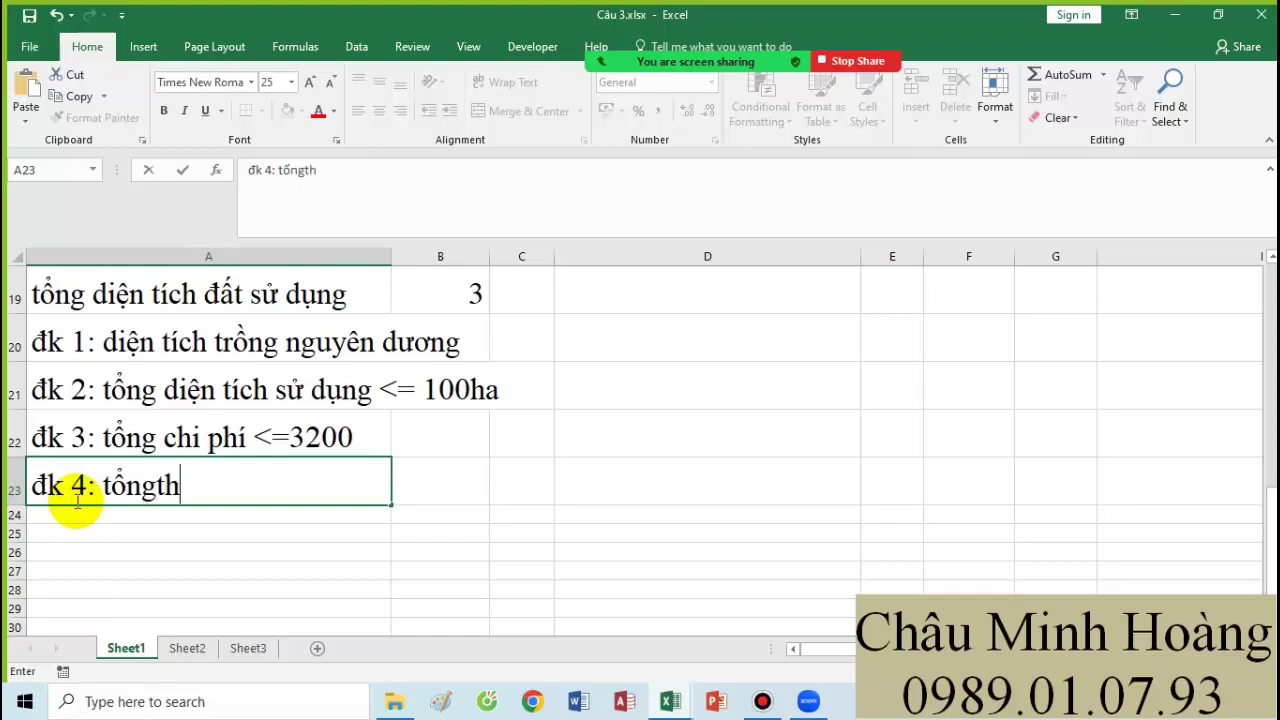
text(k 4: toongrthowi)
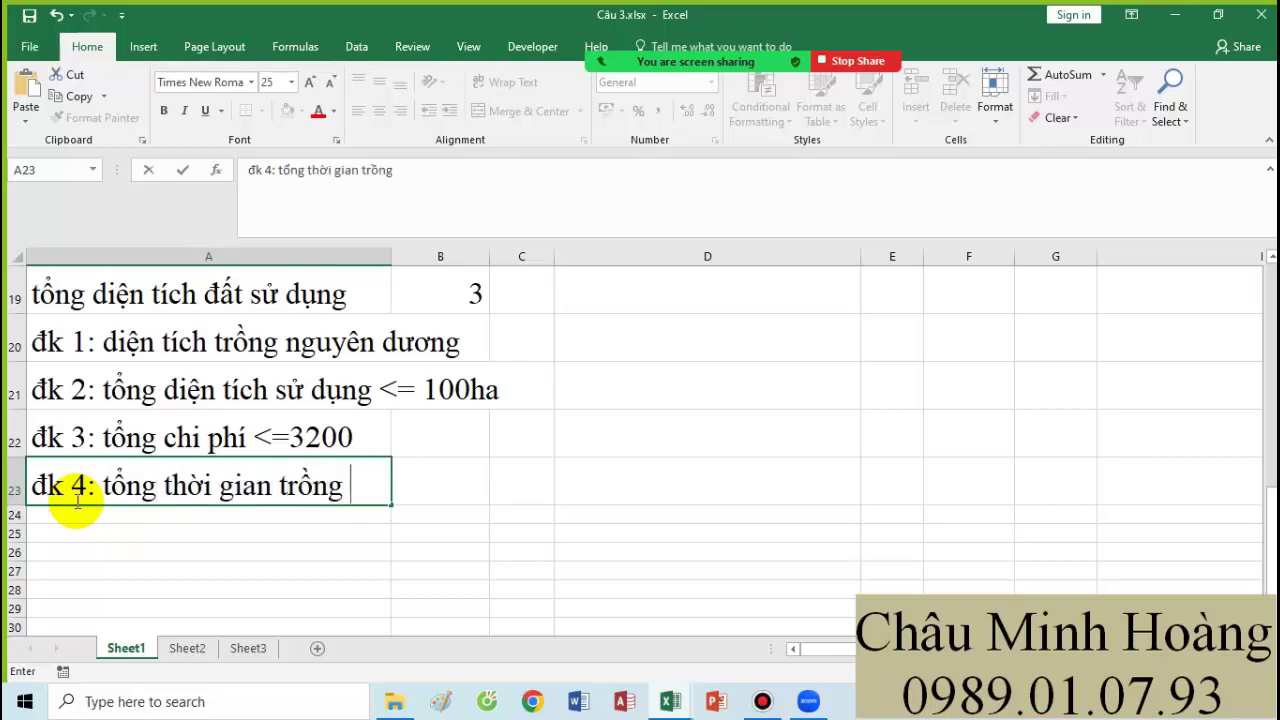
scroll(78, 502, up, 3)
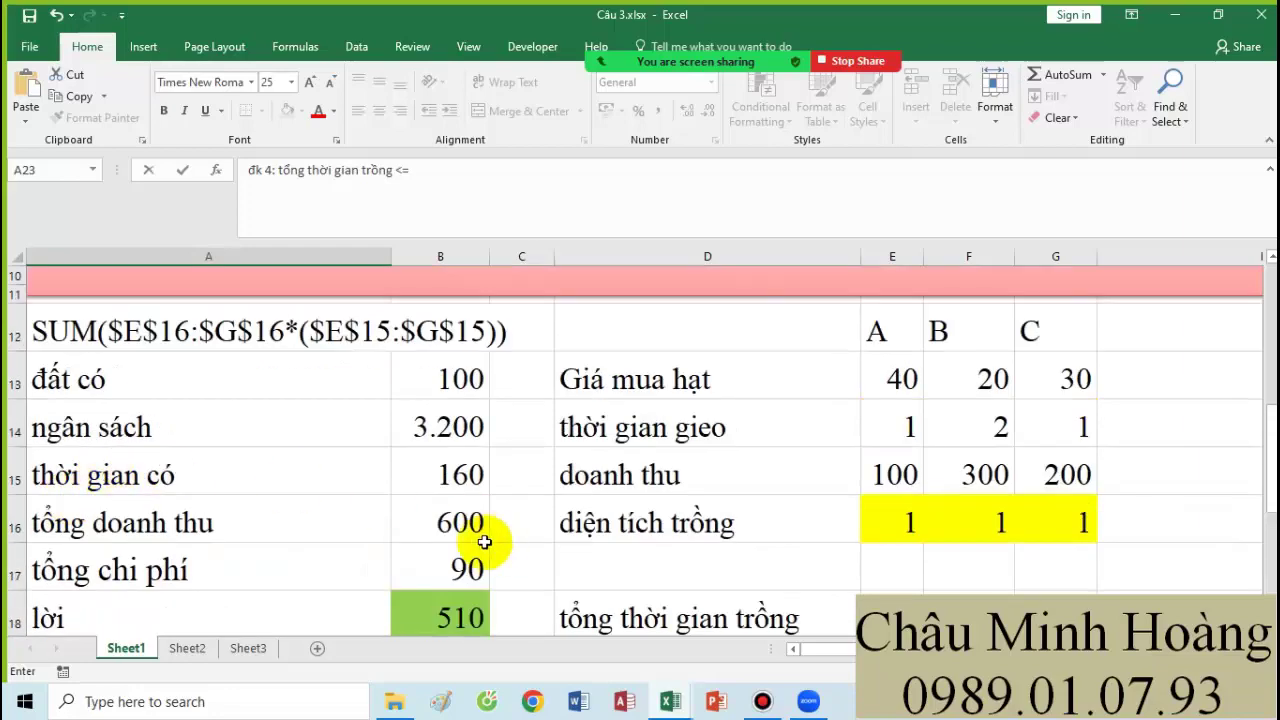
scroll(453, 495, down, 2)
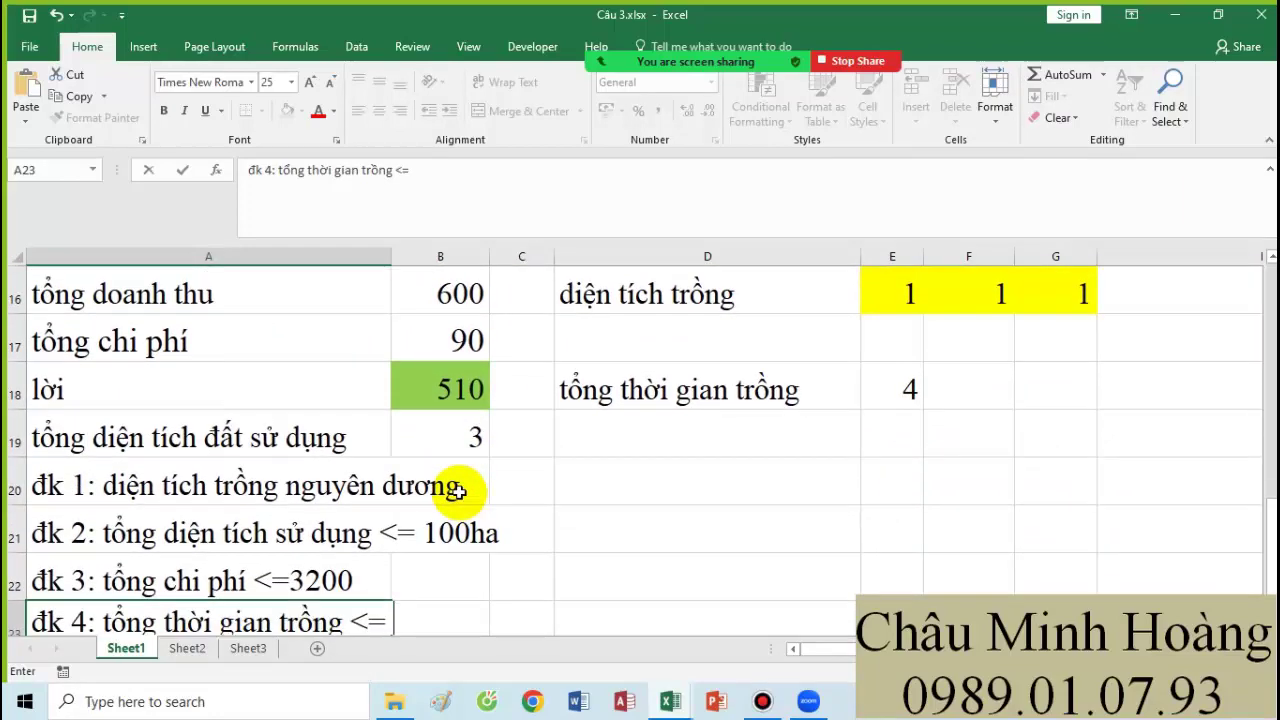
scroll(449, 491, down, 1)
Review the available resources, totals, seed prices, sowing times, revenues and the four constraints before running Solver.
scroll(349, 463, up, 2)
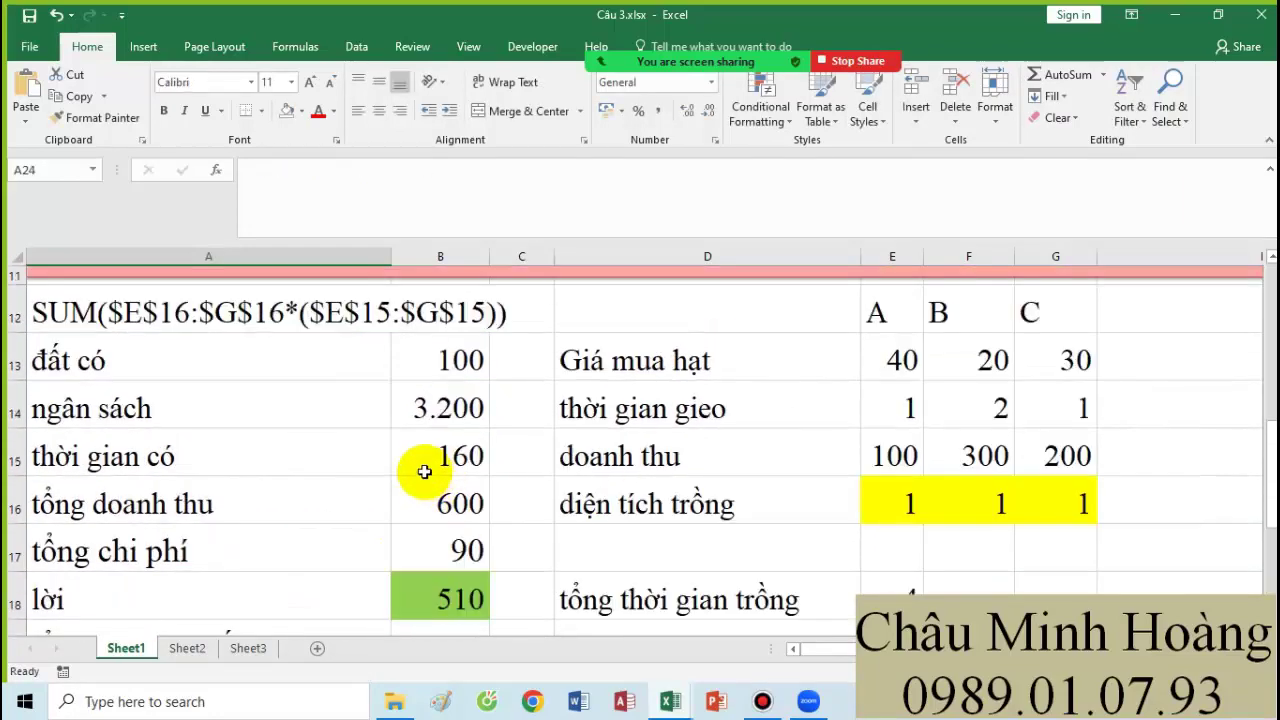
drag(355, 366, 457, 551)
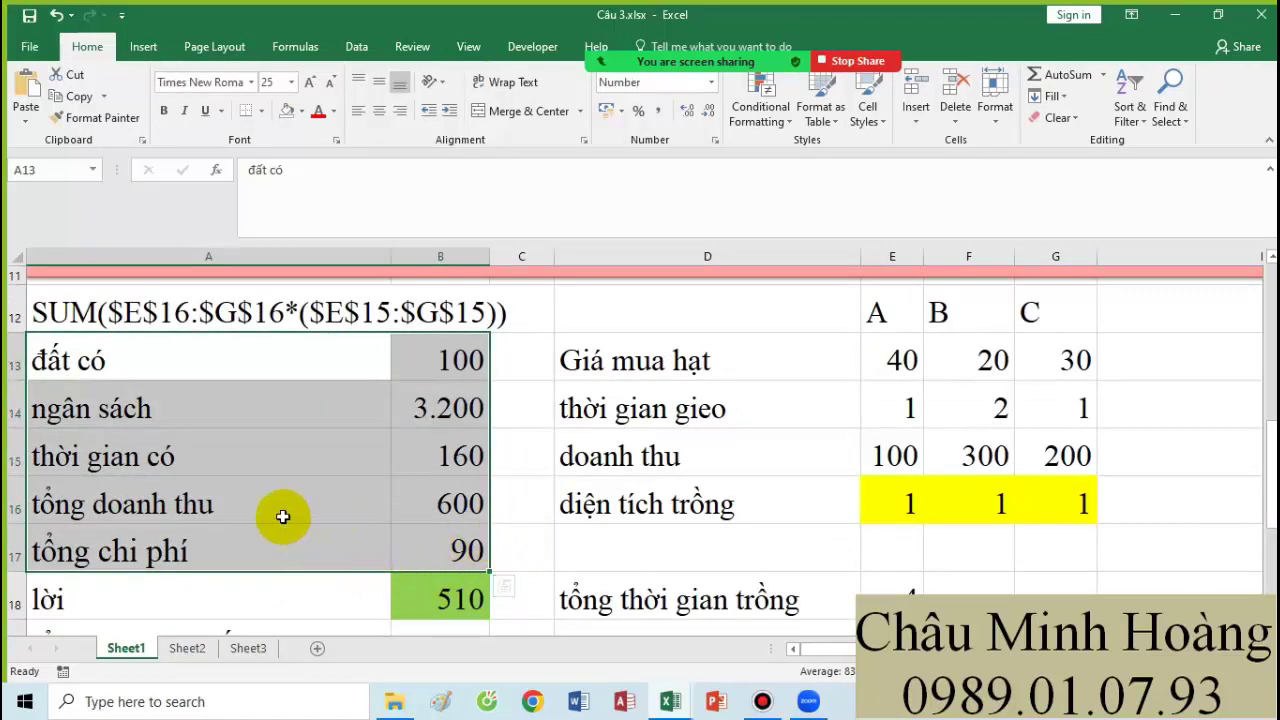
drag(280, 515, 457, 500)
click(249, 545)
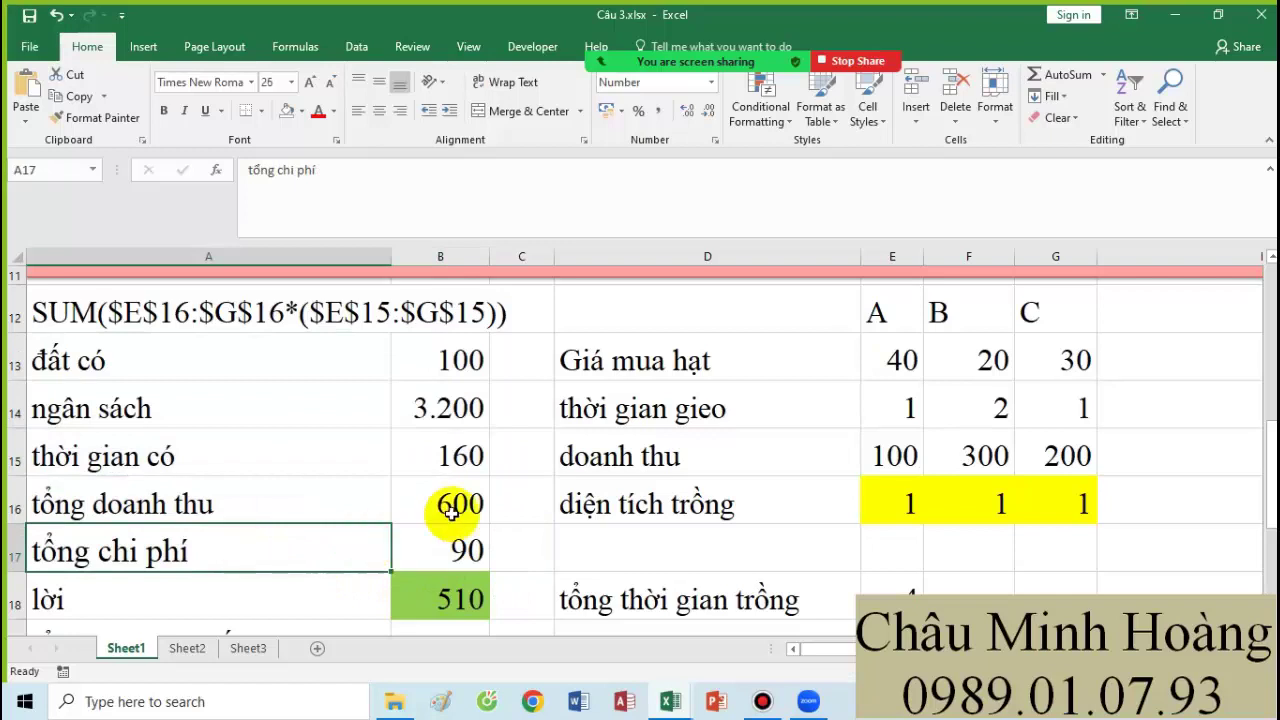
drag(872, 358, 1068, 340)
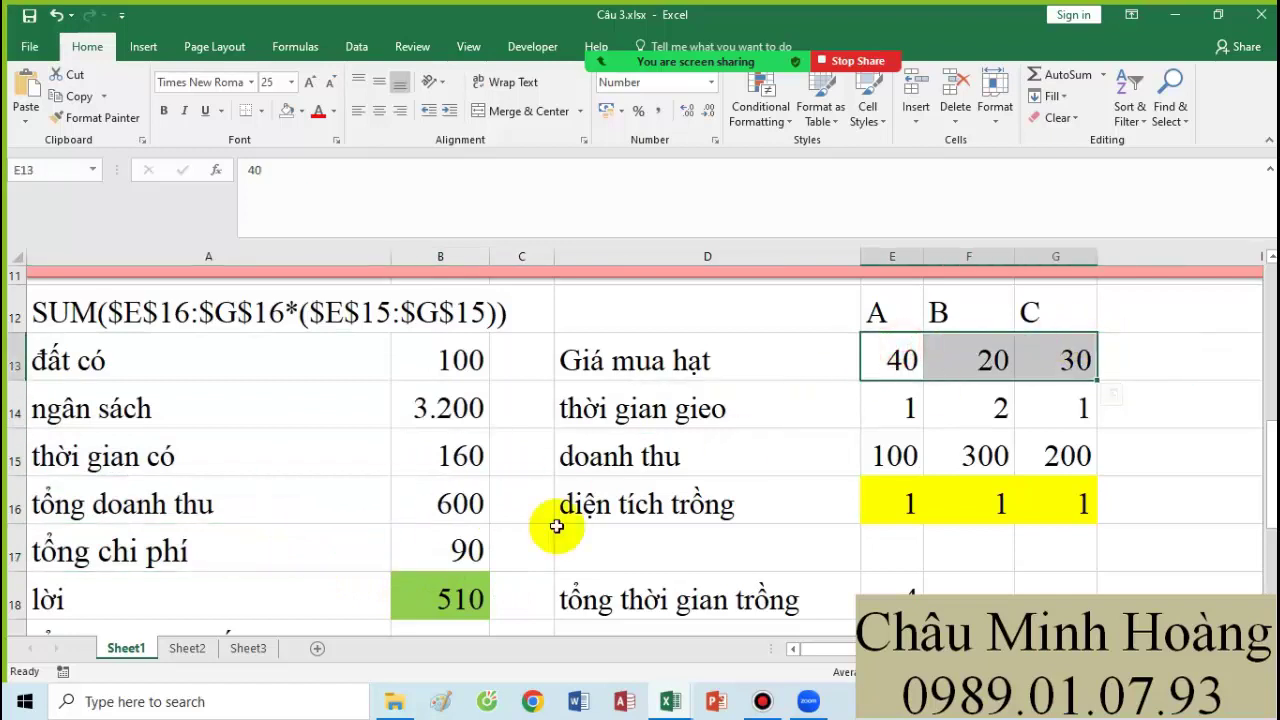
click(443, 540)
drag(915, 405, 1063, 411)
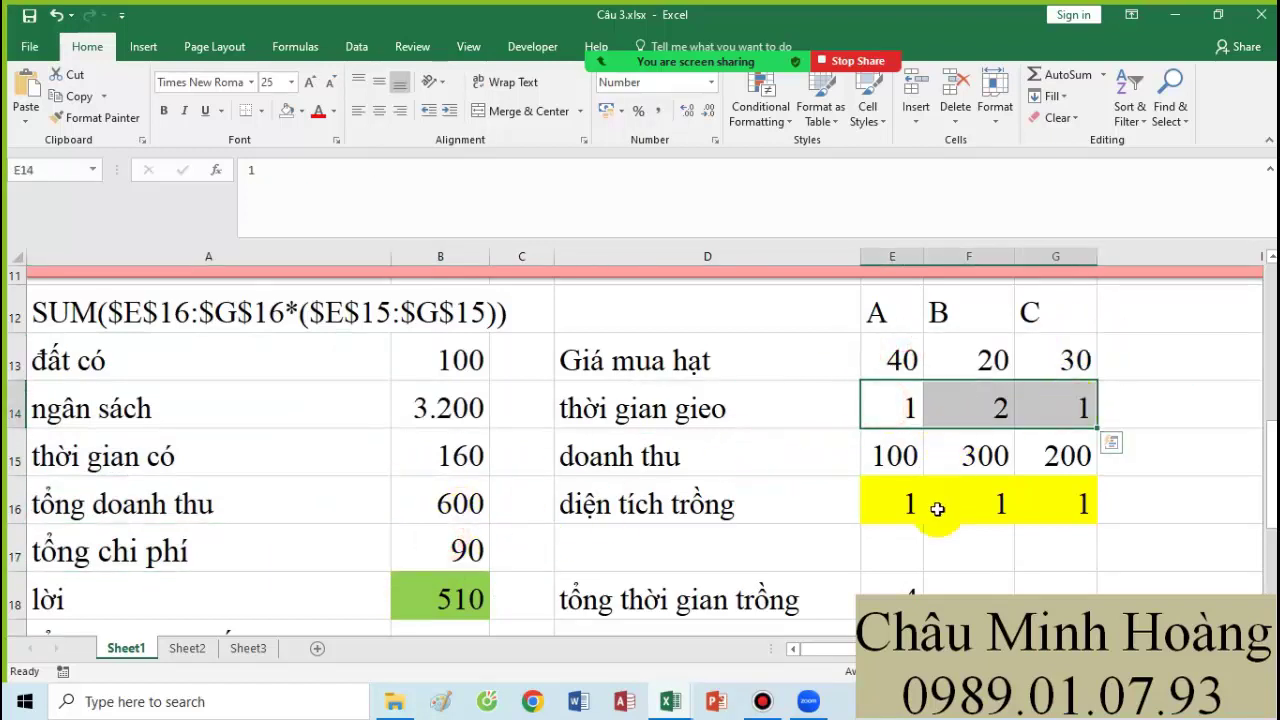
click(885, 598)
drag(600, 456, 1065, 457)
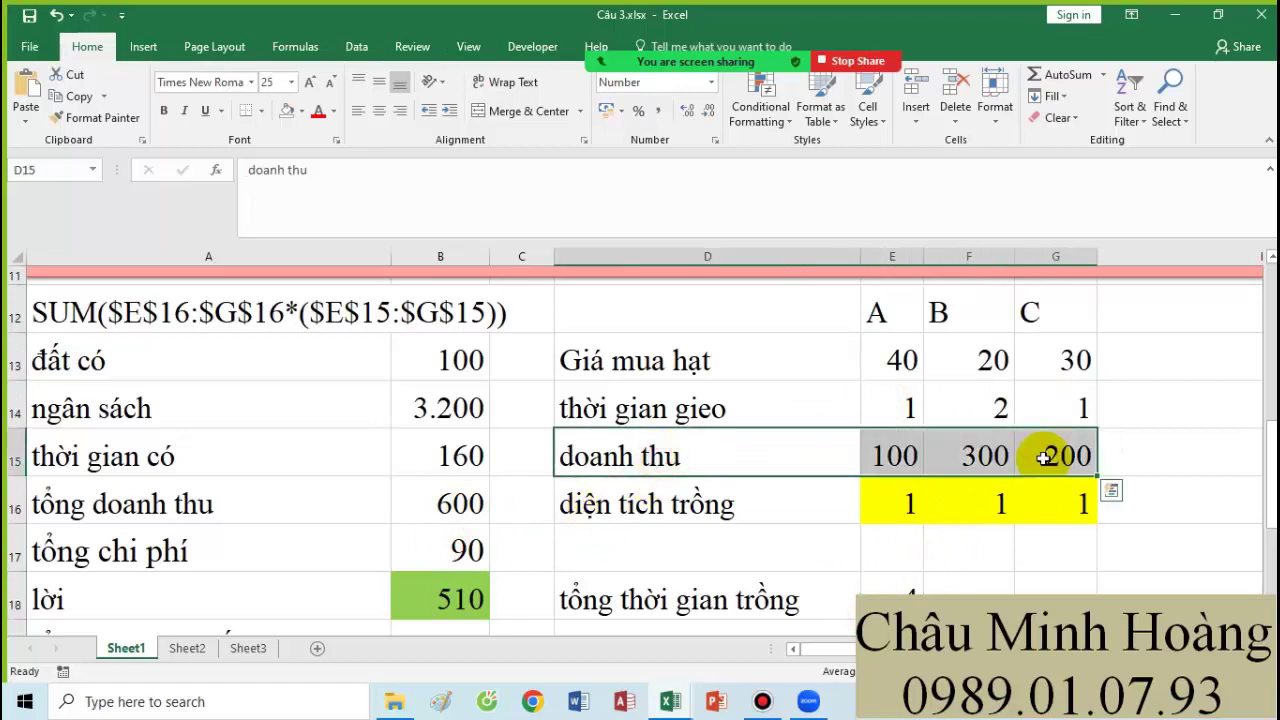
scroll(503, 511, down, 1)
scroll(503, 511, down, 2)
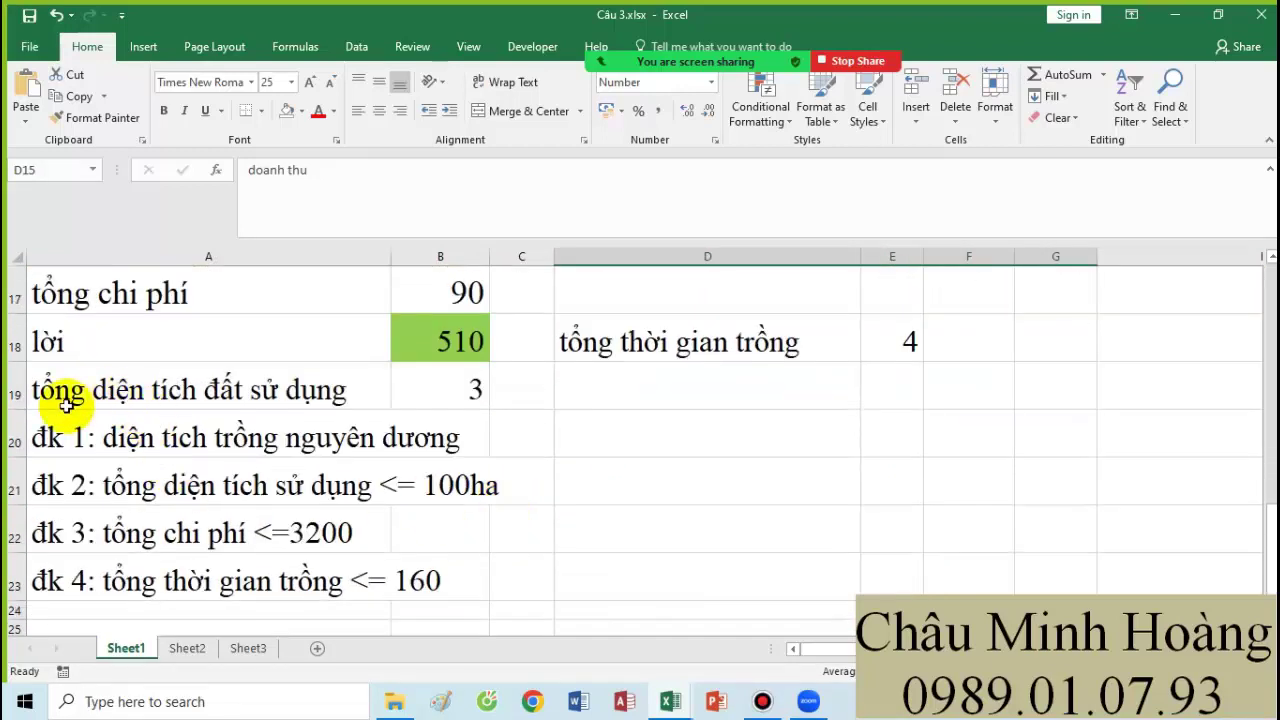
drag(50, 432, 508, 598)
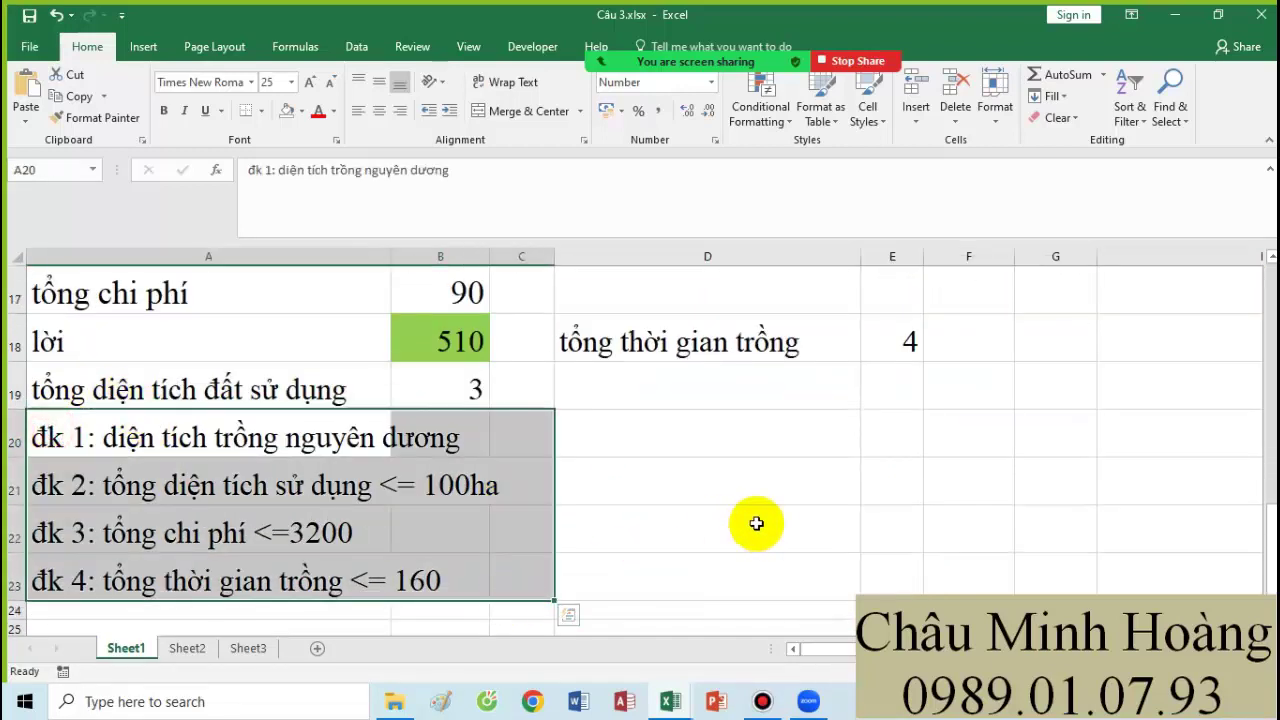
Open Solver and reset all its previous options and cell selections.
scroll(757, 517, up, 2)
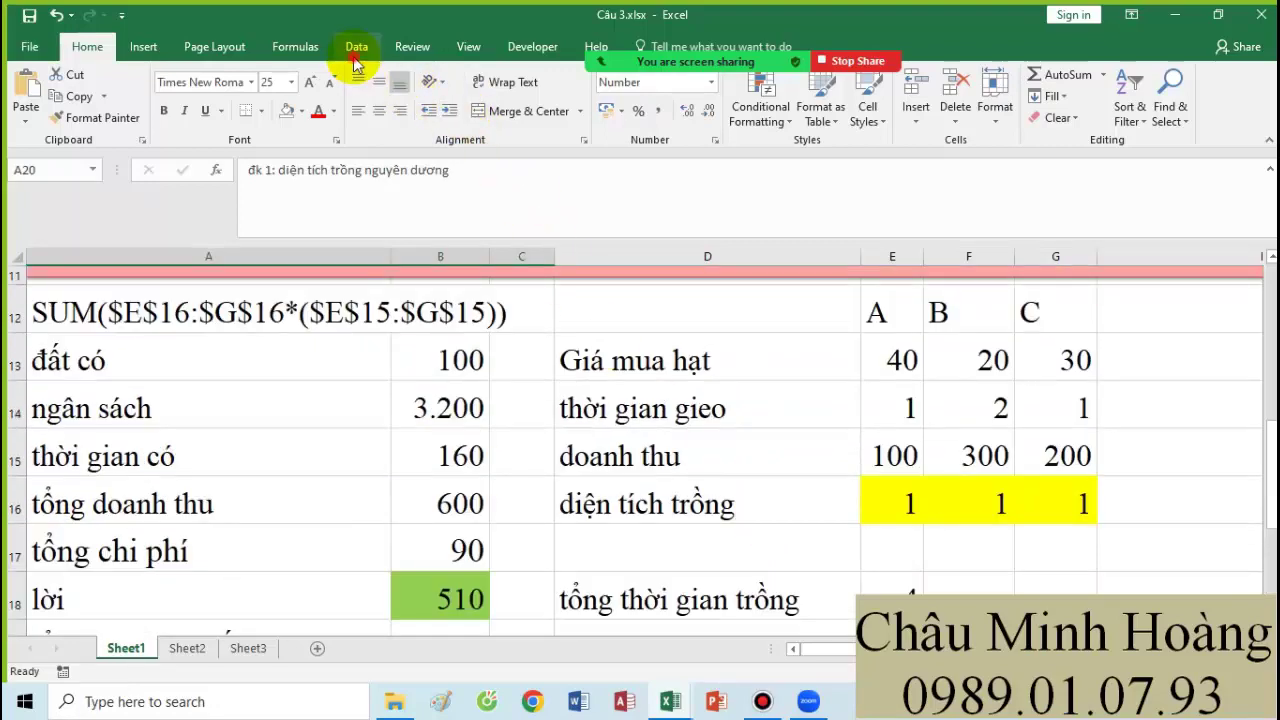
click(354, 58)
click(1106, 108)
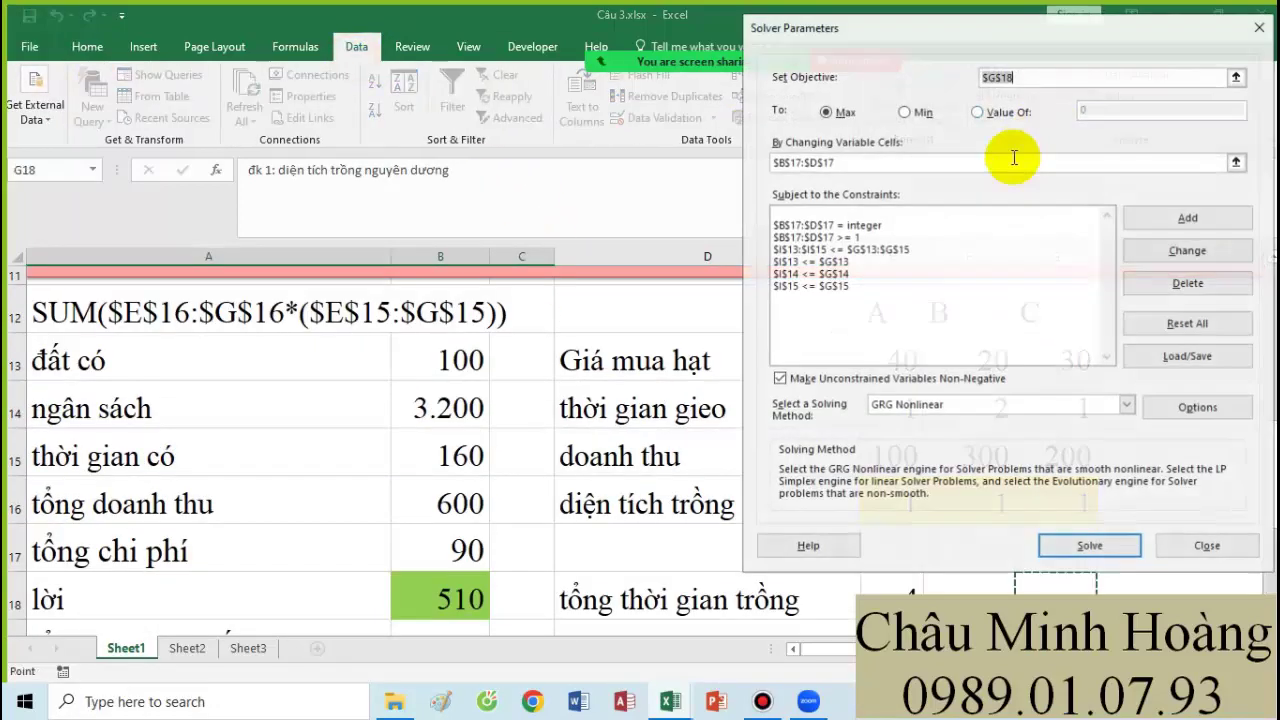
click(1188, 323)
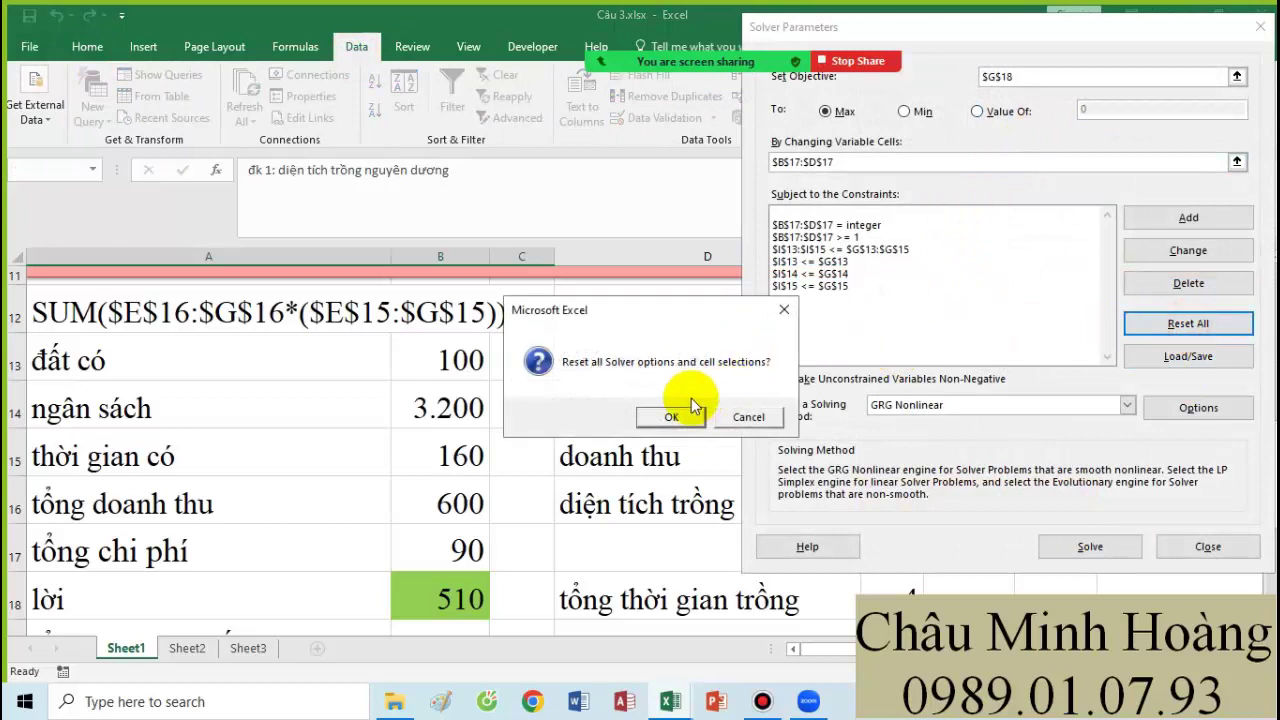
click(688, 402)
Set the Solver objective to Max for the profit cell $B$18, with the planting areas $E$16:$G$16 as variable cells.
click(999, 80)
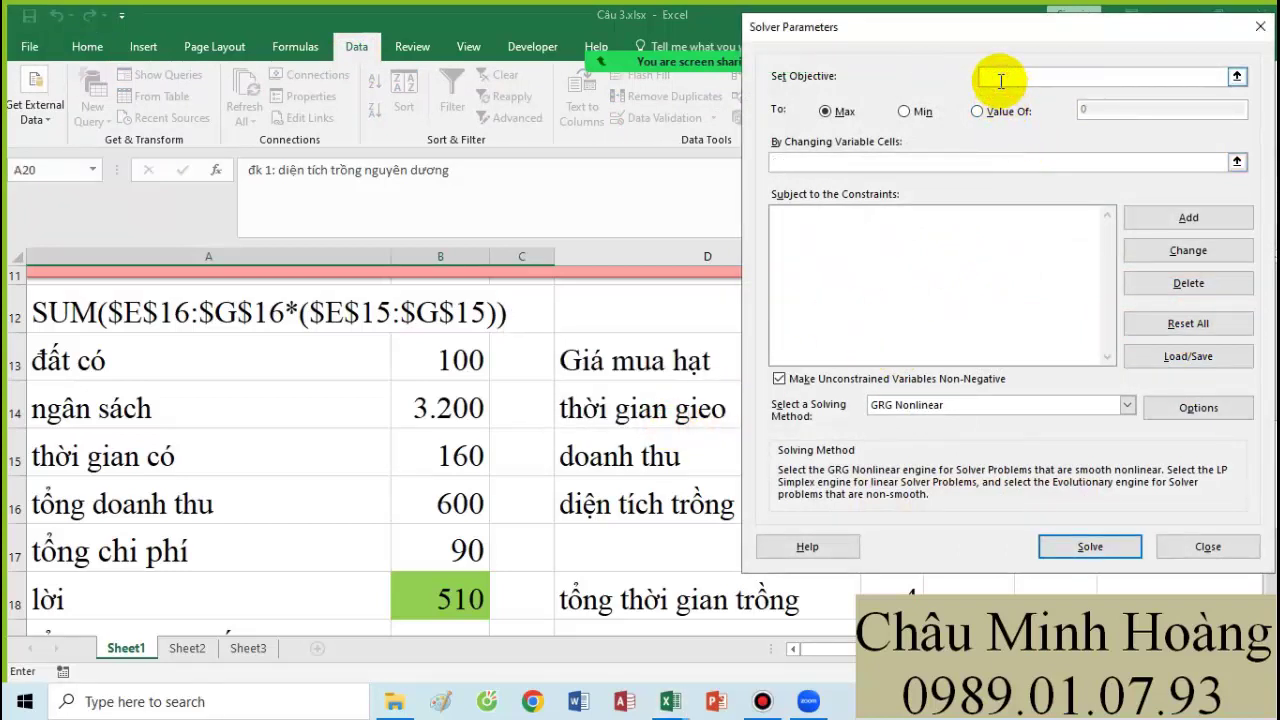
click(478, 598)
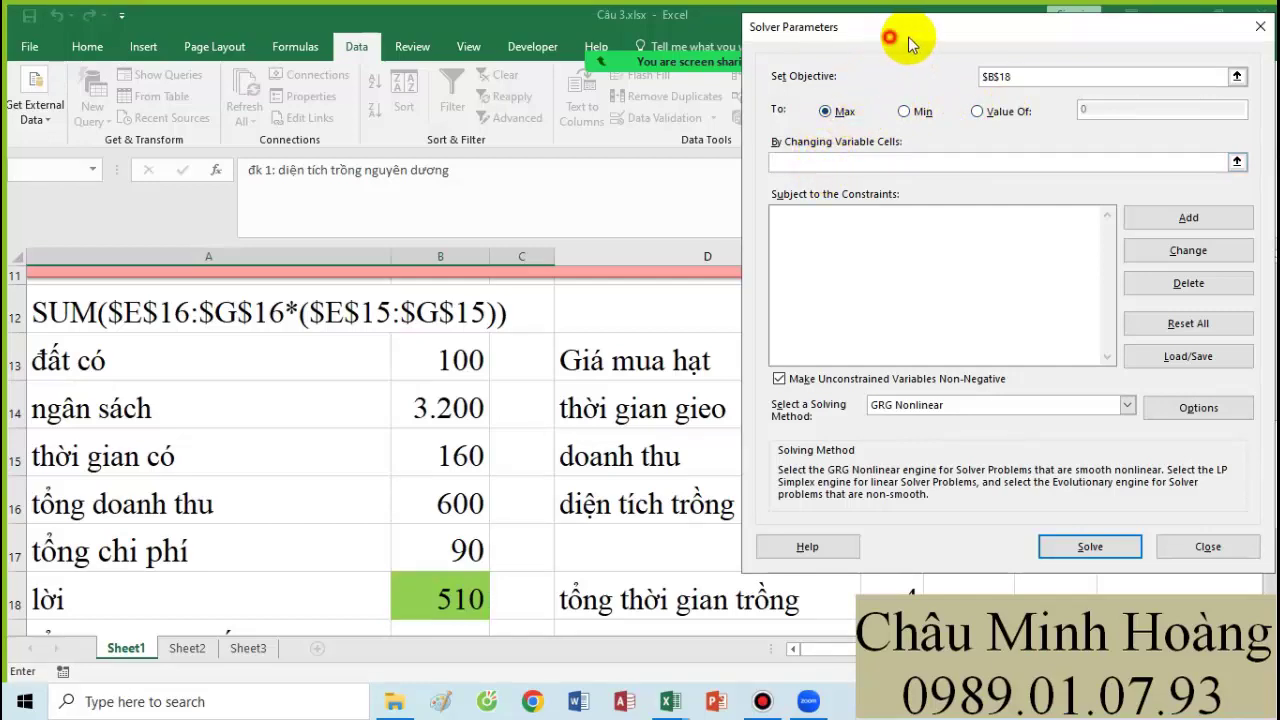
scroll(768, 275, down, 2)
drag(909, 34, 336, 61)
scroll(640, 300, up, 1)
drag(913, 390, 1054, 383)
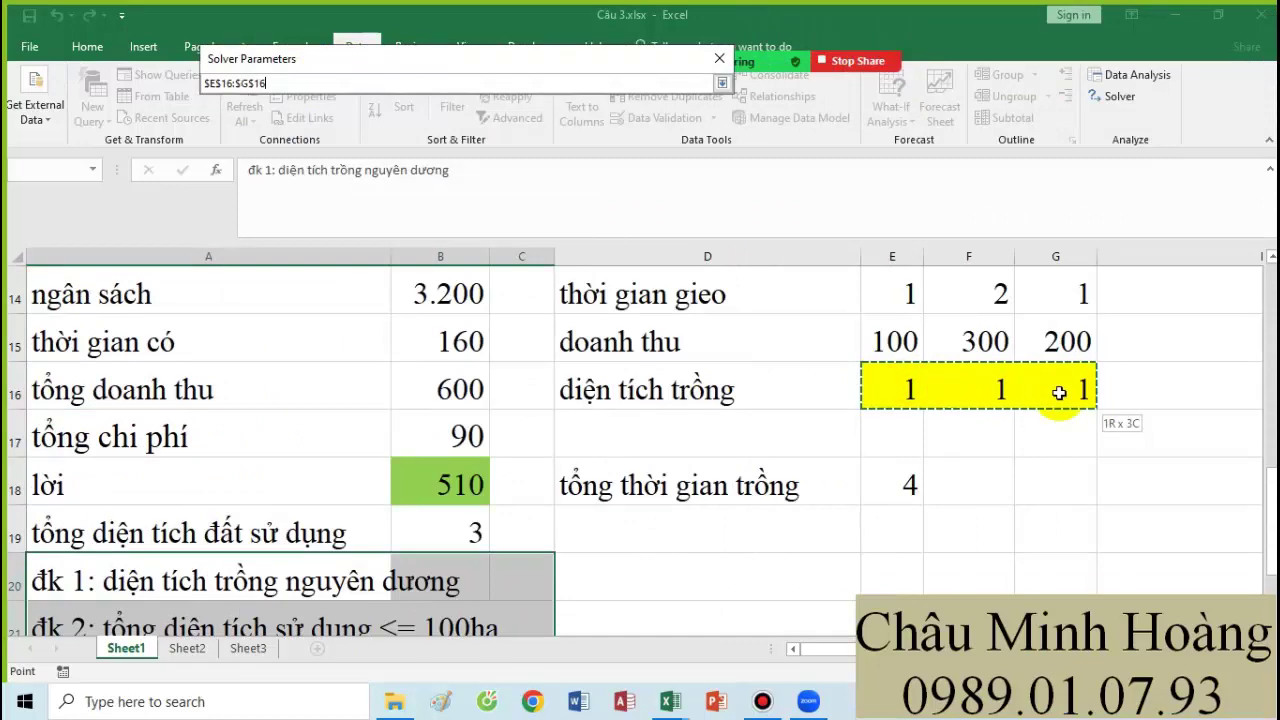
drag(905, 390, 1042, 391)
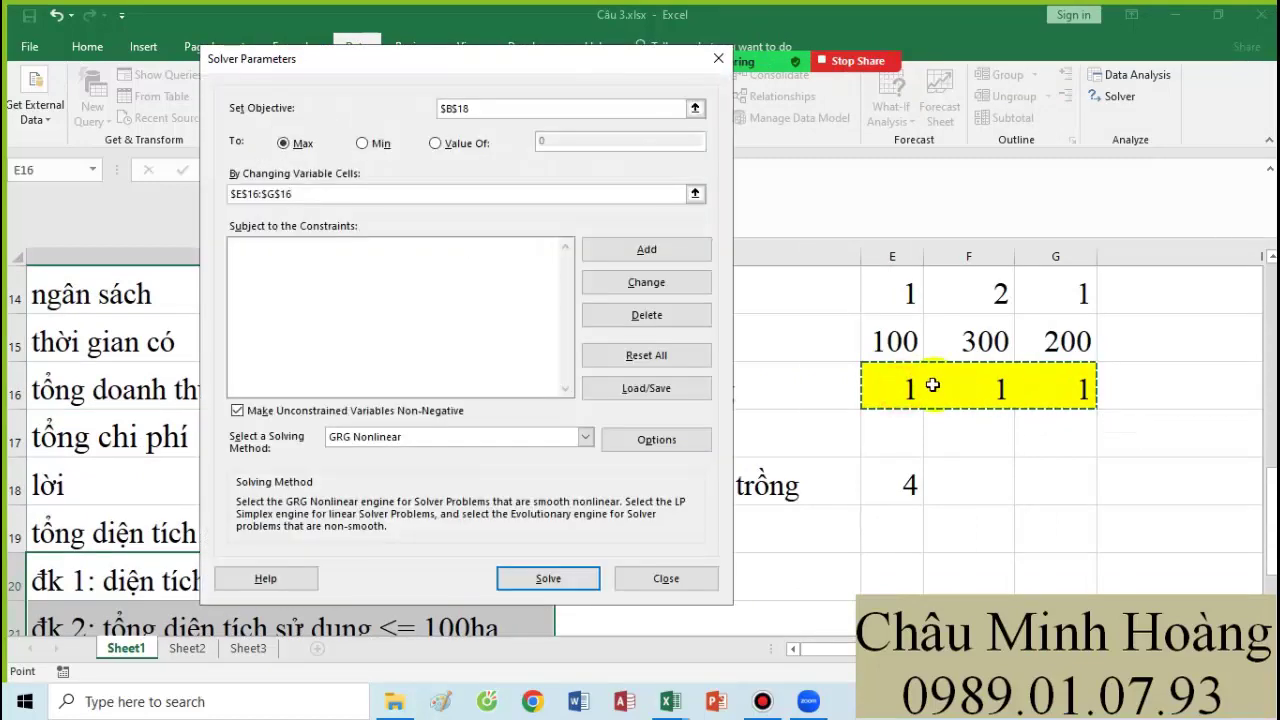
Add a Solver constraint requiring the planting areas $E$16:$G$16 to be integer.
click(640, 251)
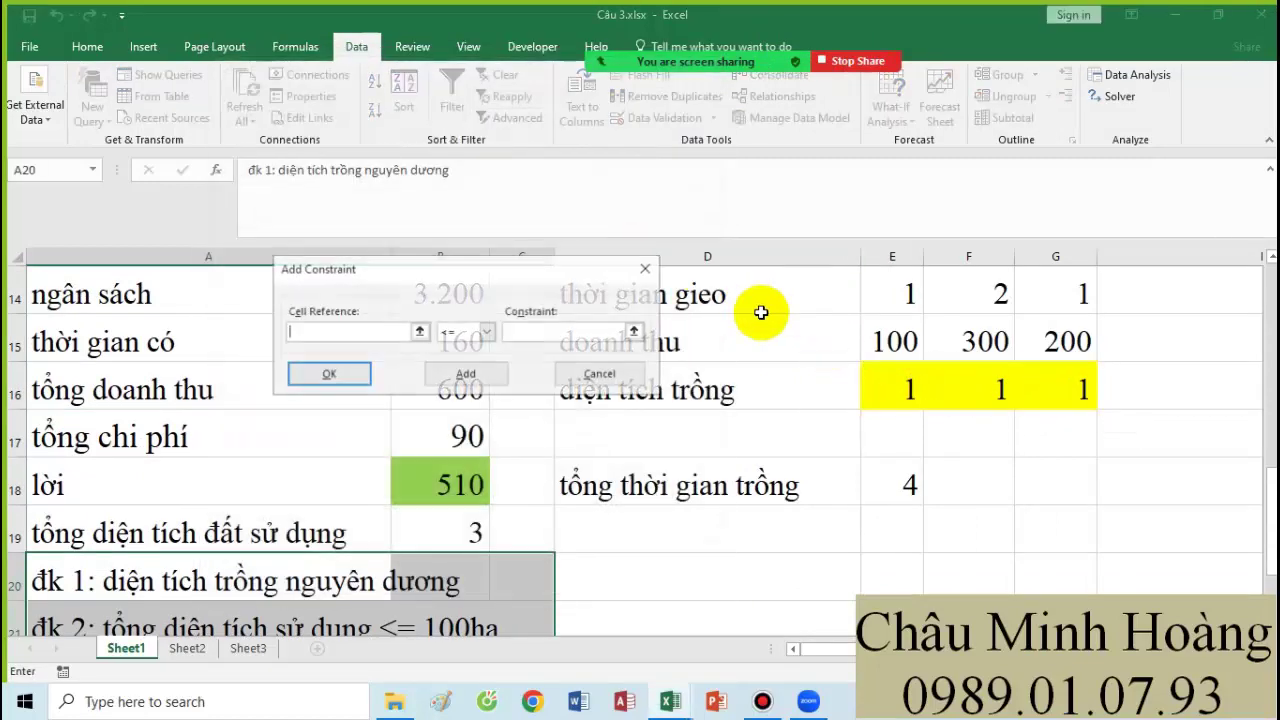
drag(893, 381, 1063, 380)
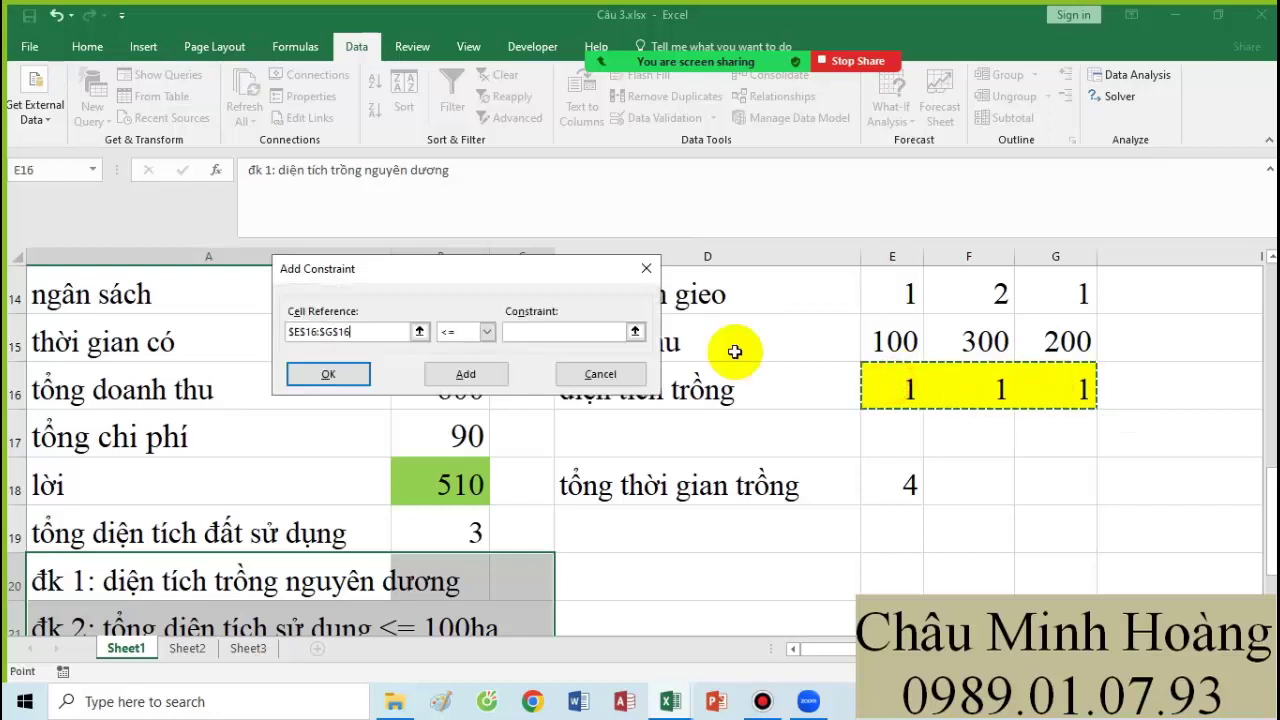
click(474, 330)
click(464, 385)
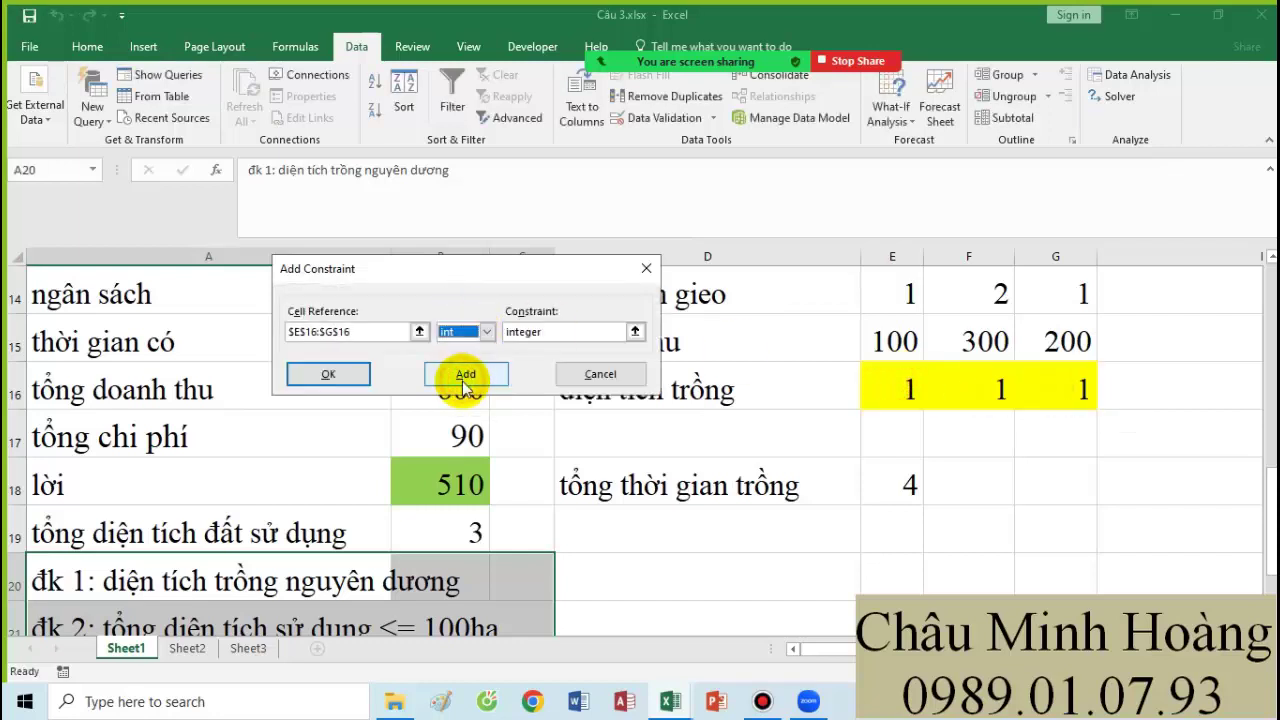
click(465, 385)
Add a >= constraint on $E$16:$G$16 so that the planting areas are positive.
drag(885, 386, 1060, 386)
click(463, 338)
click(468, 377)
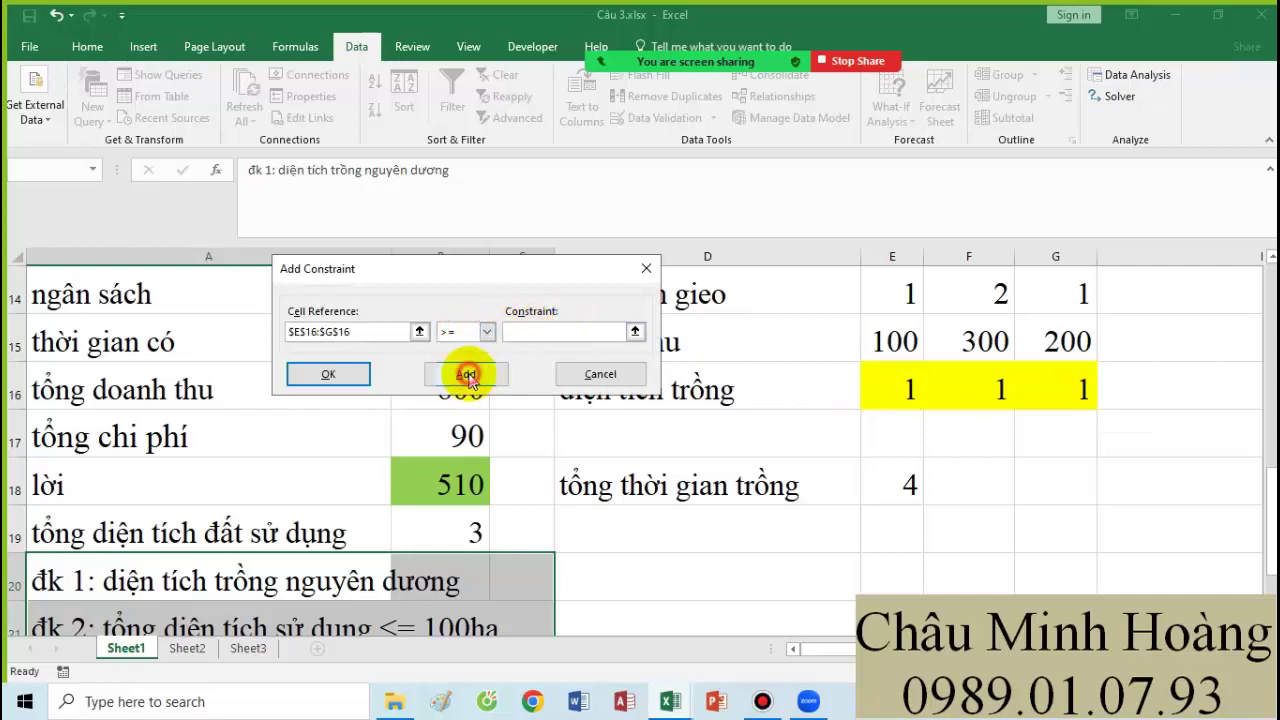
click(466, 376)
click(466, 386)
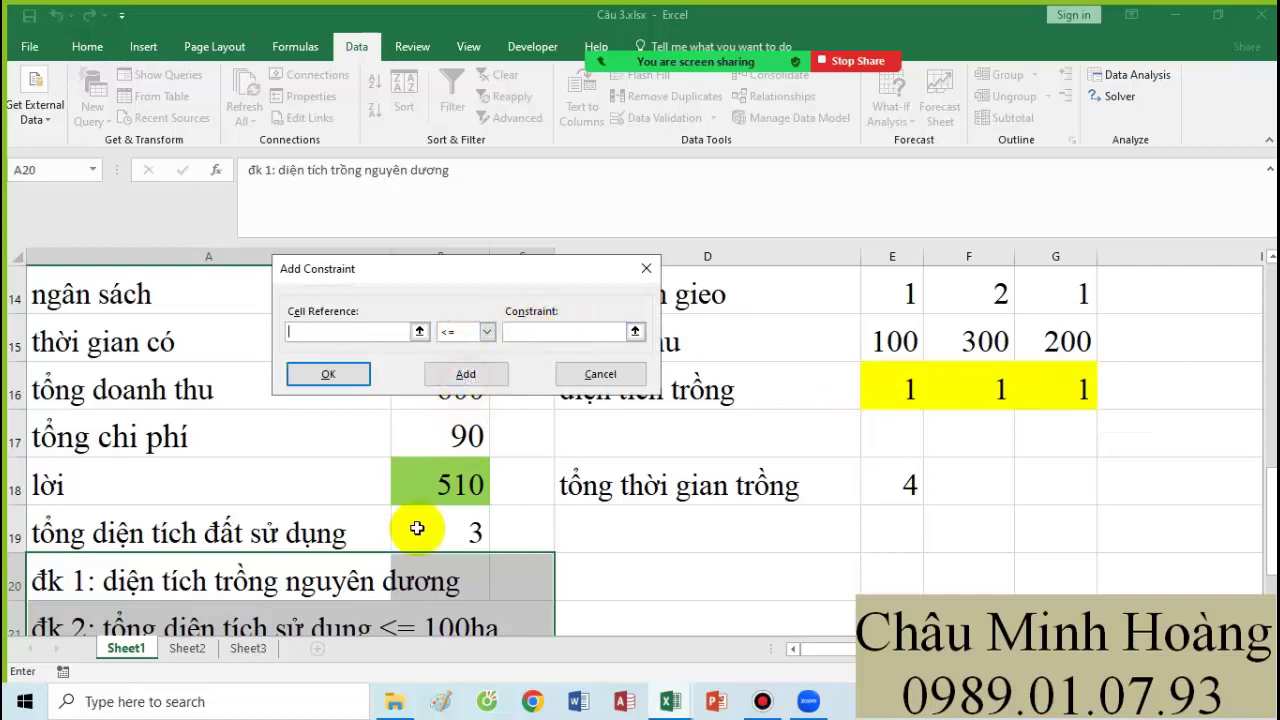
Add the constraint from đk 2, limiting the total land used in $B$19 with <= to the available land.
scroll(266, 523, down, 2)
scroll(177, 509, up, 1)
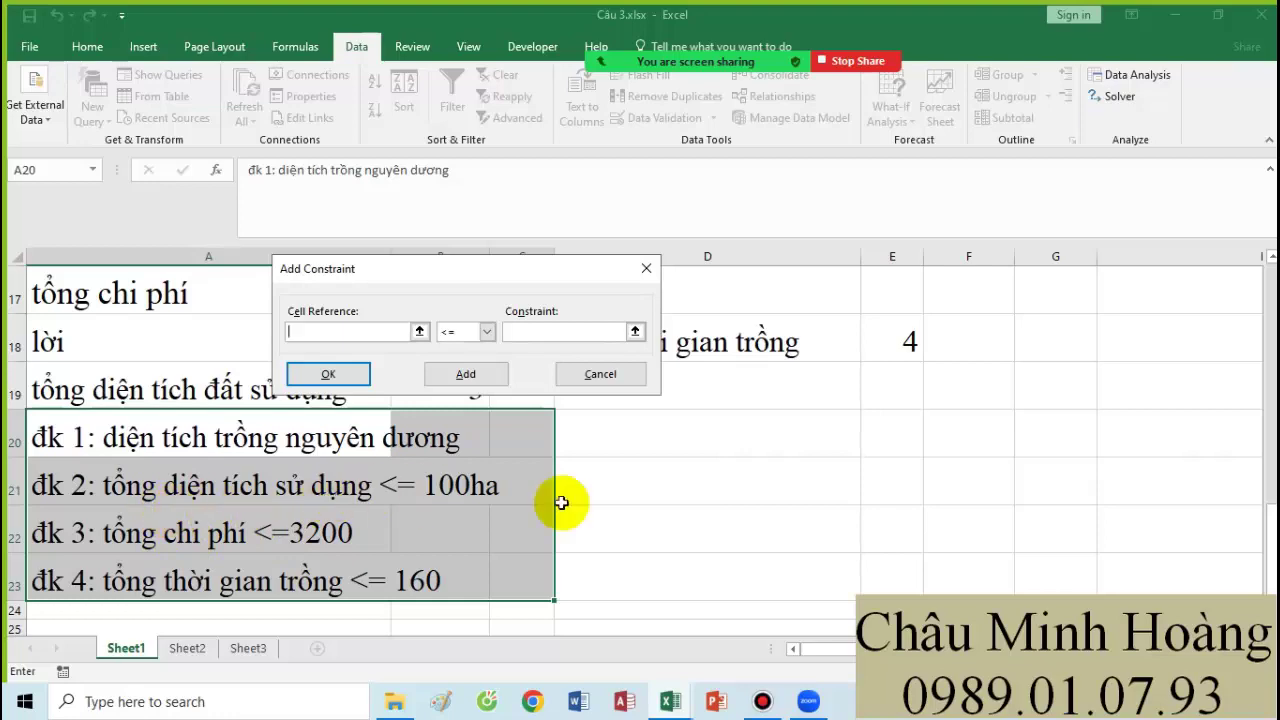
scroll(600, 502, up, 2)
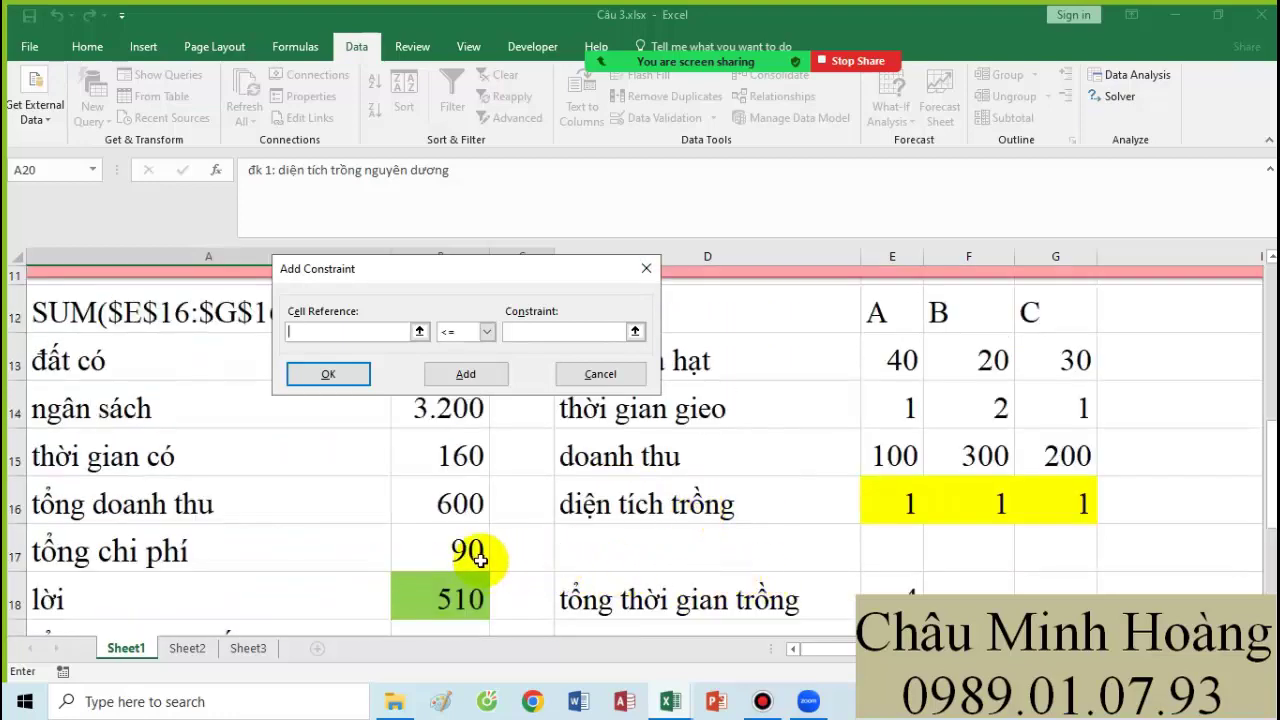
scroll(486, 560, down, 1)
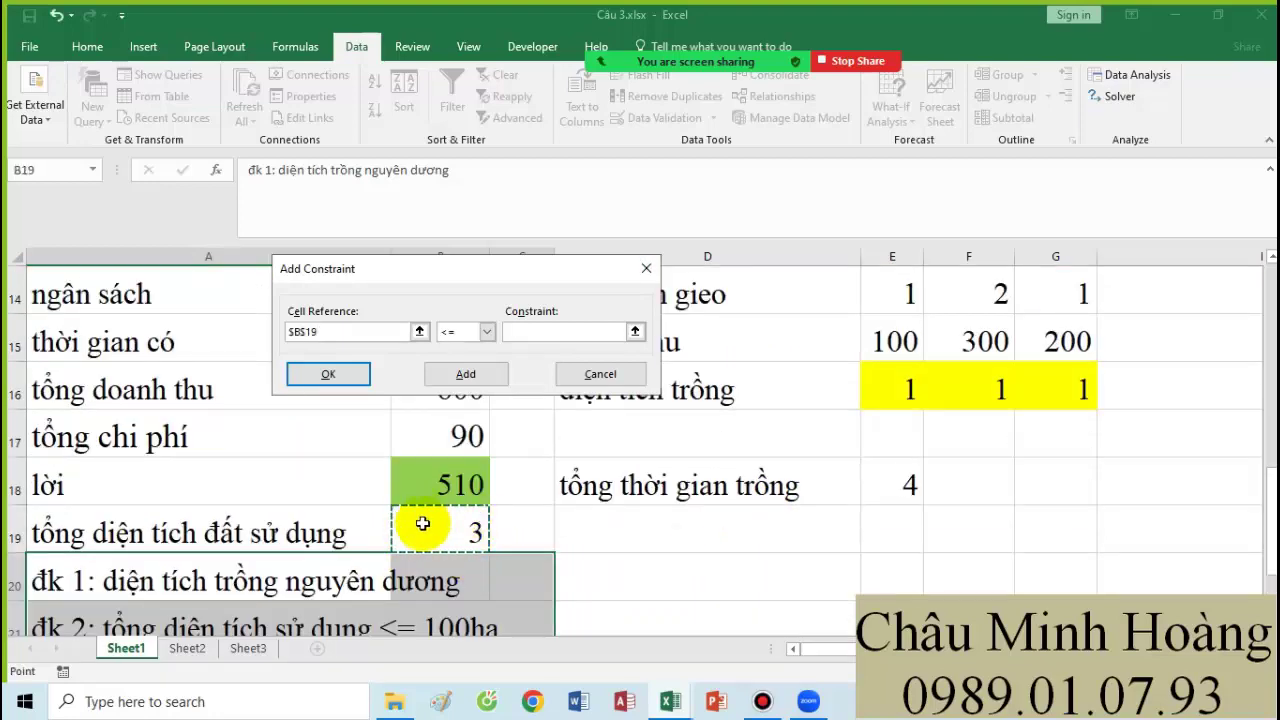
click(531, 333)
scroll(550, 402, up, 2)
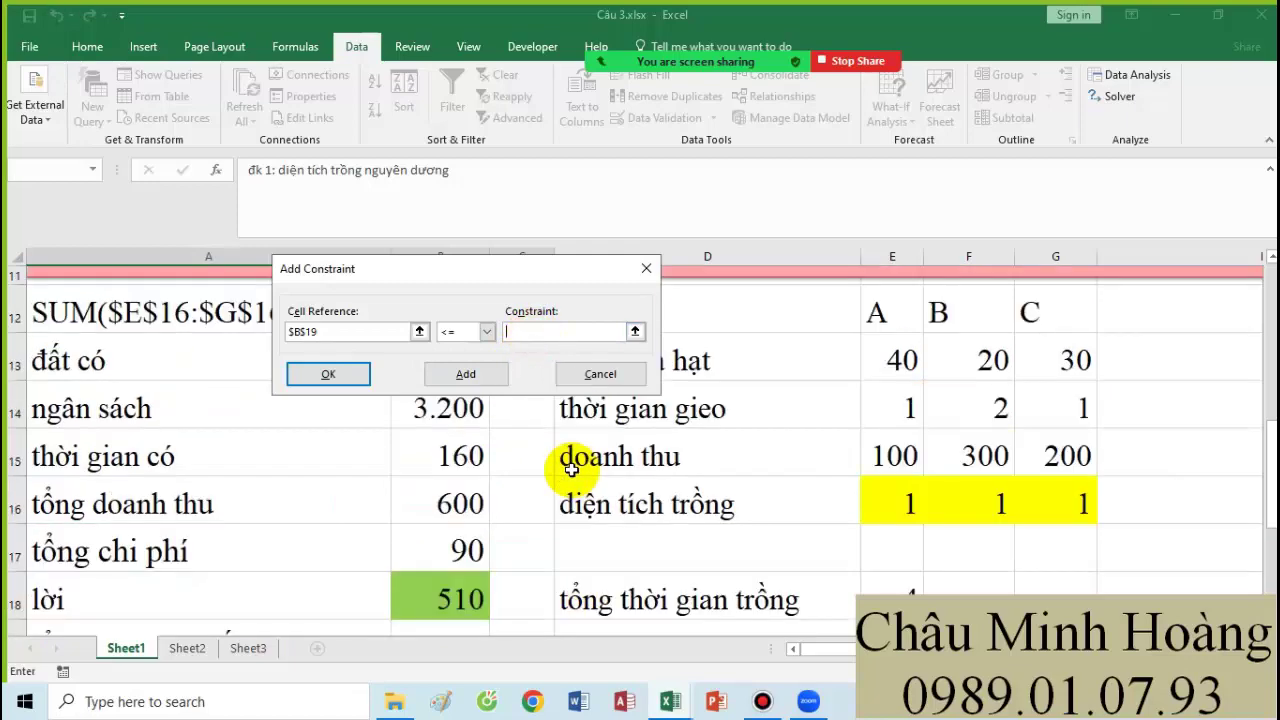
click(468, 374)
Add the constraint from đk 3, limiting the total cost to the budget with $B$17 <= $B$14.
scroll(509, 466, down, 3)
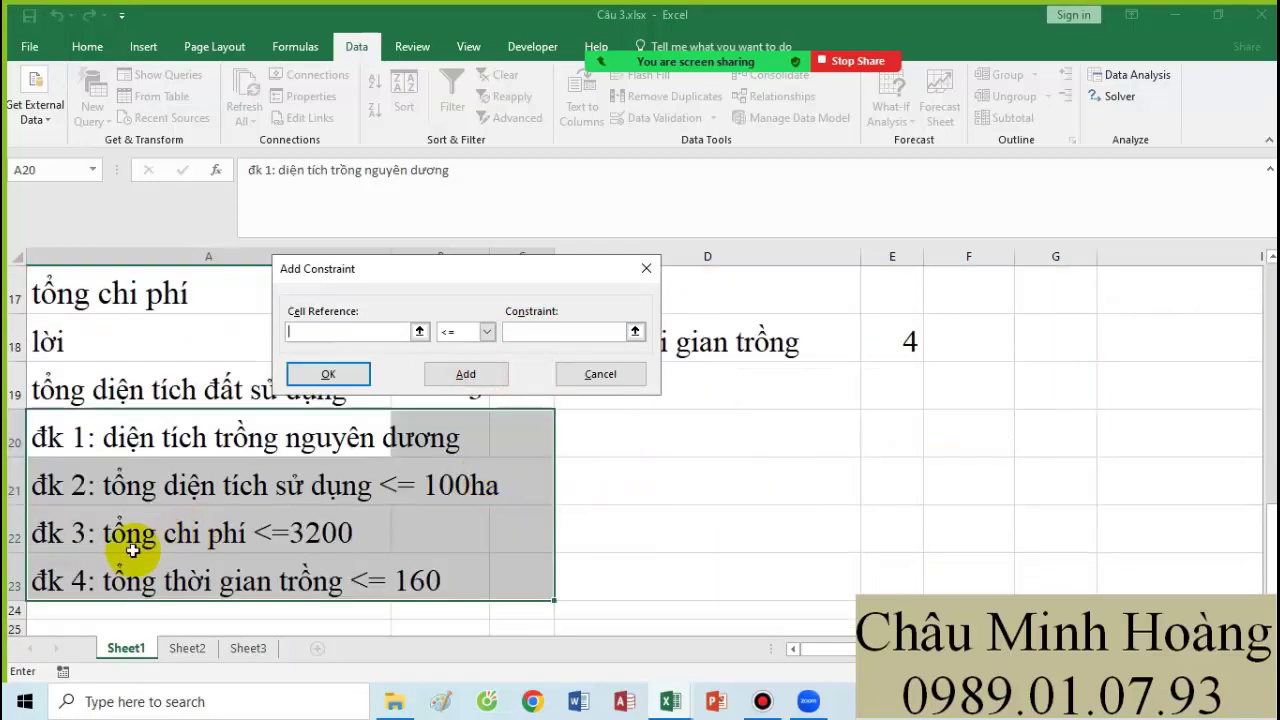
scroll(527, 535, up, 2)
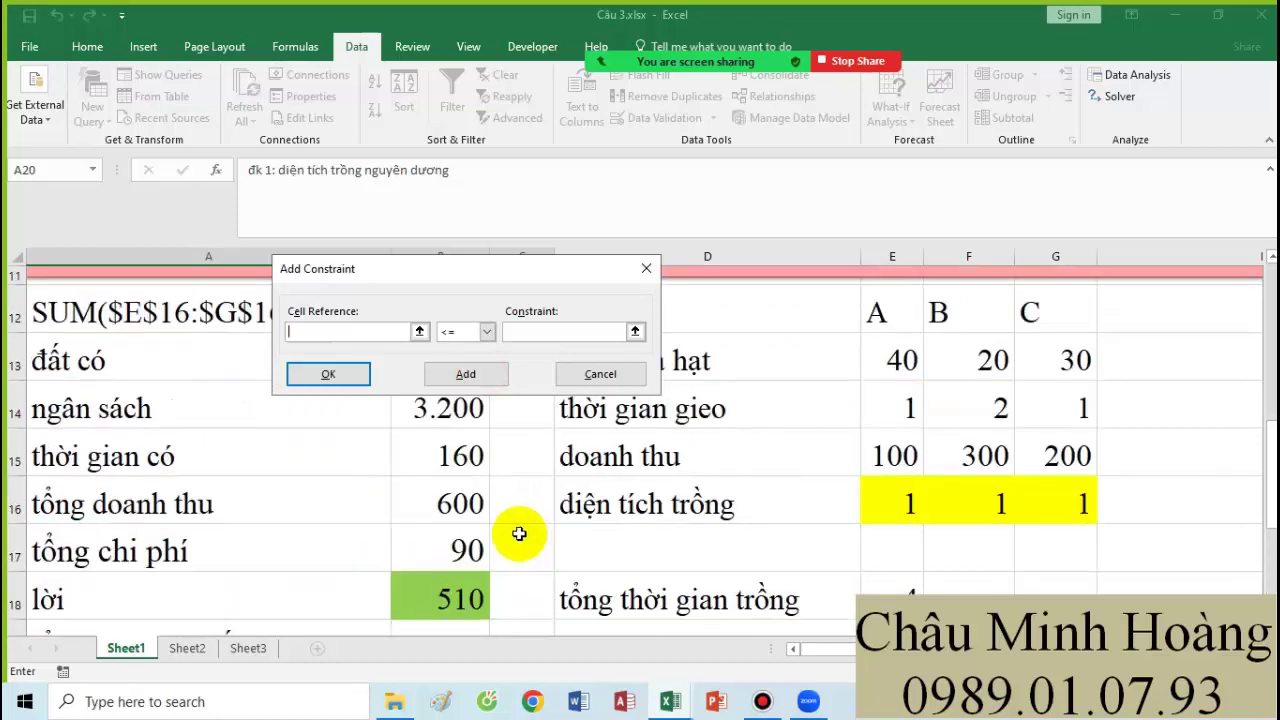
click(439, 558)
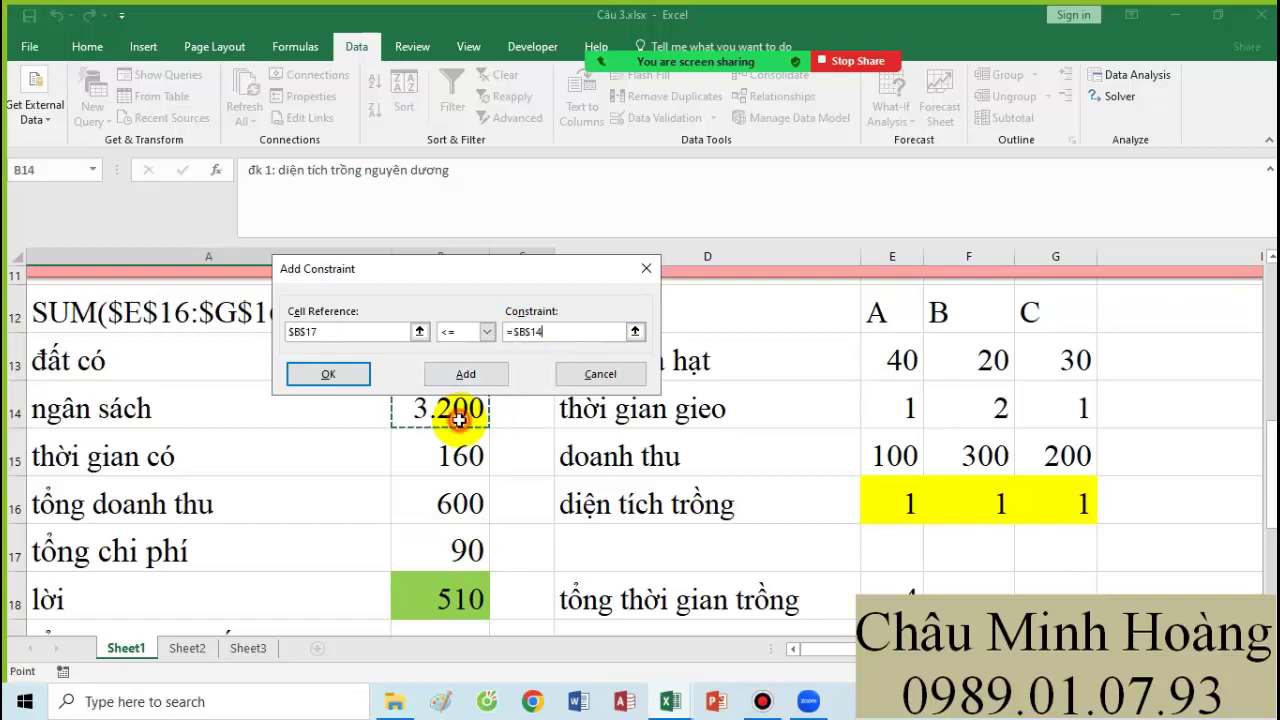
click(466, 374)
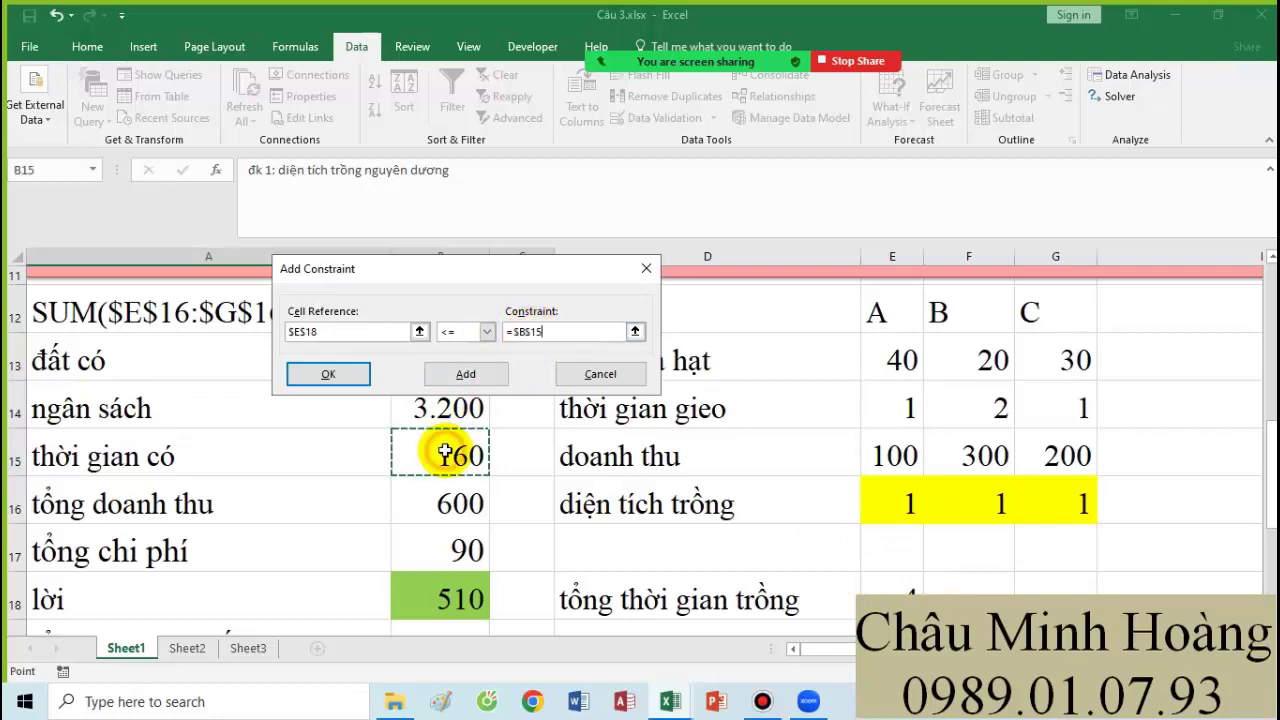
Add the constraint from đk 4, limiting the total planting time in $E$18 with <= to the available time in $B$15.
scroll(346, 531, down, 3)
scroll(346, 491, up, 2)
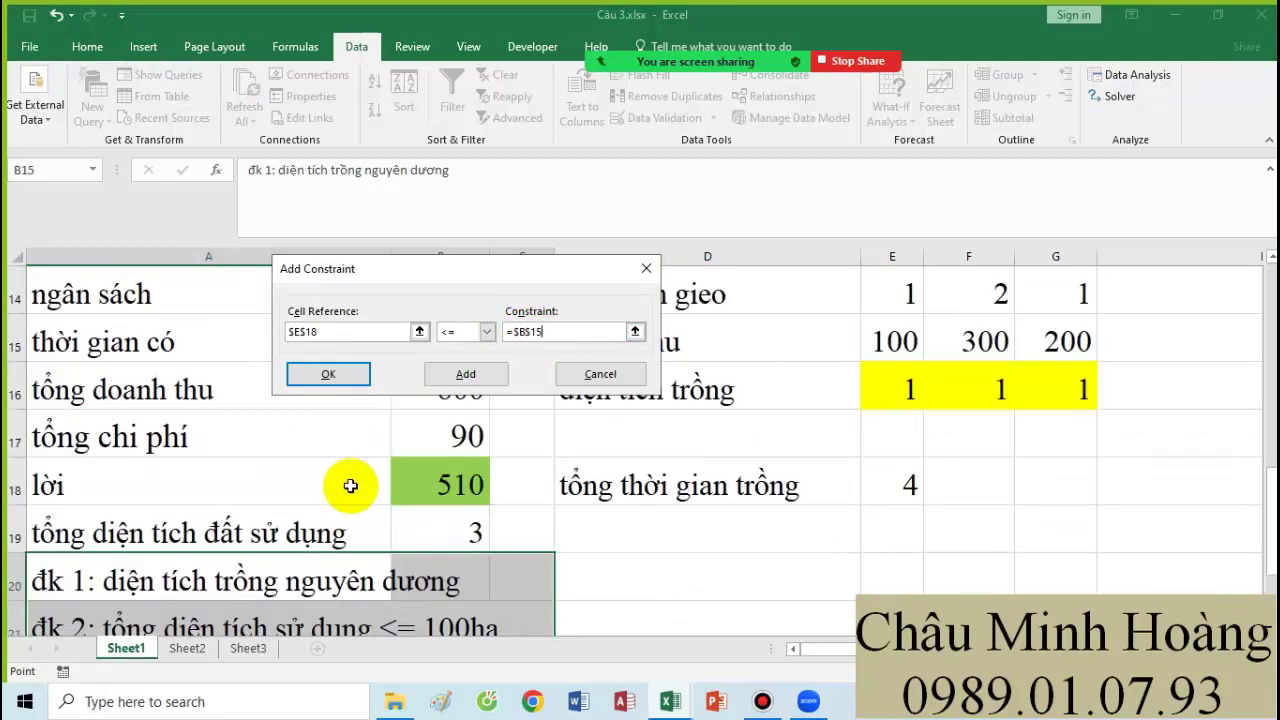
scroll(358, 500, down, 1)
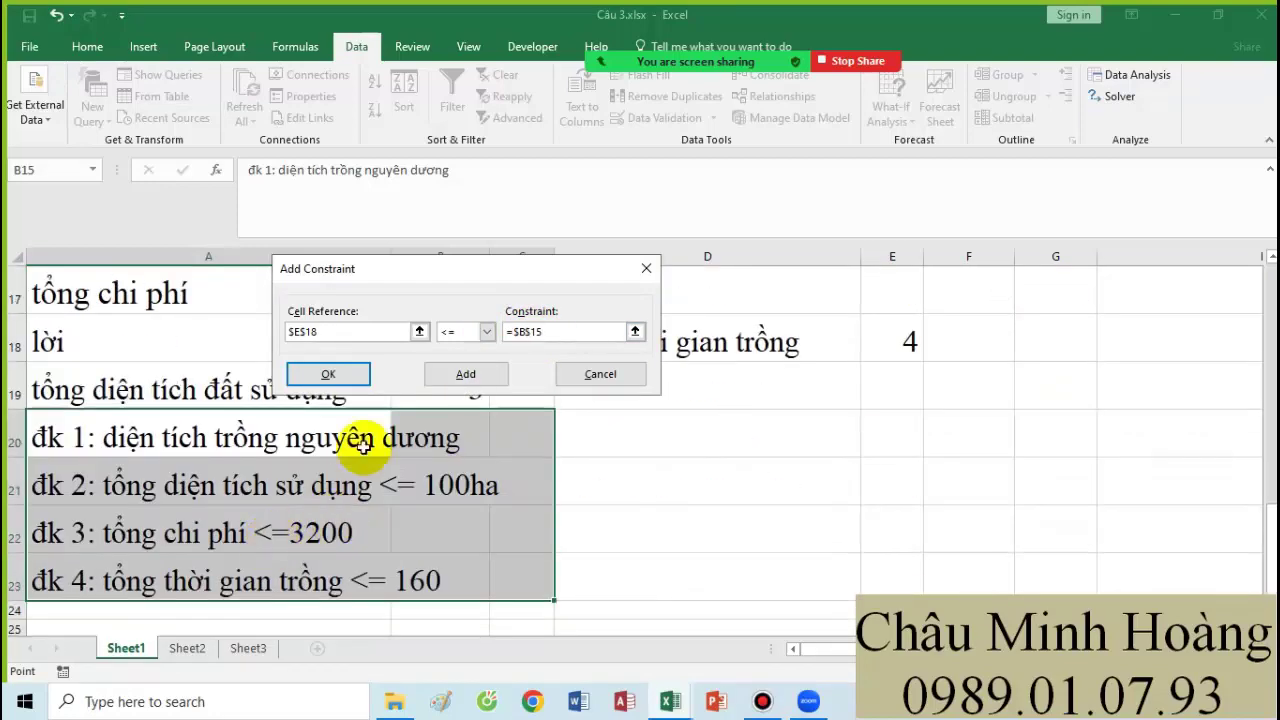
click(330, 375)
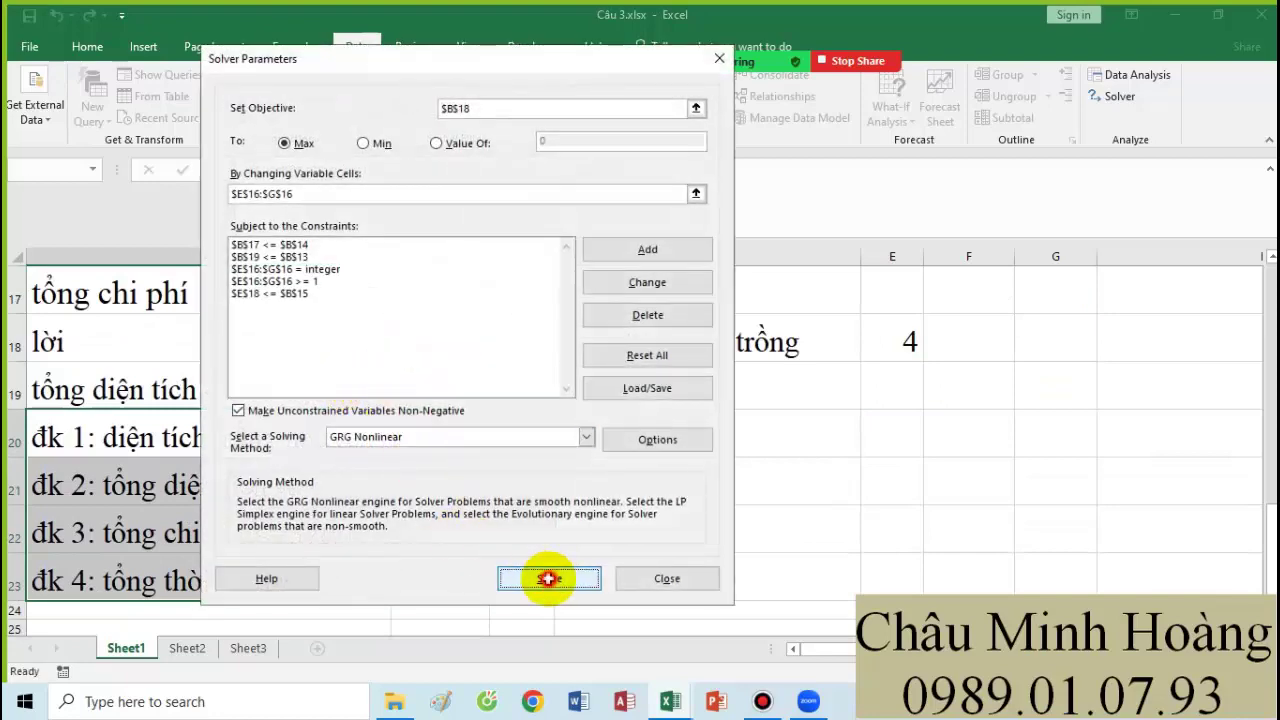
Solve the planting model with the GRG Nonlinear method and keep the Solver solution.
click(545, 574)
click(440, 388)
scroll(714, 463, up, 1)
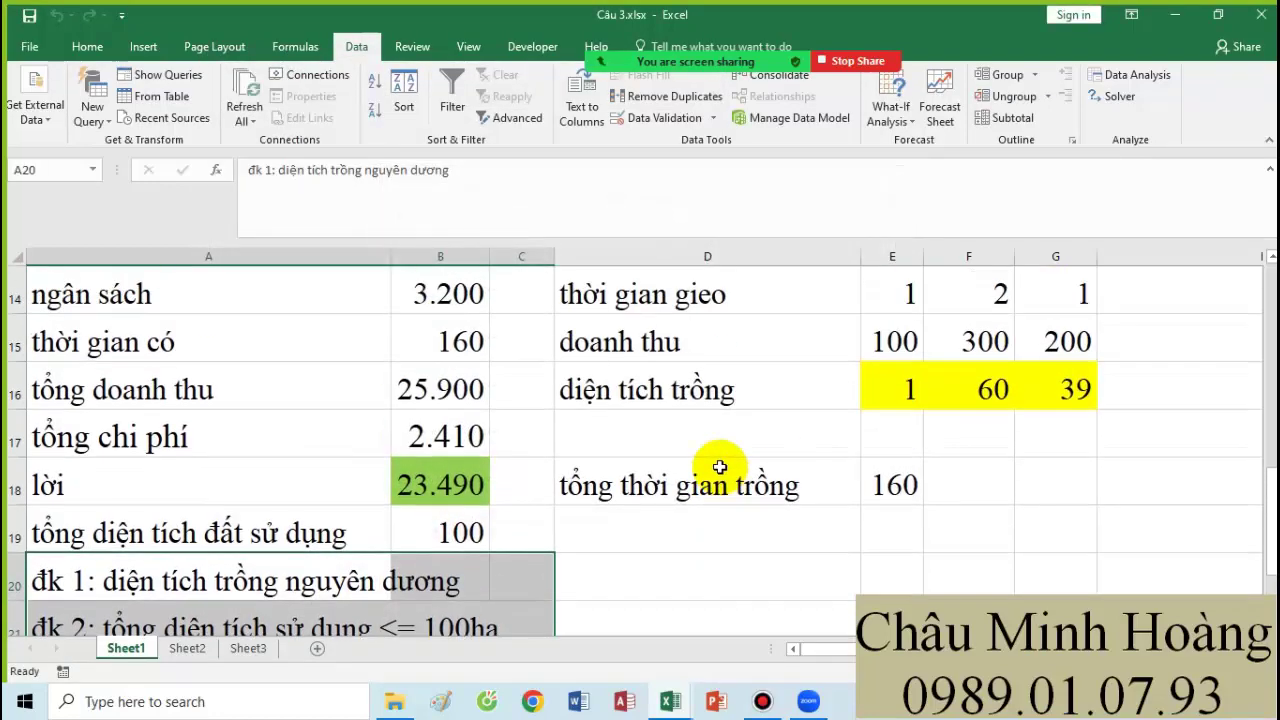
Examine the solved planting areas in E16:G16 and the profit in B18 against the conditions đk 1 to đk 4.
drag(922, 367, 1058, 381)
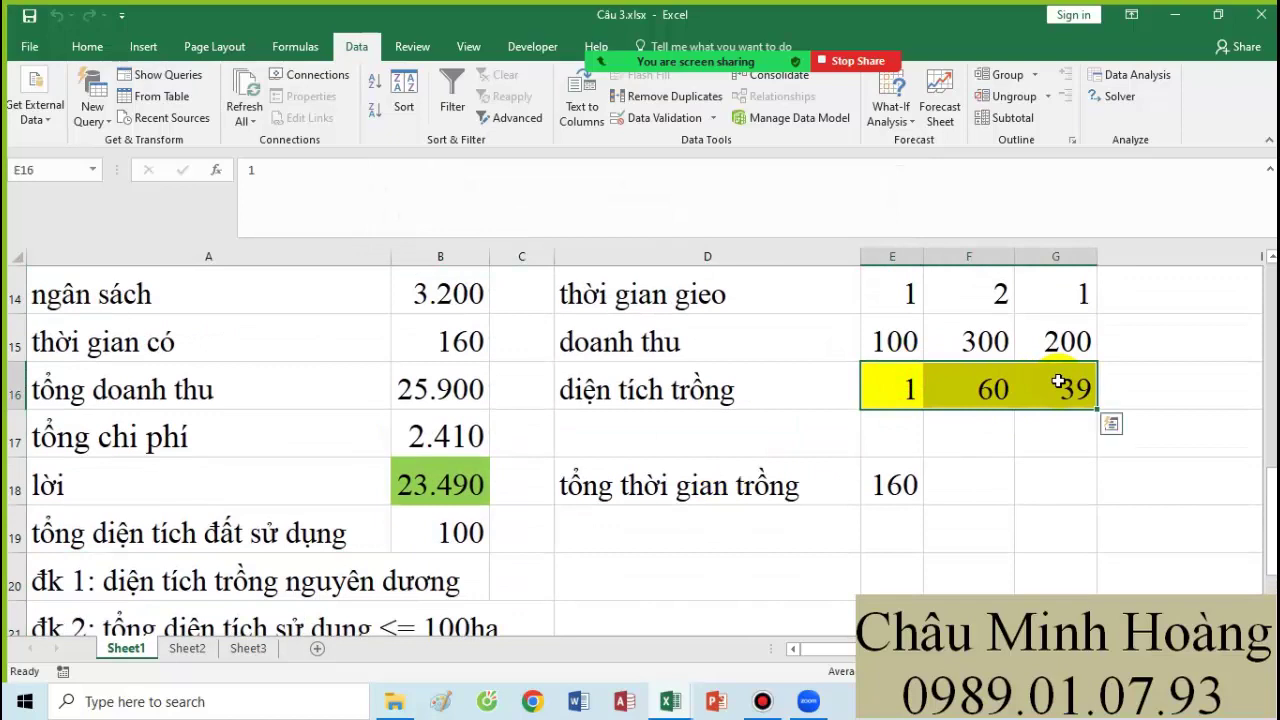
click(447, 492)
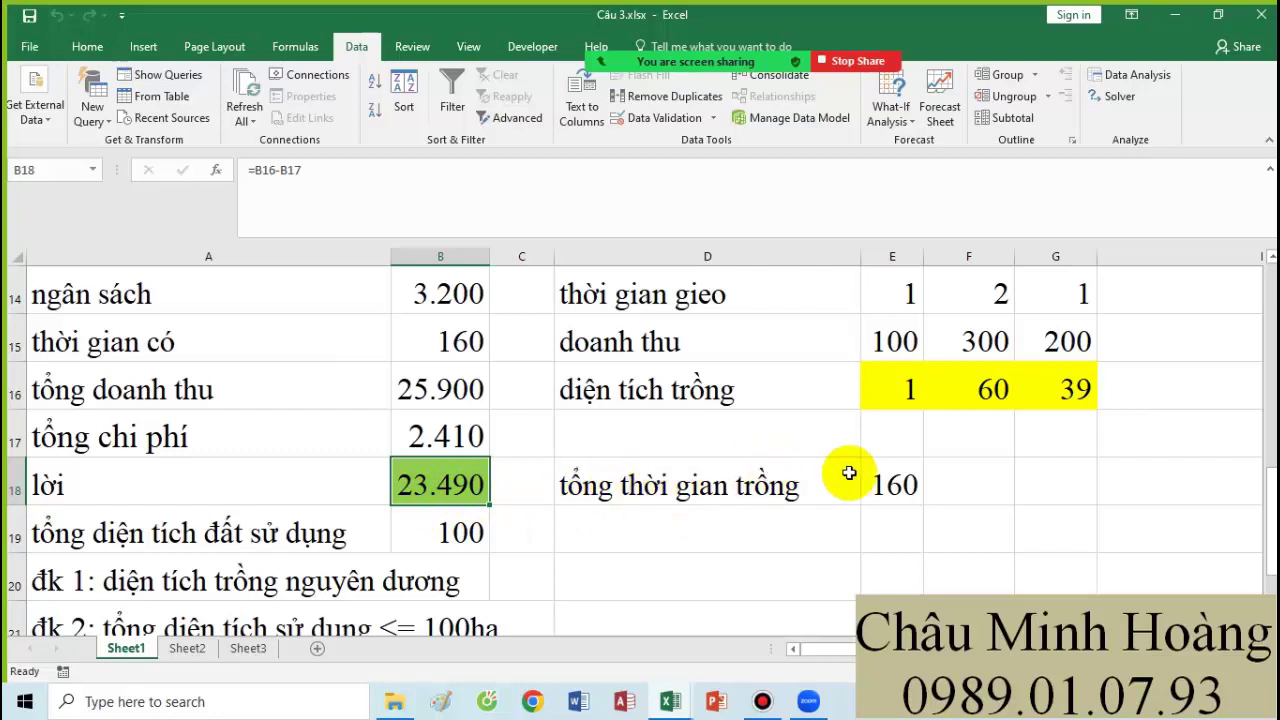
scroll(849, 473, up, 1)
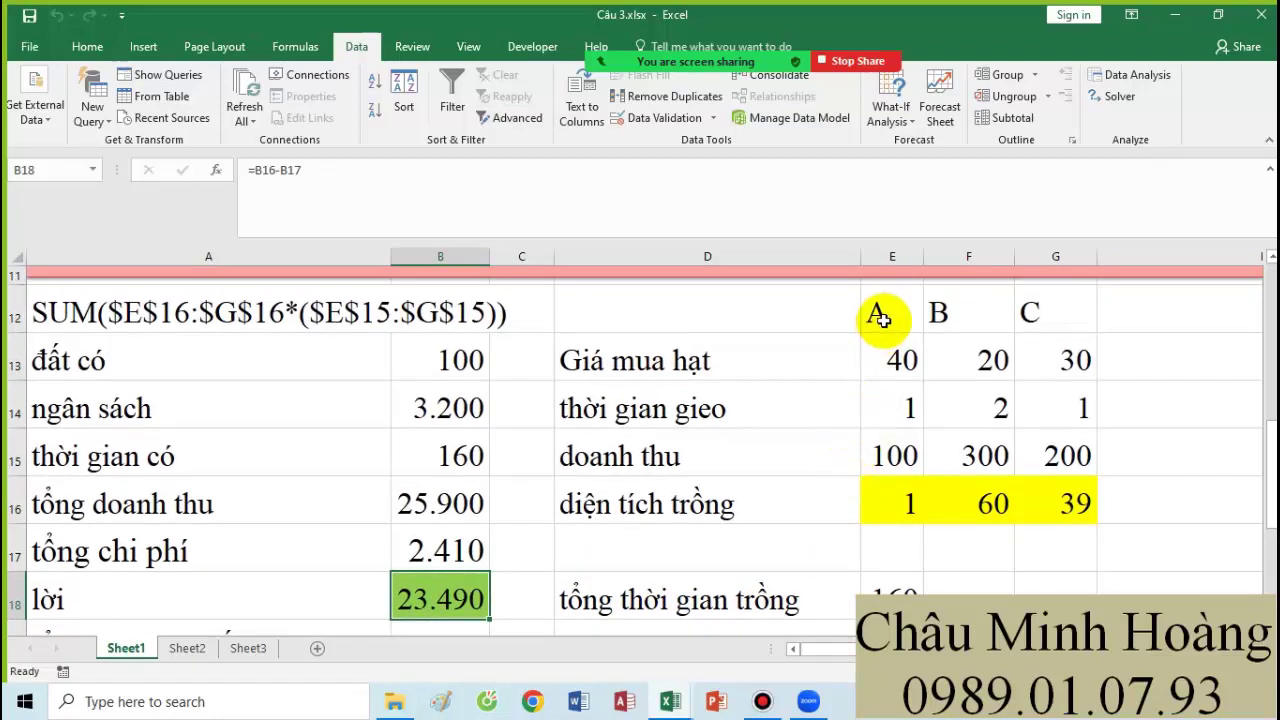
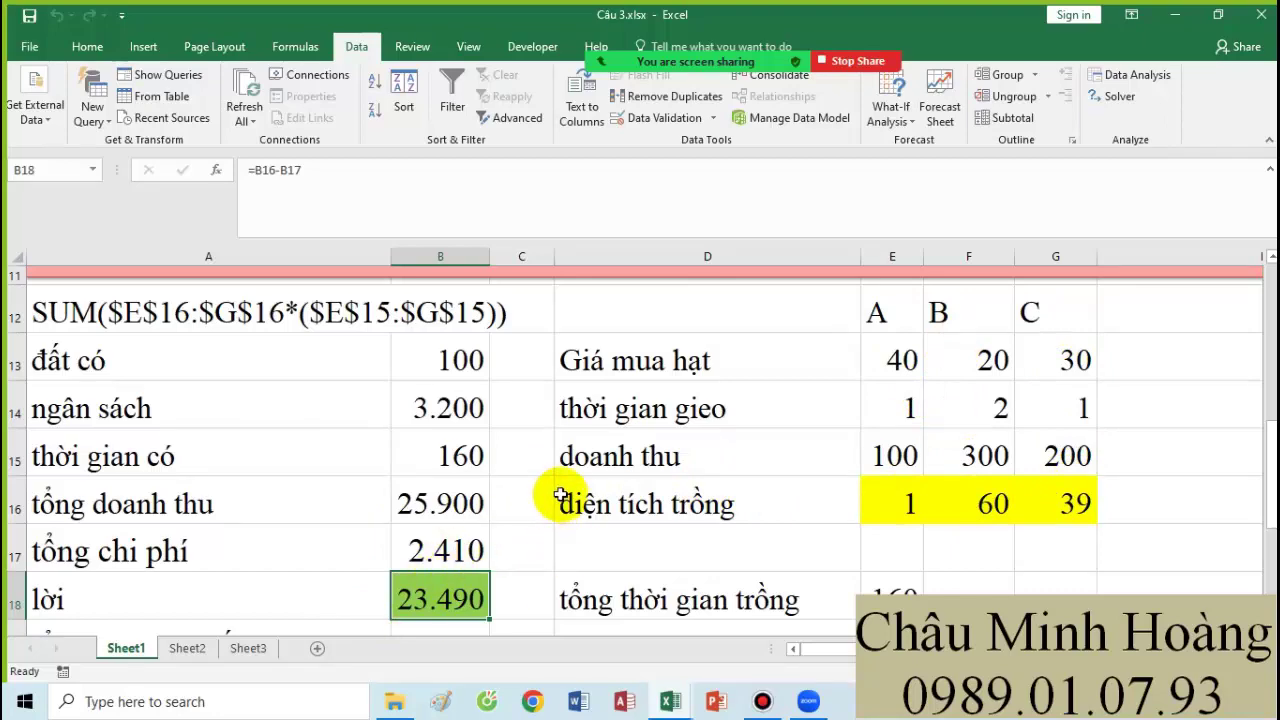
scroll(620, 450, down, 2)
scroll(666, 429, up, 1)
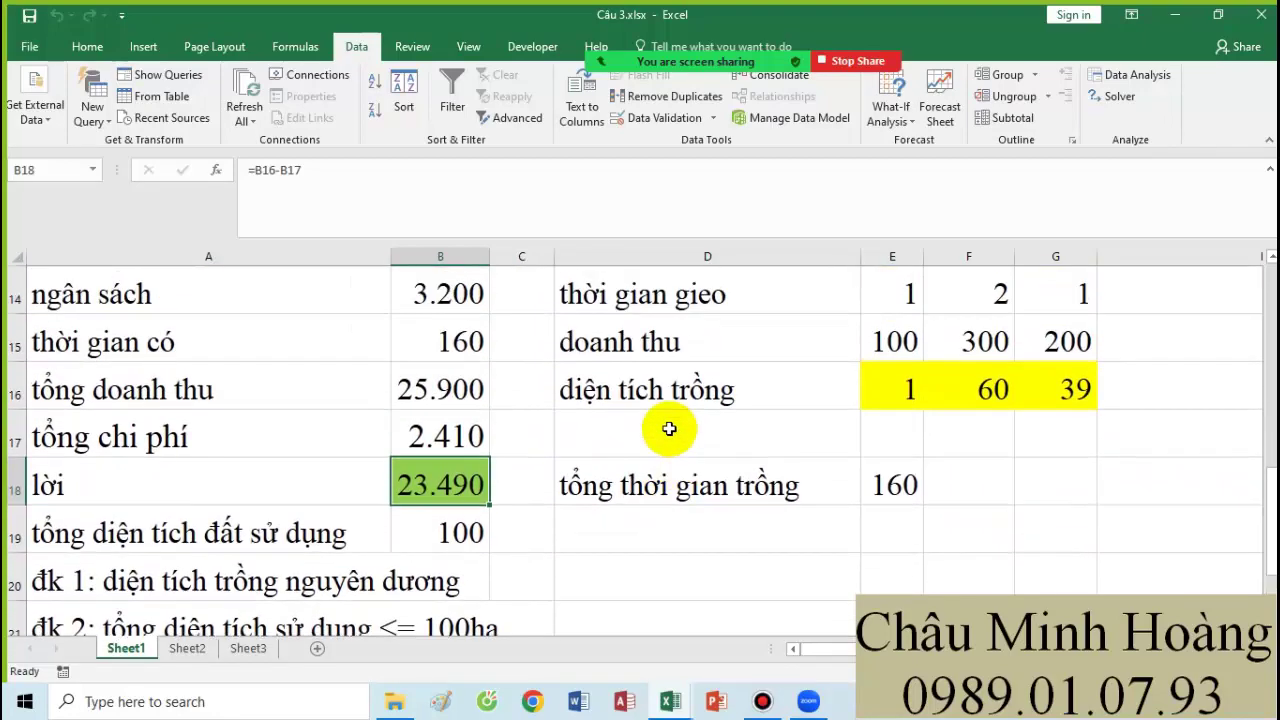
scroll(669, 428, down, 1)
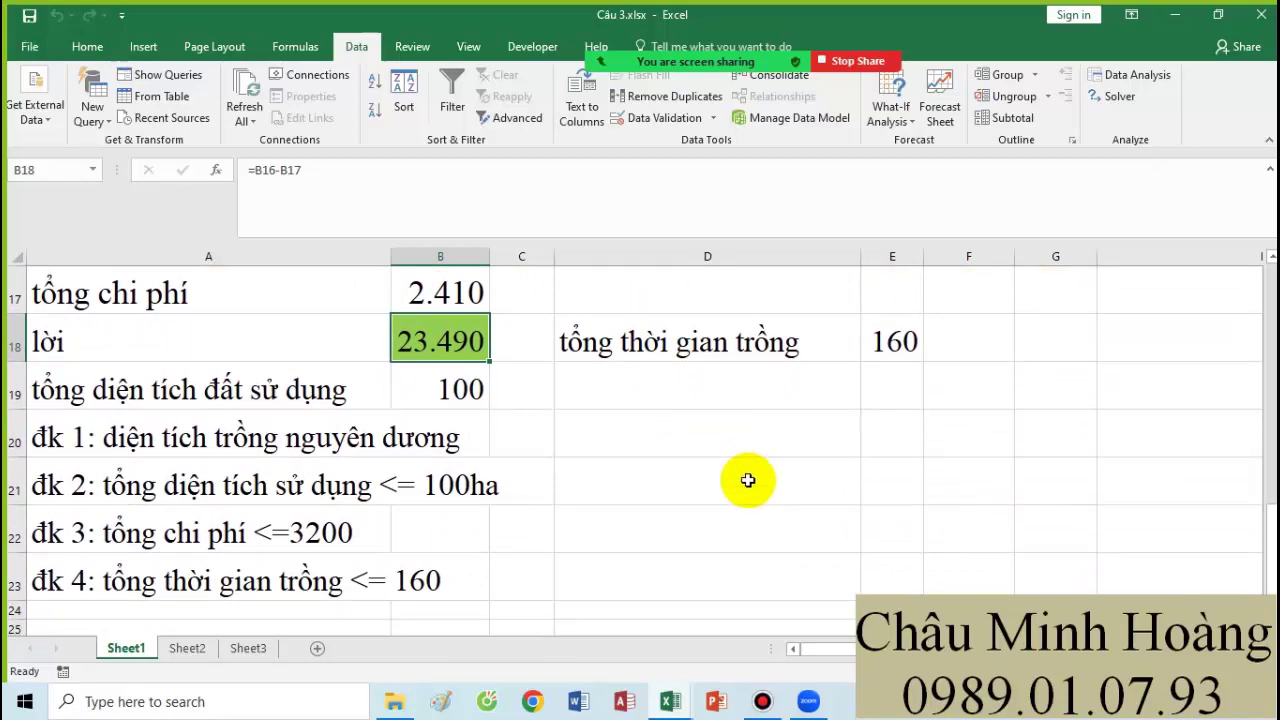
click(760, 699)
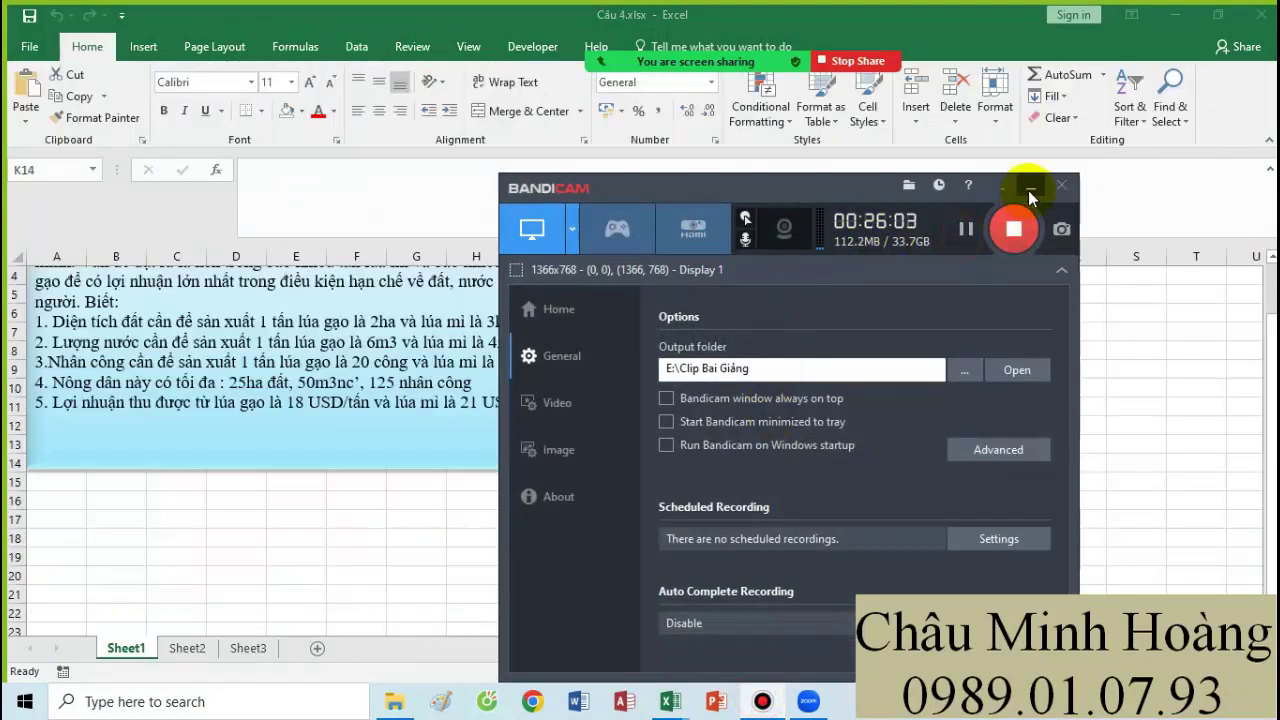
click(1024, 203)
Format the empty range A15:P40 below the problem text in Câu 4.xlsx as Times New Roman, size 24.
click(387, 495)
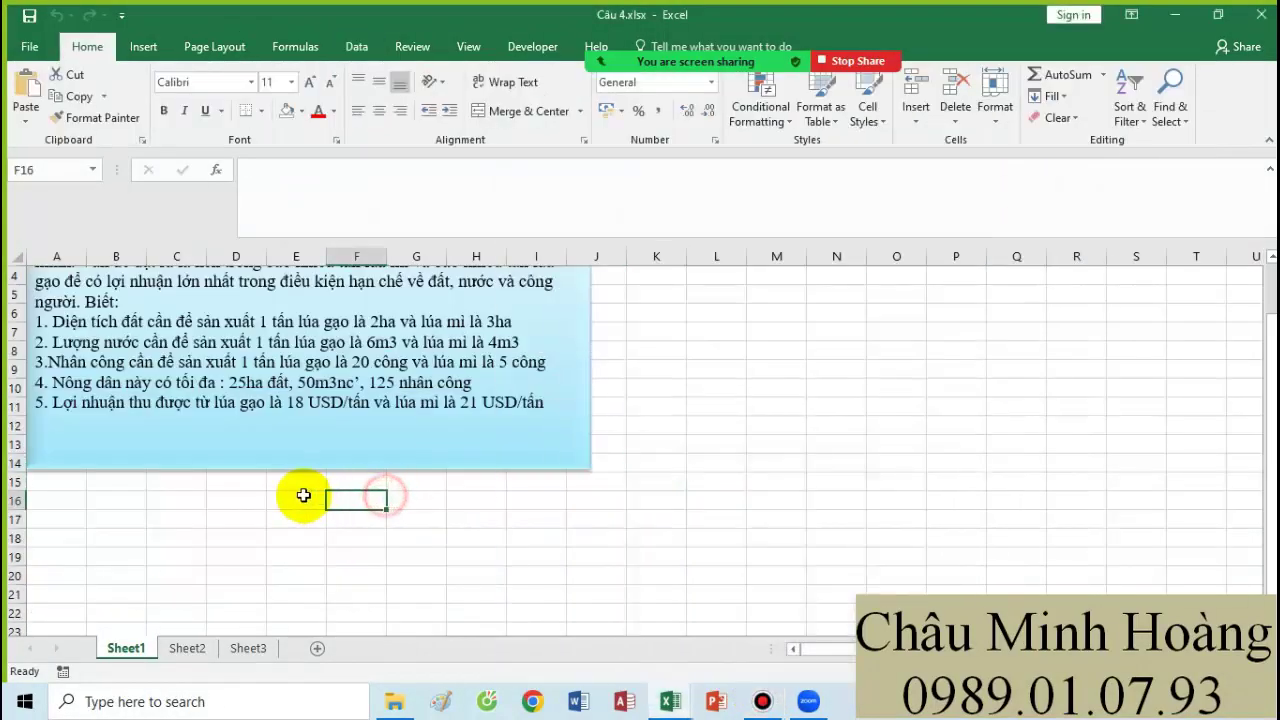
scroll(189, 446, down, 3)
drag(63, 427, 960, 597)
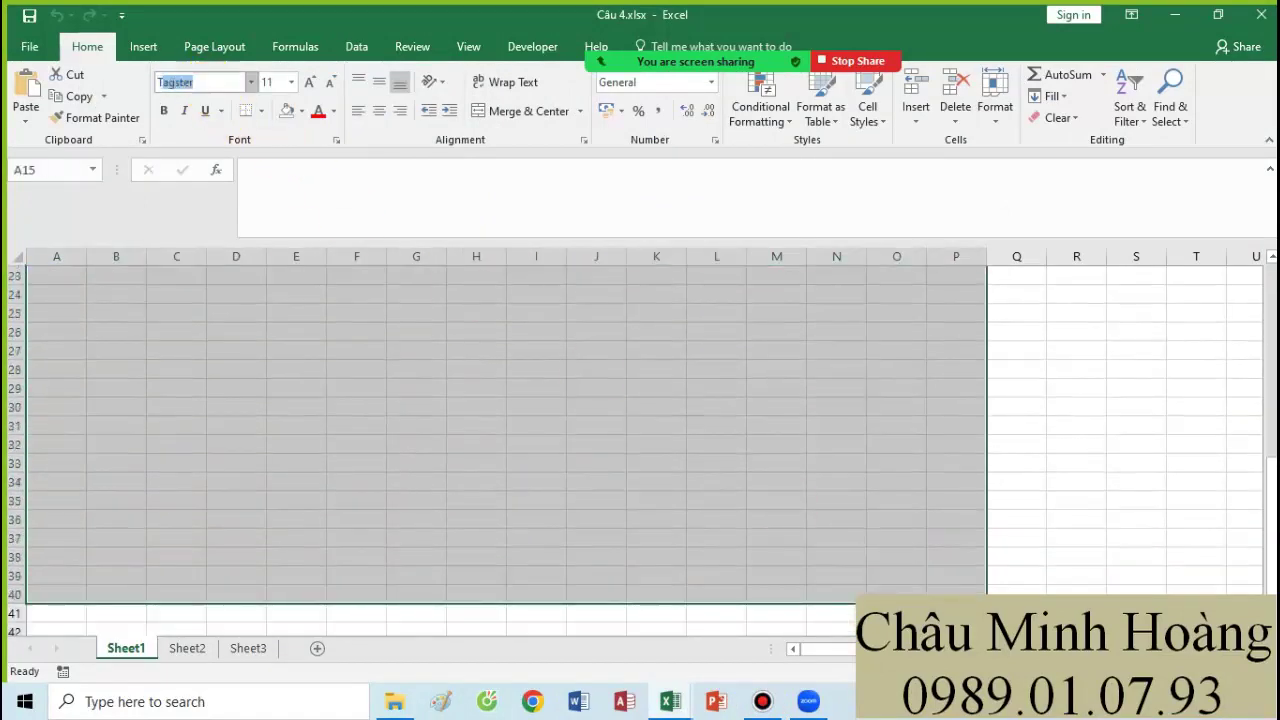
text(Times New Roman)
key(Return)
click(294, 82)
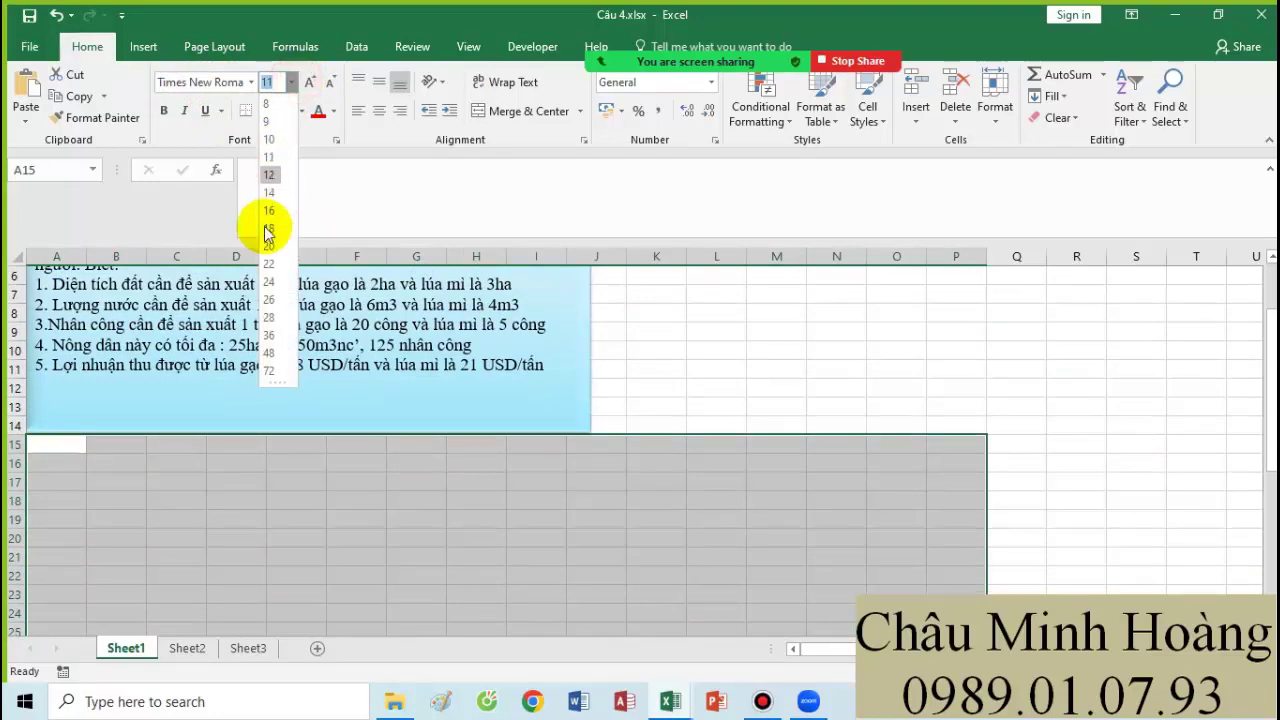
click(271, 288)
Read the rice and wheat planning problem and widen column A for the row labels.
scroll(288, 410, up, 1)
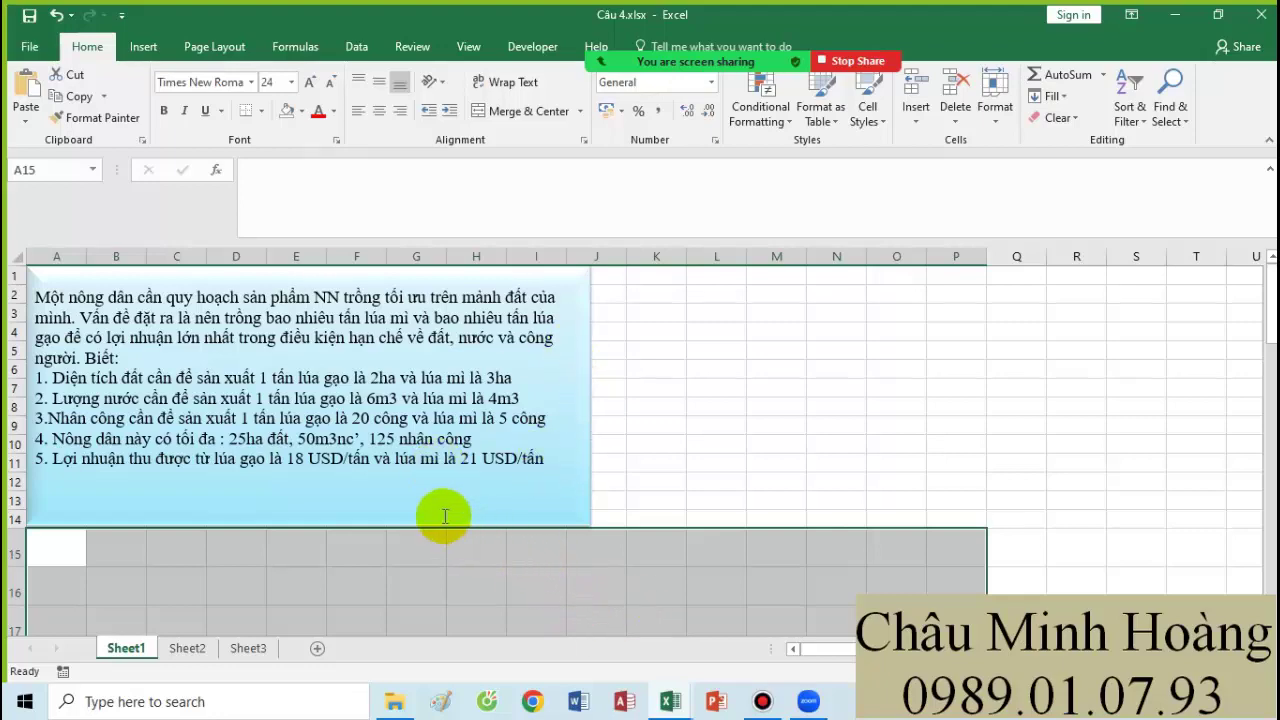
scroll(437, 514, down, 1)
scroll(440, 514, up, 1)
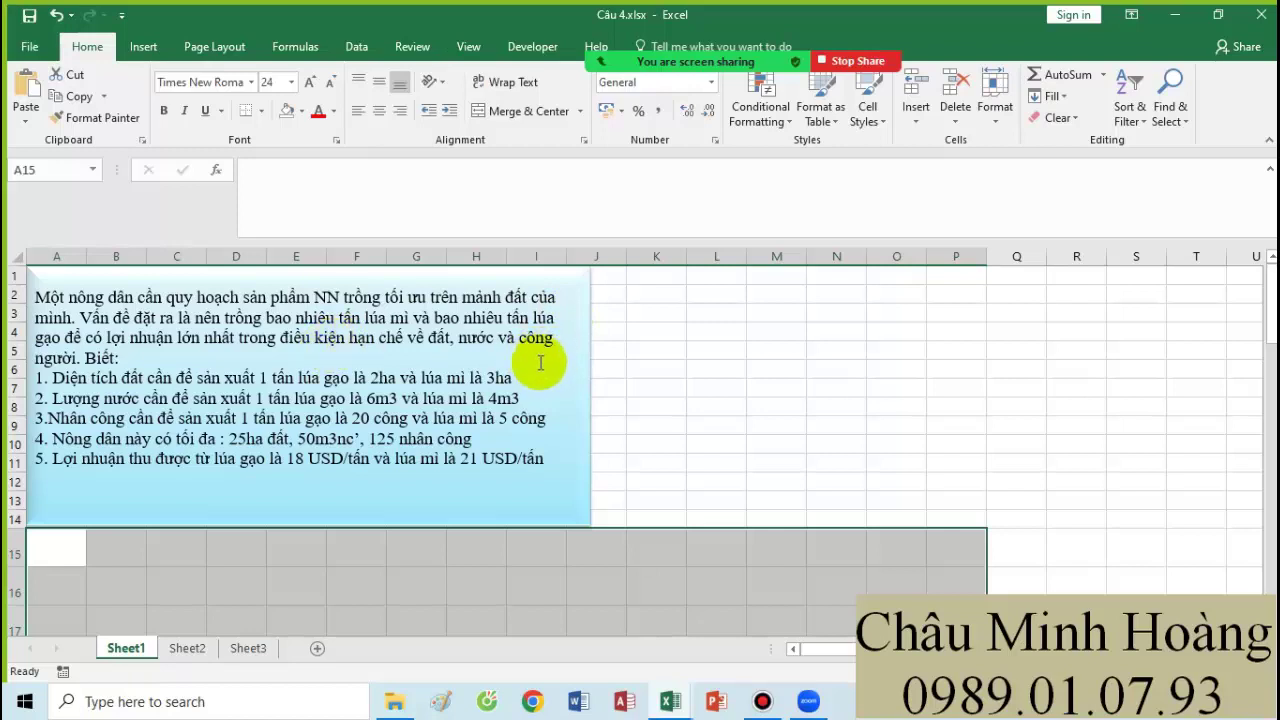
scroll(540, 363, down, 1)
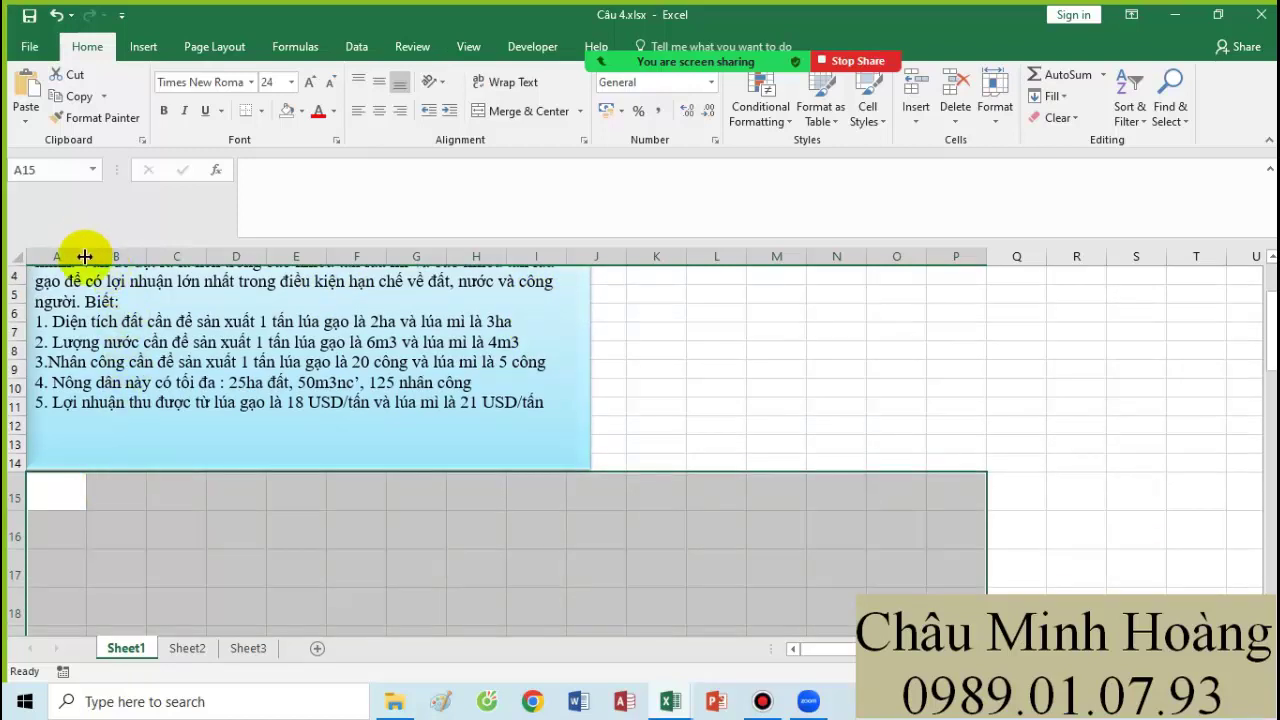
drag(85, 256, 235, 257)
click(188, 537)
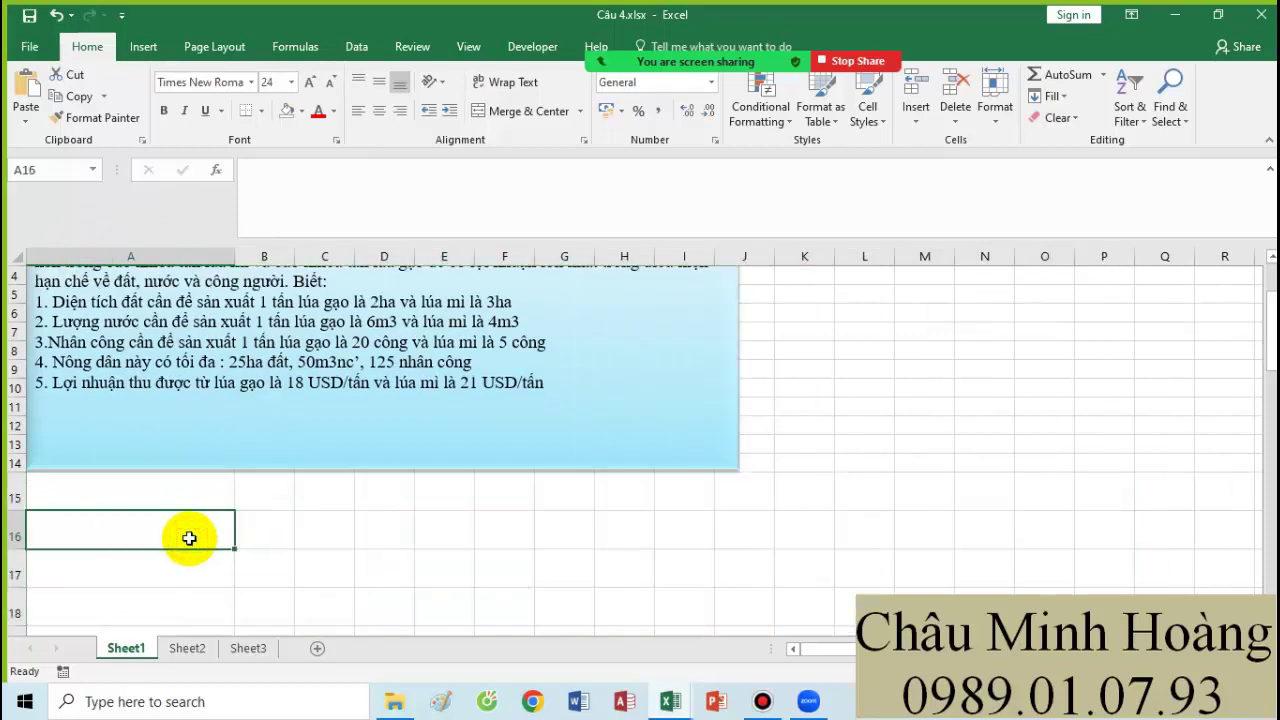
Enter the headings Lúa Gạo in B16 and Lúa Mì in C16, and widen columns B and C to fit them.
click(266, 524)
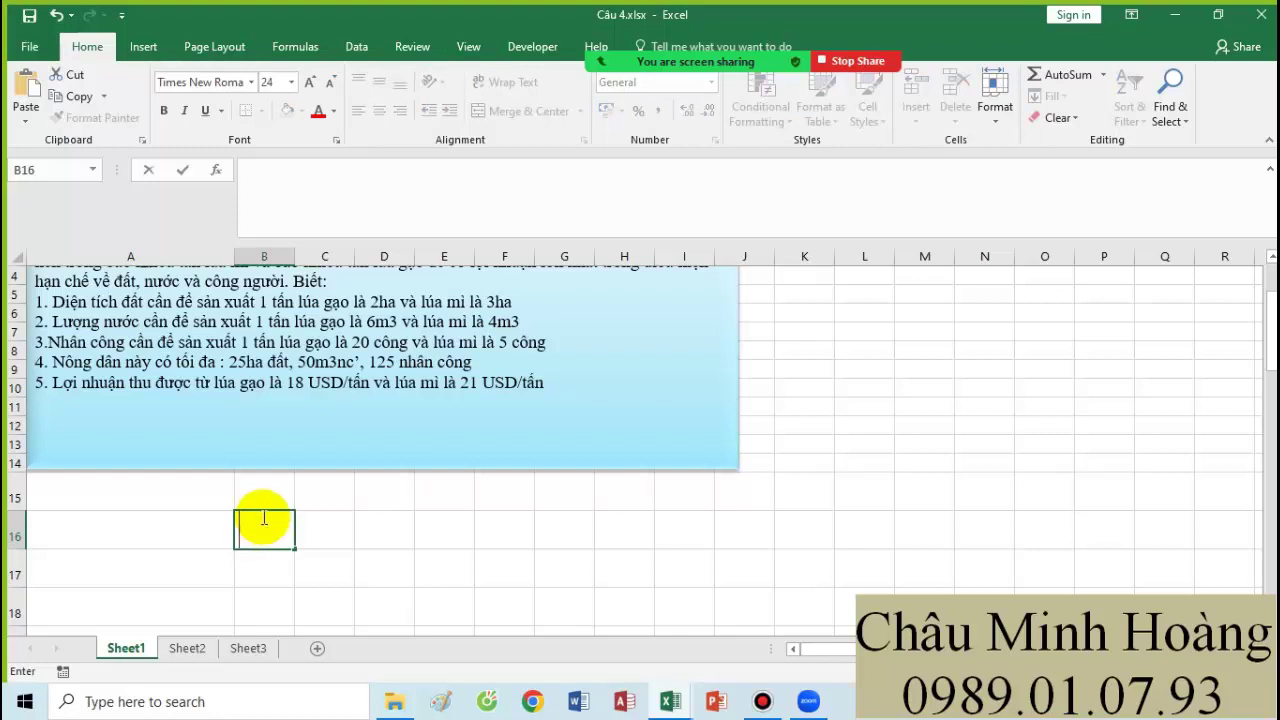
text(Lúa Gạo)
key(Tab)
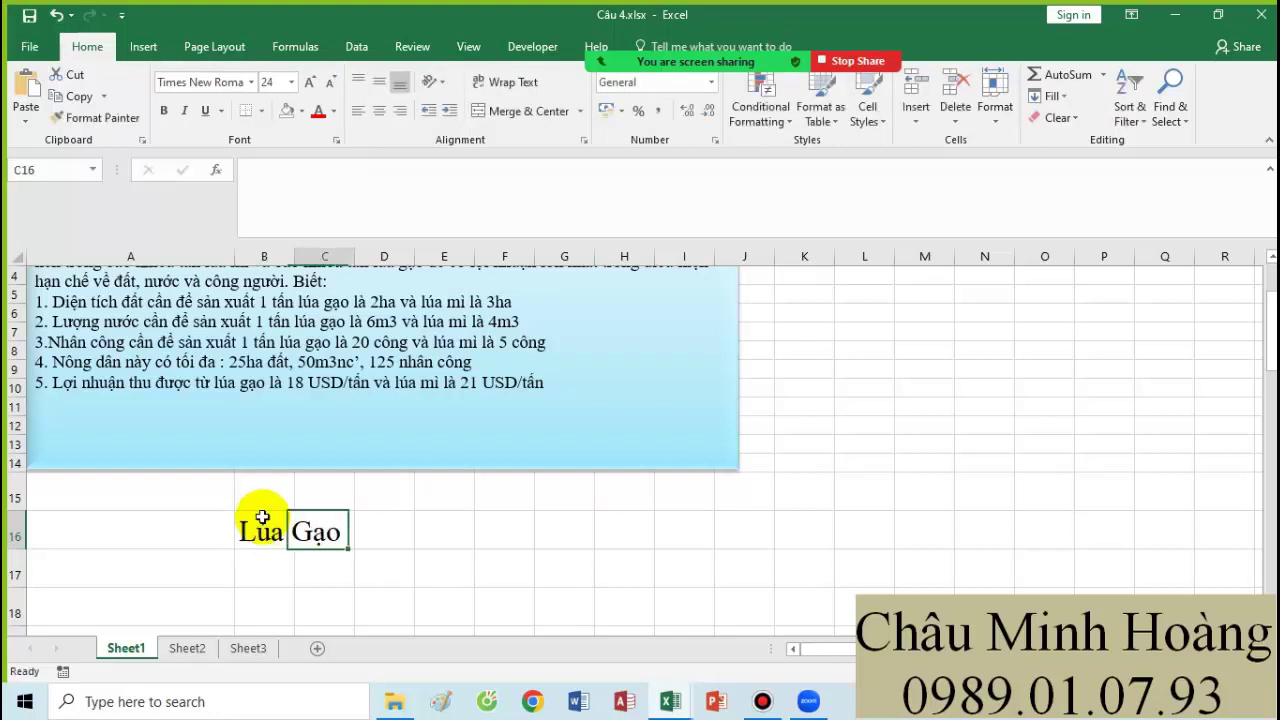
text(Lúa Mi)
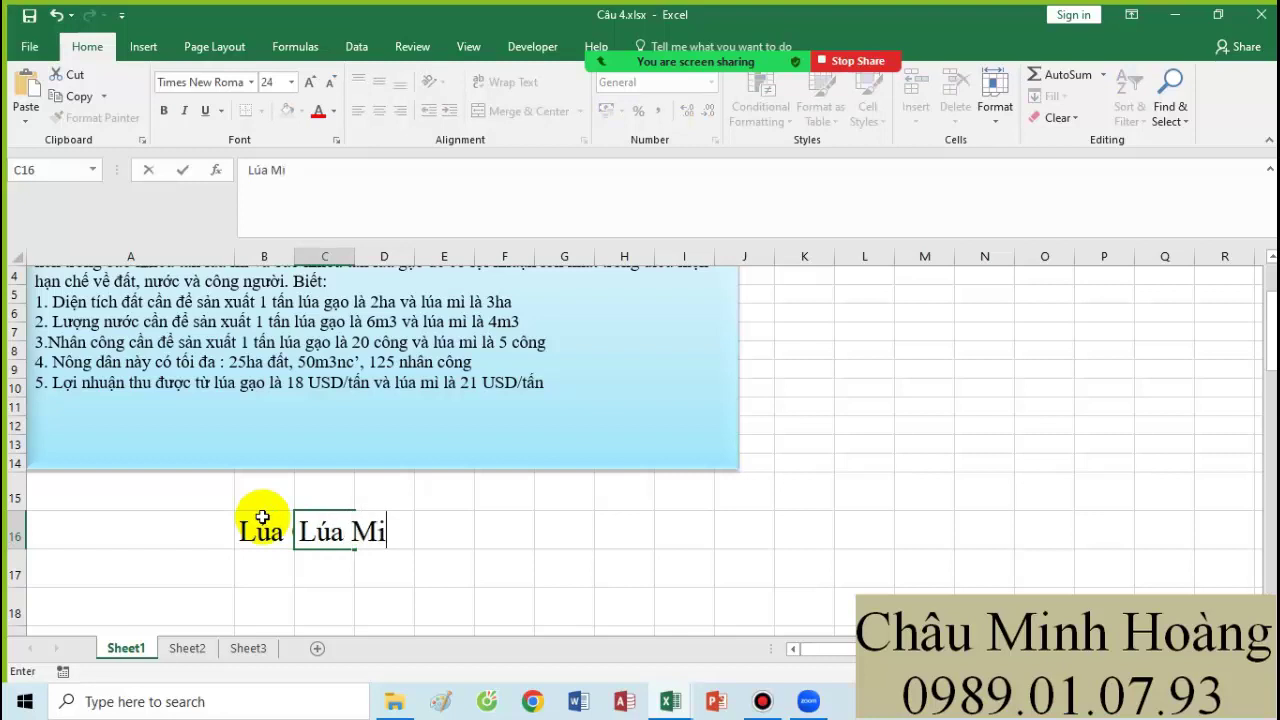
text(f)
key(Return)
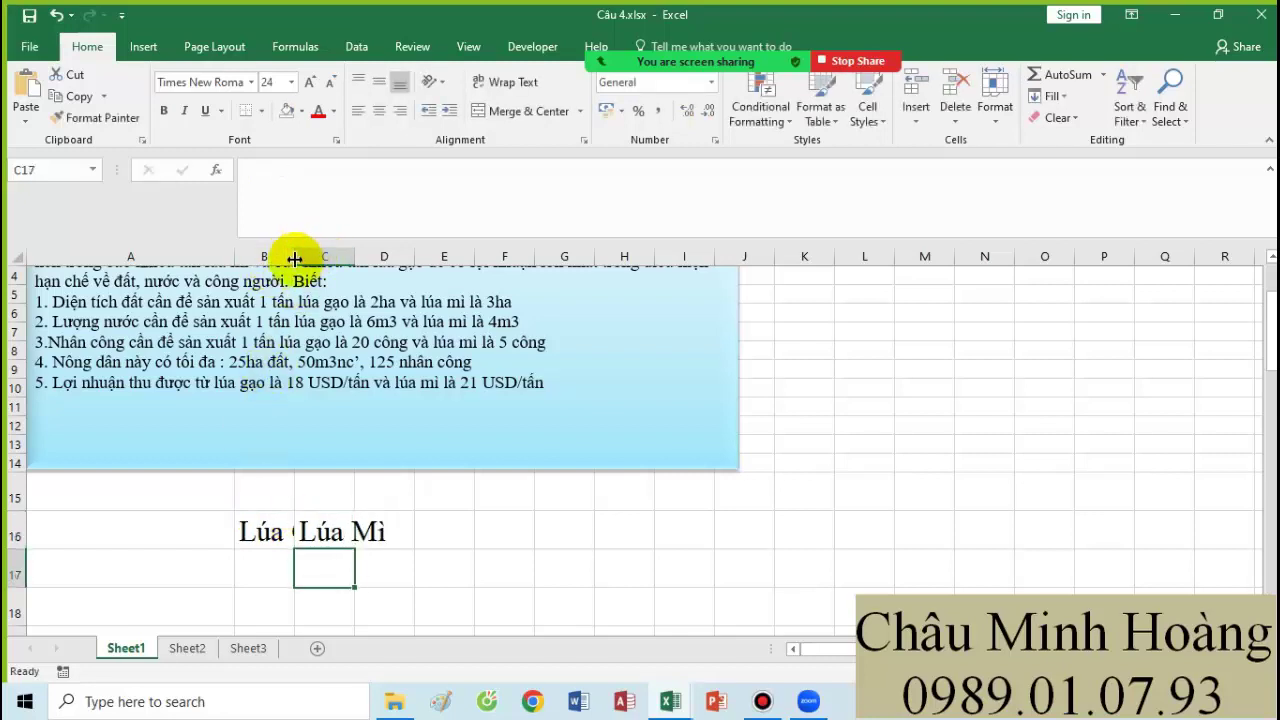
drag(295, 259, 381, 262)
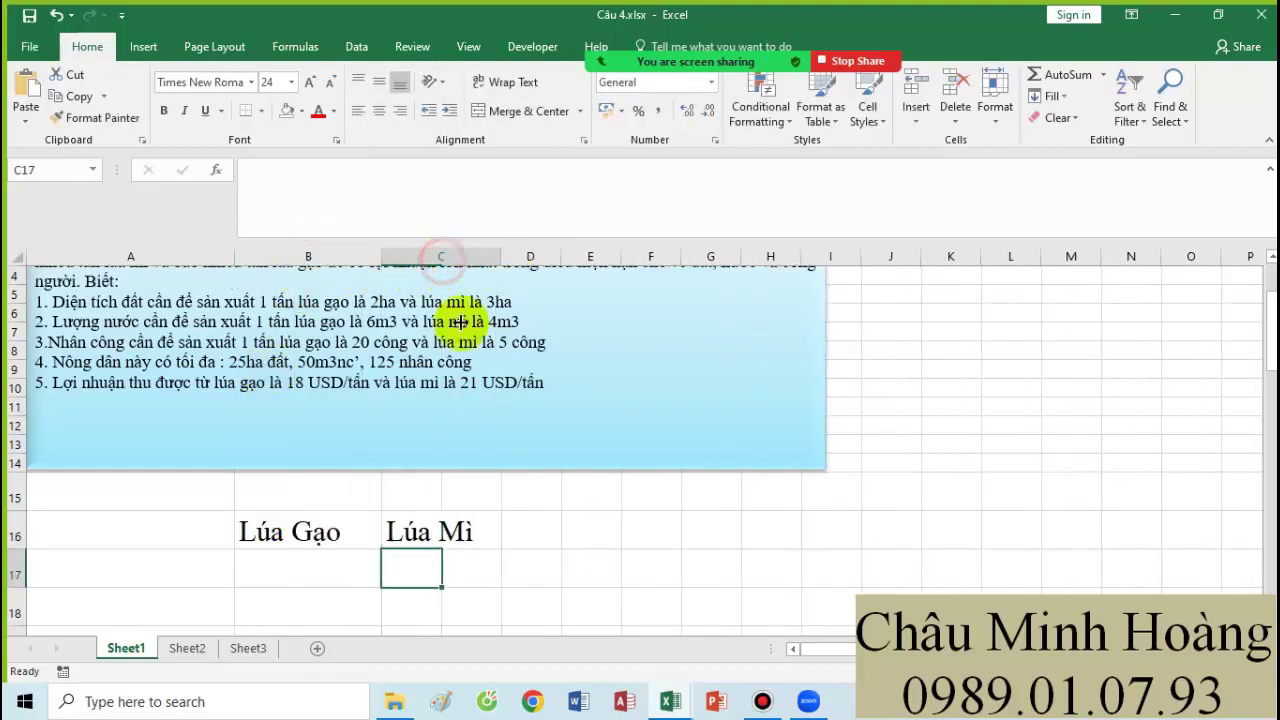
Fill row 17 with the label Diện tích and the land needed per ton: 2 for Lúa Gạo and 3 for Lúa Mì.
click(222, 574)
scroll(260, 540, up, 1)
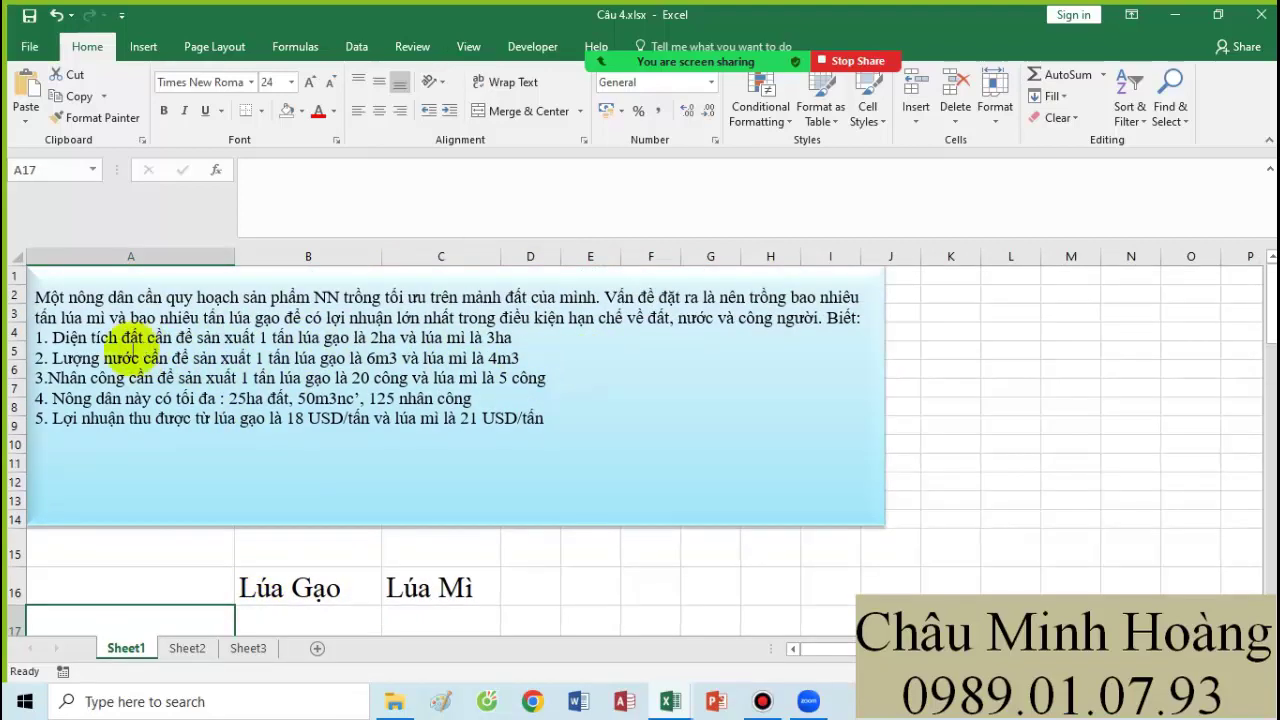
text(Diê)
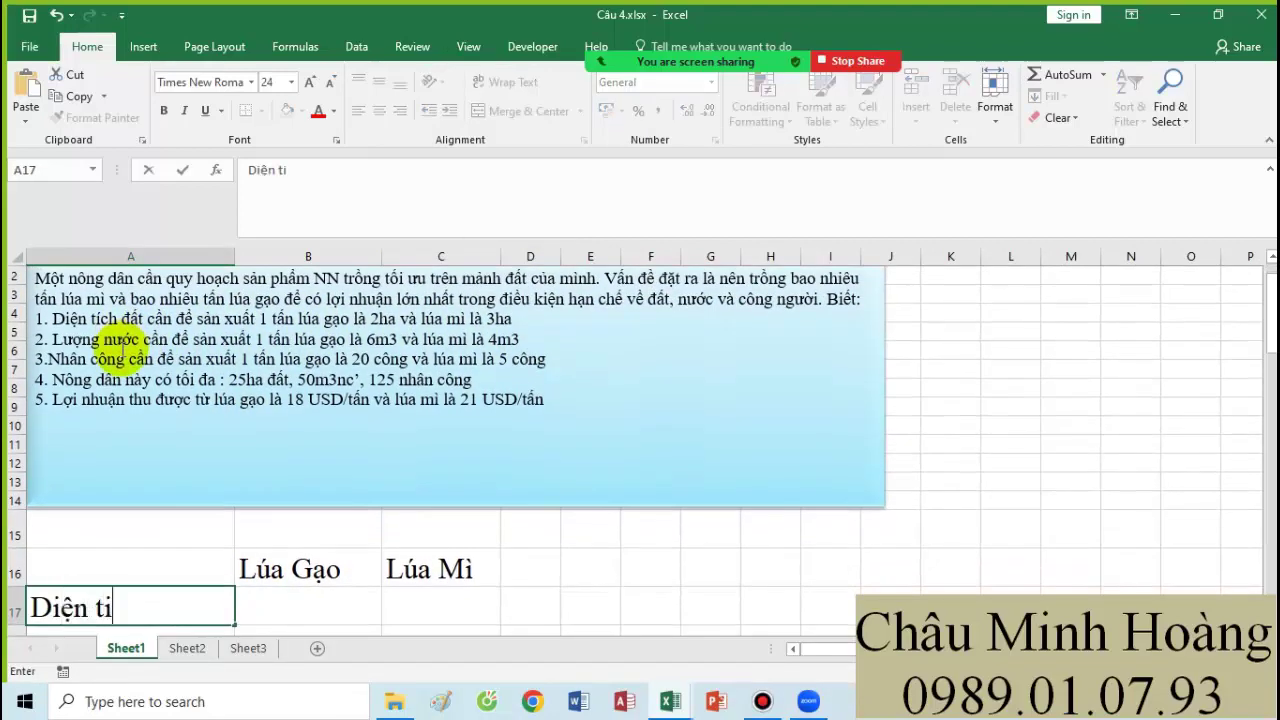
text(n tích)
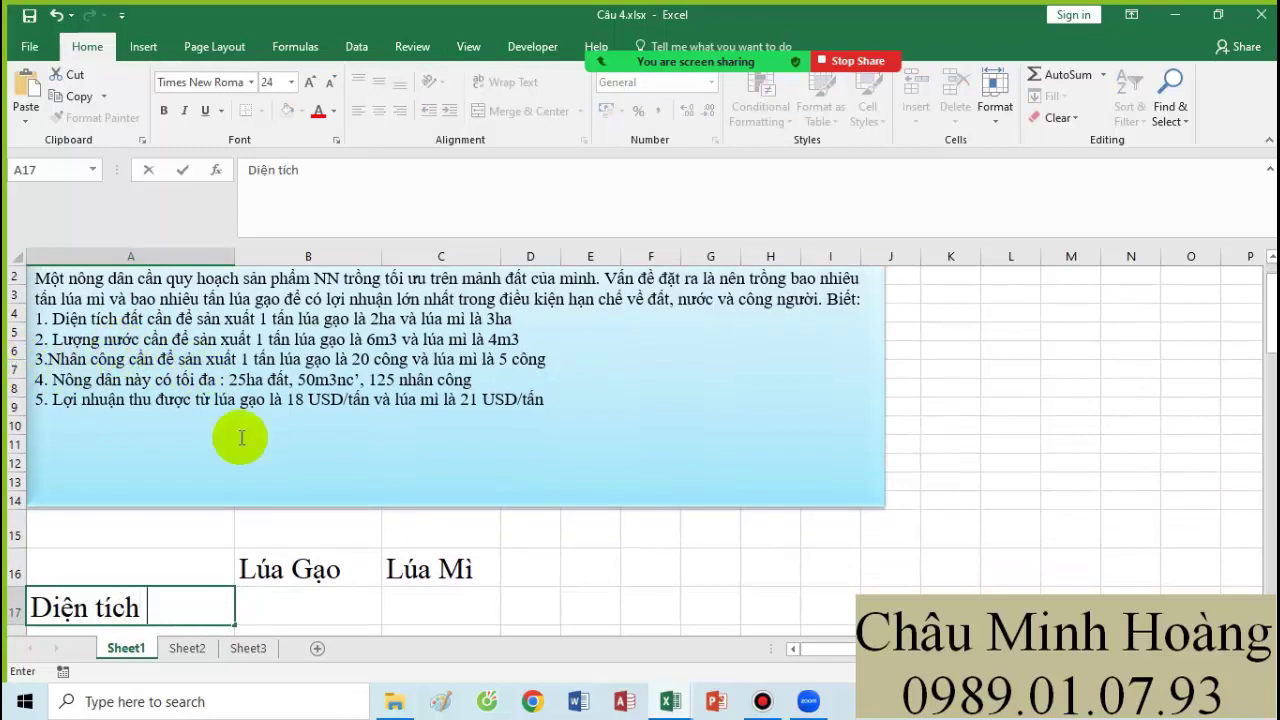
click(291, 607)
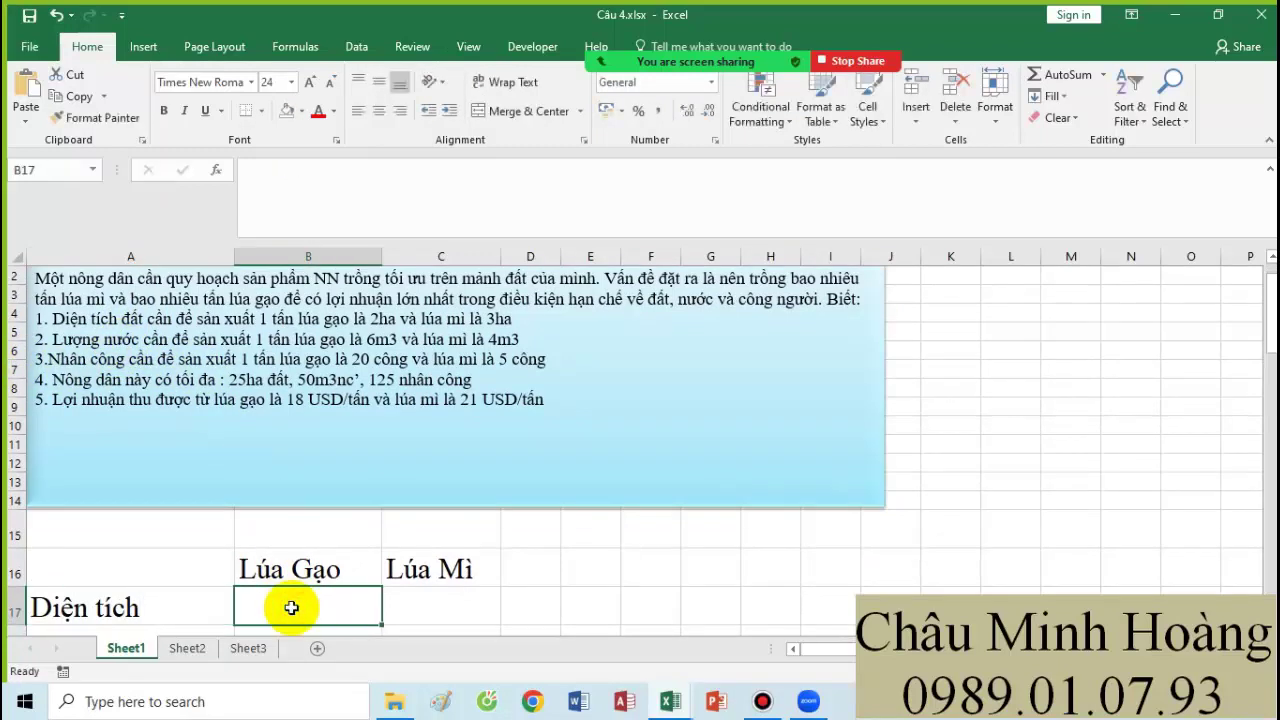
text(2)
click(436, 608)
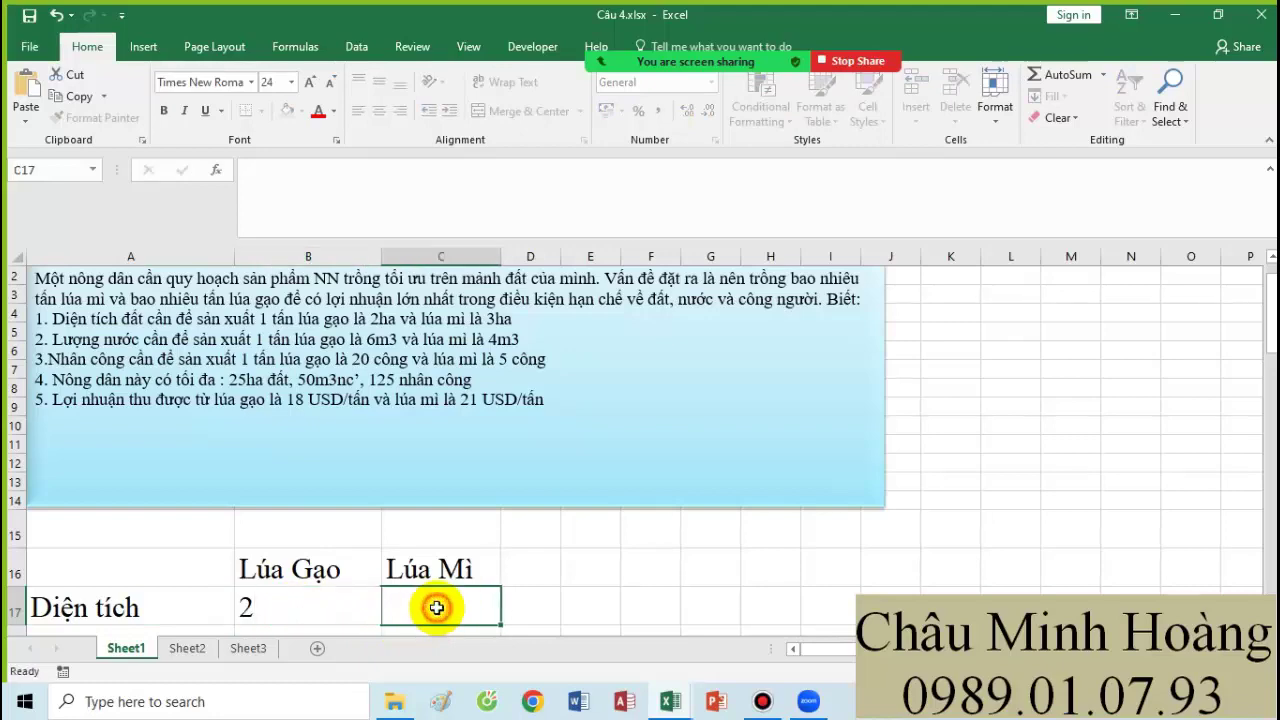
text(3)
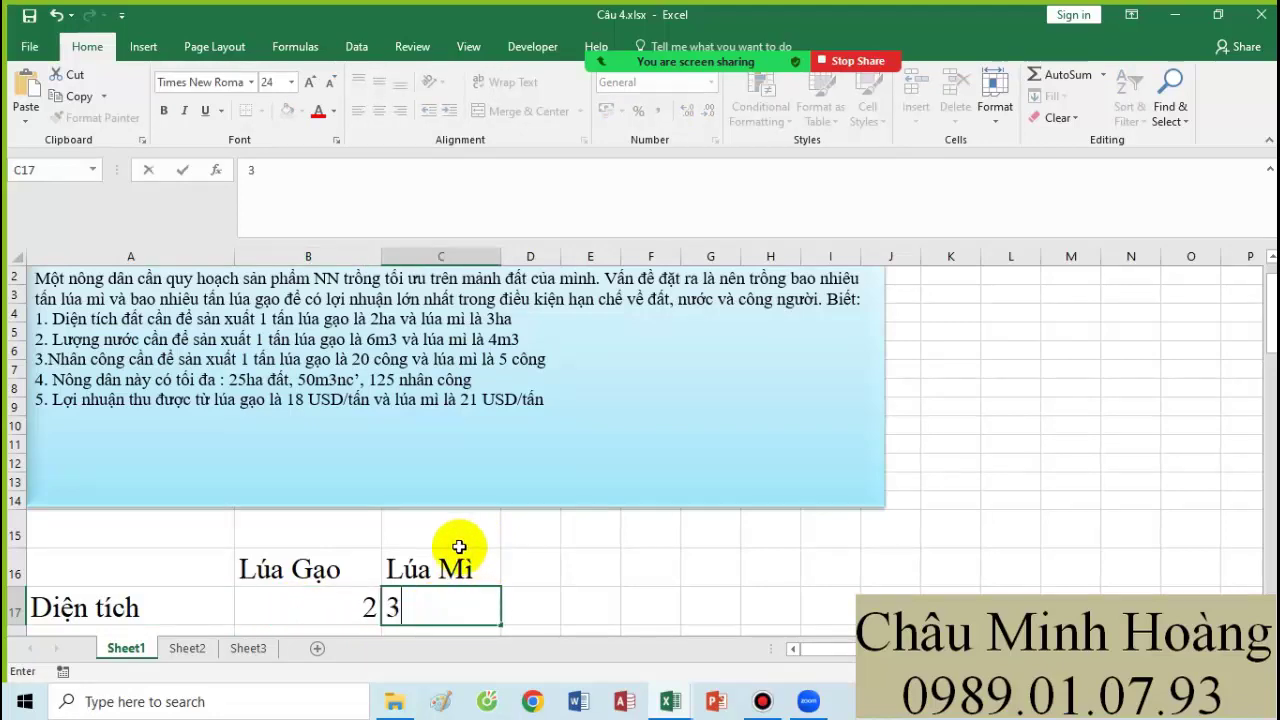
Fill row 18 with the label Nước and the water needed per ton: 6 for Lúa Gạo and 4 for Lúa Mì.
scroll(157, 571, down, 1)
click(155, 576)
scroll(300, 528, up, 1)
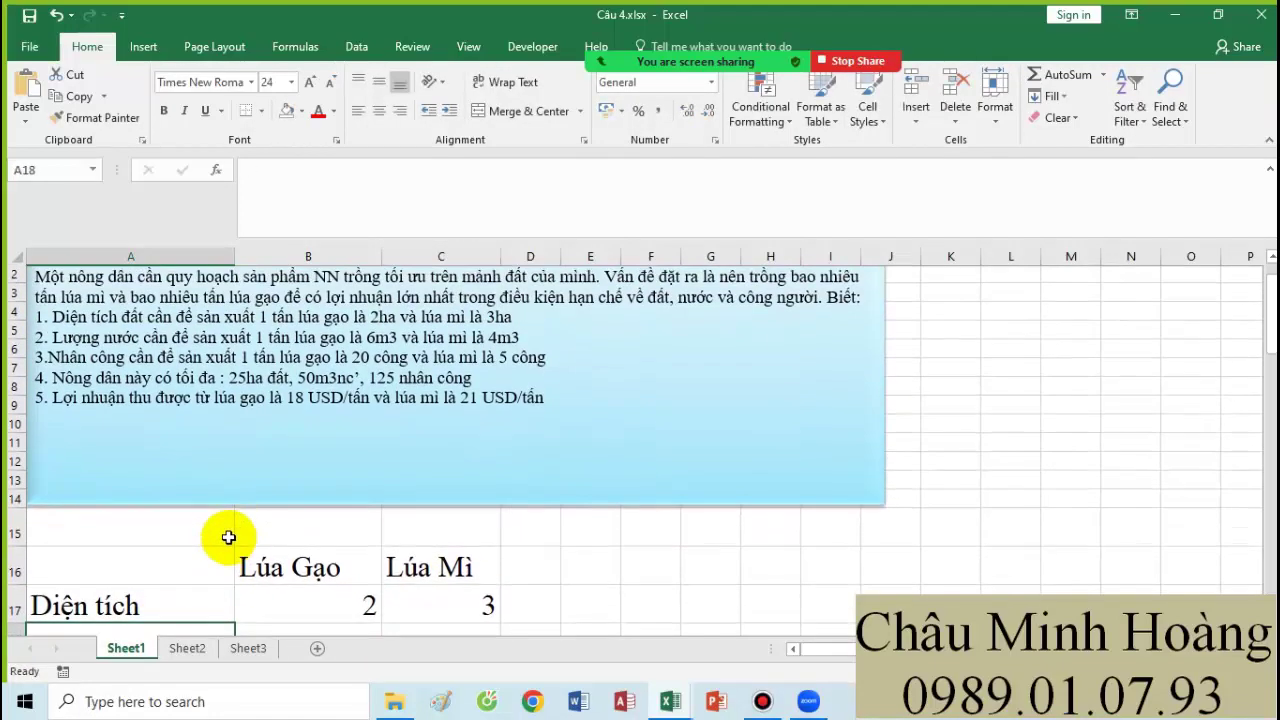
scroll(158, 360, down, 1)
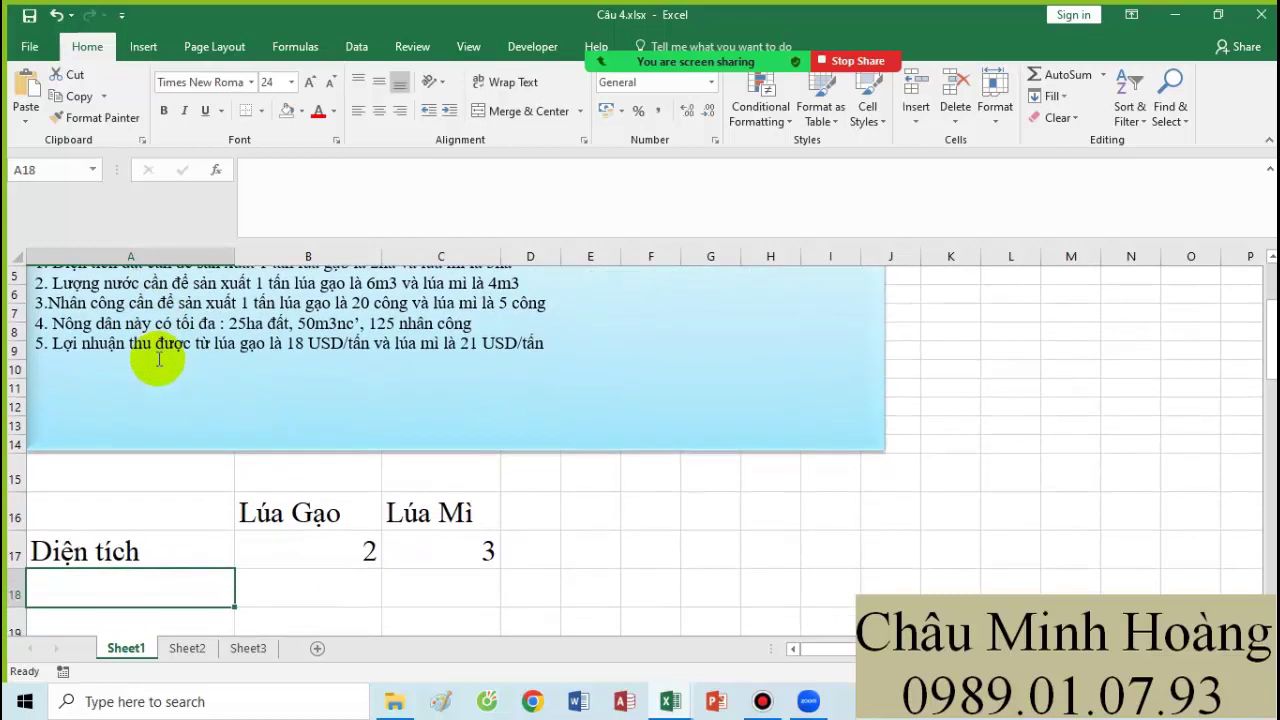
text(Nươ)
key(Tab)
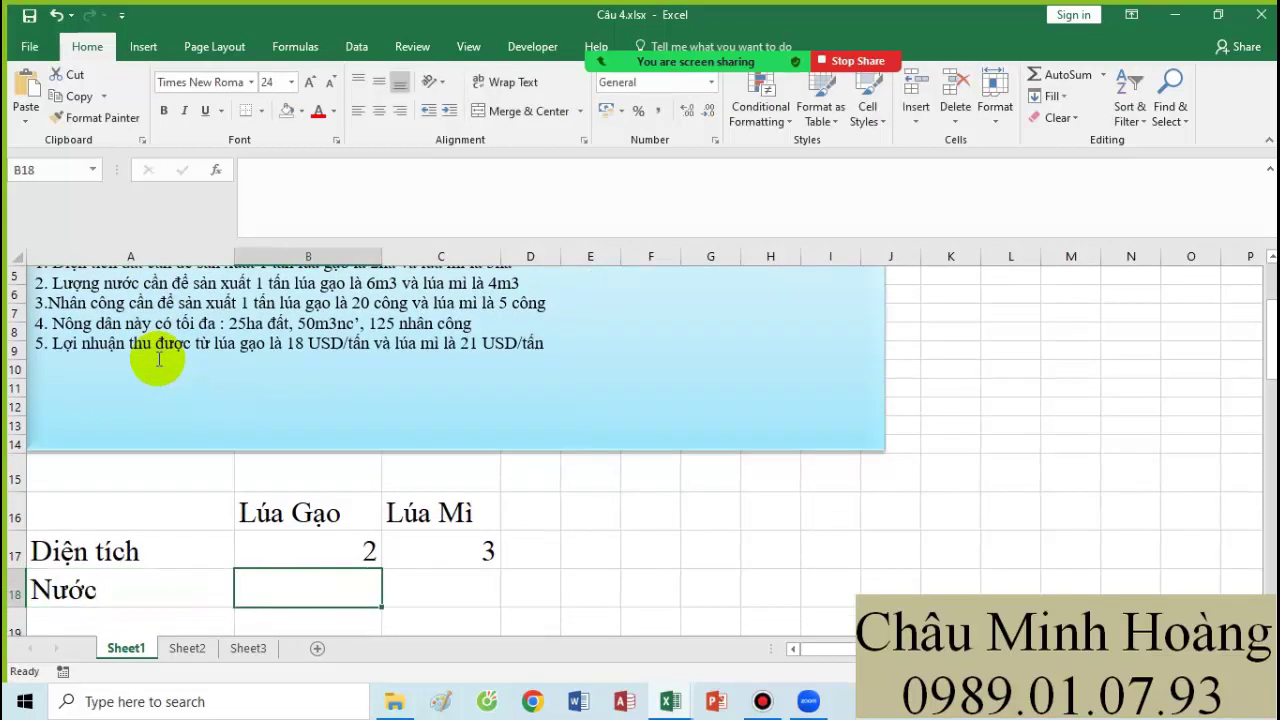
text(6)
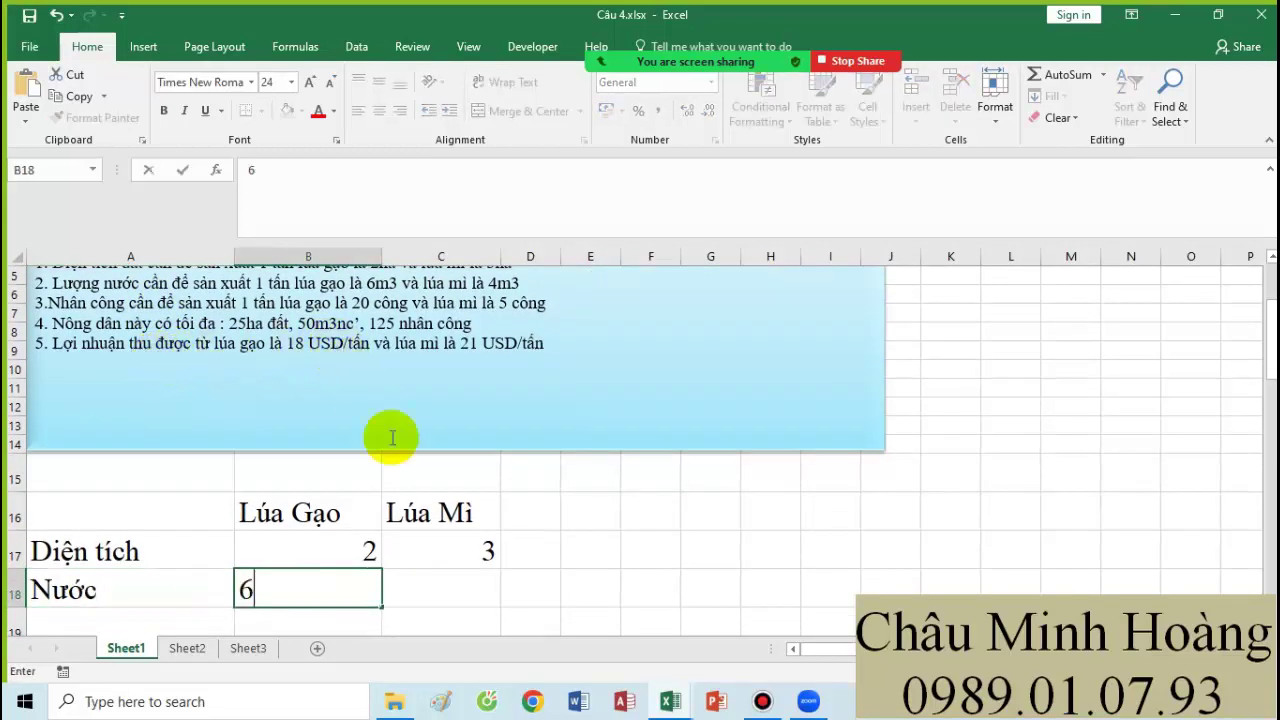
click(464, 592)
text(4)
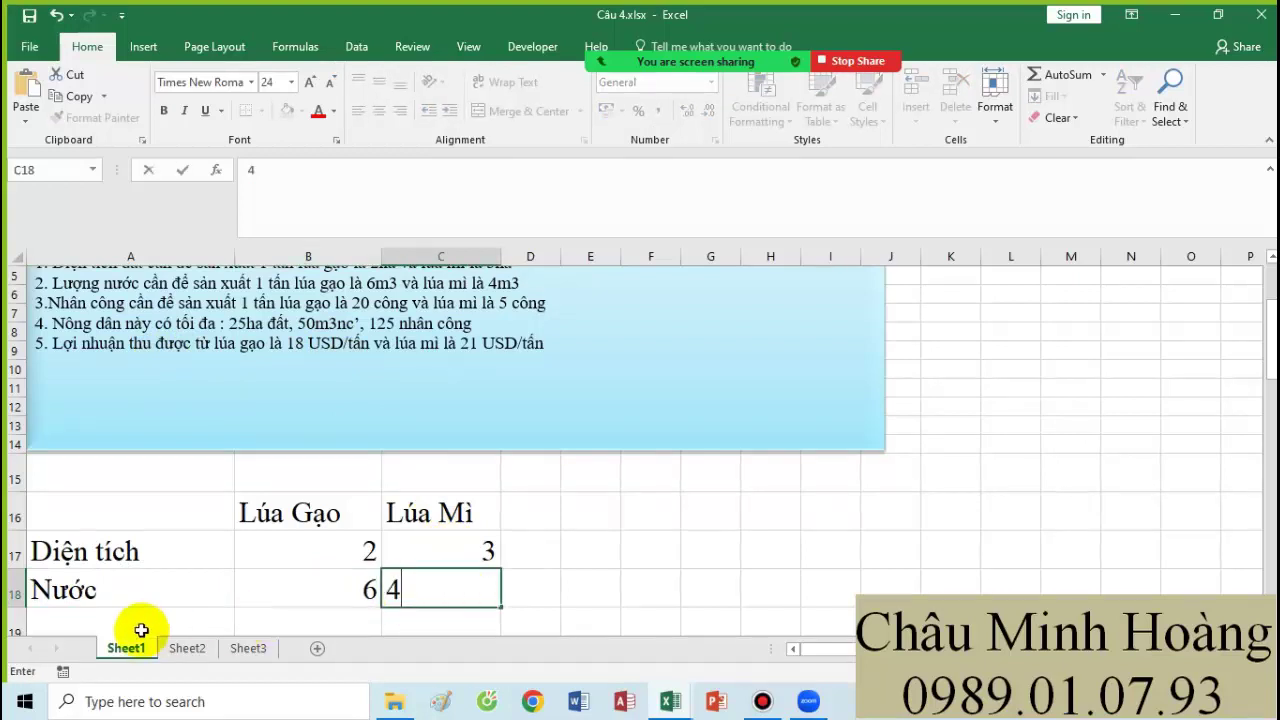
Fill row 19 with the label Nhân Công and the labour needed per ton: 20 for Lúa Gạo and 5 for Lúa Mì.
click(137, 628)
text(Nhân Công)
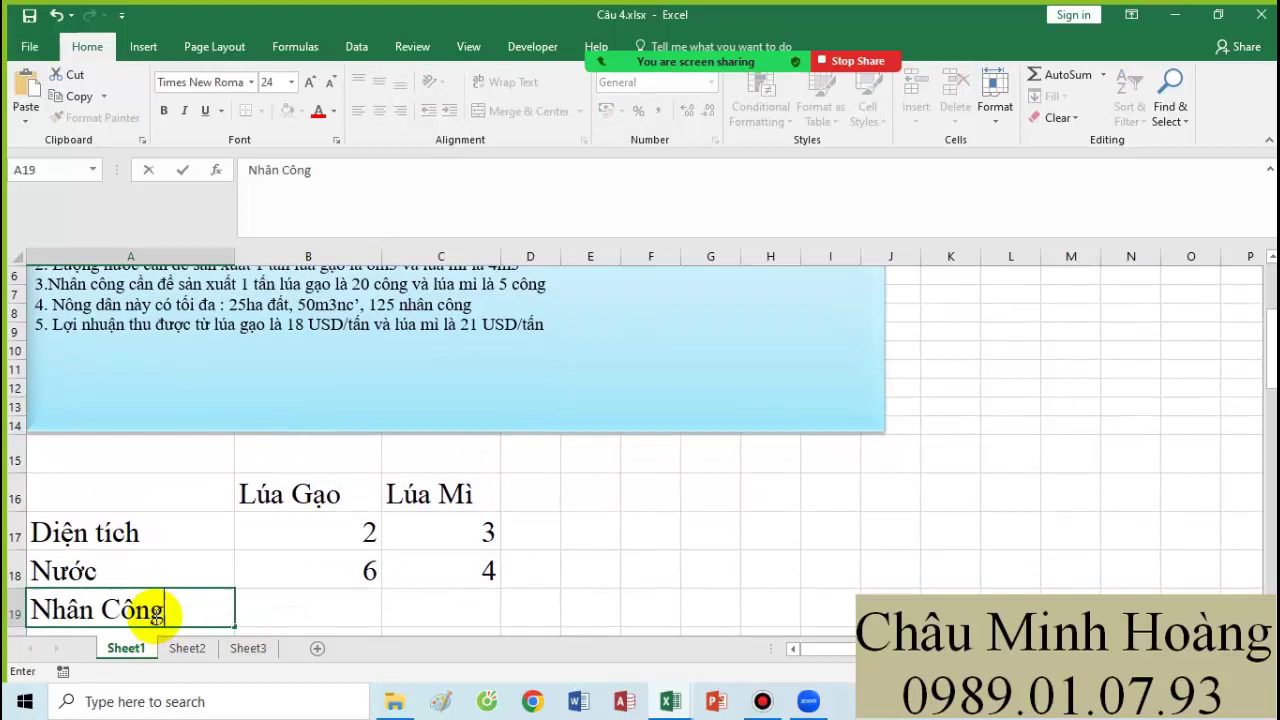
key(Tab)
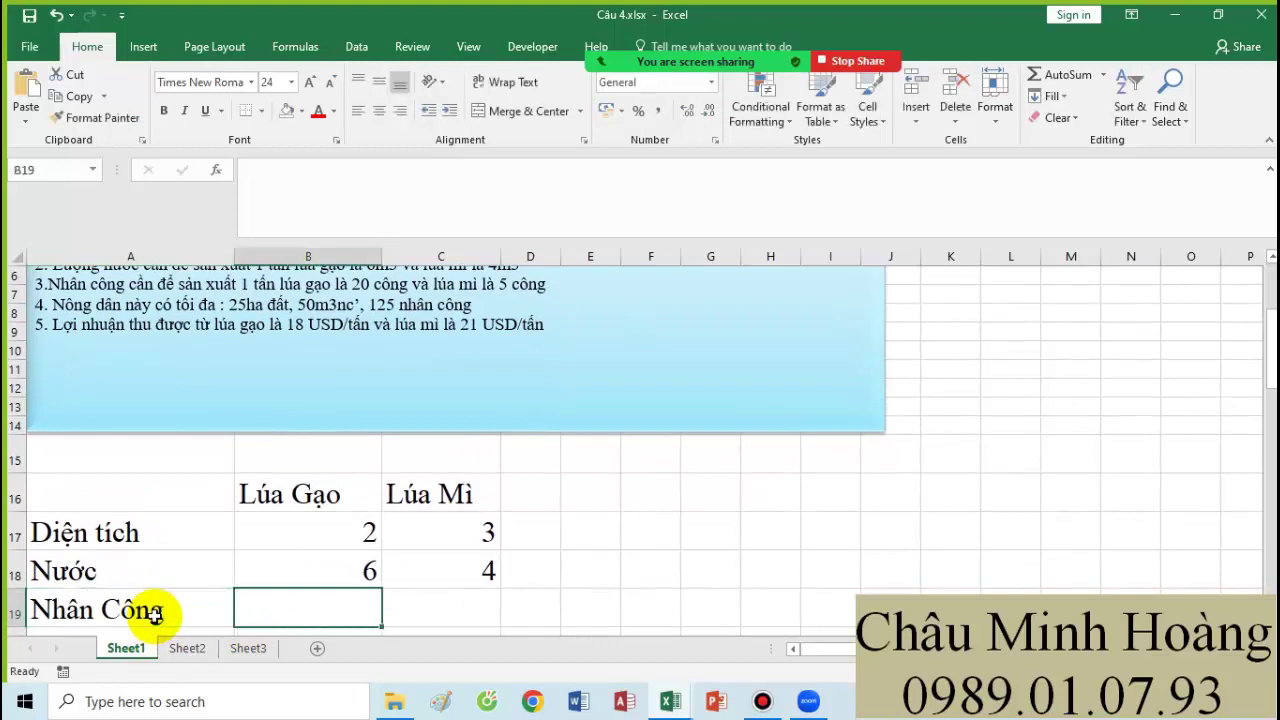
text(20)
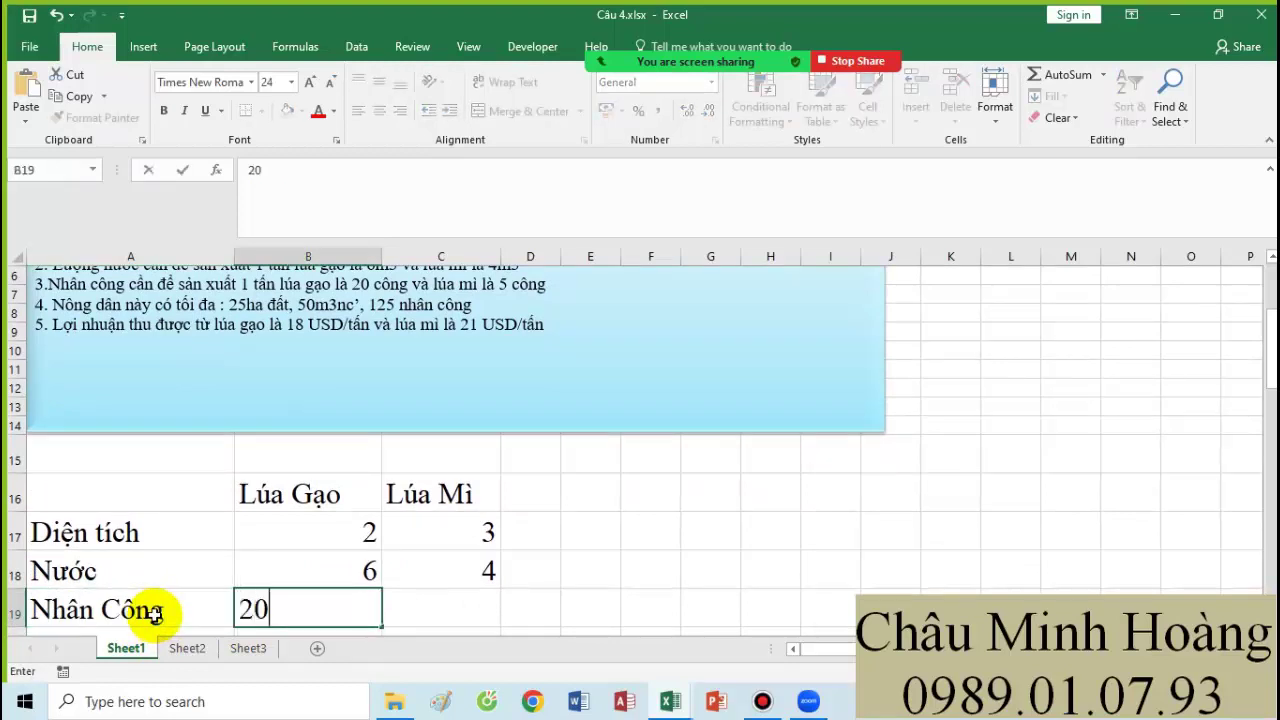
key(Tab)
text(5)
key(Tab)
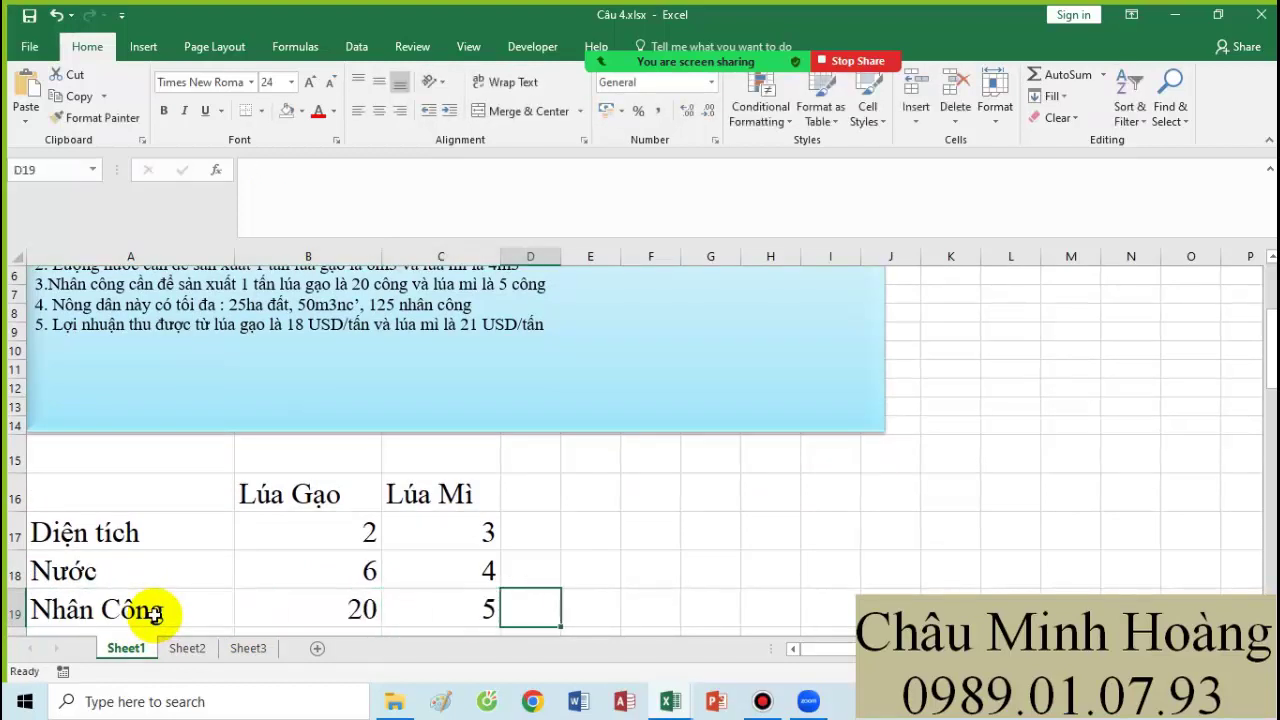
Enter the available land limit beside the table, with the label Đất có in E17 and 25 in F17.
click(590, 527)
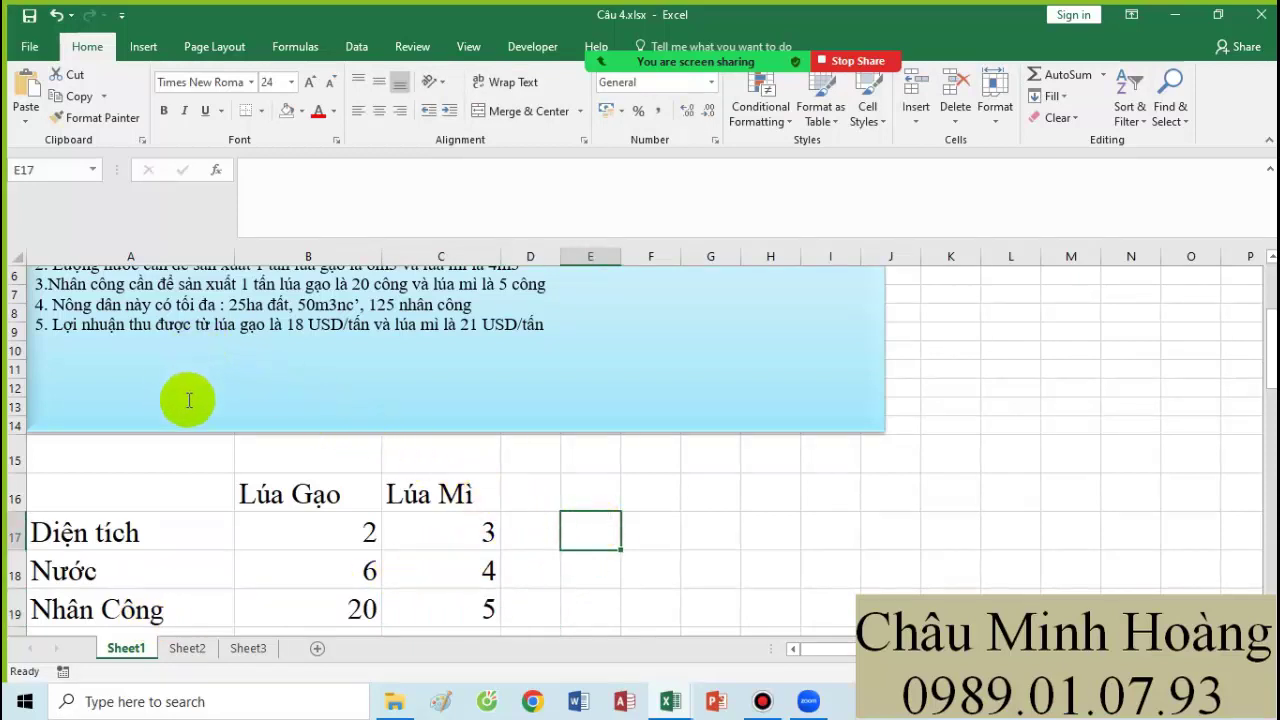
scroll(118, 541, down, 1)
click(100, 588)
scroll(320, 403, up, 1)
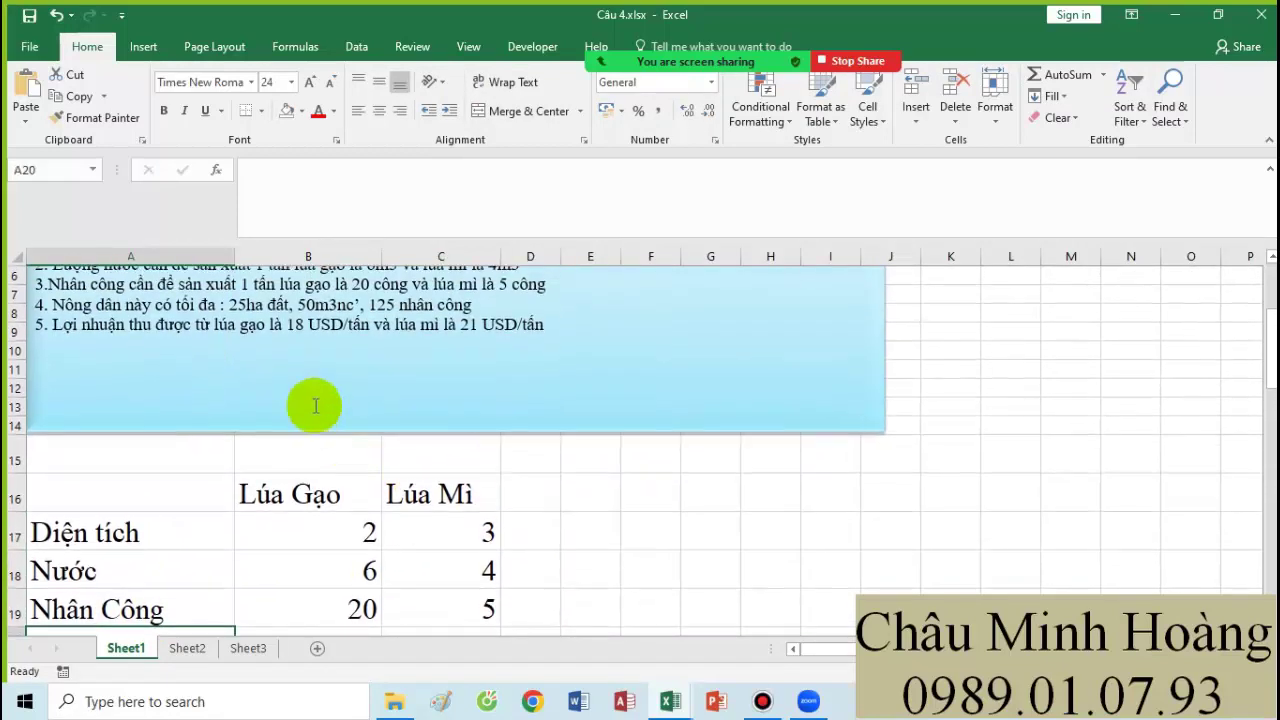
click(608, 530)
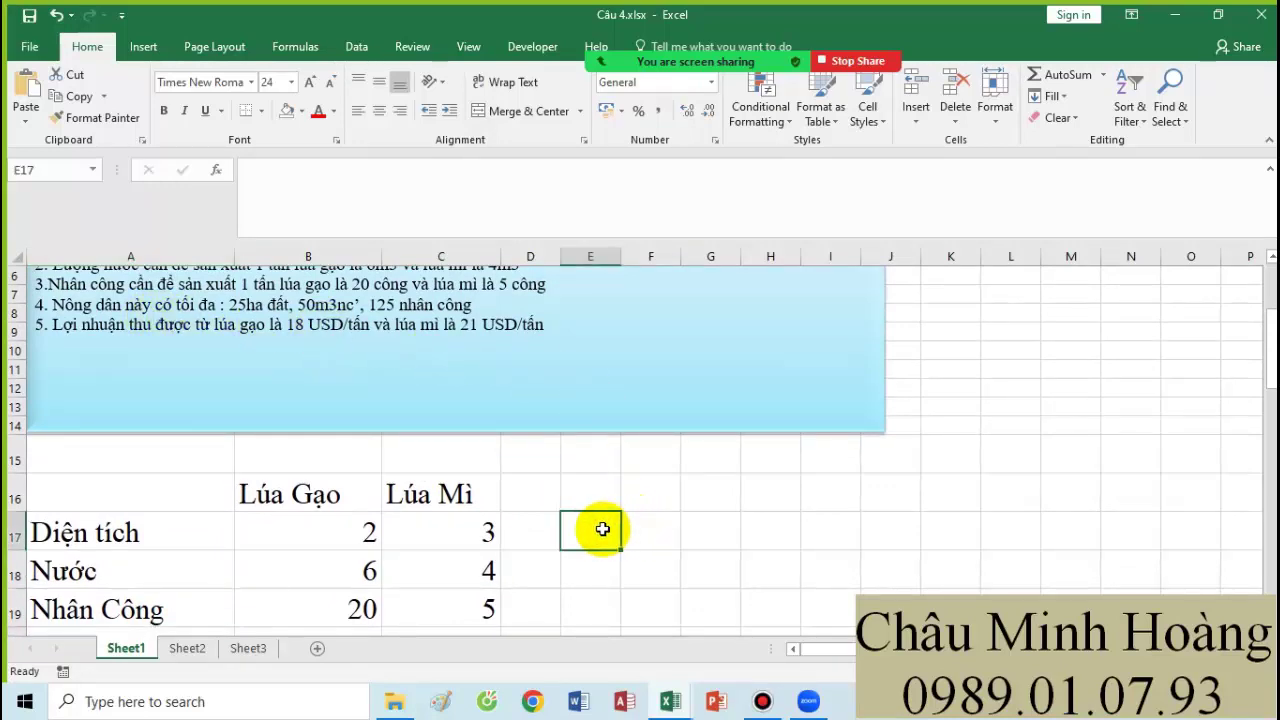
text(Đâ)
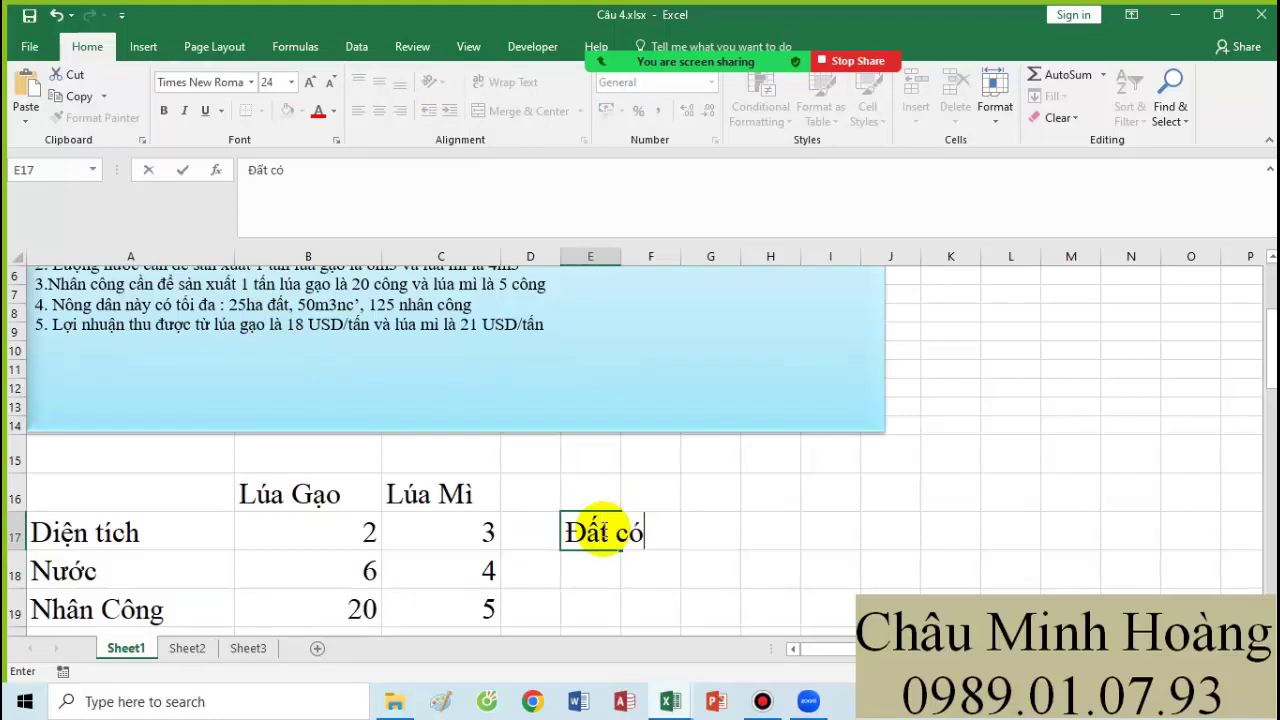
key(Tab)
text(25)
key(Return)
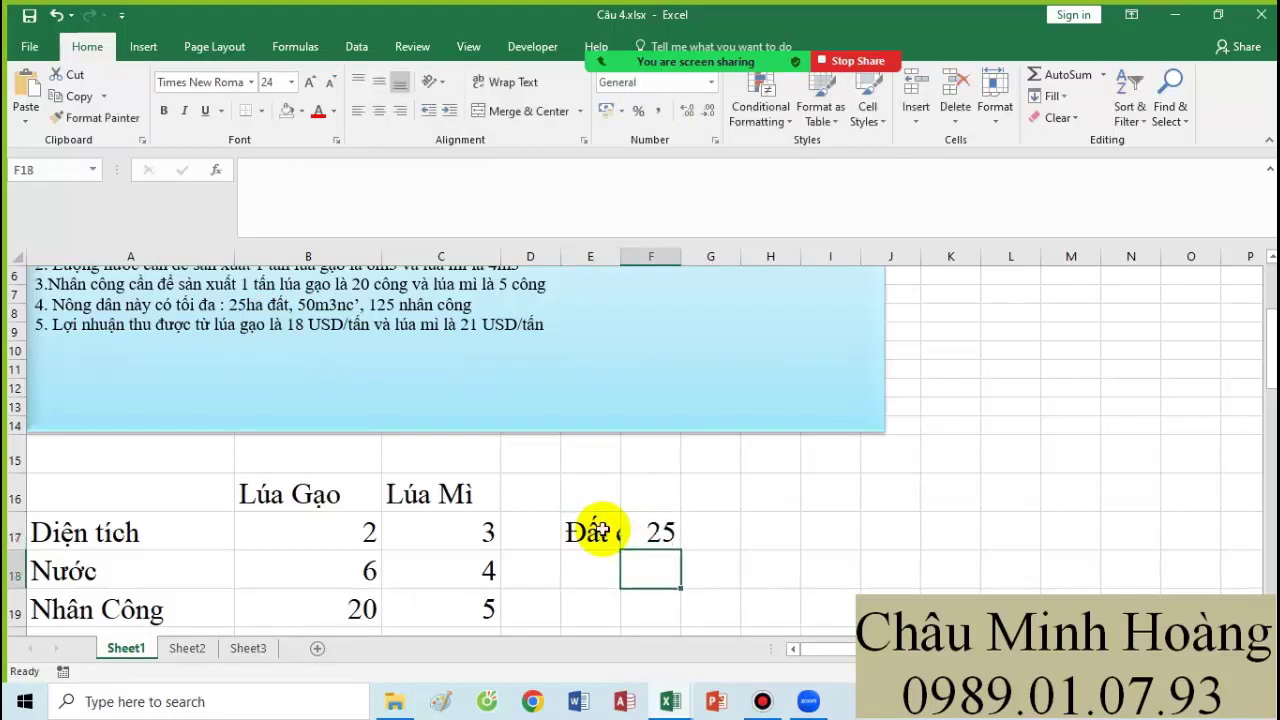
Enter the available water limit, with the label Nước có in E18 and 50 in F18.
click(600, 566)
text(Nứơ)
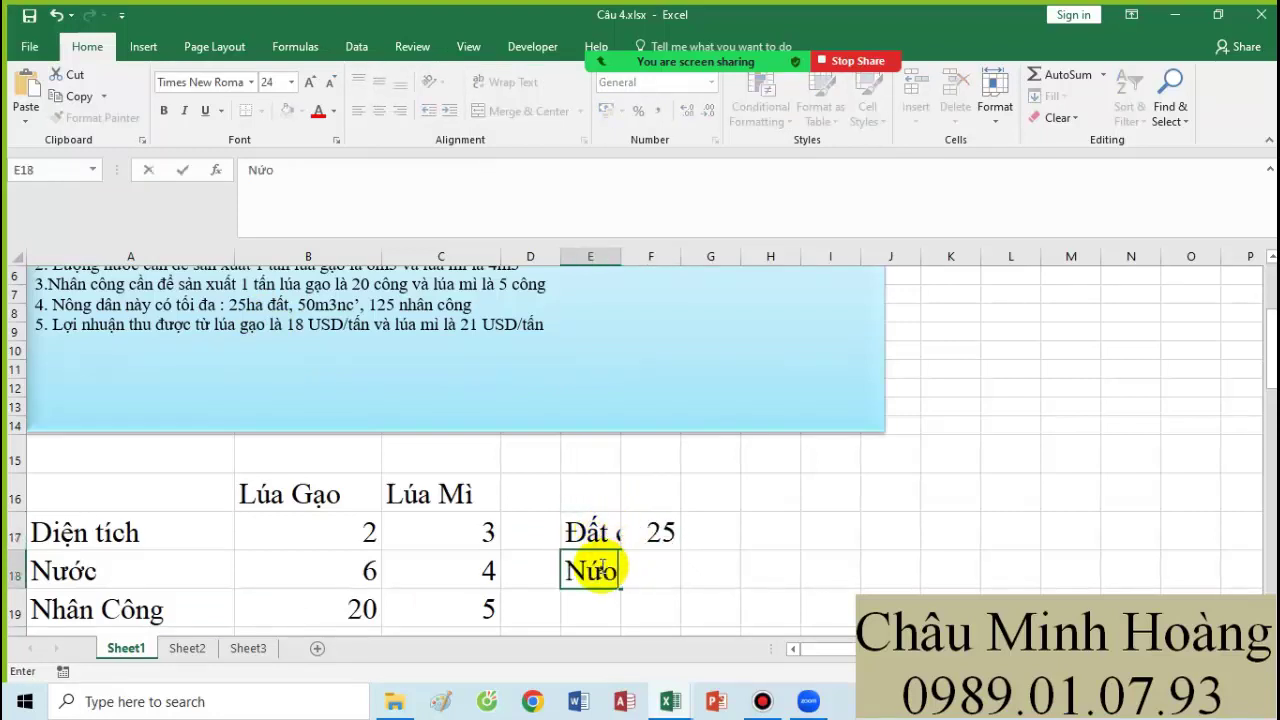
key(Tab)
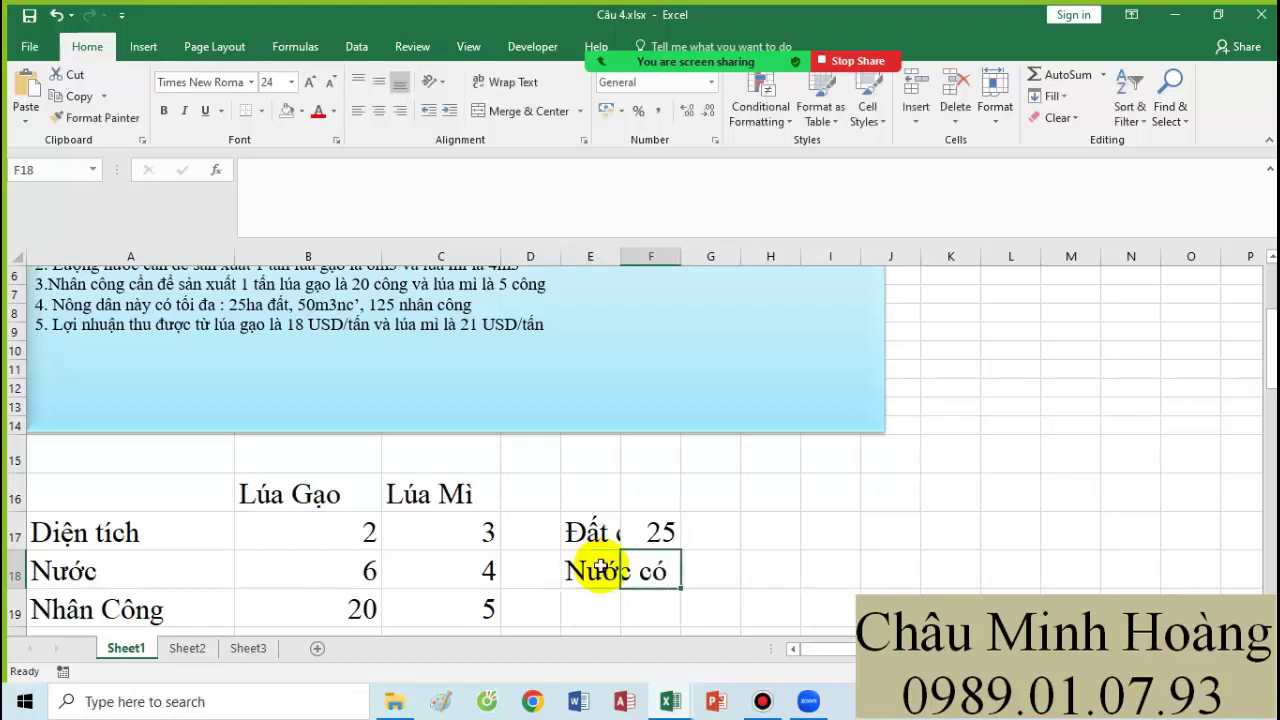
text(50)
key(Return)
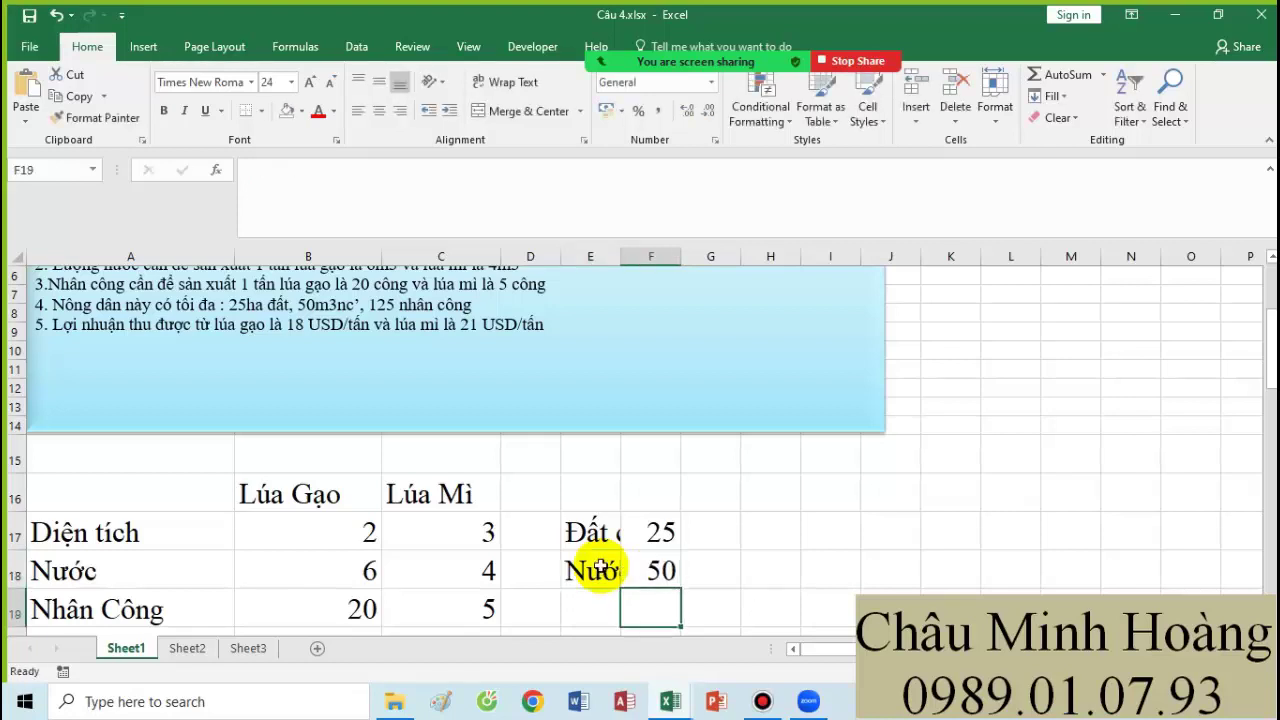
Enter the available labour limit of 125 in F19 and the label Nhân Công in E19.
text(125)
key(Left)
text(Nhan)
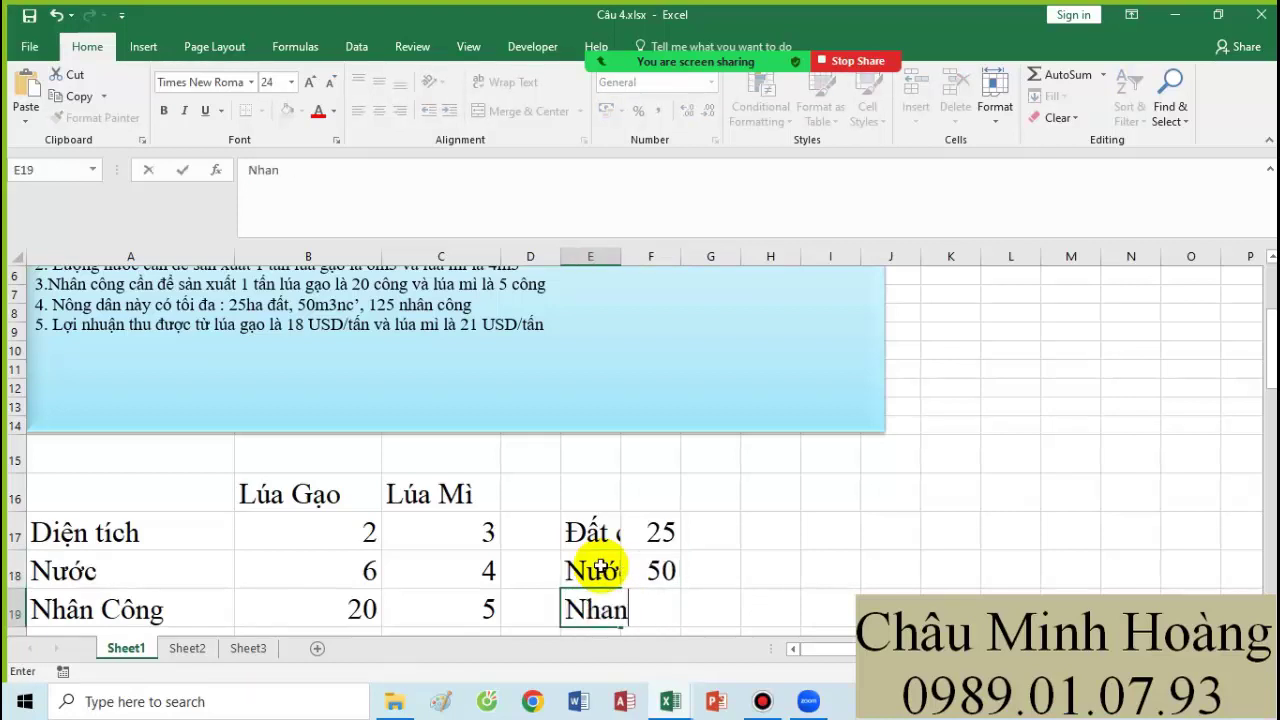
text( Công)
key(Return)
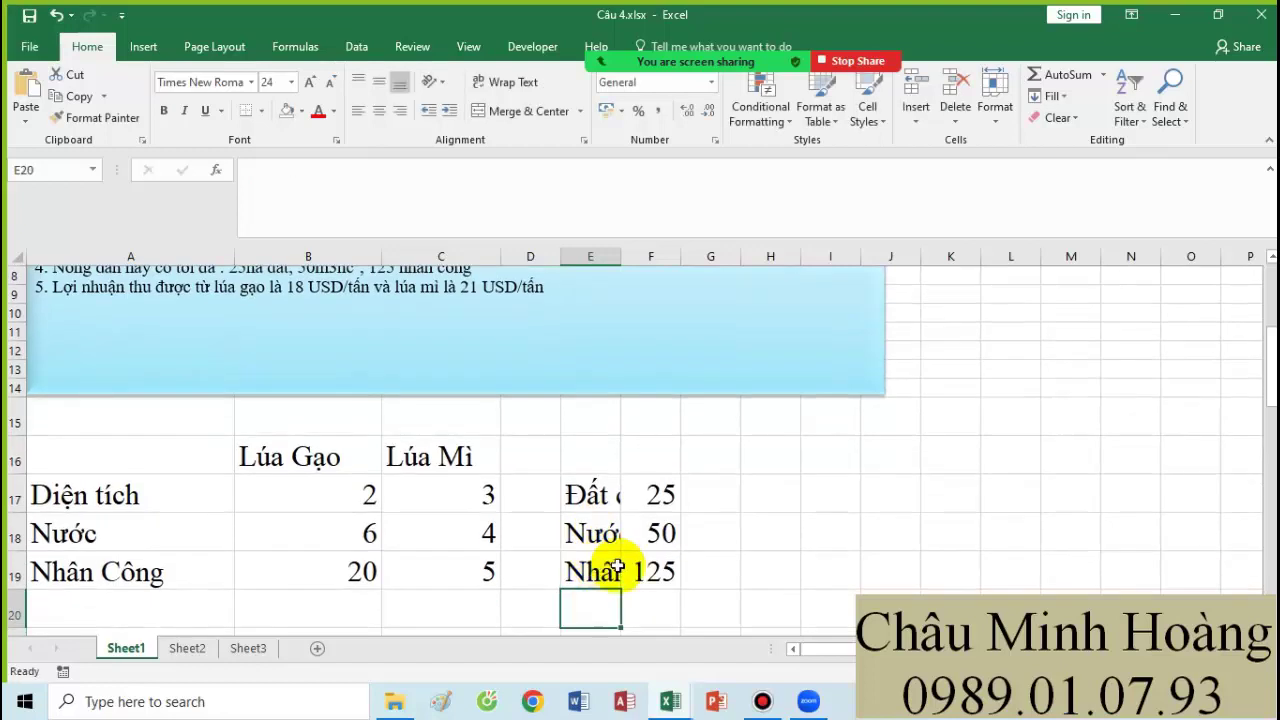
Extend the label in E19 to Nhân Công Có and widen column E so the resource labels fit.
click(591, 571)
double_click(637, 578)
click(702, 567)
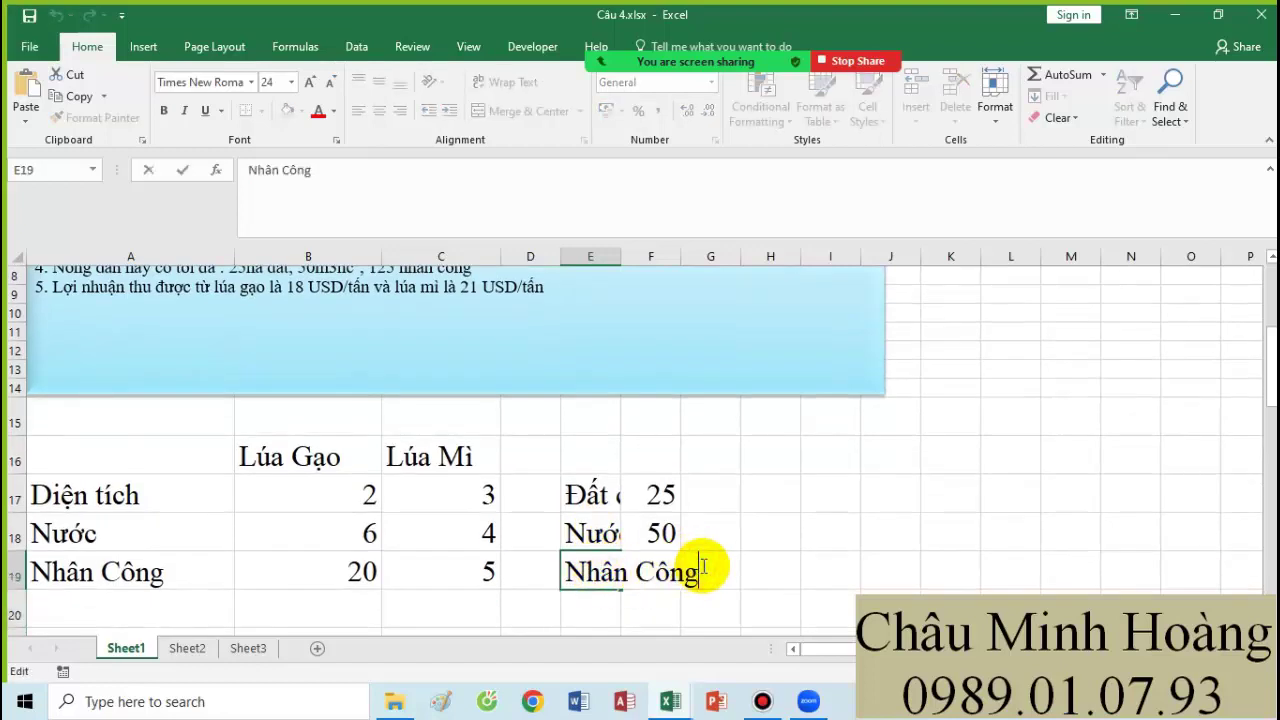
text(C)
key(Escape)
key(Down)
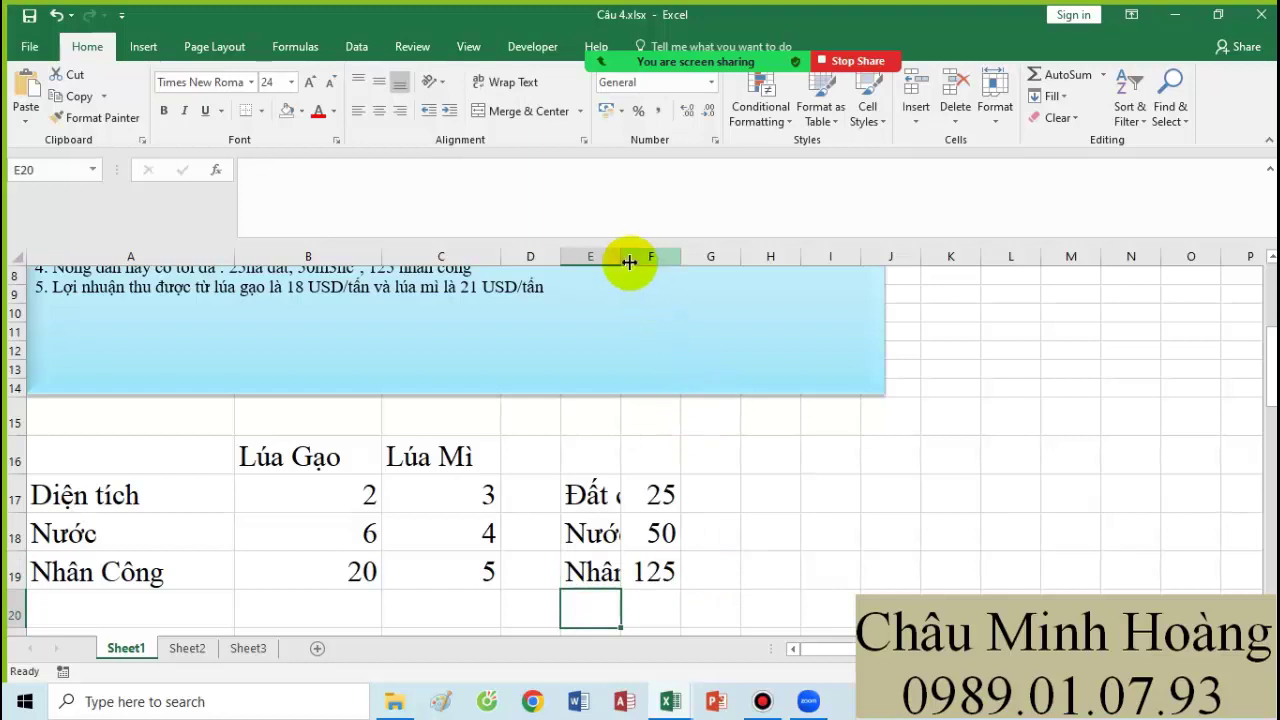
drag(625, 261, 795, 257)
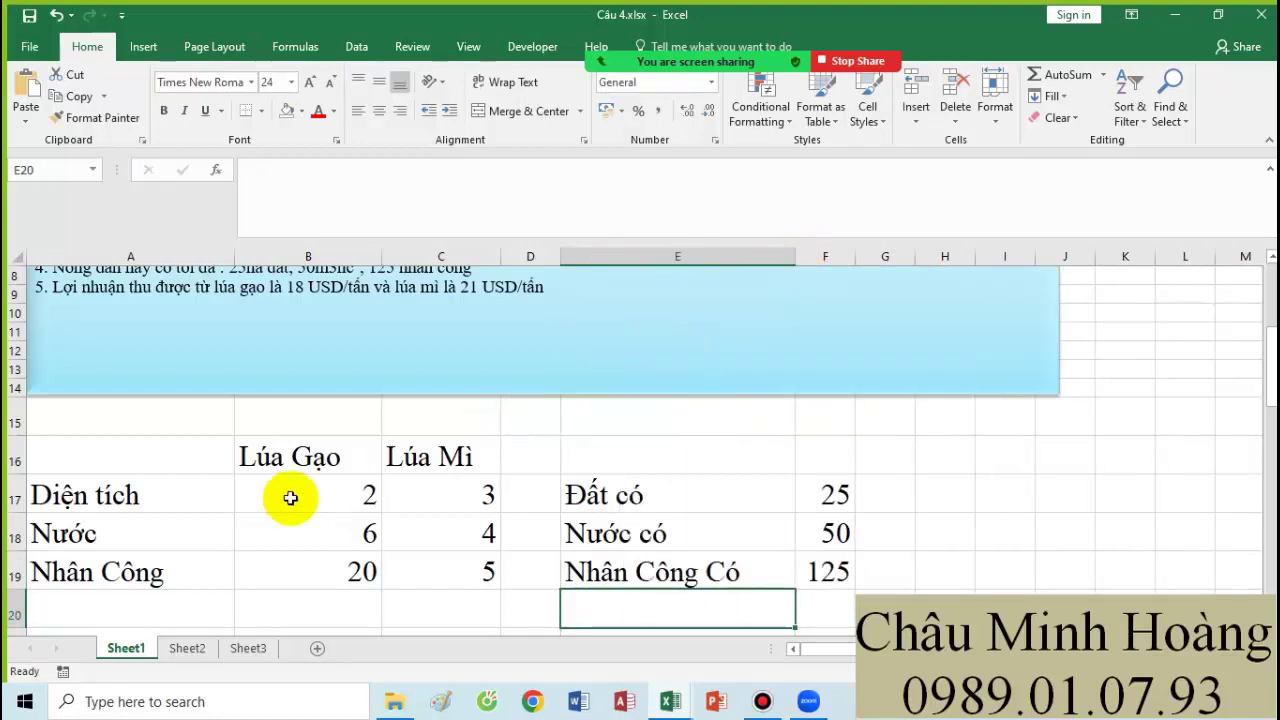
Fill row 20 with the label Lợi nhuận and the profit per ton: 18 for Lúa Gạo and 21 for Lúa Mì.
click(130, 613)
text(Lợi nhuận)
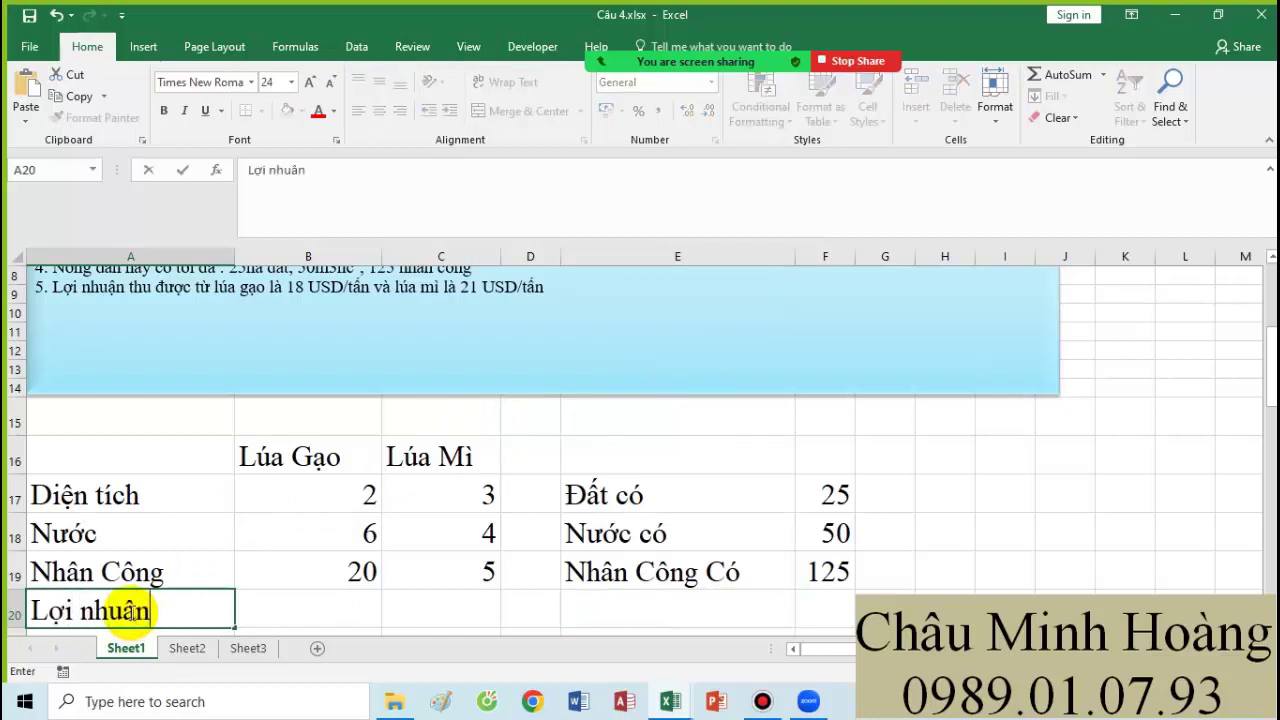
key(Tab)
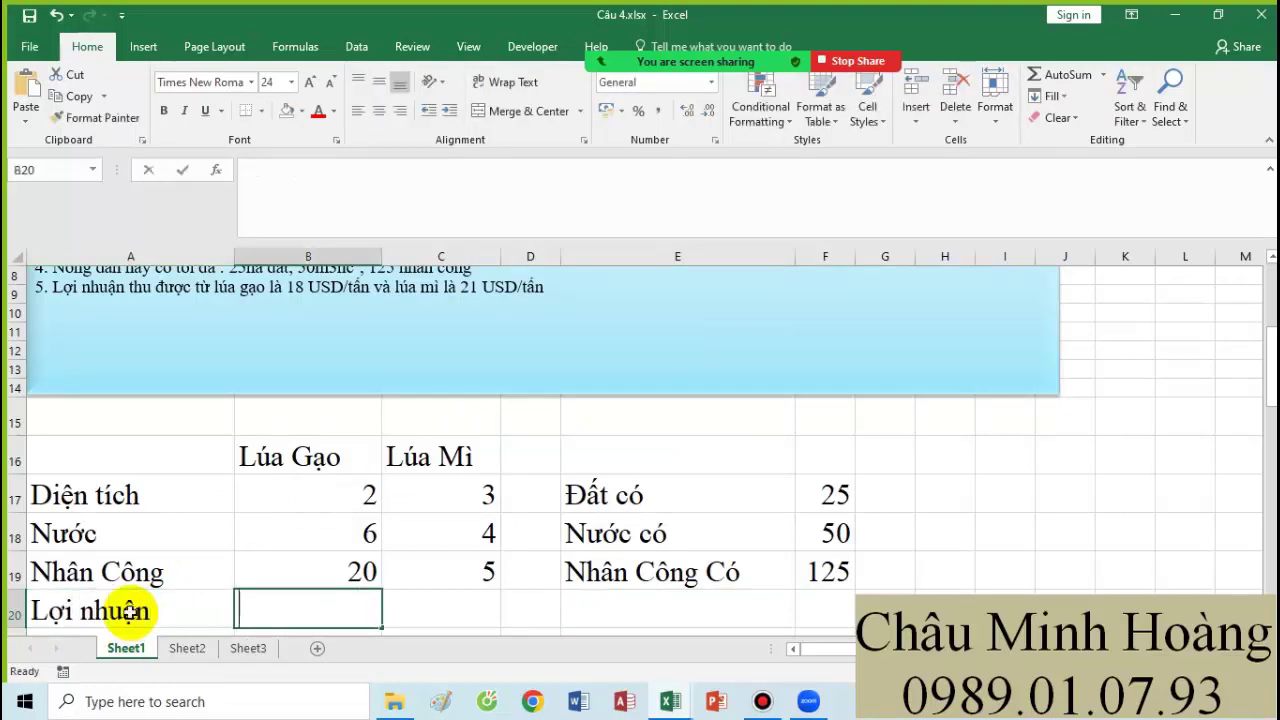
text(18)
key(Tab)
text(21)
key(Down)
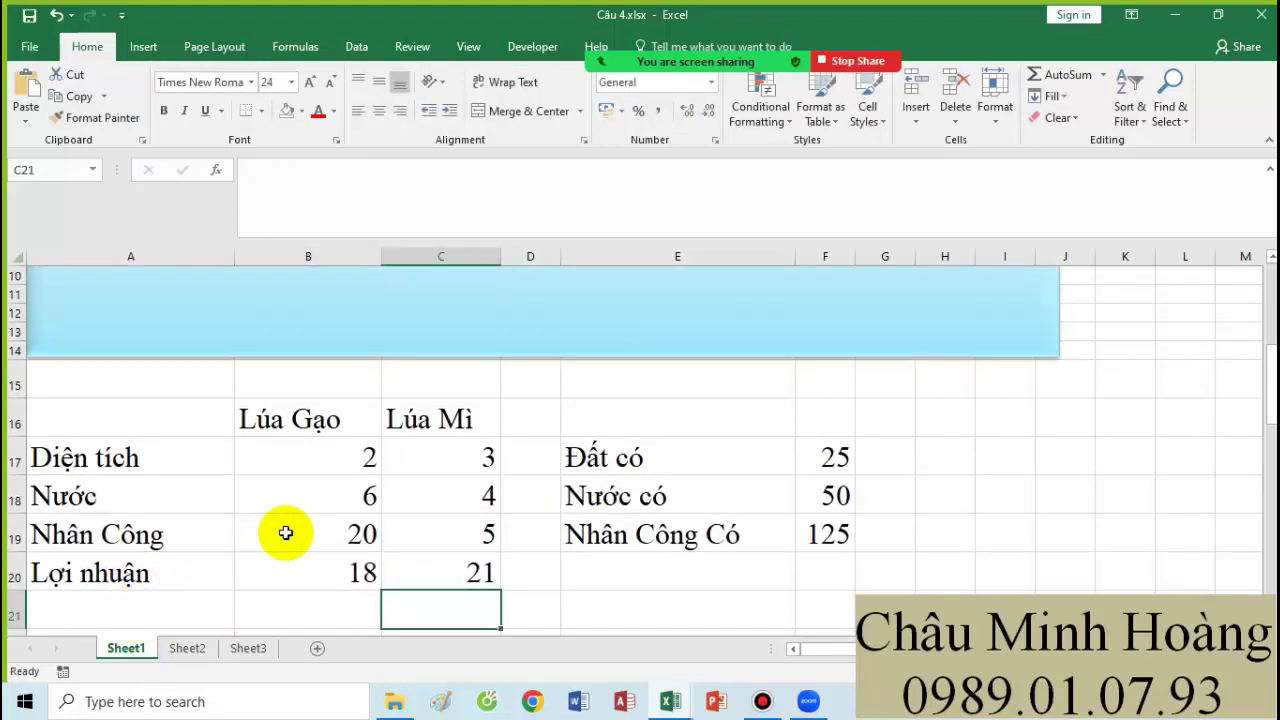
Add the decision row Số tấn in row 21, with a starting value of 1 for both Lúa Gạo and Lúa Mì.
scroll(300, 580, down, 1)
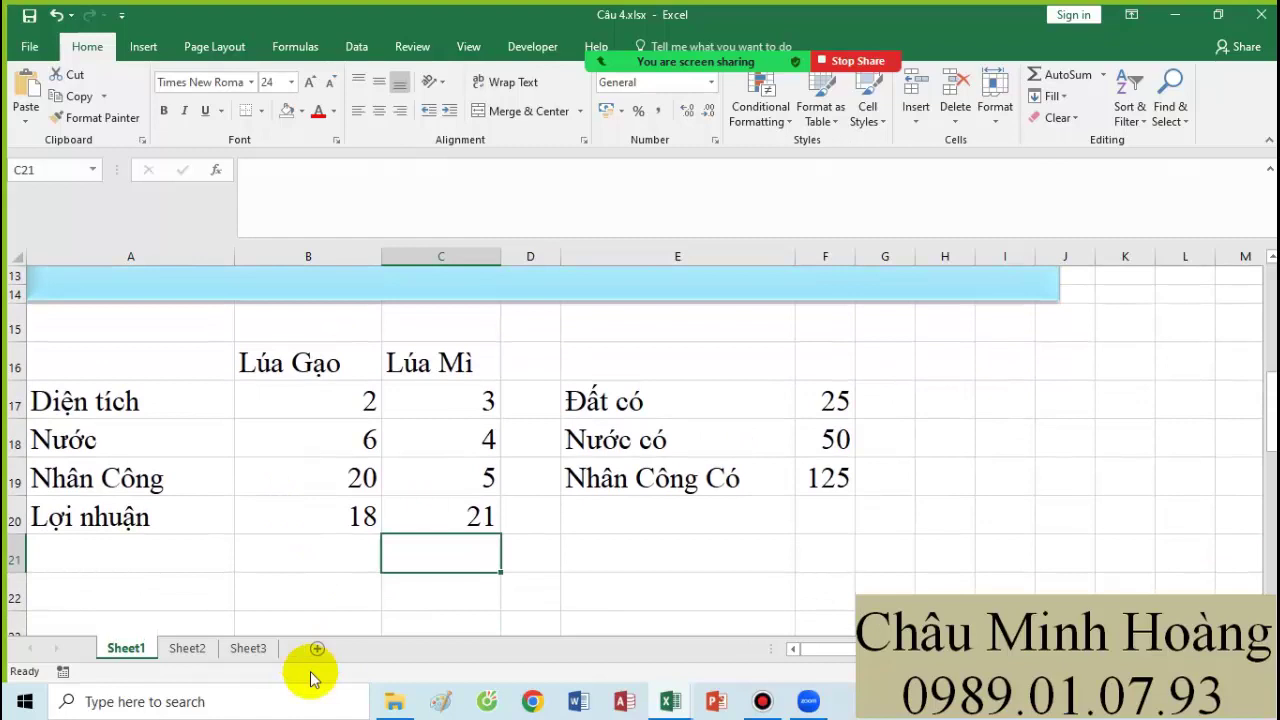
drag(94, 366, 962, 585)
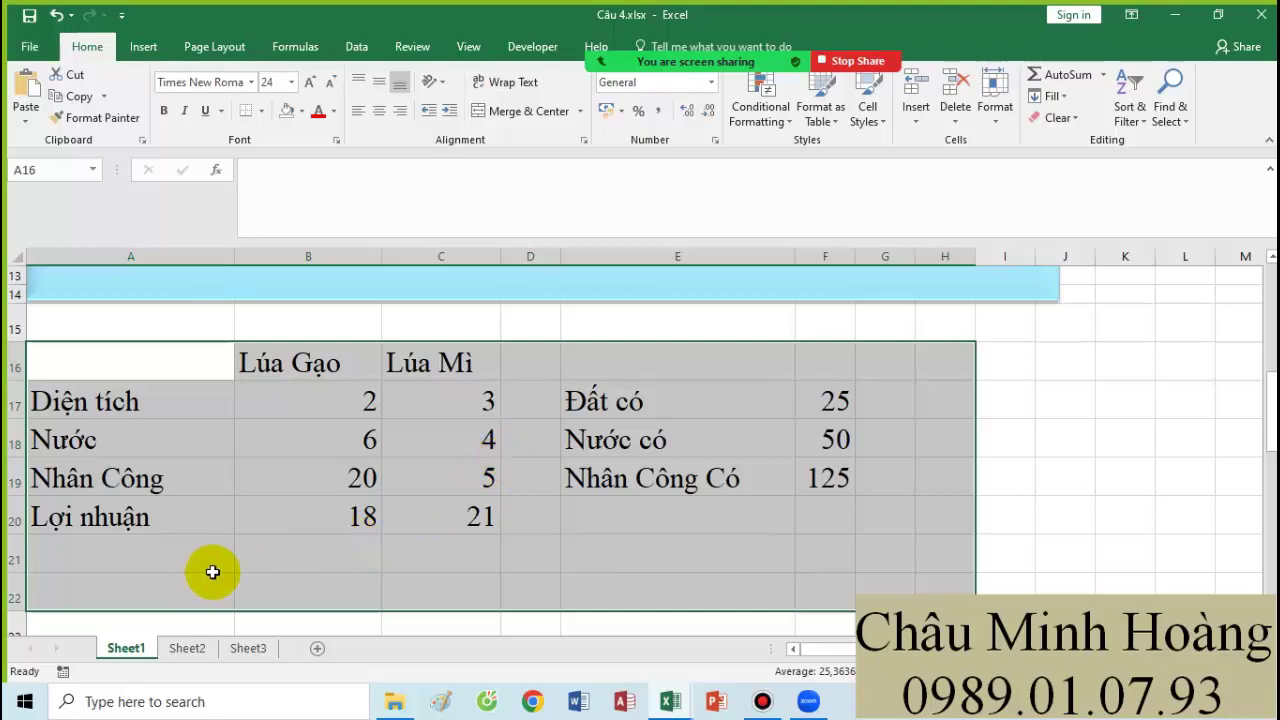
scroll(415, 370, up, 5)
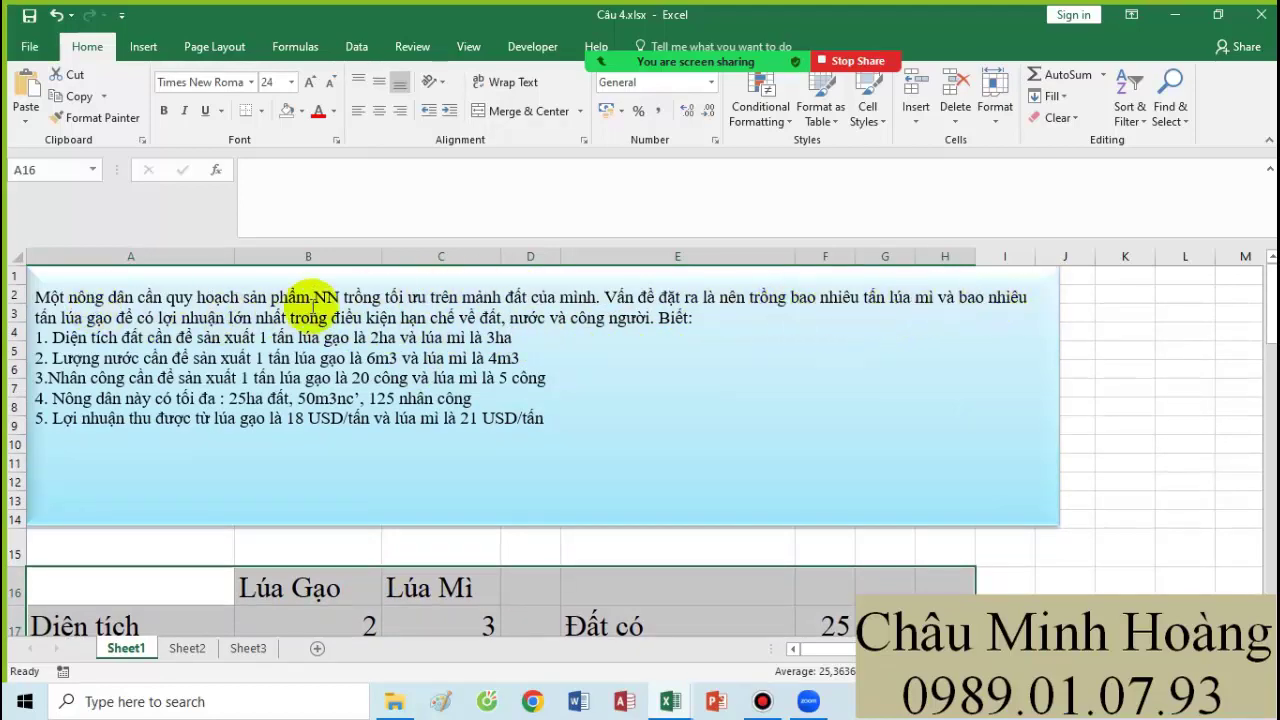
scroll(429, 330, down, 4)
click(148, 562)
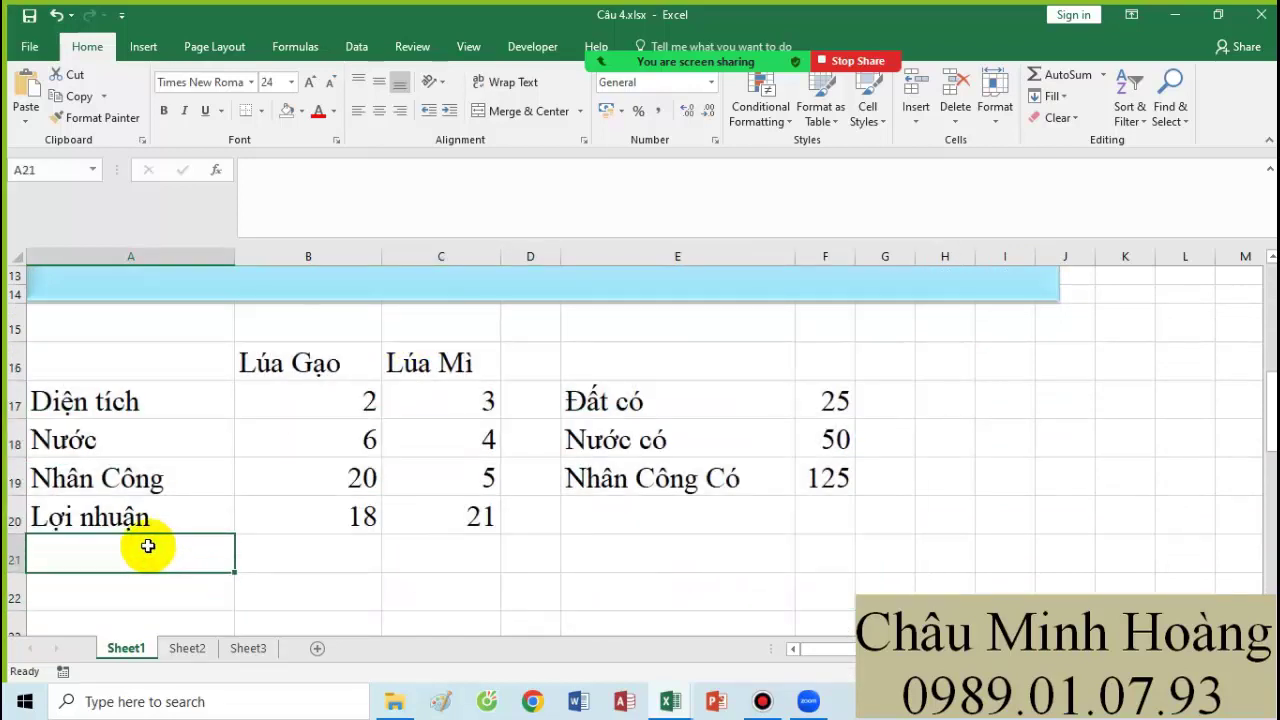
text(Số tấn)
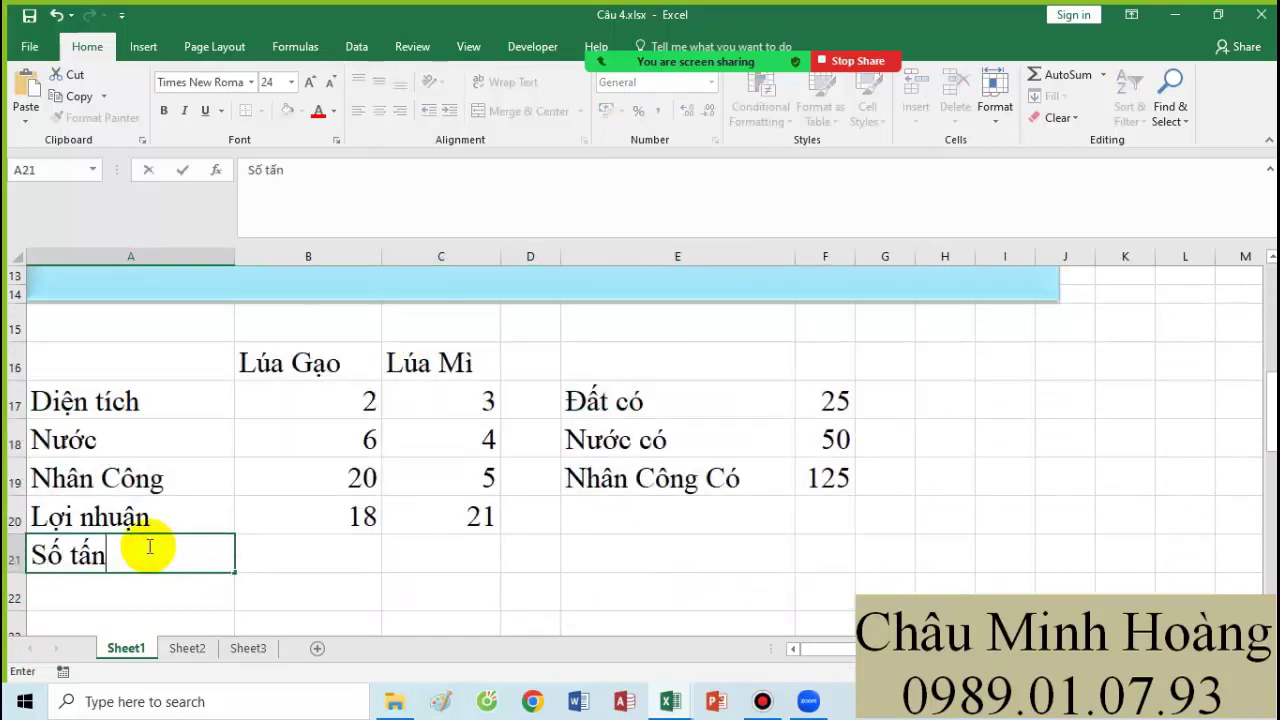
key(Tab)
text(1)
key(Tab)
text(1)
key(Tab)
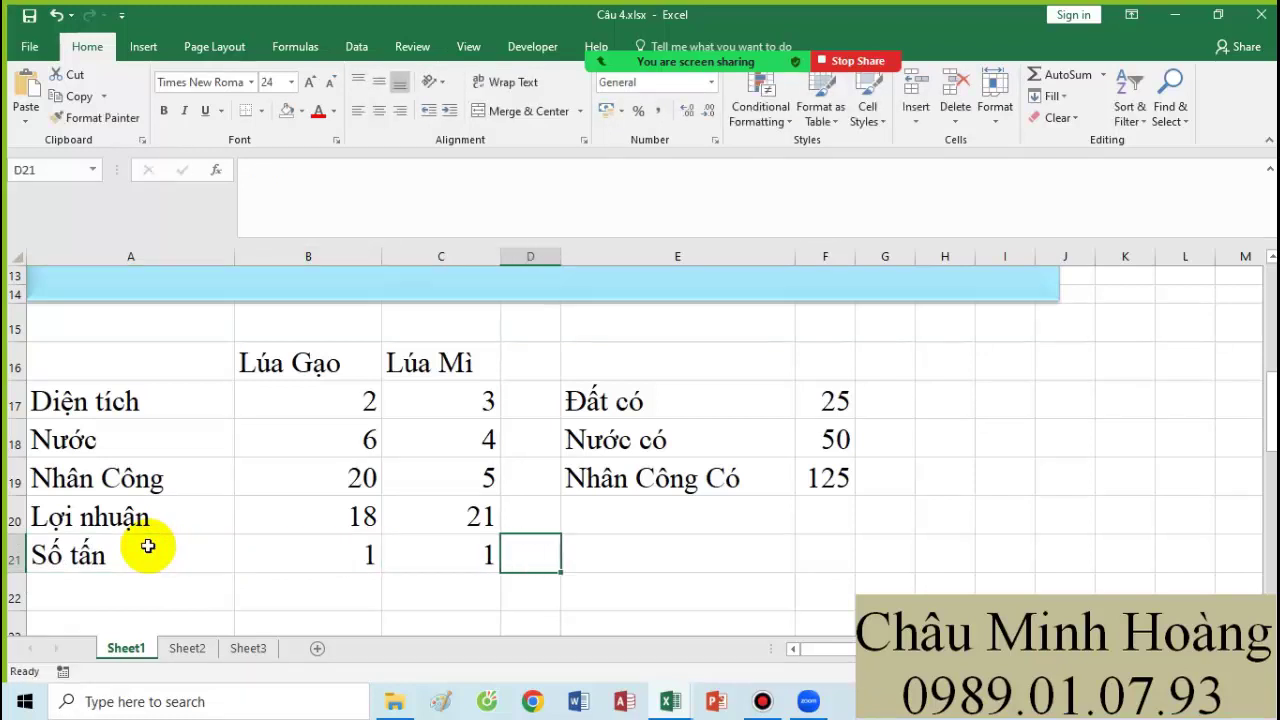
Enter the label Lợi Nhuận for the total profit in E20.
click(653, 545)
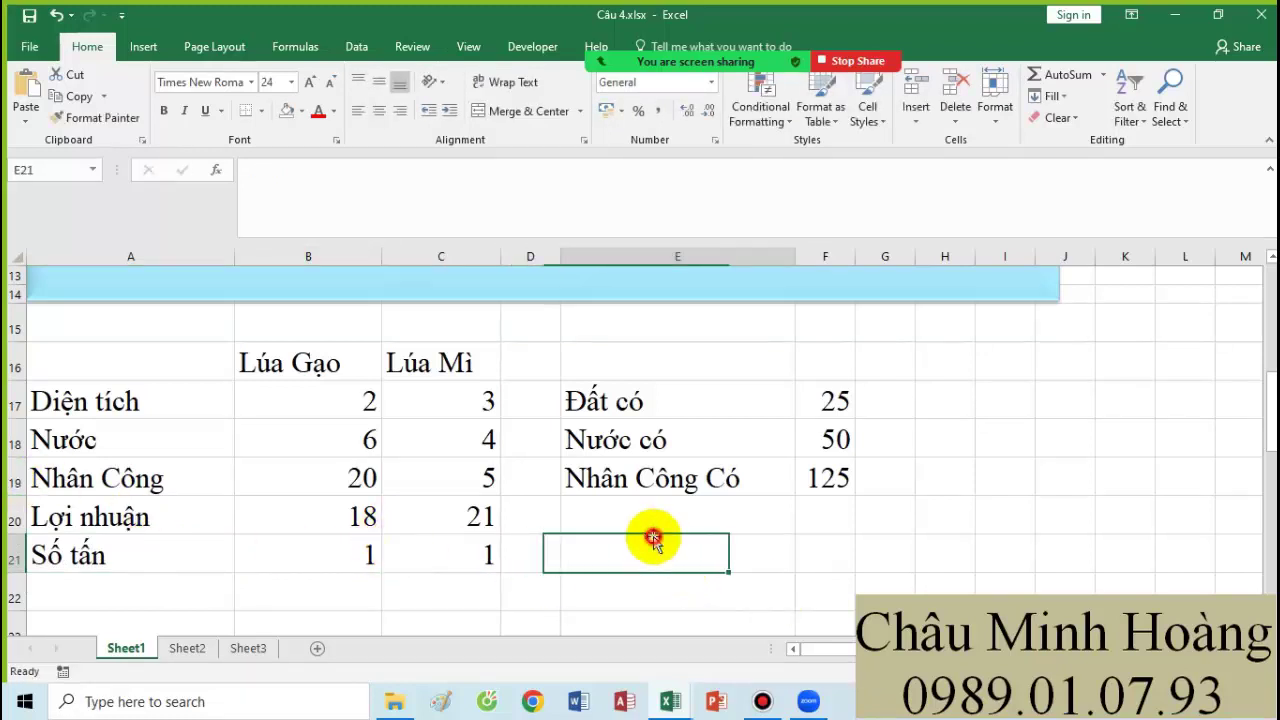
click(651, 524)
text(Lo)
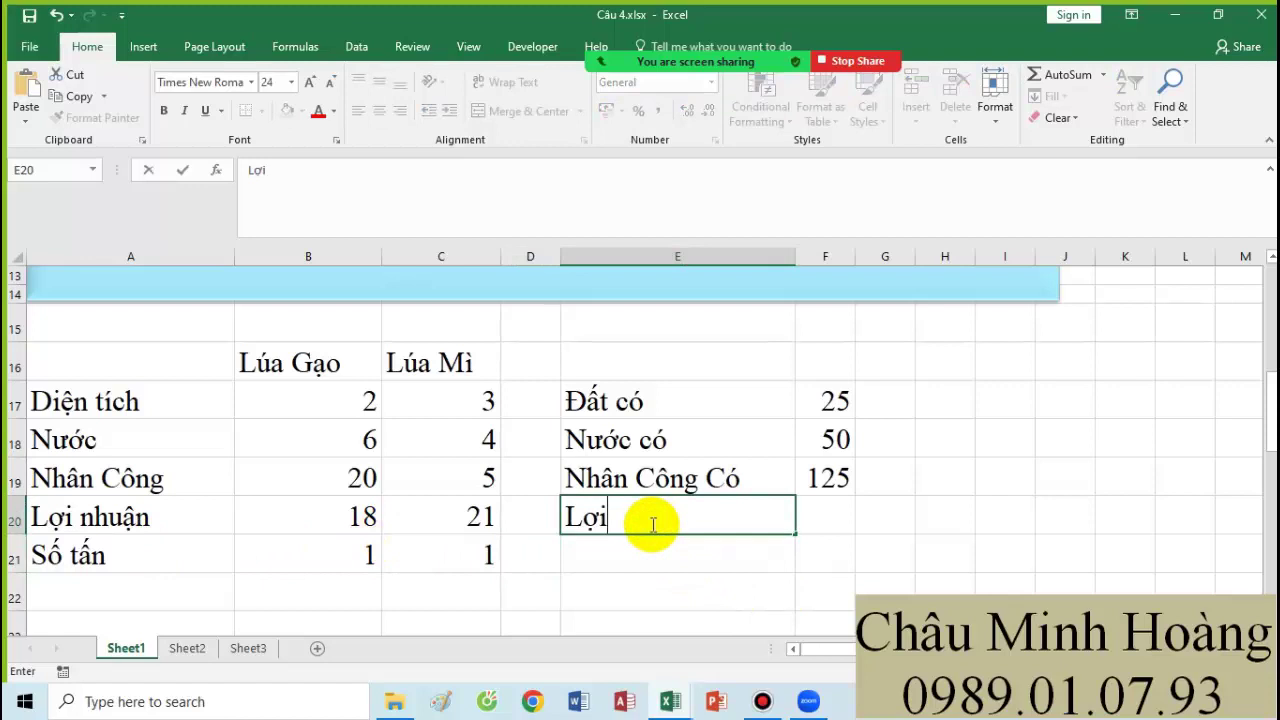
text(i Nhuận)
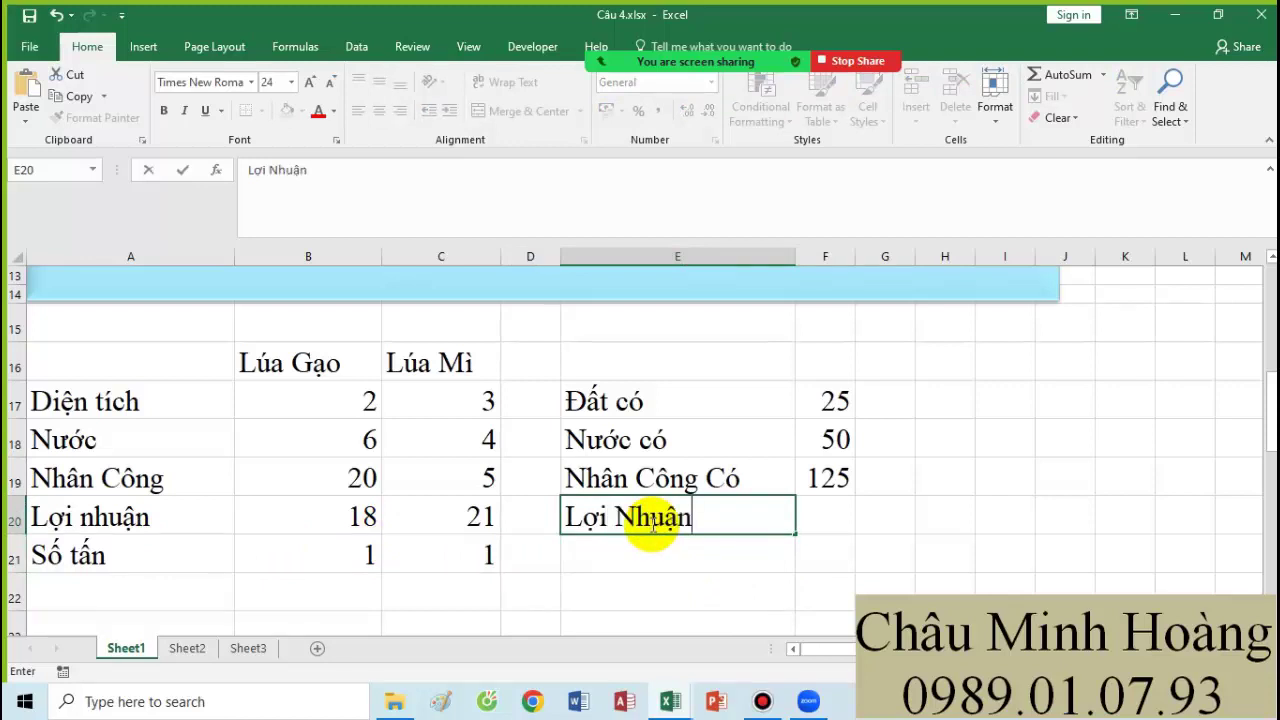
Compute the total profit in F20 with the array formula =SUM($B$21:$C$21*($B$20:$C$20)).
key(Tab)
text(=sum)
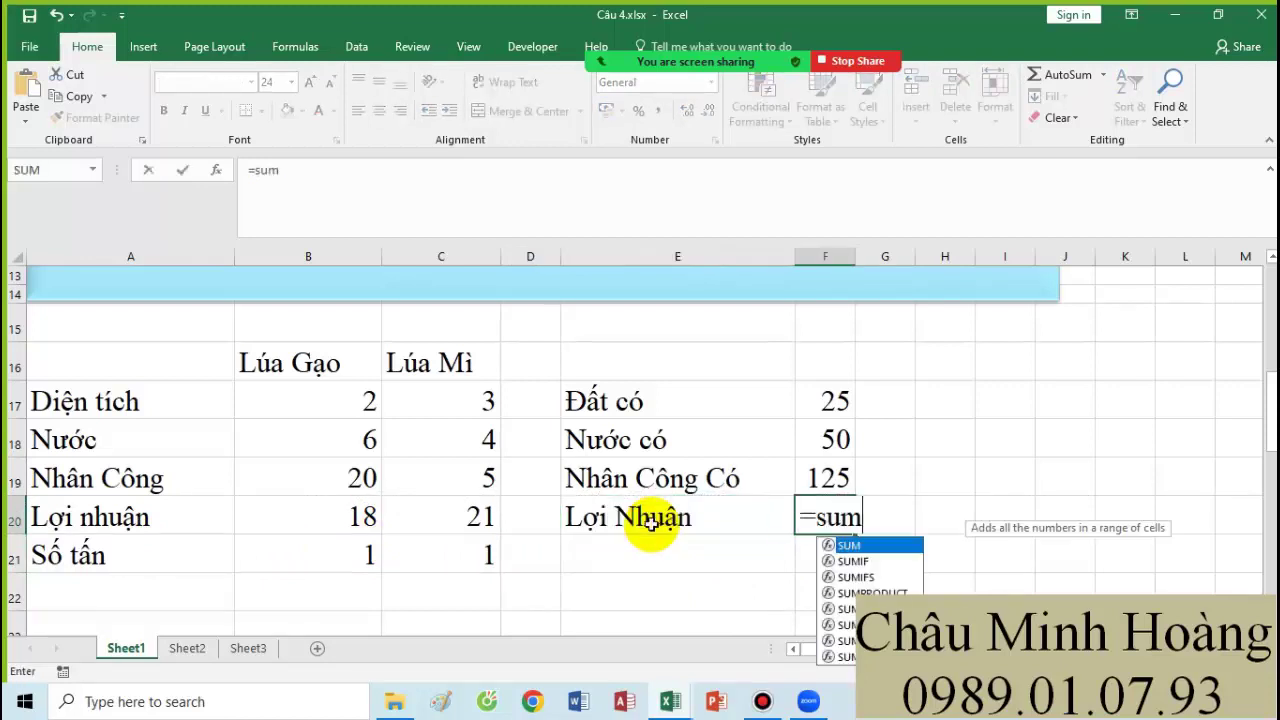
text(()
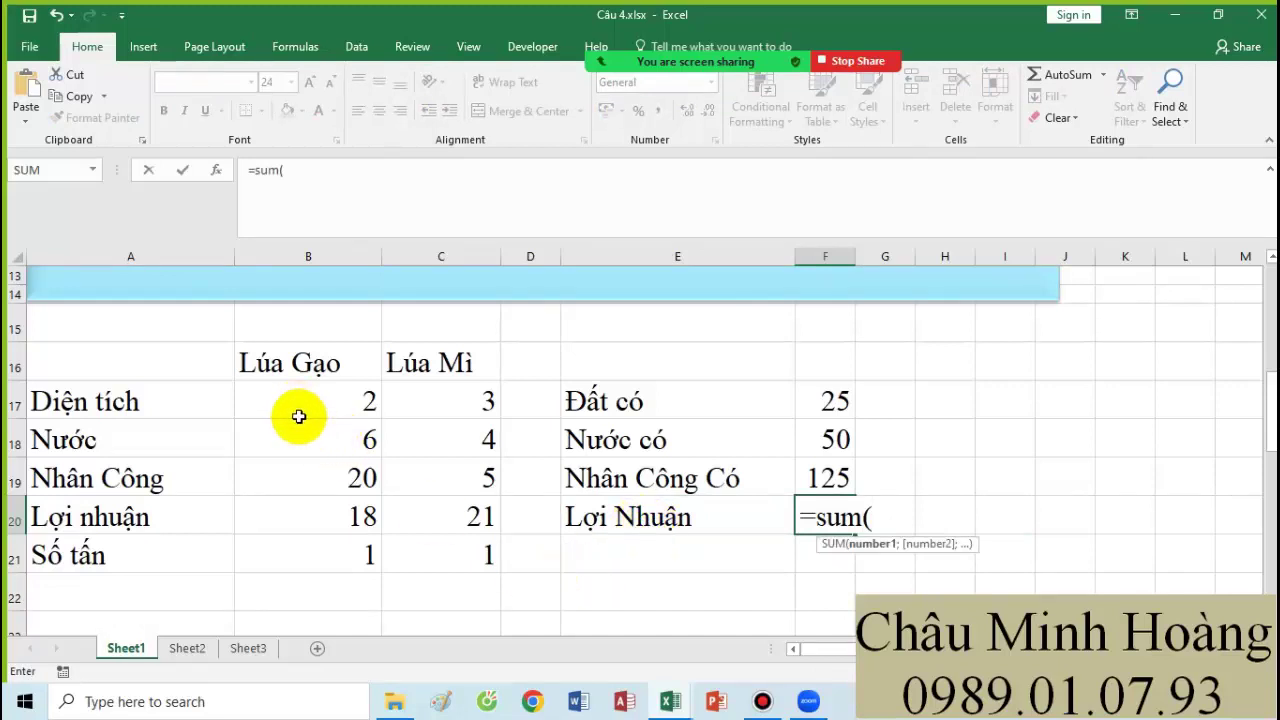
click(296, 558)
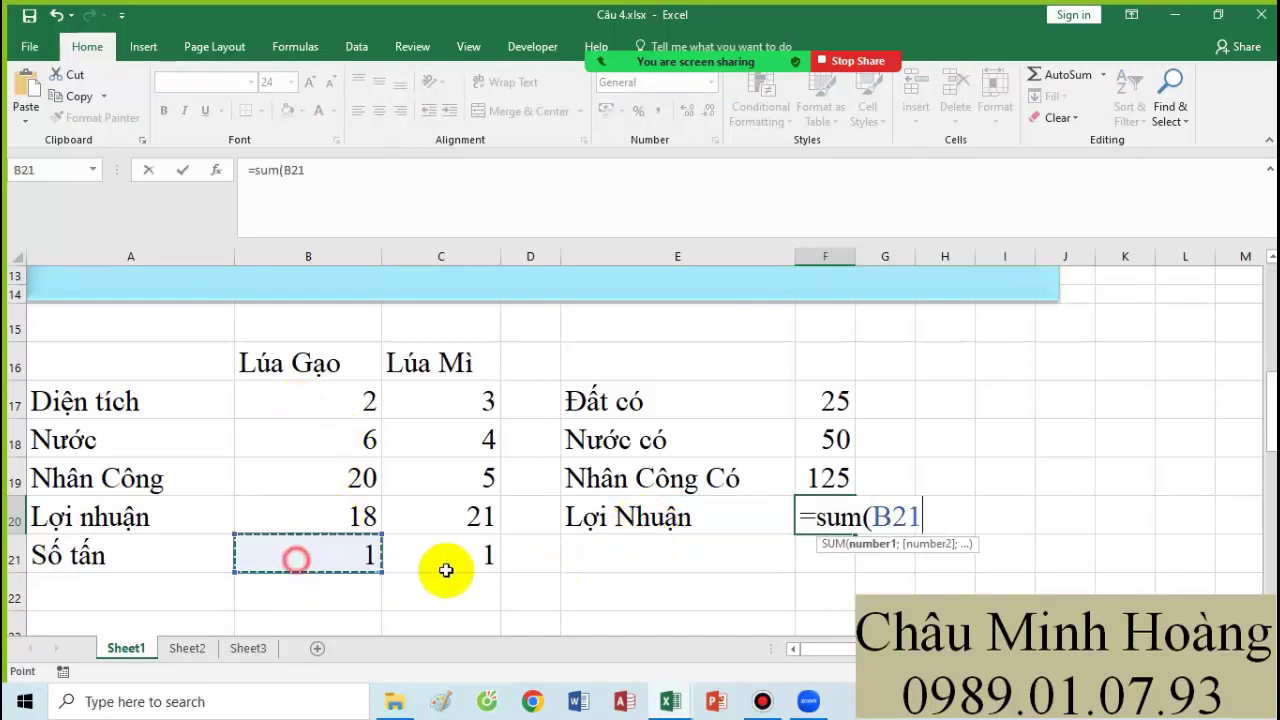
drag(446, 570, 448, 566)
key(F4)
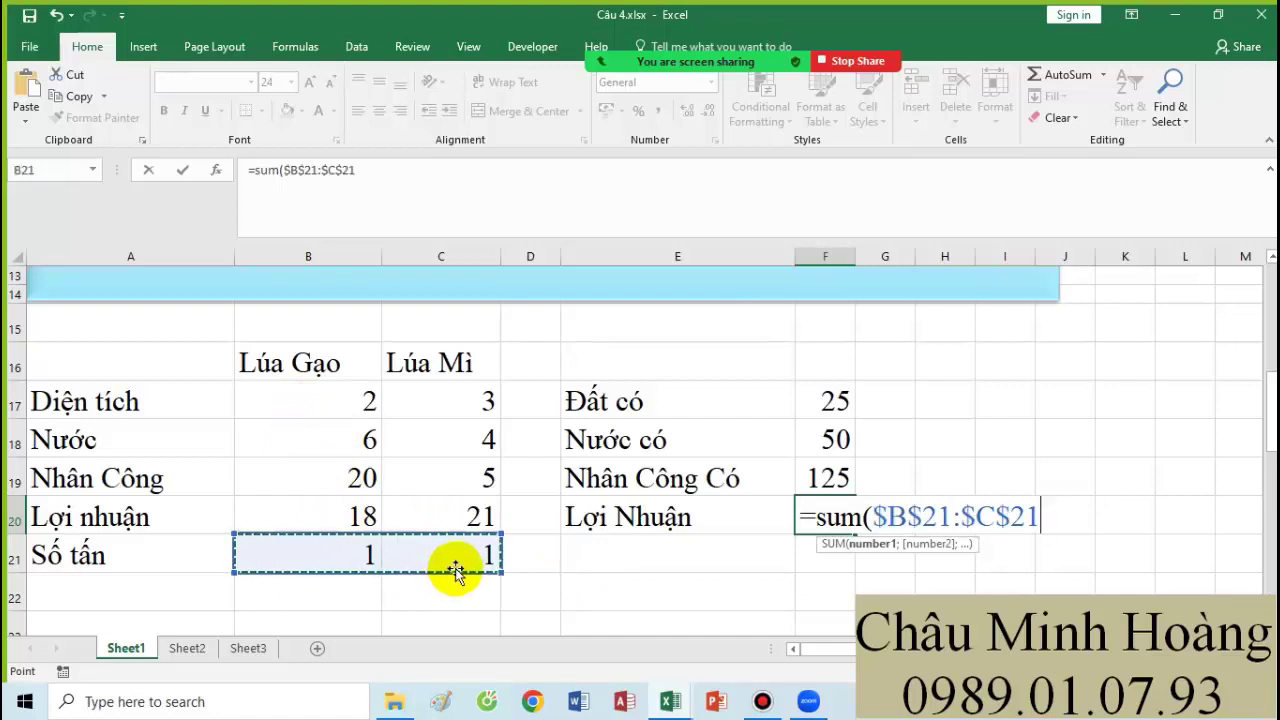
text(*)
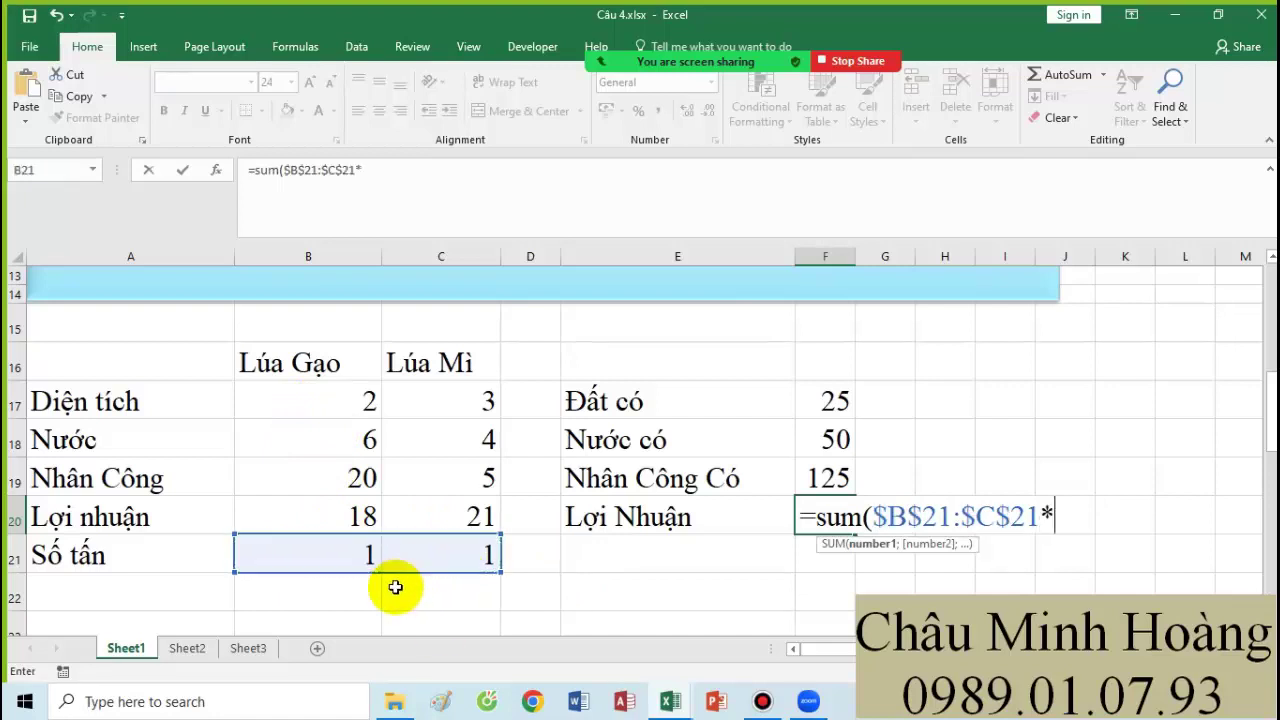
drag(320, 515, 423, 500)
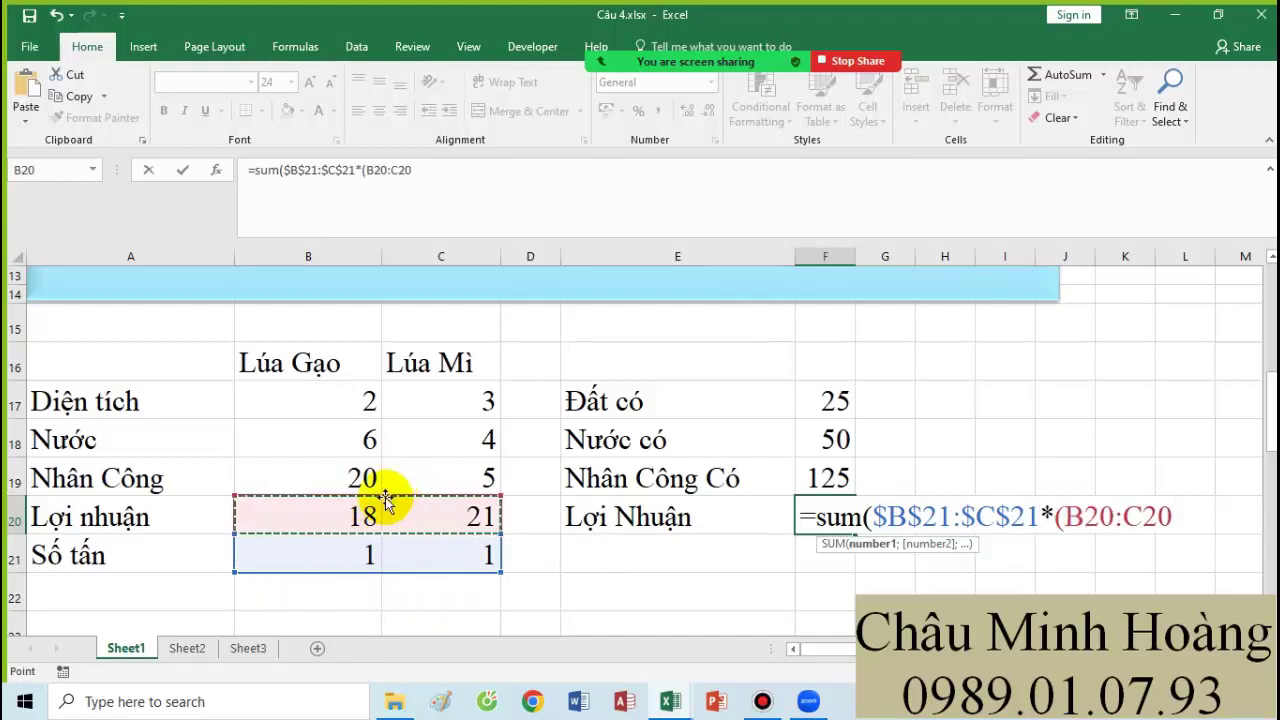
key(F4)
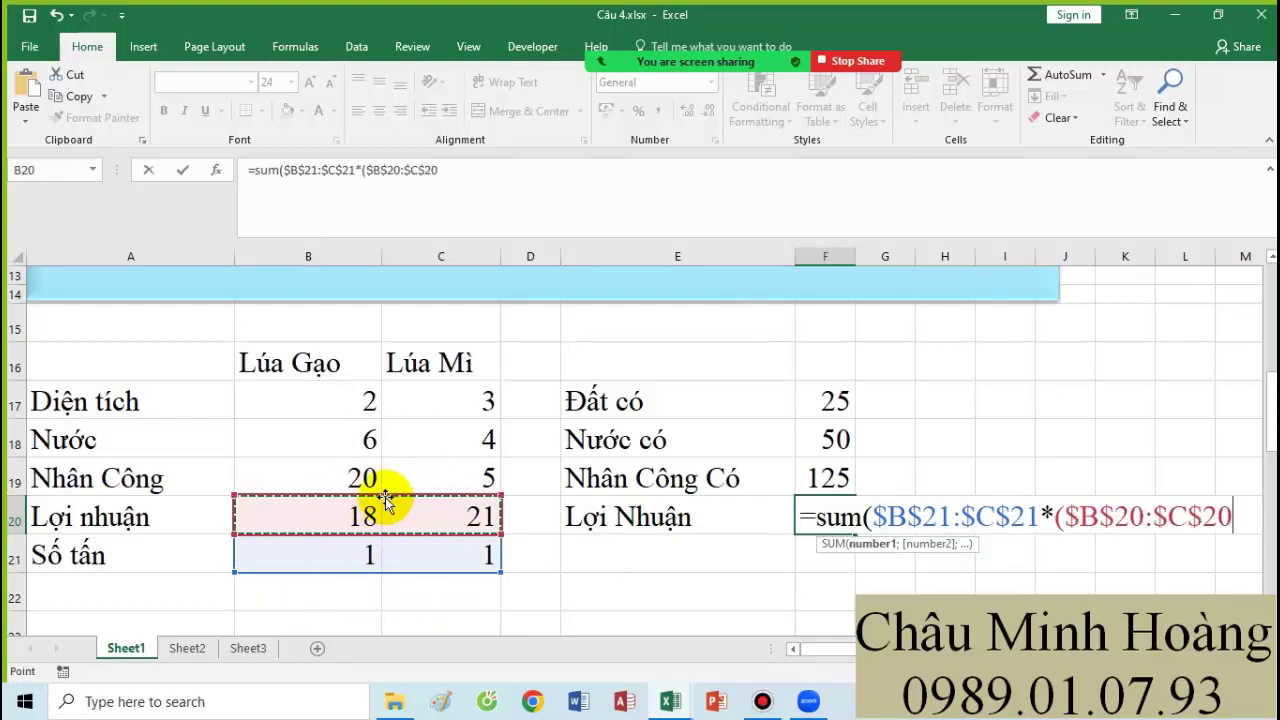
text()))
key(ctrl+shift+Return)
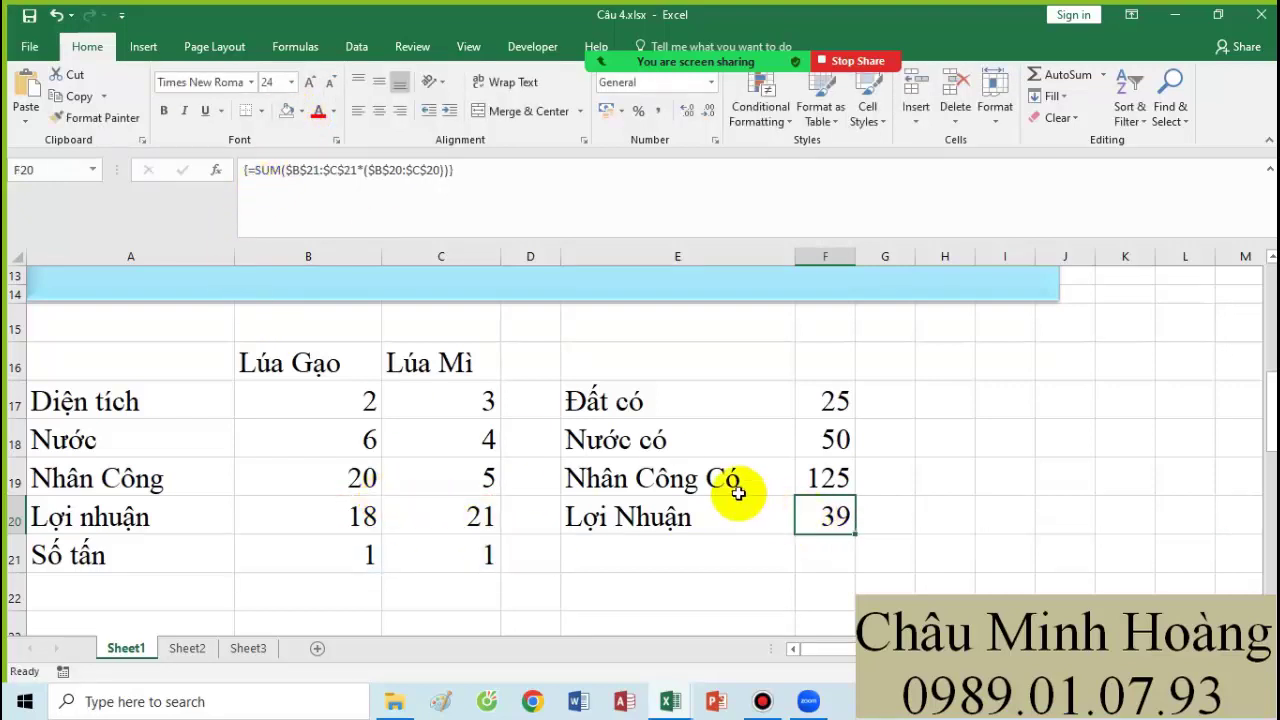
Write the first constraint in A22 as "dk 1: số tấn lúa trồng nguyên dương".
click(80, 600)
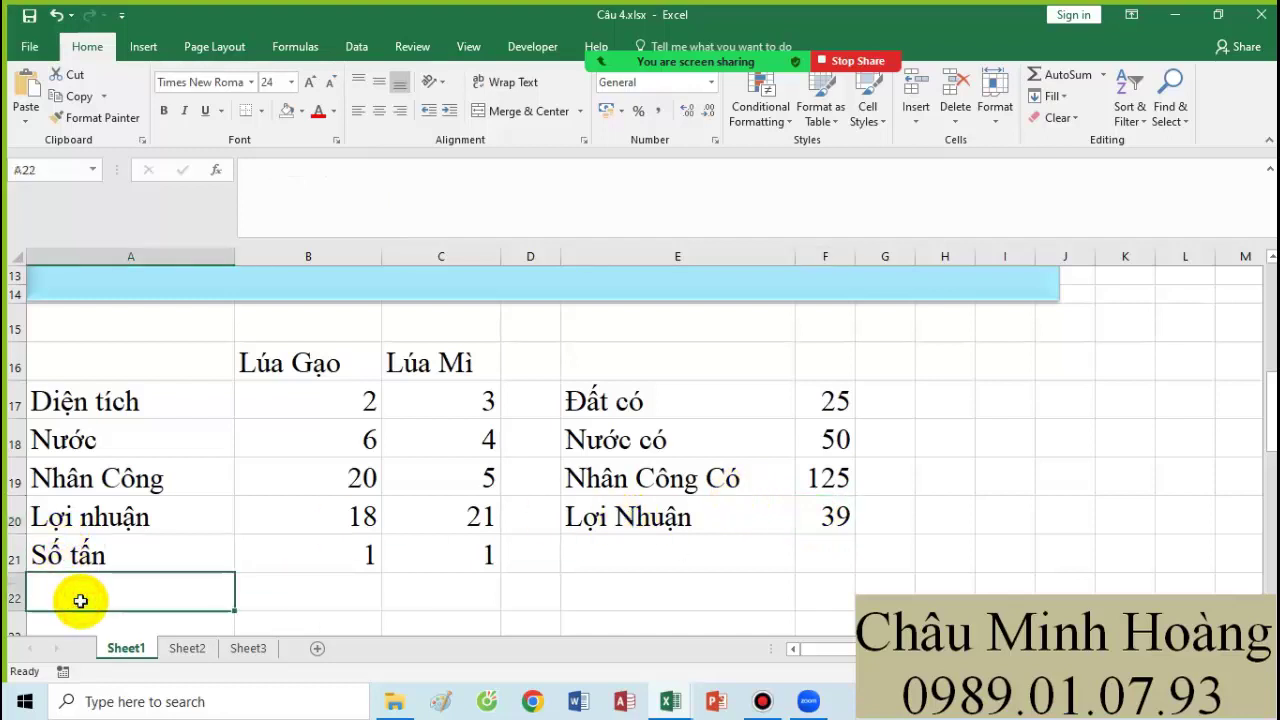
text(đđk)
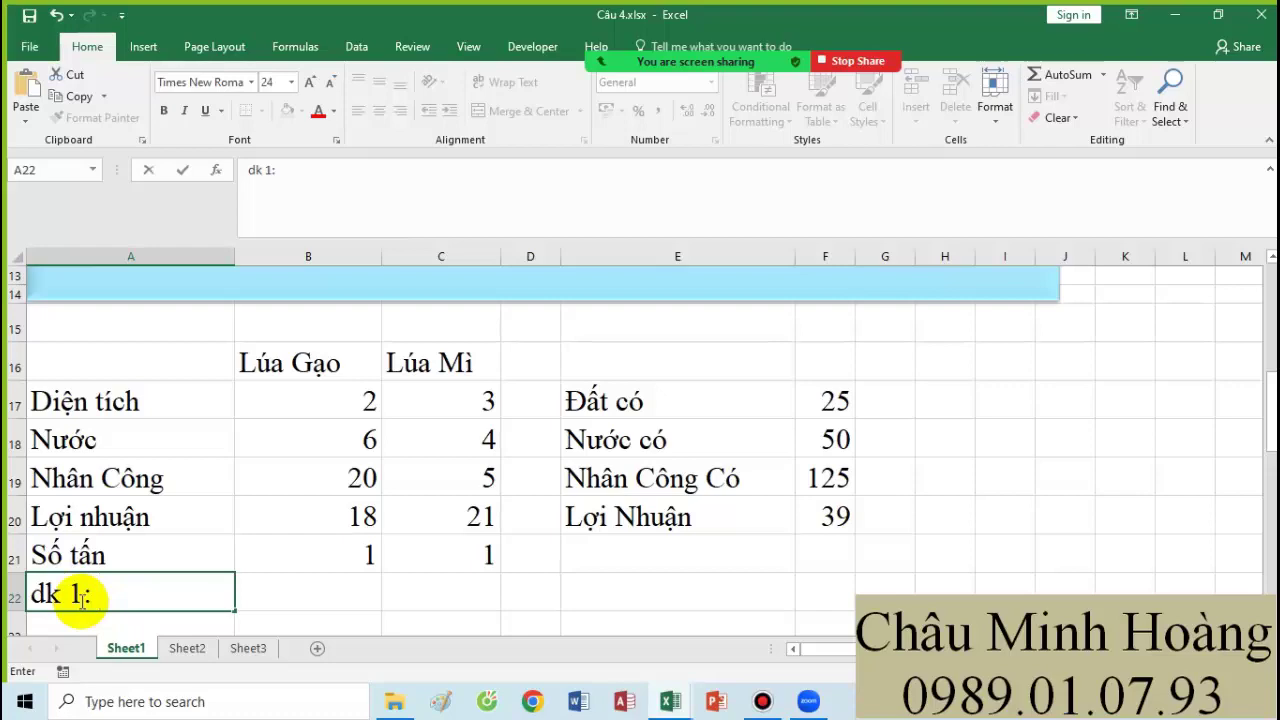
text( 1:)
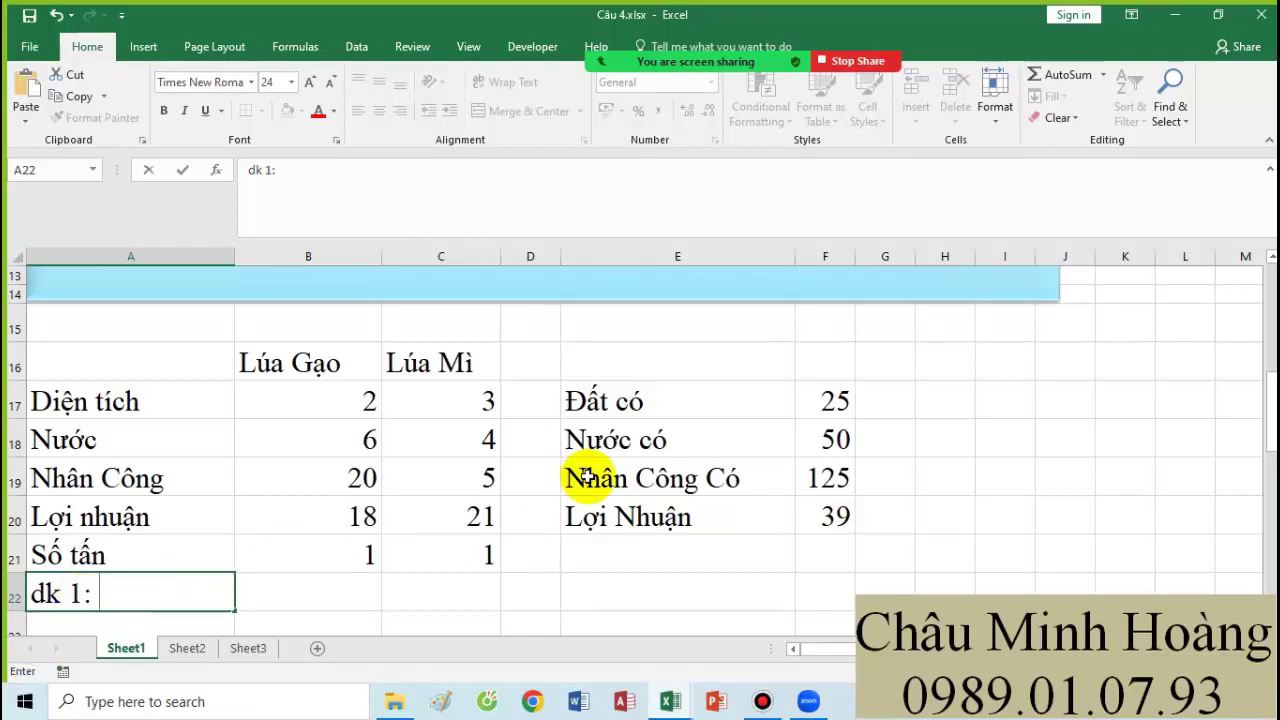
scroll(594, 471, up, 1)
scroll(512, 503, down, 3)
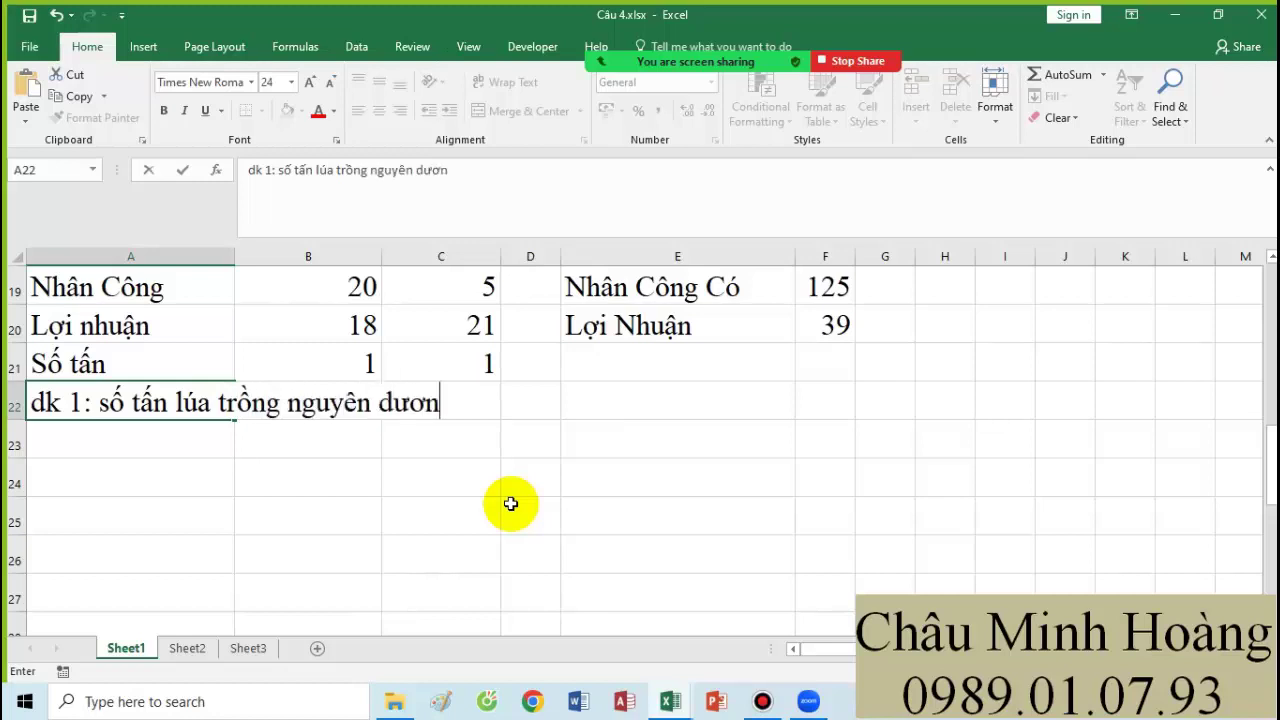
text(g)
key(Return)
text(đk 2:)
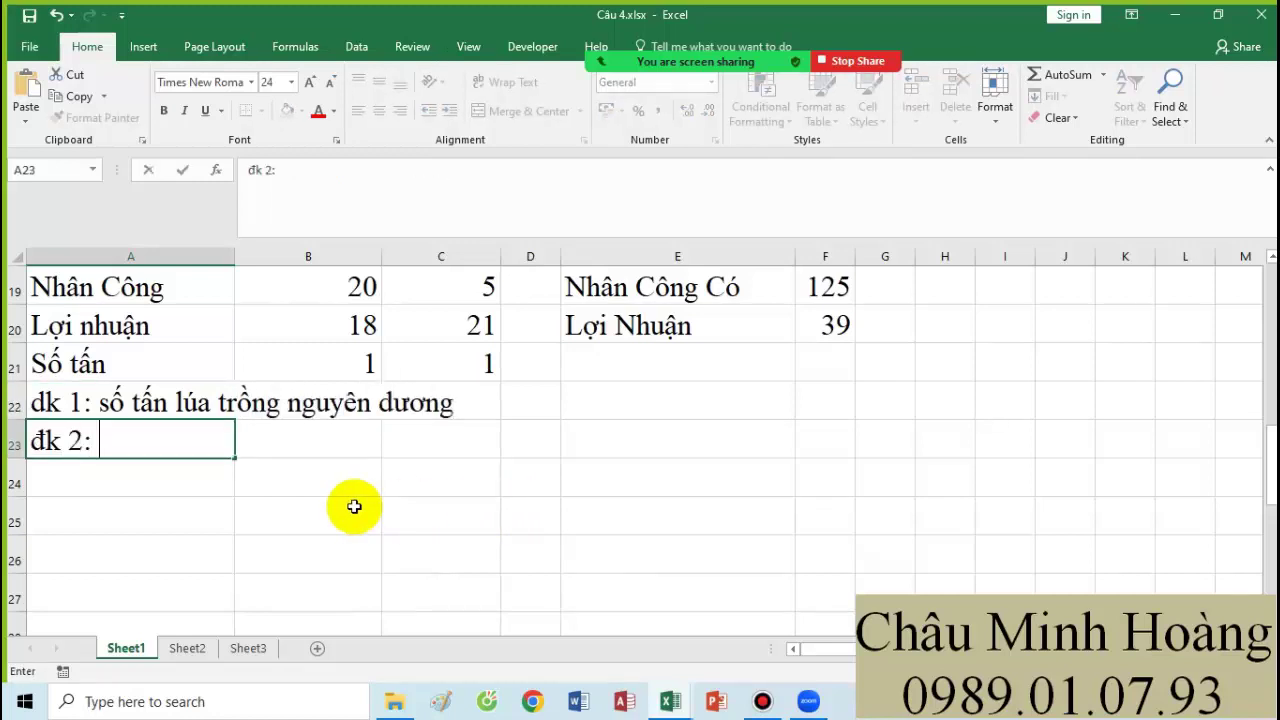
scroll(443, 482, up, 3)
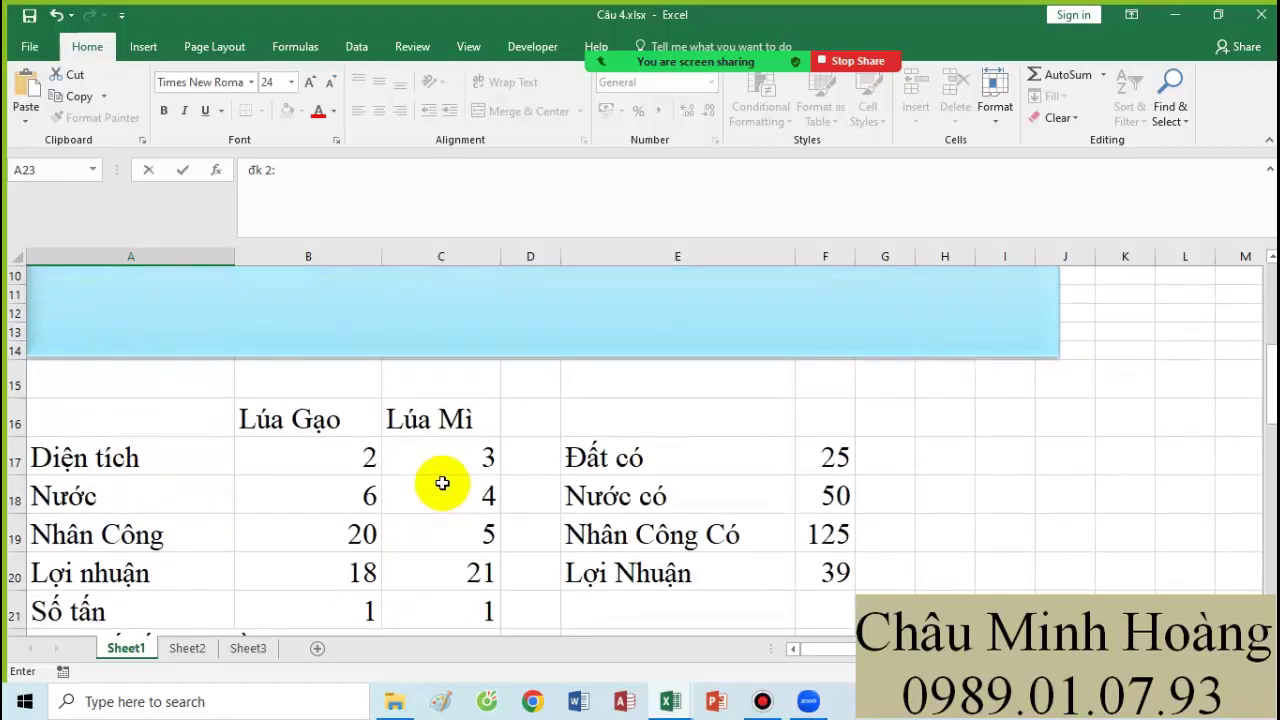
scroll(442, 483, down, 1)
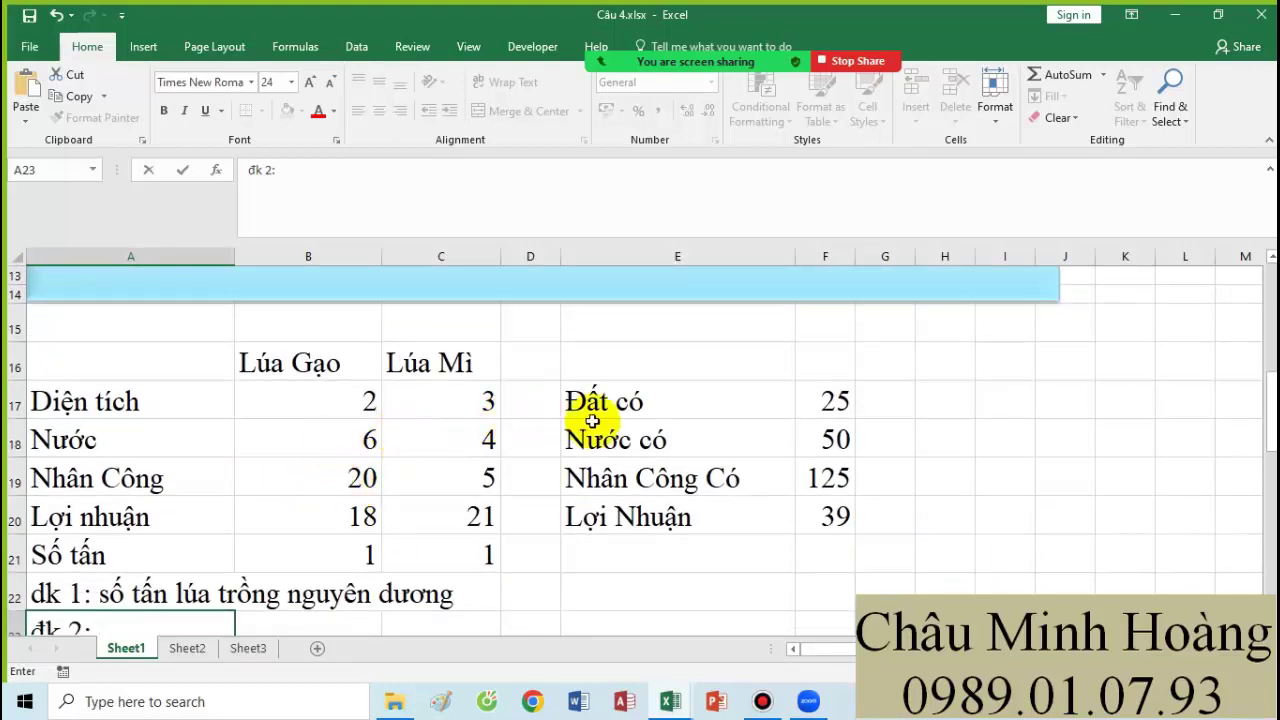
key(Escape)
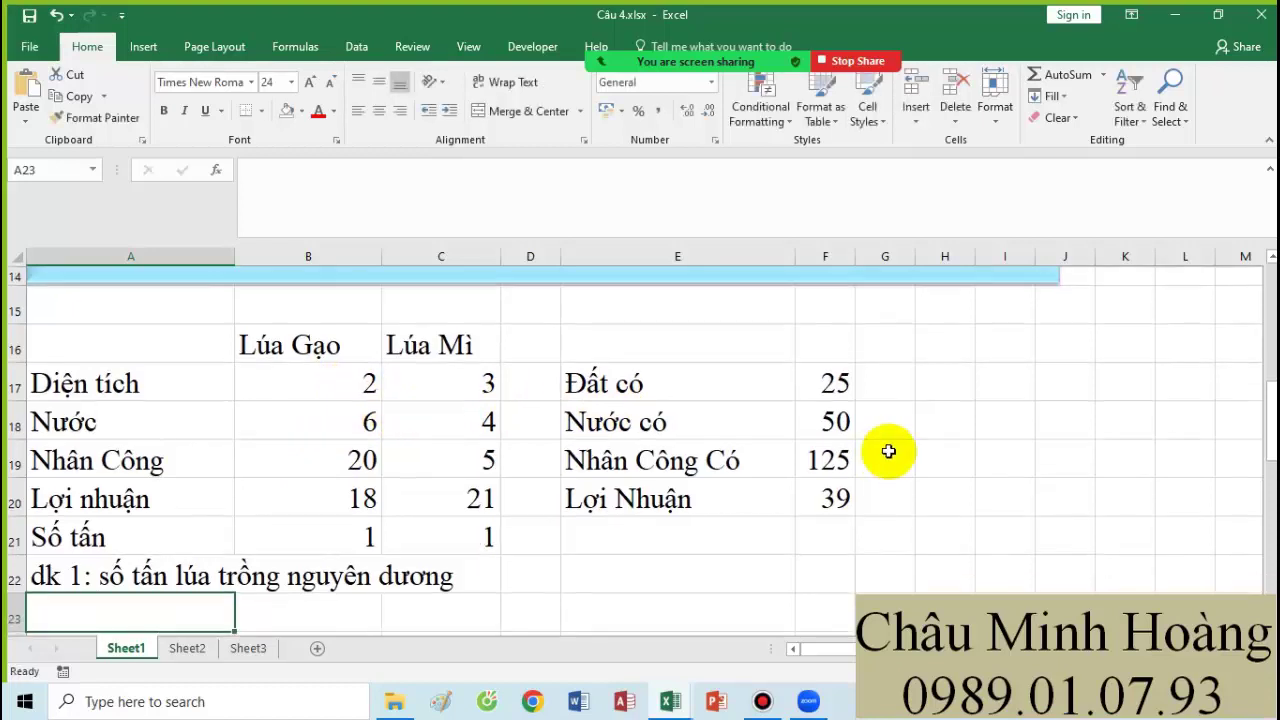
Label G17 as "tổng diện tích sd" for the land used and widen column G to fit the text.
click(901, 388)
text(tô)
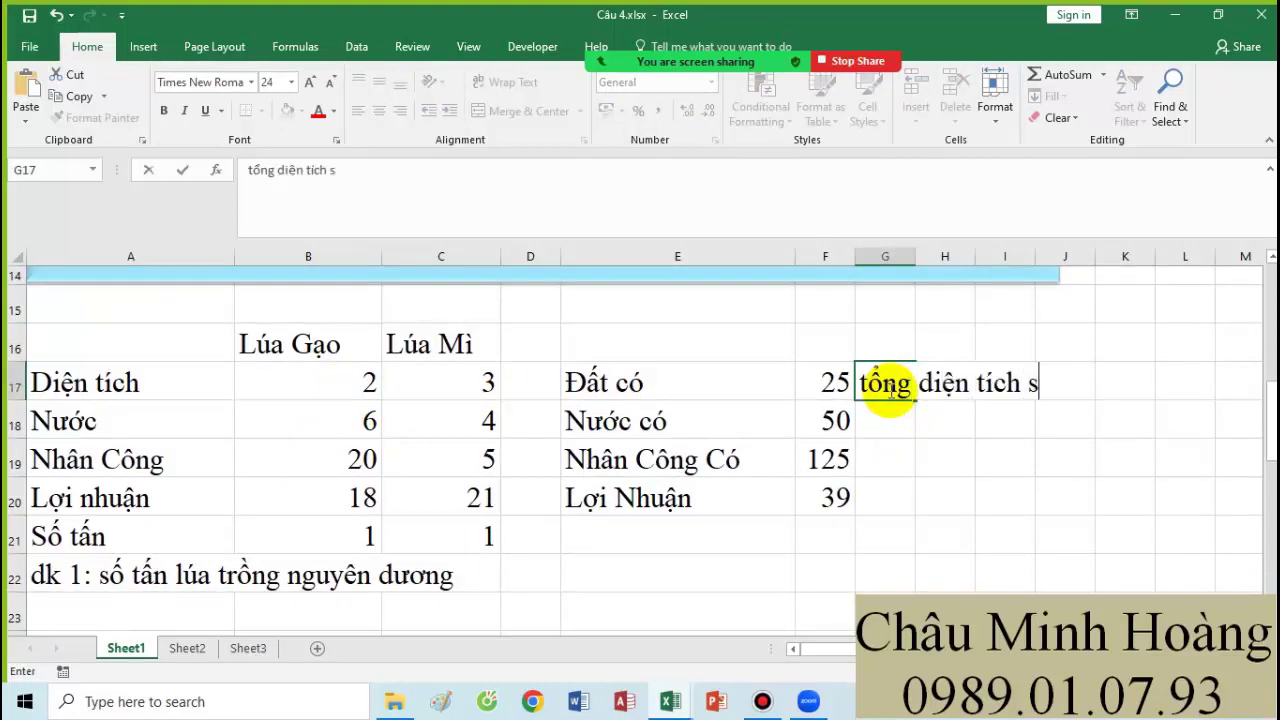
key(Tab)
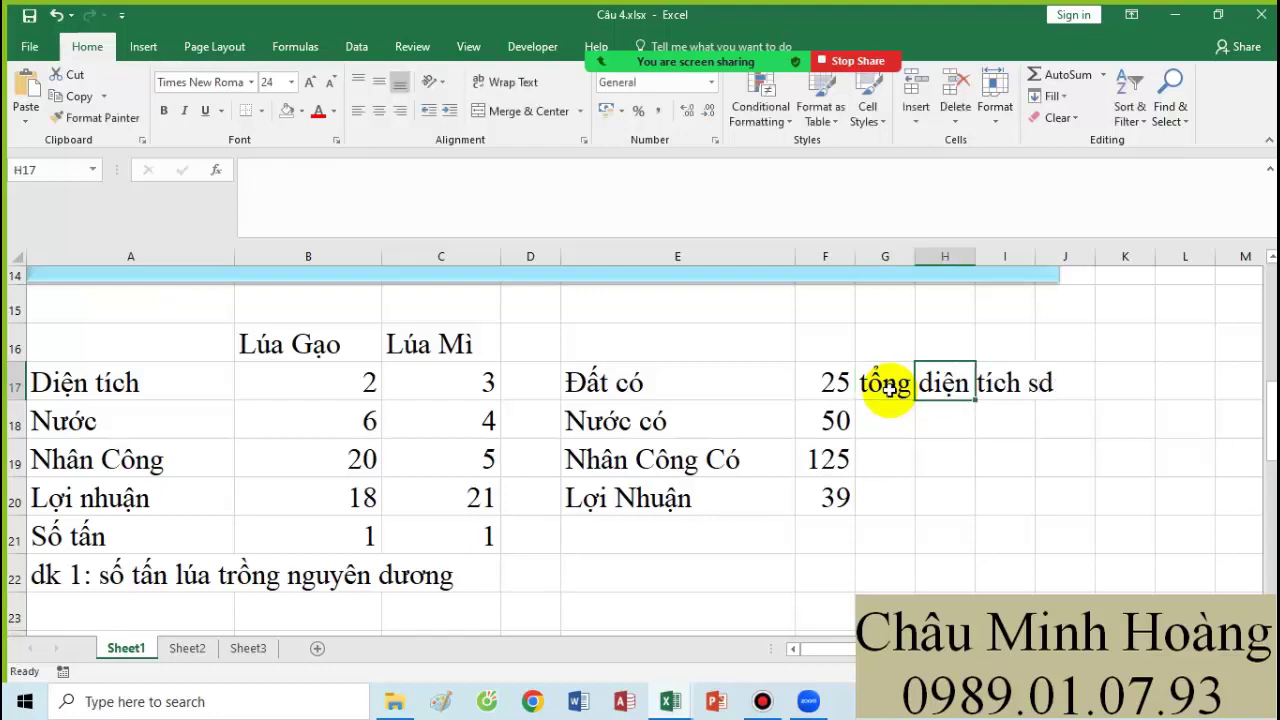
drag(915, 257, 1067, 258)
Add the labels "tổng nước sd" in G18 and "tổng nhân công sd" in G19 for the water and labour used.
click(929, 410)
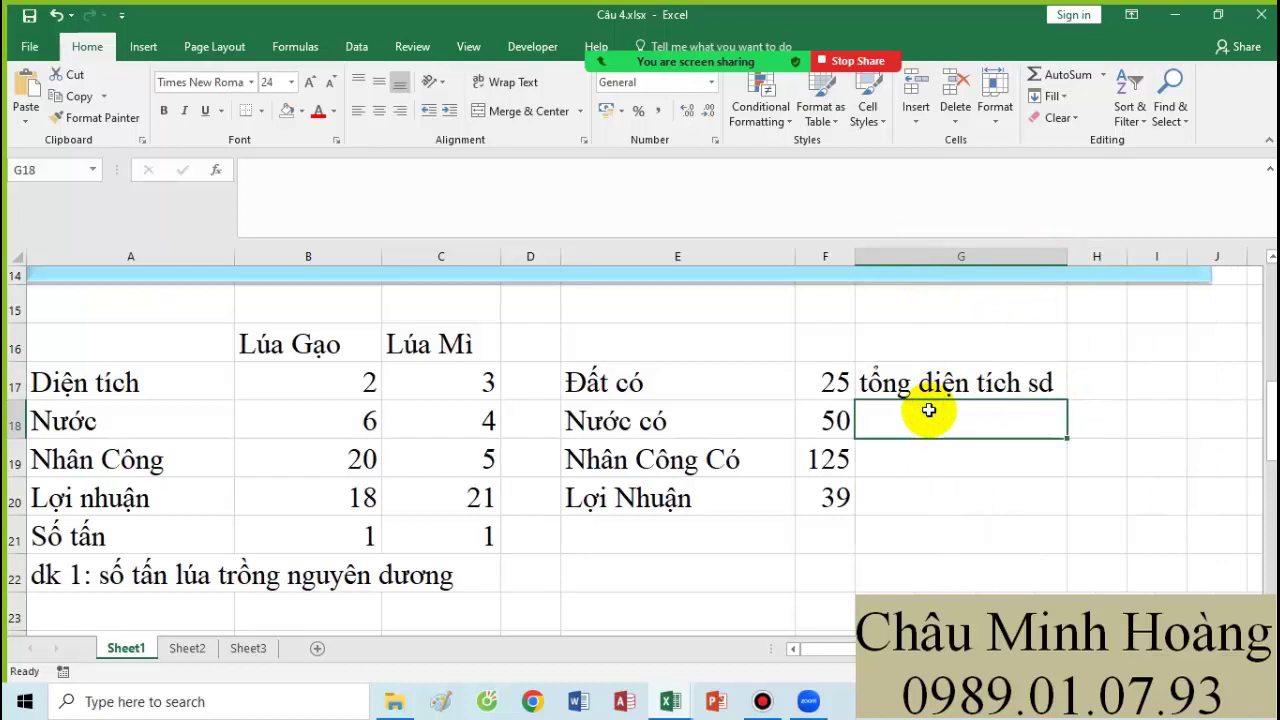
text(tổng nu)
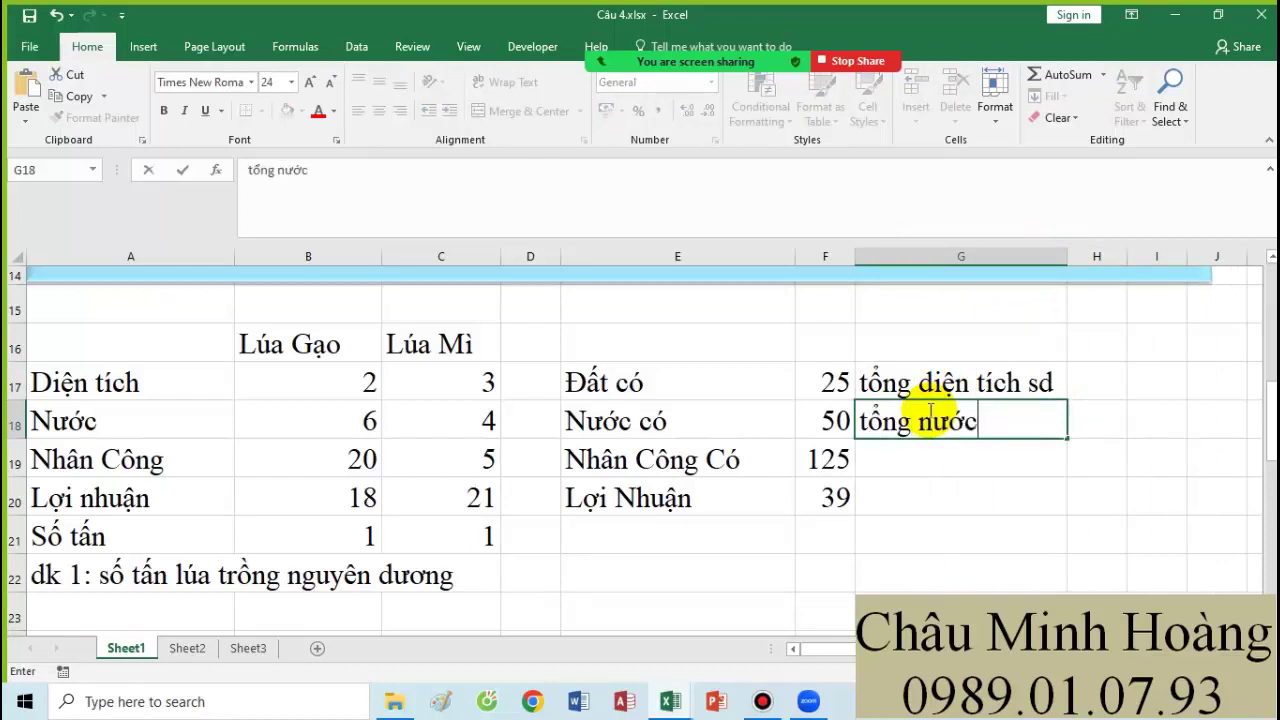
text(ớc sd)
key(Return)
text(tô)
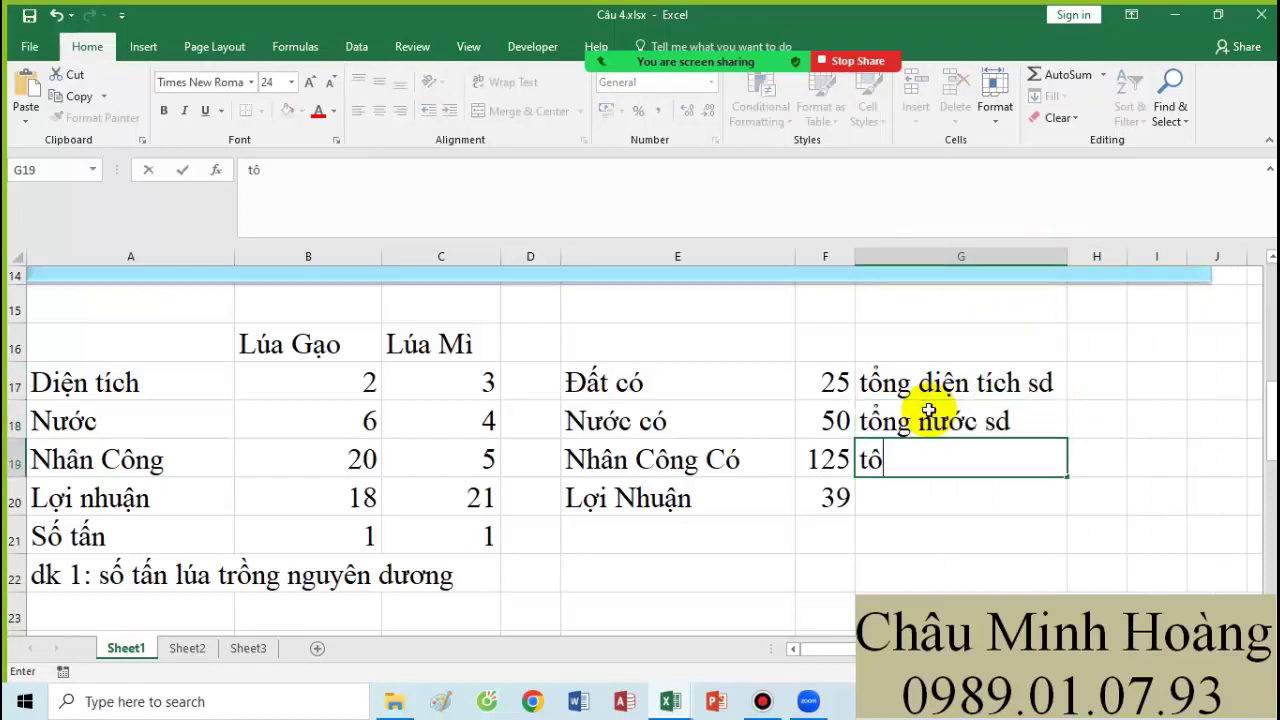
text(ng nhân)
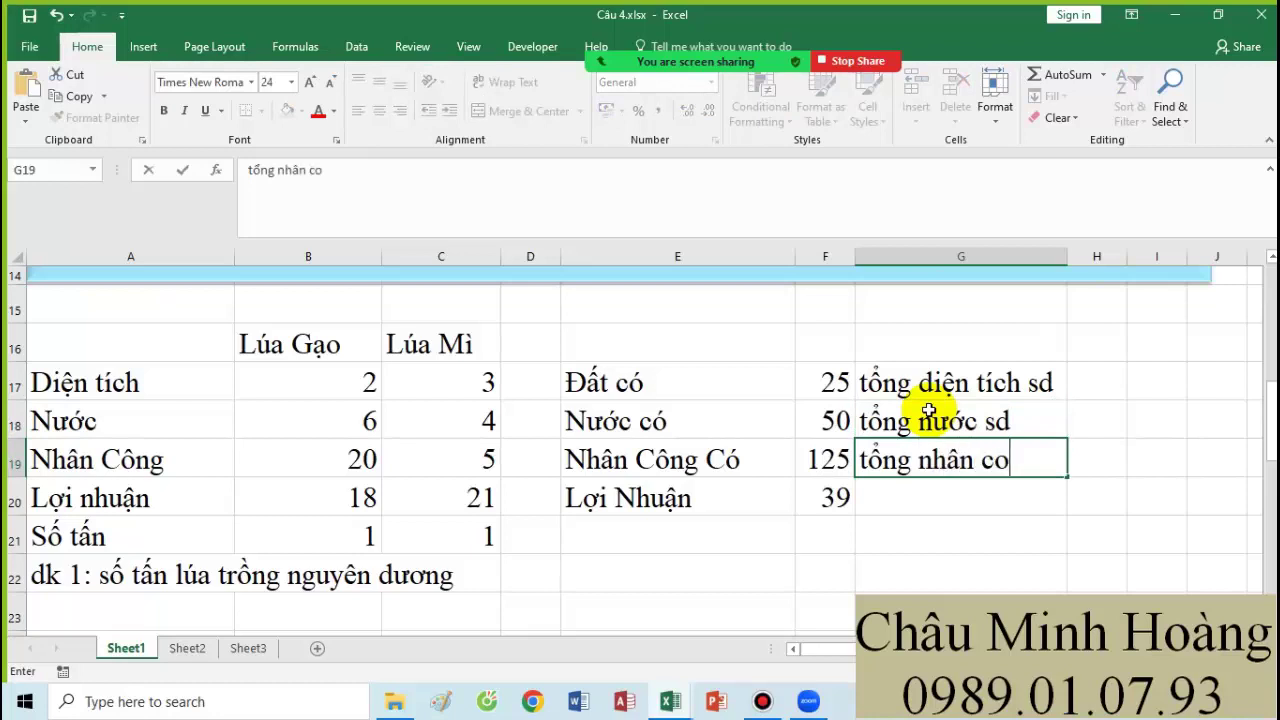
text( công sd)
key(Tab)
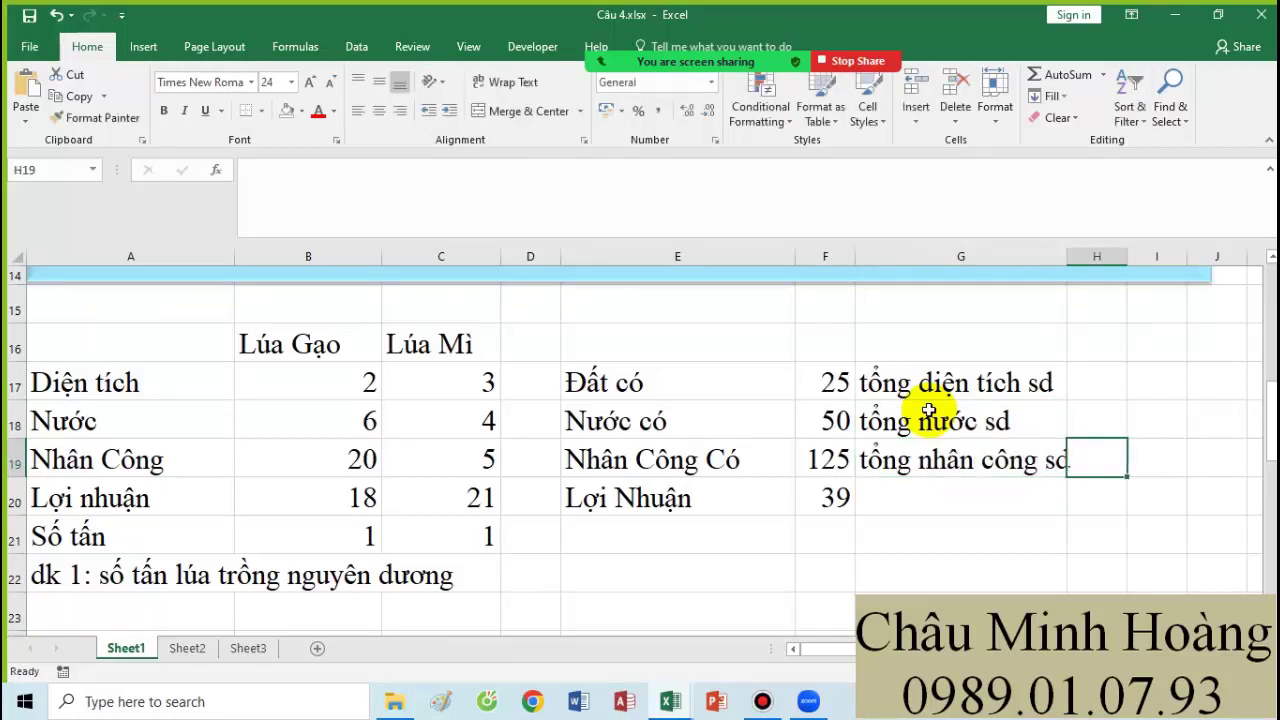
Compute the total land used in H17 with the array formula =SUM($B$21:$C$21*($B17:$C17)), keeping the row 17 references row-relative.
key(Up)
key(Up)
text(=sum()
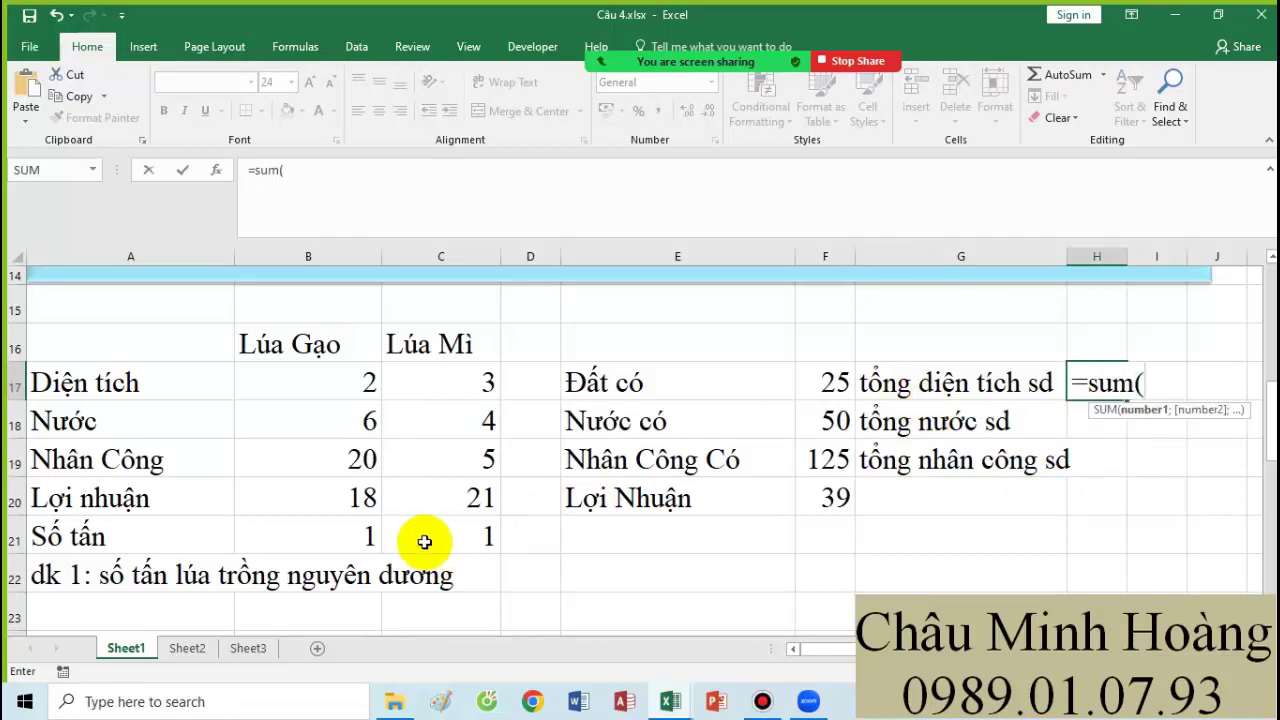
drag(309, 531, 421, 535)
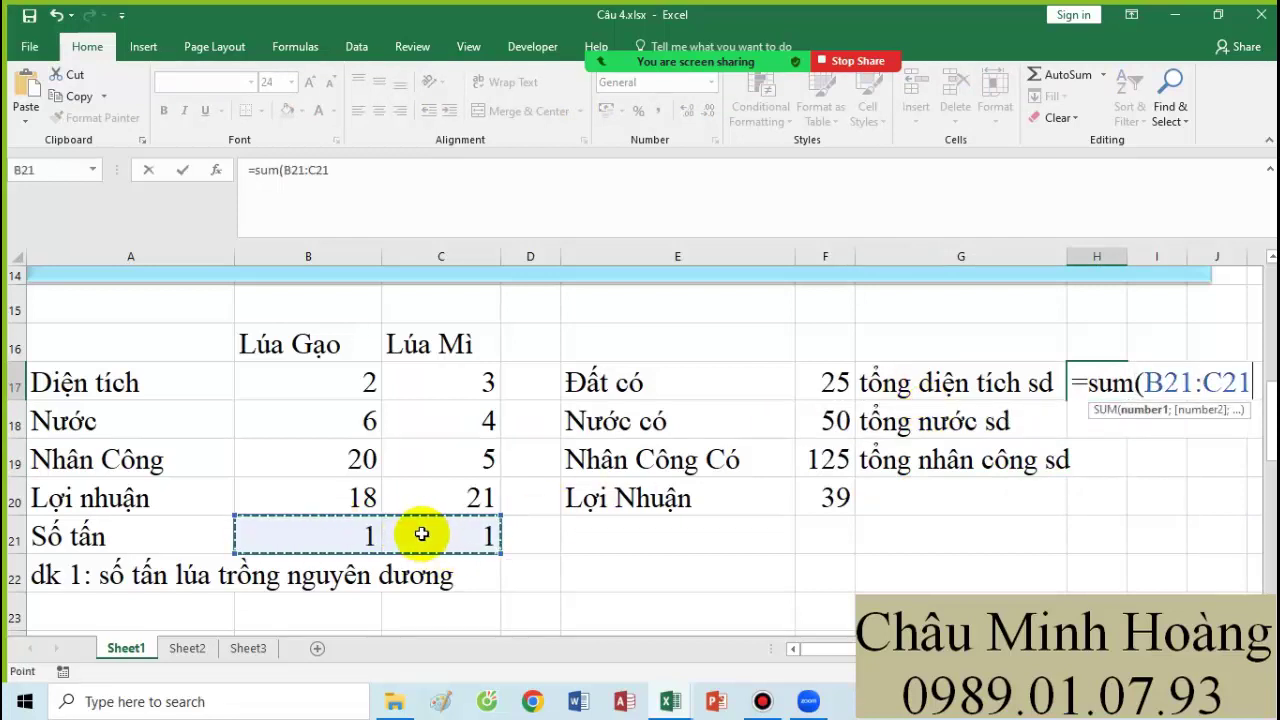
key(F4)
text(*()
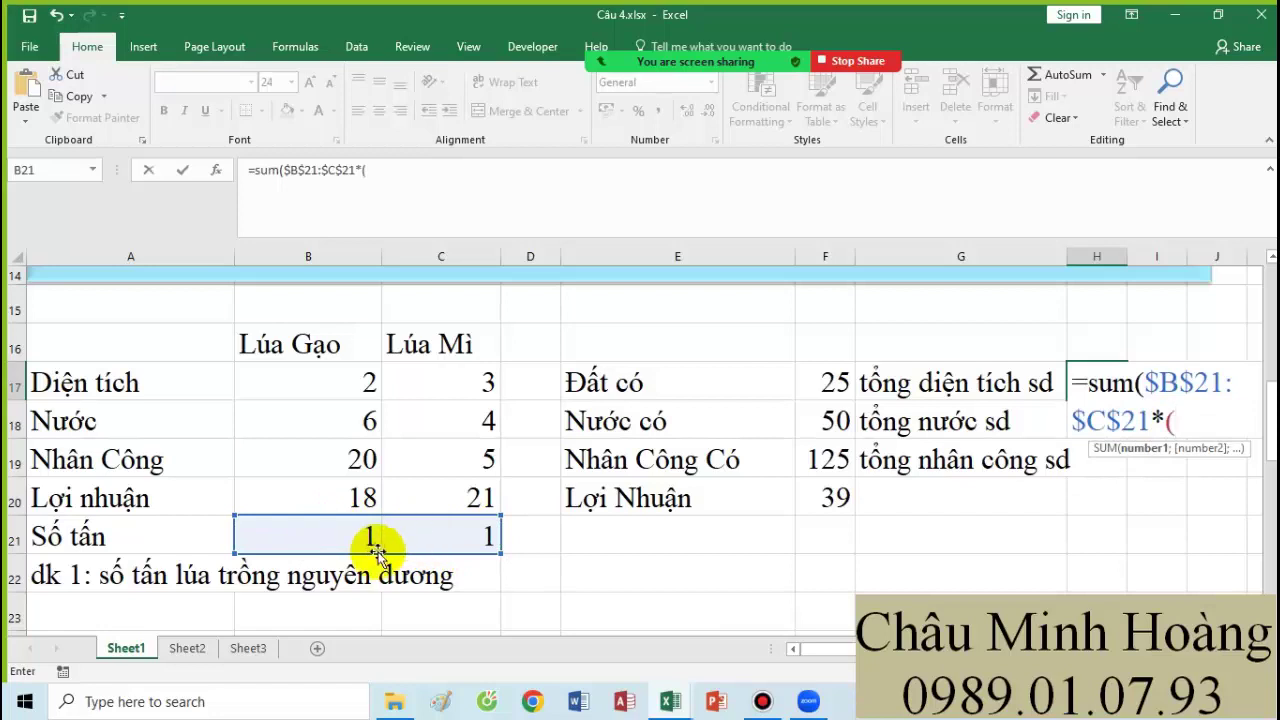
click(321, 381)
drag(371, 379, 420, 375)
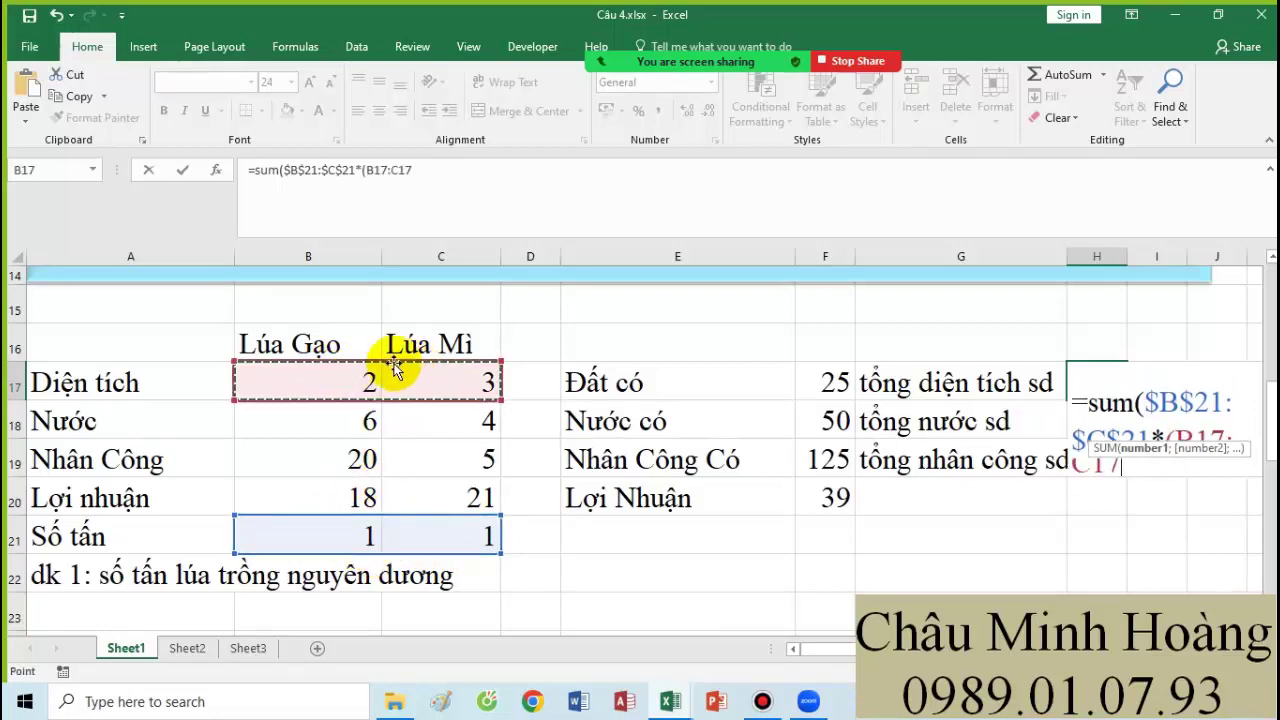
key(F4)
key(F4)
key(F4)
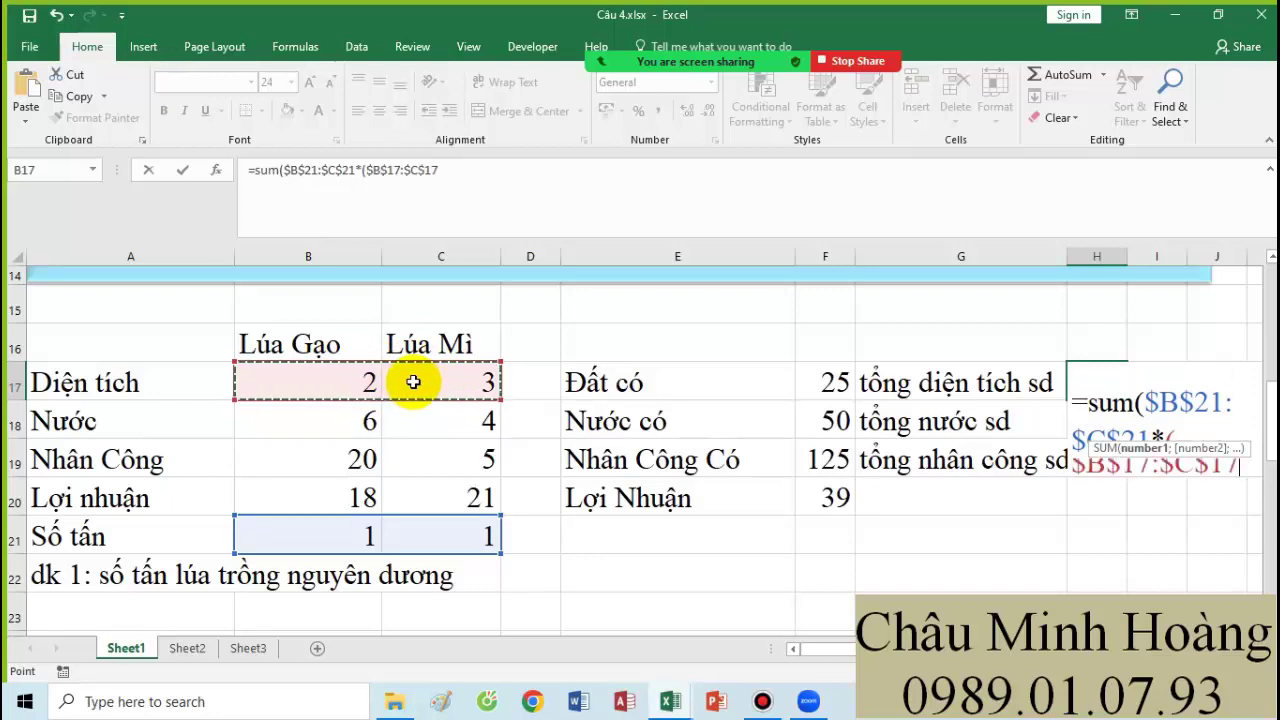
text()))
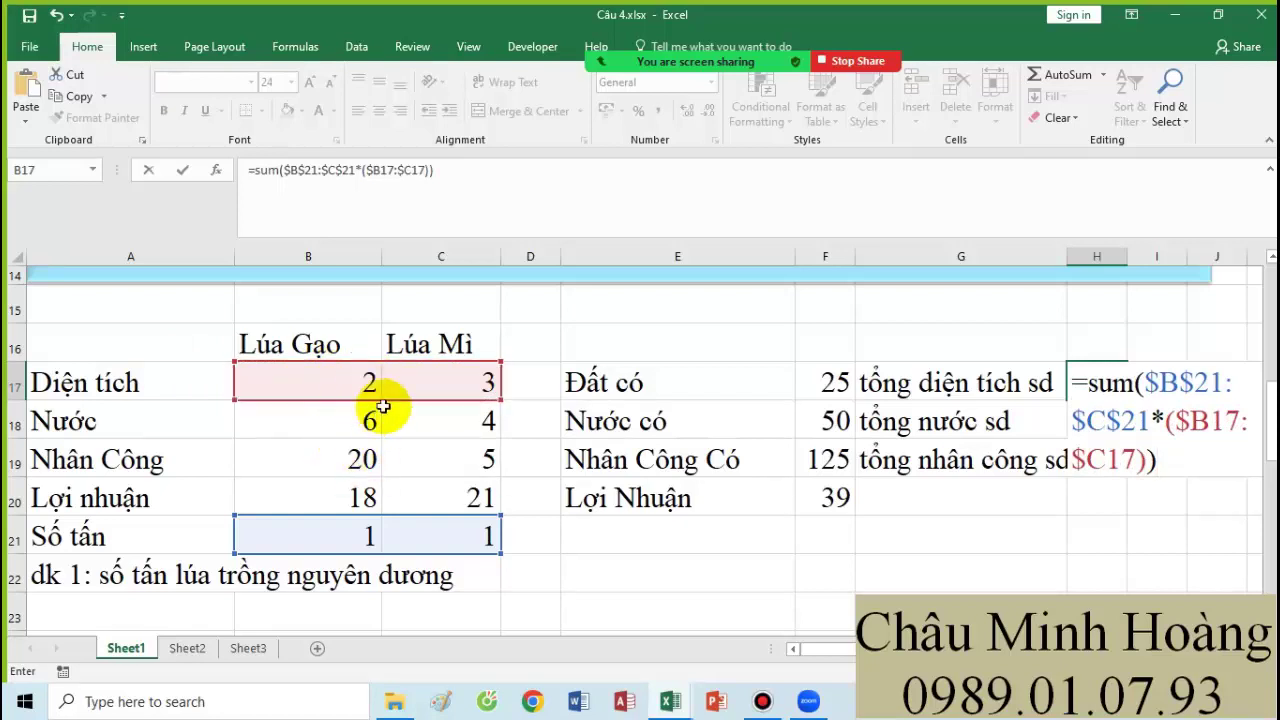
key(ctrl+shift+Return)
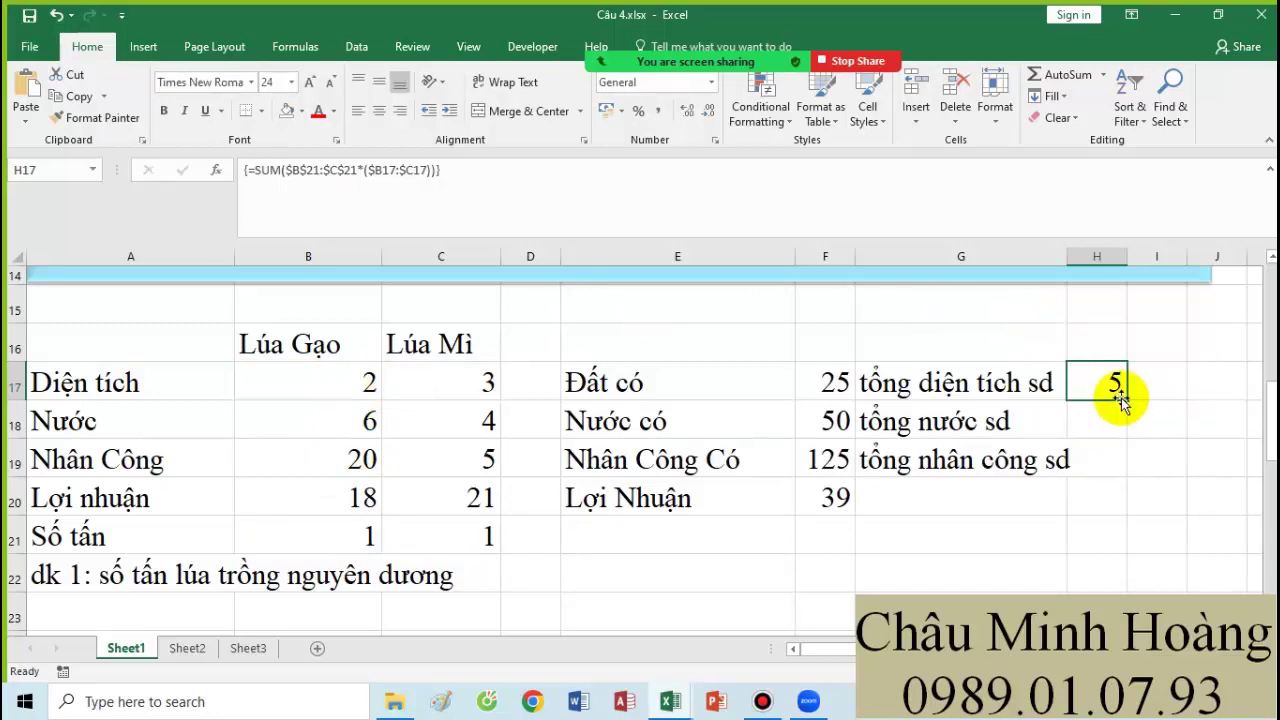
Copy the H17 formula down to H19 for water and labour, and widen columns G and H.
drag(1127, 402, 1116, 470)
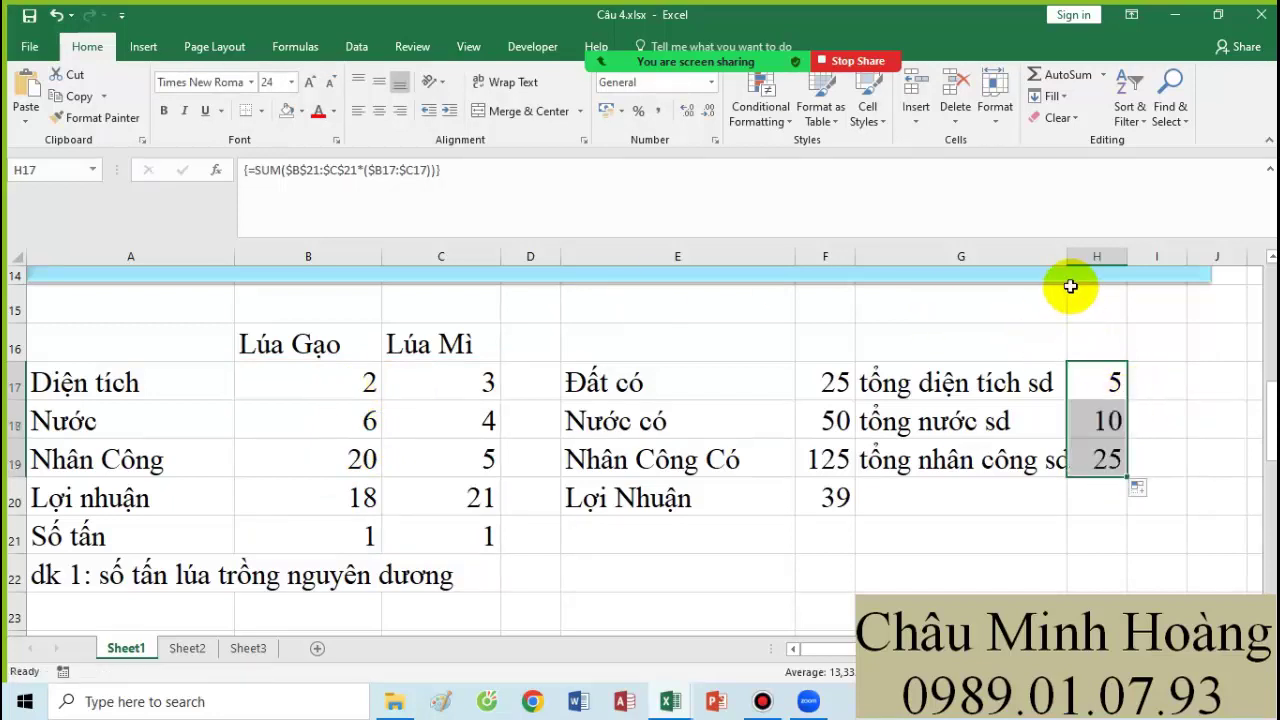
drag(1067, 257, 1177, 257)
Check which ranges the copied water and labour formulas in H18 and H19 refer to.
double_click(1130, 404)
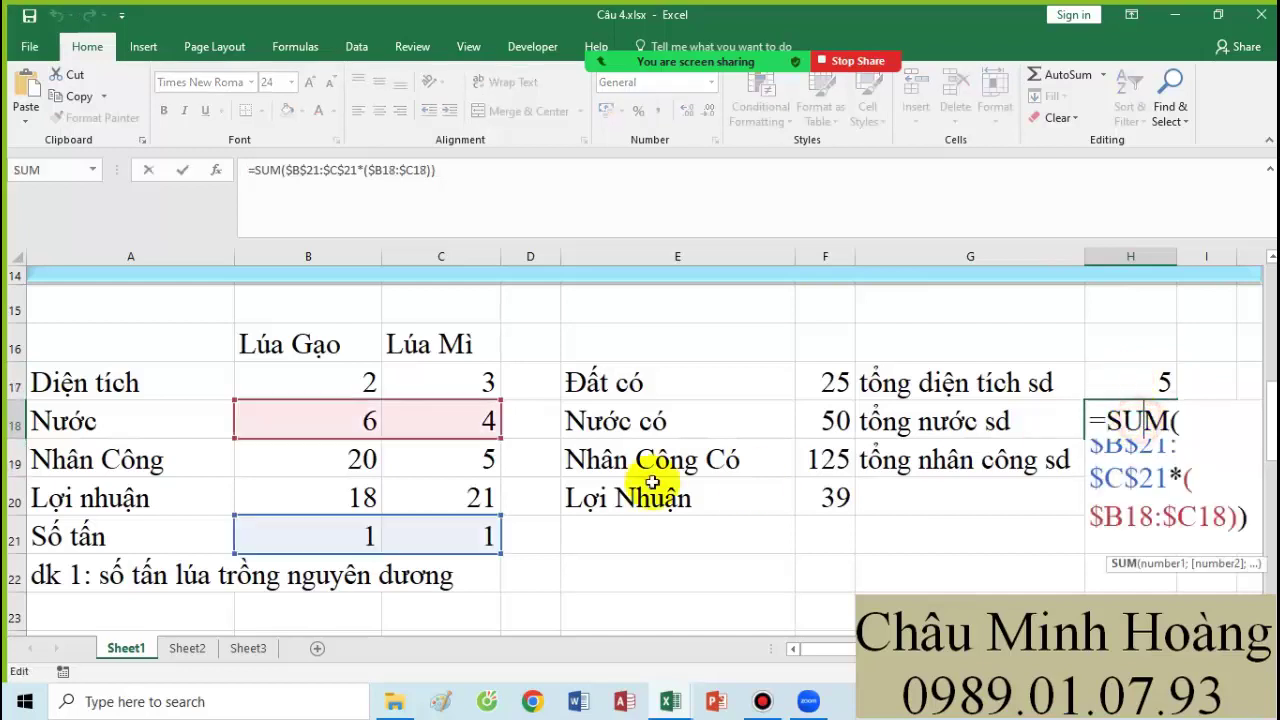
key(Return)
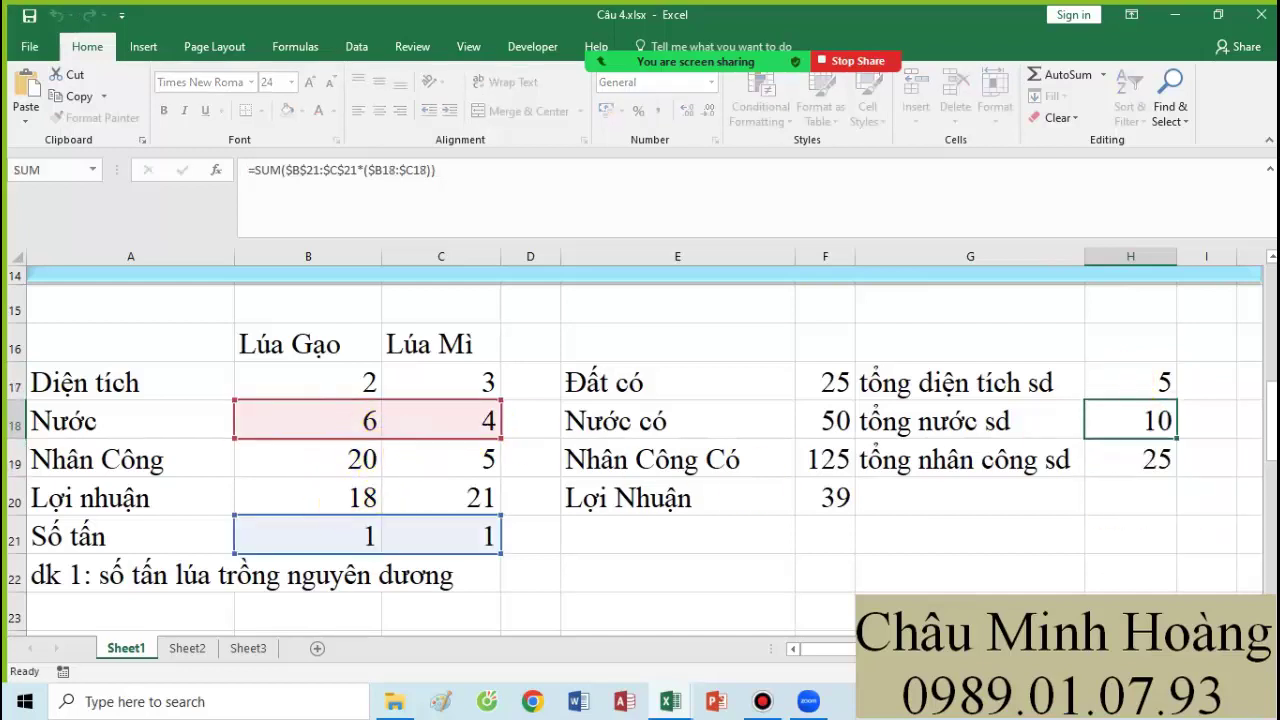
double_click(1100, 462)
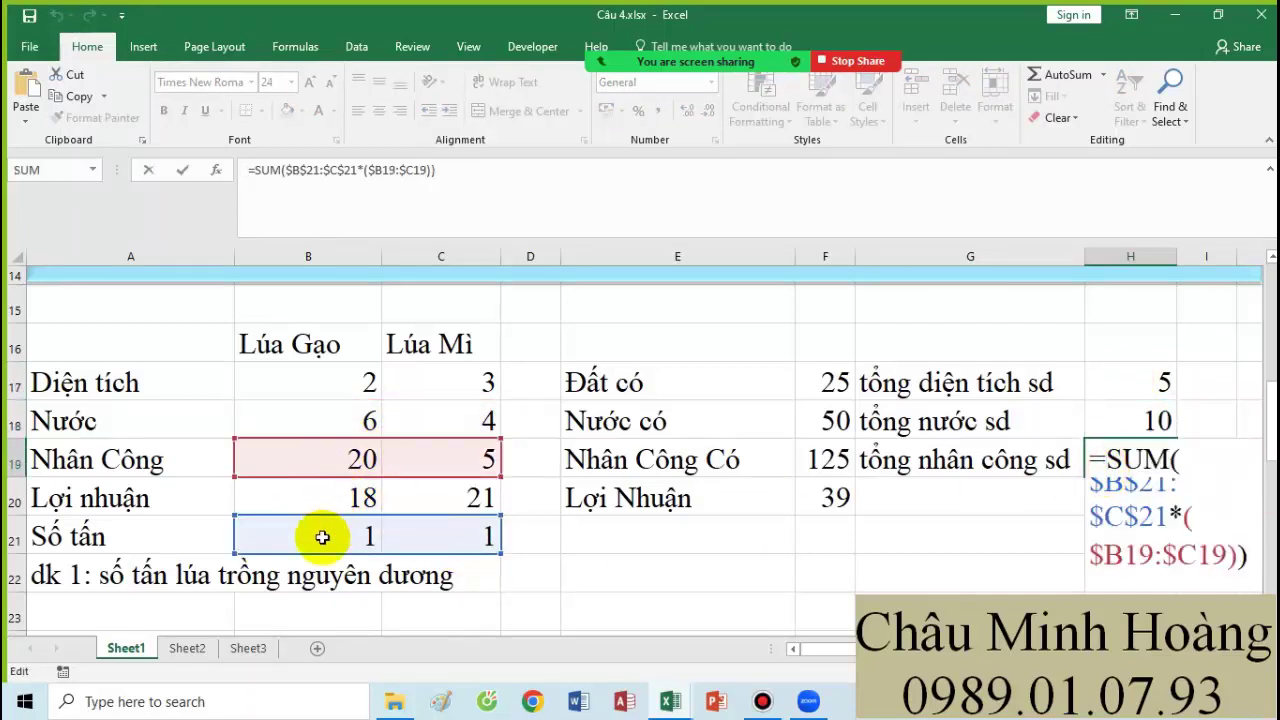
key(ctrl+Return)
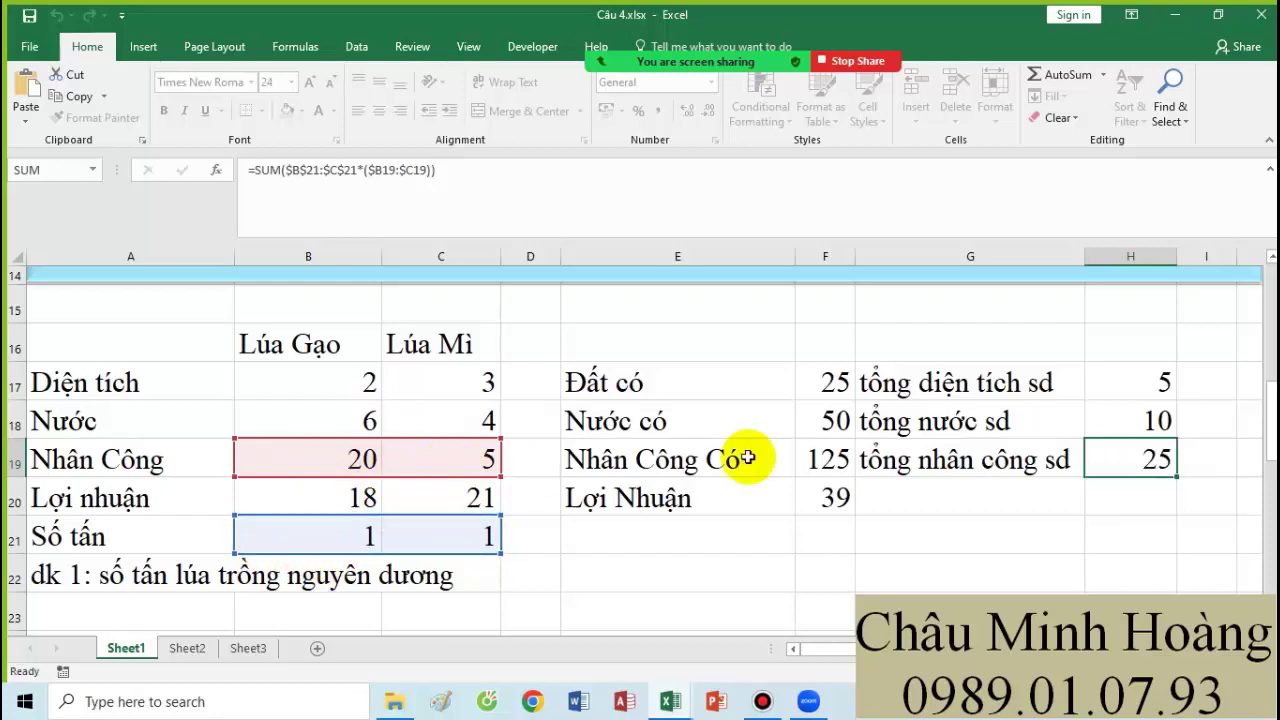
Check which tonnage and land ranges the total land formula in H17 multiplies, leaving it as an array formula.
click(1134, 380)
double_click(1120, 385)
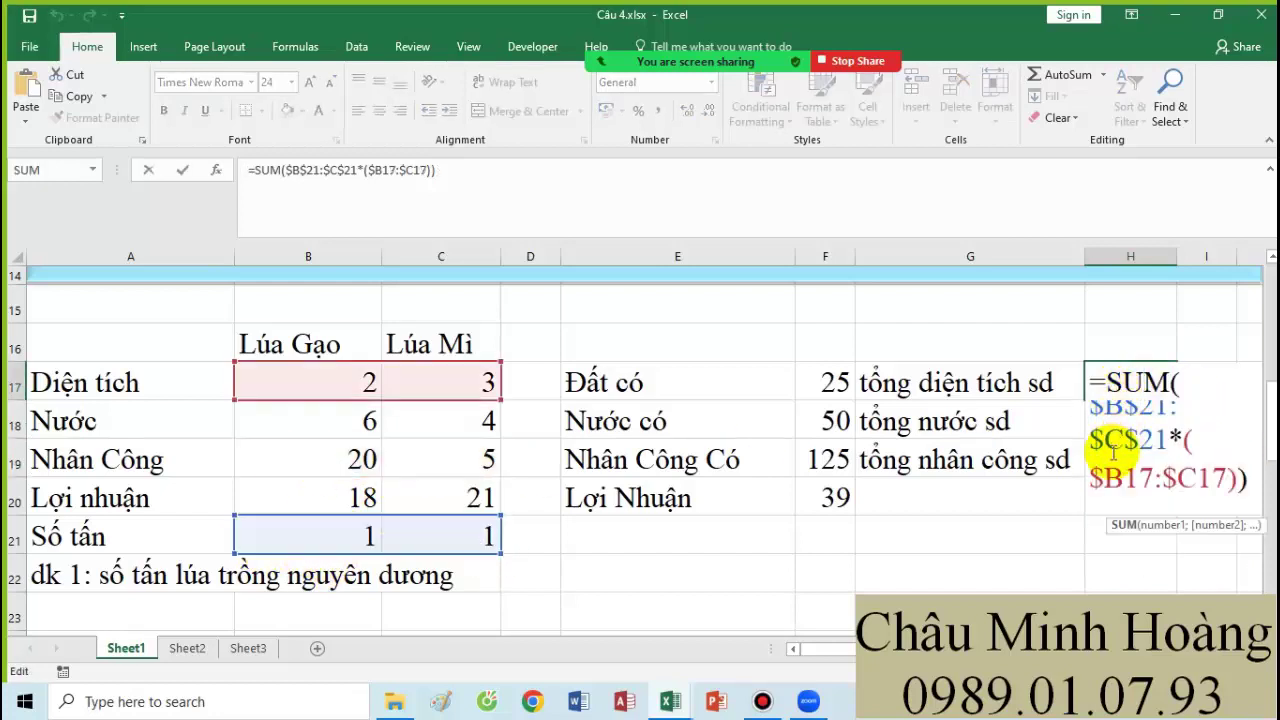
click(1165, 445)
drag(1165, 445, 1092, 405)
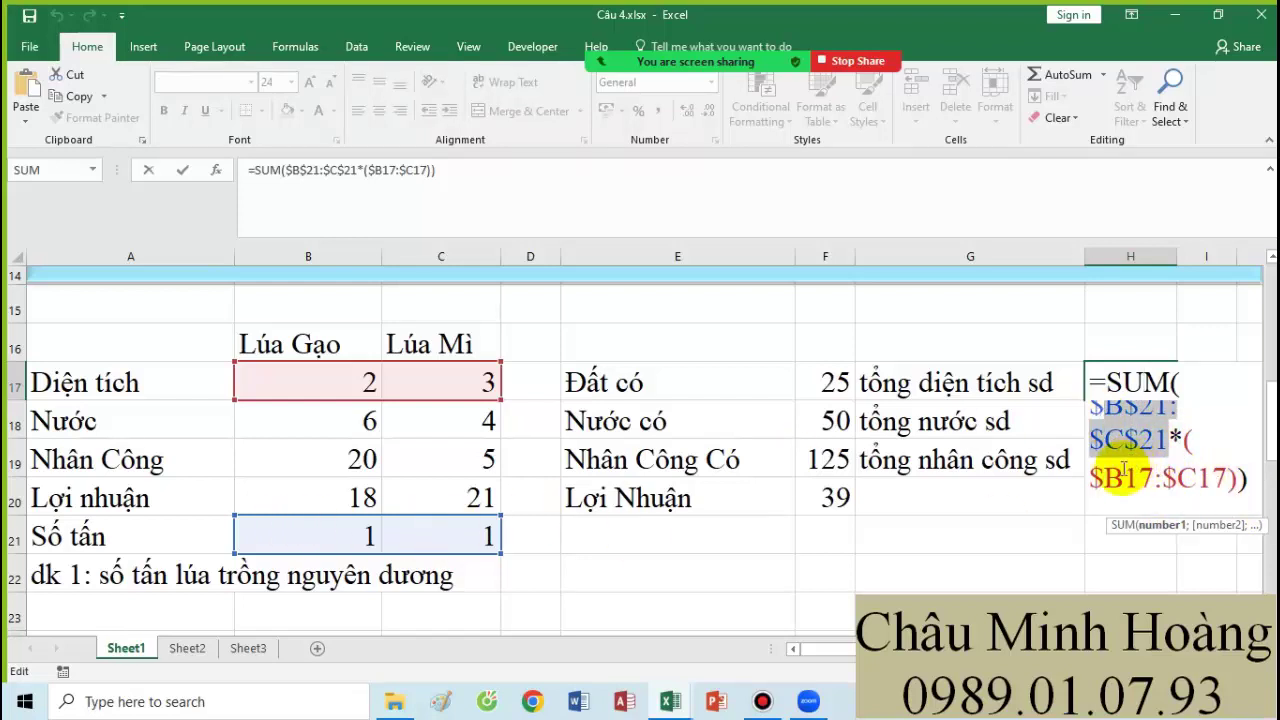
drag(1090, 478, 1228, 478)
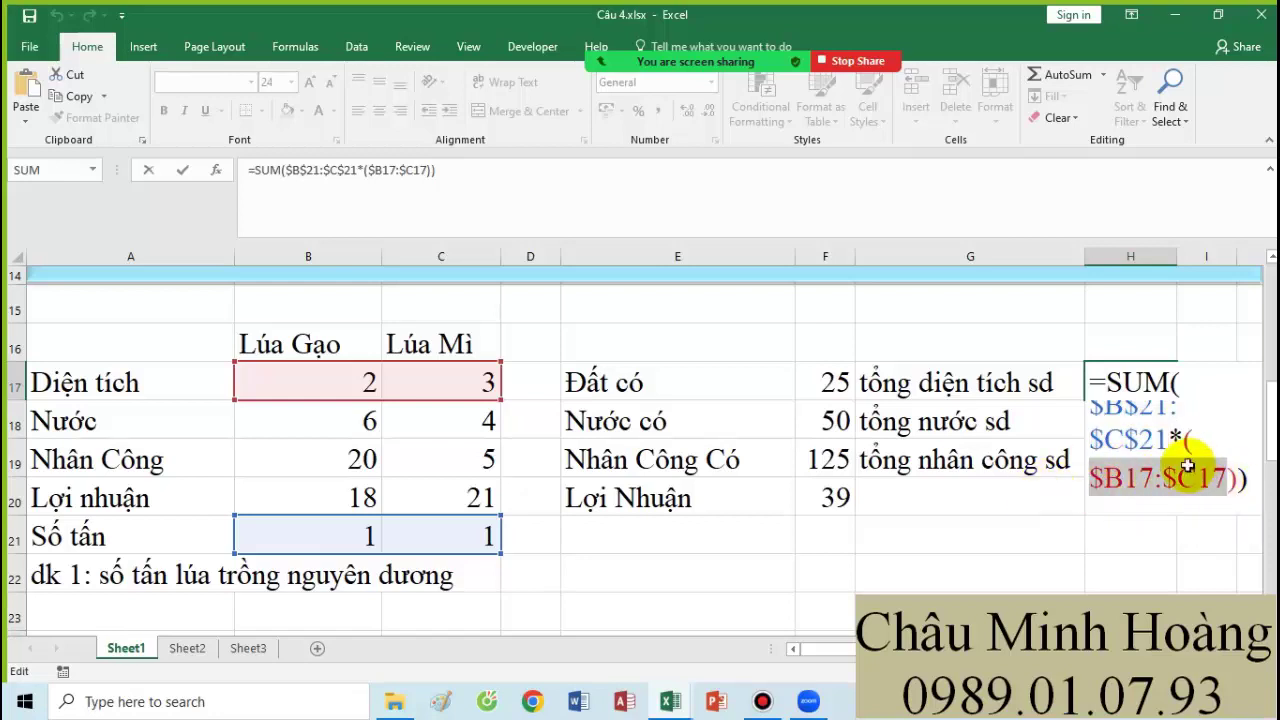
key(ctrl+shift+Return)
Note the land condition in A23 as "đk 2 : tổng diện tích sd <= diện tích có".
click(43, 596)
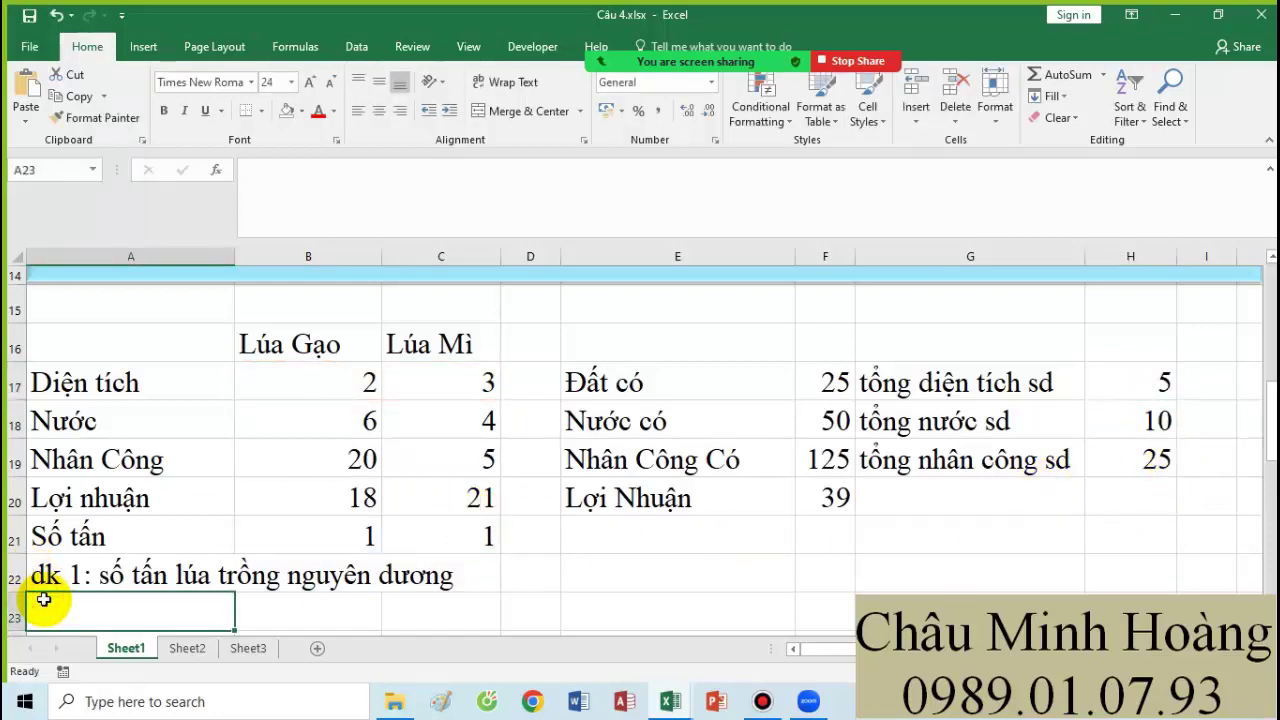
text(đk)
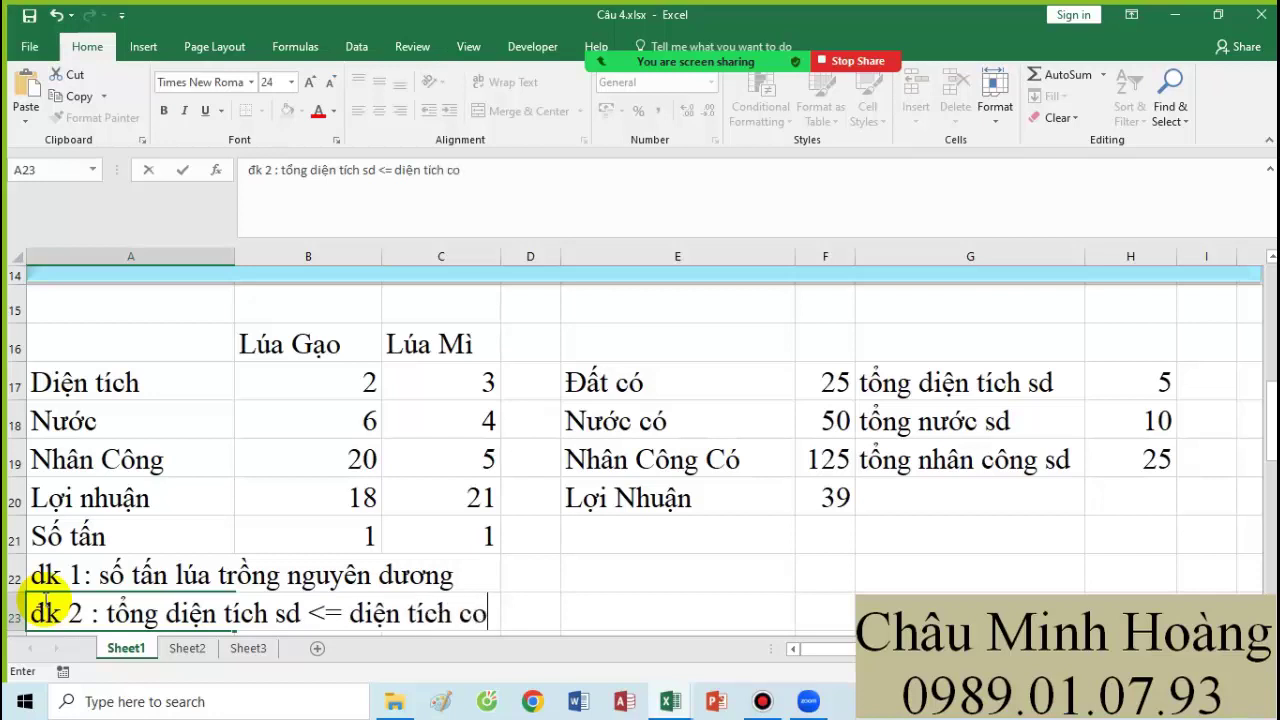
text(s)
key(Return)
Note "đk 3: tổng nước sd <= nước có" in A24 and "đk 4: tổng nhân công sd <= nhân công có" in A25.
text(ddk 3)
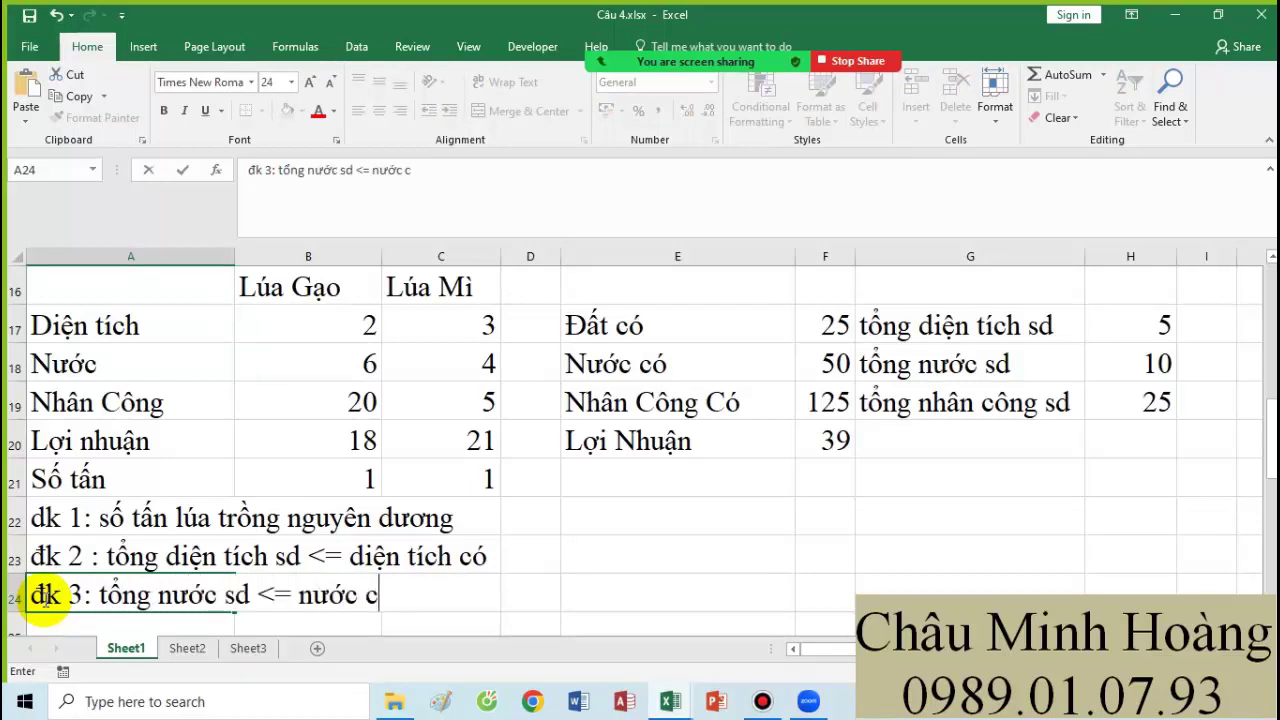
text(os)
key(Return)
text(dd)
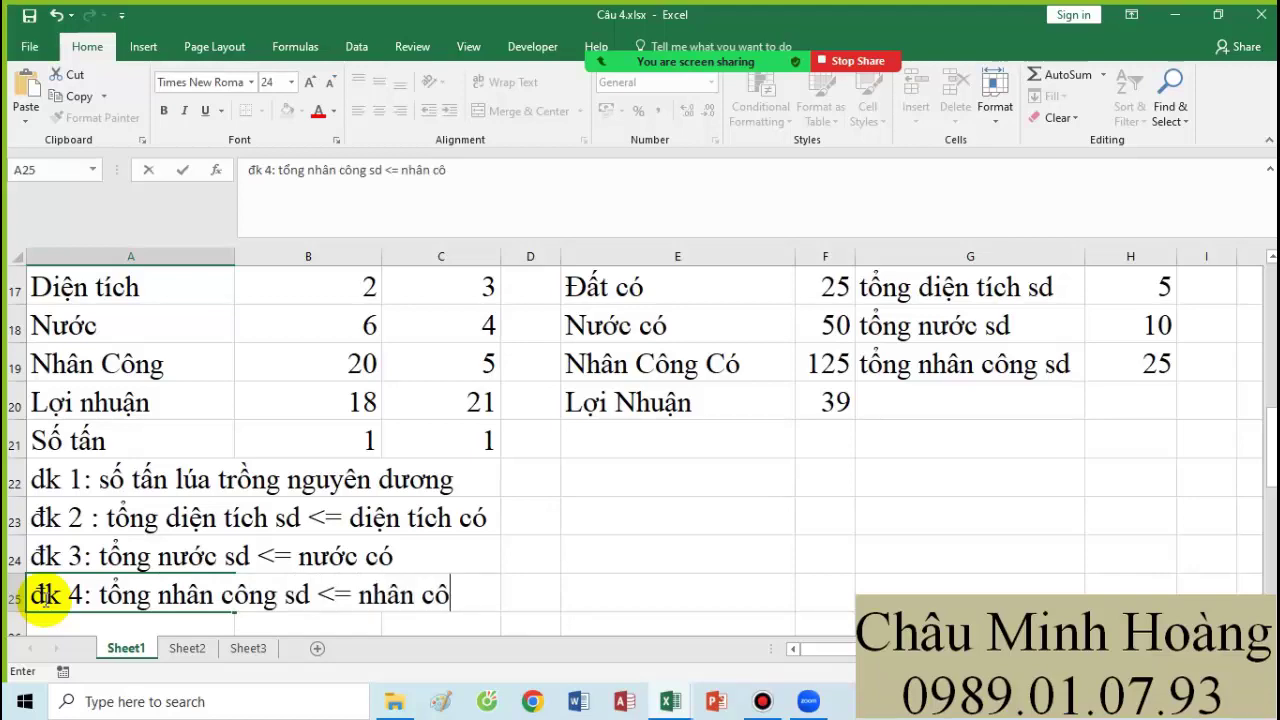
key(Return)
Set up Solver to maximise the profit in F20 by changing the tonnage cells B21:C21.
scroll(443, 463, up, 2)
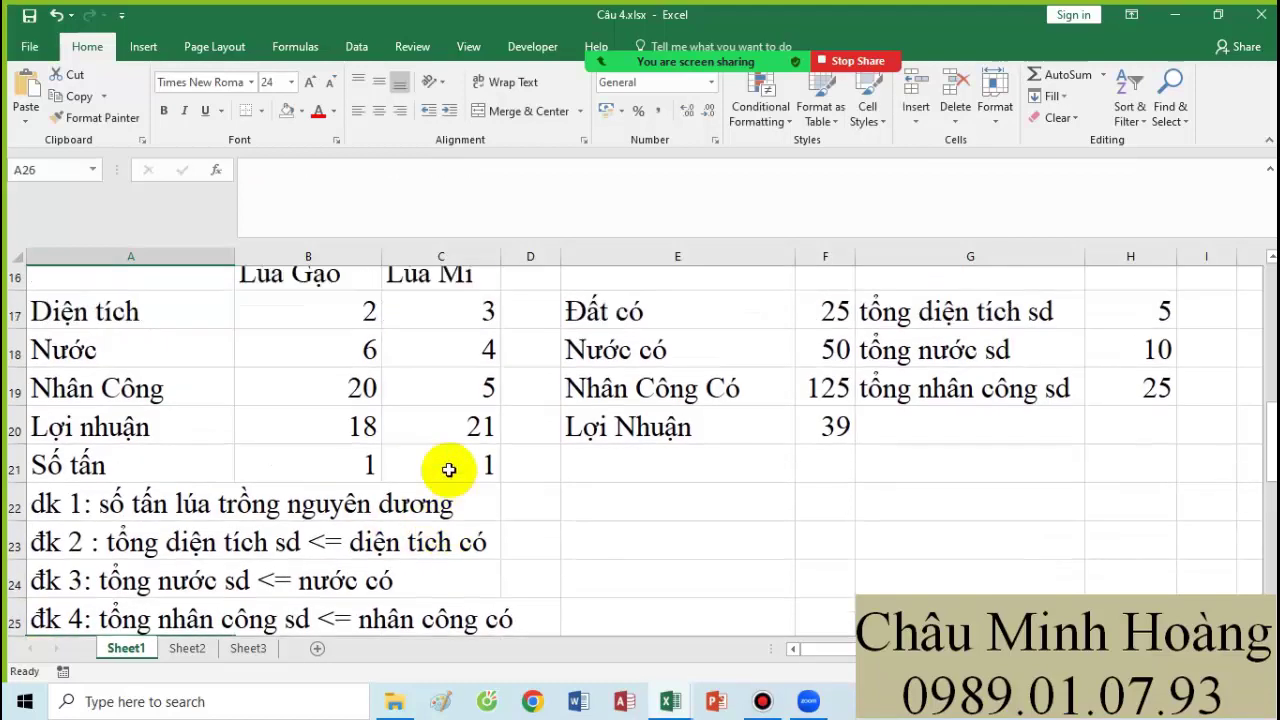
click(356, 47)
click(1120, 97)
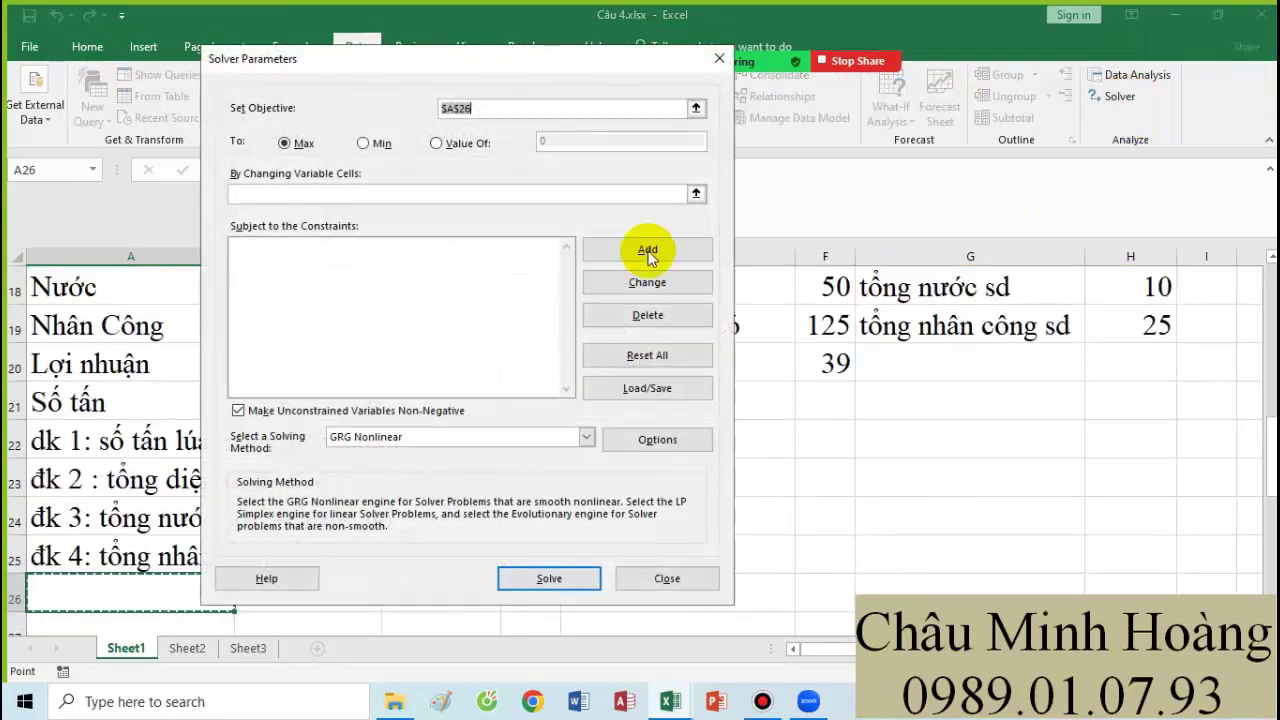
click(506, 108)
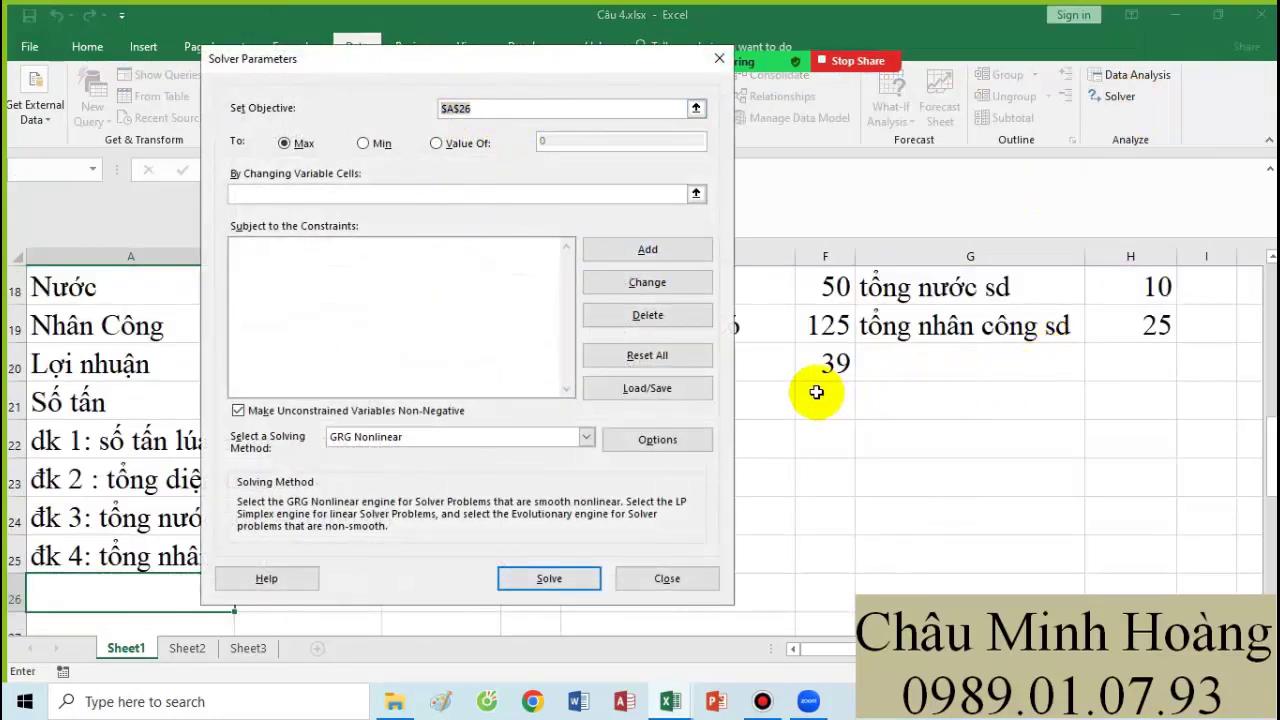
click(825, 364)
drag(404, 64, 1052, 108)
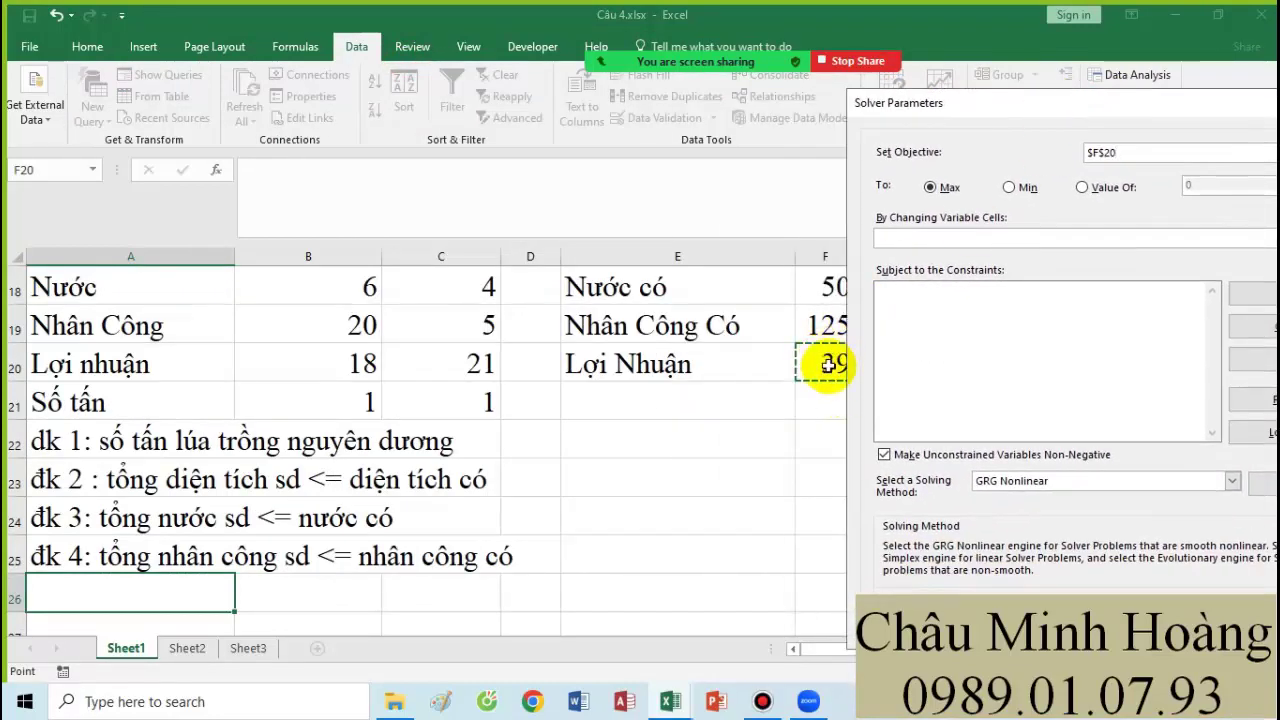
click(905, 234)
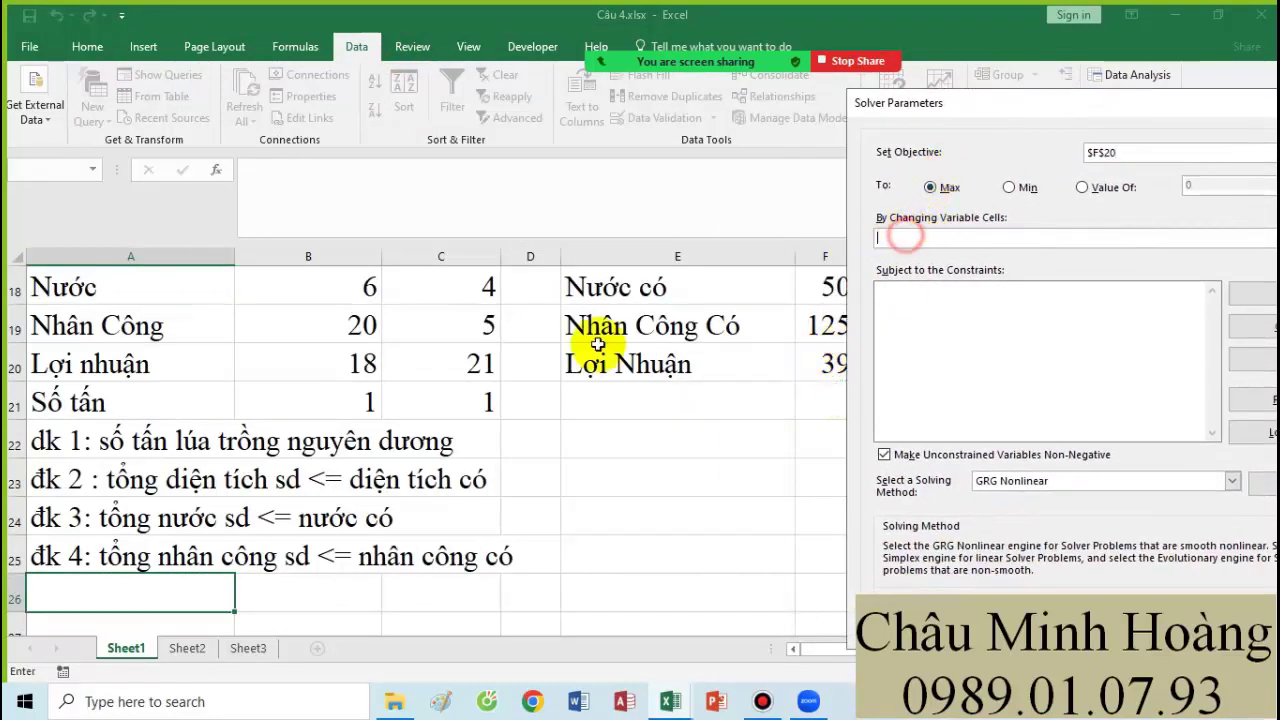
drag(343, 401, 455, 393)
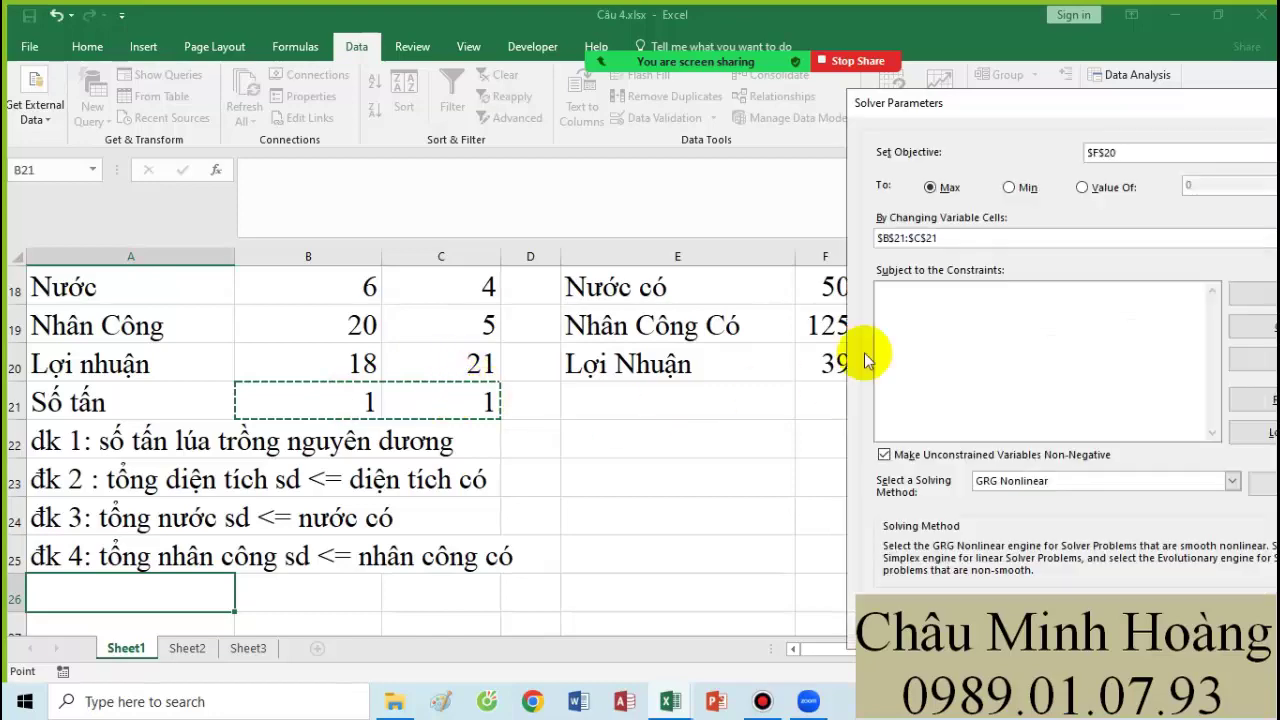
Add a Solver constraint requiring the tonnages in B21:C21 to be integers.
click(982, 106)
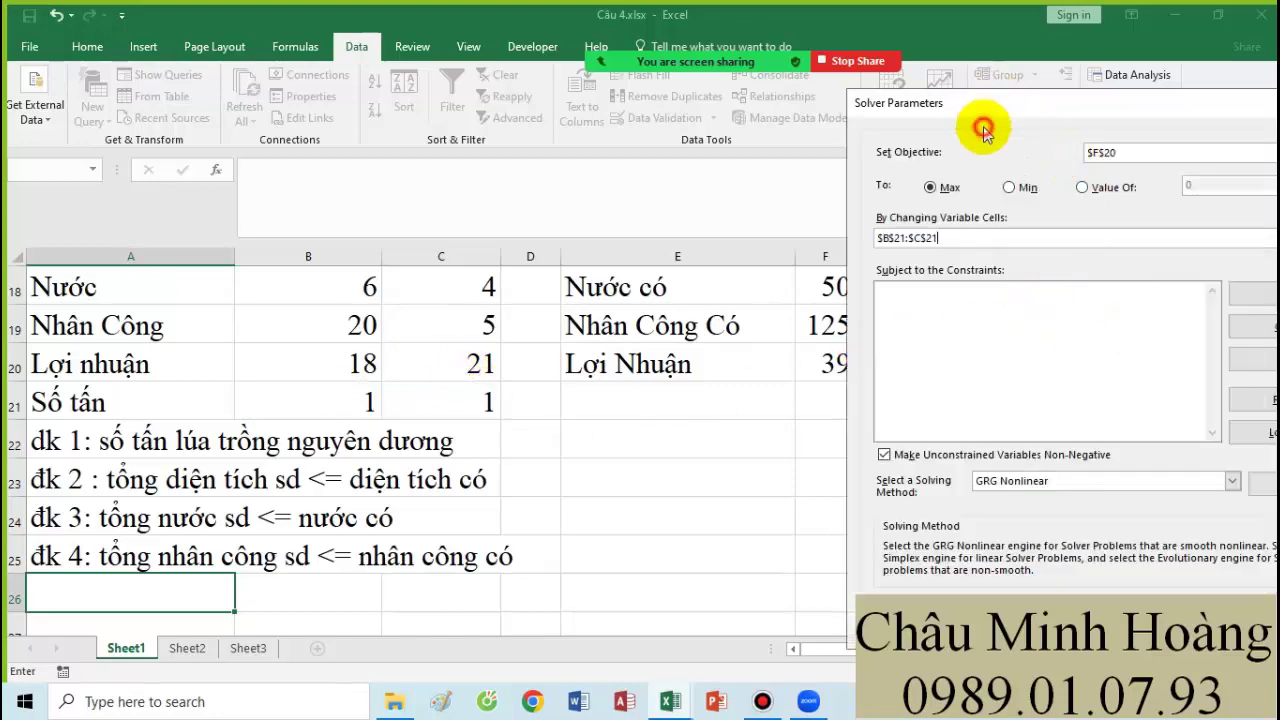
drag(982, 106, 717, 44)
click(1008, 228)
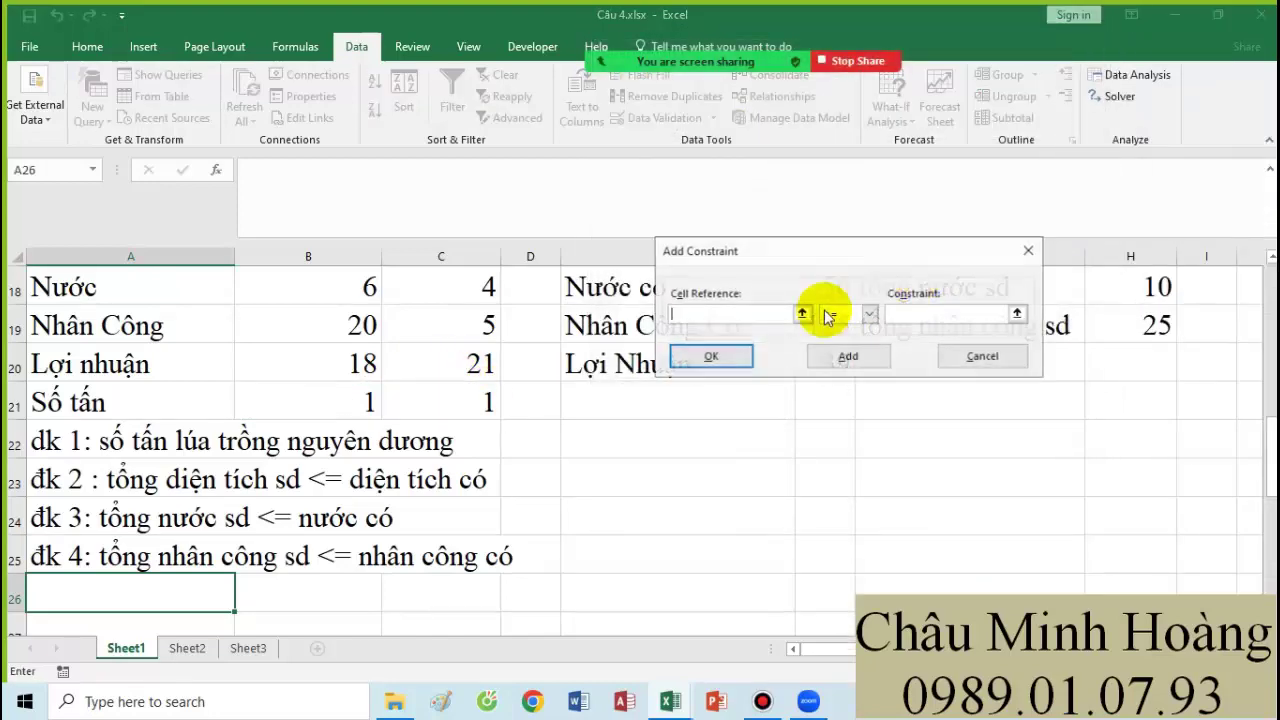
drag(343, 399, 460, 395)
click(838, 316)
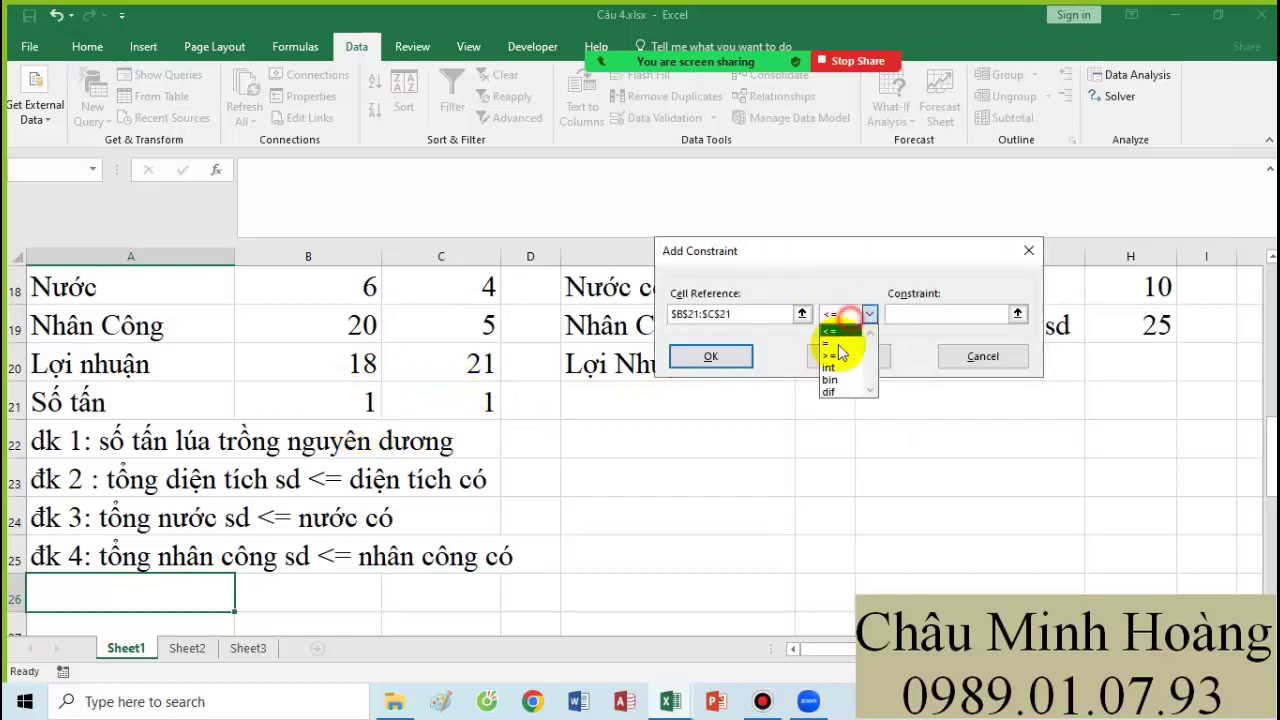
click(829, 369)
click(848, 357)
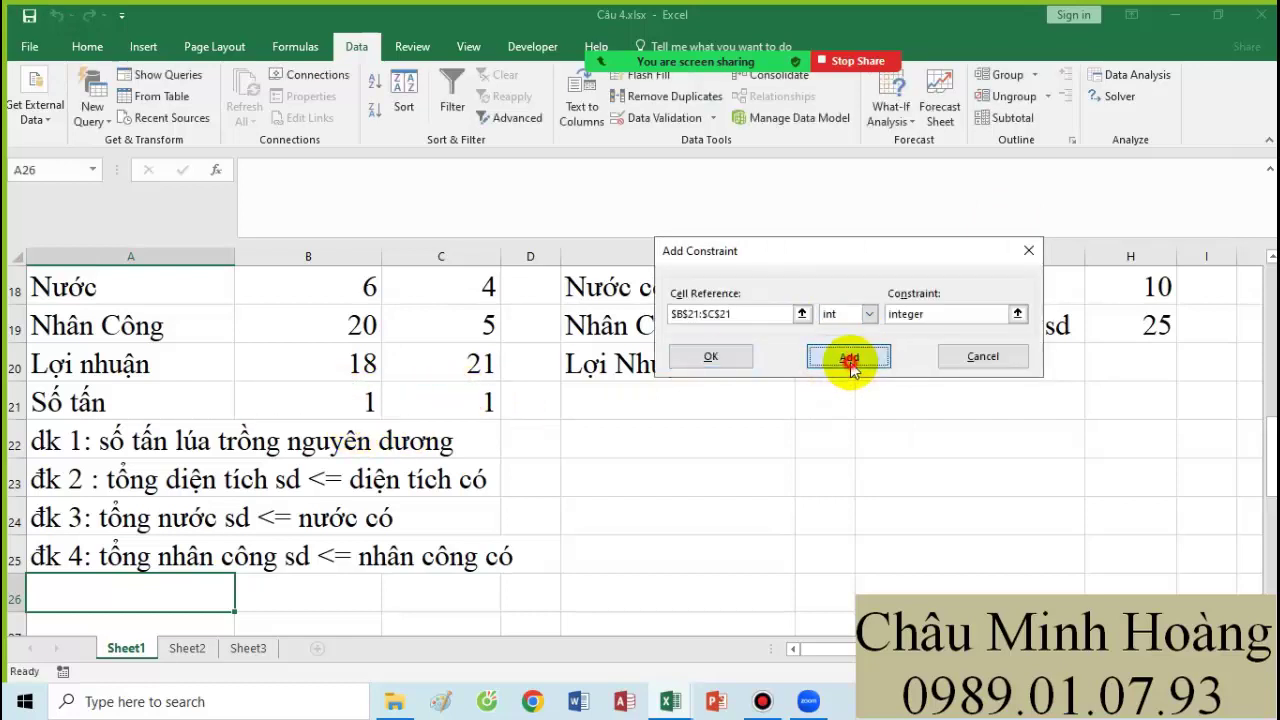
Add a Solver constraint requiring the tonnages in B21:C21 to be >= 1.
drag(315, 399, 449, 396)
click(851, 314)
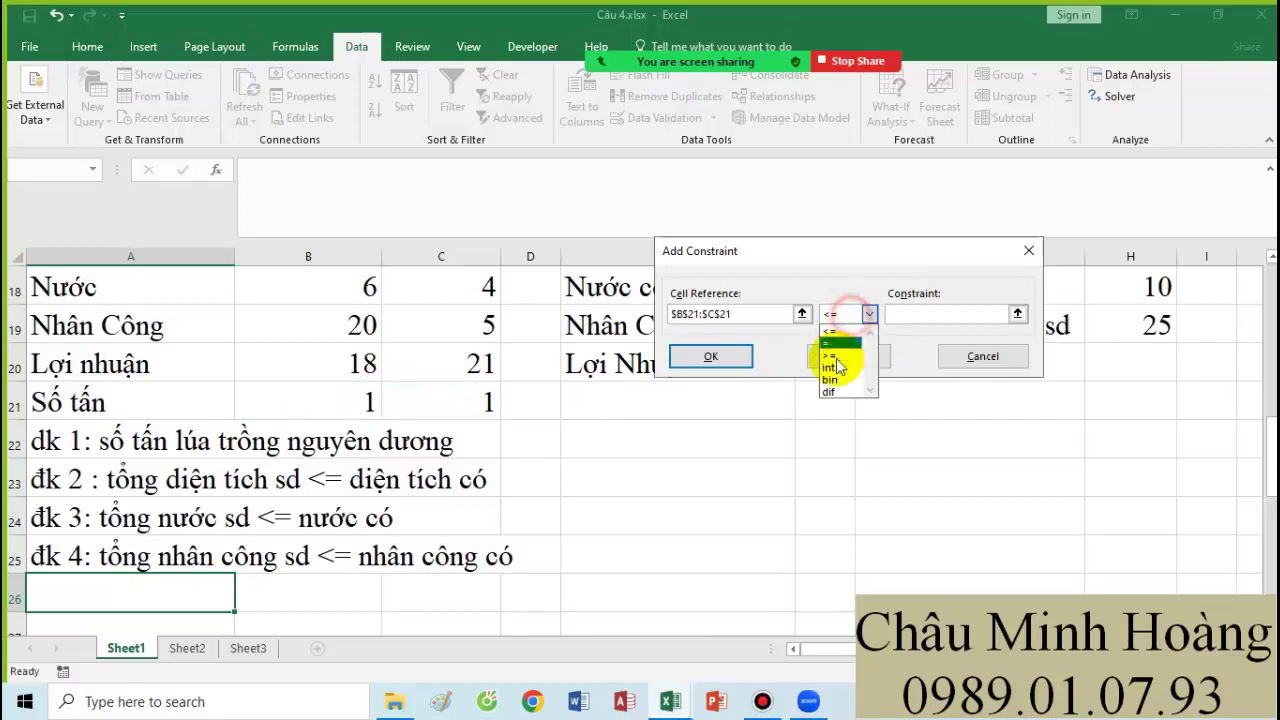
click(866, 350)
text(1)
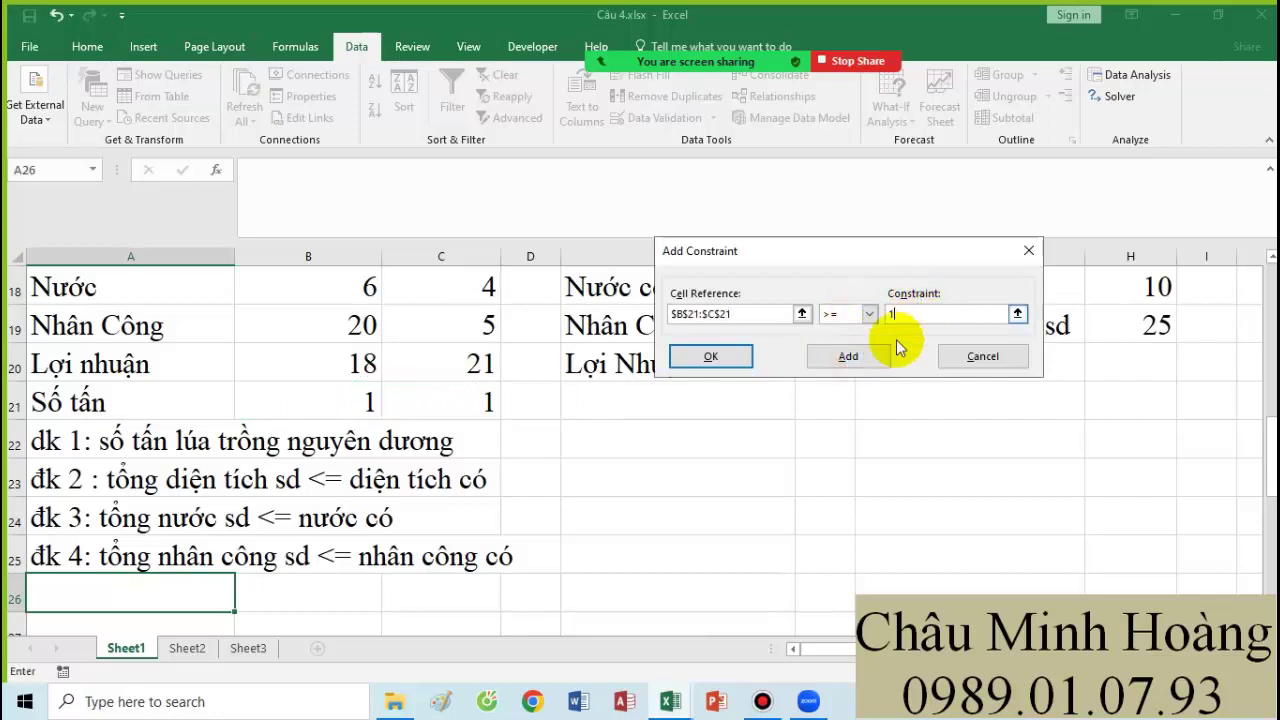
click(849, 357)
Add the land constraint H17 <= F17 to Solver.
drag(737, 251, 270, 227)
scroll(779, 508, up, 1)
click(1117, 363)
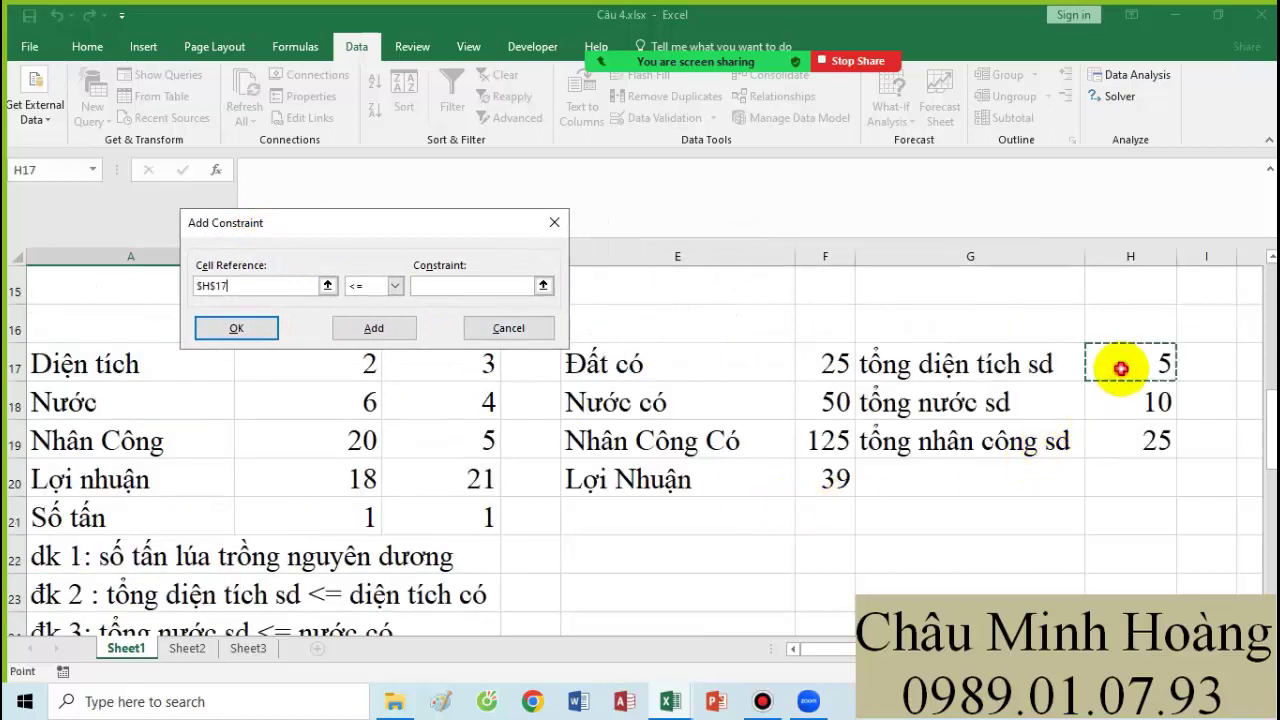
click(440, 289)
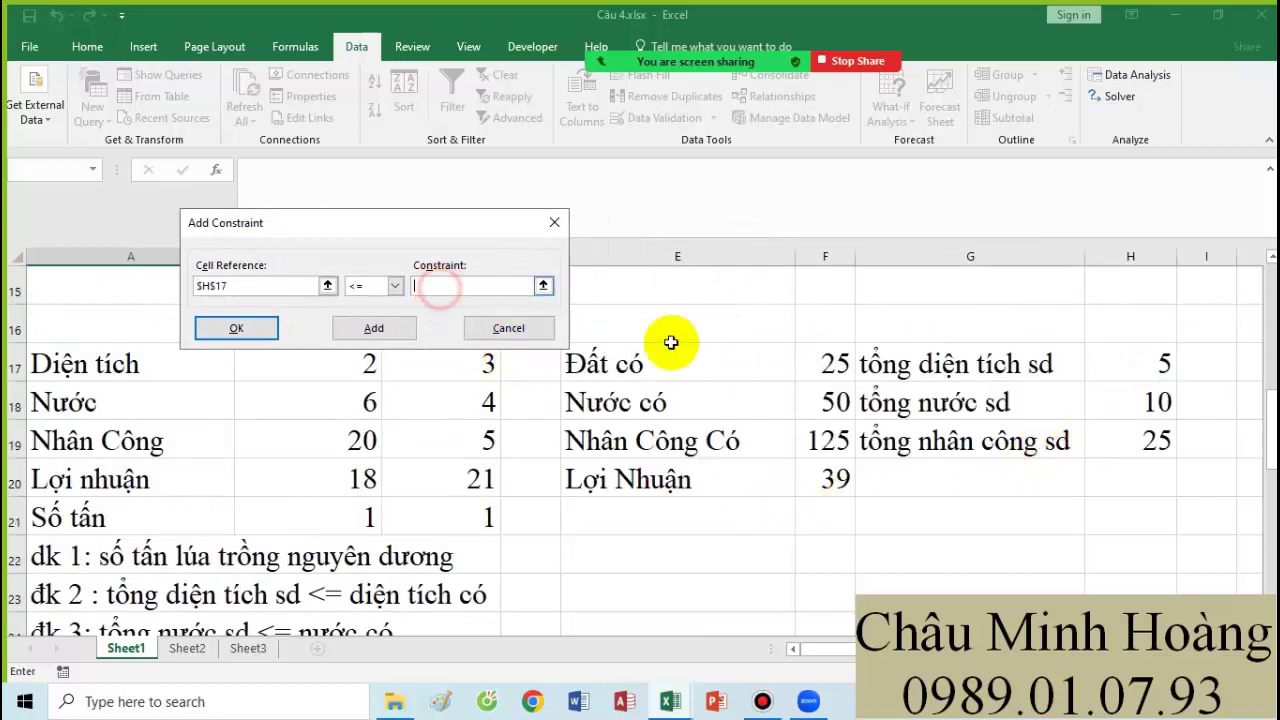
click(829, 363)
click(370, 330)
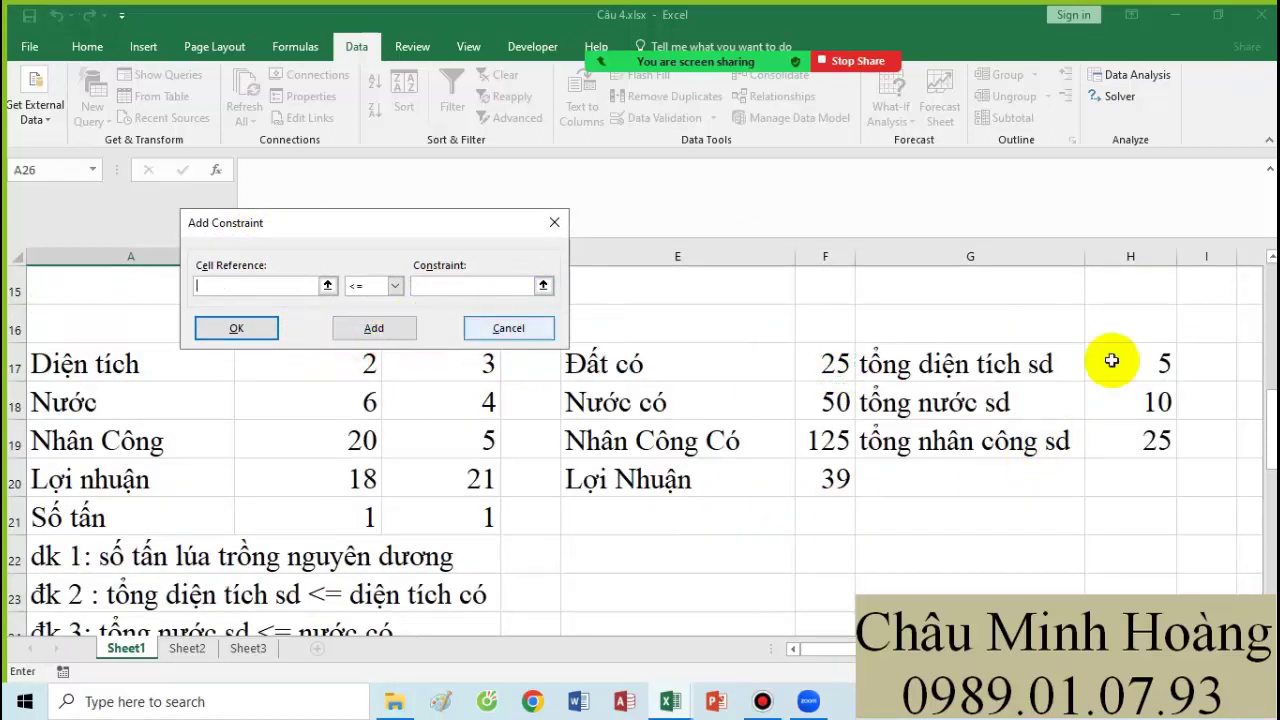
Add the water constraint H18 <= F18 and the labour constraint H19 <= F19 to Solver.
click(1157, 398)
click(455, 286)
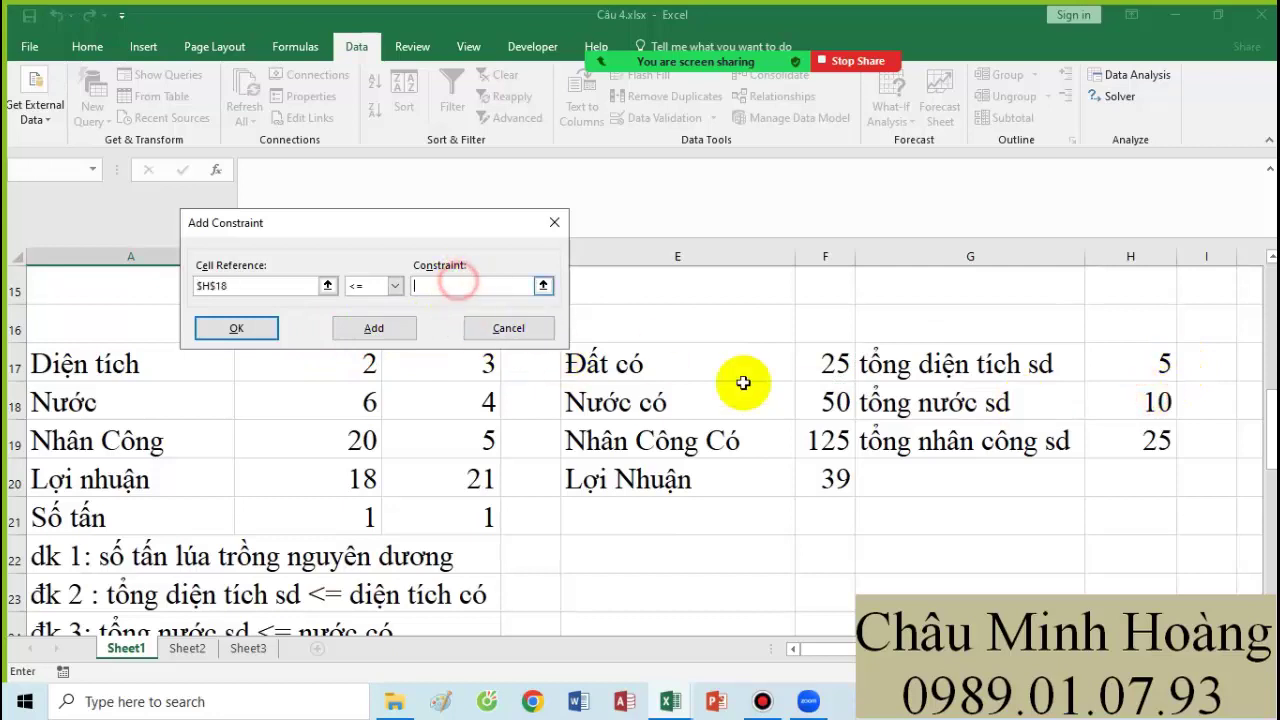
click(825, 403)
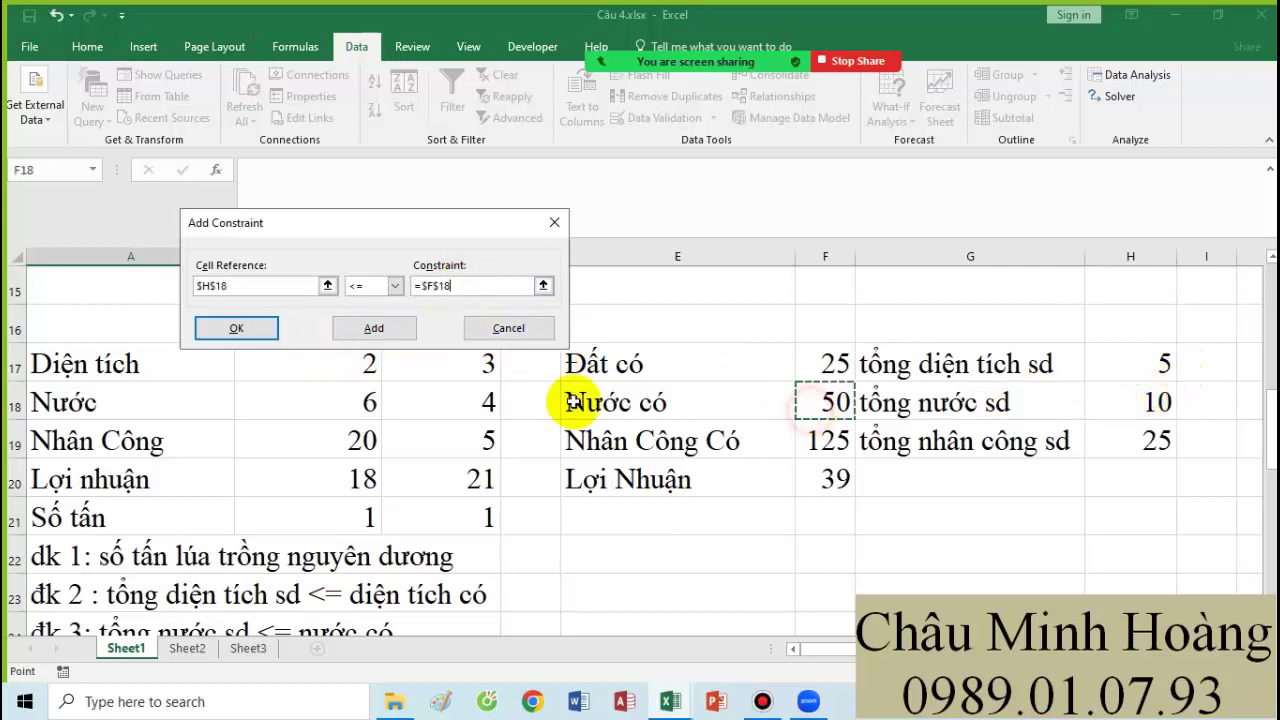
click(374, 330)
click(1140, 443)
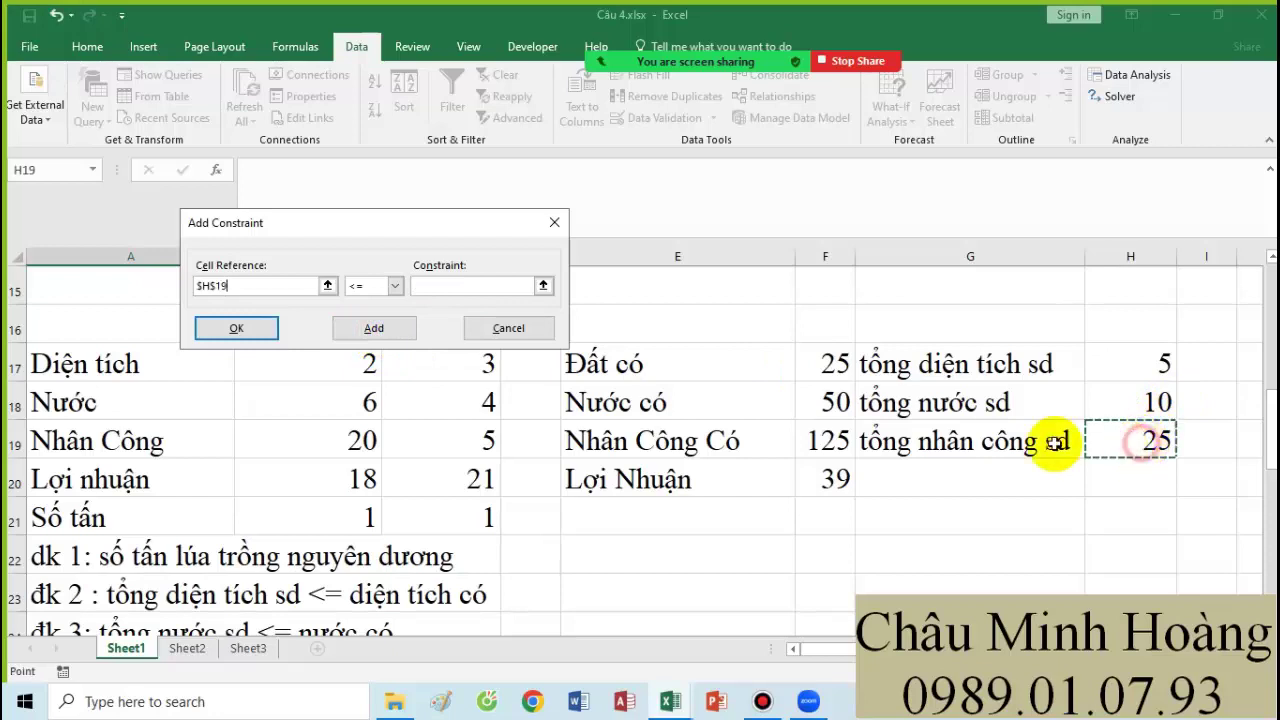
click(429, 286)
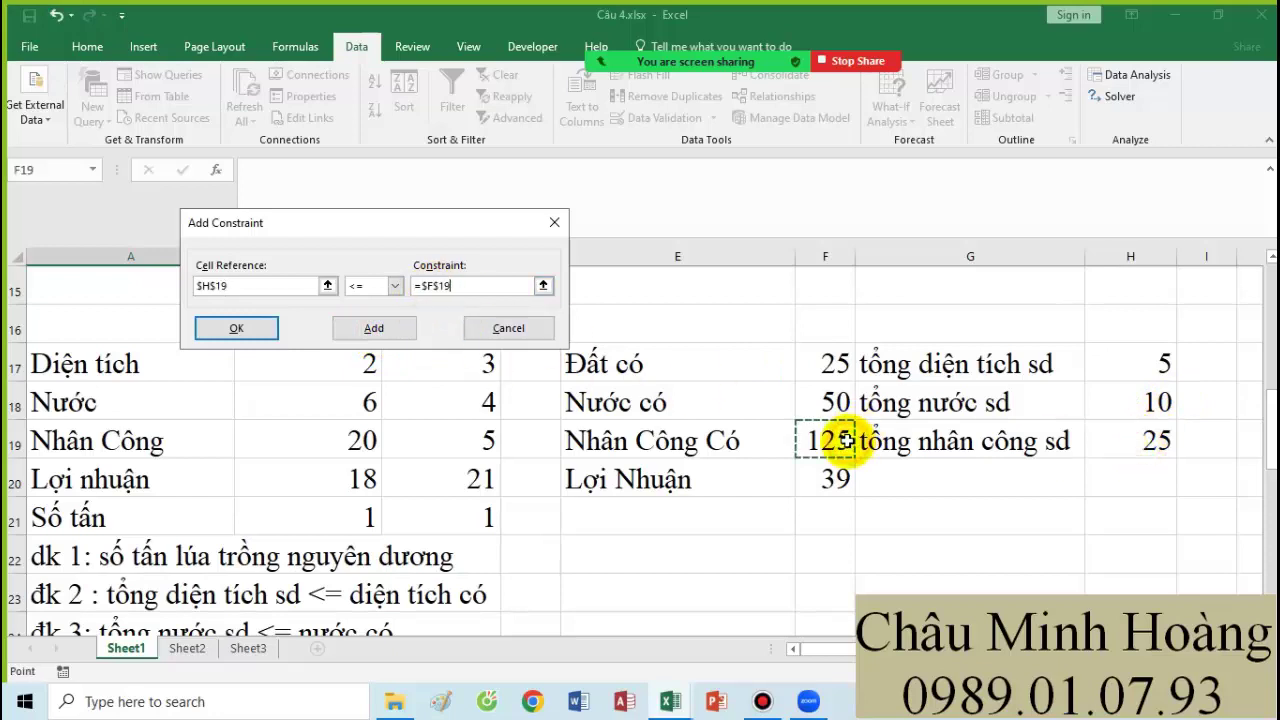
click(382, 330)
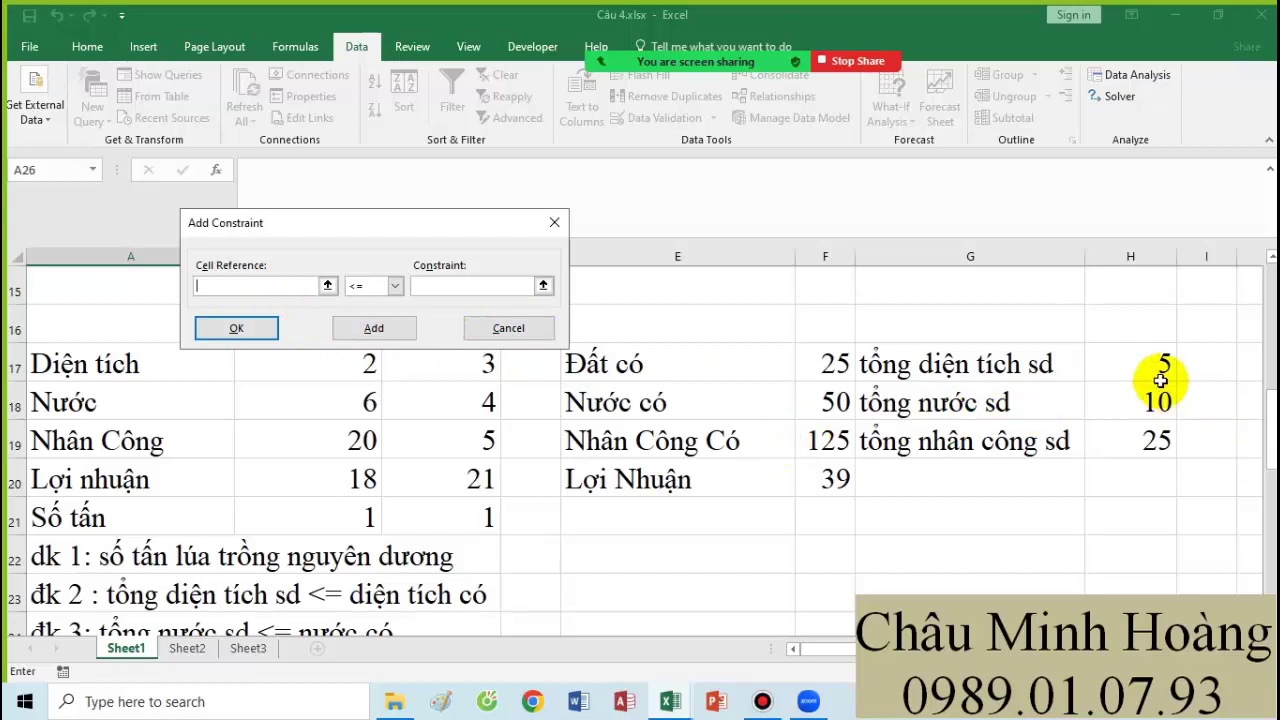
Add a combined constraint H17:H19 <= F17:F19 covering all three resources and return to the Solver parameters.
drag(1150, 364, 1129, 432)
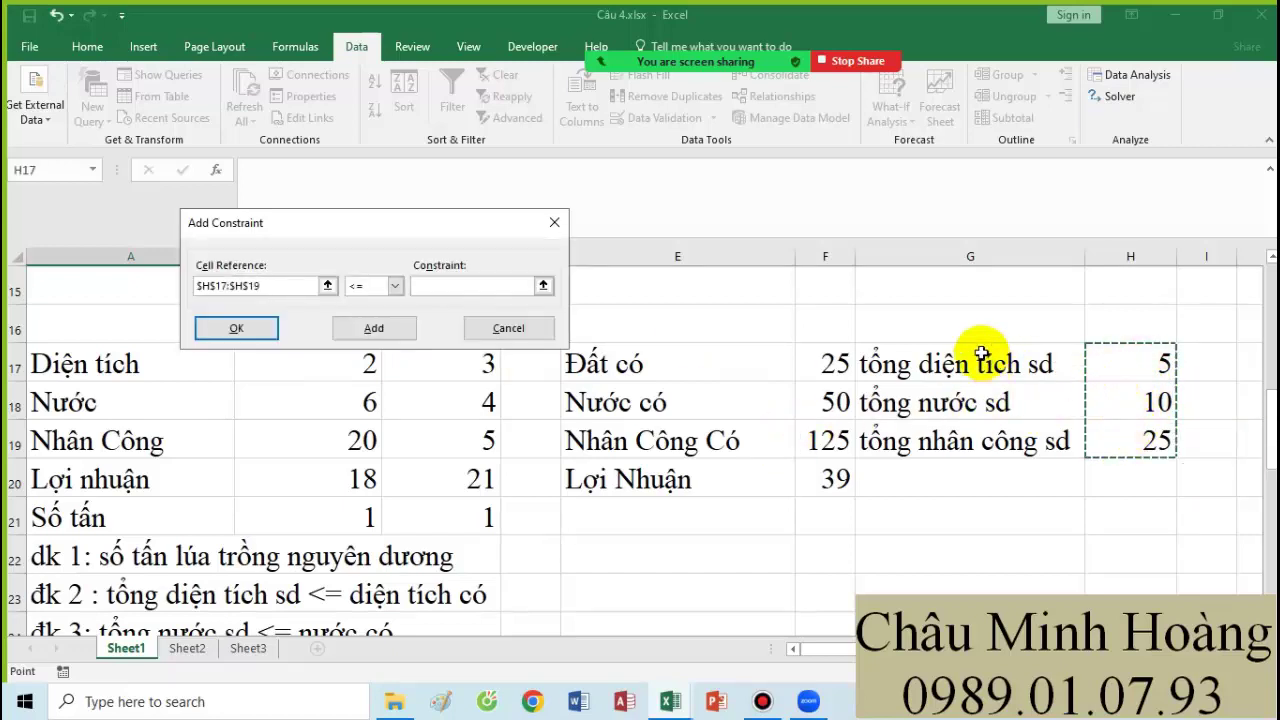
click(462, 283)
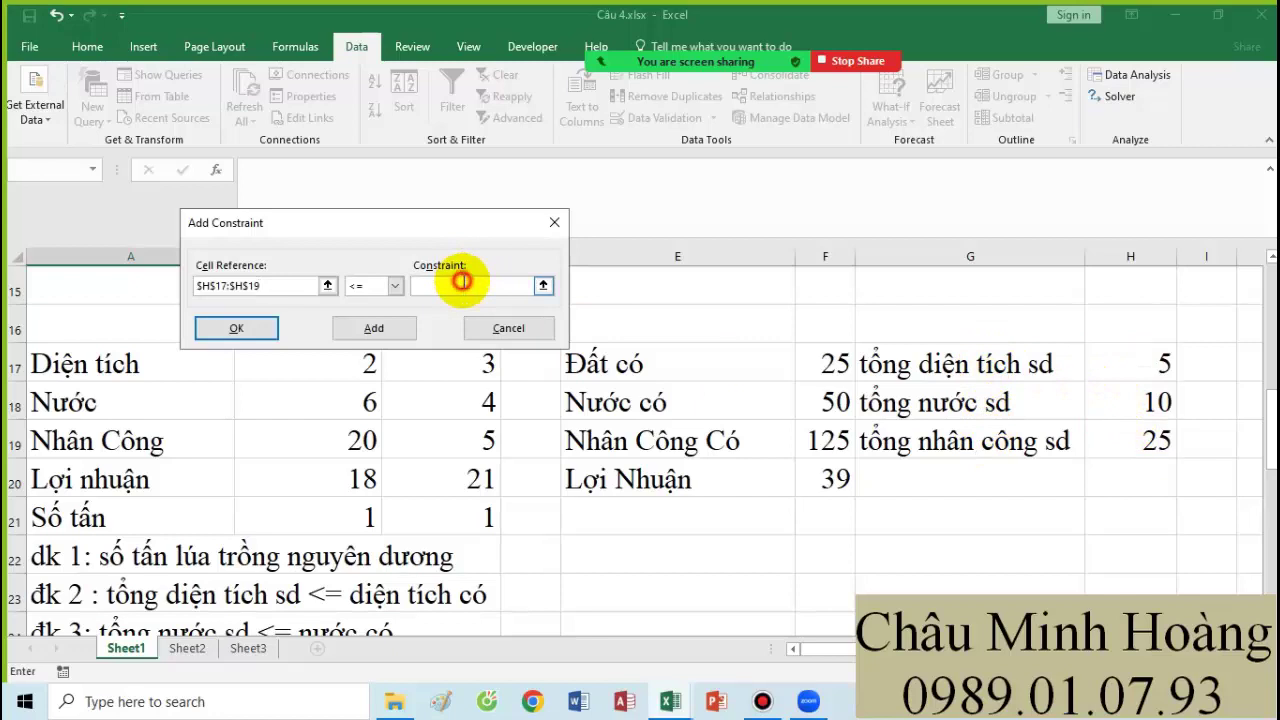
drag(834, 350, 830, 438)
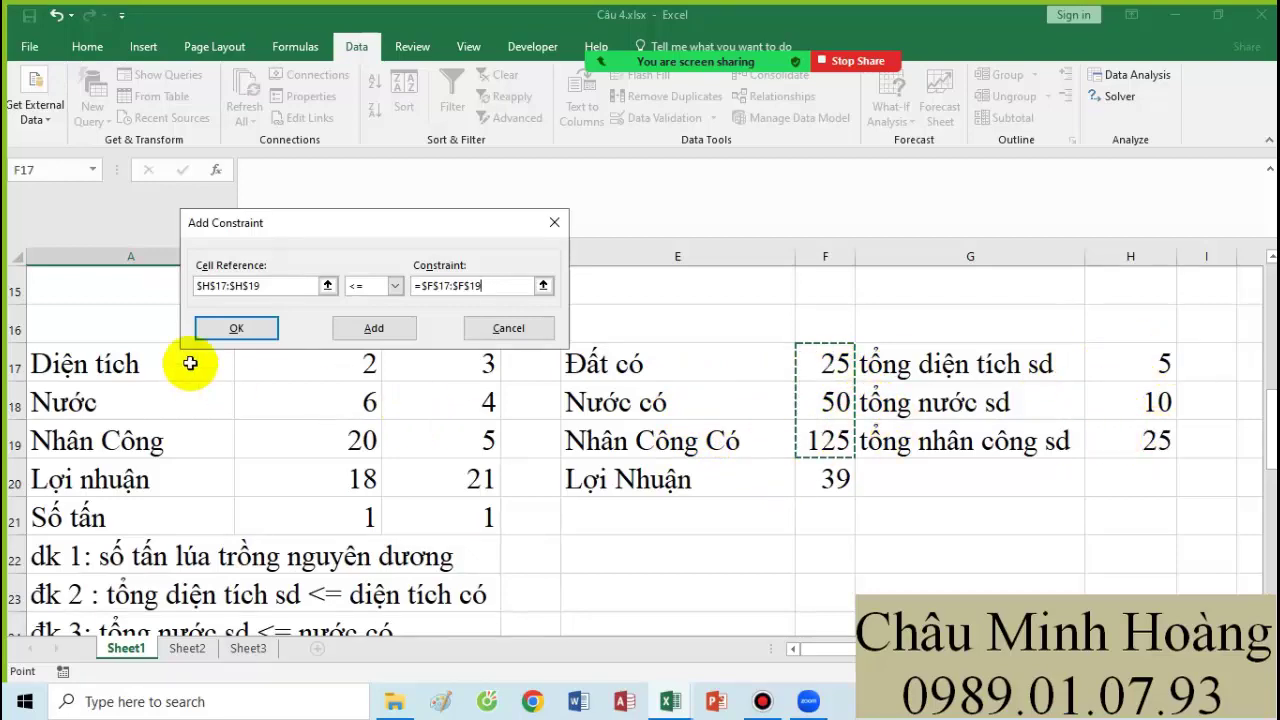
click(236, 328)
Solve the model, keep the Solver solution, and review the profit in F20 and the tonnages in row 21.
click(436, 544)
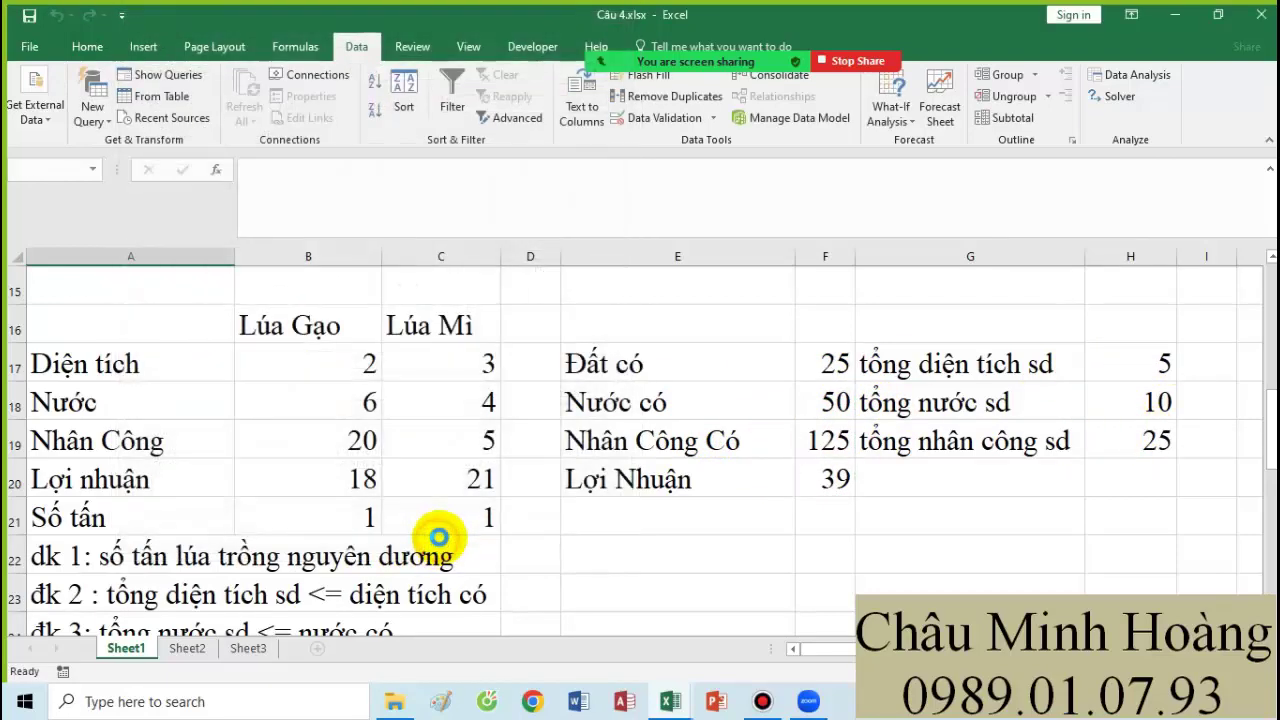
click(438, 388)
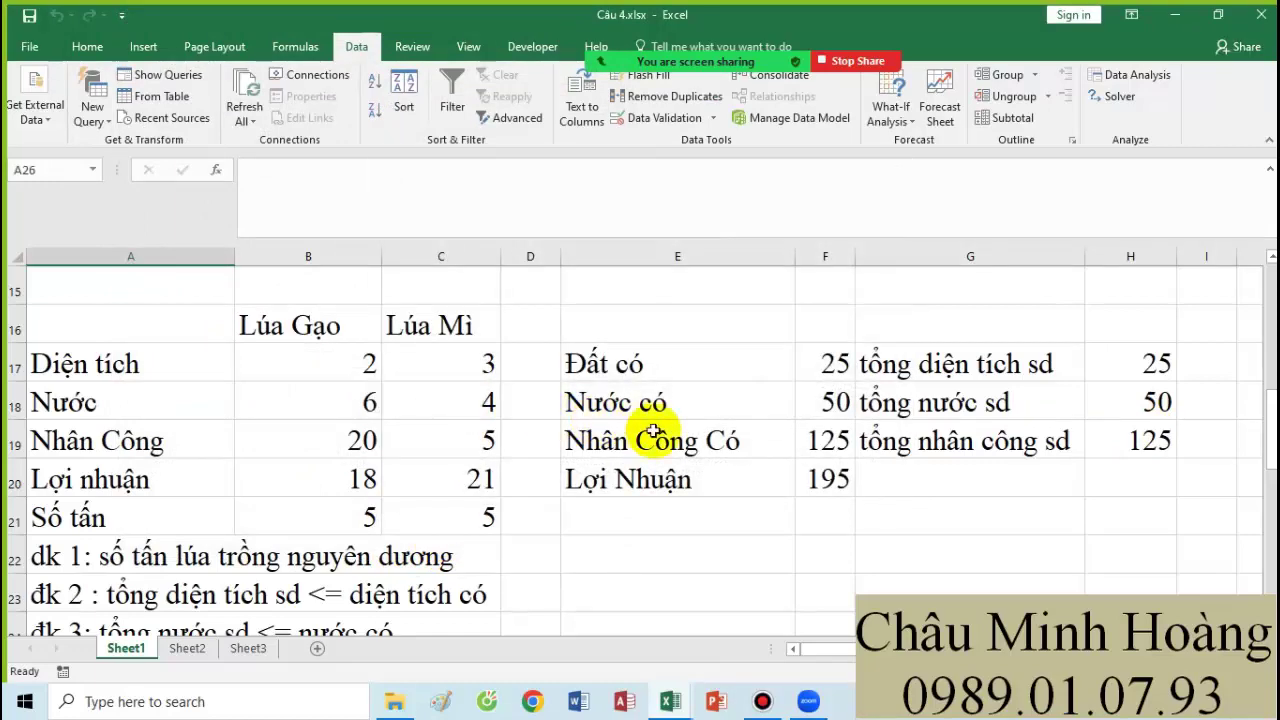
drag(815, 480, 327, 402)
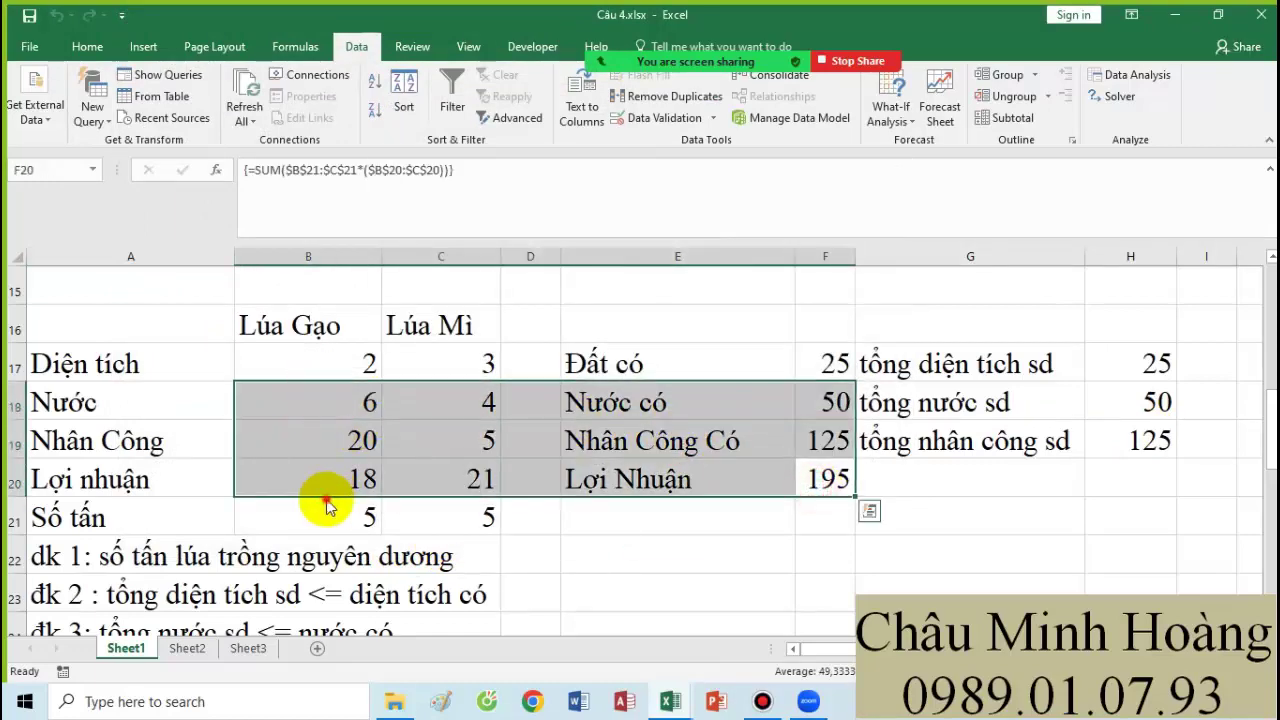
mouse_move(329, 497)
mouse_down()
mouse_move(417, 517)
mouse_move(334, 489)
mouse_up()
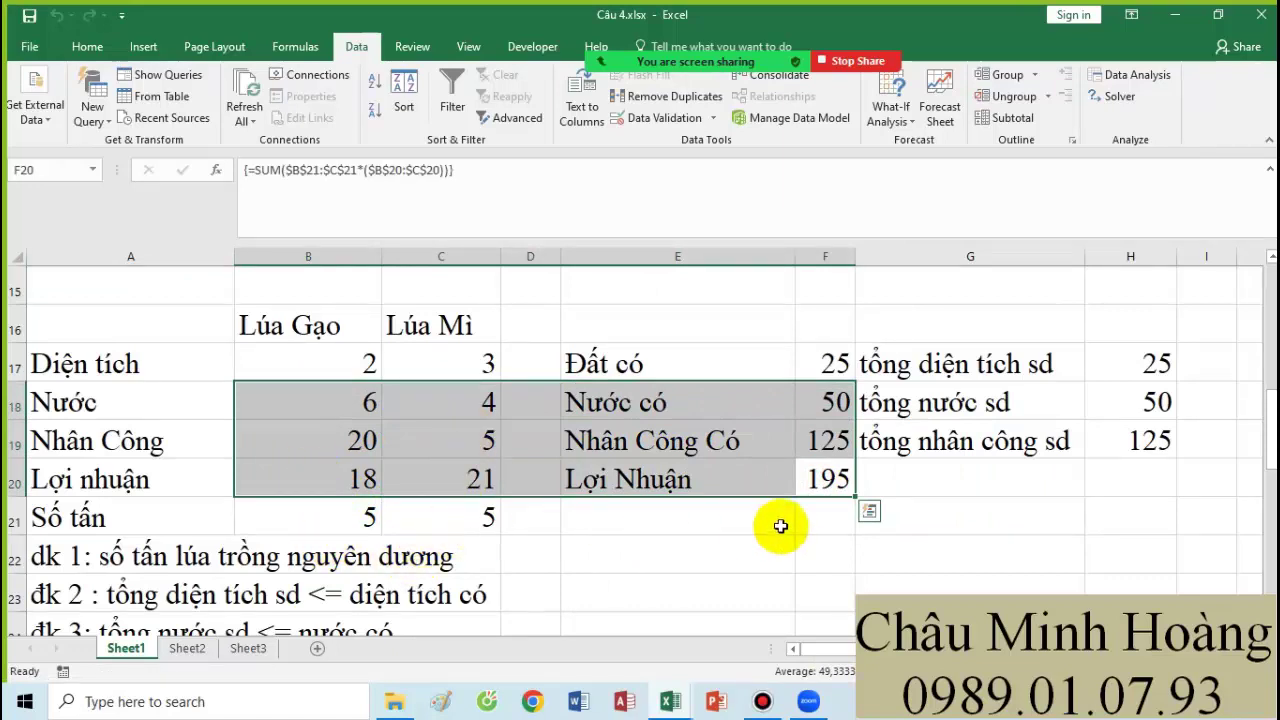
click(818, 484)
scroll(818, 486, down, 1)
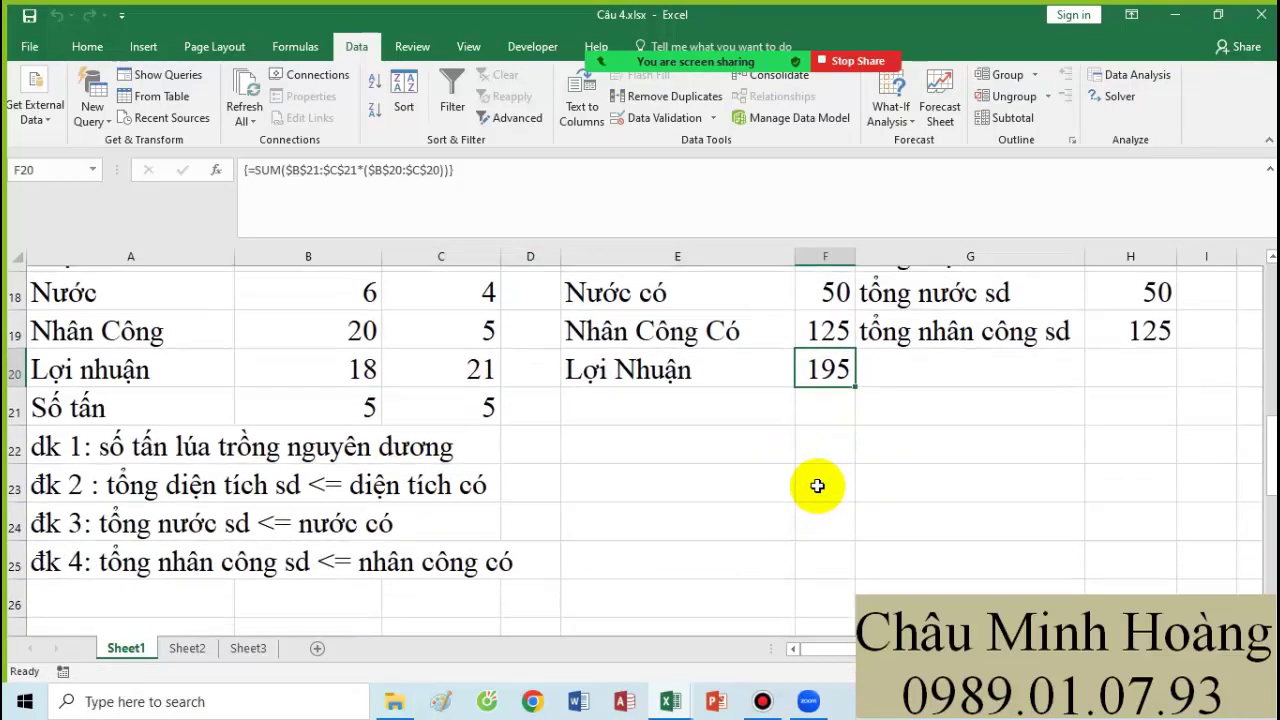
Switch to the Câu 2 workbook and examine the pastry-production problem's ingredient table, profit table and stated conditions.
click(764, 699)
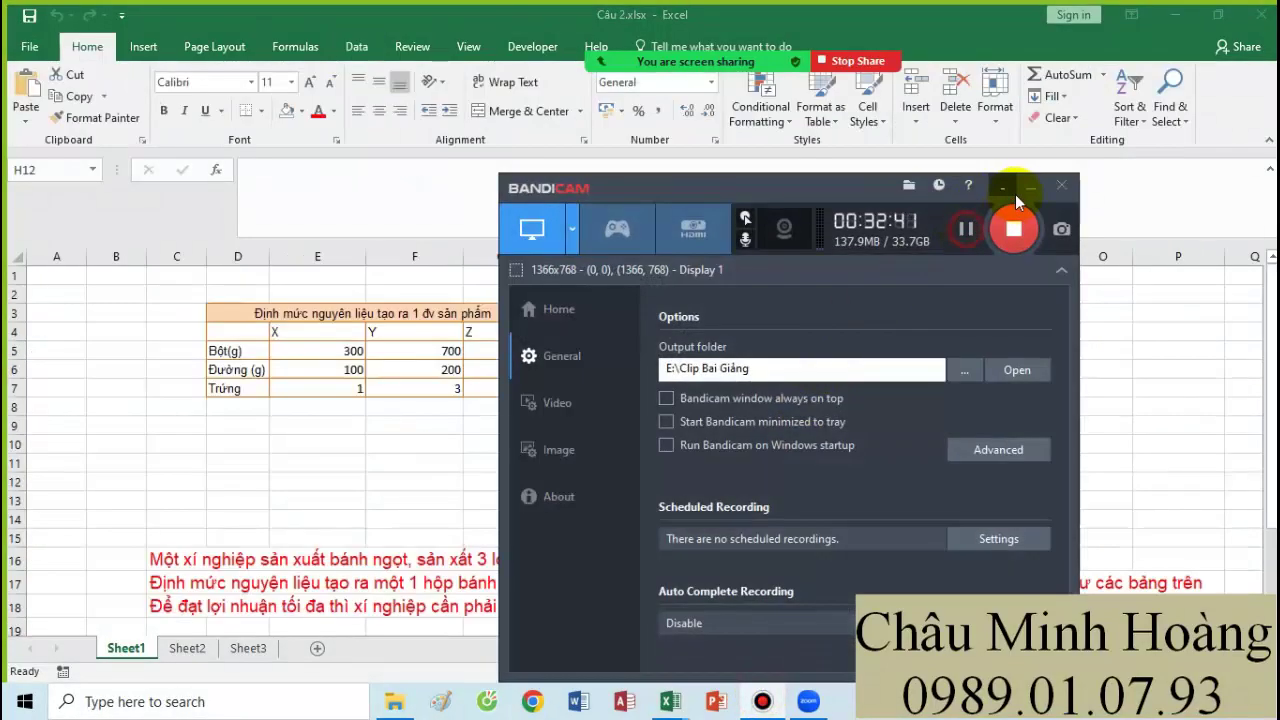
click(1026, 188)
click(565, 388)
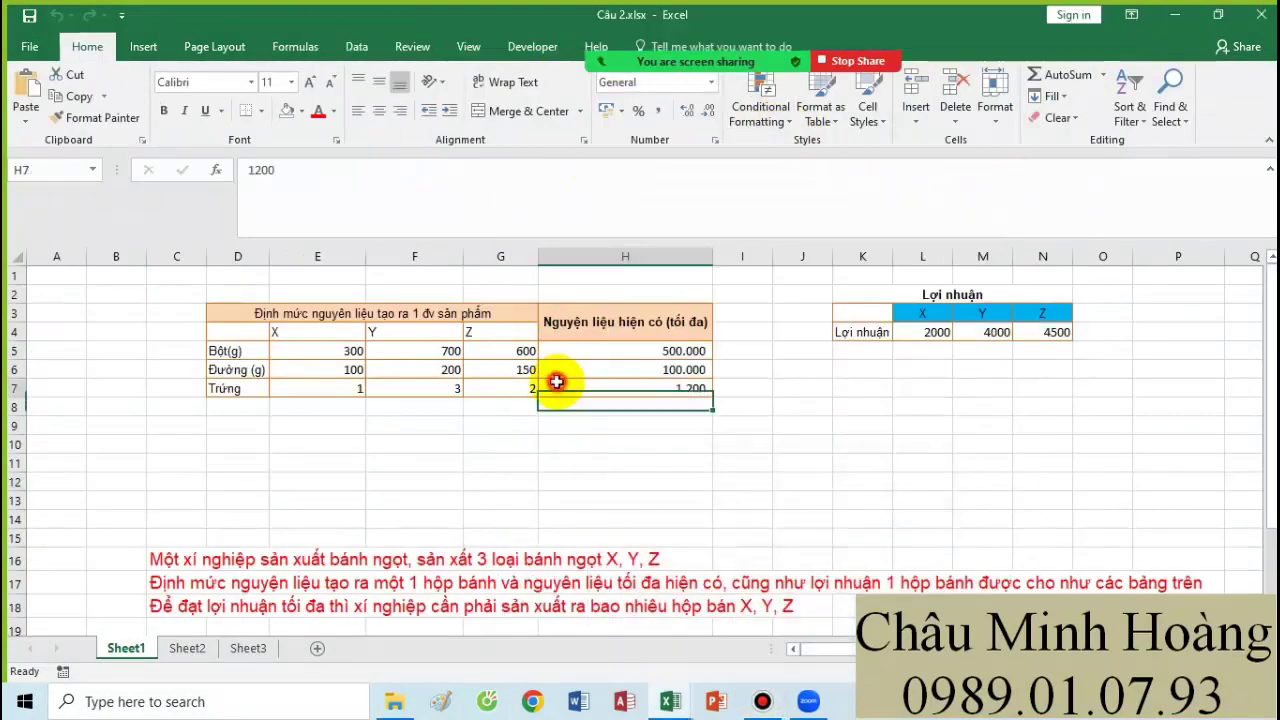
drag(120, 294, 1138, 427)
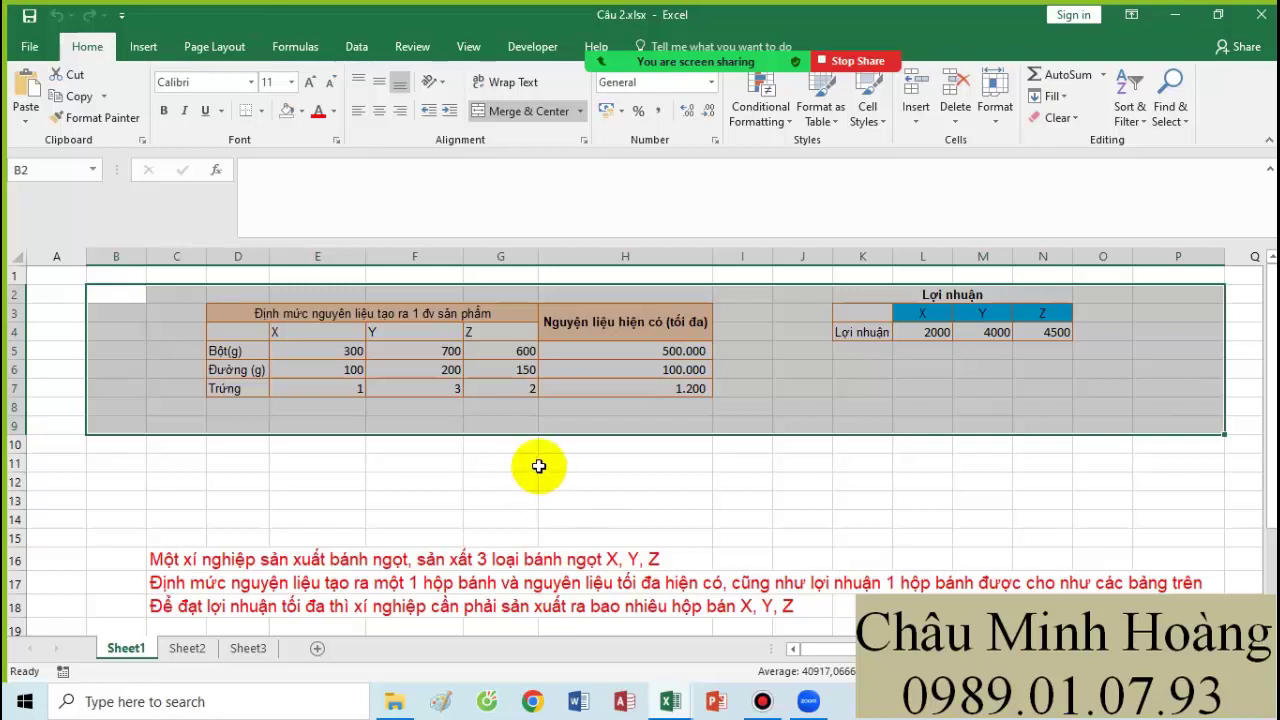
scroll(540, 466, down, 1)
click(544, 466)
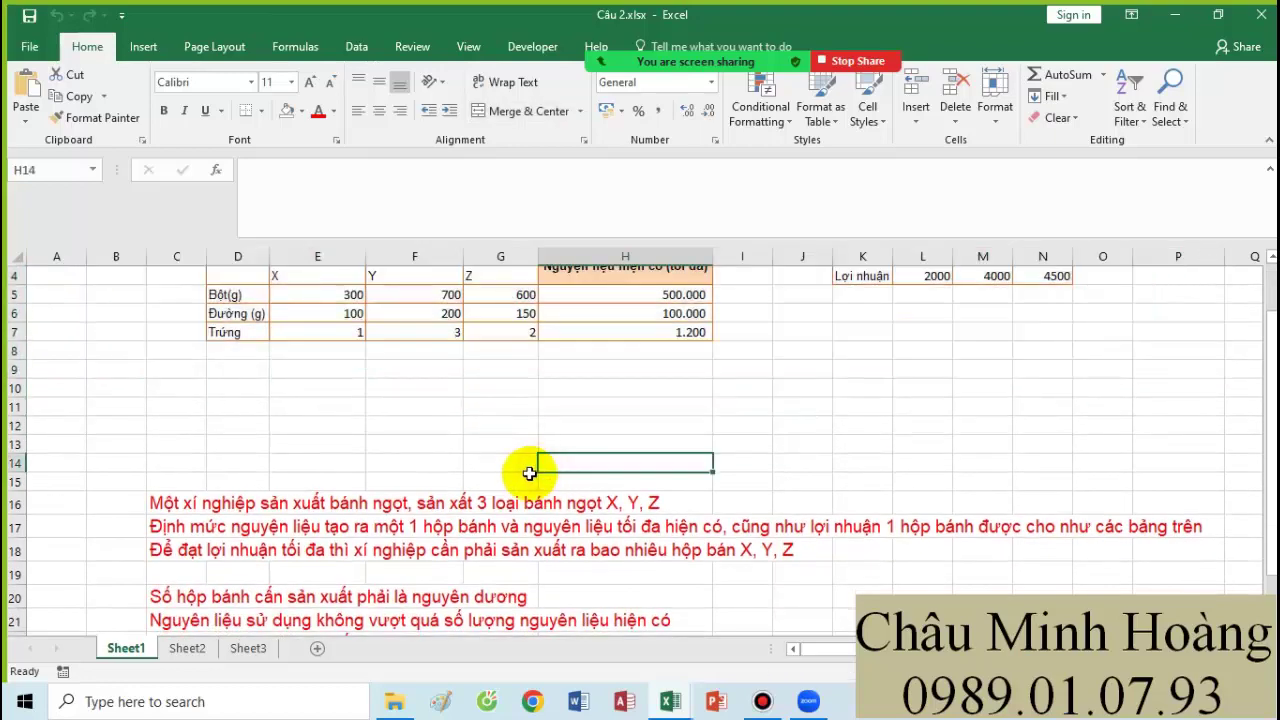
scroll(510, 468, down, 1)
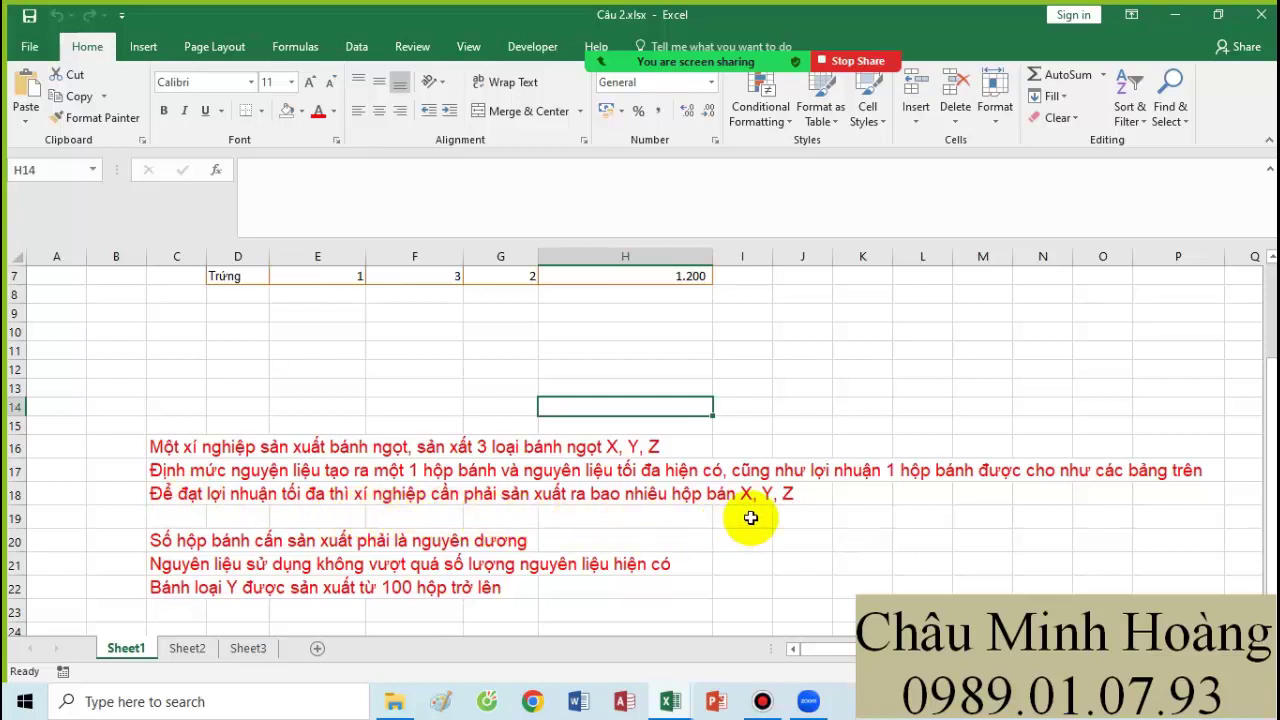
scroll(750, 517, up, 2)
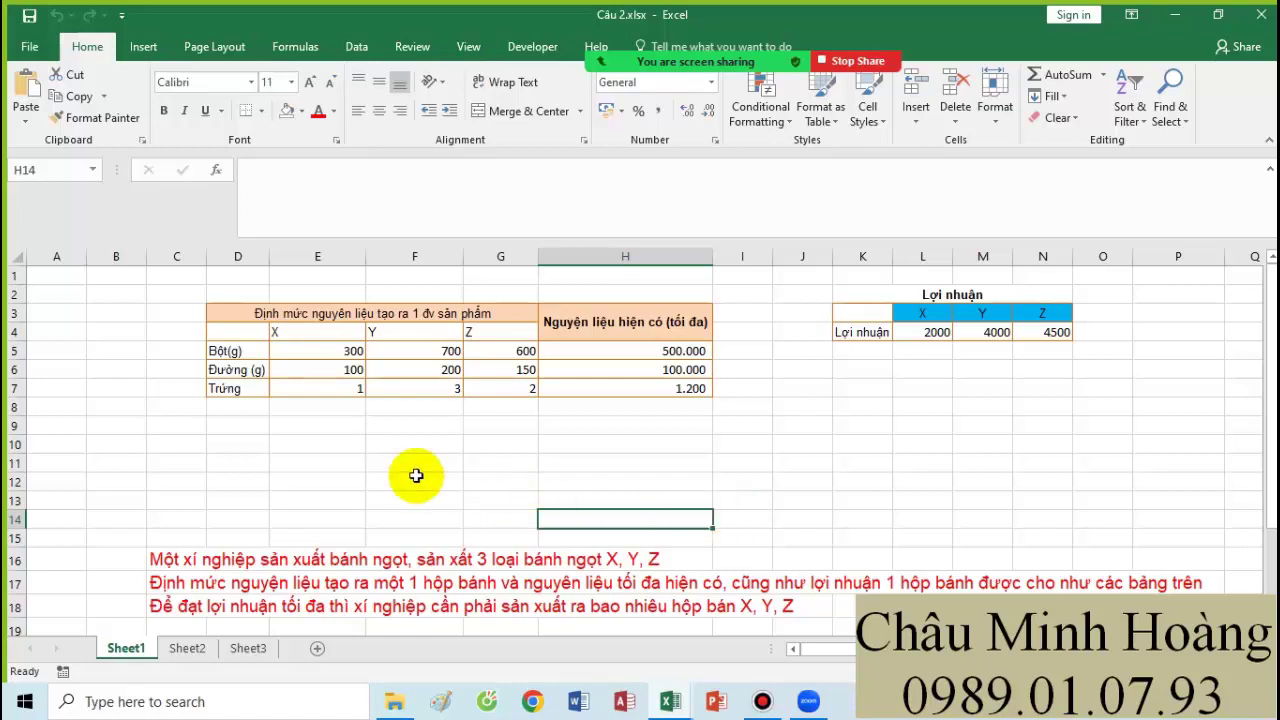
Format the range D3:O12 in Times New Roman at size 24 and widen column D to fit the ingredient names.
click(243, 411)
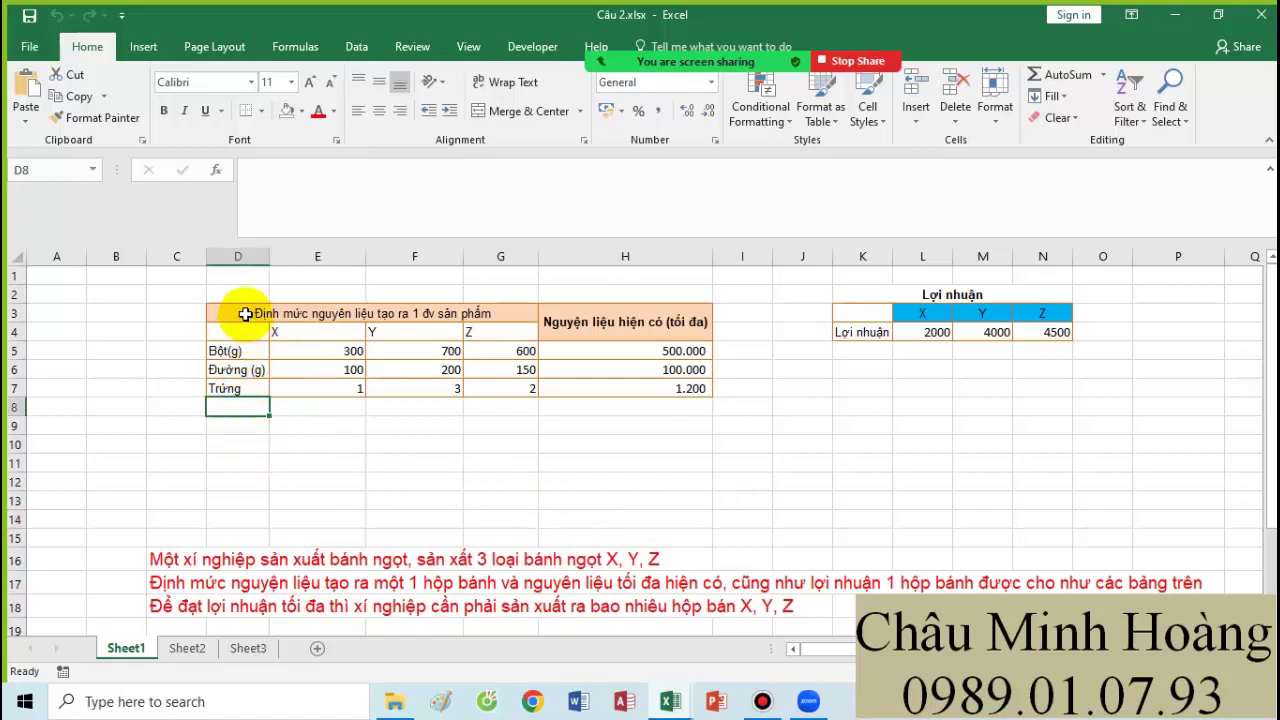
drag(240, 314, 1131, 488)
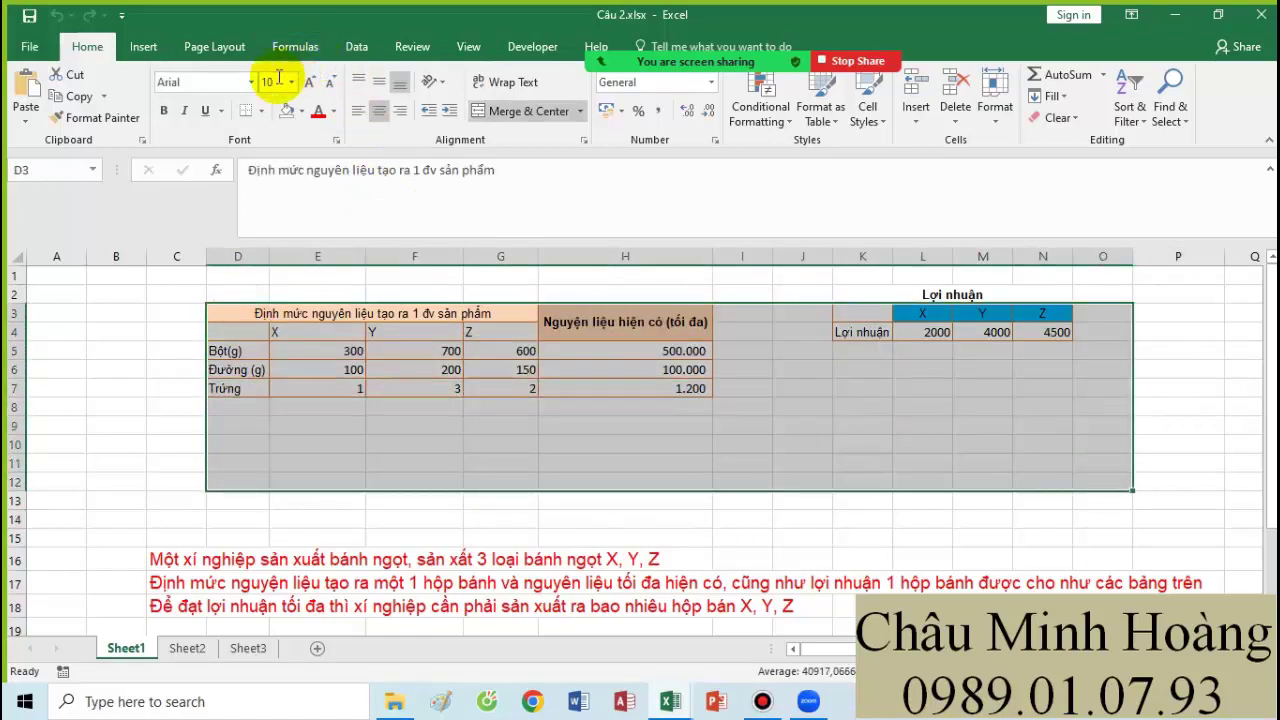
click(214, 77)
text(Times New Roman)
key(Return)
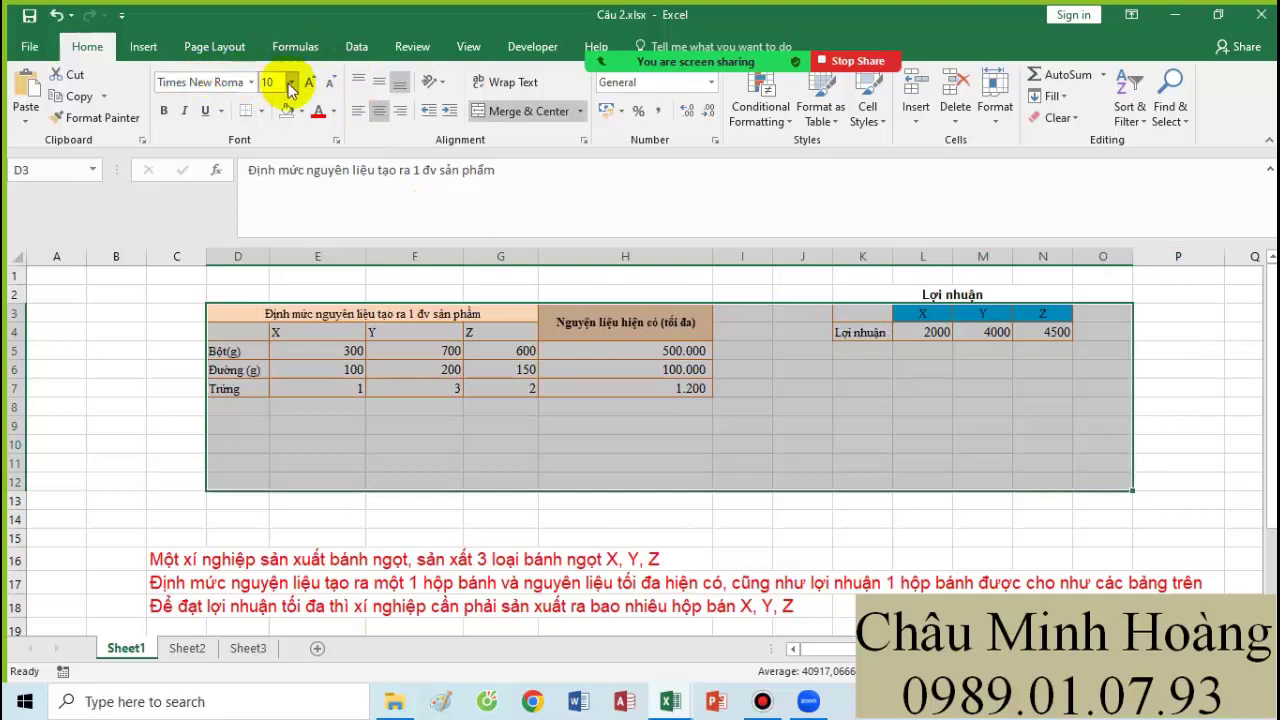
click(292, 87)
click(266, 283)
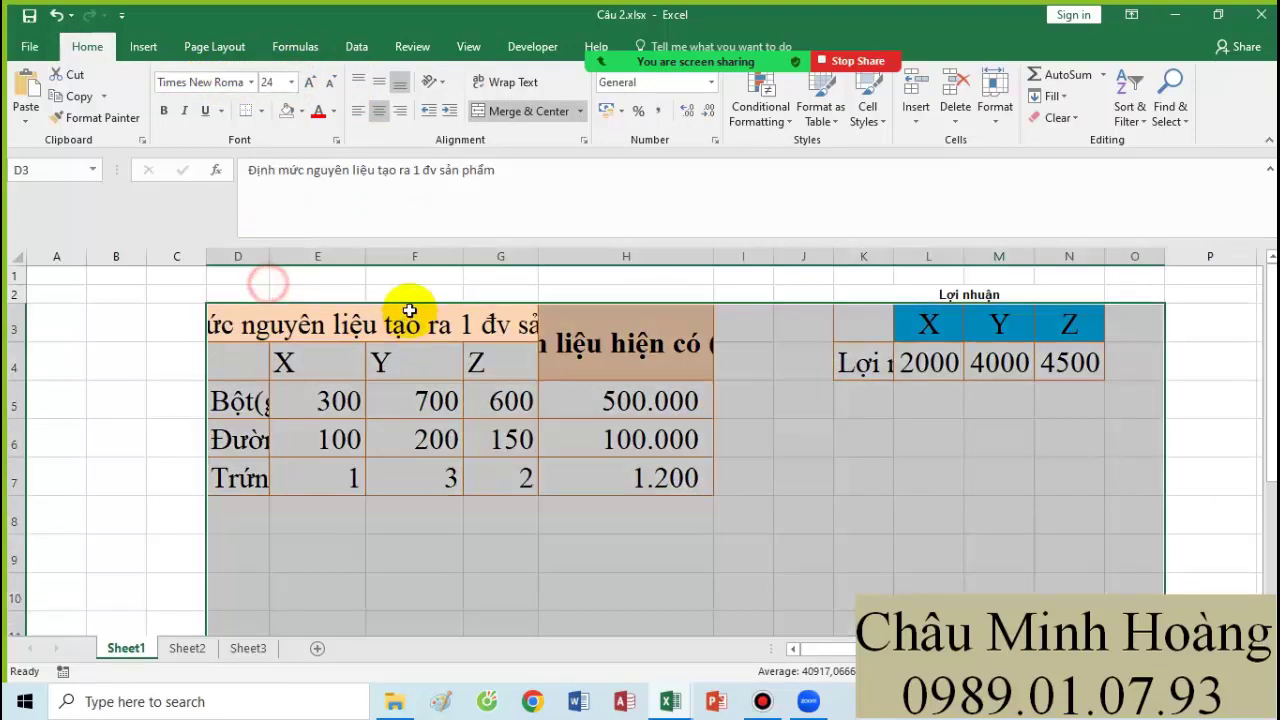
drag(268, 256, 366, 265)
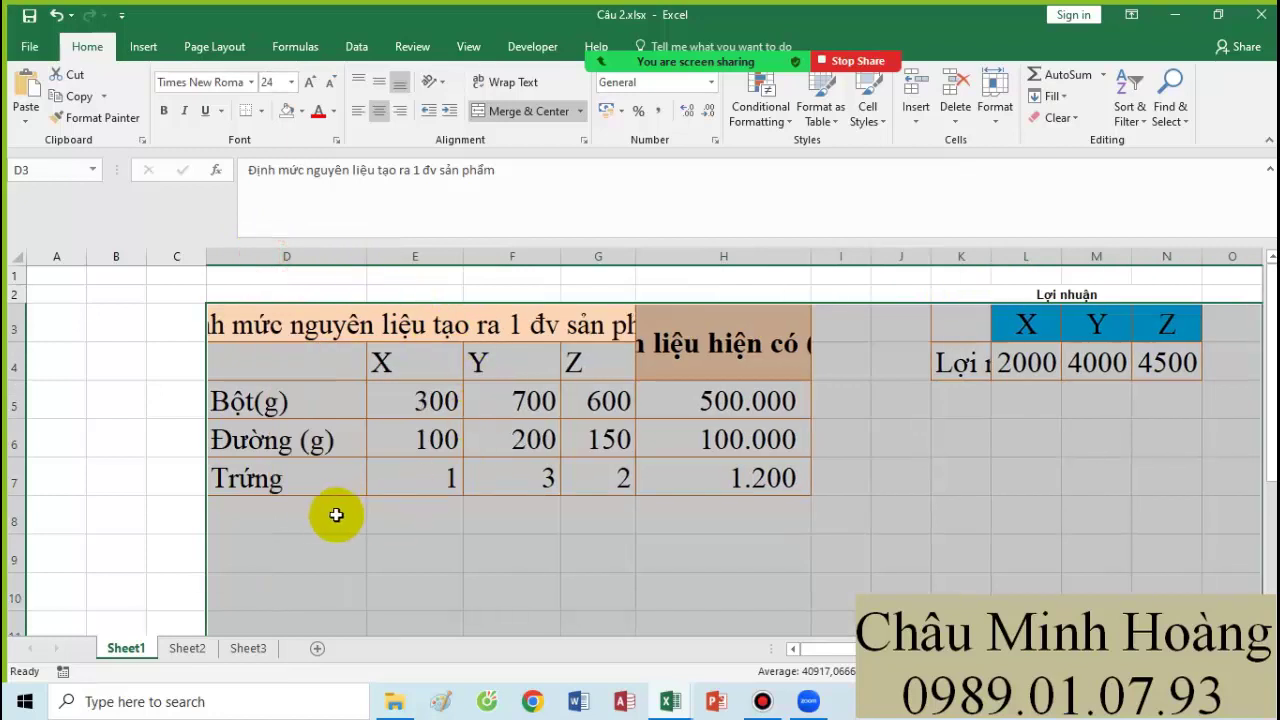
Label D8 "số hộp bánh" and enter the starting quantity 1 for X, Y and Z in E8:G8.
click(313, 508)
text(số hộp bánh)
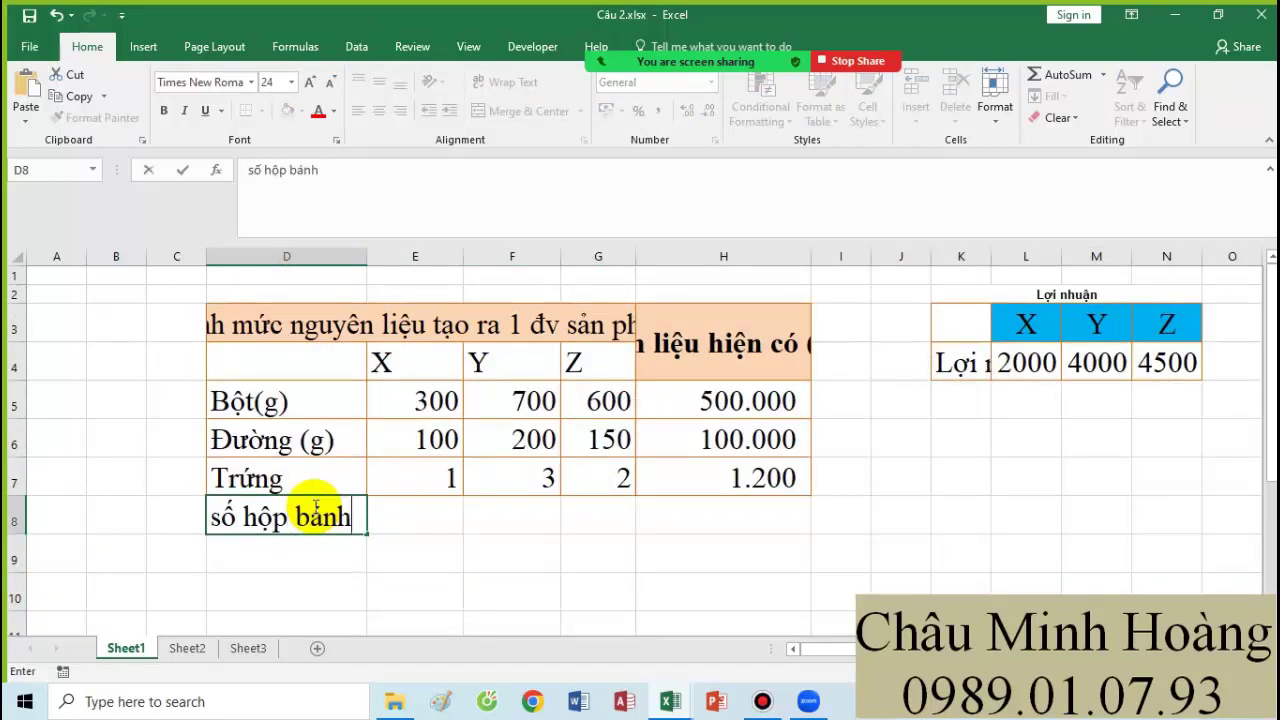
key(Tab)
text(1)
key(Tab)
text(1)
key(Tab)
text(1)
key(Tab)
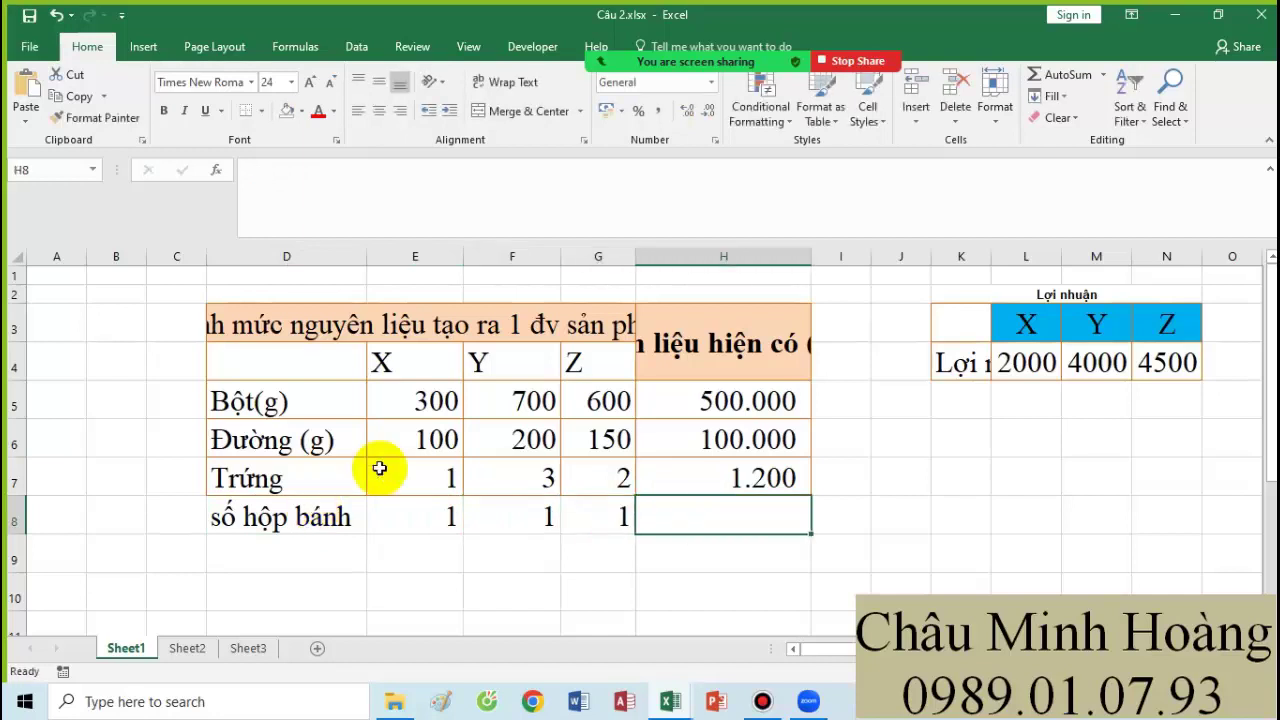
Label D10 "tổng lợi nhuân" for the total profit.
scroll(971, 439, down, 1)
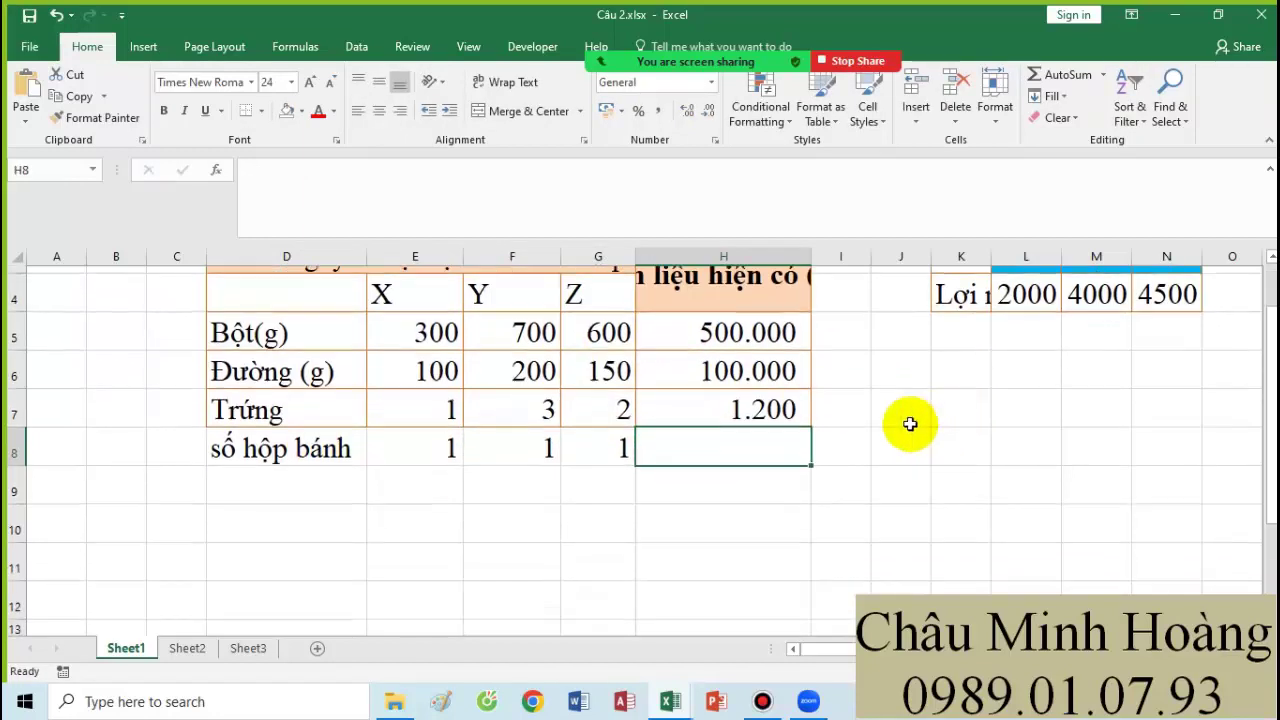
click(243, 505)
text(tôn)
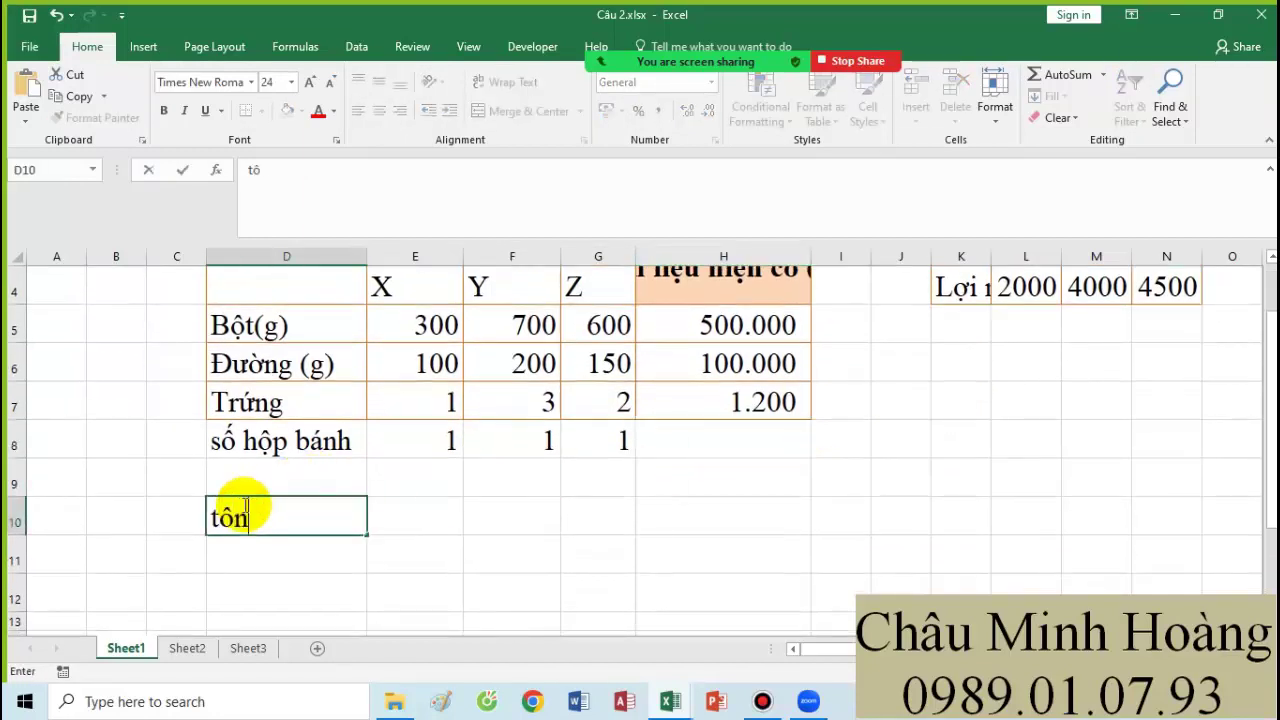
text(g lợi nhuân)
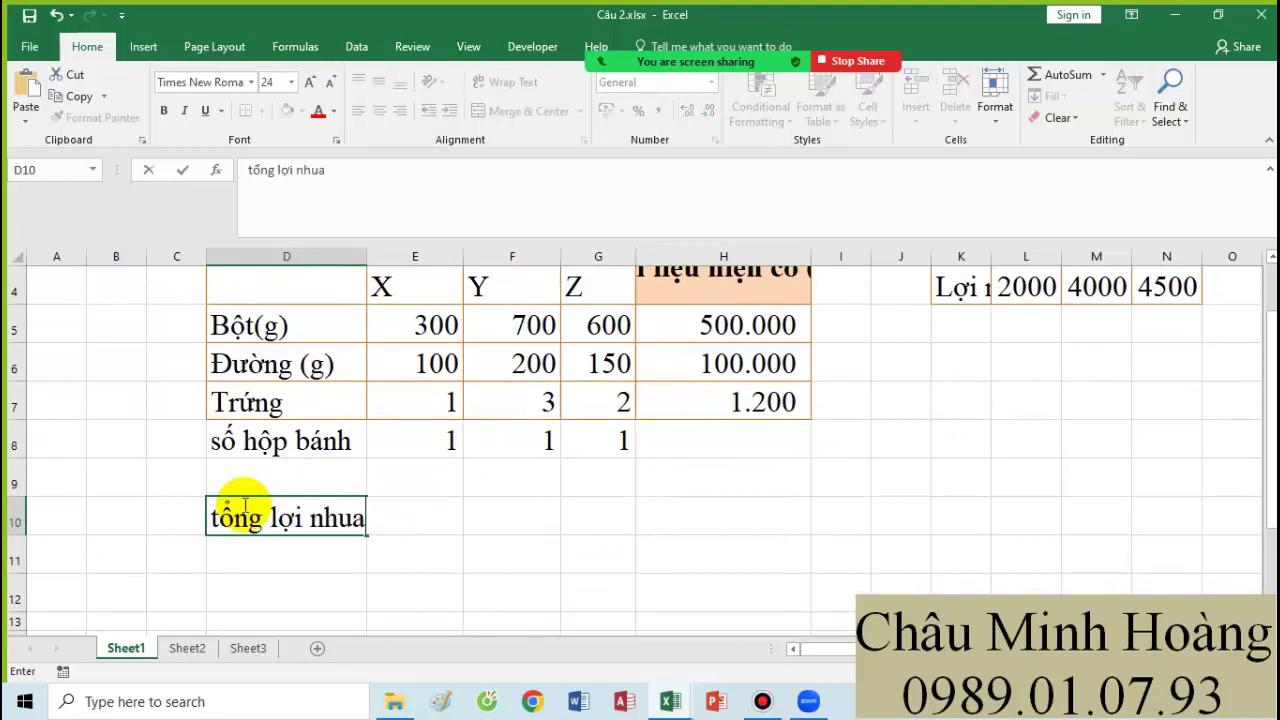
key(Tab)
Calculate the total profit in E10 with the array formula =SUM($E$8:$G$8*($L$4:$N$4)) and check its referenced ranges.
text(=sum()
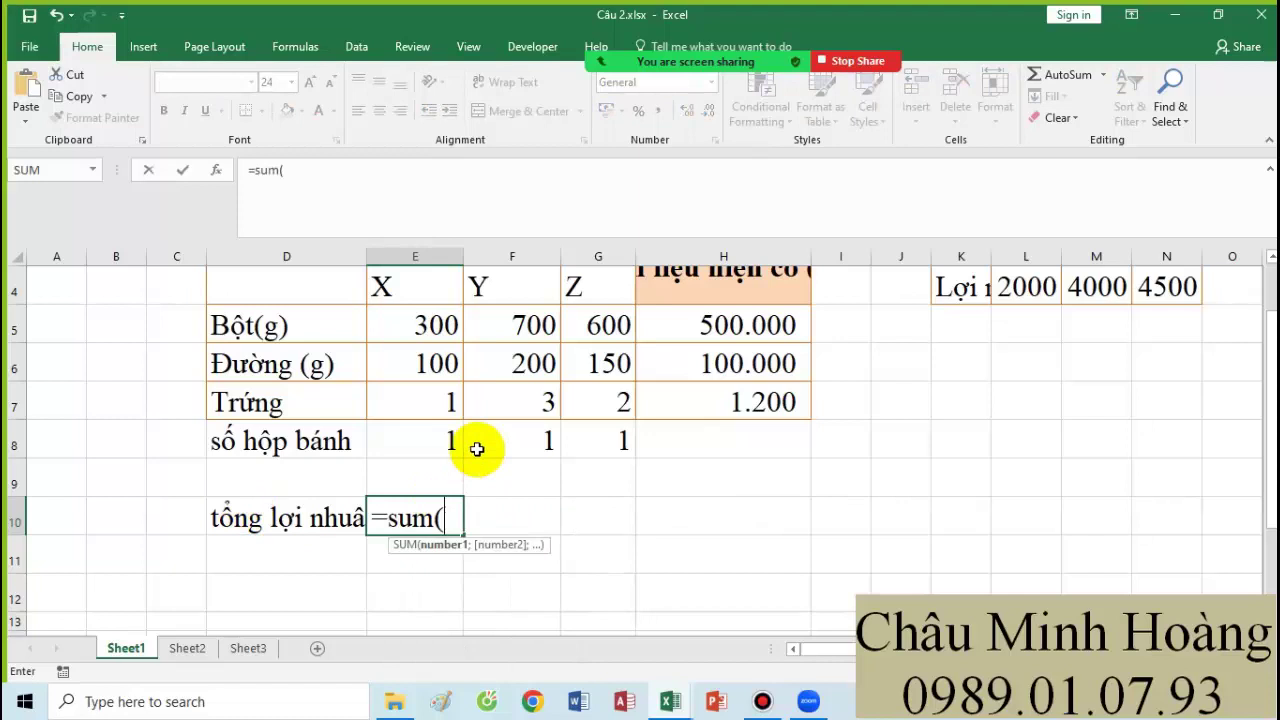
drag(477, 449, 580, 437)
key(F4)
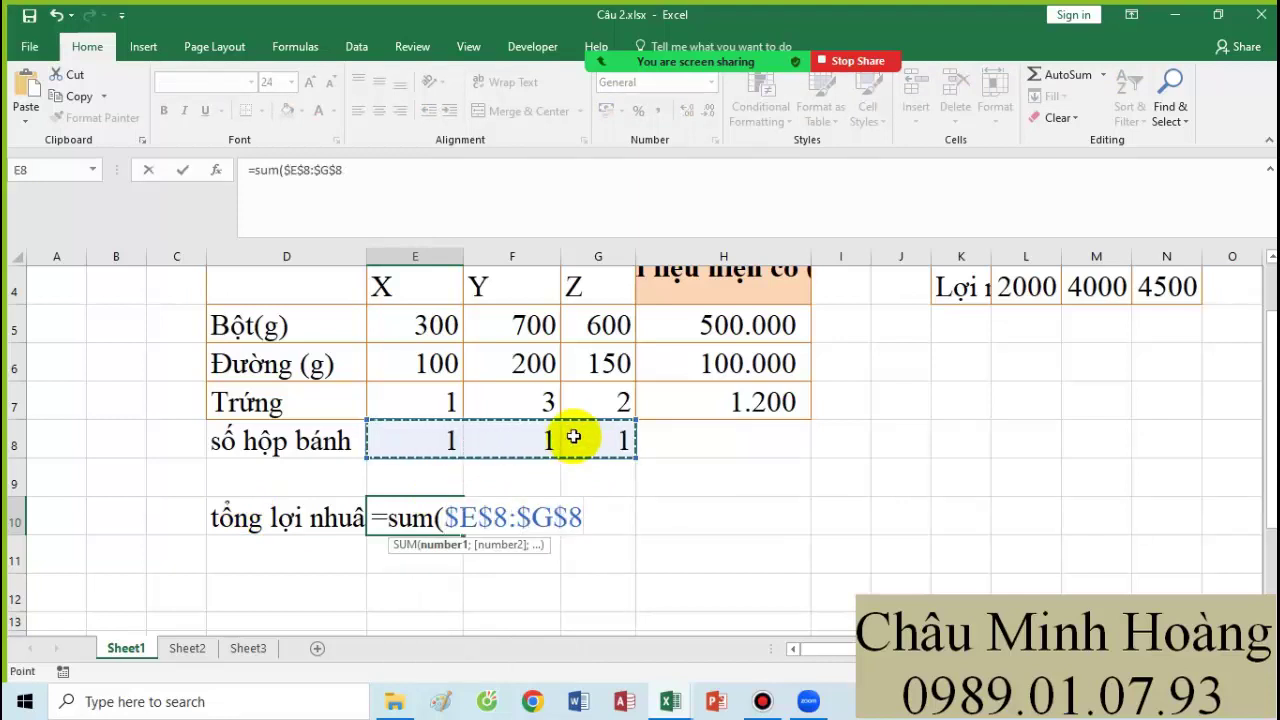
text(*()
scroll(960, 435, up, 1)
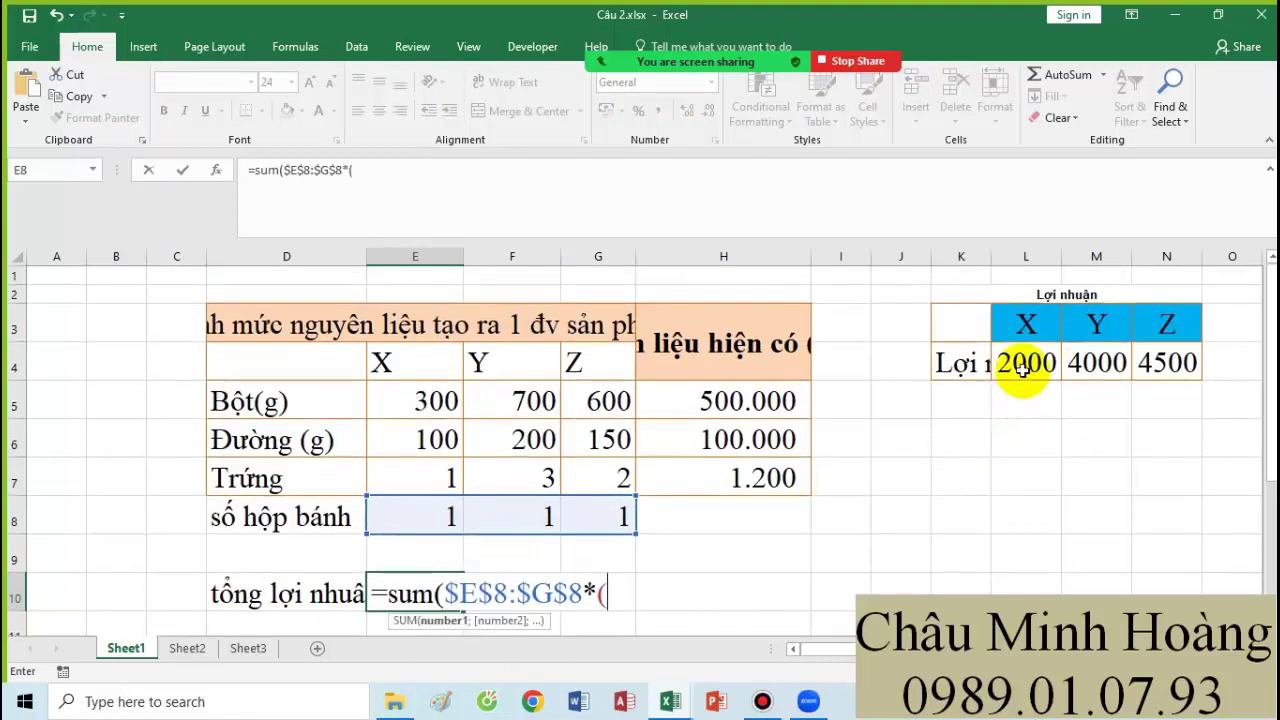
drag(1020, 362, 1157, 372)
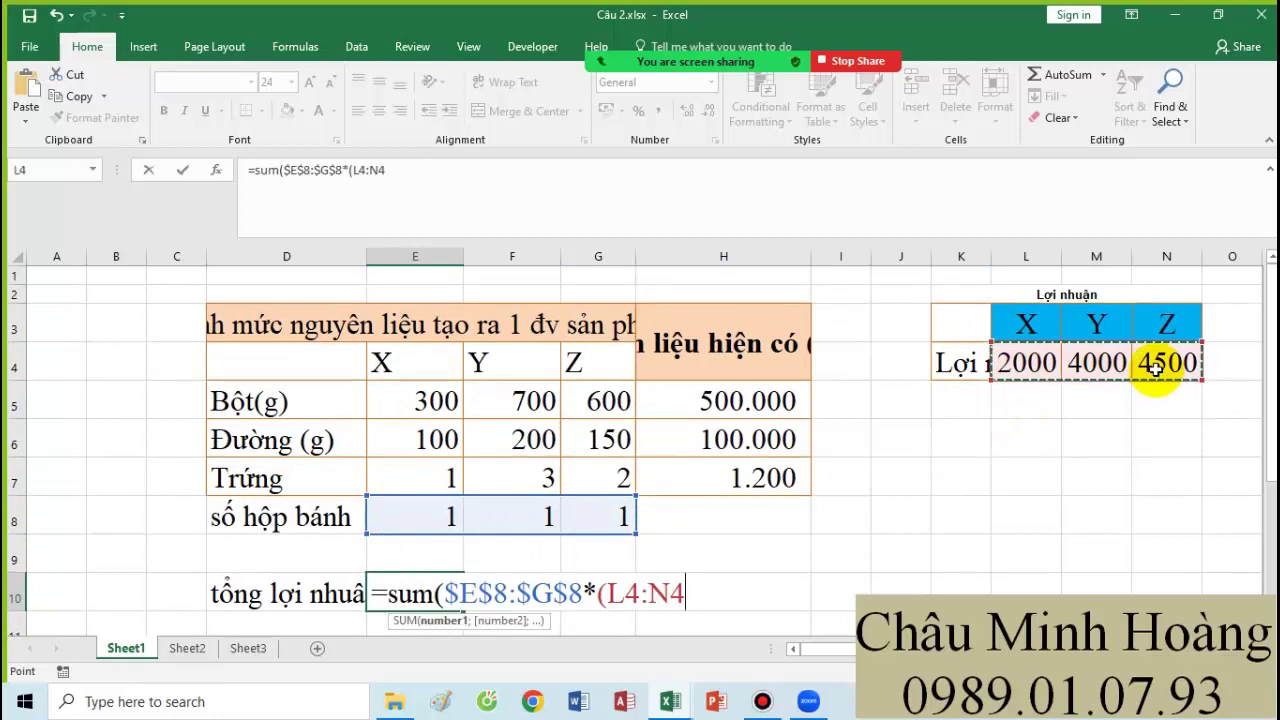
key(F4)
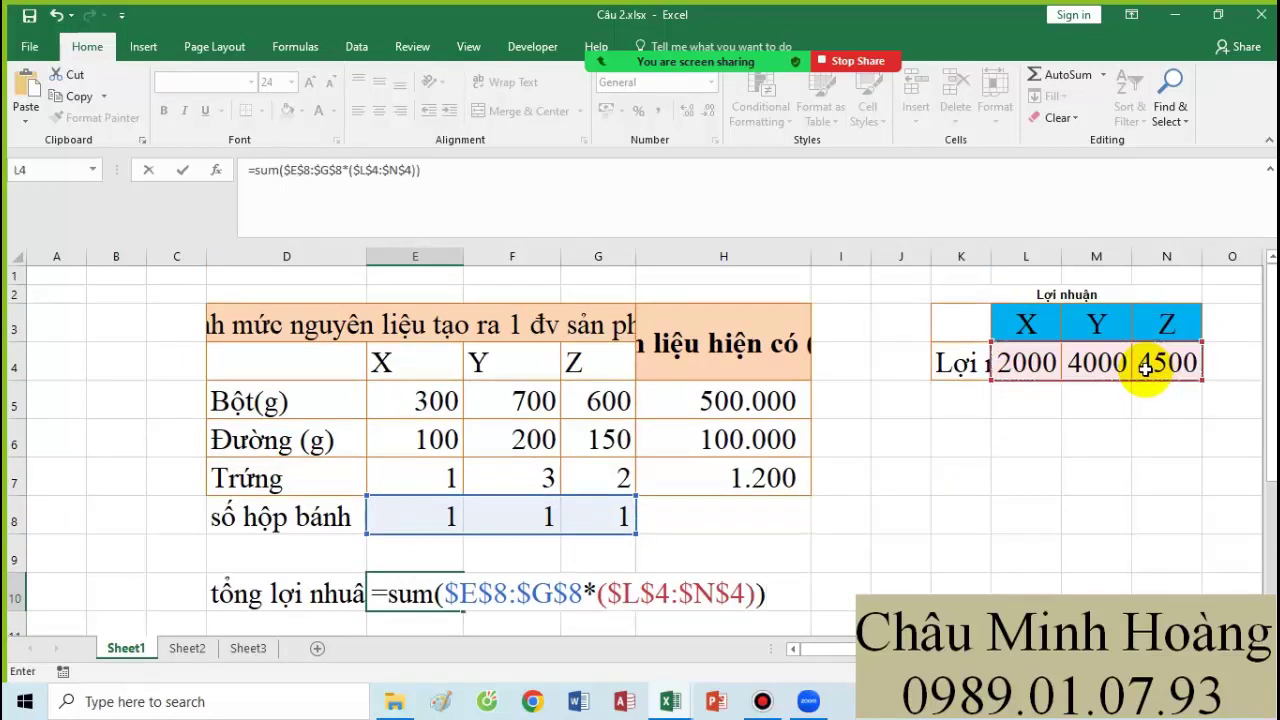
text()))
key(ctrl+shift+Return)
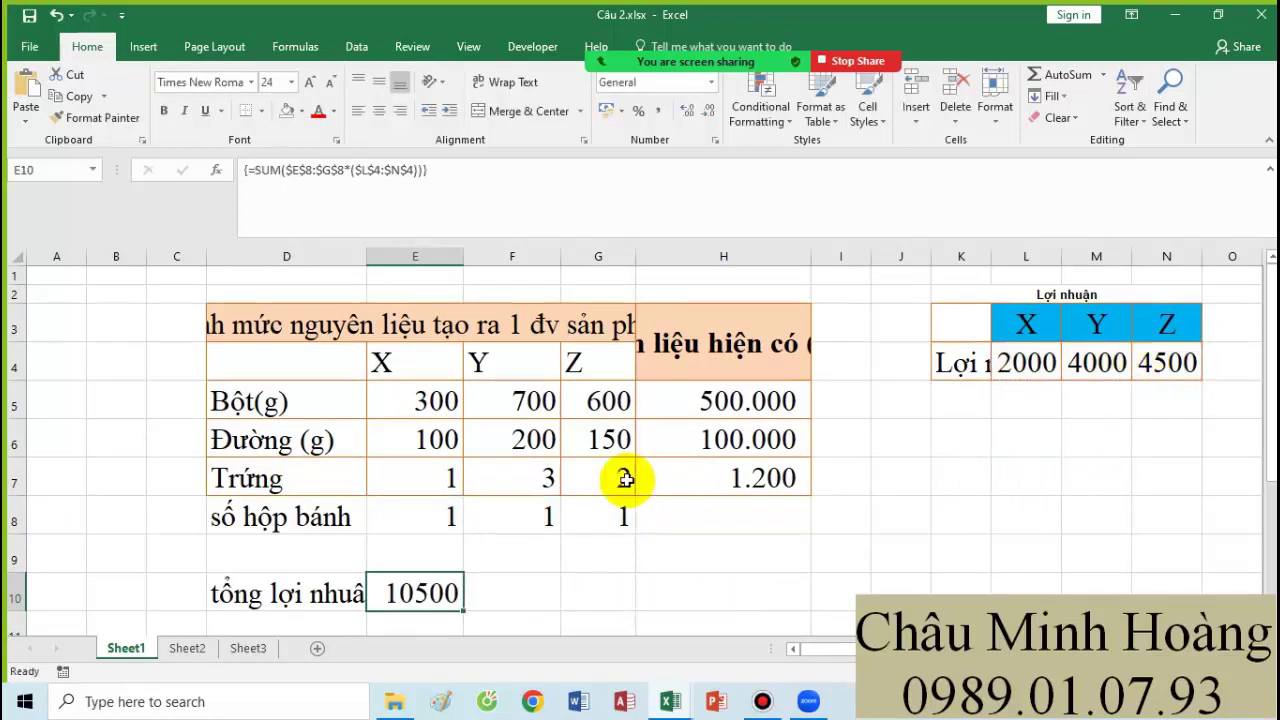
double_click(421, 590)
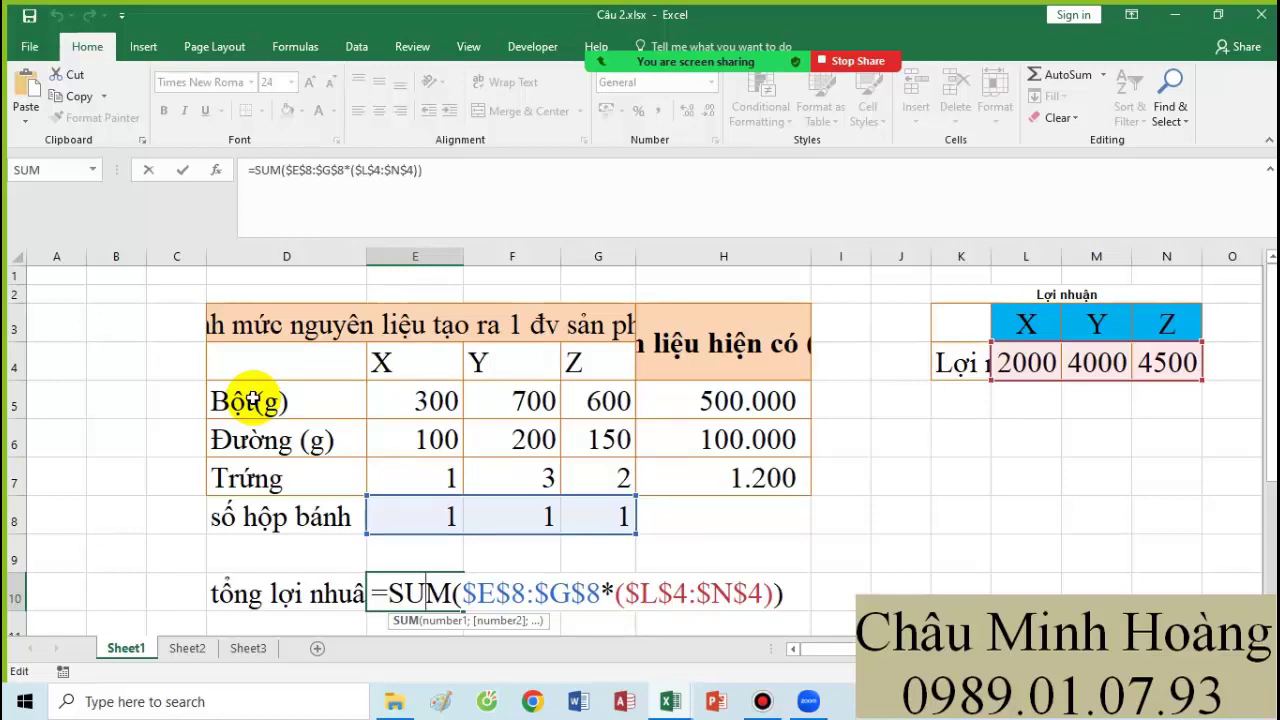
key(ctrl+shift+Return)
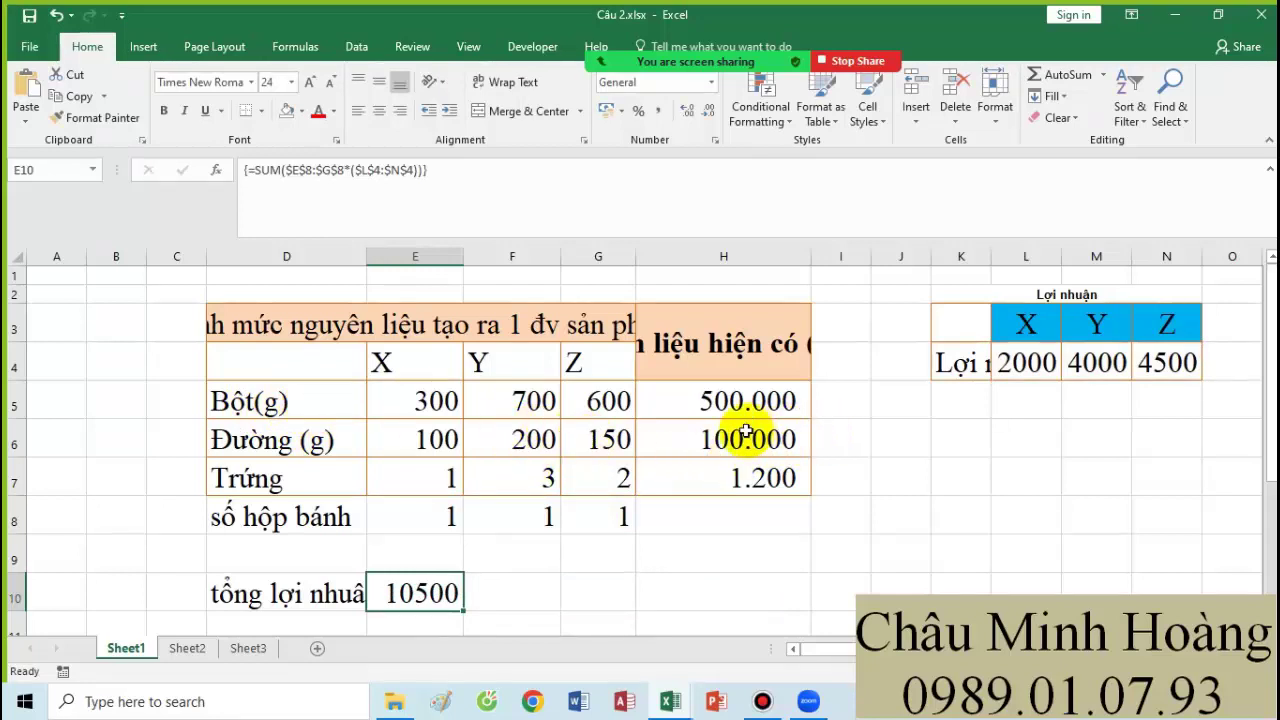
Add the heading "sử dụng" in I4 beside the available ingredients and widen column I slightly.
click(838, 365)
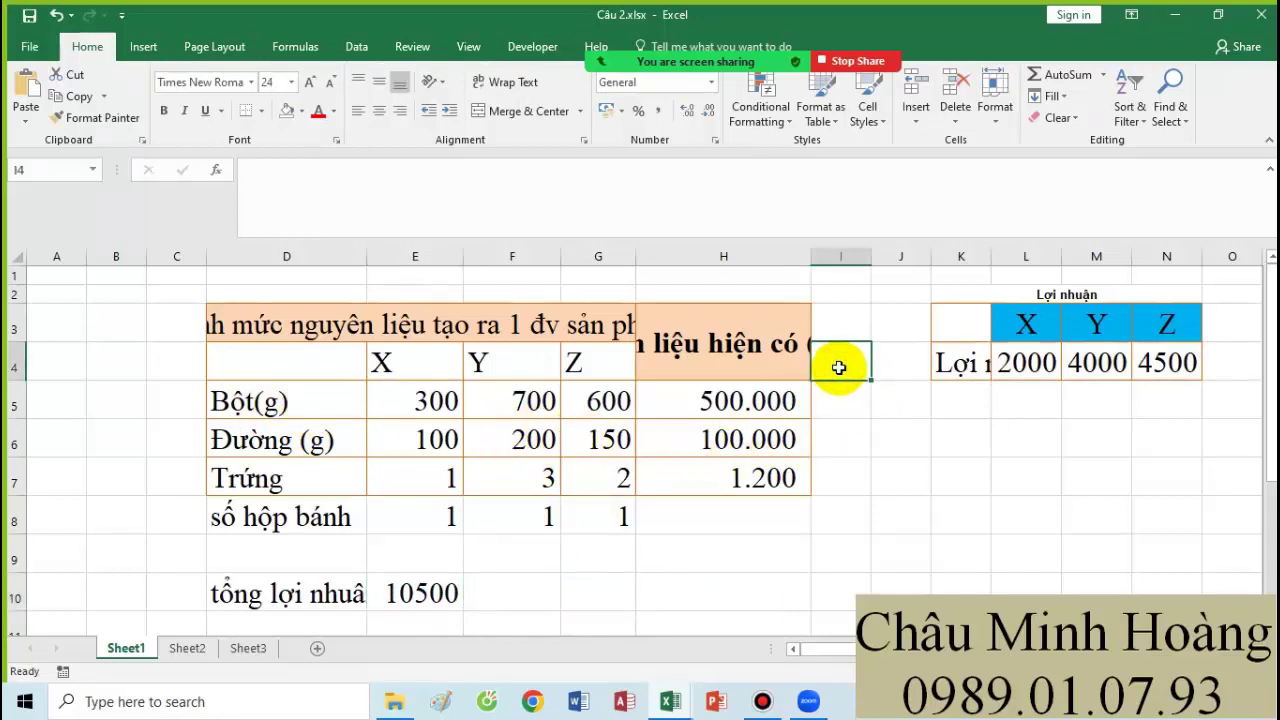
text(sư)
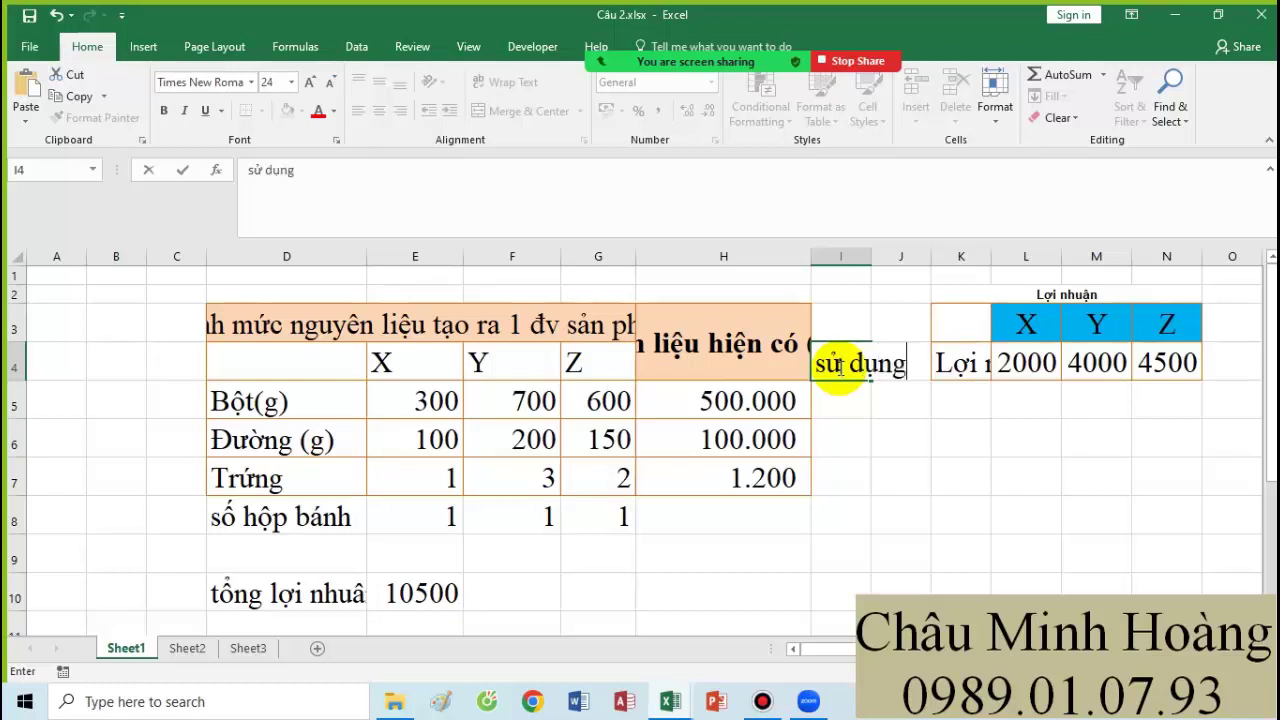
text( dung)
key(Return)
drag(871, 257, 893, 258)
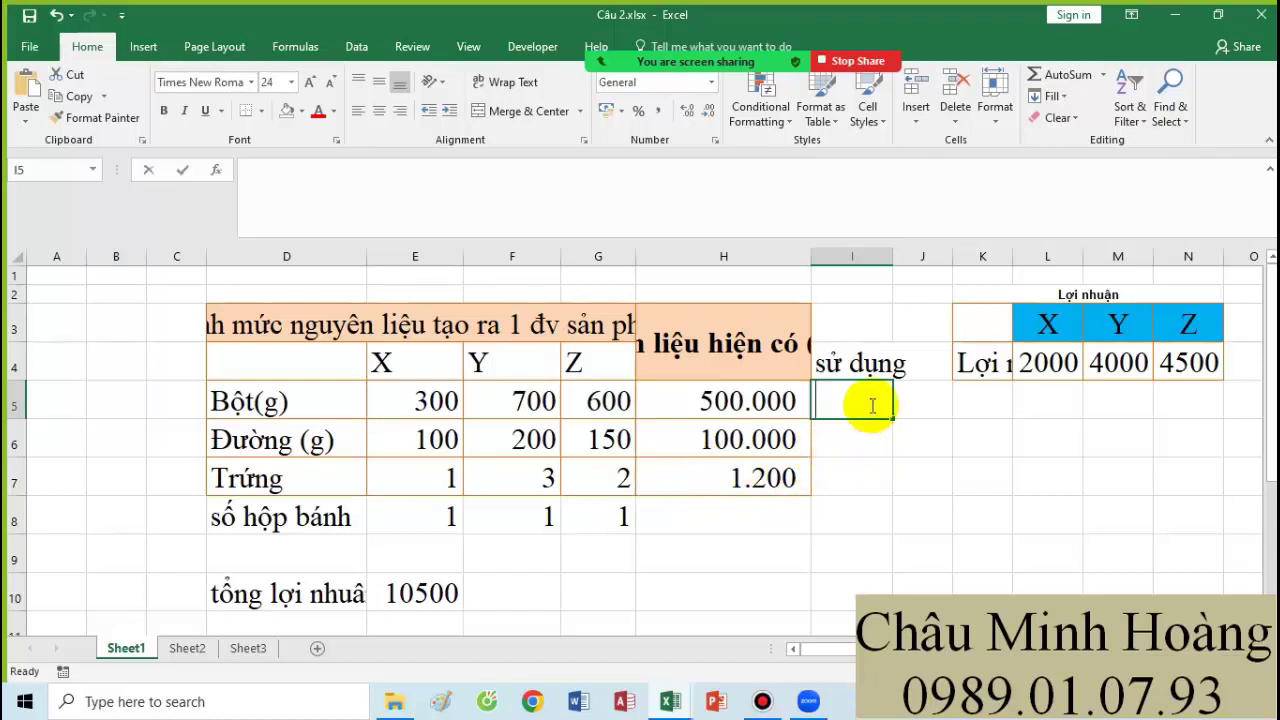
Calculate the flour used in I5 with the array formula =SUM($E$8:$G$8*($E5:$G5)).
text(=sum()
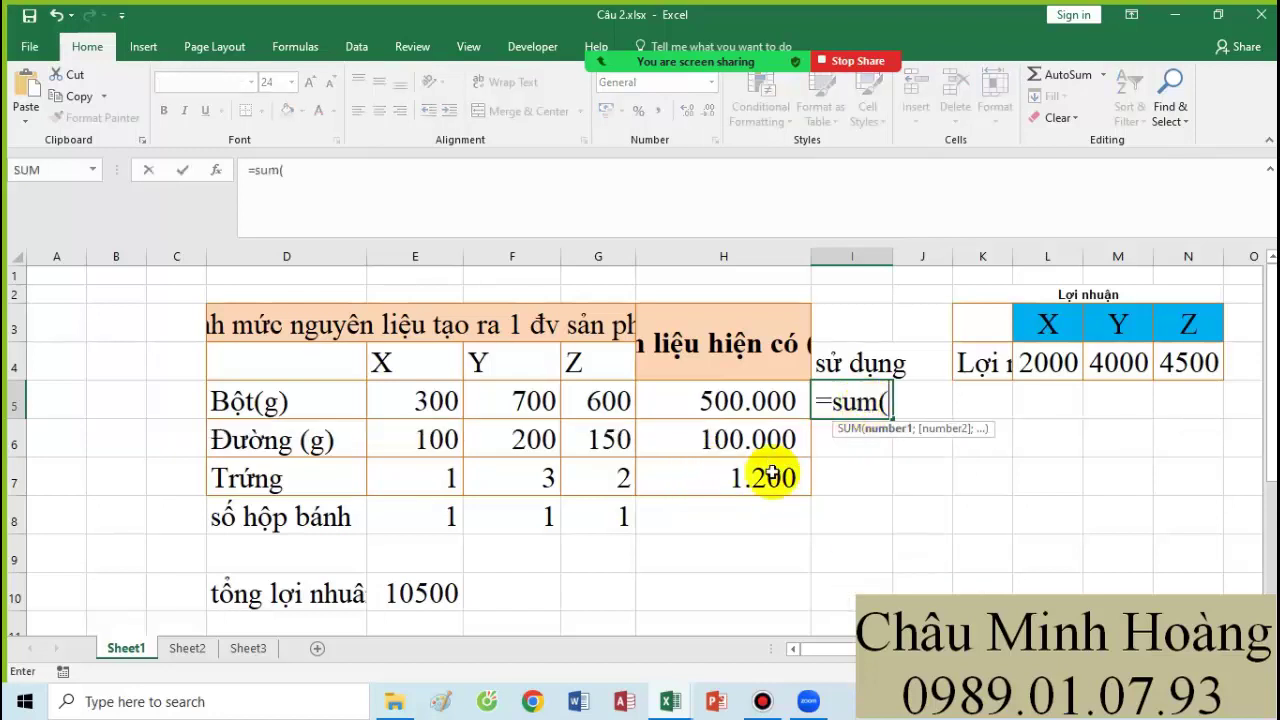
drag(430, 516, 569, 513)
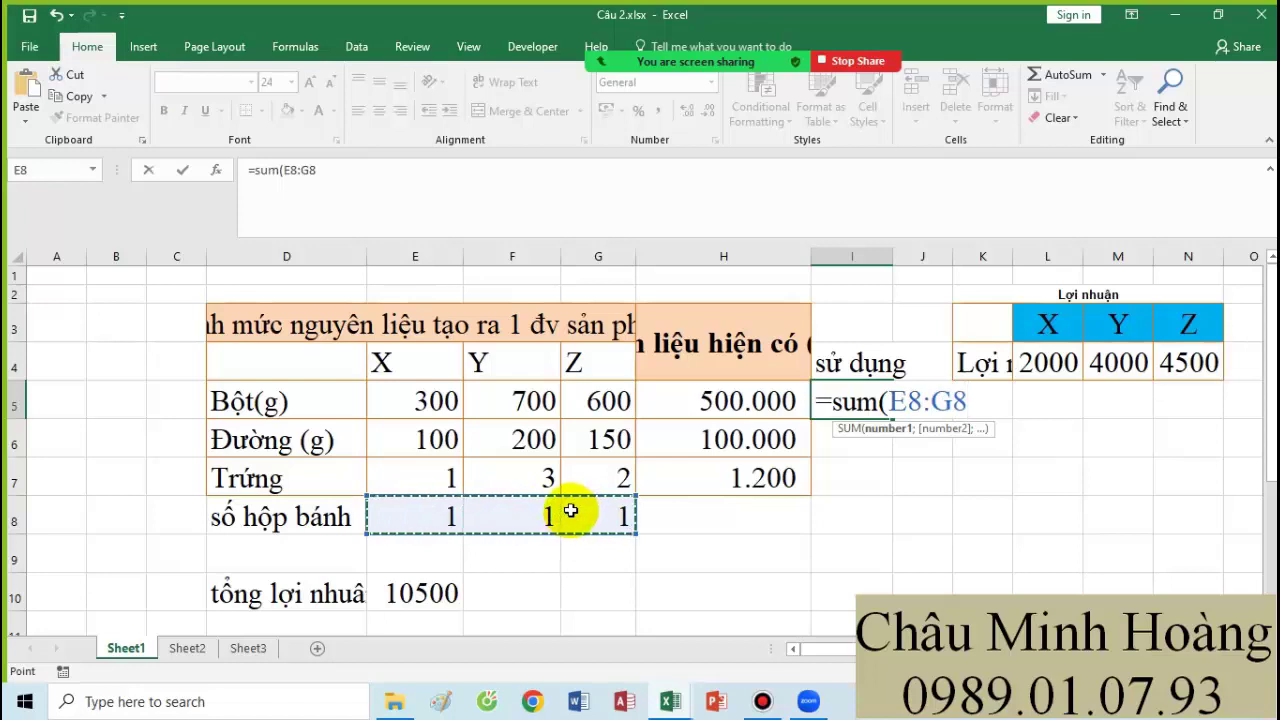
key(F4)
text(*()
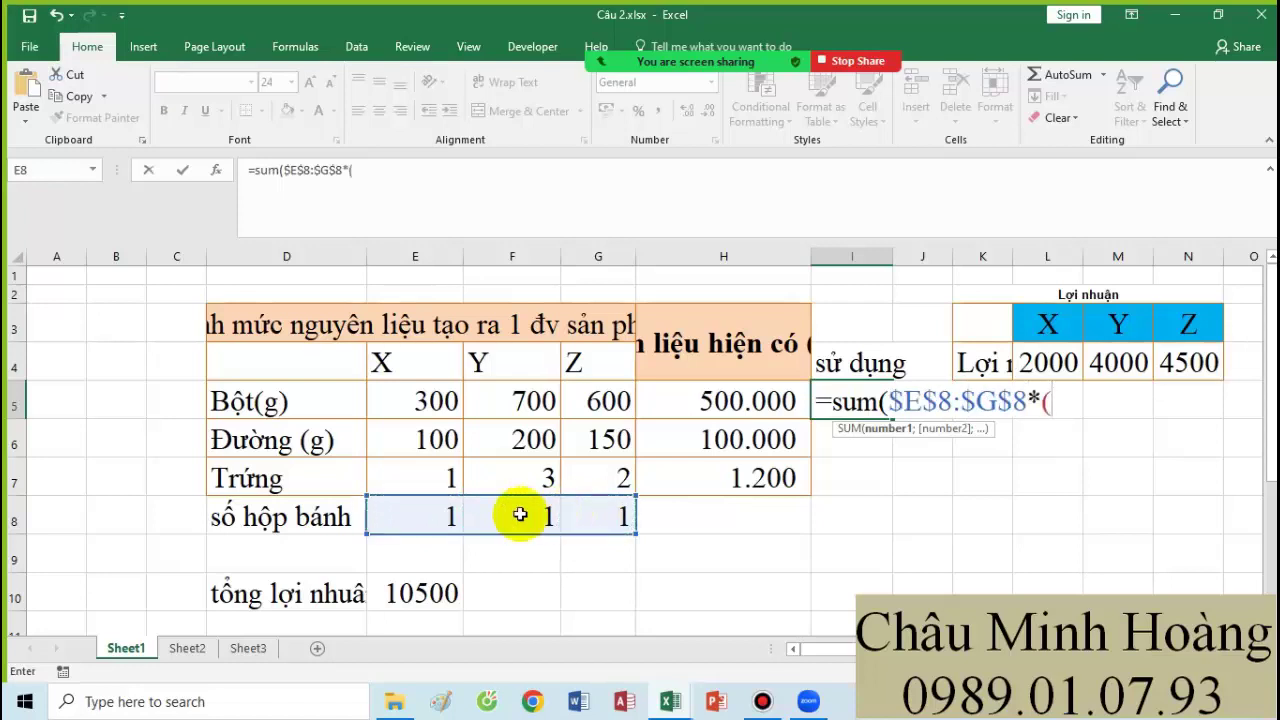
drag(432, 401, 588, 410)
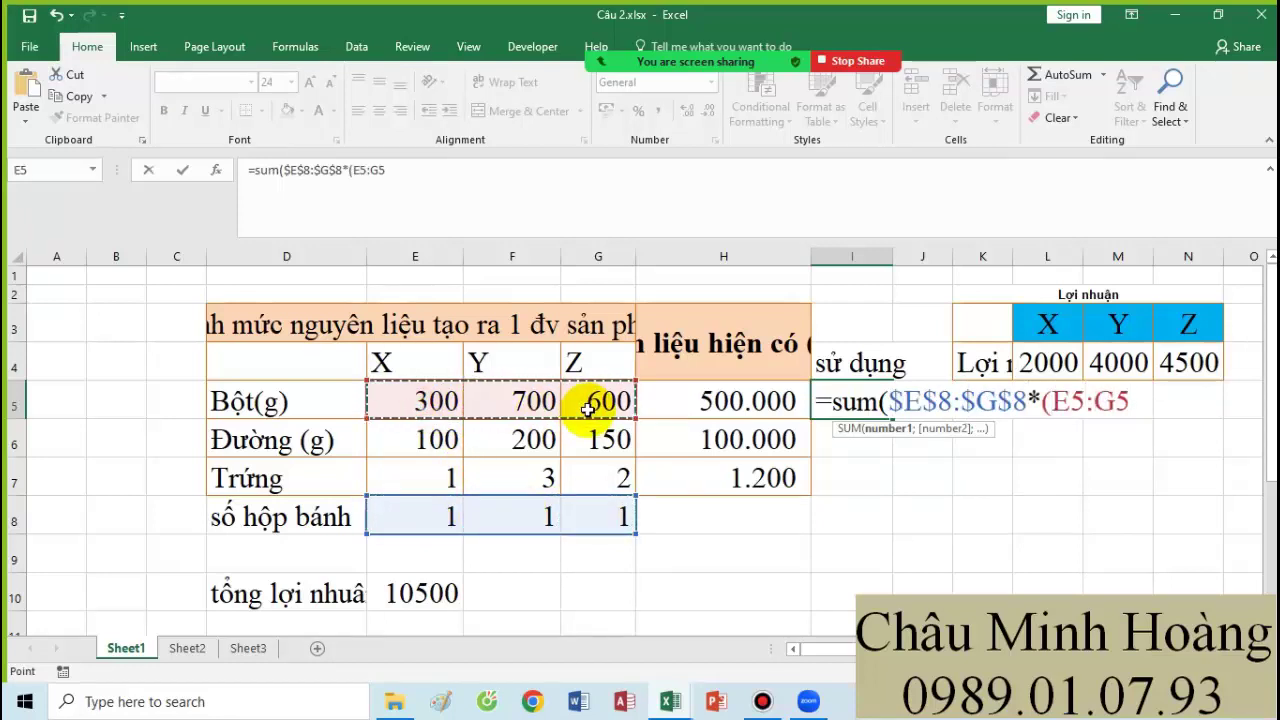
key(F4)
key(F4)
key(F4)
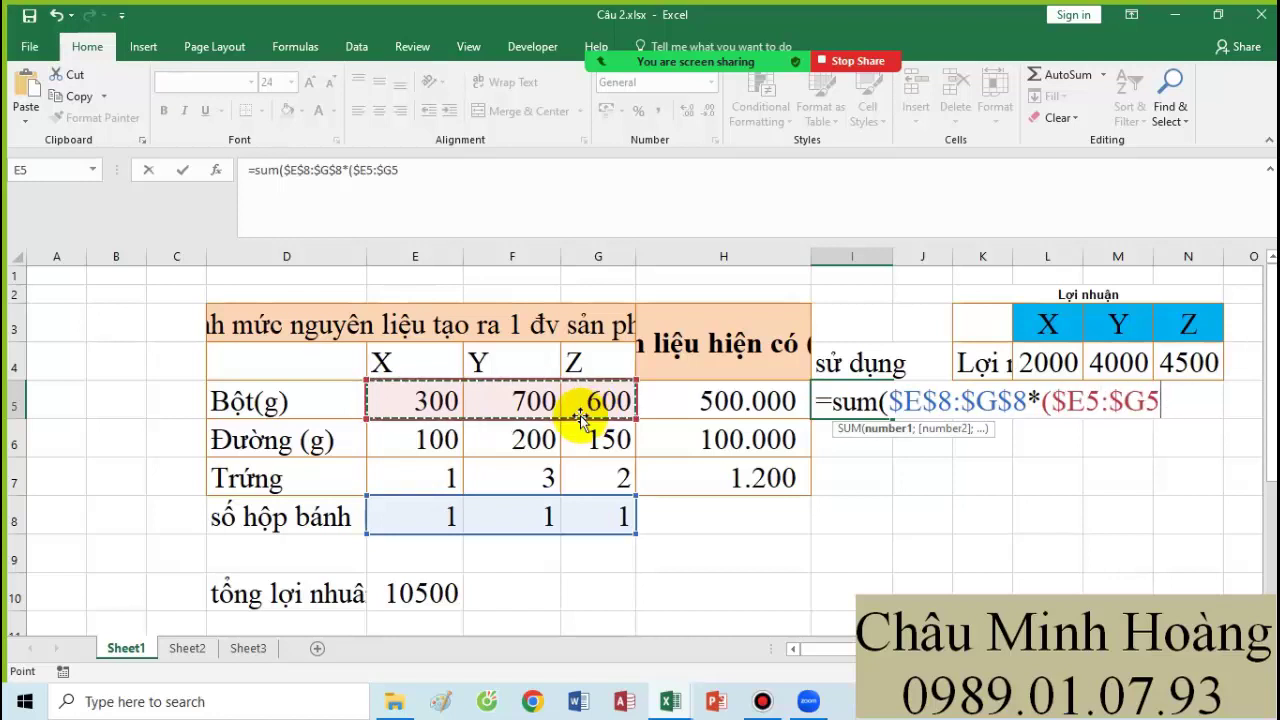
text()))
key(ctrl+shift+Return)
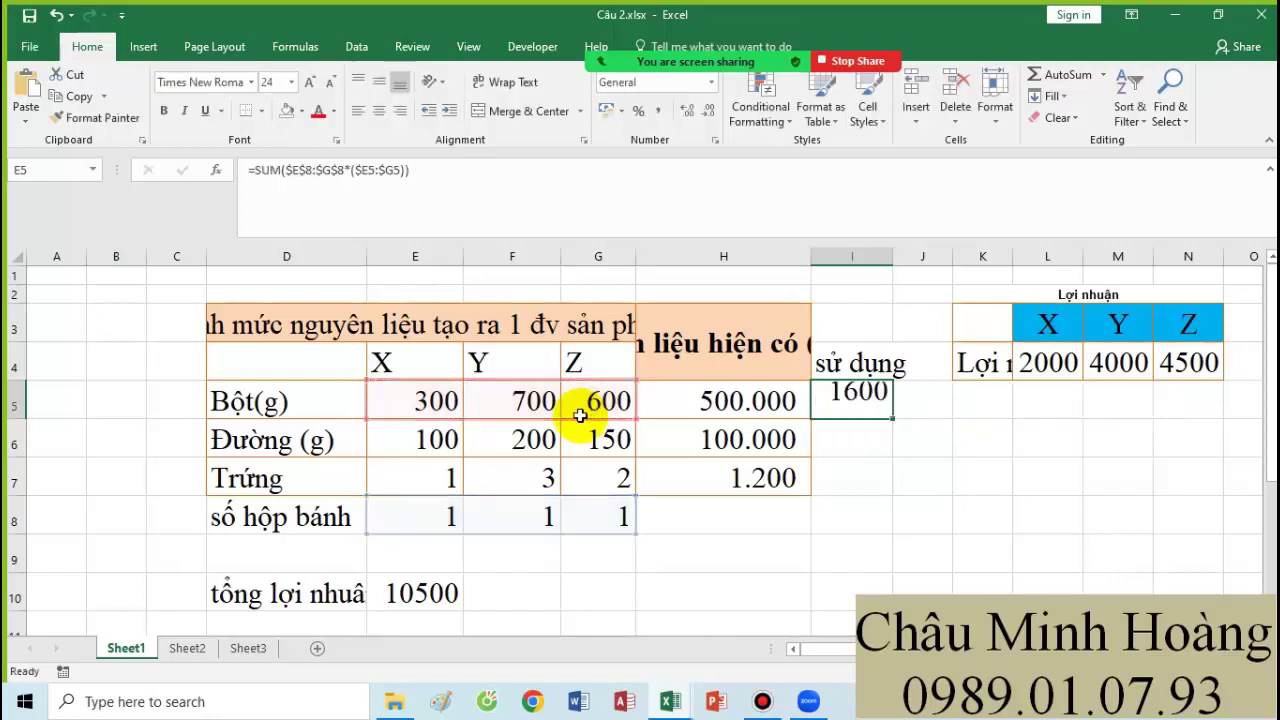
Fill the used-ingredient formula from I5 down to I7, fit column I's width, and check the ranges referenced in I6 and I7.
drag(893, 421, 889, 478)
double_click(893, 256)
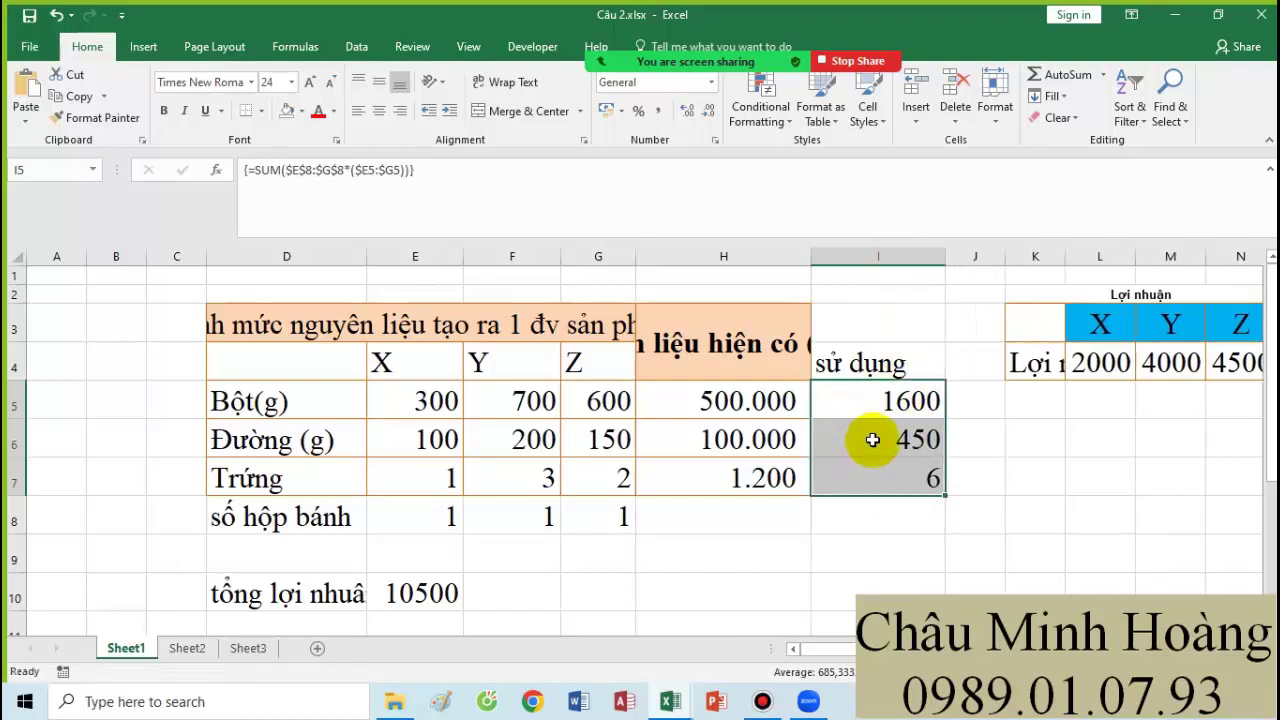
double_click(872, 439)
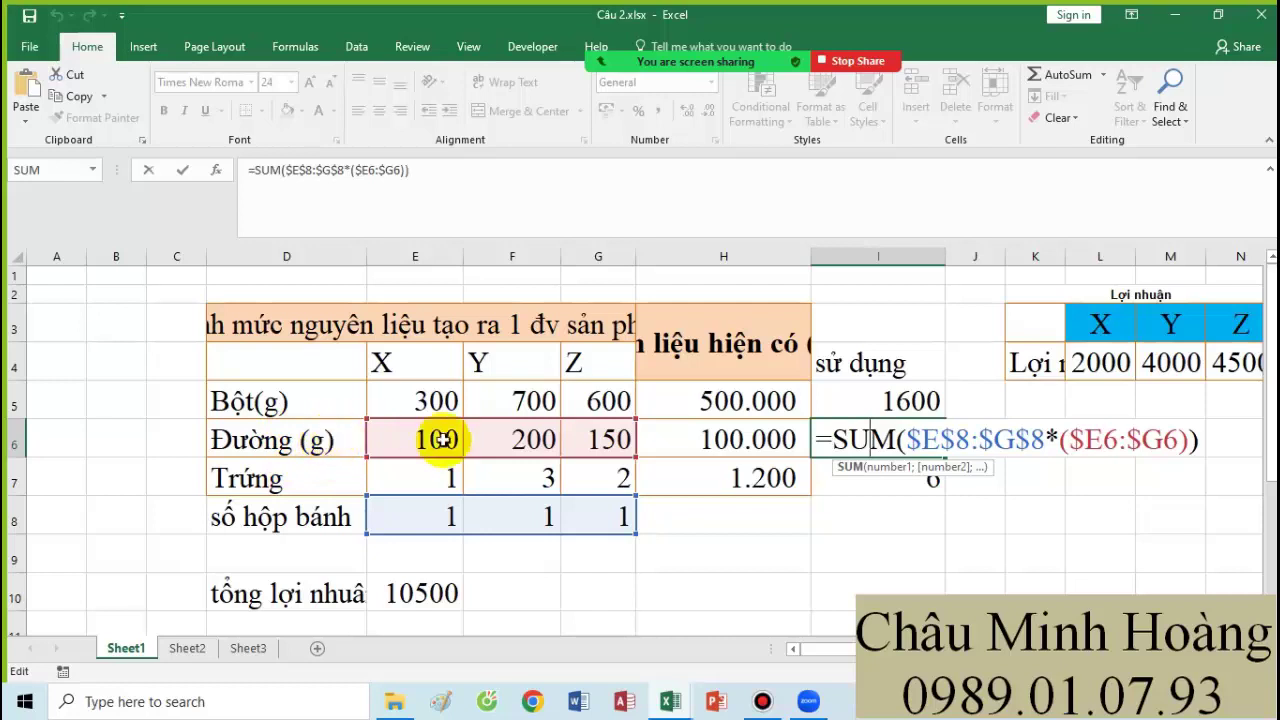
click(808, 477)
double_click(812, 477)
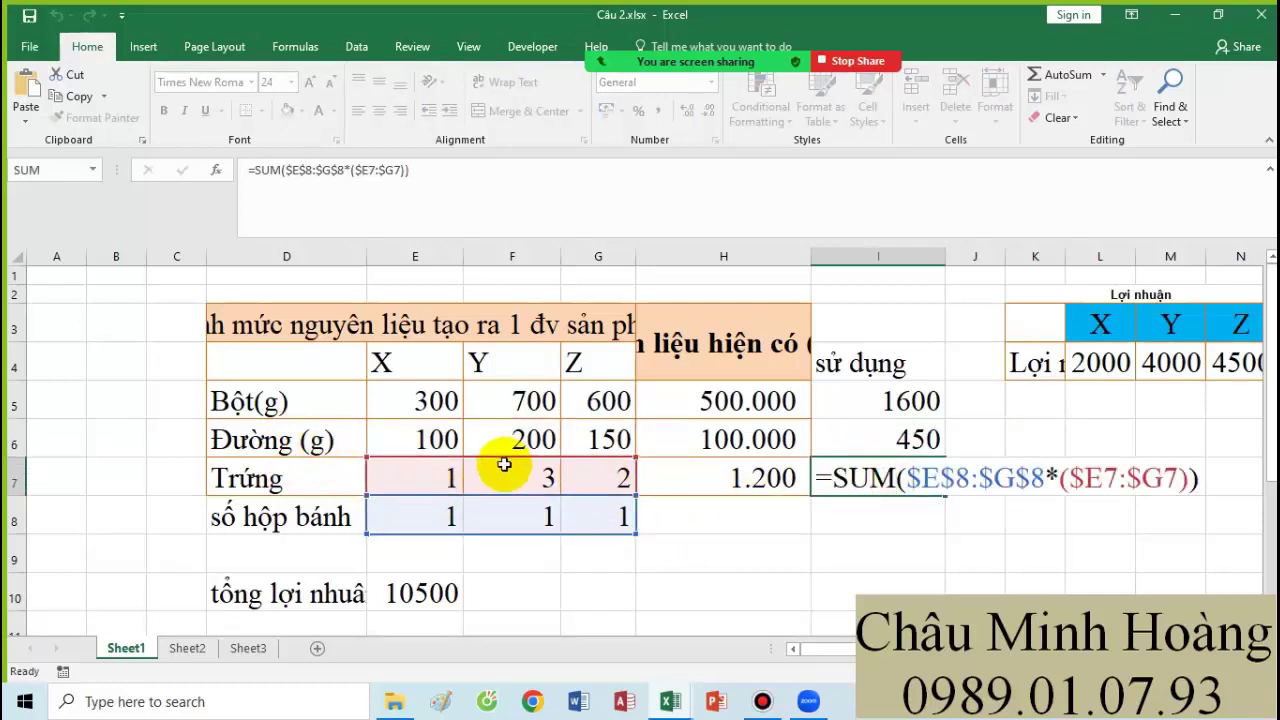
key(ctrl+shift+Return)
Review the production constraints in rows 20 to 22 against the ingredient table.
scroll(625, 440, down, 4)
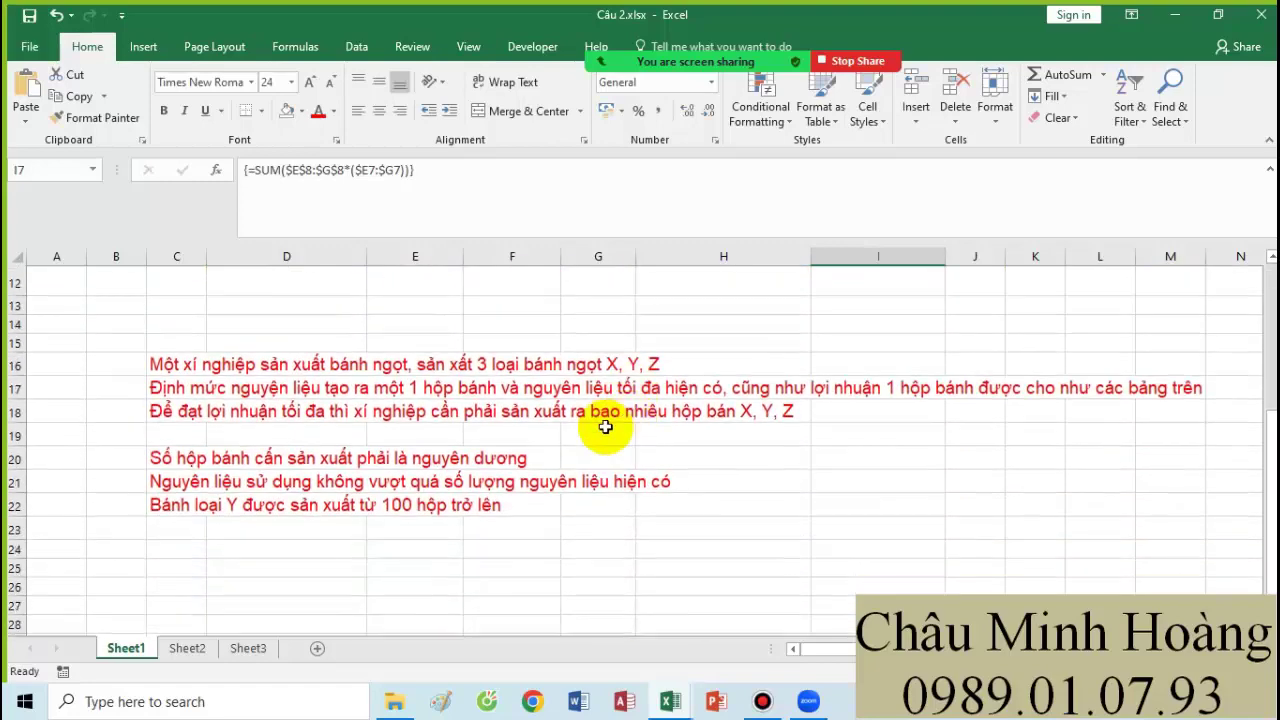
scroll(605, 427, down, 1)
drag(51, 409, 760, 524)
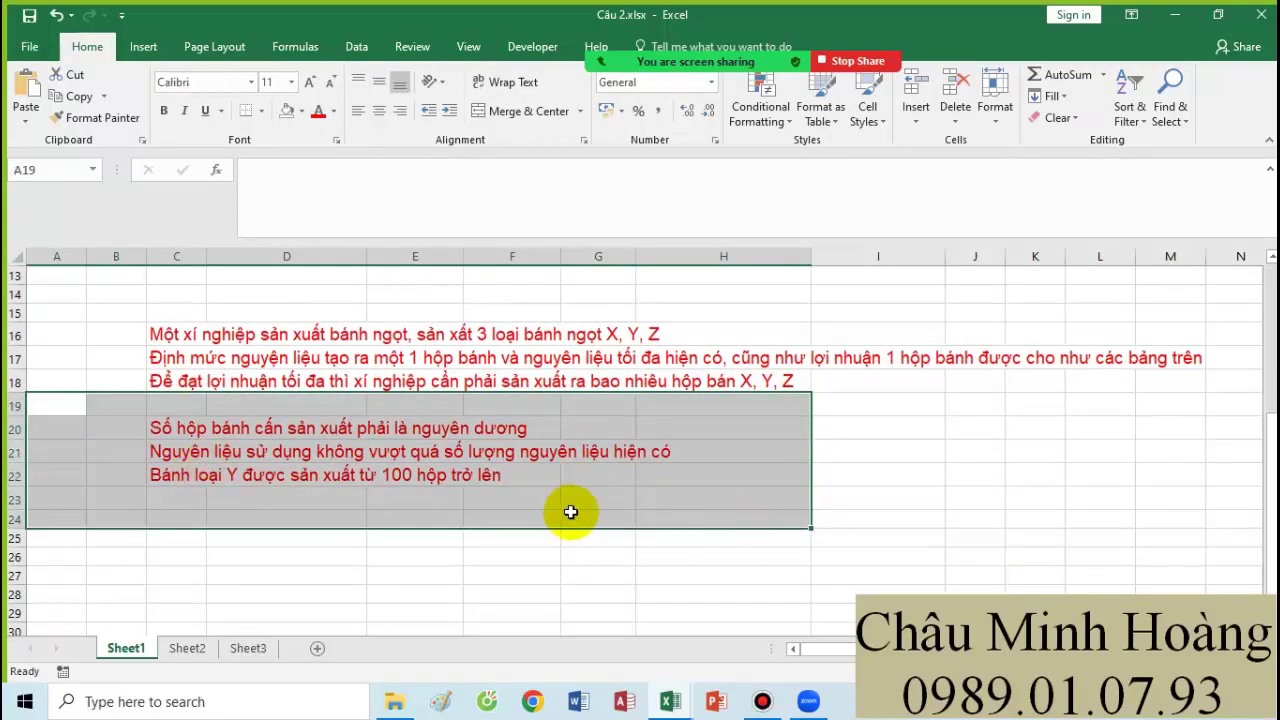
scroll(529, 449, up, 3)
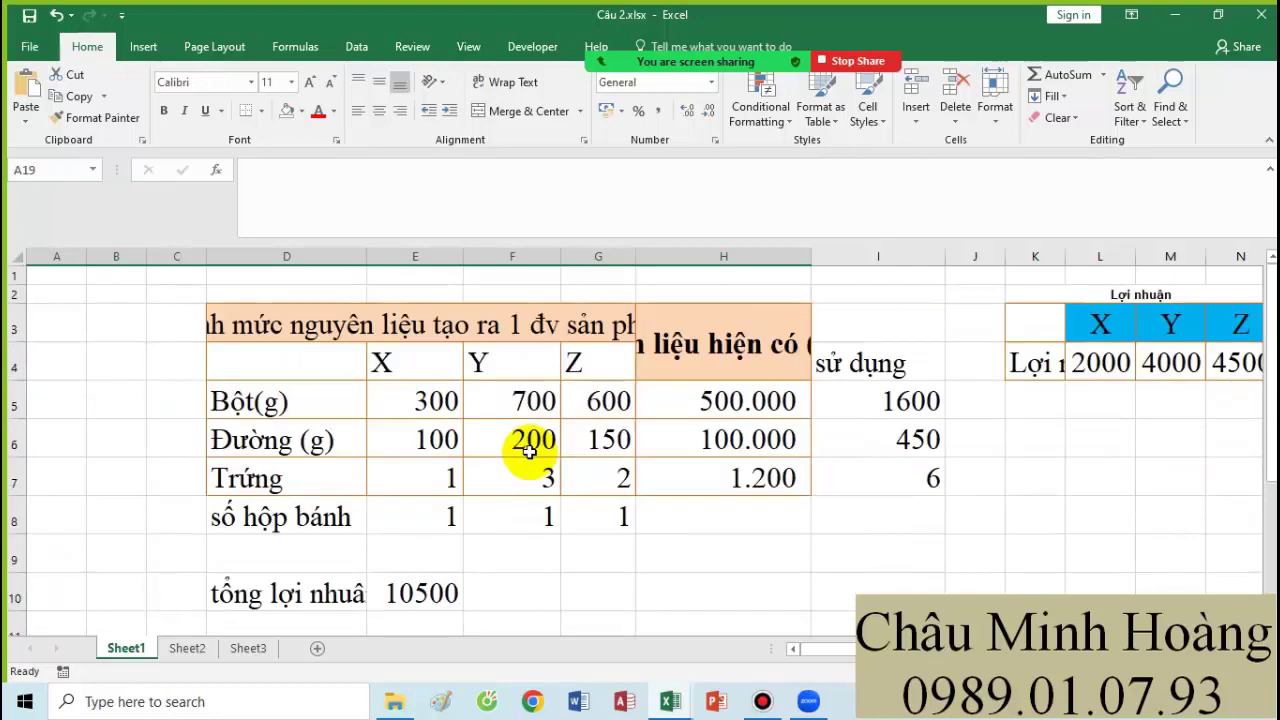
scroll(529, 452, down, 1)
scroll(529, 452, down, 4)
drag(105, 522, 681, 596)
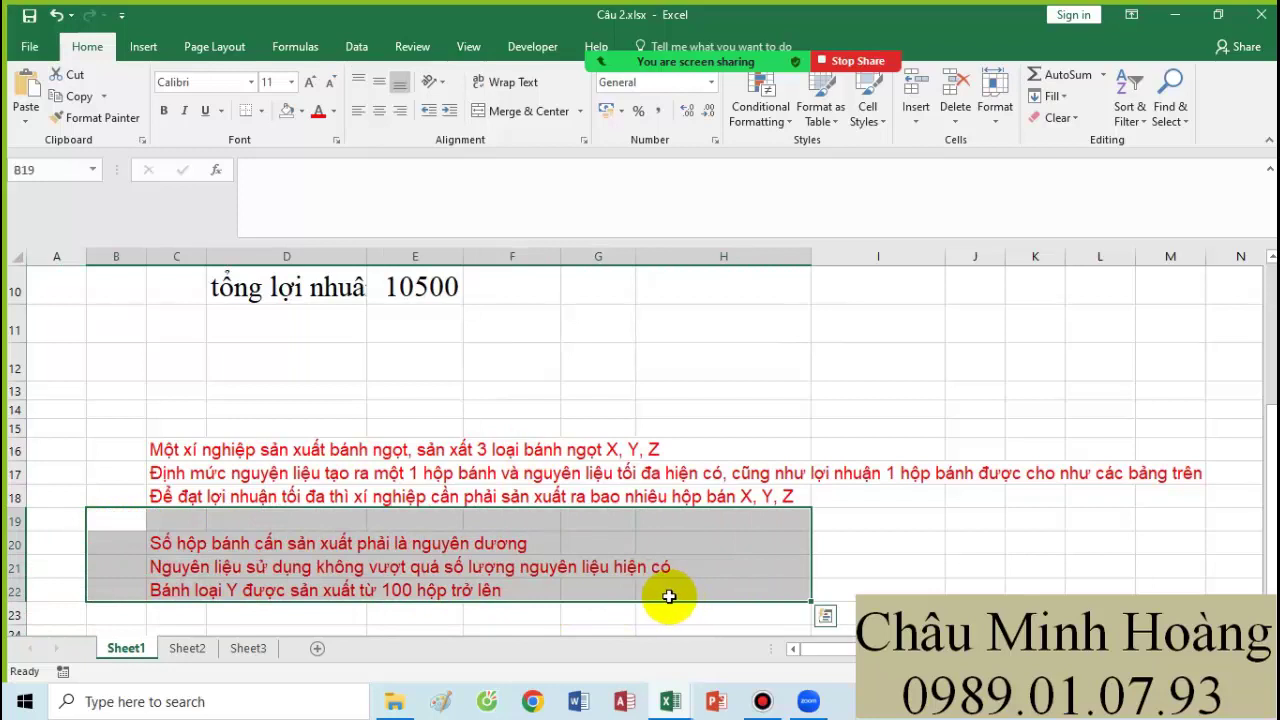
drag(115, 521, 666, 629)
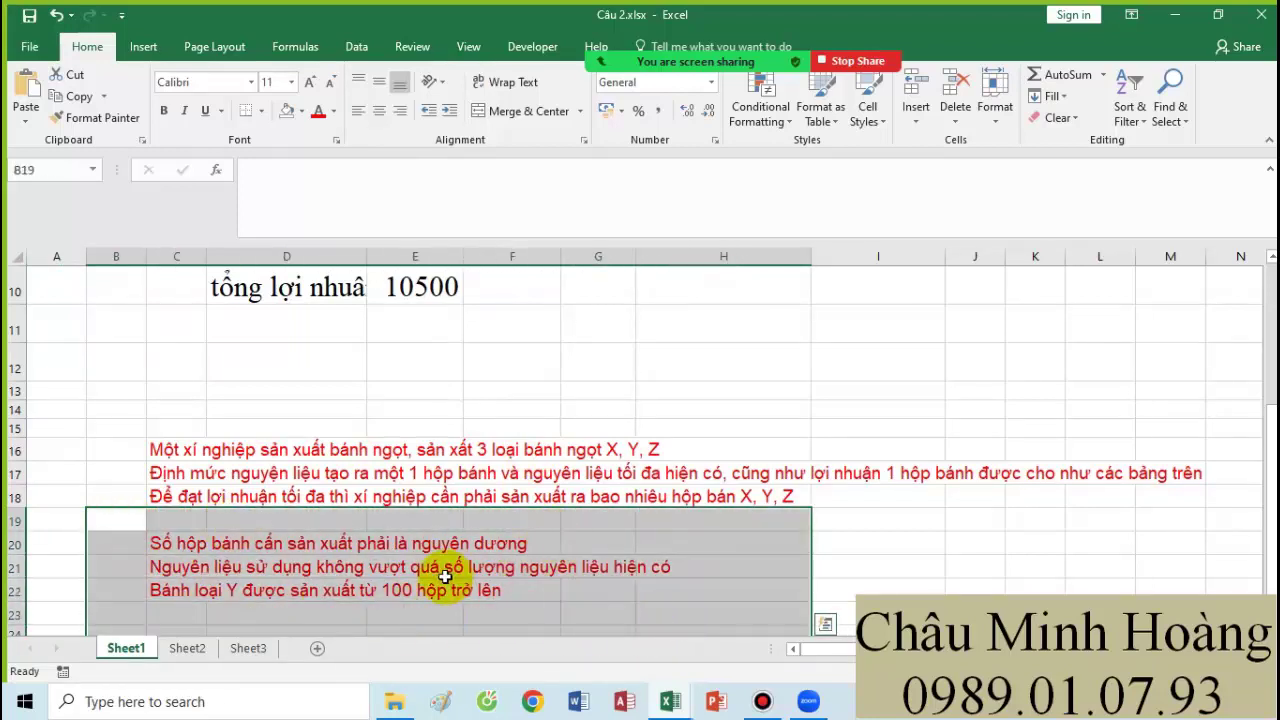
scroll(701, 509, up, 3)
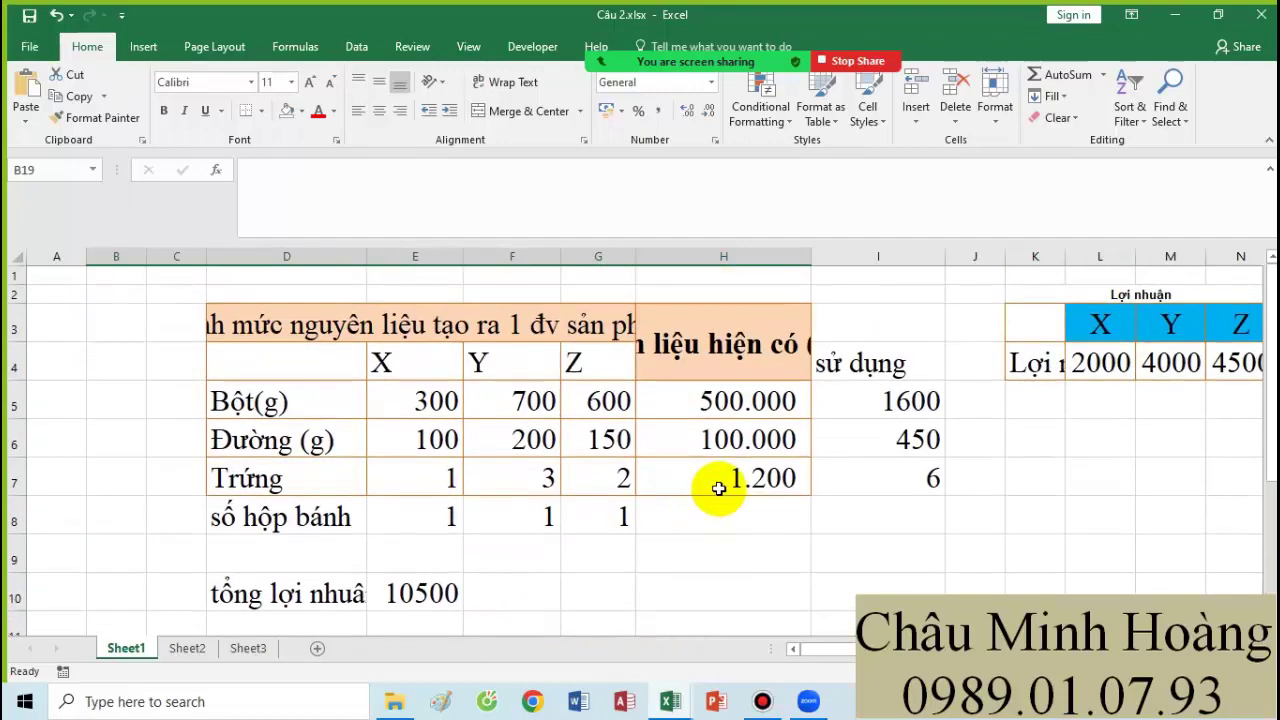
scroll(700, 495, down, 4)
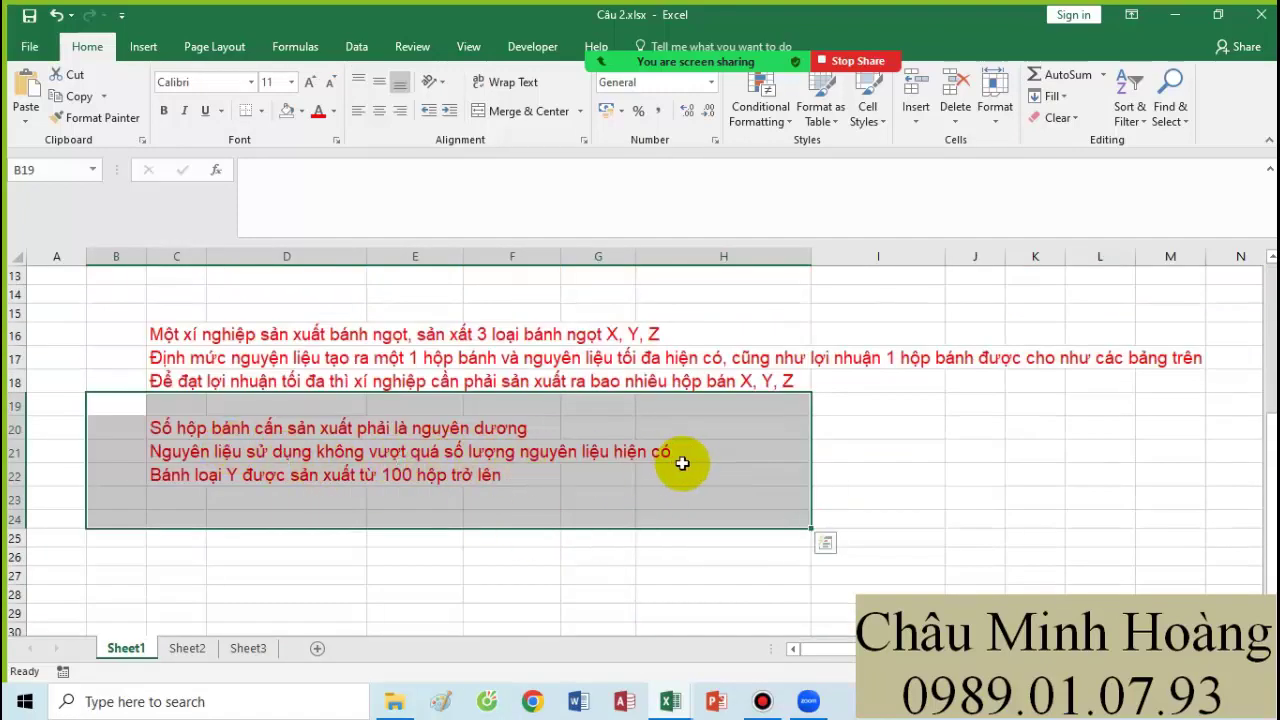
Compare the used amounts in I5:I7 with the available amounts in H5:H7, and locate the Y box count in F8.
scroll(686, 460, up, 4)
drag(866, 402, 876, 477)
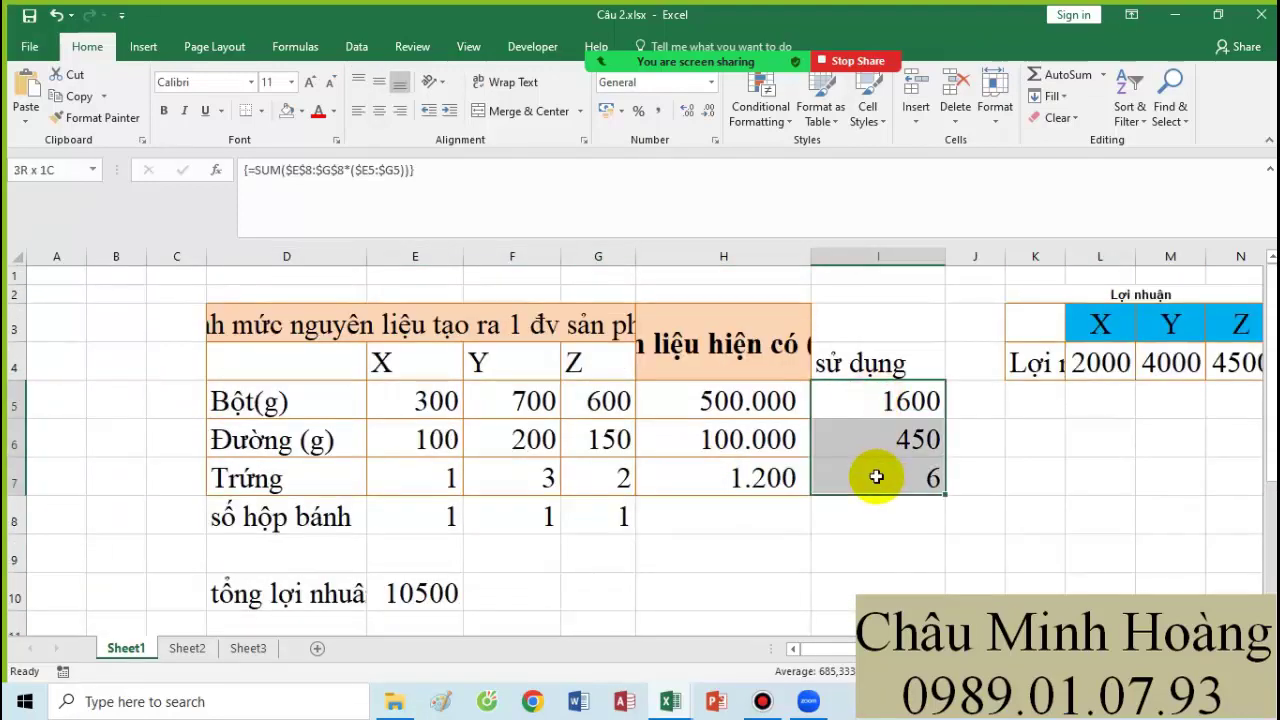
click(748, 358)
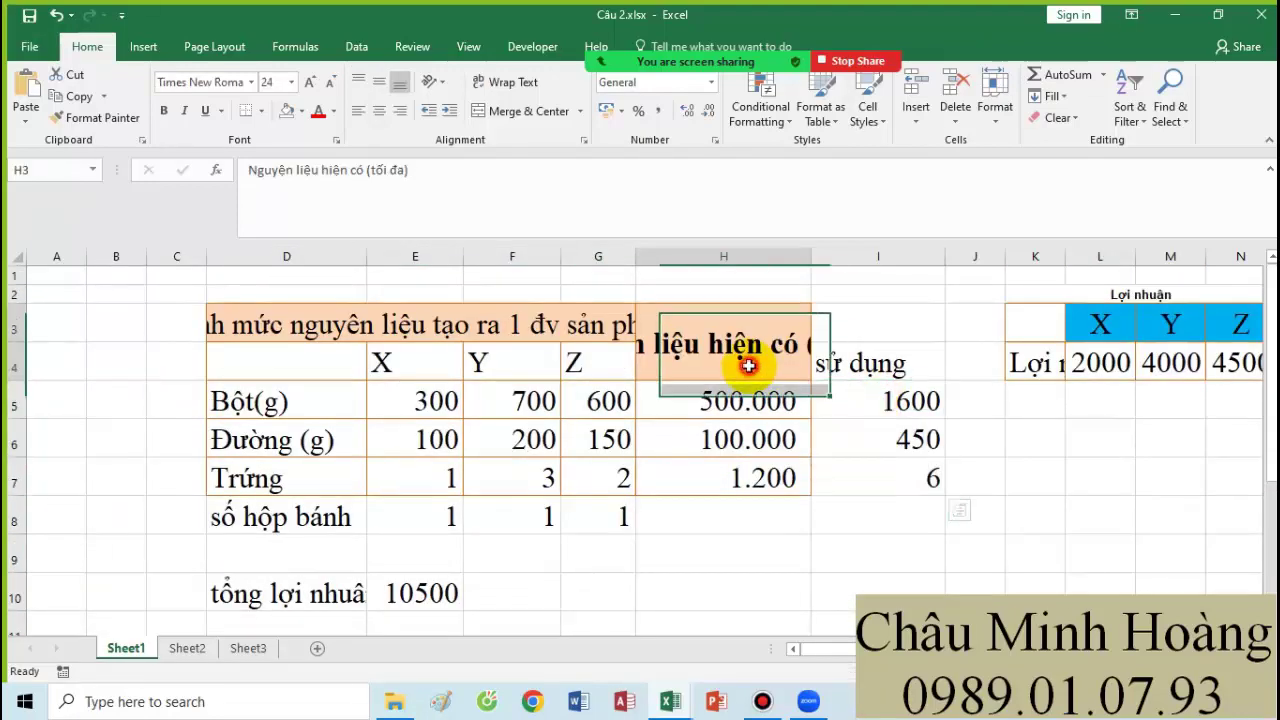
drag(738, 408, 829, 481)
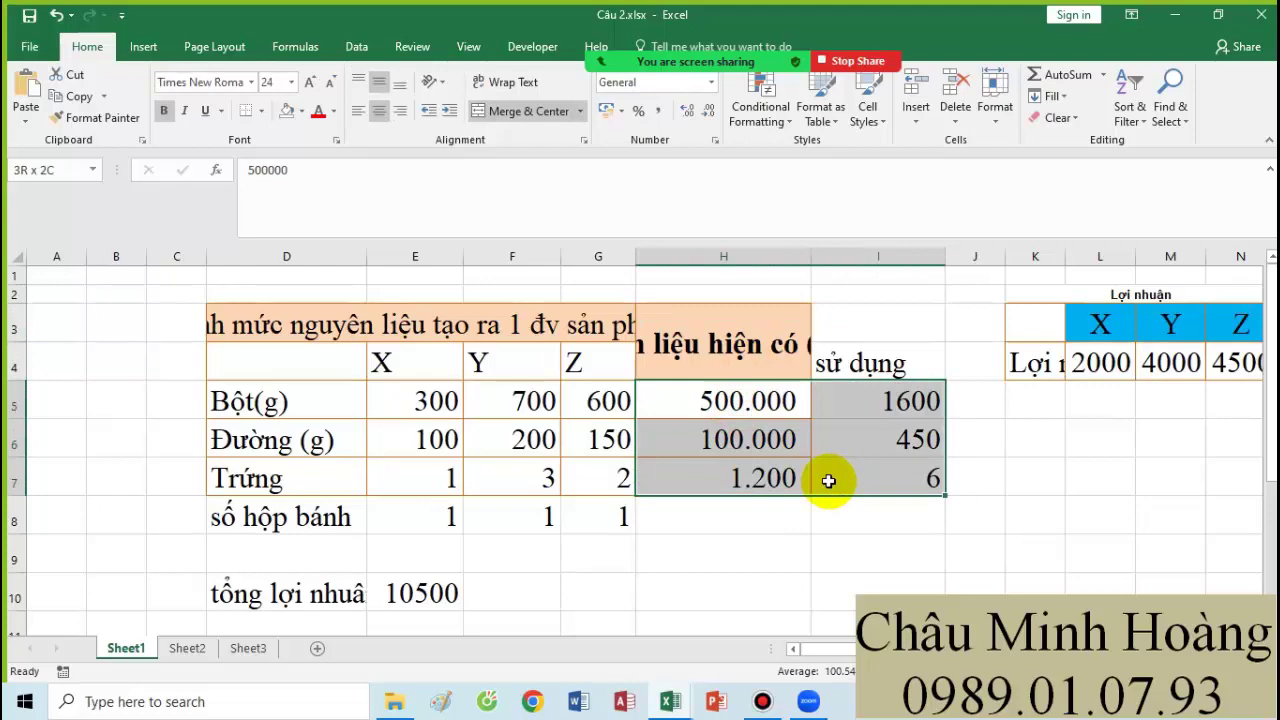
scroll(239, 505, down, 3)
scroll(699, 513, up, 3)
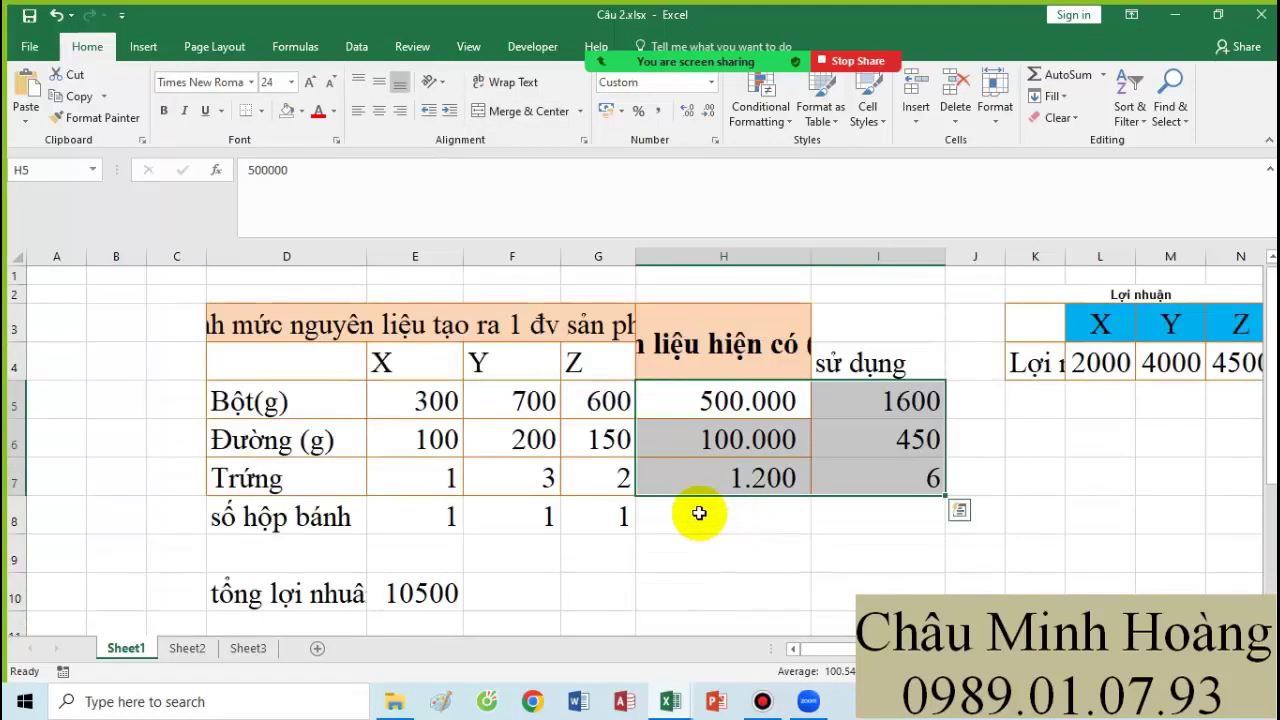
click(543, 514)
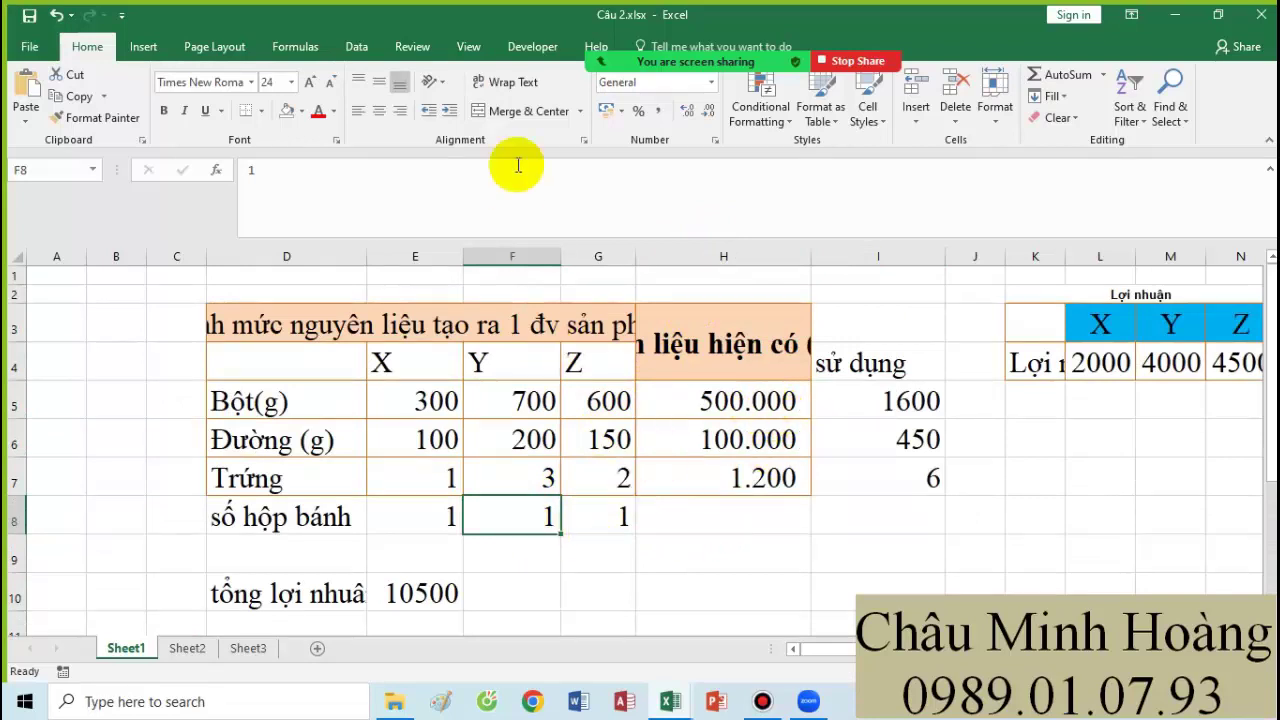
Set up Solver to maximise the total profit in E10 by changing the box counts in E8:G8.
click(358, 47)
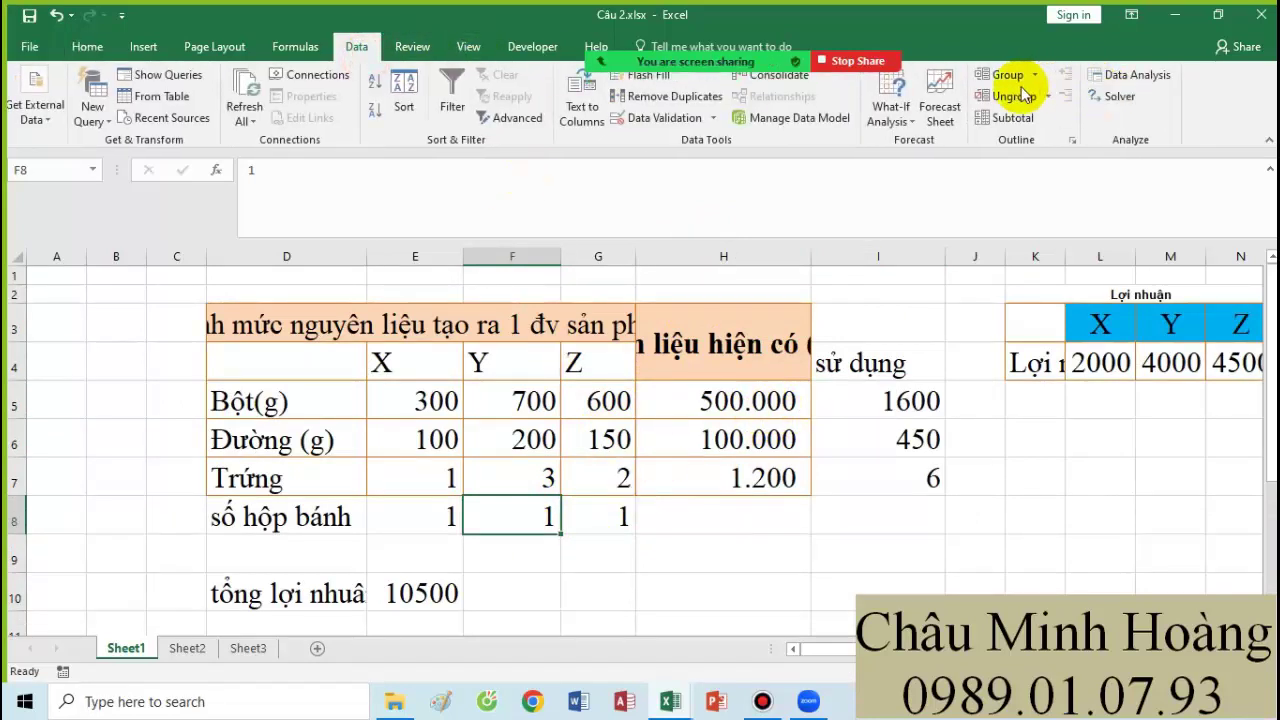
click(1112, 96)
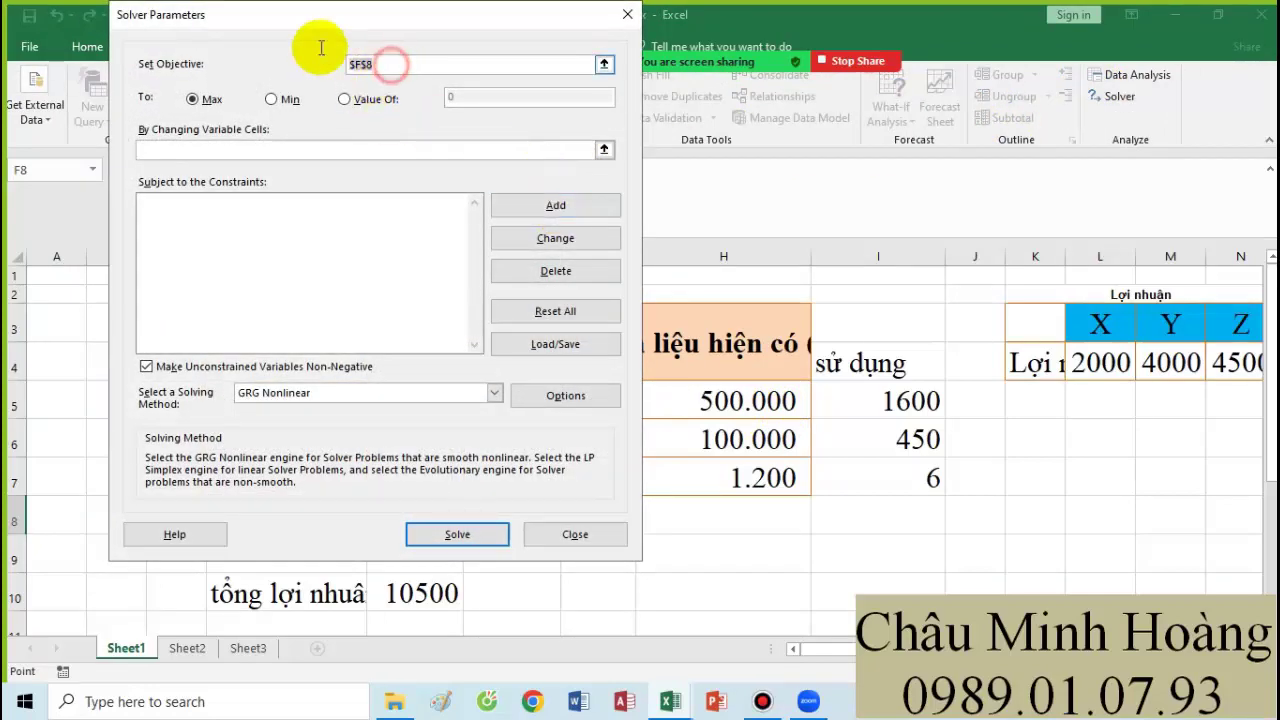
drag(371, 14, 1093, 83)
scroll(664, 453, down, 1)
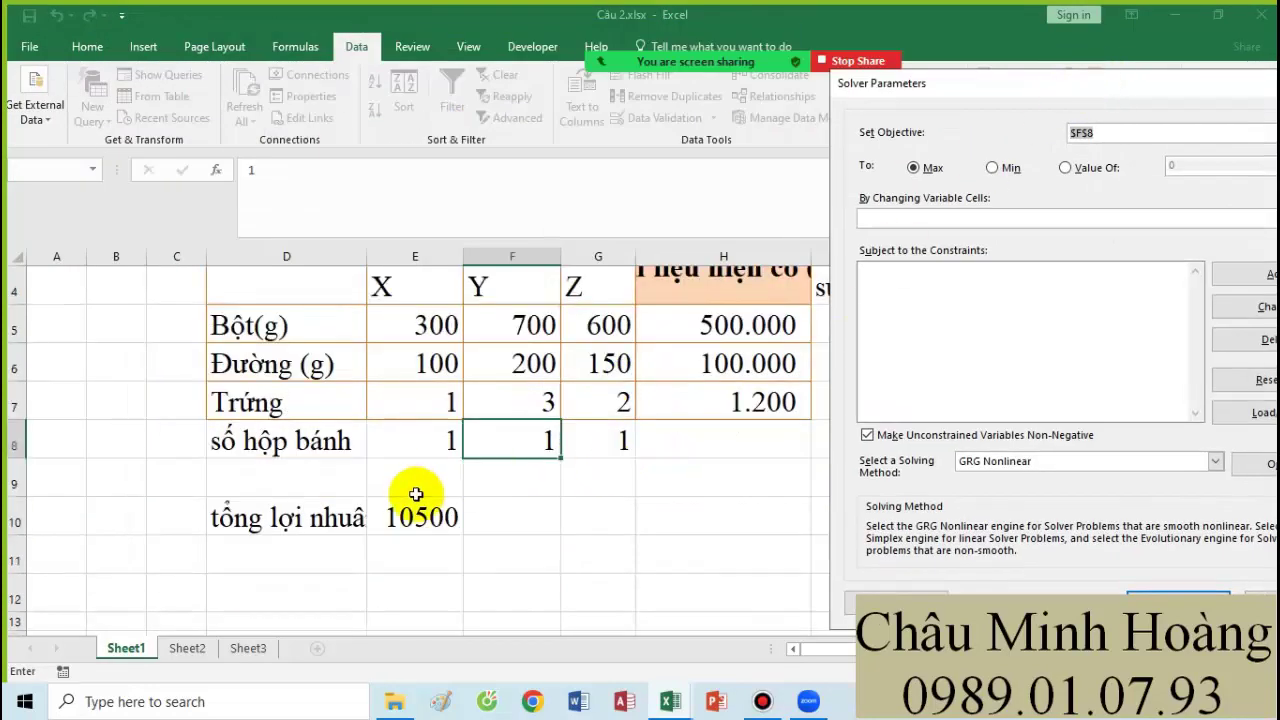
click(418, 515)
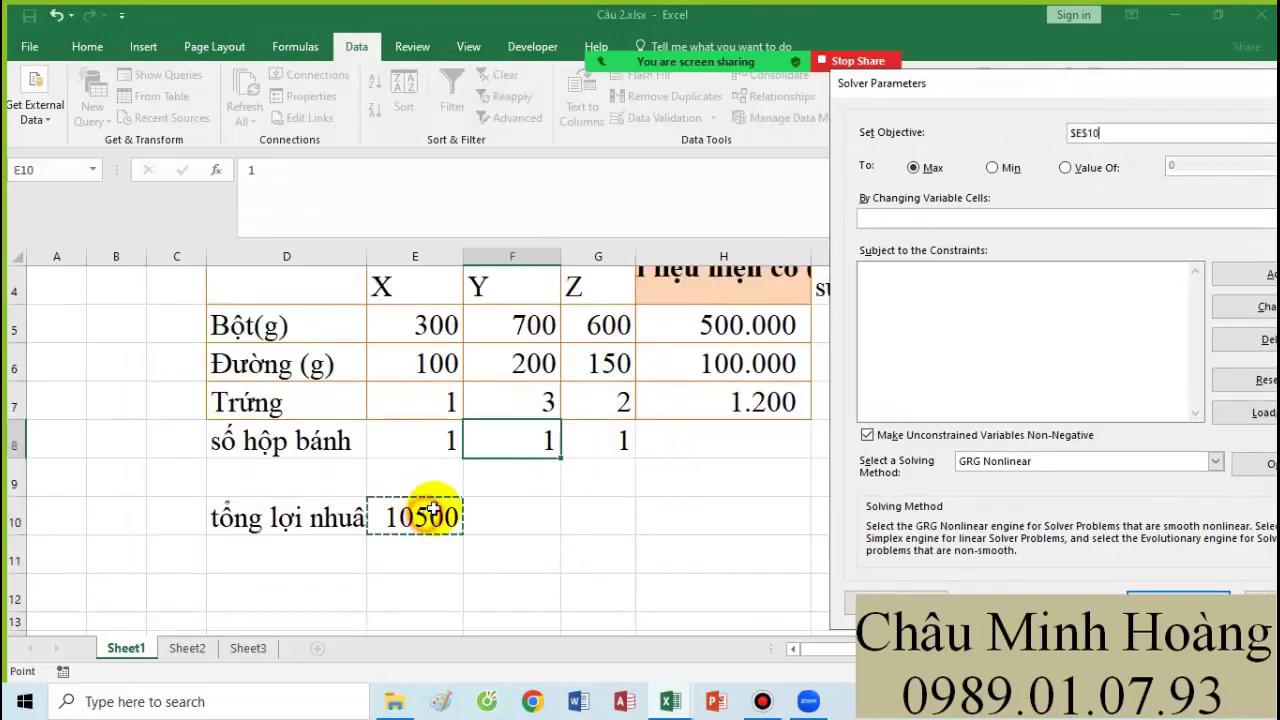
click(922, 218)
drag(423, 443, 569, 446)
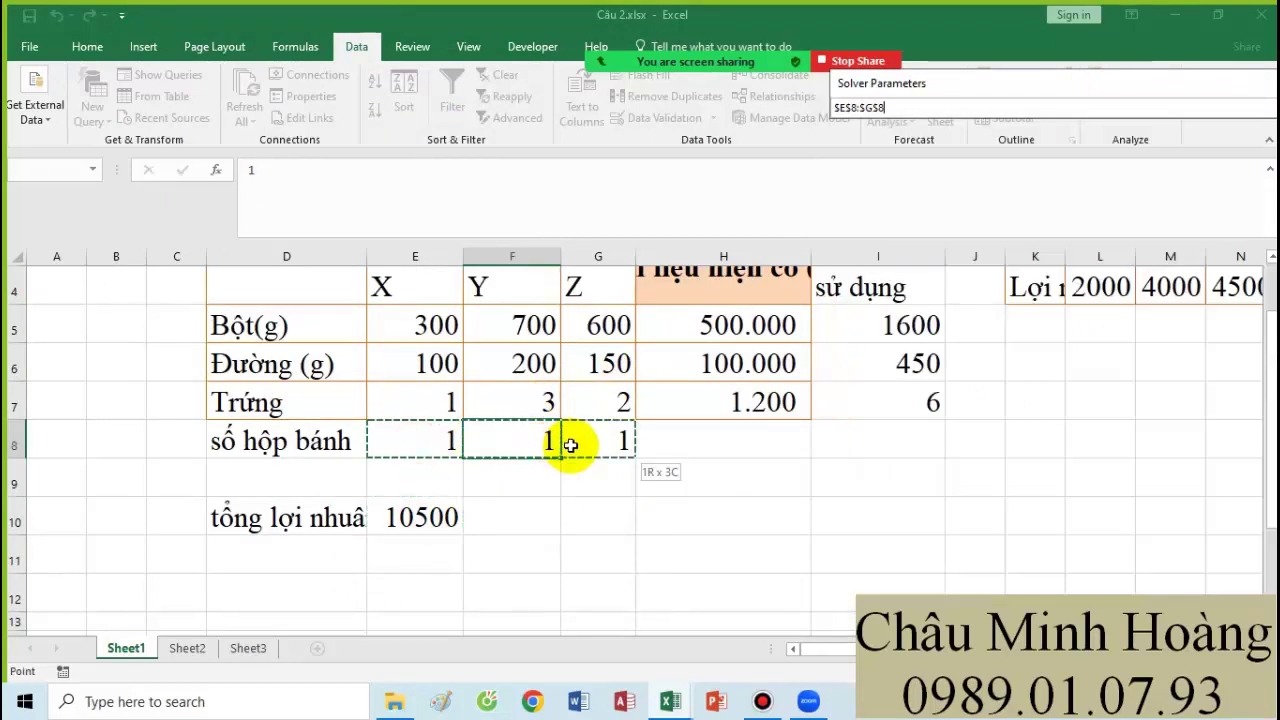
Add a Solver constraint requiring the box counts in E8:G8 to be integers.
click(1245, 268)
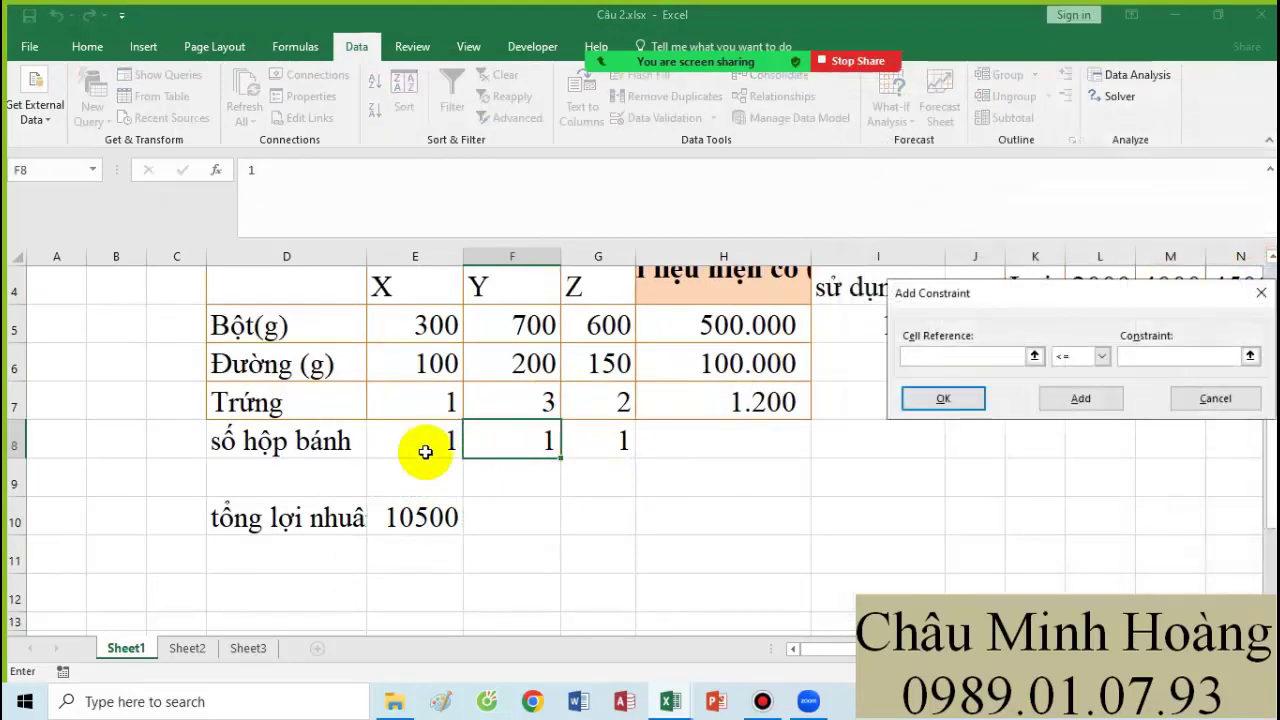
drag(425, 451, 588, 443)
click(1065, 356)
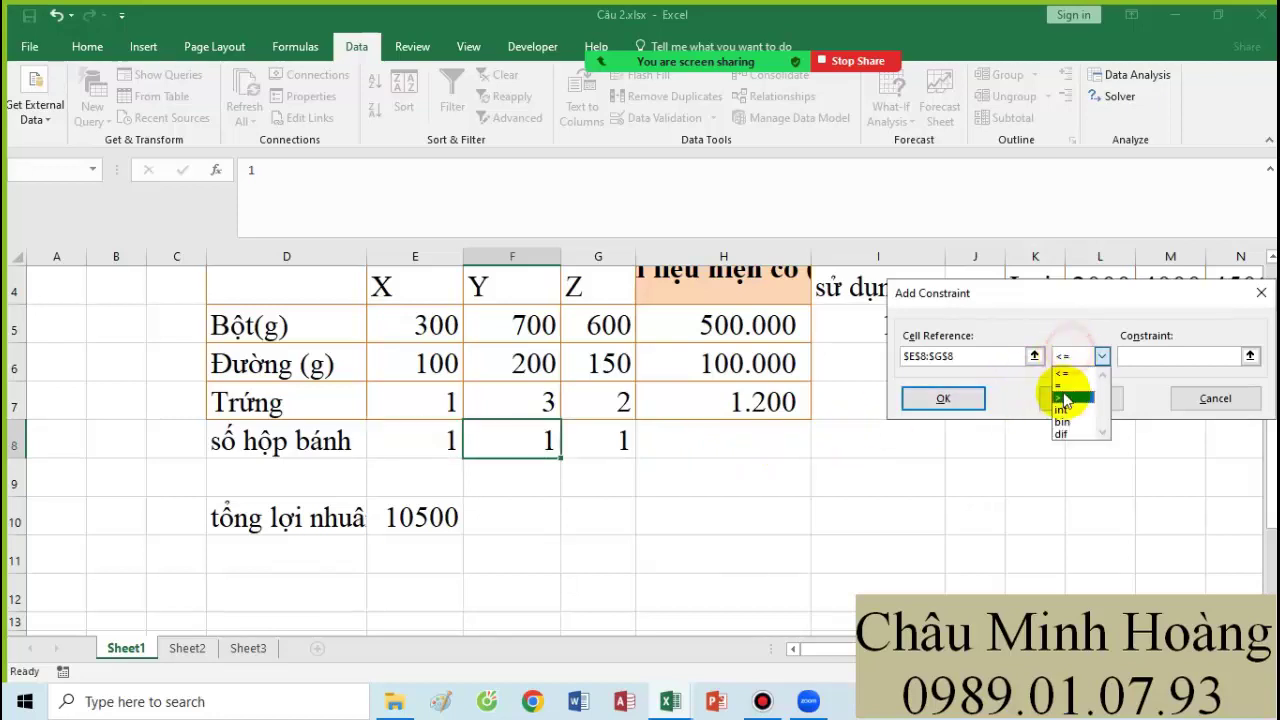
click(1068, 410)
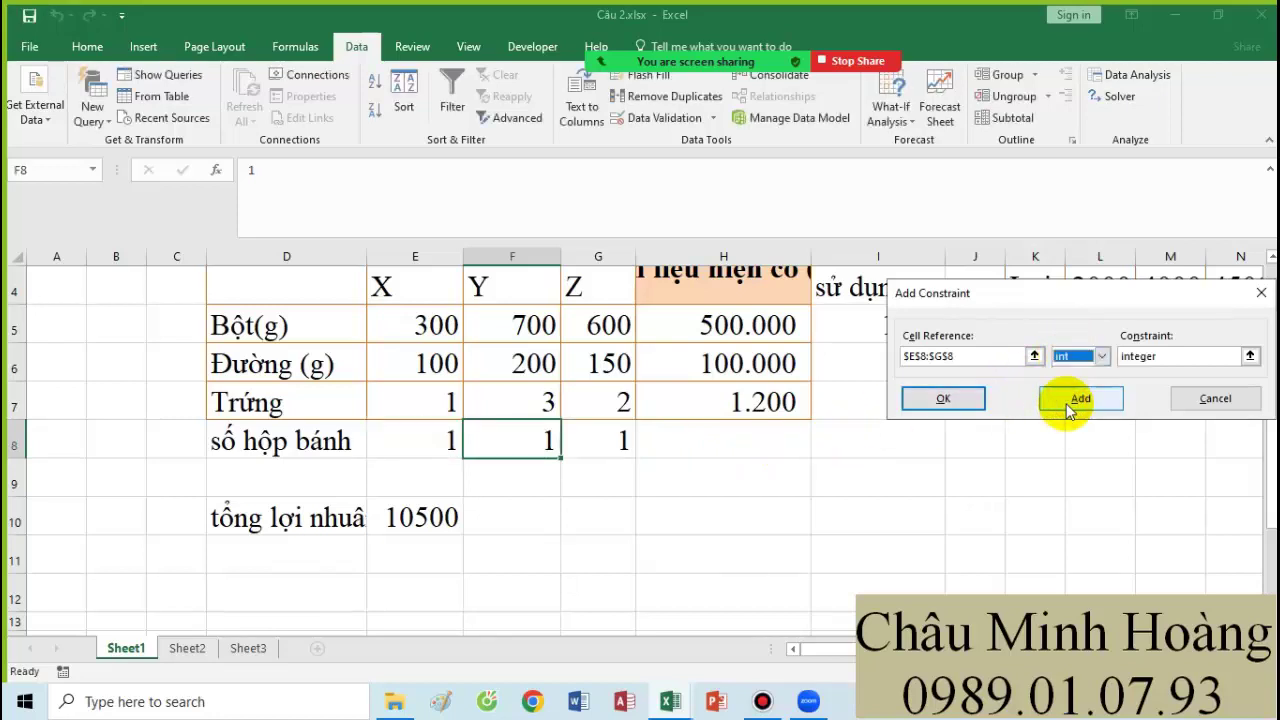
click(1068, 410)
Add a Solver constraint that the box counts in E8:G8 are >= 1.
drag(445, 443, 624, 443)
click(1085, 357)
click(1068, 399)
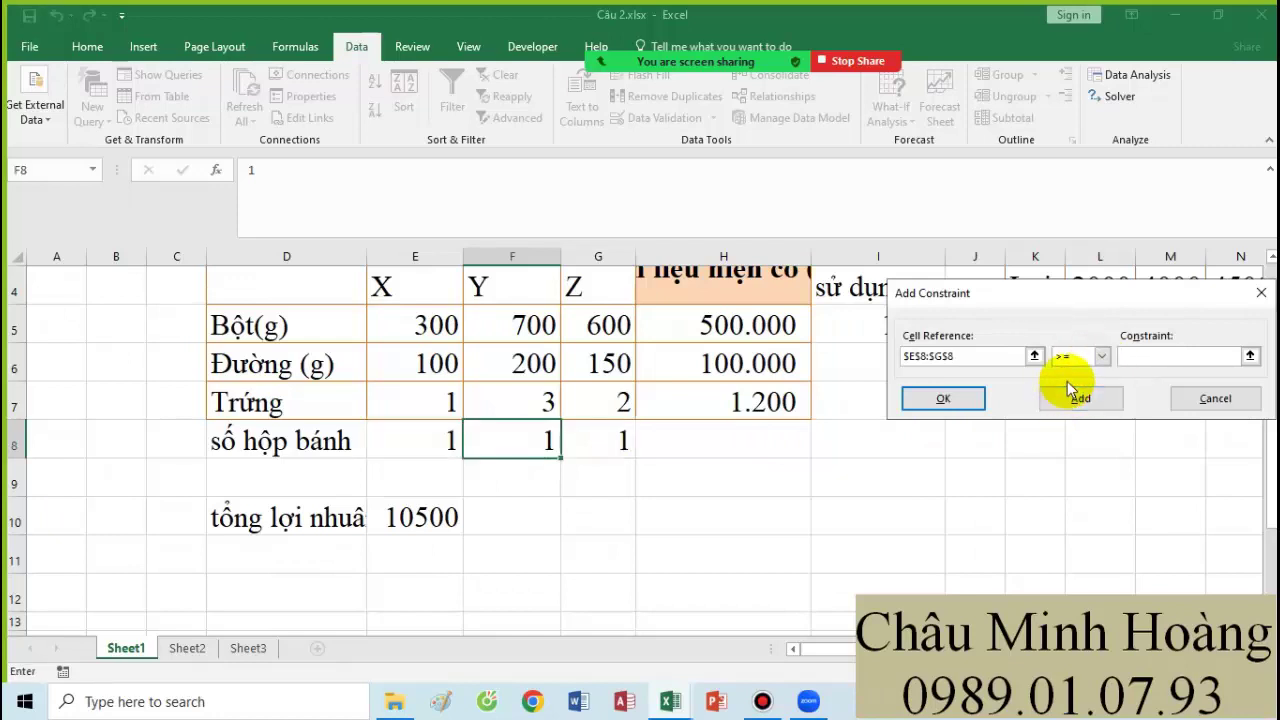
click(1074, 399)
Add a Solver constraint that the used ingredients in I5:I7 are <= the available amounts in H5:H7.
drag(1055, 311, 971, 455)
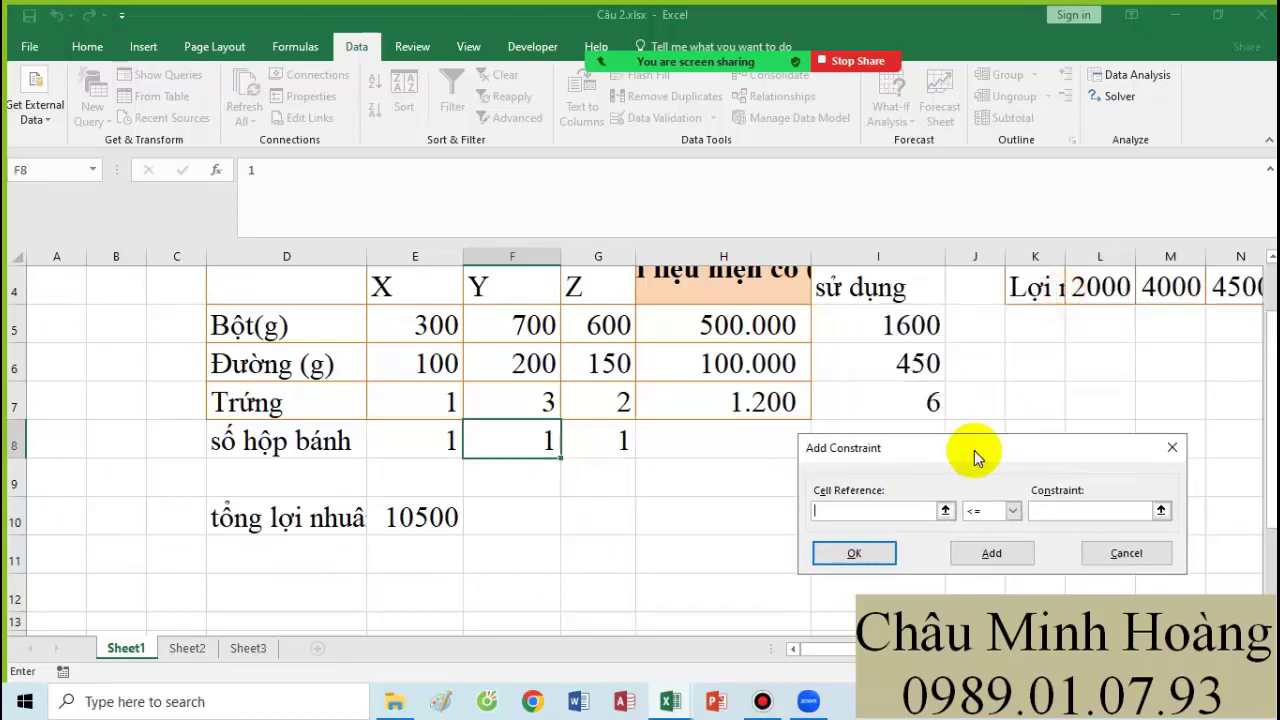
drag(894, 330, 903, 400)
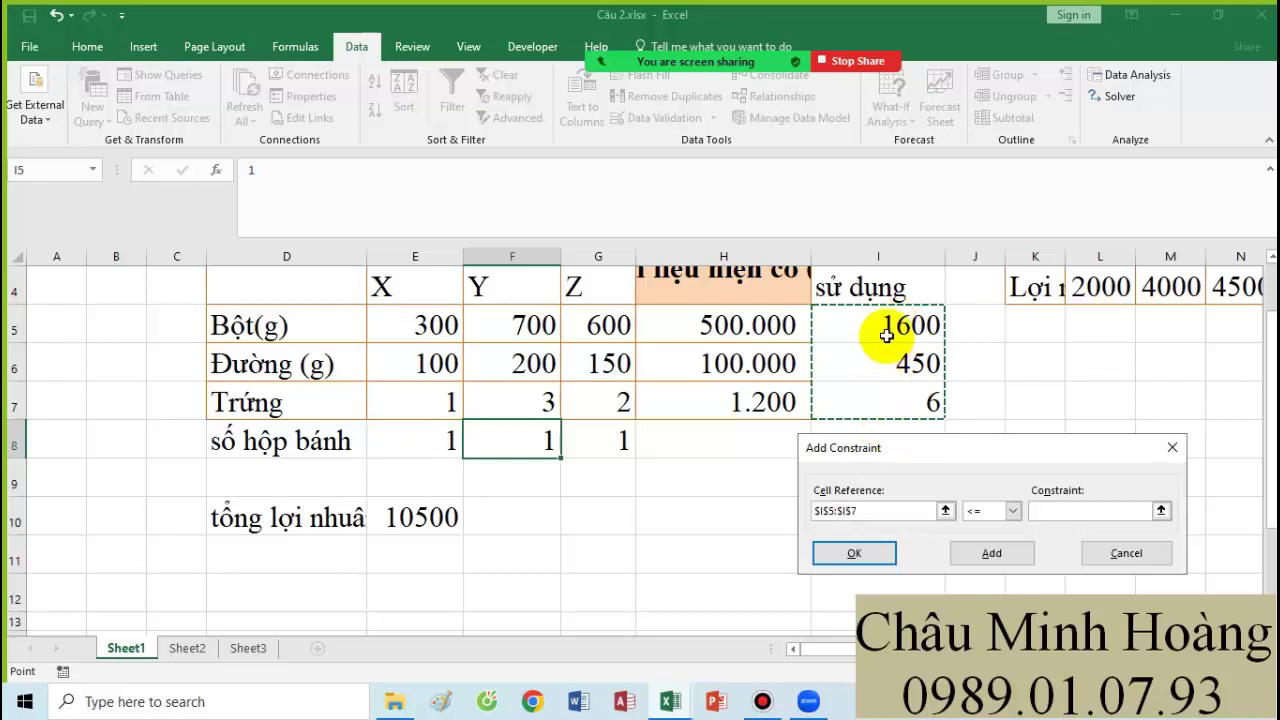
drag(889, 323, 877, 400)
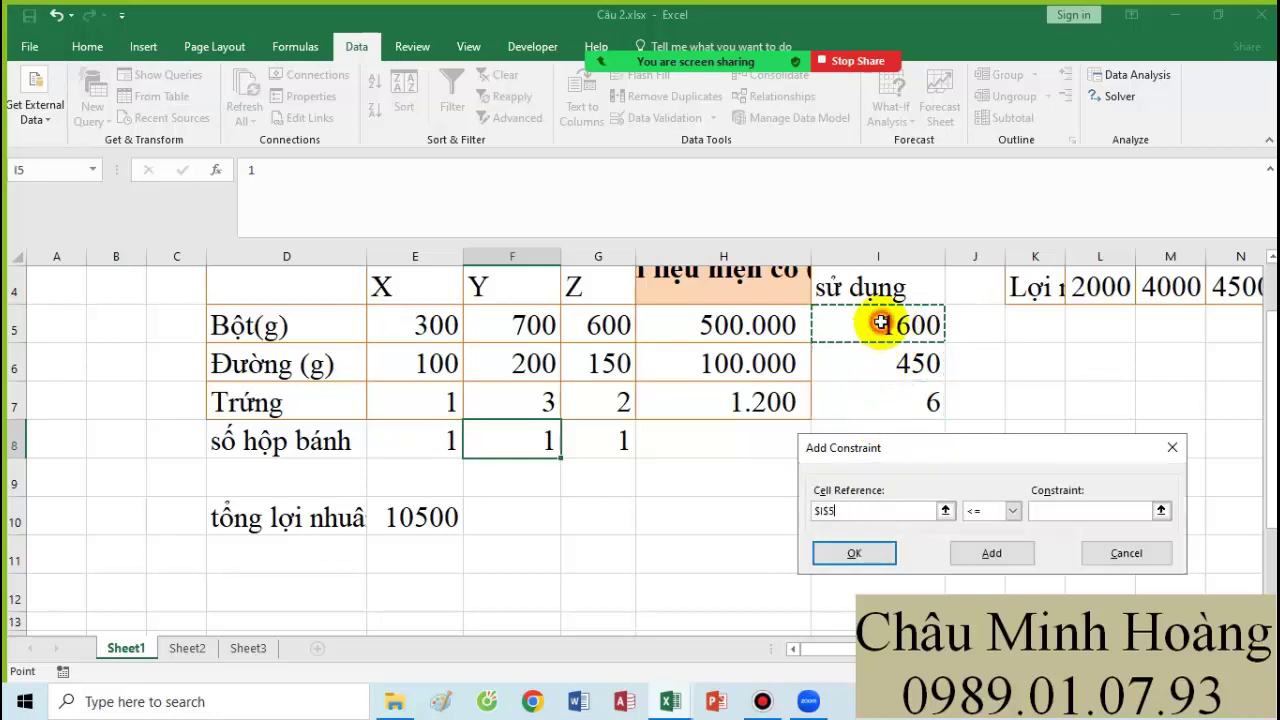
click(856, 372)
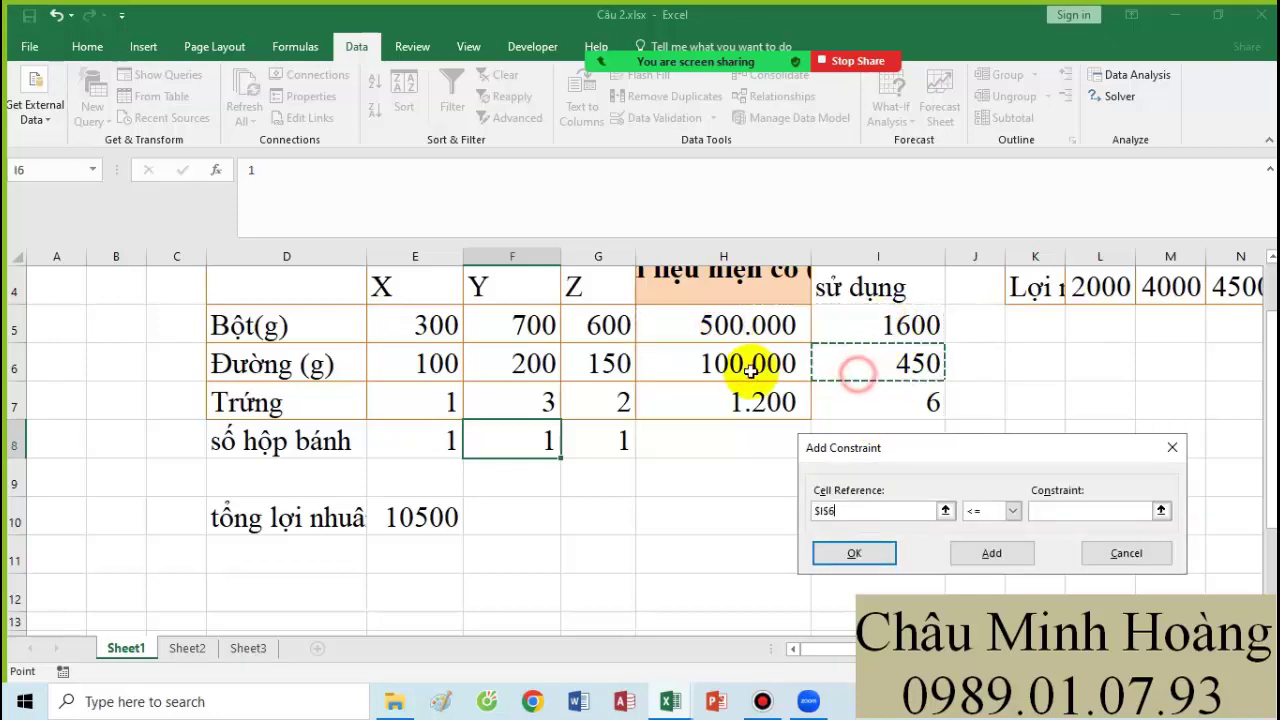
click(822, 402)
click(803, 402)
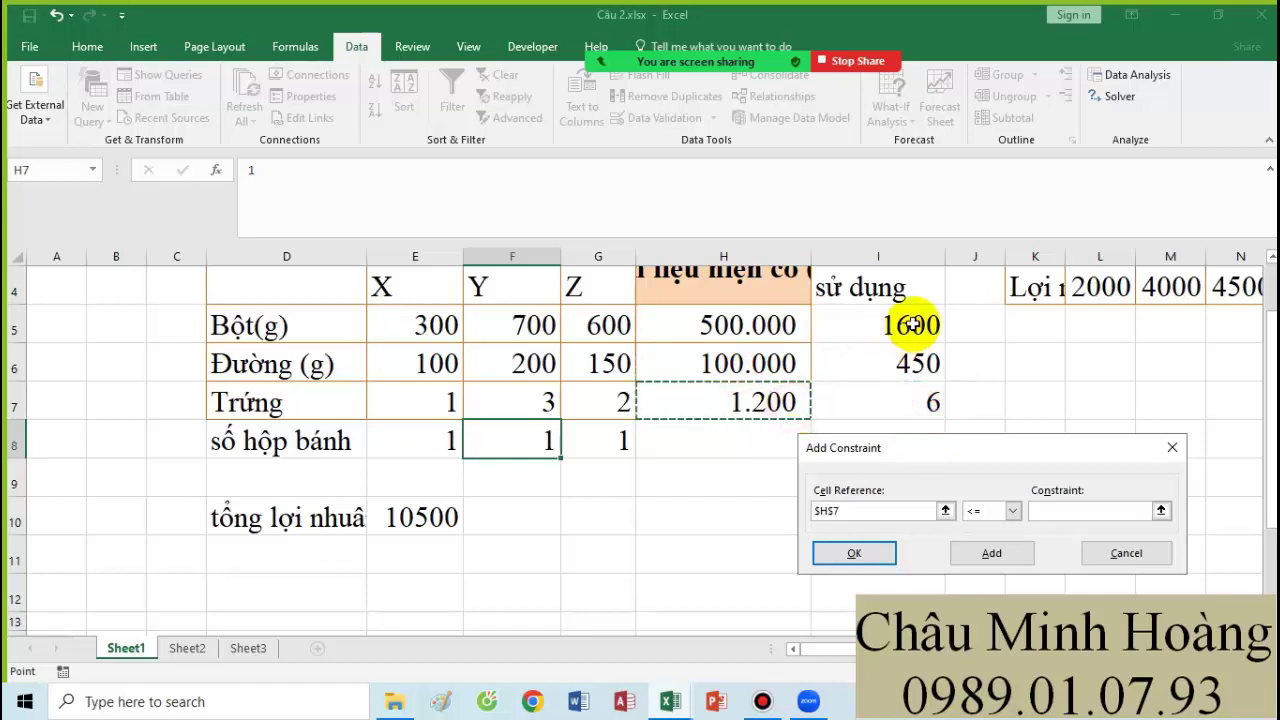
drag(912, 323, 905, 400)
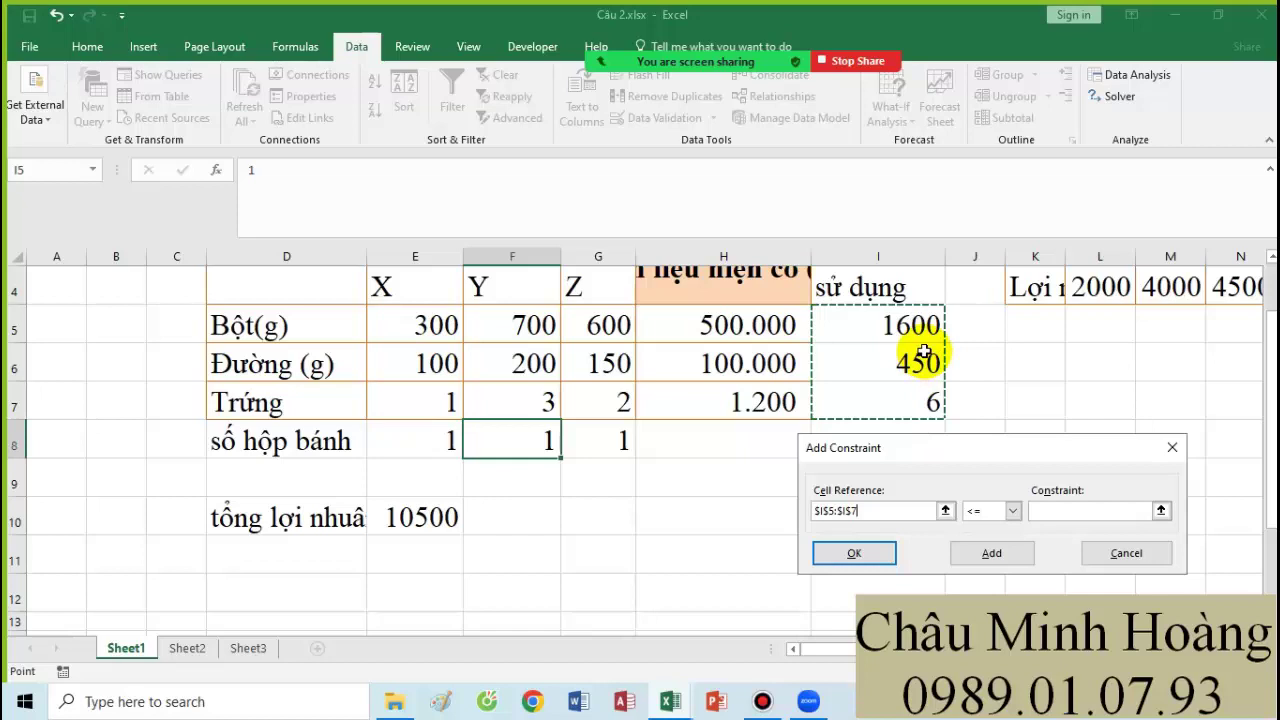
click(1050, 507)
drag(808, 334, 786, 390)
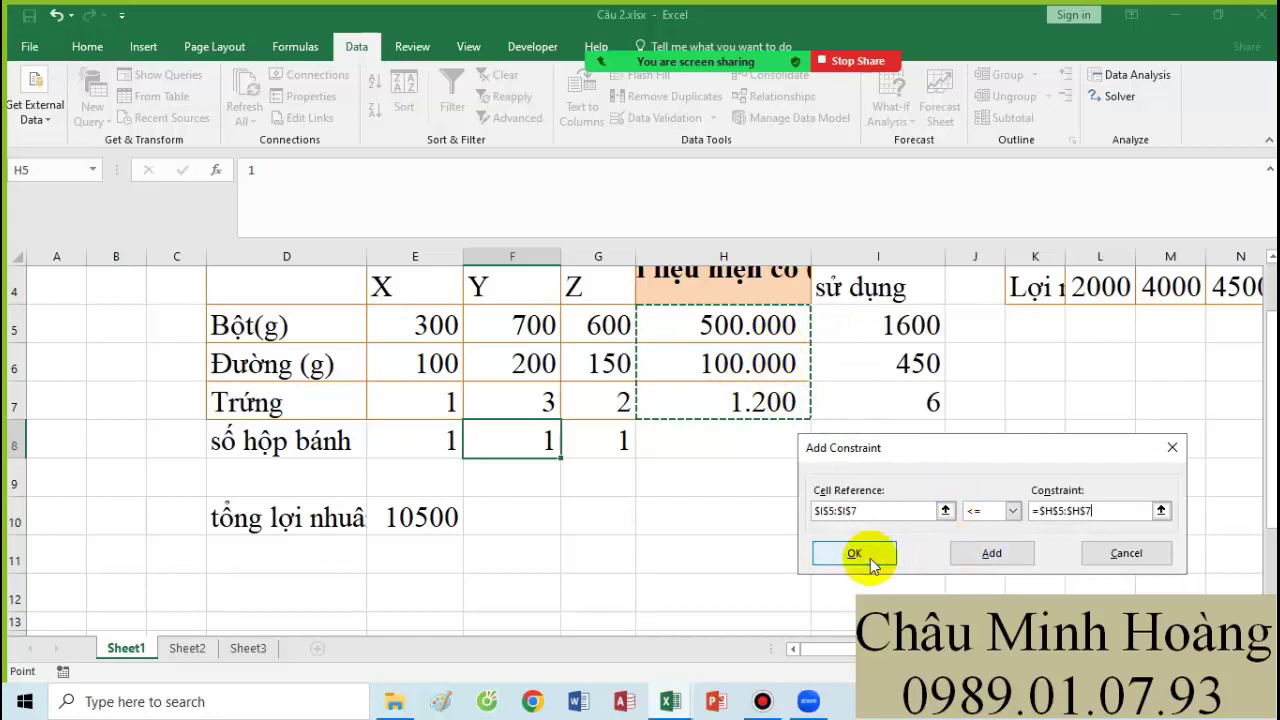
click(991, 553)
Add a Solver constraint that the Y box count in F8 is >= 100 and return to the Solver parameters.
click(528, 443)
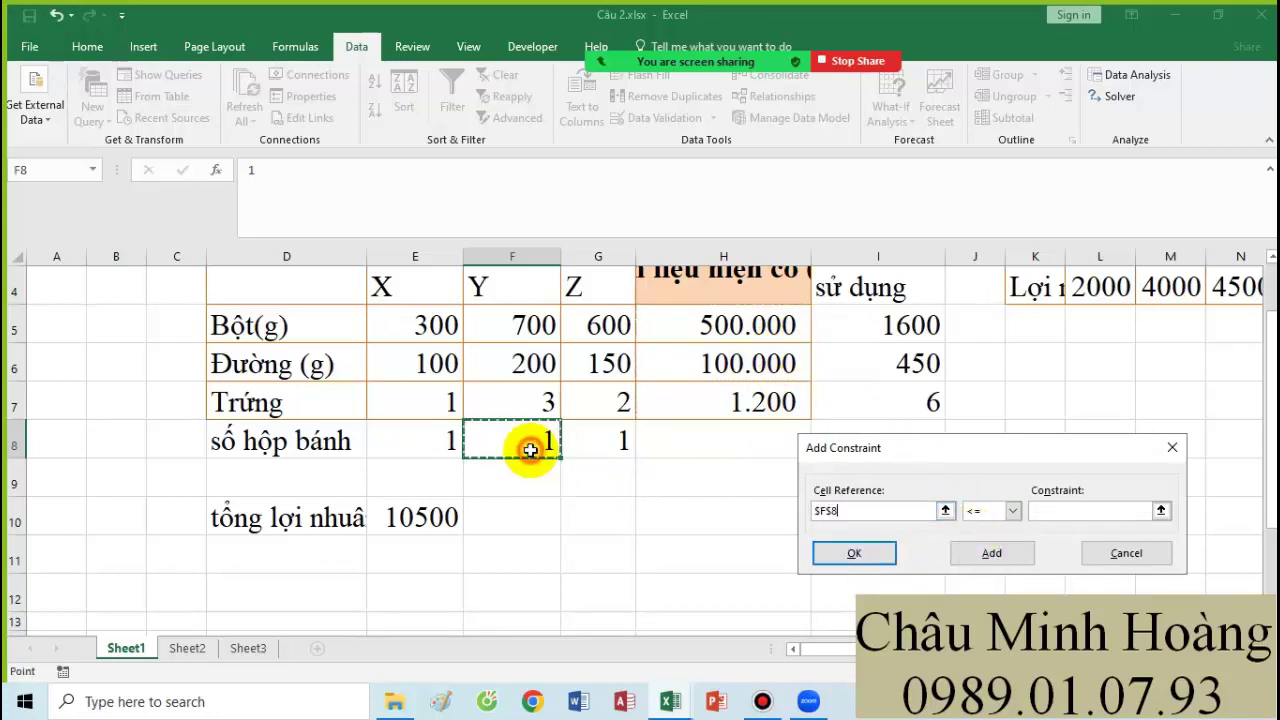
click(1012, 511)
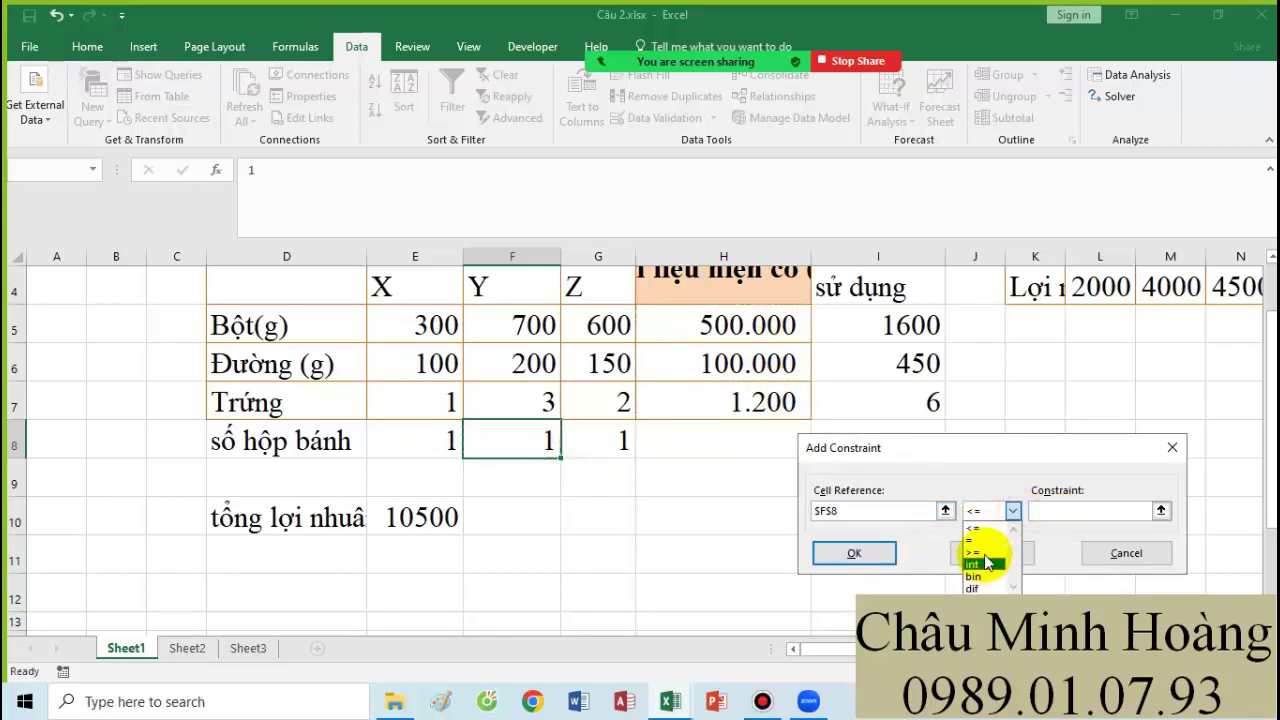
click(988, 552)
text(100)
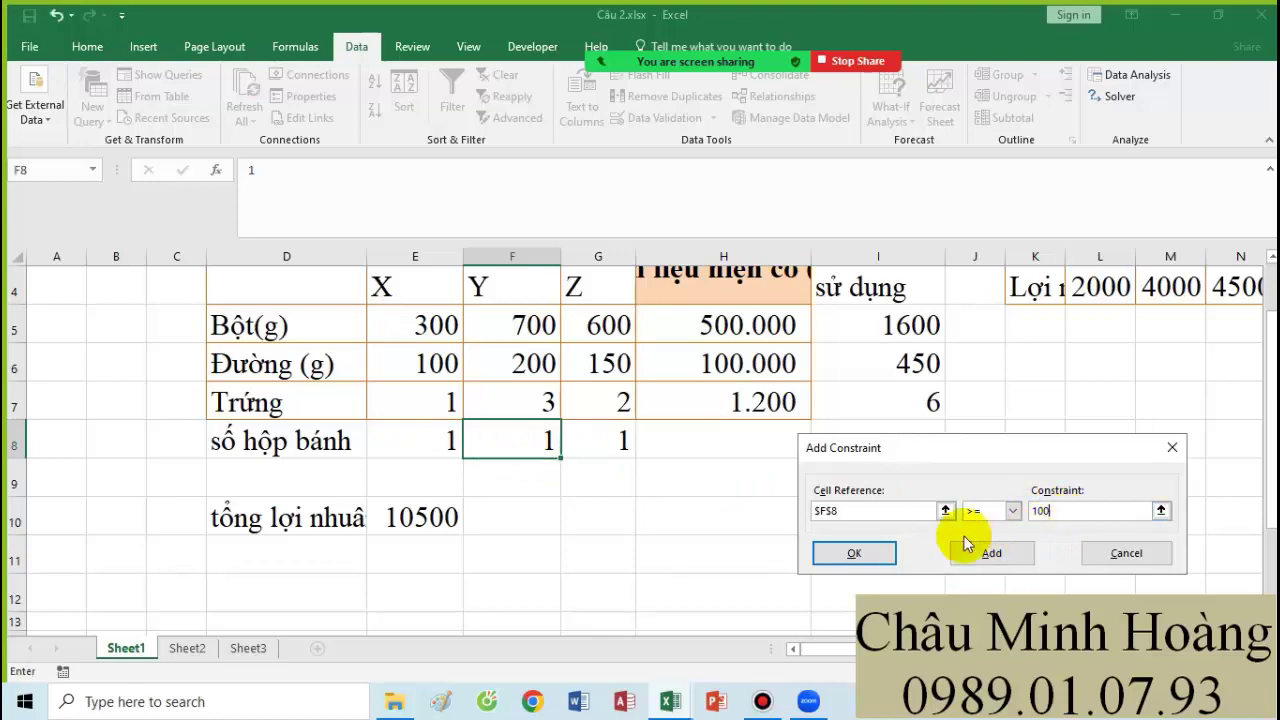
click(854, 553)
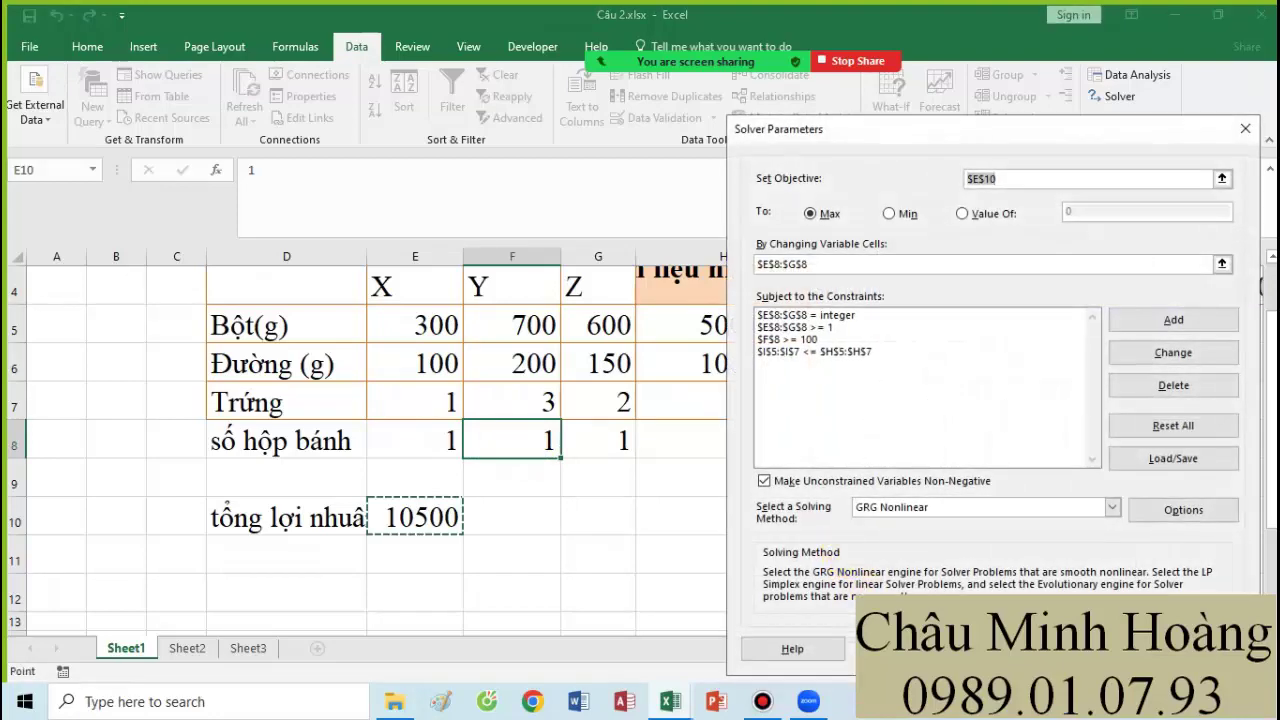
Solve the cake box model with Solver and keep the solution in the sheet.
click(1110, 648)
click(445, 390)
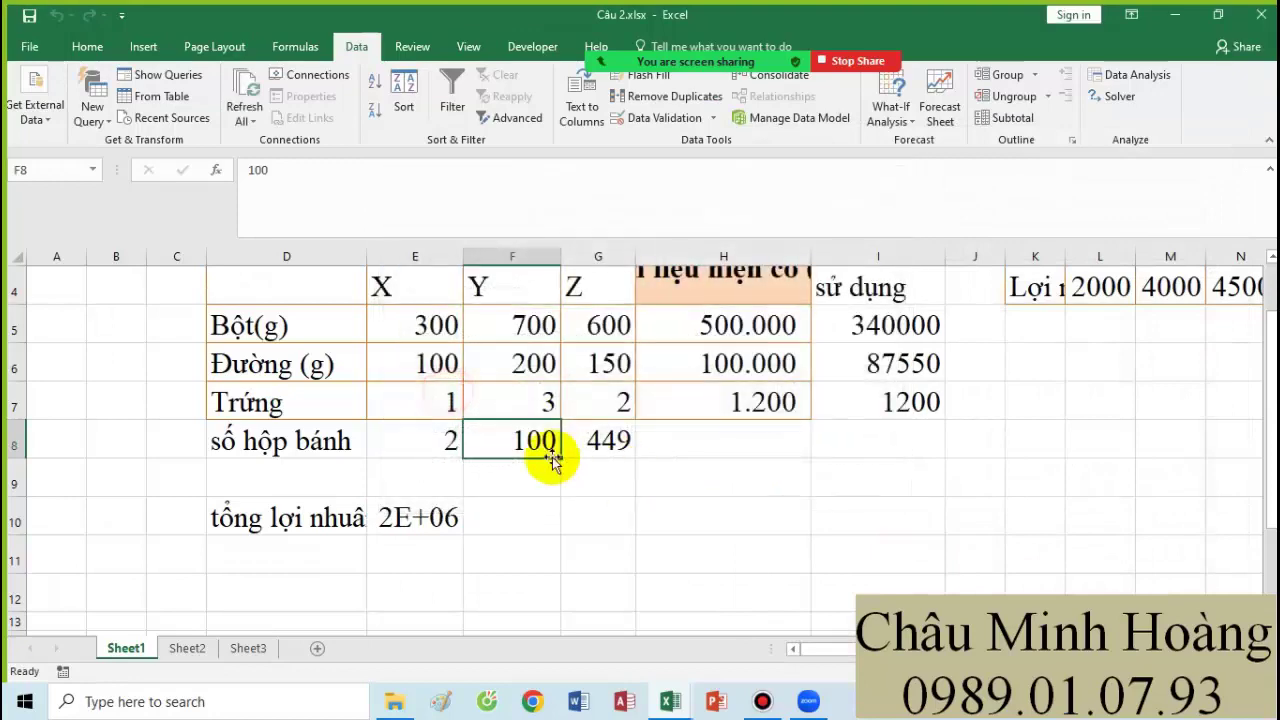
drag(428, 441, 943, 349)
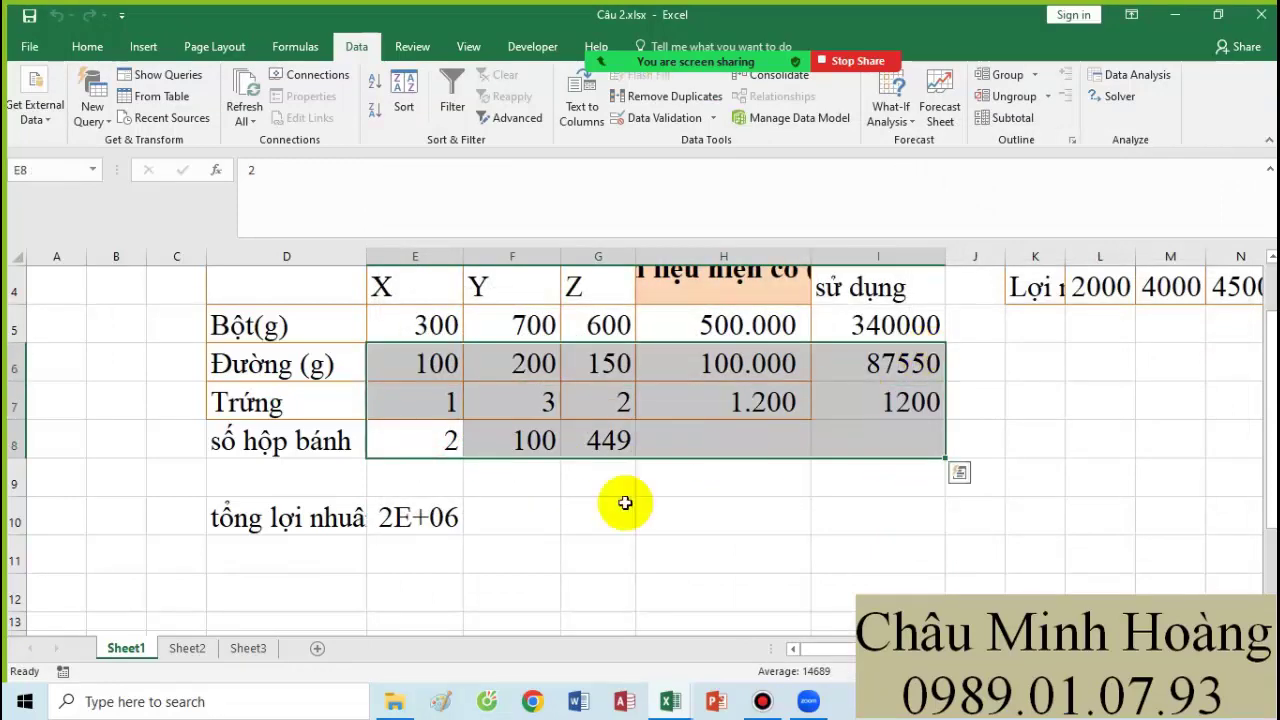
Widen column E so the total profit in E10 is displayed in full.
click(460, 268)
drag(460, 258, 545, 258)
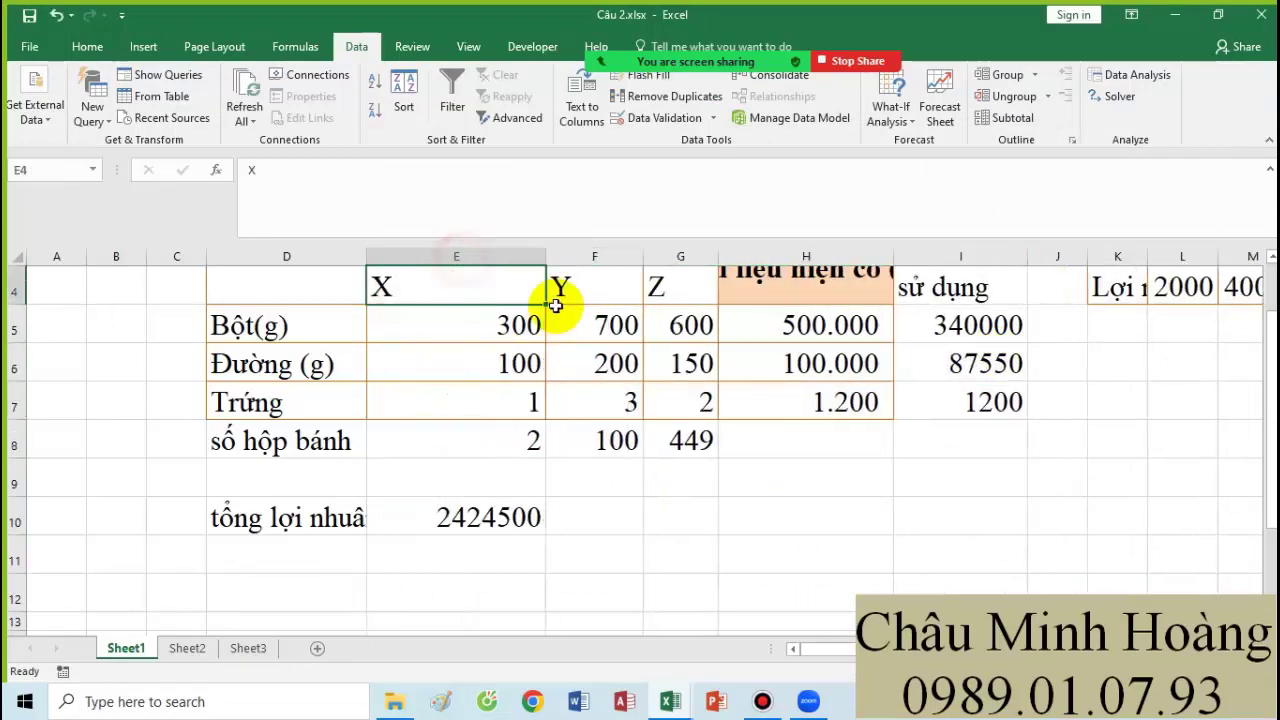
drag(500, 530, 1062, 363)
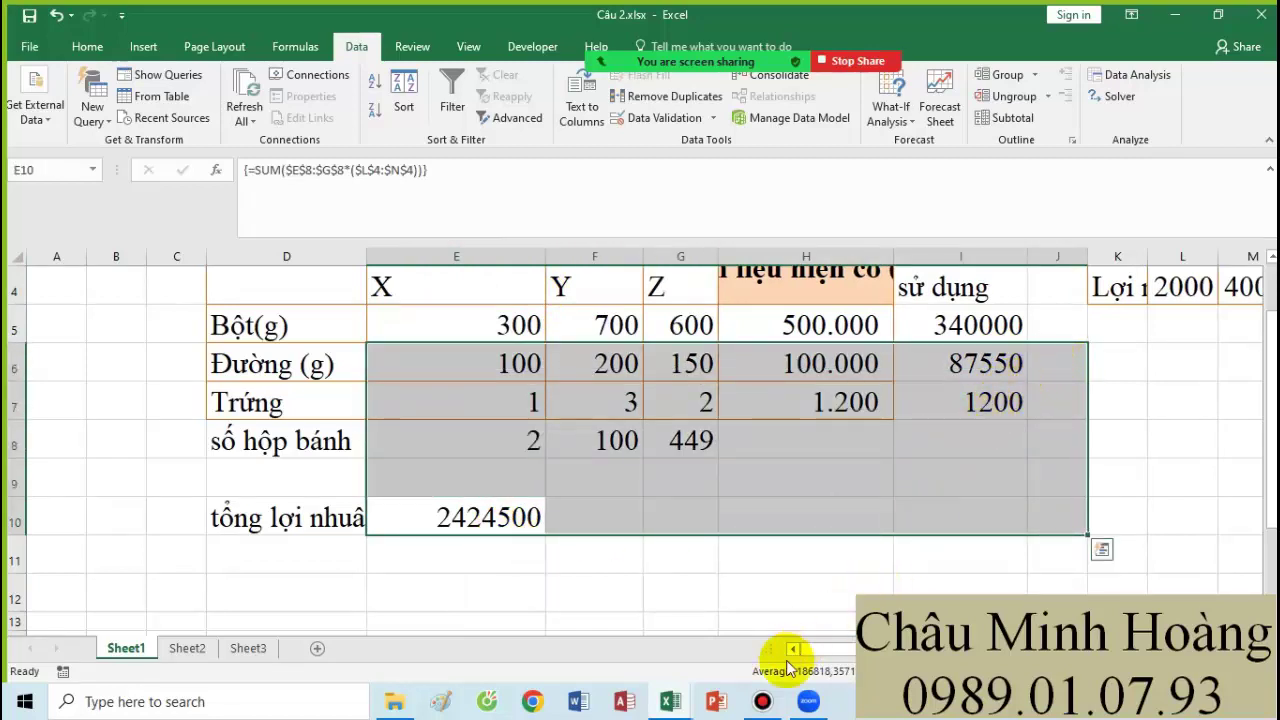
click(762, 701)
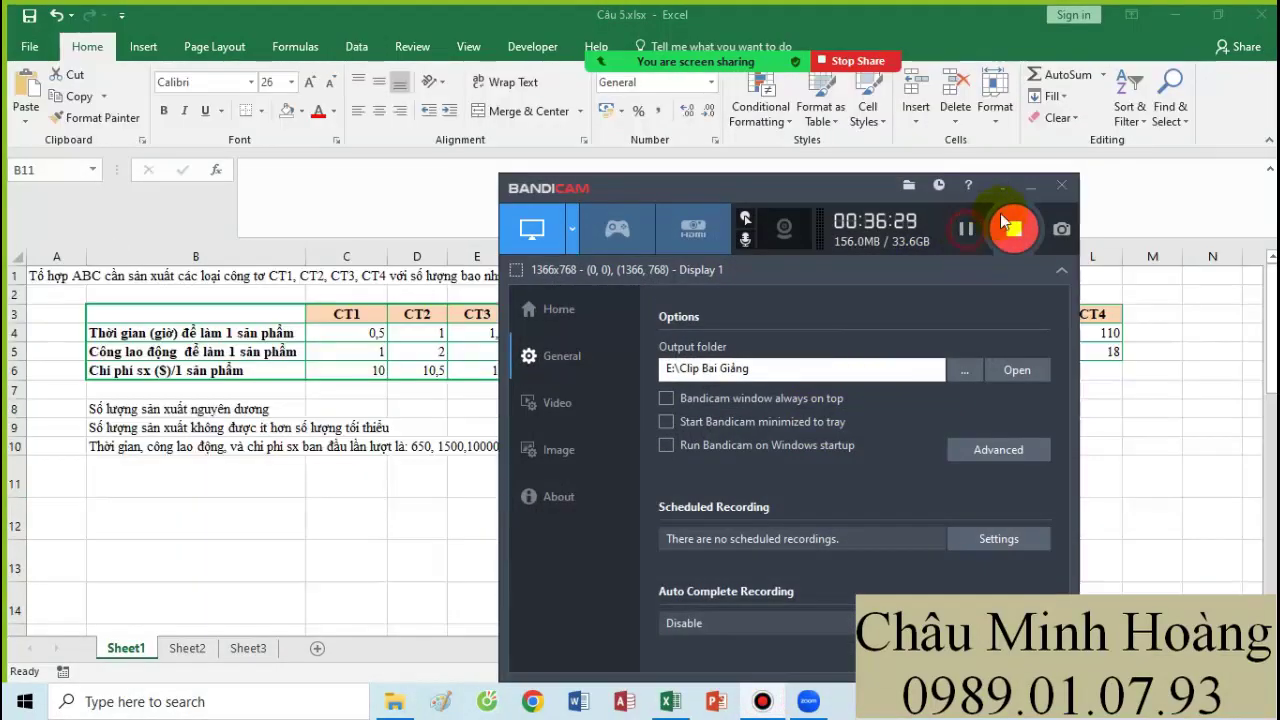
click(1033, 190)
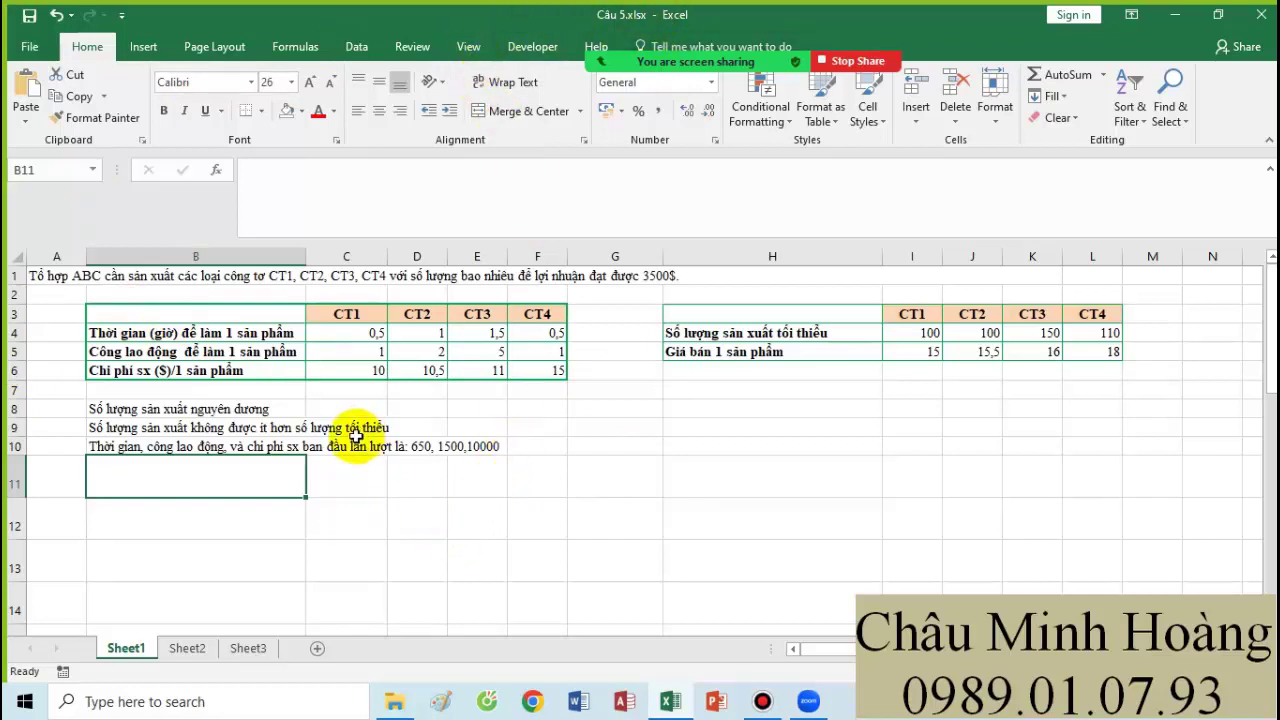
Label B7 as slsx and enter a starting quantity of 1 for each product in C7:F7.
click(207, 389)
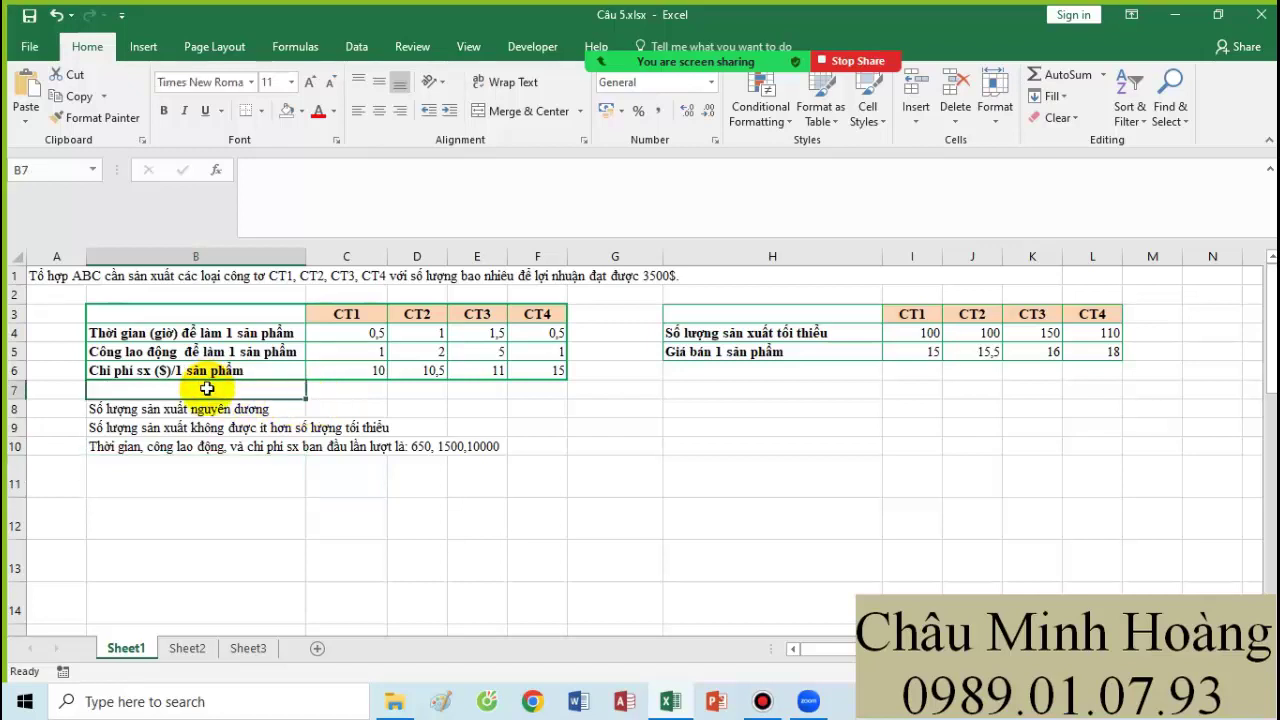
text(s)
key(Tab)
text(1)
key(Tab)
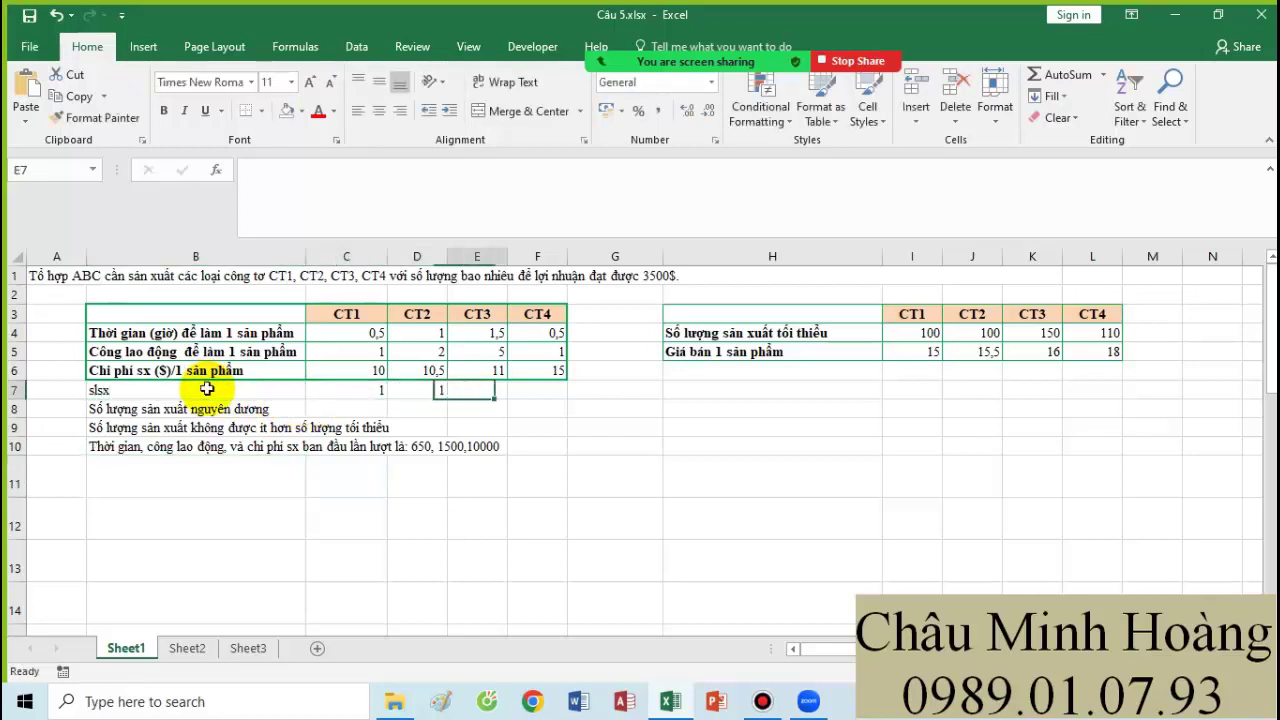
text(1)
key(Tab)
text(1)
click(464, 440)
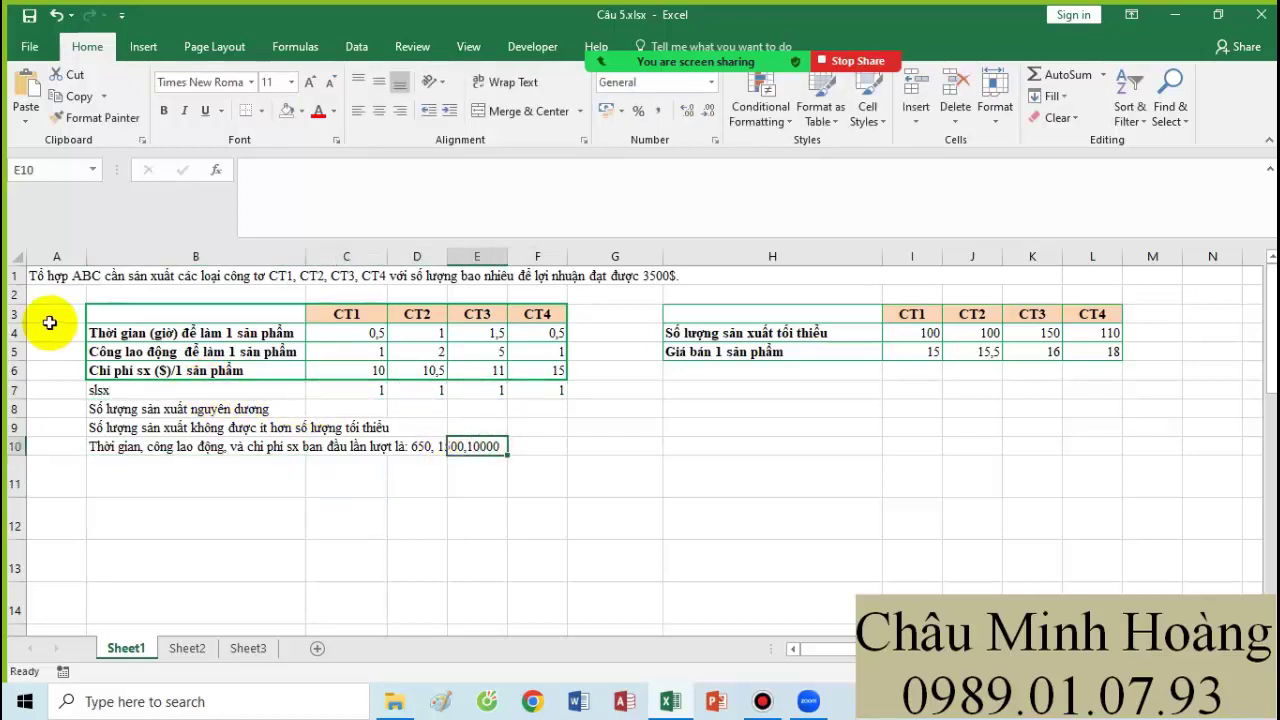
Set the font size of A3:M13 to 24 and make row 8 taller so its text is fully readable.
mouse_move(56, 314)
mouse_down()
mouse_move(757, 386)
mouse_move(1137, 580)
mouse_move(1180, 578)
mouse_up()
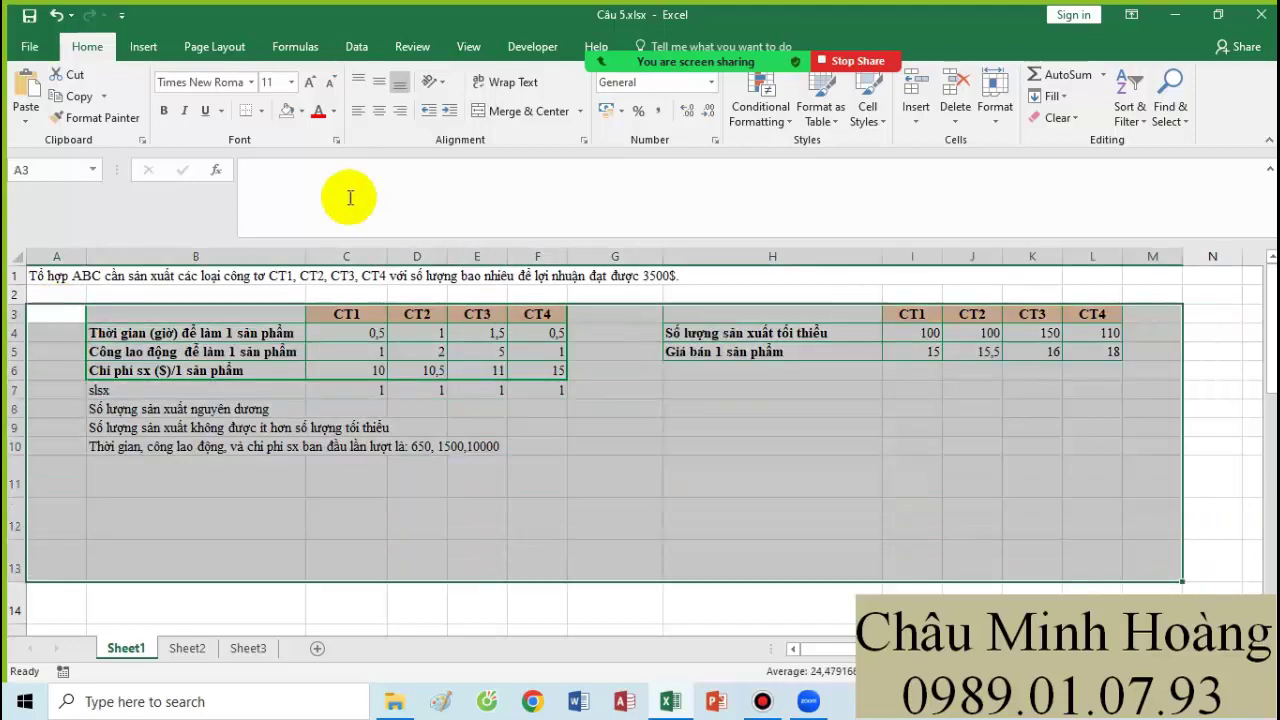
click(292, 83)
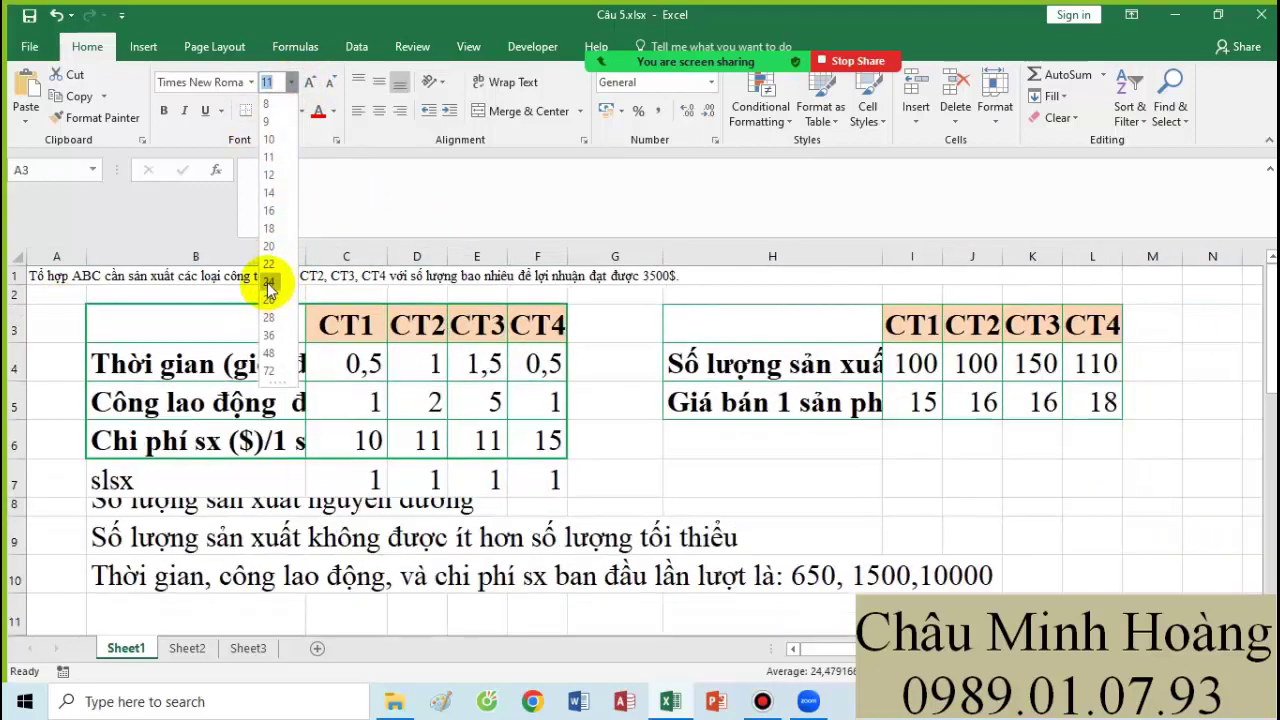
click(271, 268)
click(487, 441)
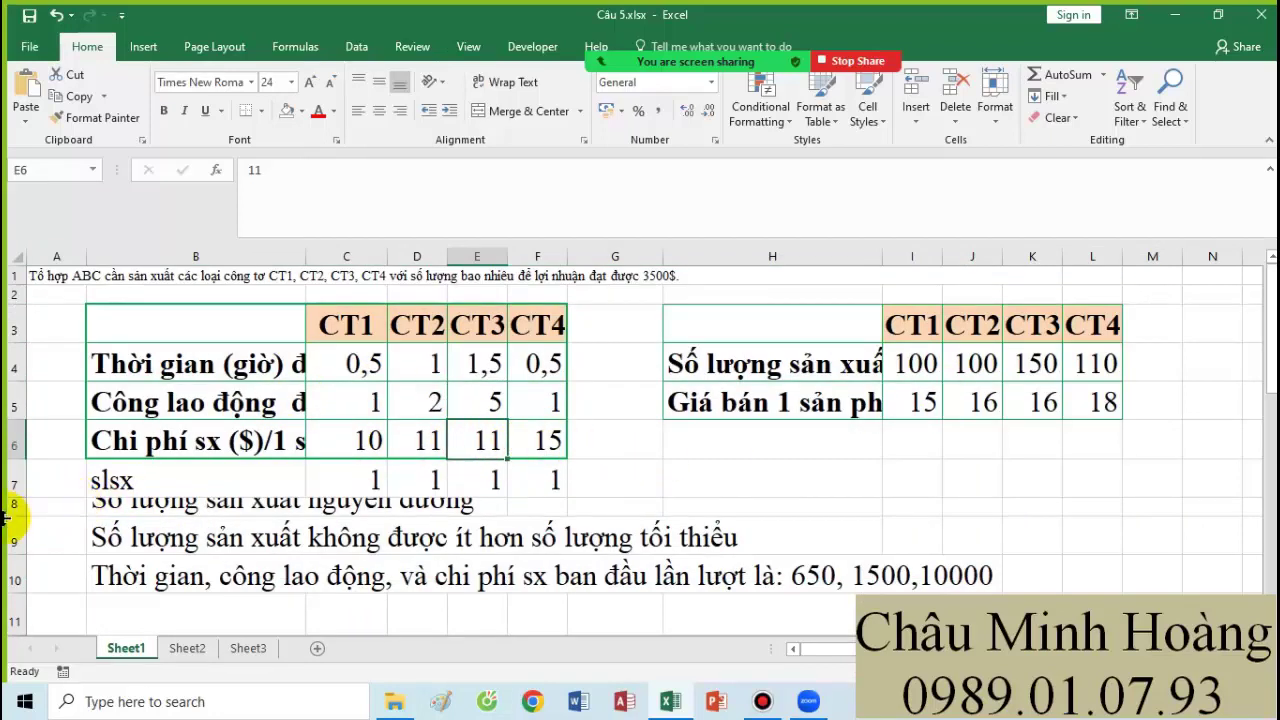
drag(6, 515, 6, 529)
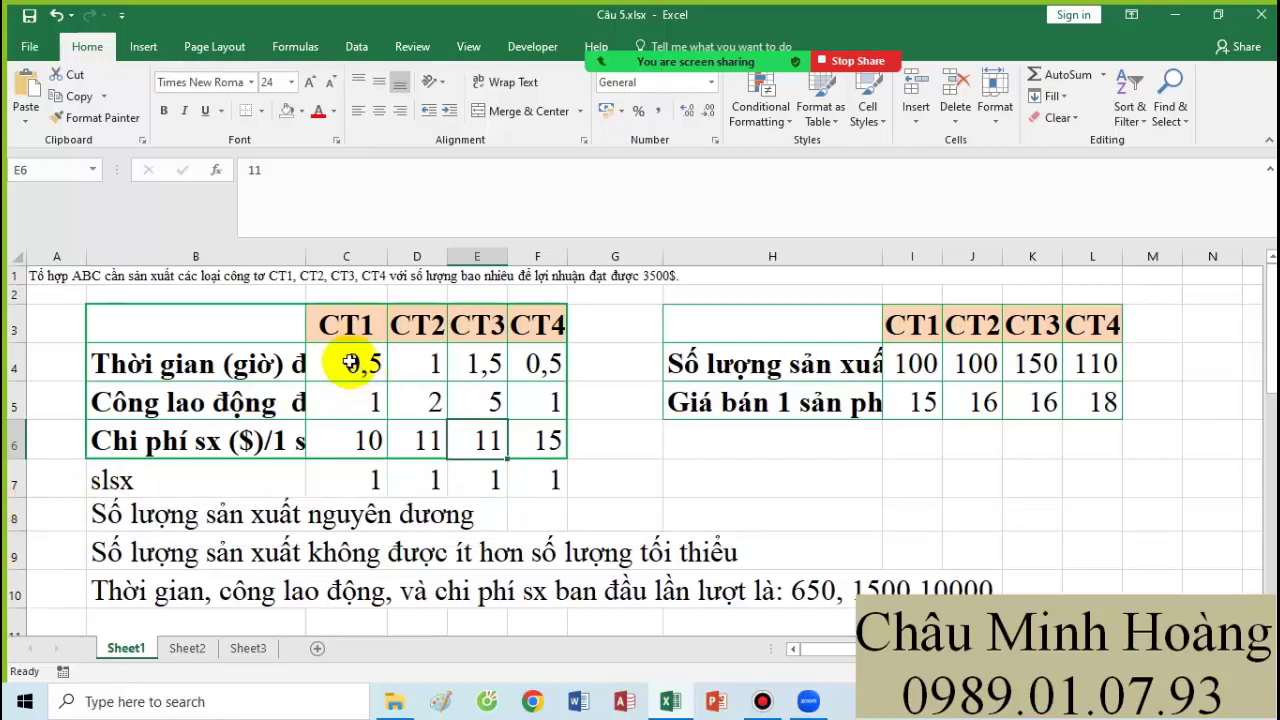
drag(351, 363, 540, 445)
drag(343, 480, 541, 487)
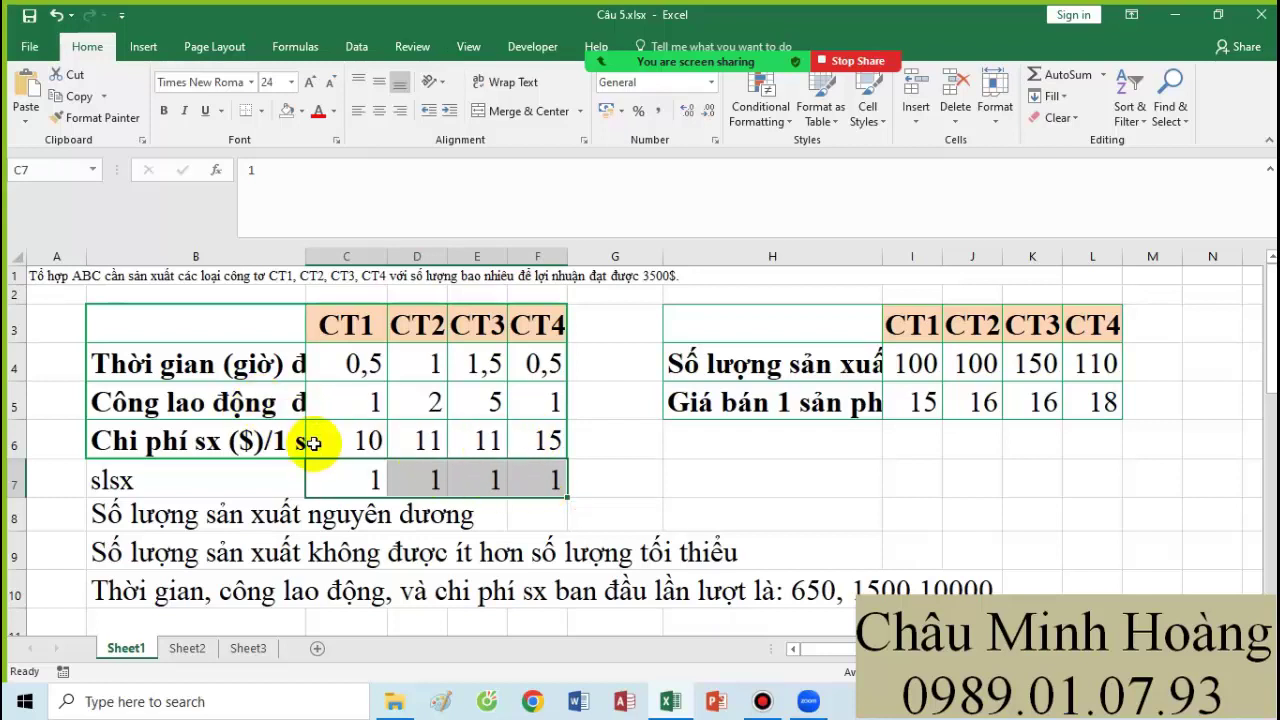
drag(358, 443, 420, 443)
drag(536, 415, 537, 418)
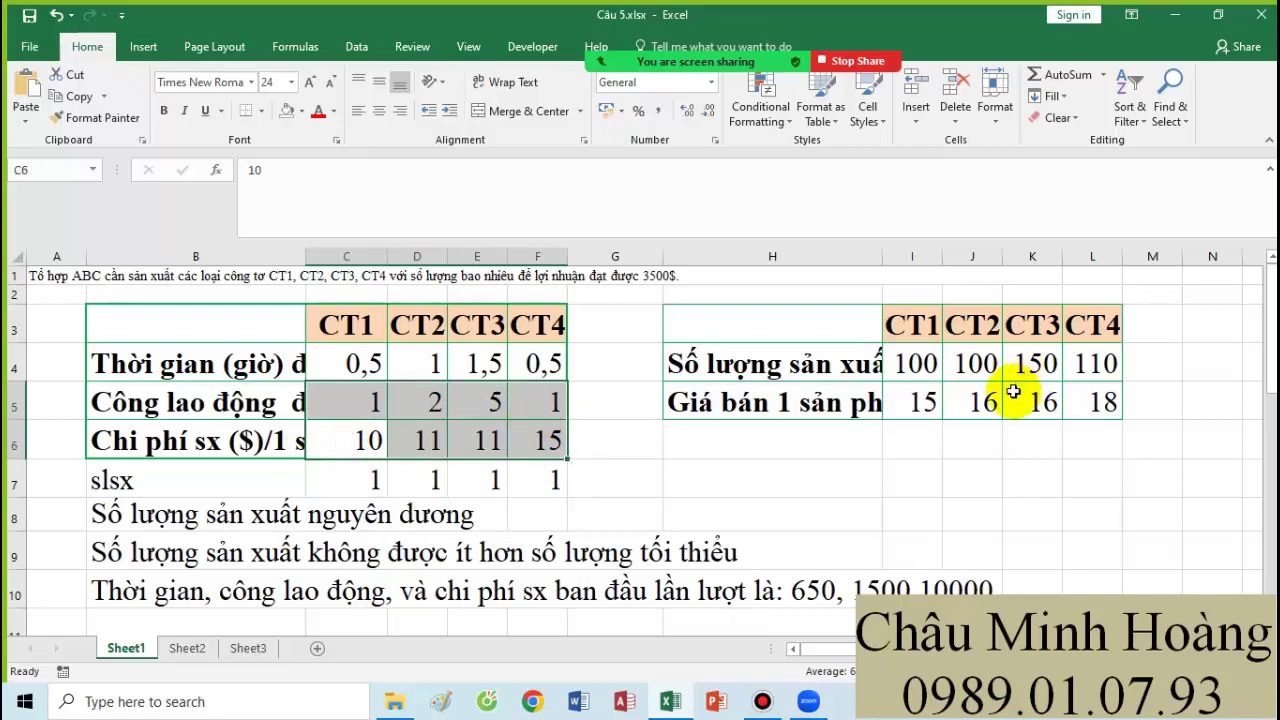
drag(985, 400, 1165, 440)
Enter the labels tổng doanh thu, tổng chi phí and tổng lợi nhuận in B12, B13 and B14.
scroll(890, 363, down, 2)
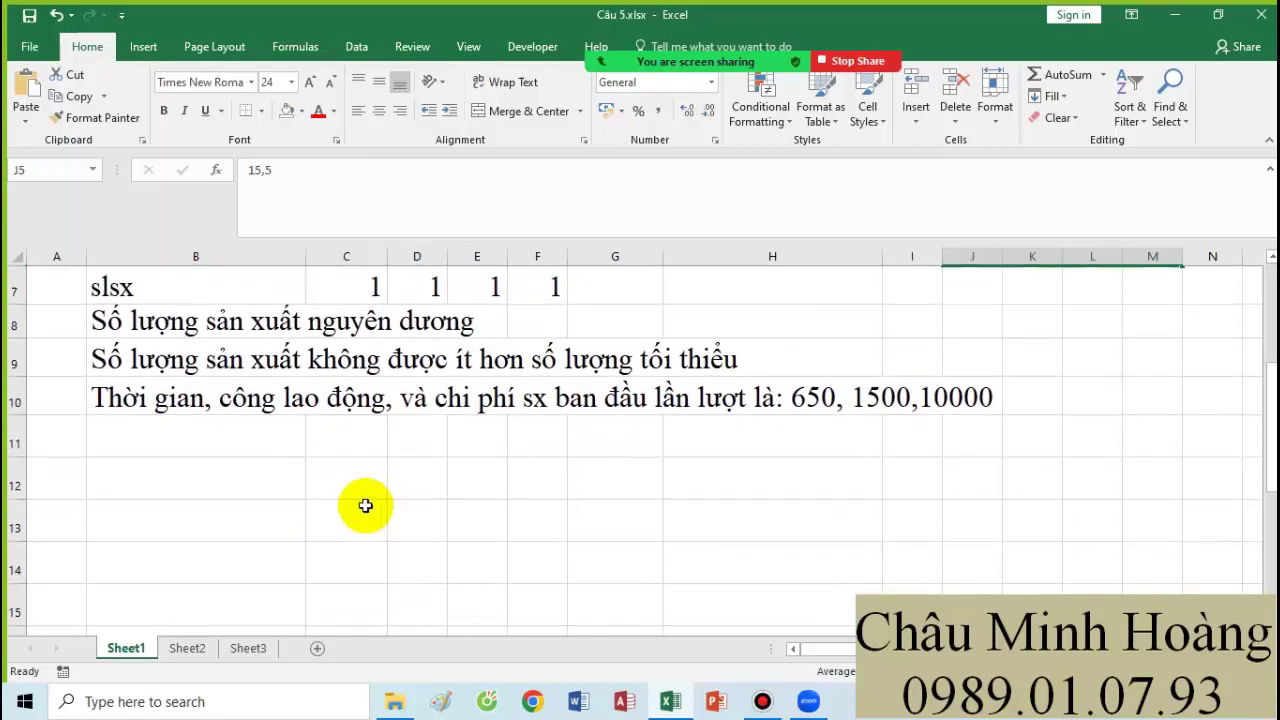
click(131, 468)
text(to)
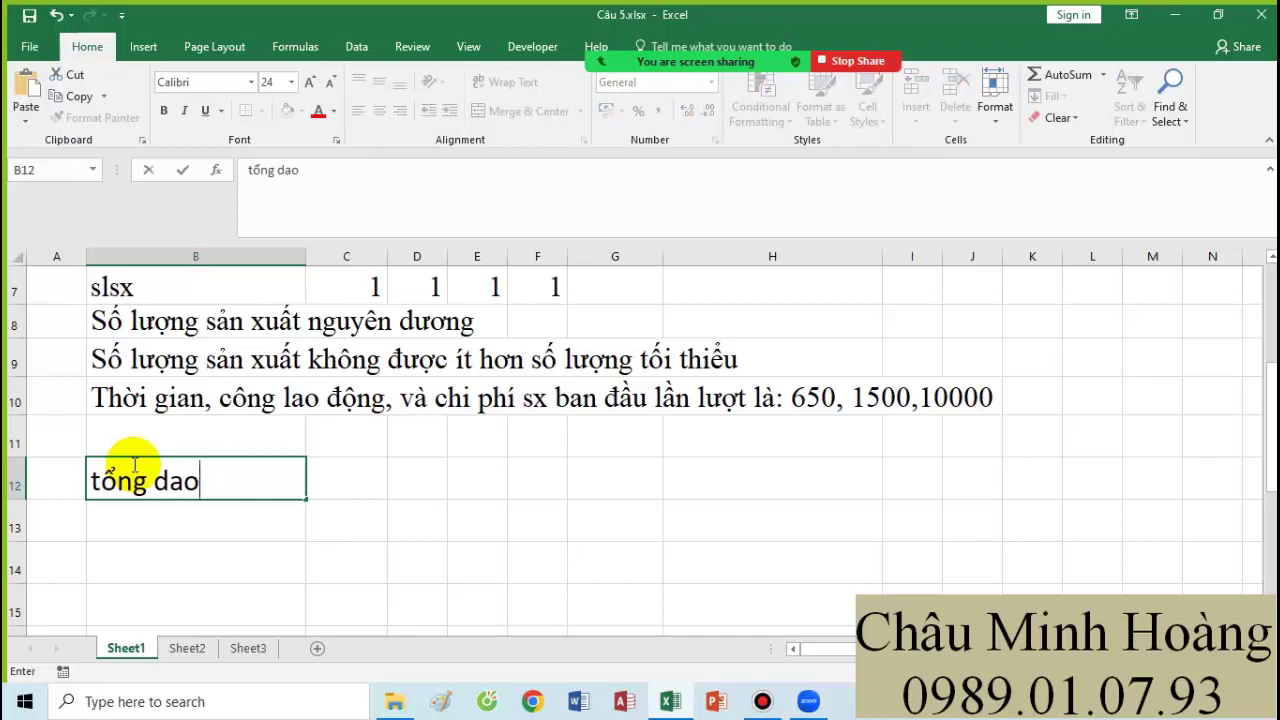
key(Return)
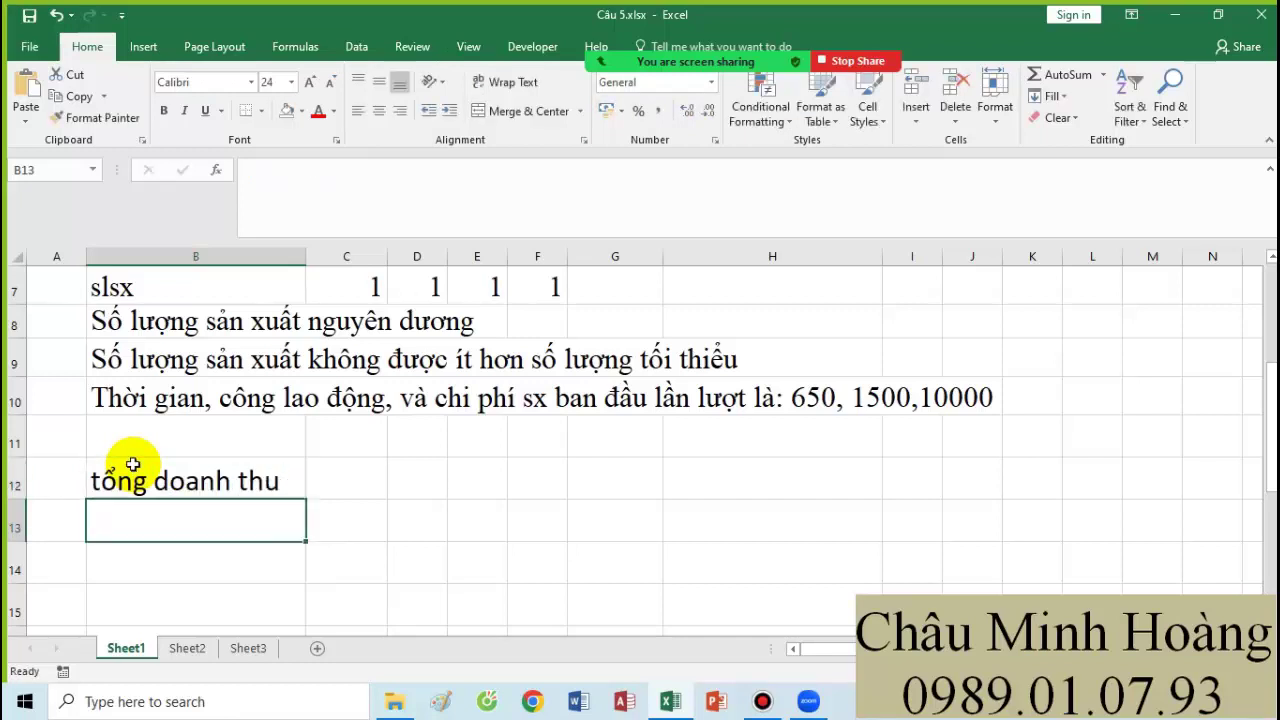
text(tôn)
text(g chi p)
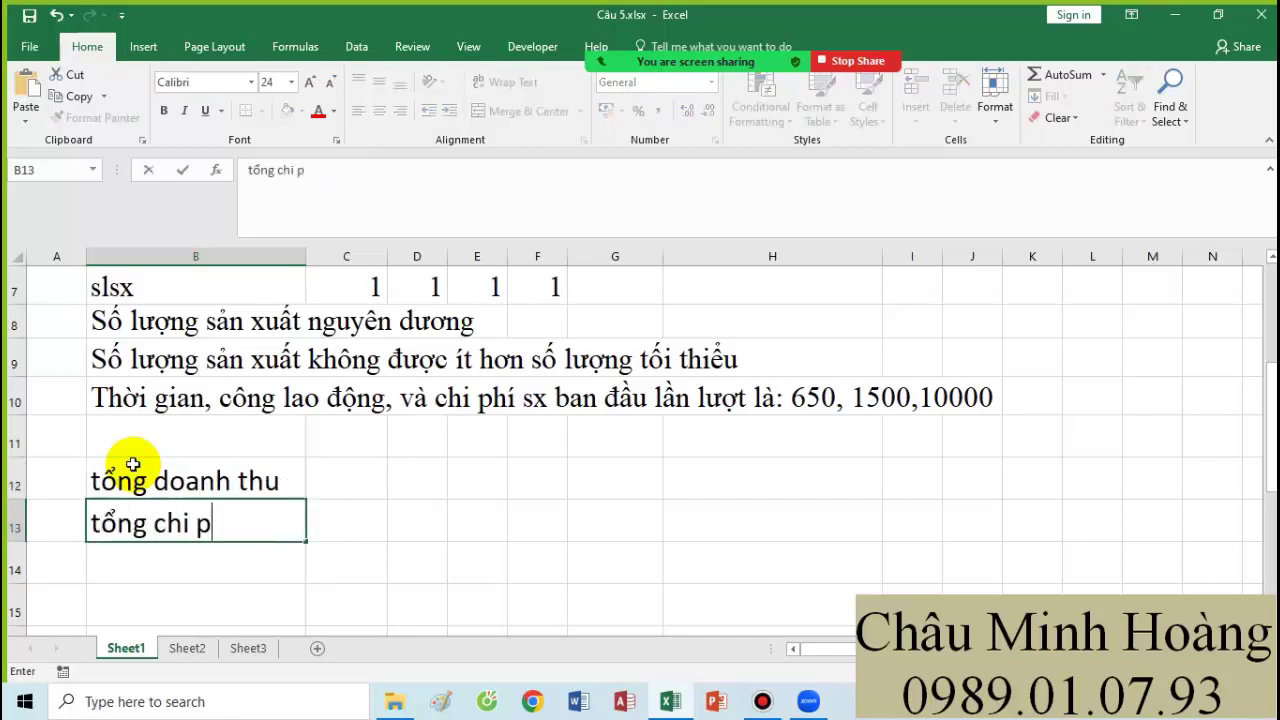
text(hí)
key(Return)
text(tôn)
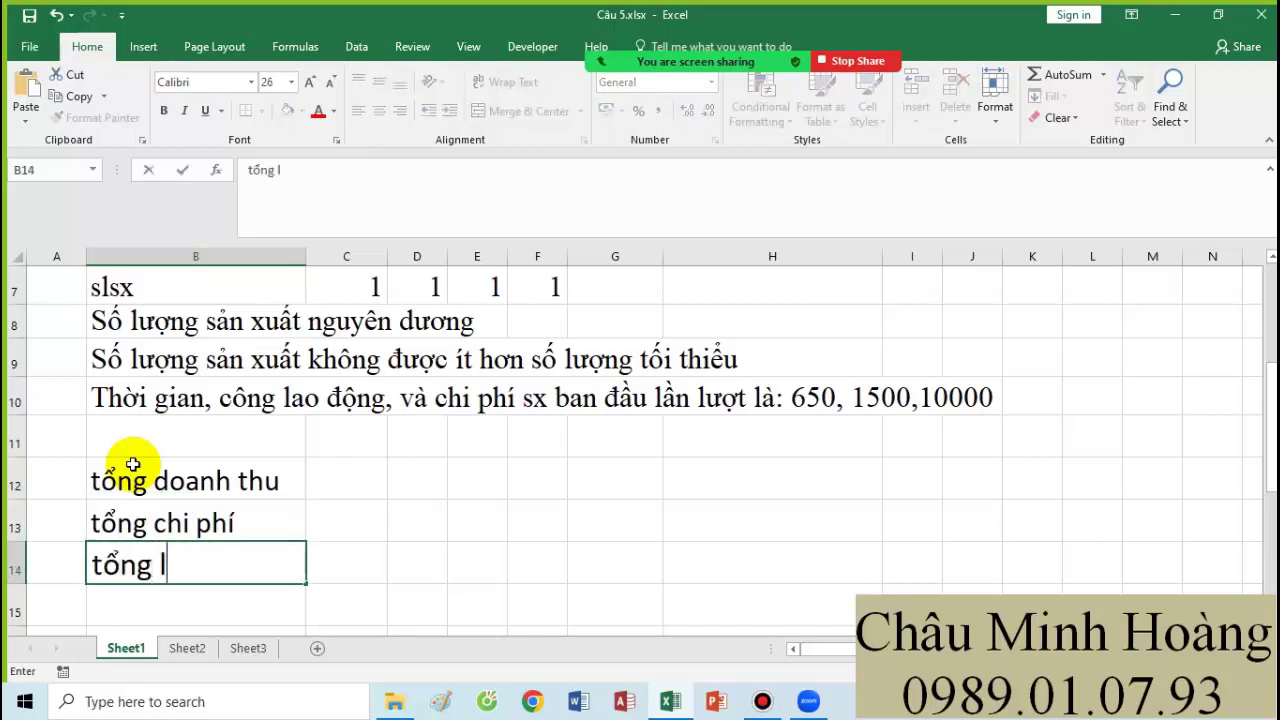
key(Return)
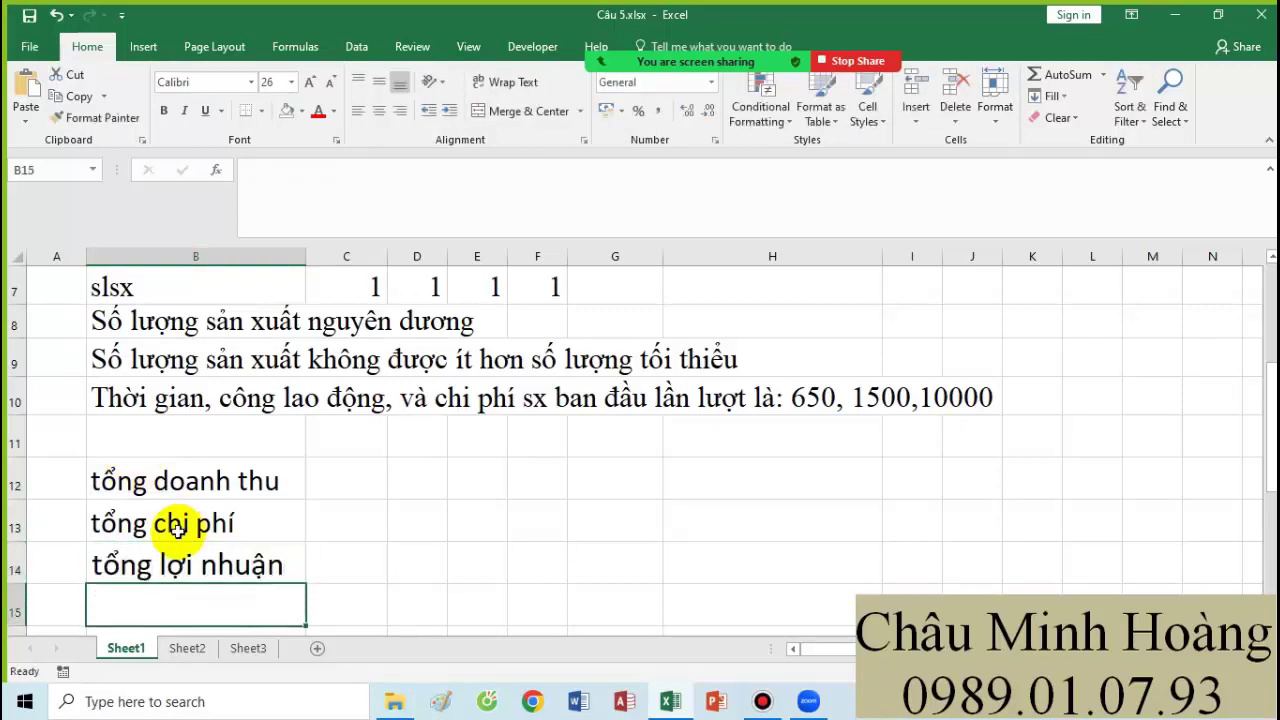
Begin the total revenue formula in C12 with SUM over the production quantities as the absolute range $C$7:$F$7.
click(362, 482)
text(=suim)
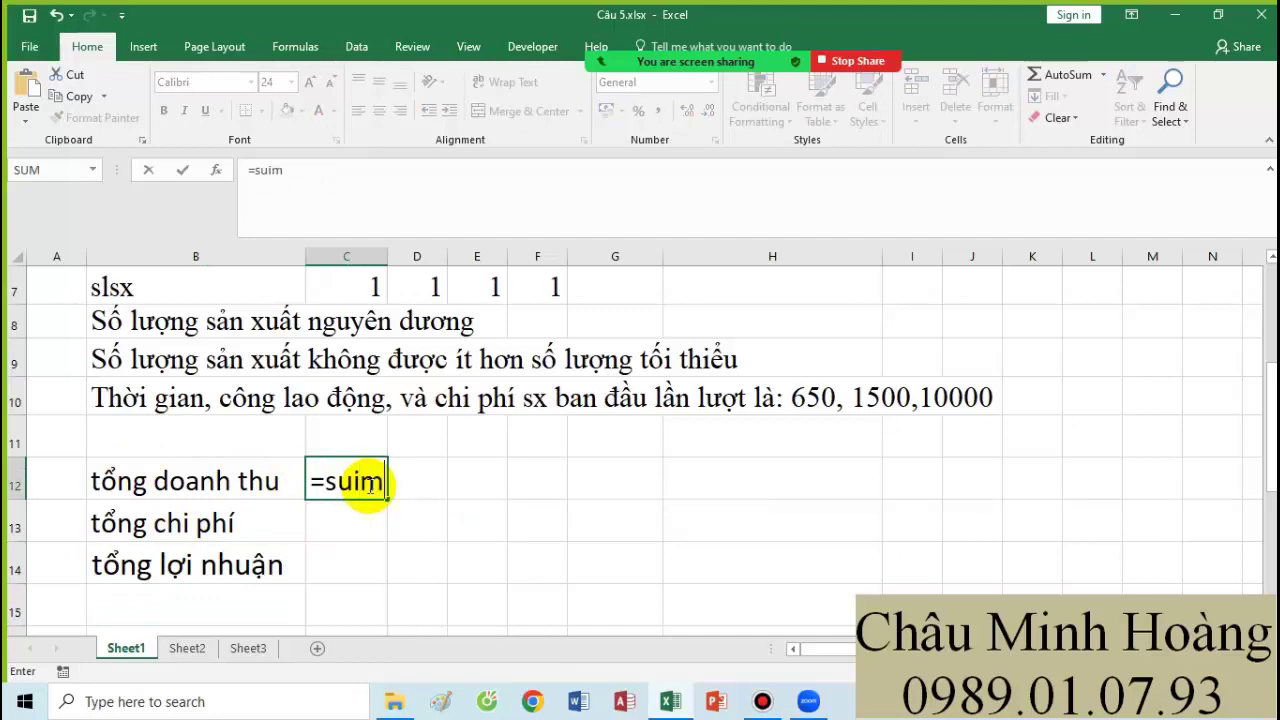
key(BackSpace)
key(BackSpace)
text(m()
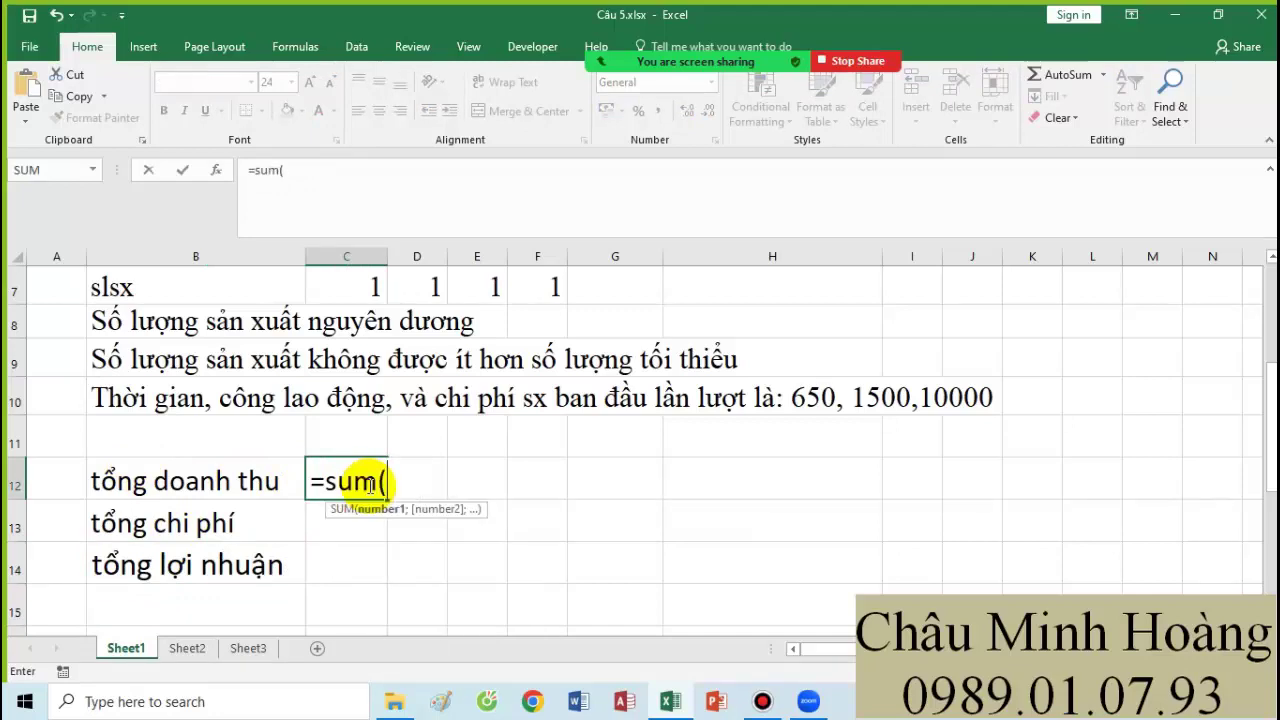
scroll(373, 484, up, 2)
drag(355, 482, 514, 487)
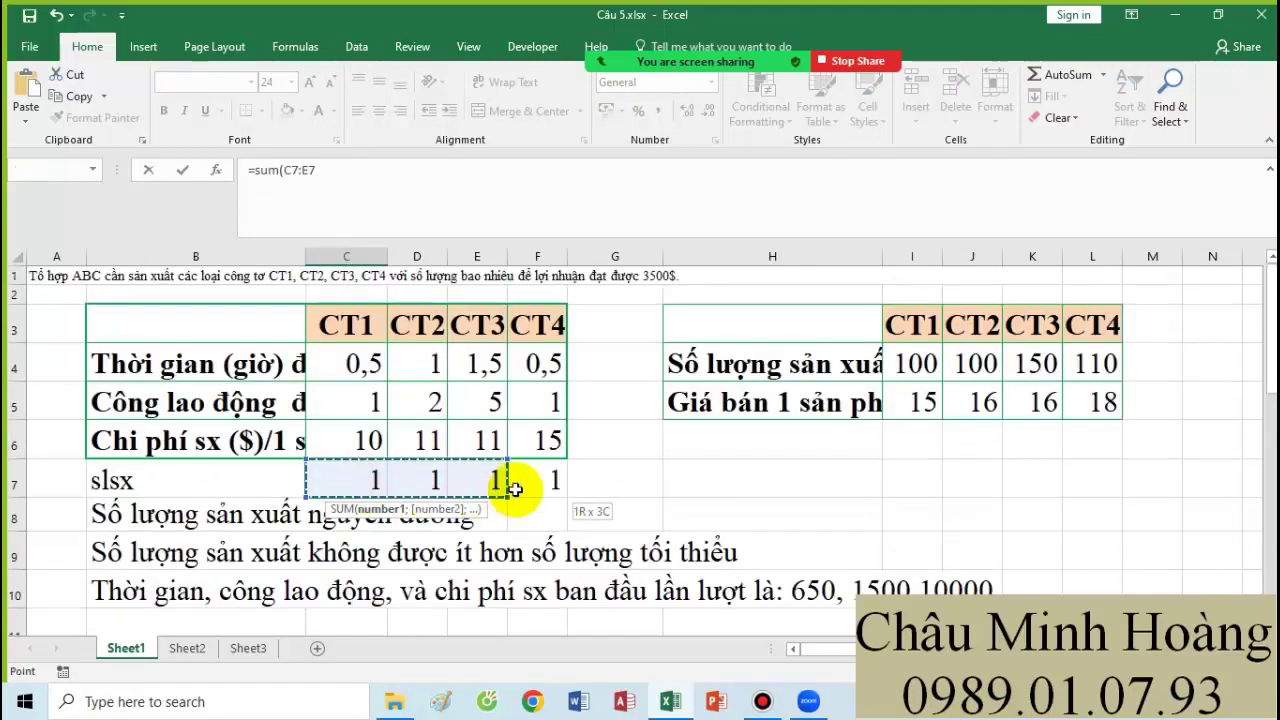
scroll(518, 487, down, 2)
key(F4)
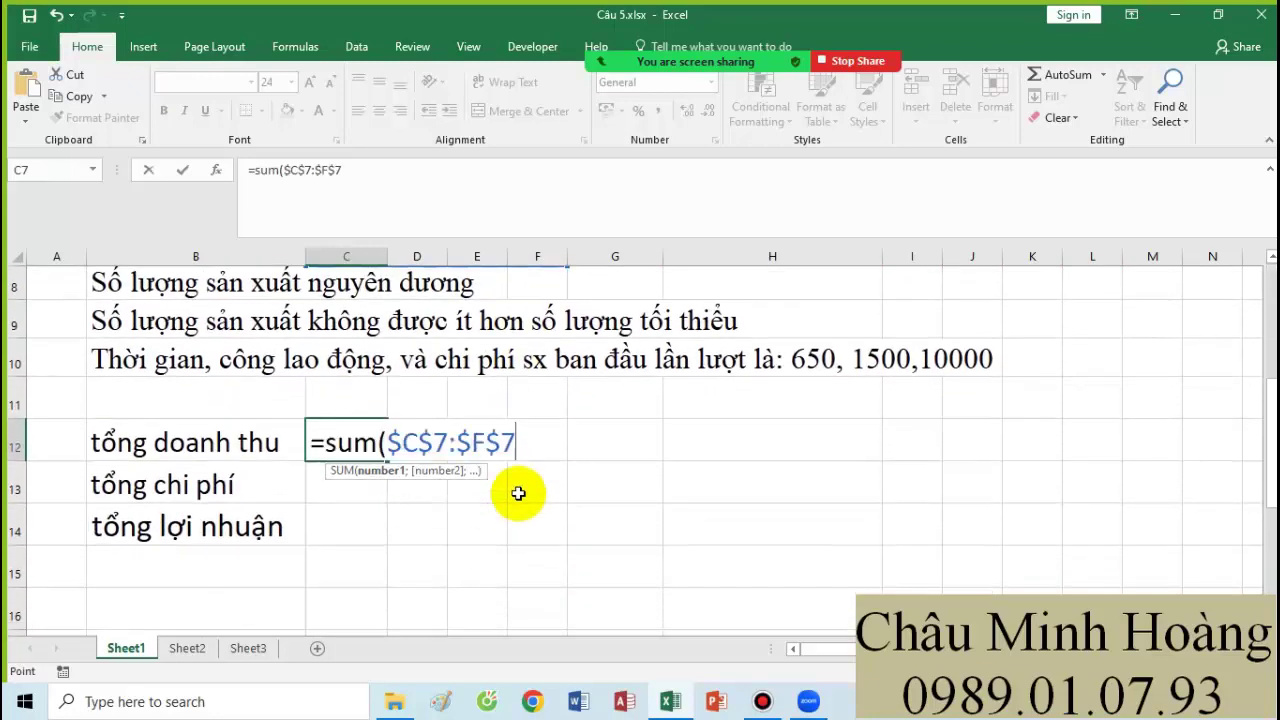
Multiply the quantities in the C12 formula by the selling prices $I$5:$L$5 and enter it as an array formula.
scroll(518, 495, up, 2)
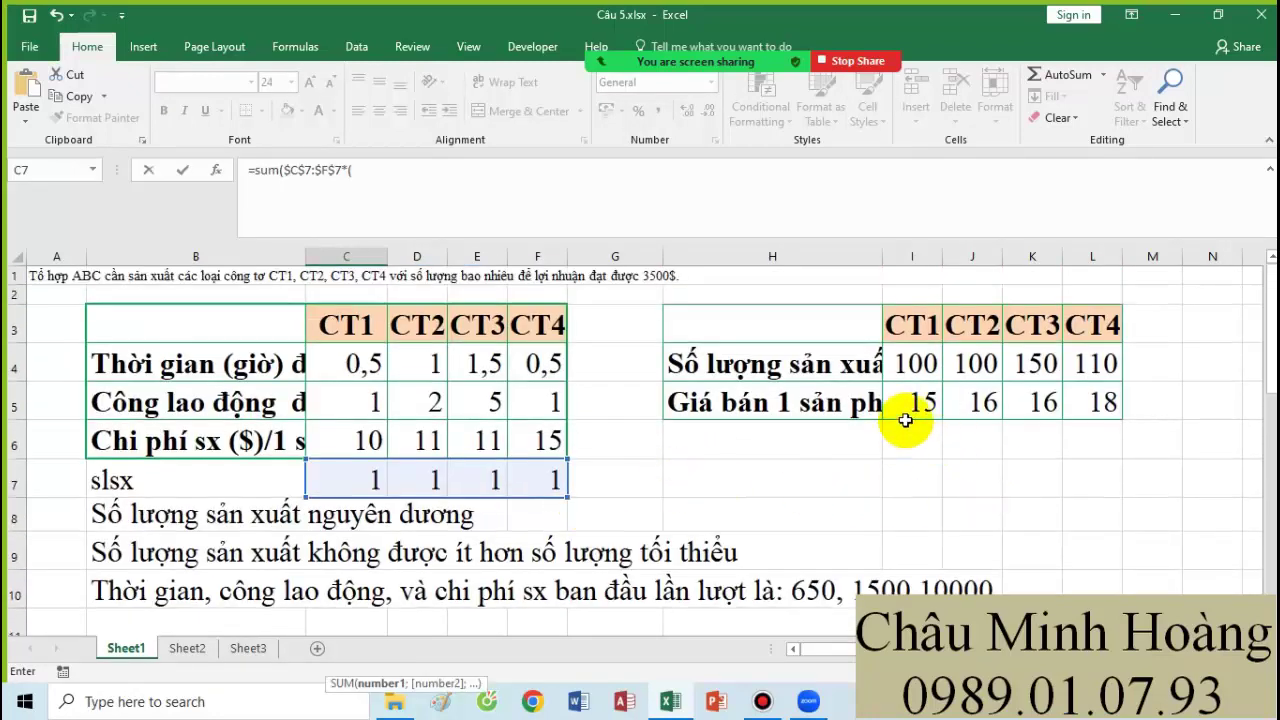
drag(907, 407, 1090, 404)
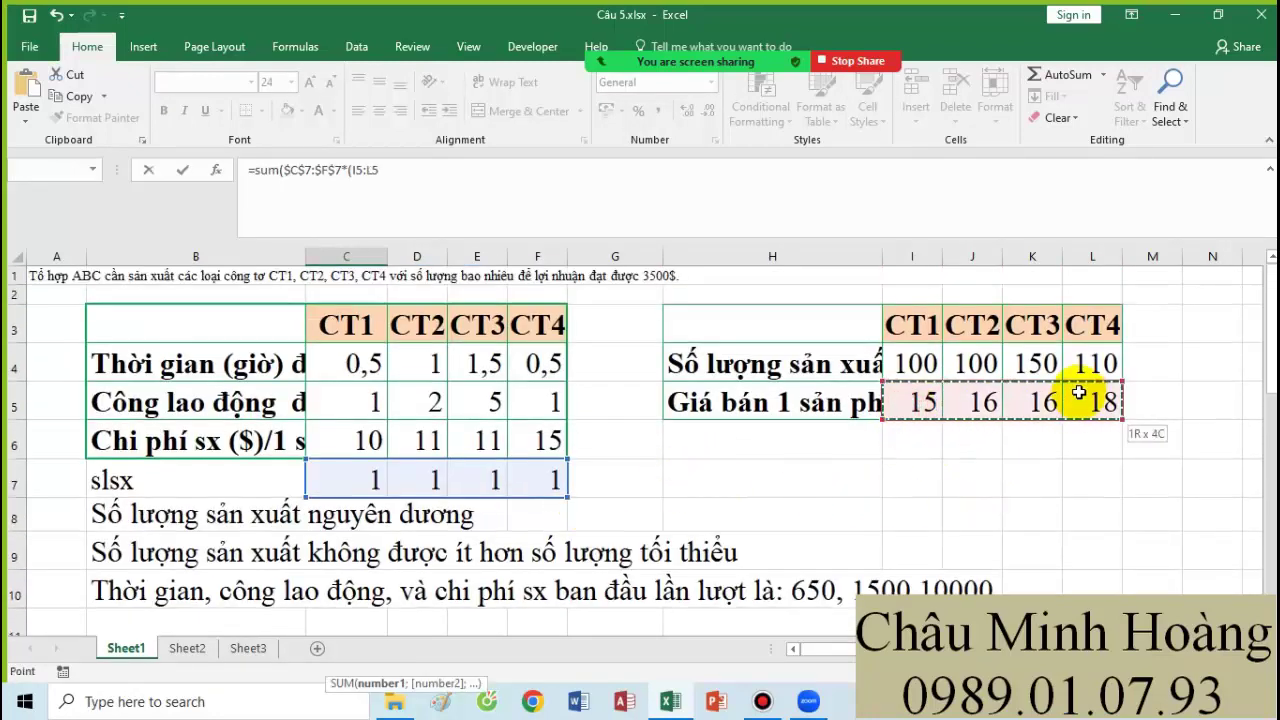
scroll(997, 406, down, 3)
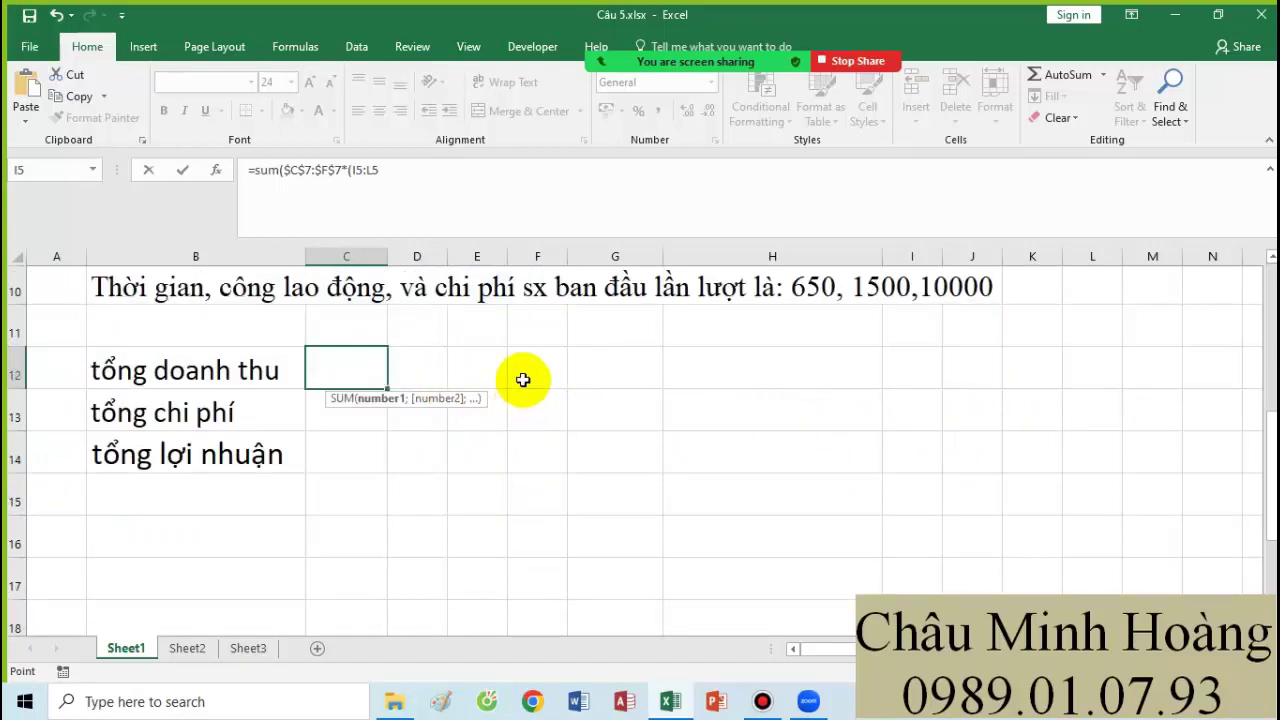
scroll(528, 380, up, 3)
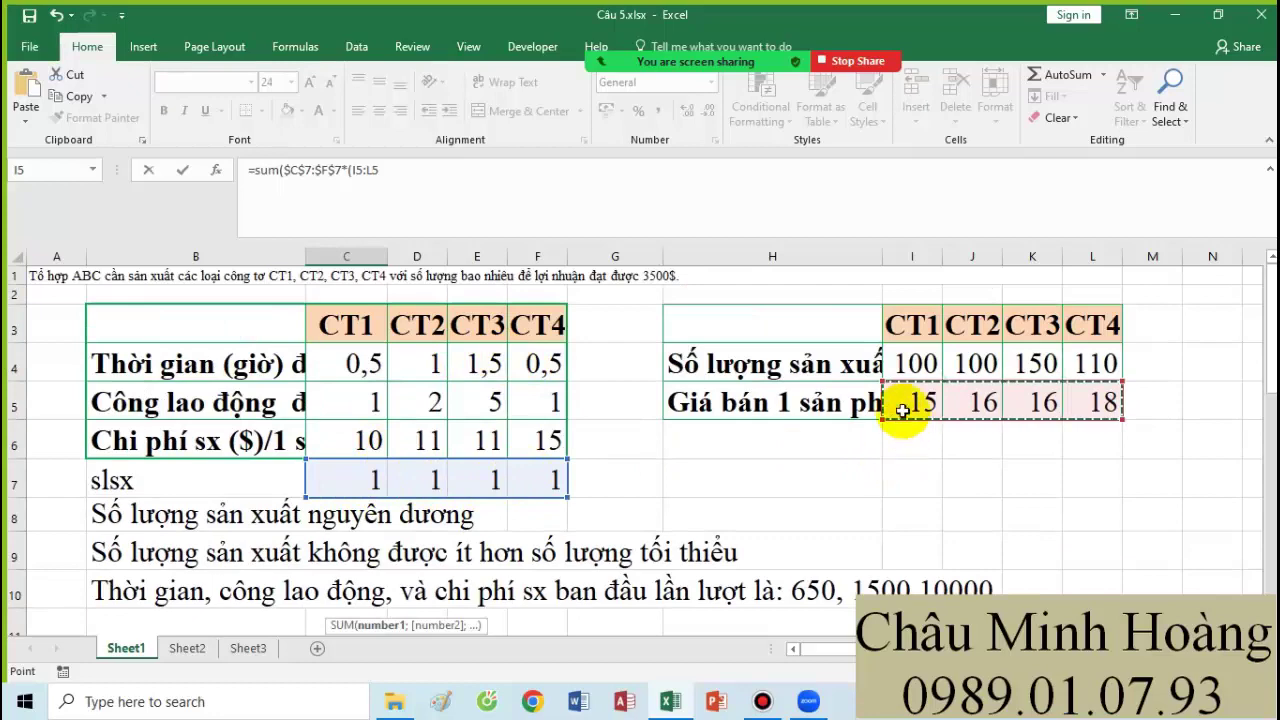
scroll(903, 414, down, 1)
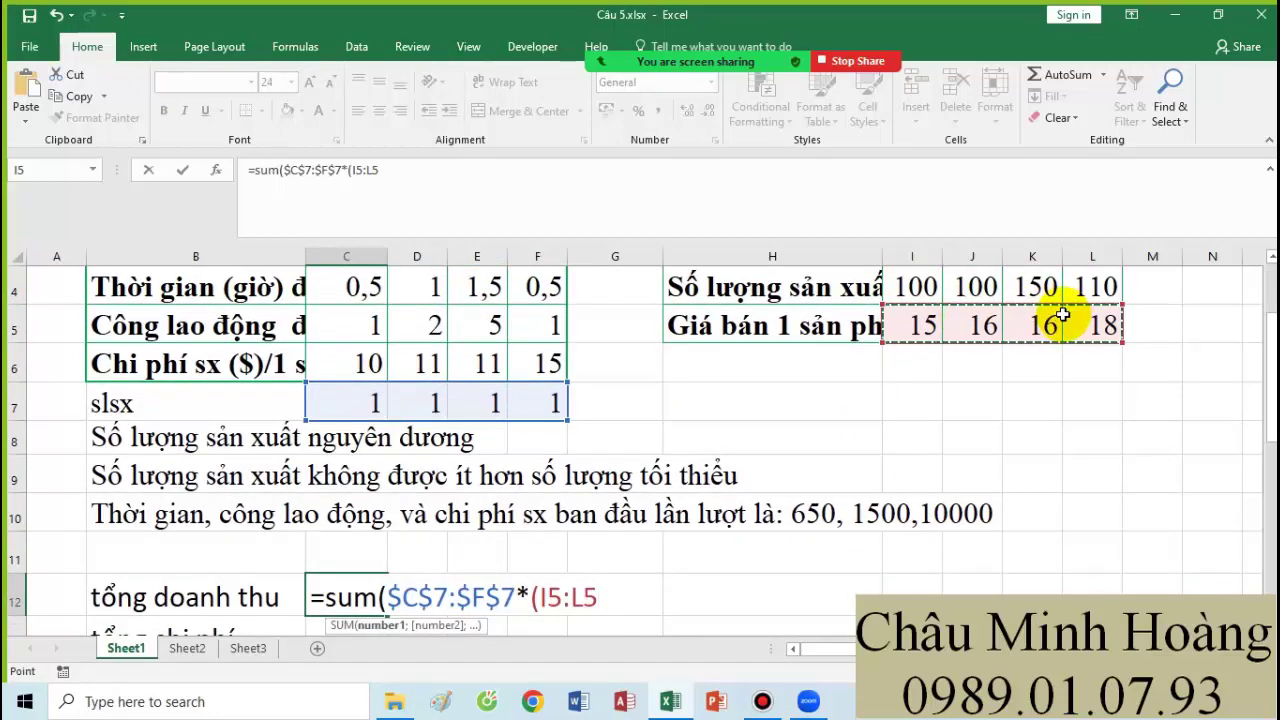
key(F4)
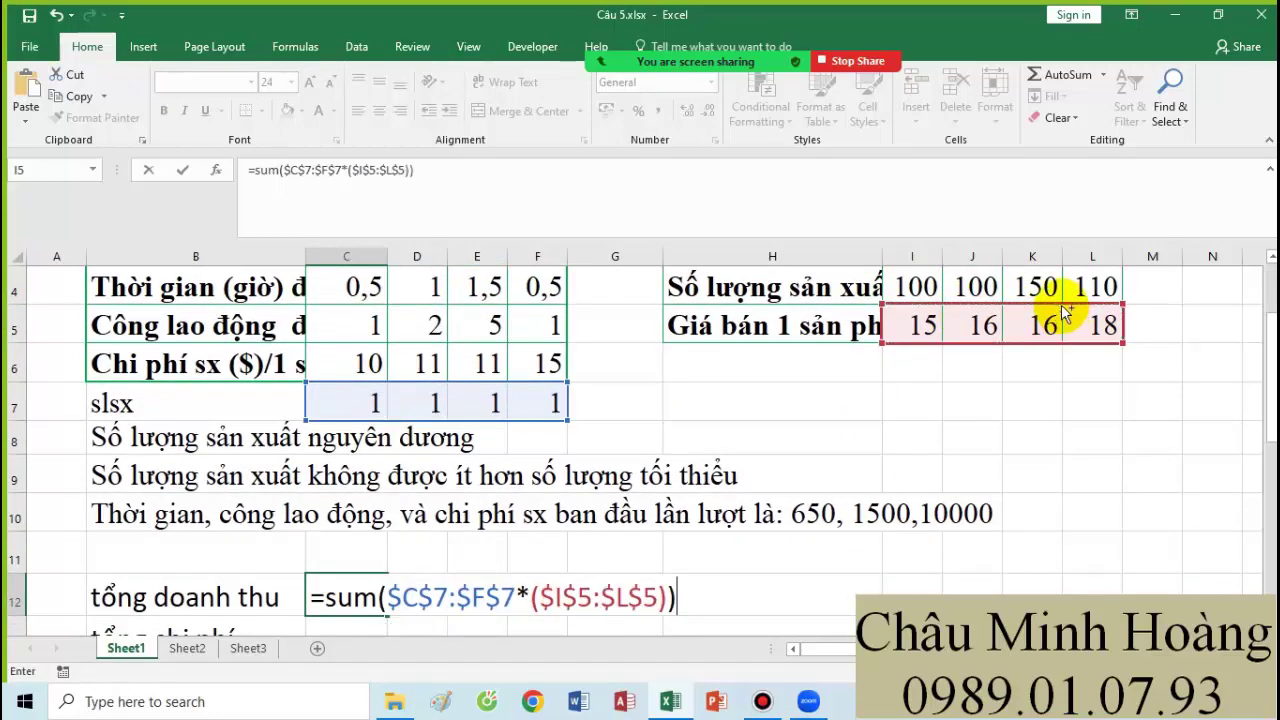
key(ctrl+shift+Return)
Calculate the total cost in C13 with the array formula =SUM($C$7:$F$7*($C$6:$F$6)).
scroll(666, 363, down, 1)
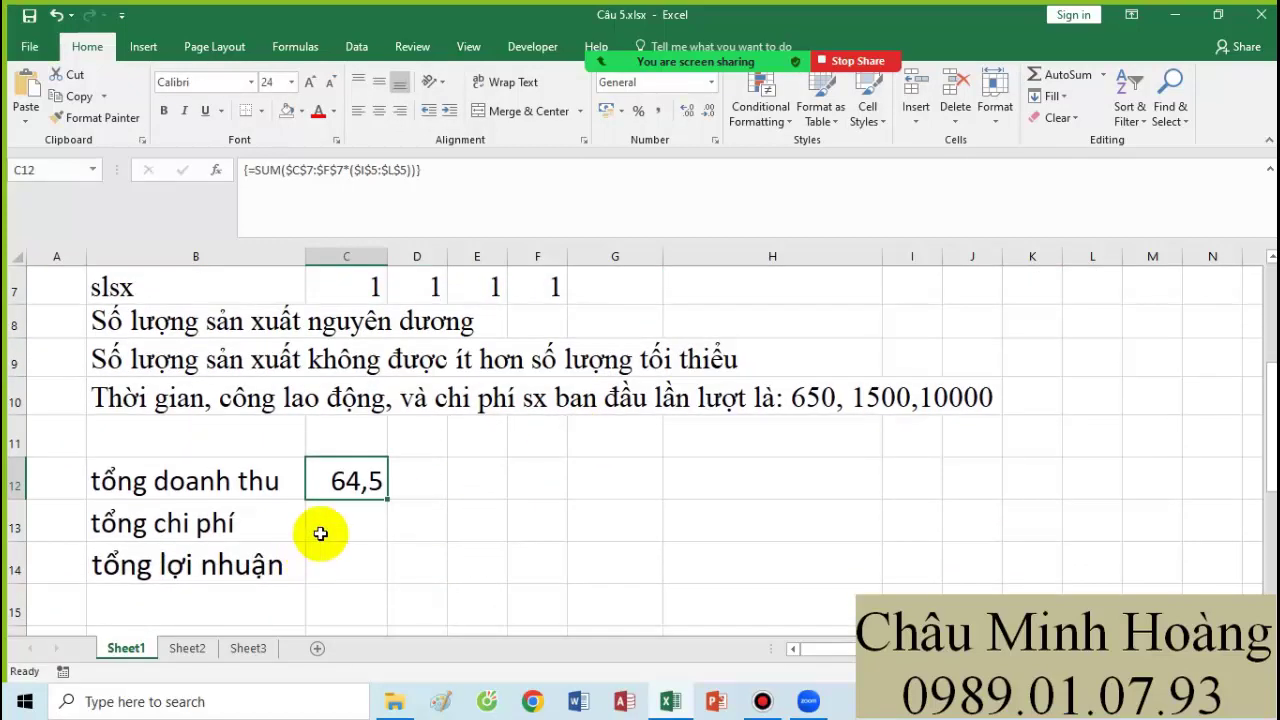
click(322, 530)
text(=sum()
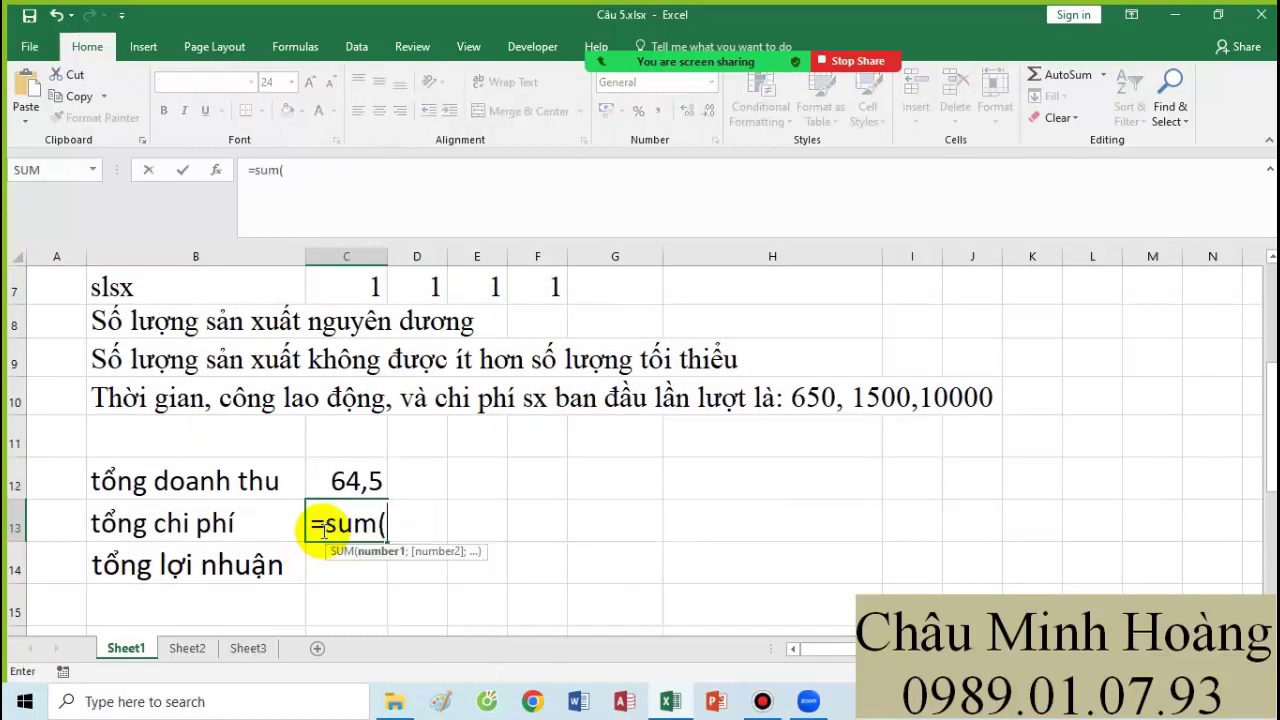
scroll(400, 519, up, 1)
scroll(400, 519, up, 2)
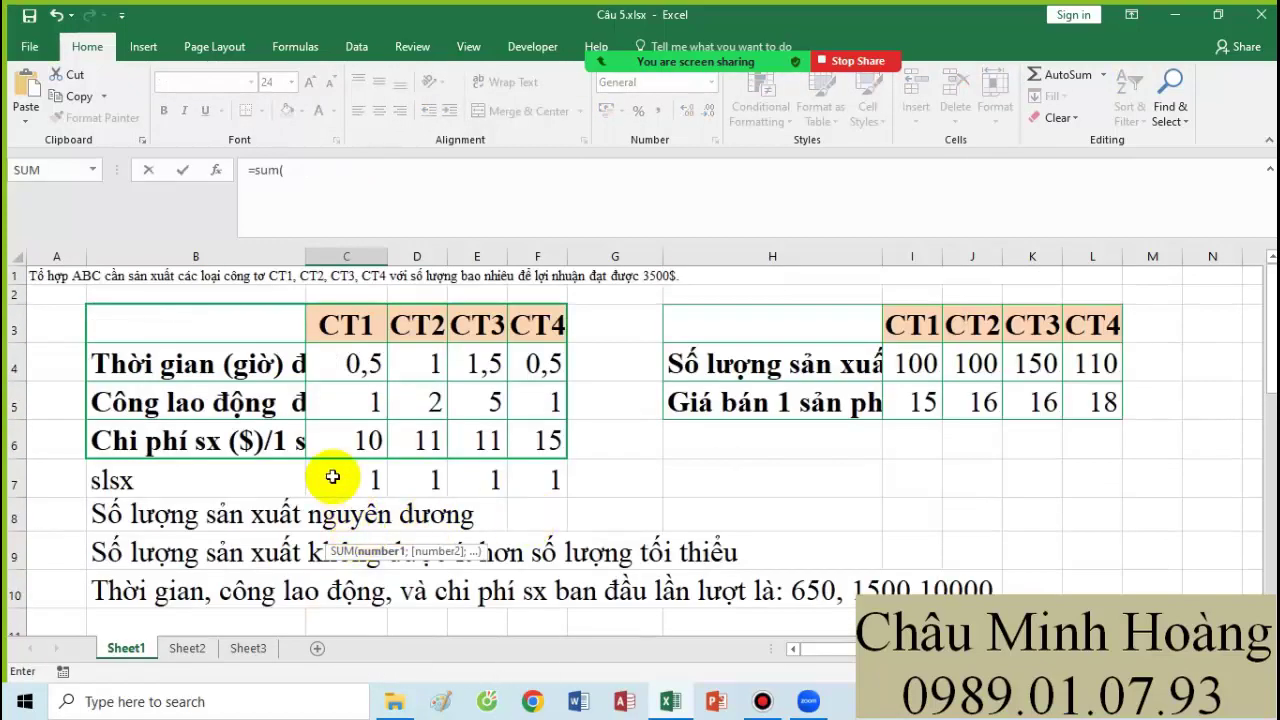
drag(337, 480, 528, 476)
key(F4)
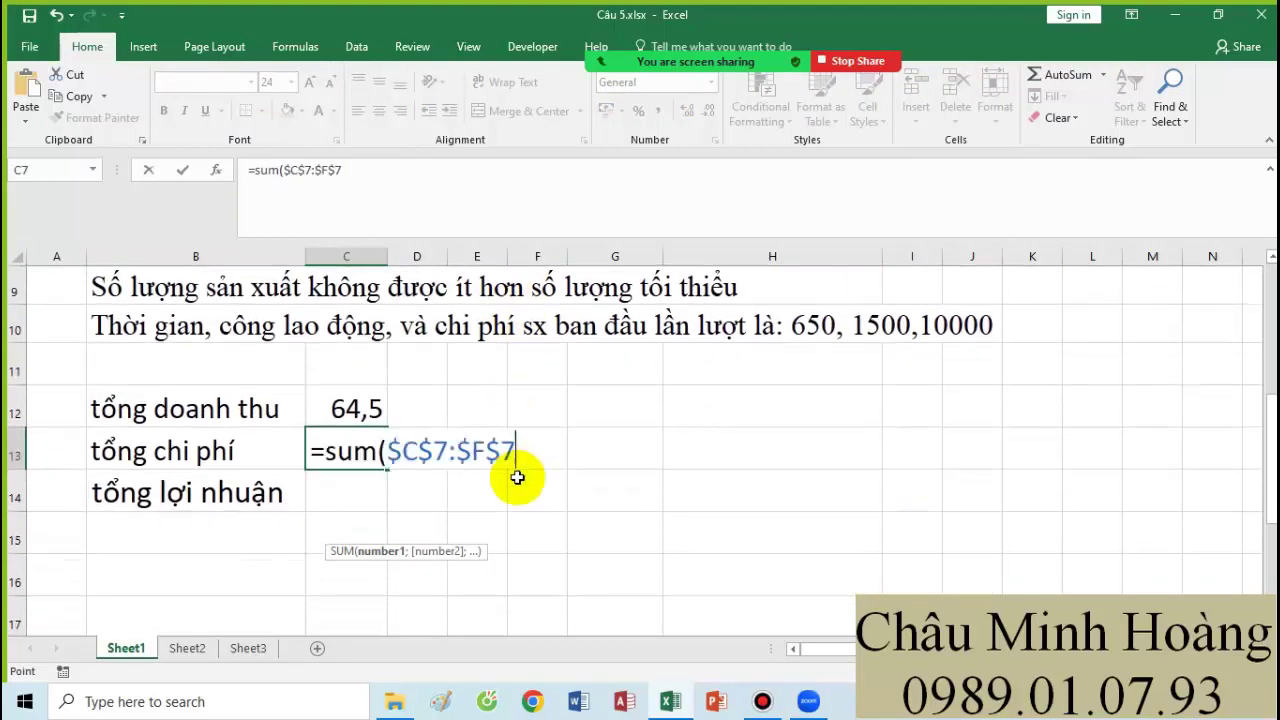
scroll(517, 478, up, 2)
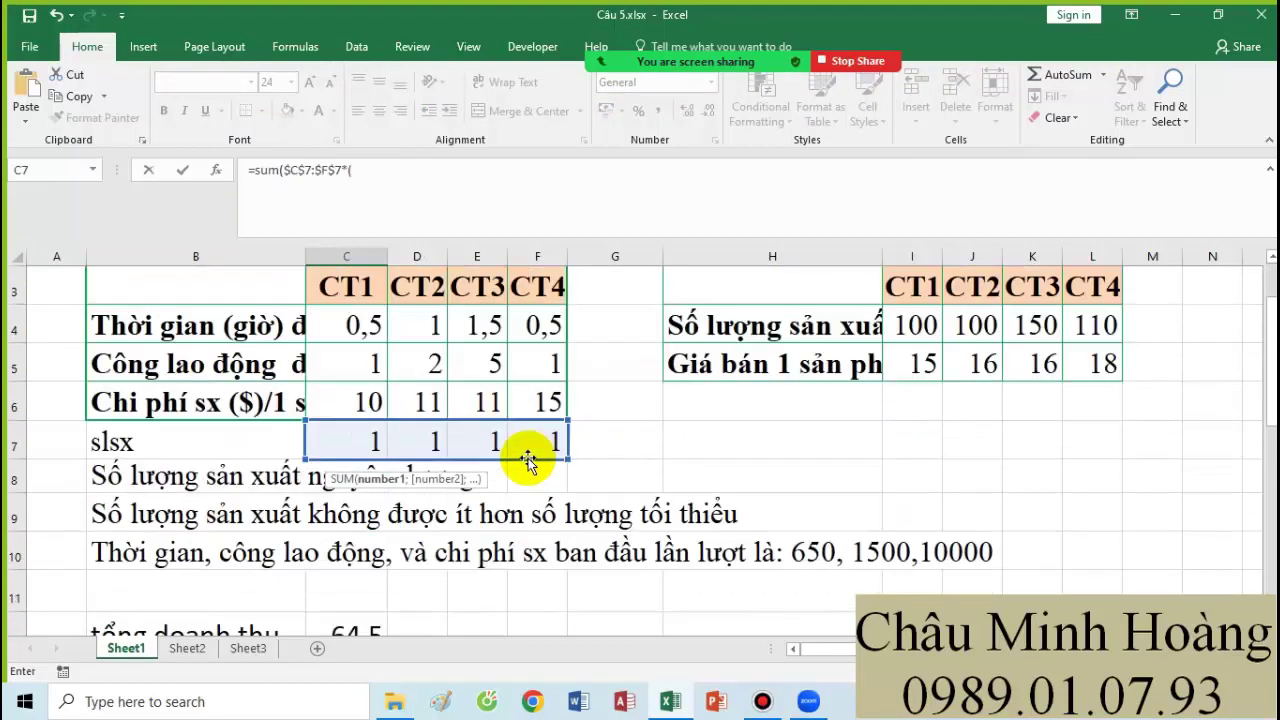
drag(345, 395, 557, 398)
scroll(597, 447, up, 2)
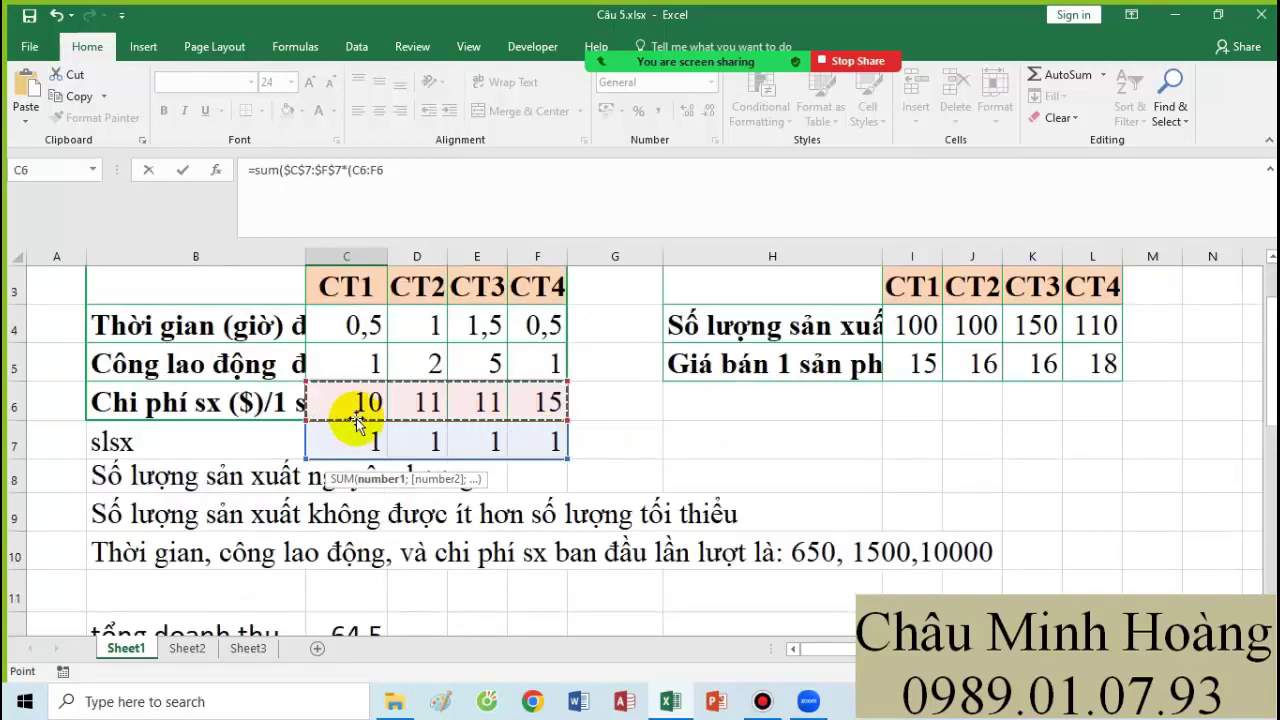
key(F4)
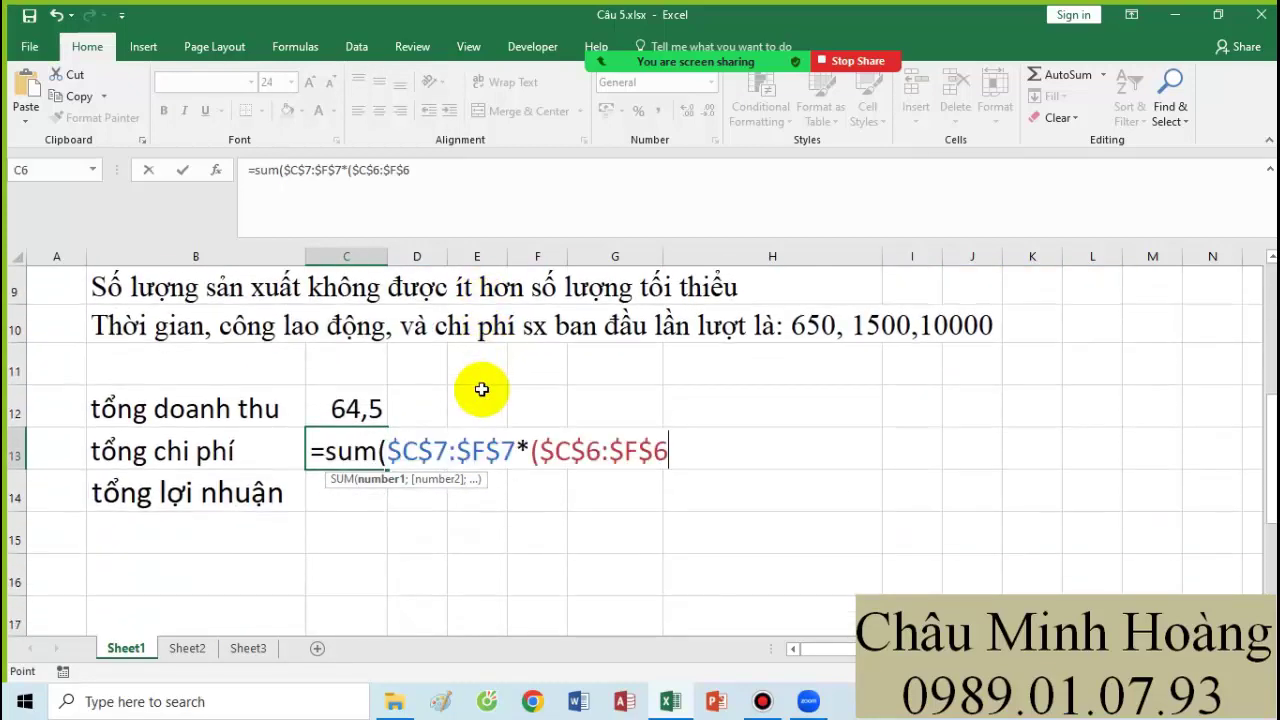
key(ctrl+Return)
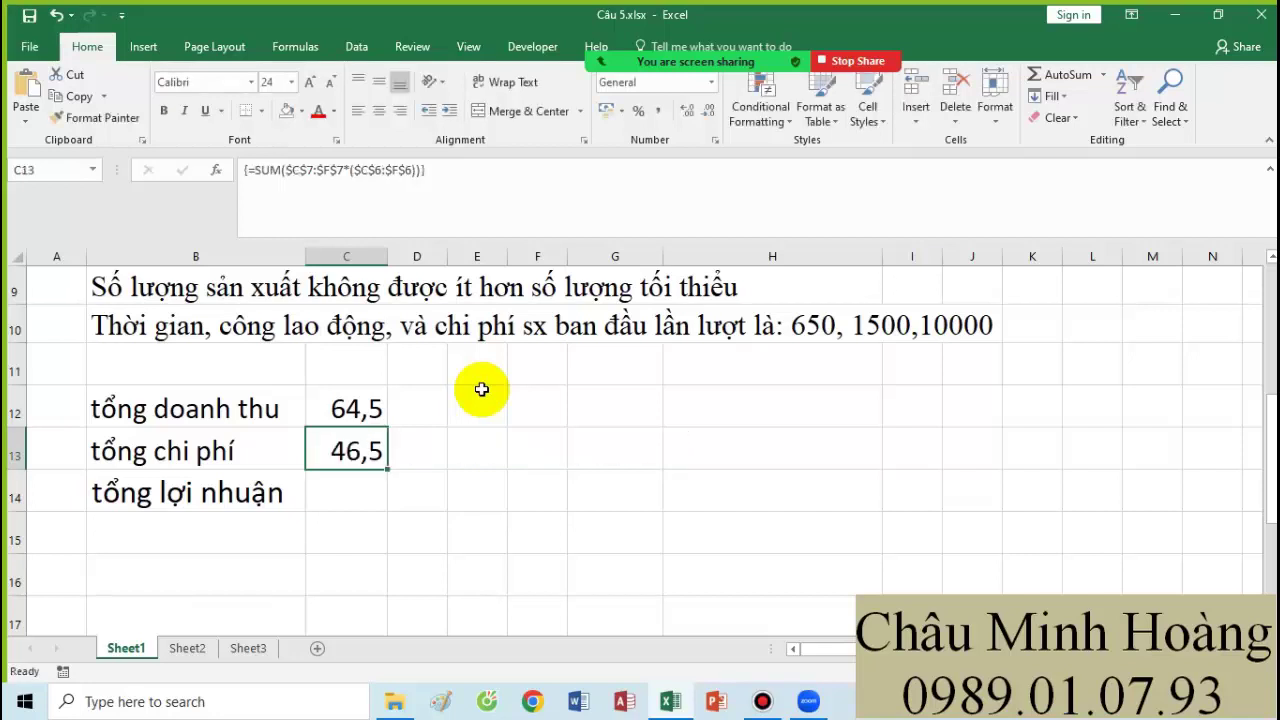
Calculate the total profit in C14 as total revenue minus total cost with =C12-C13.
click(339, 495)
text(=)
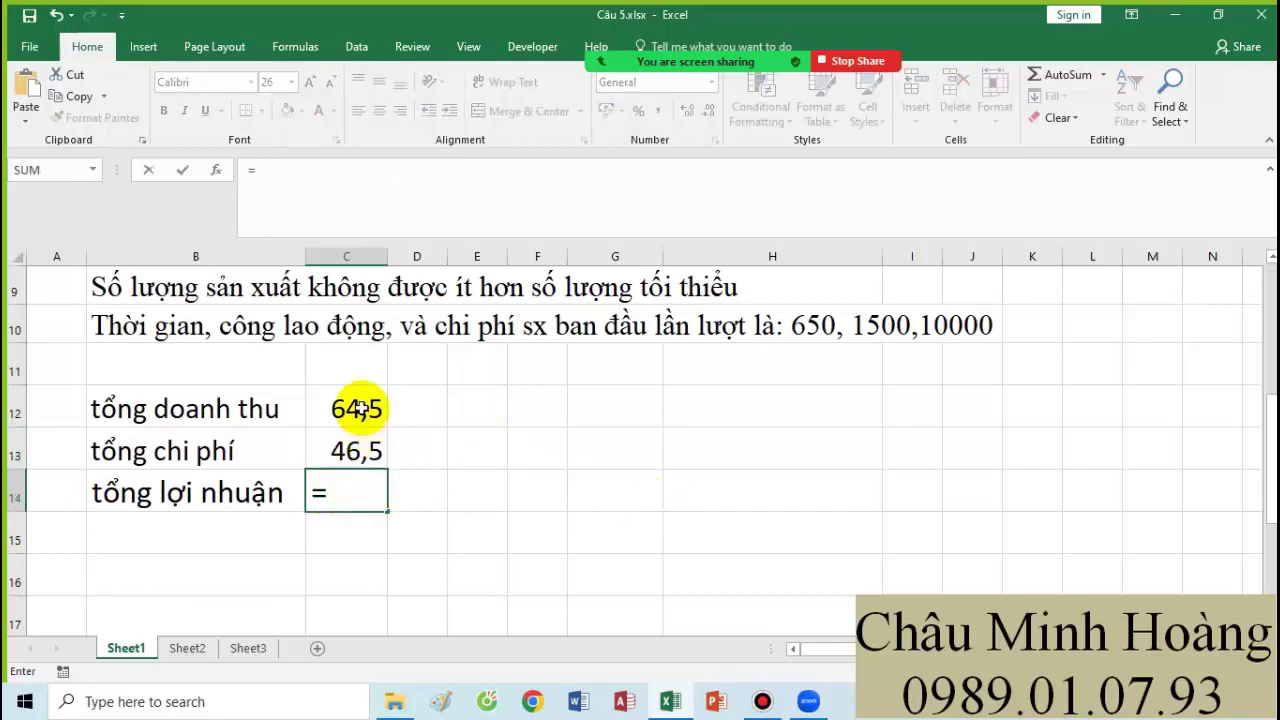
click(357, 408)
text(-)
click(363, 441)
key(Return)
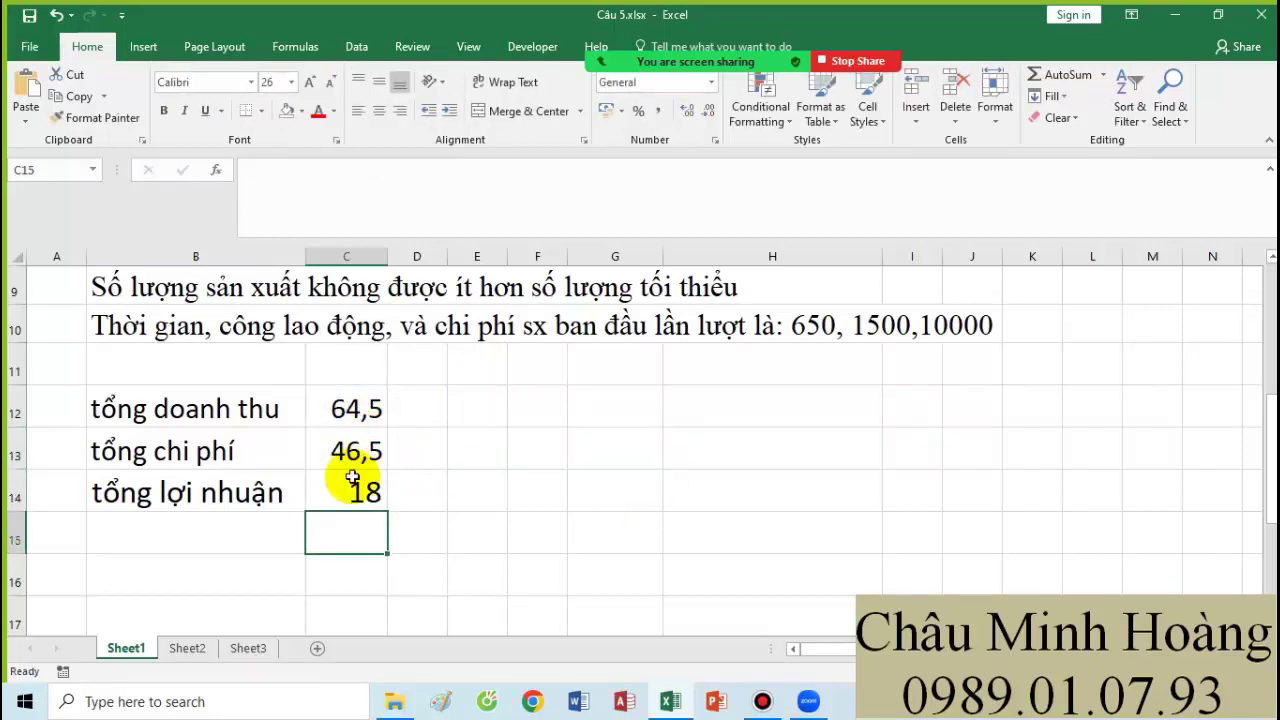
click(346, 490)
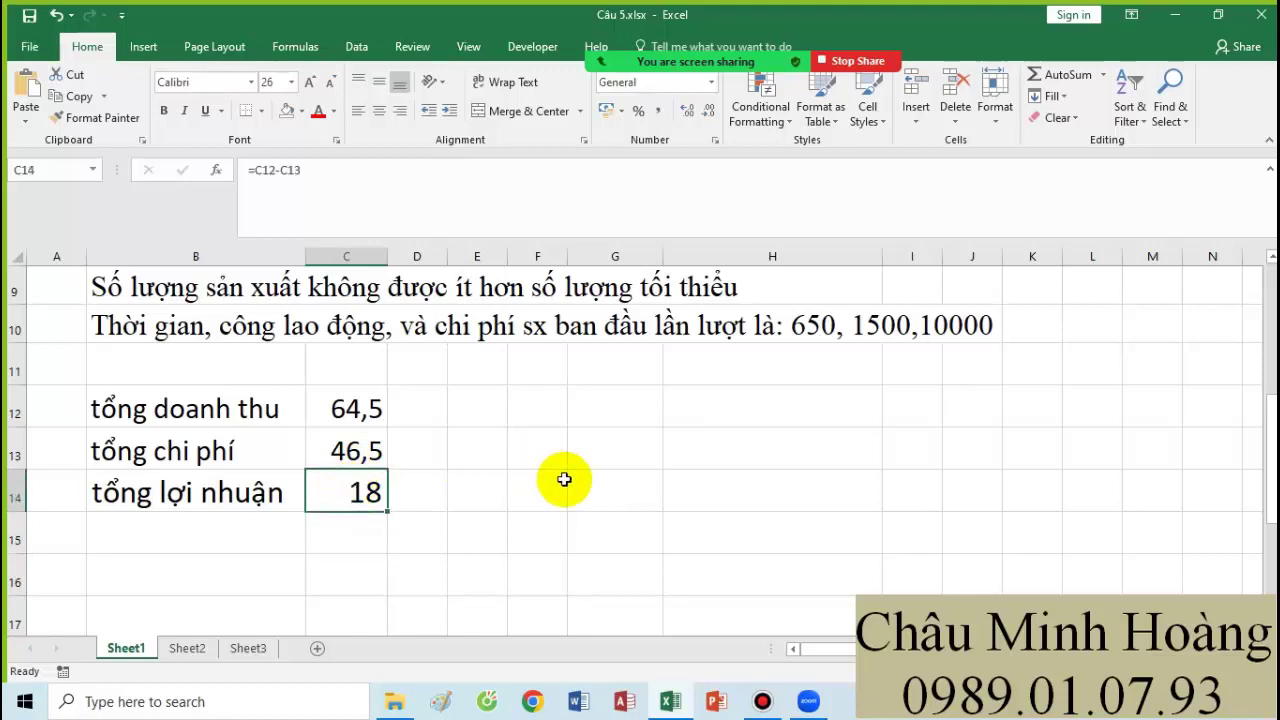
Review the constraints in B8:B10 against the production quantities in C7:F7 and the minimum quantities in I4:L4.
scroll(563, 480, up, 2)
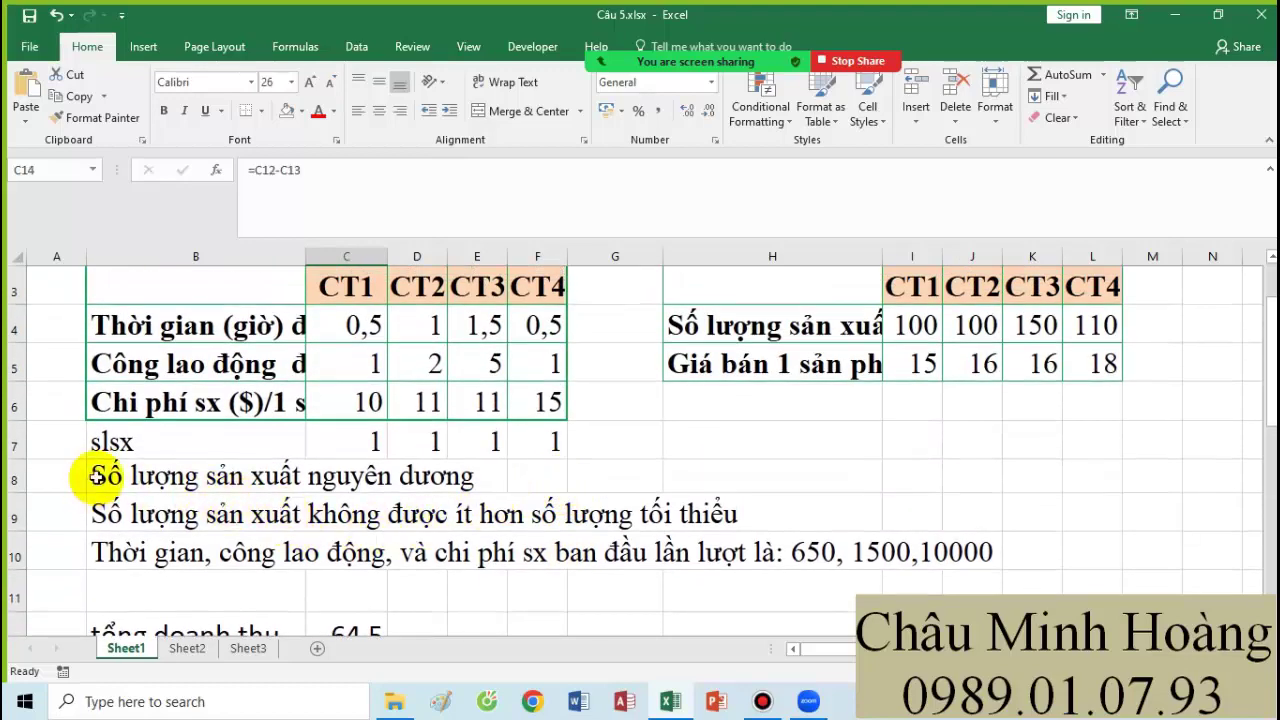
drag(90, 478, 975, 556)
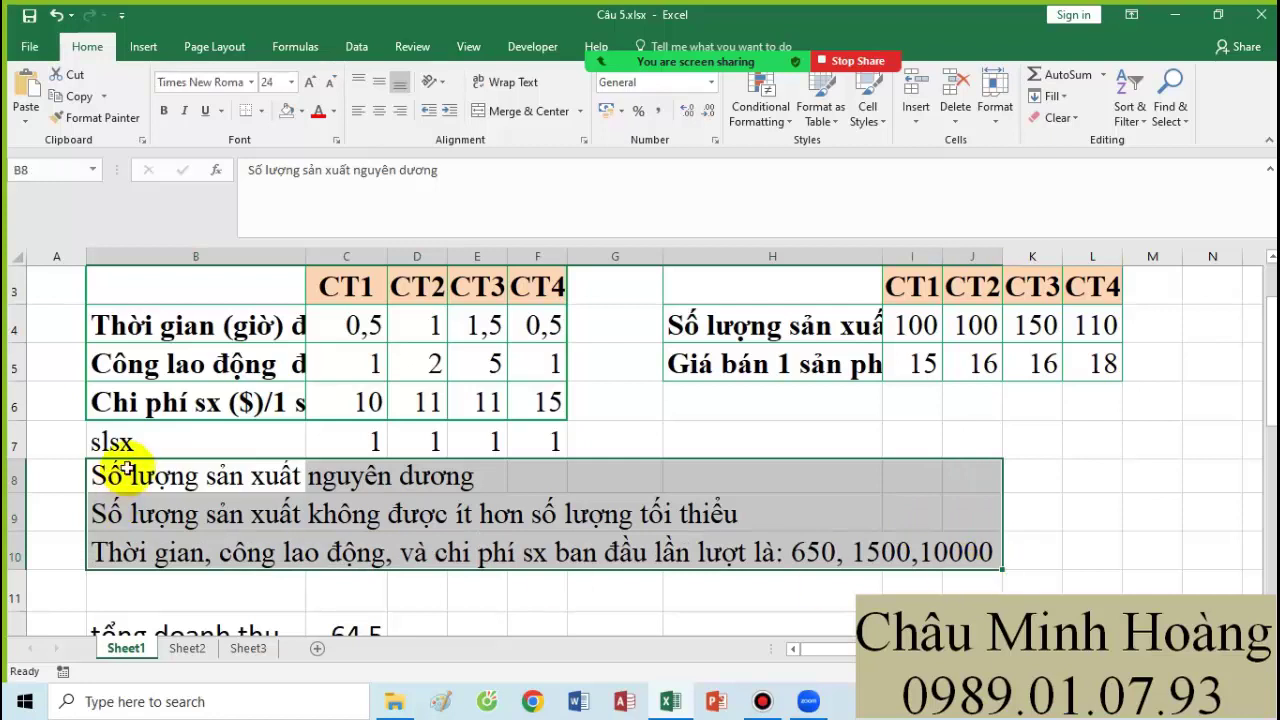
drag(171, 478, 522, 425)
drag(166, 510, 760, 525)
drag(349, 443, 535, 444)
drag(889, 325, 1120, 330)
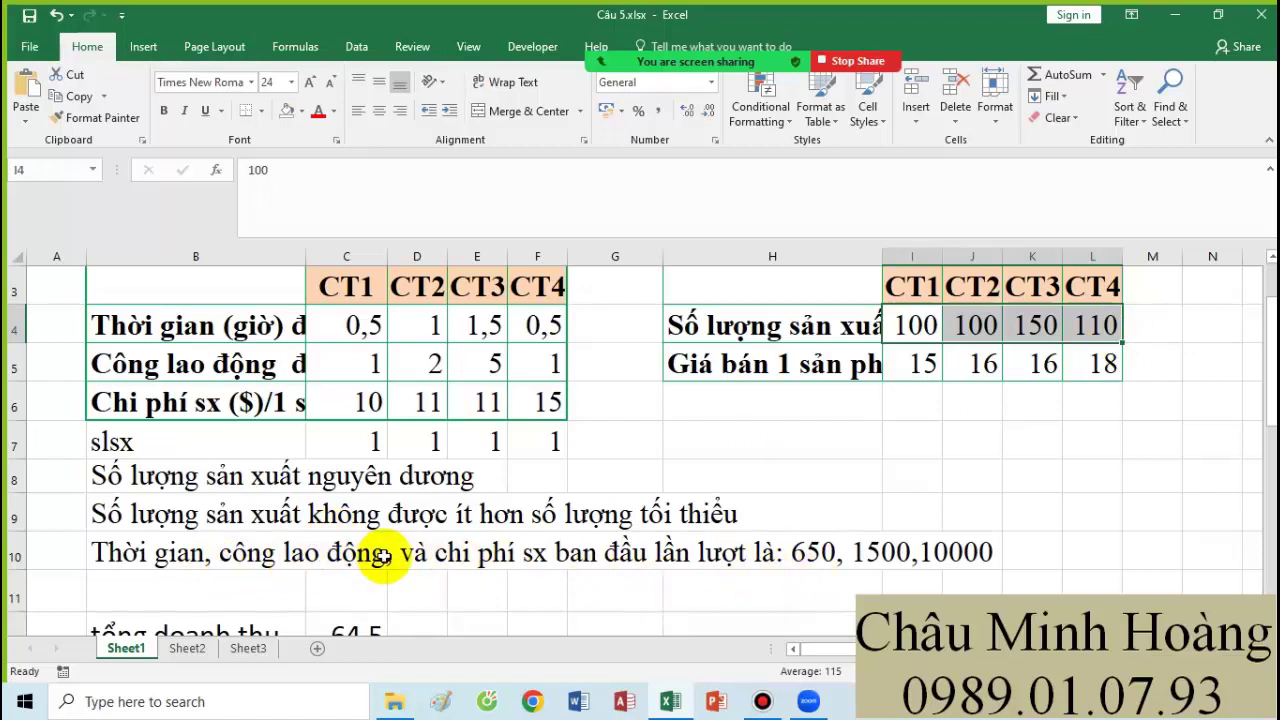
Enter the labels tổng thời gian sd in B15 and tổng công lao động sd in B16, and widen column B to fit them.
scroll(800, 525, down, 2)
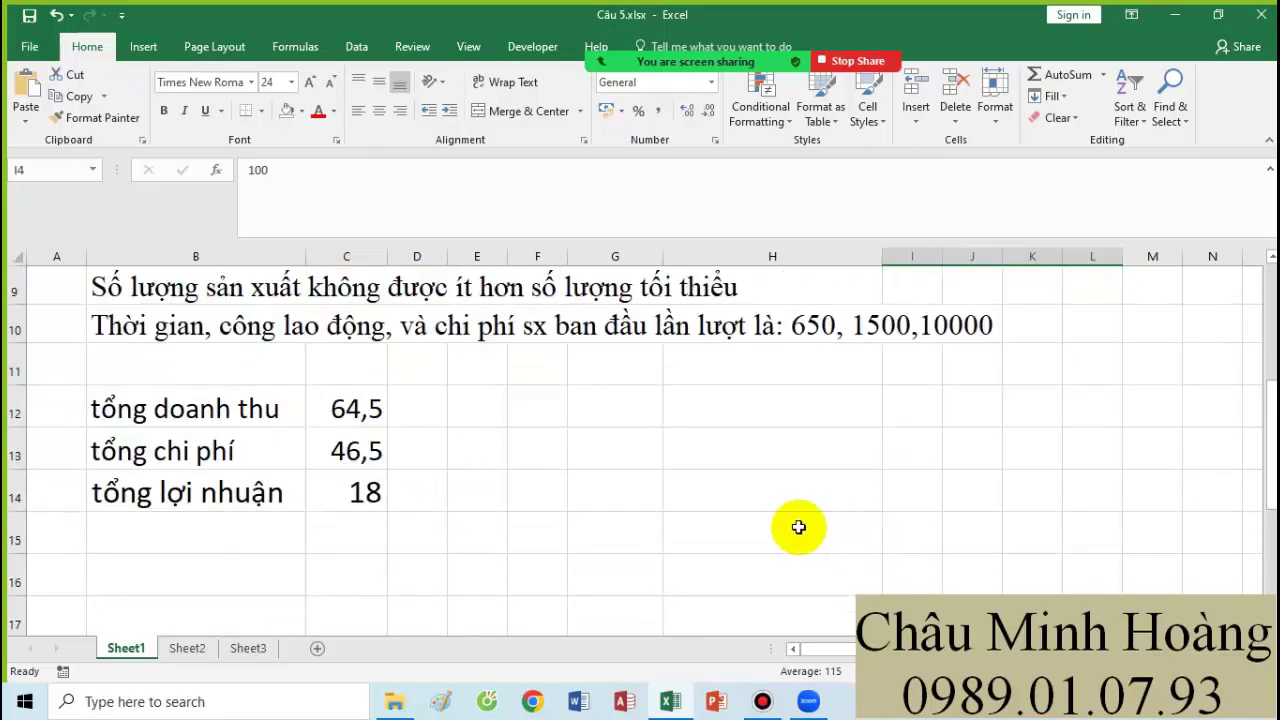
click(183, 516)
text(to)
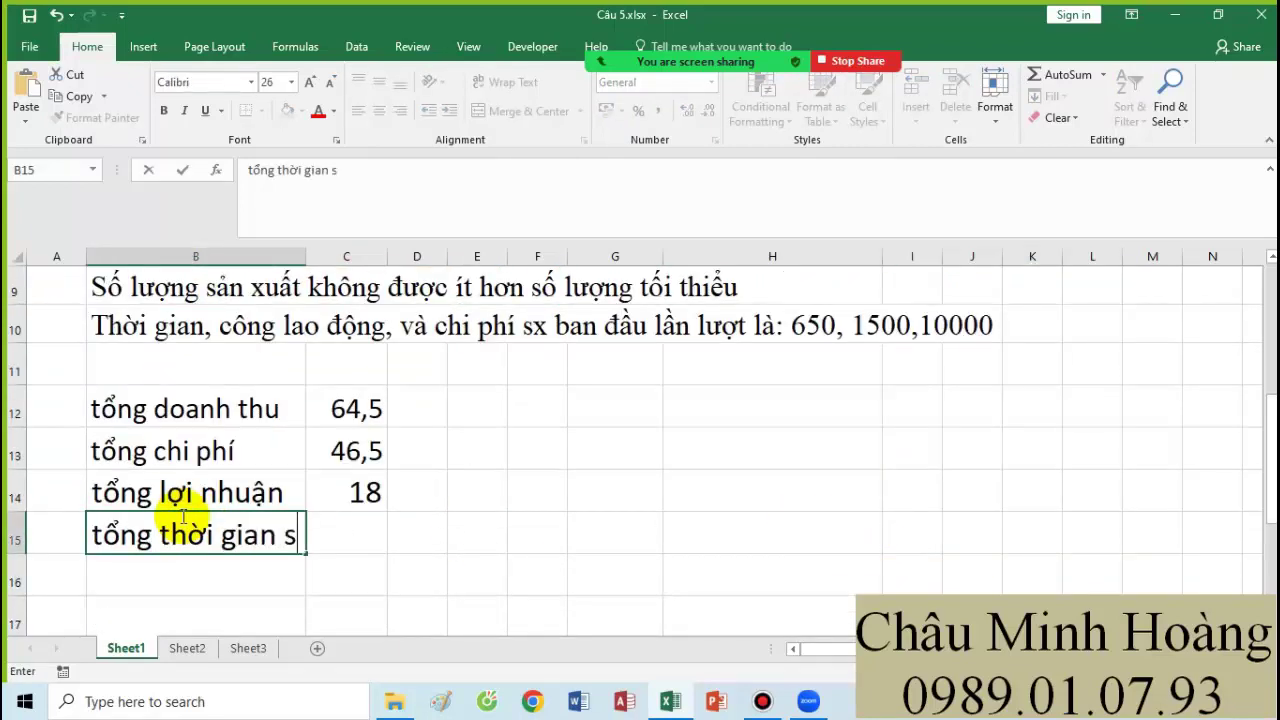
key(Return)
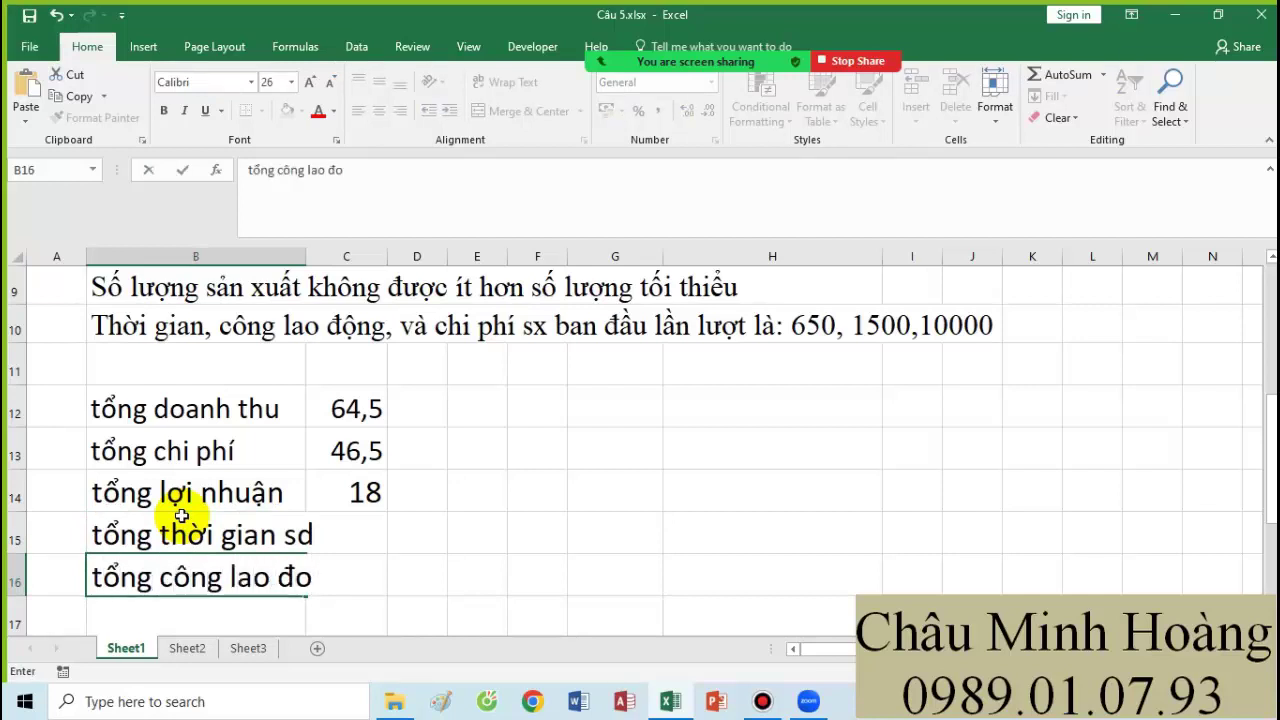
key(Return)
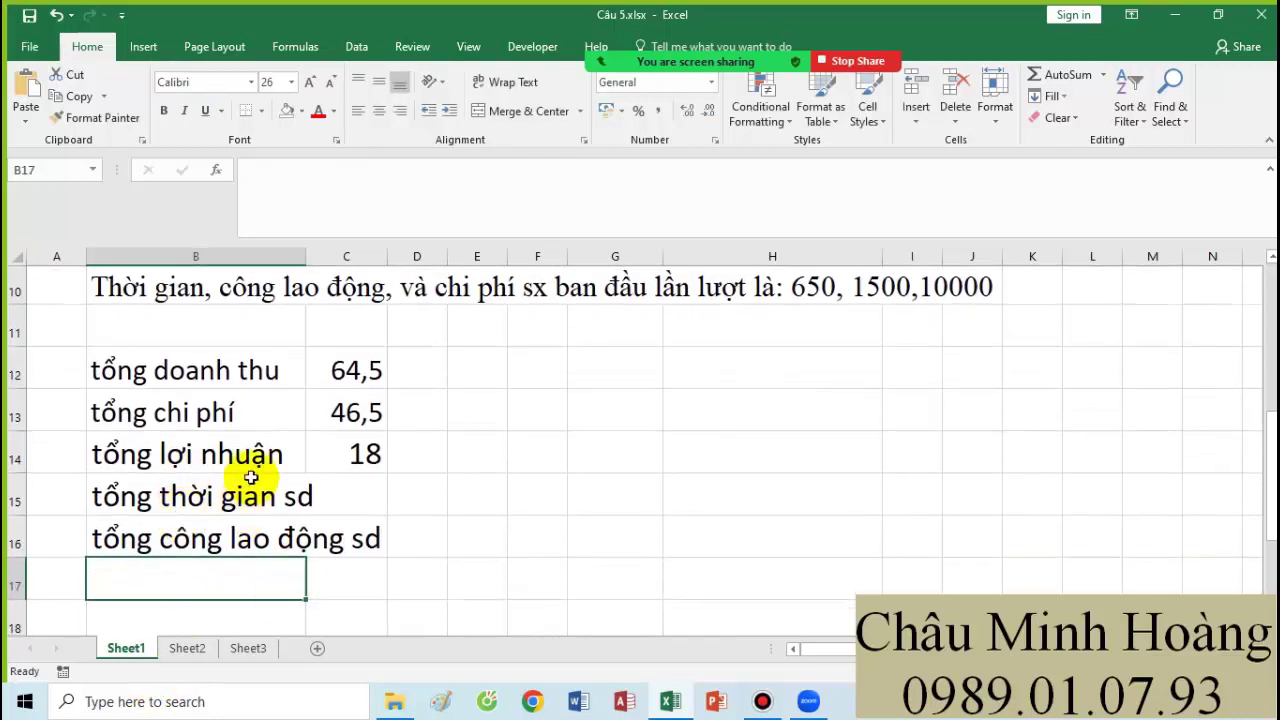
drag(309, 258, 424, 262)
Calculate the total time used in C15 with the array formula =SUM($C$7:$F$7*($C$4:$F$4)).
click(461, 488)
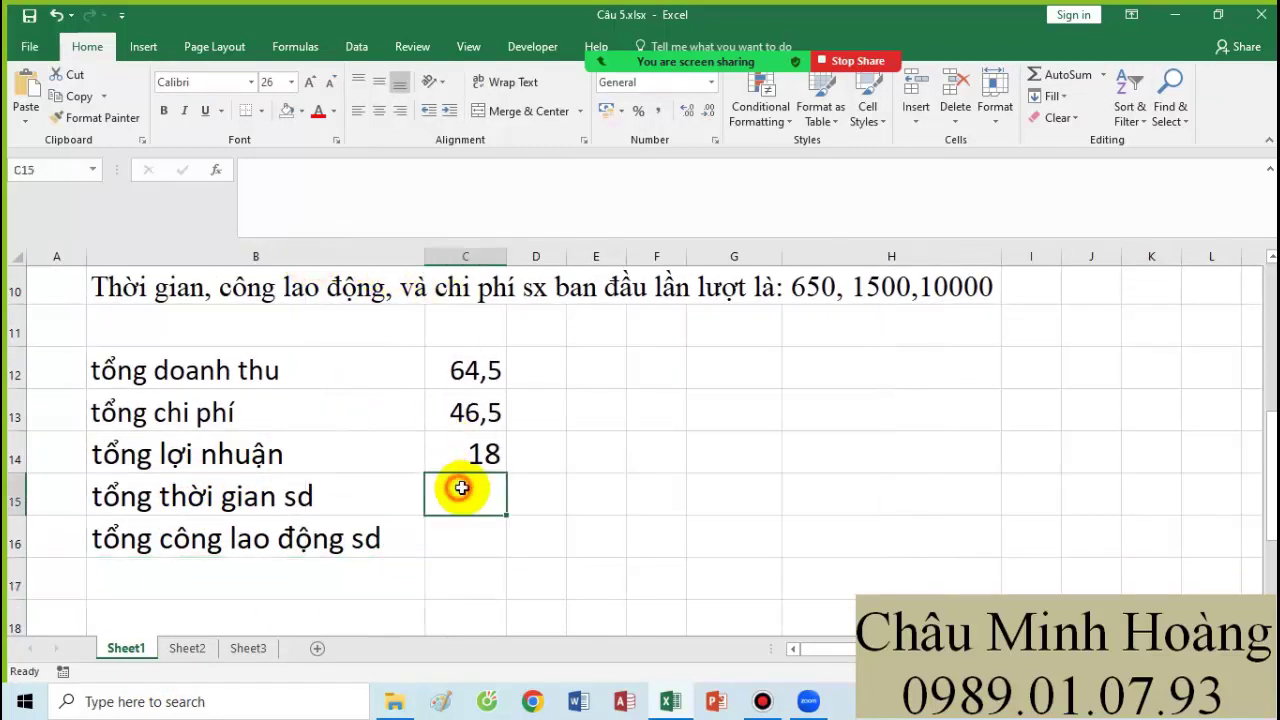
text(=sum()
scroll(470, 460, up, 2)
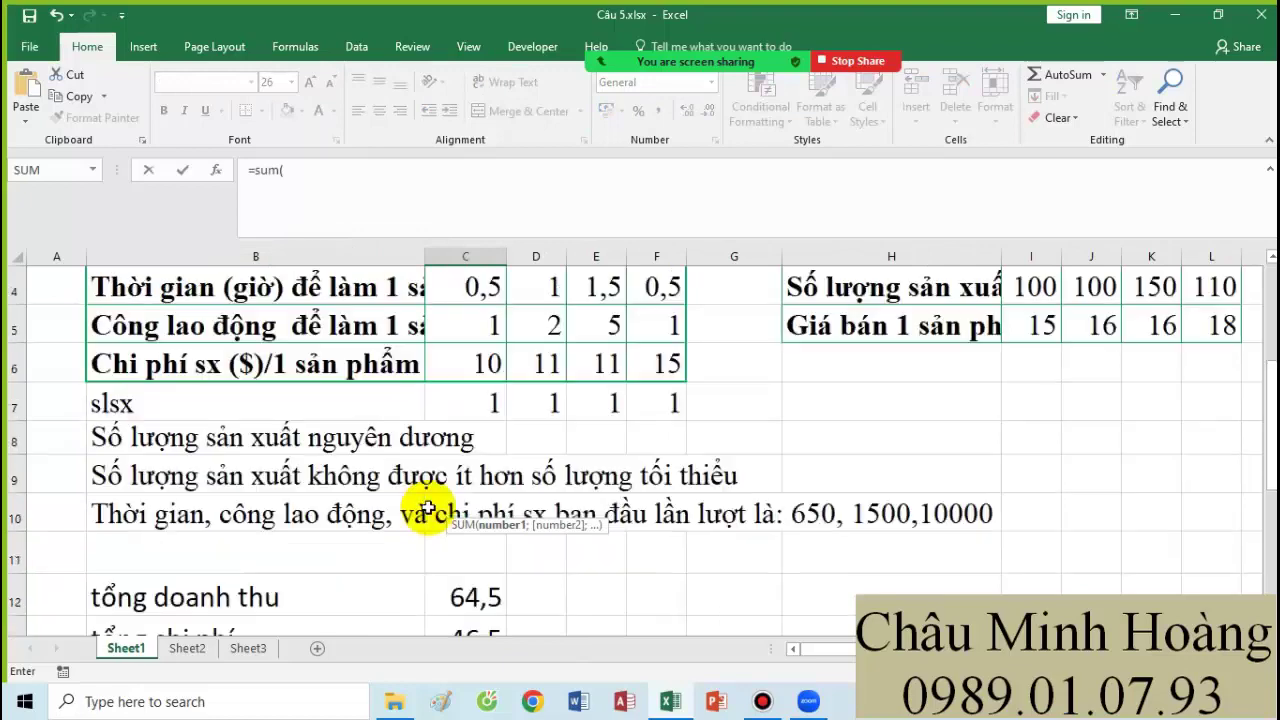
drag(486, 410, 632, 398)
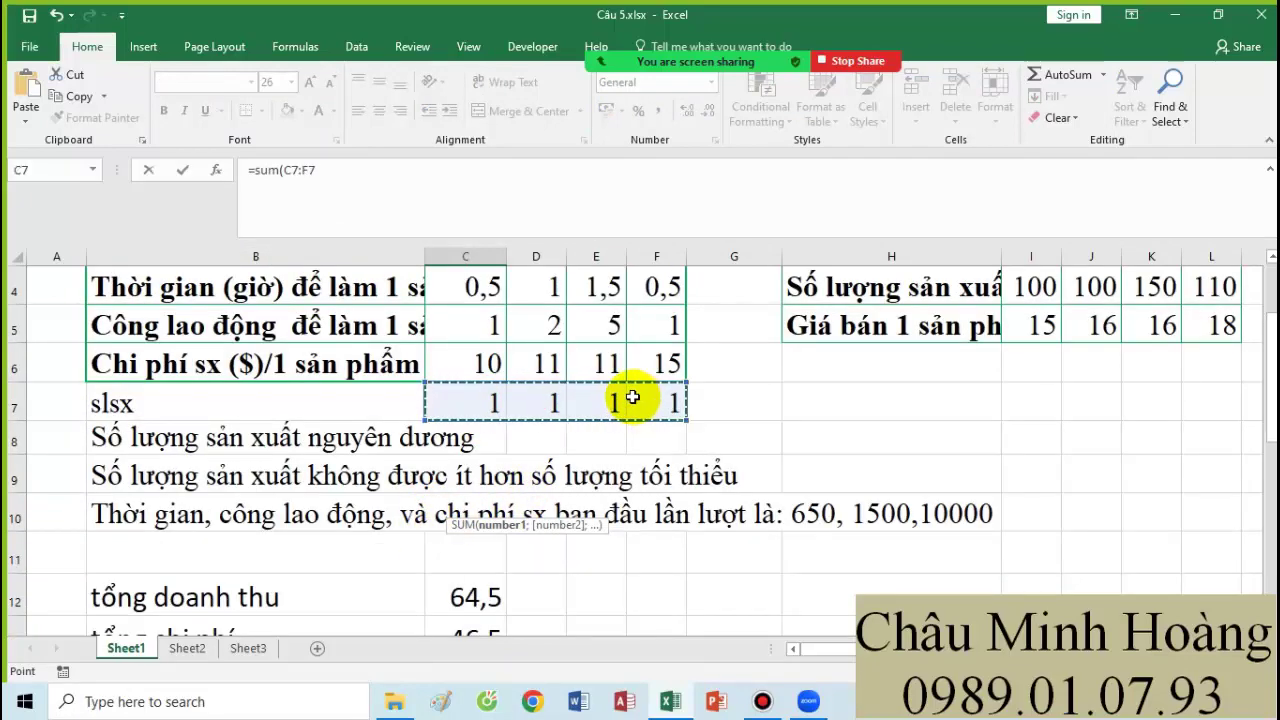
key(F4)
text(*)
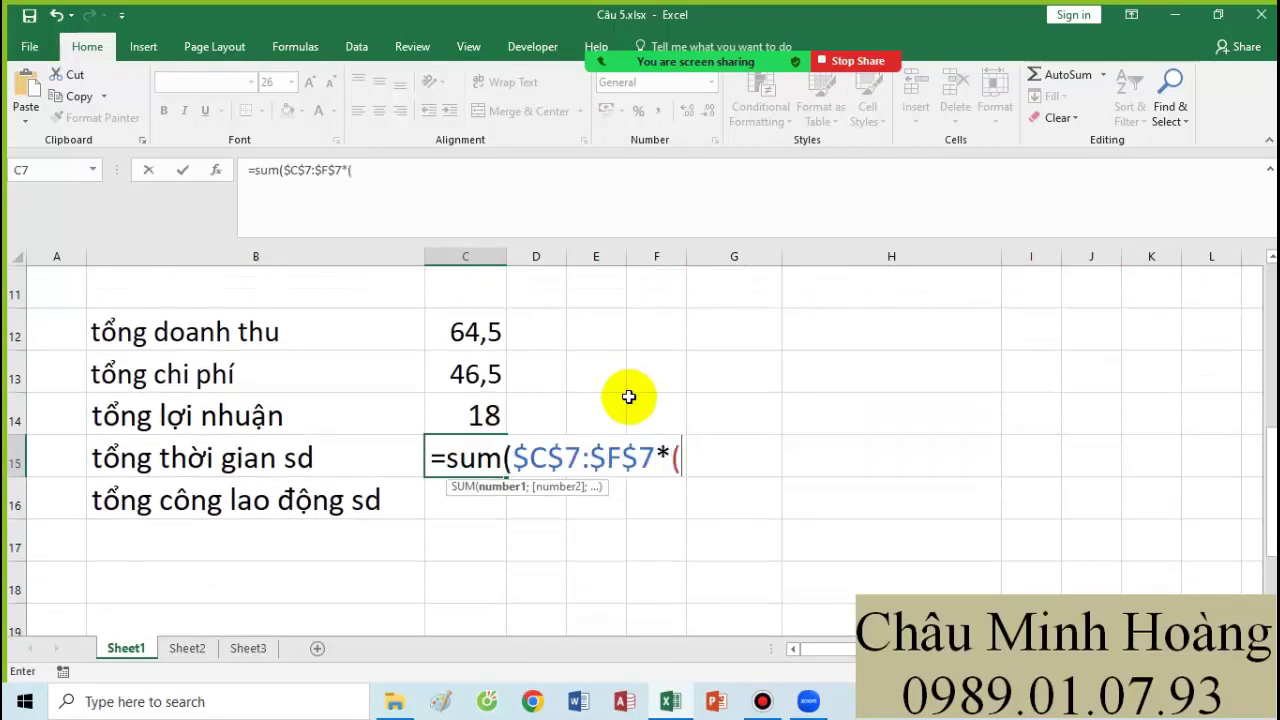
scroll(628, 397, up, 4)
text(()
drag(484, 364, 645, 364)
key(F4)
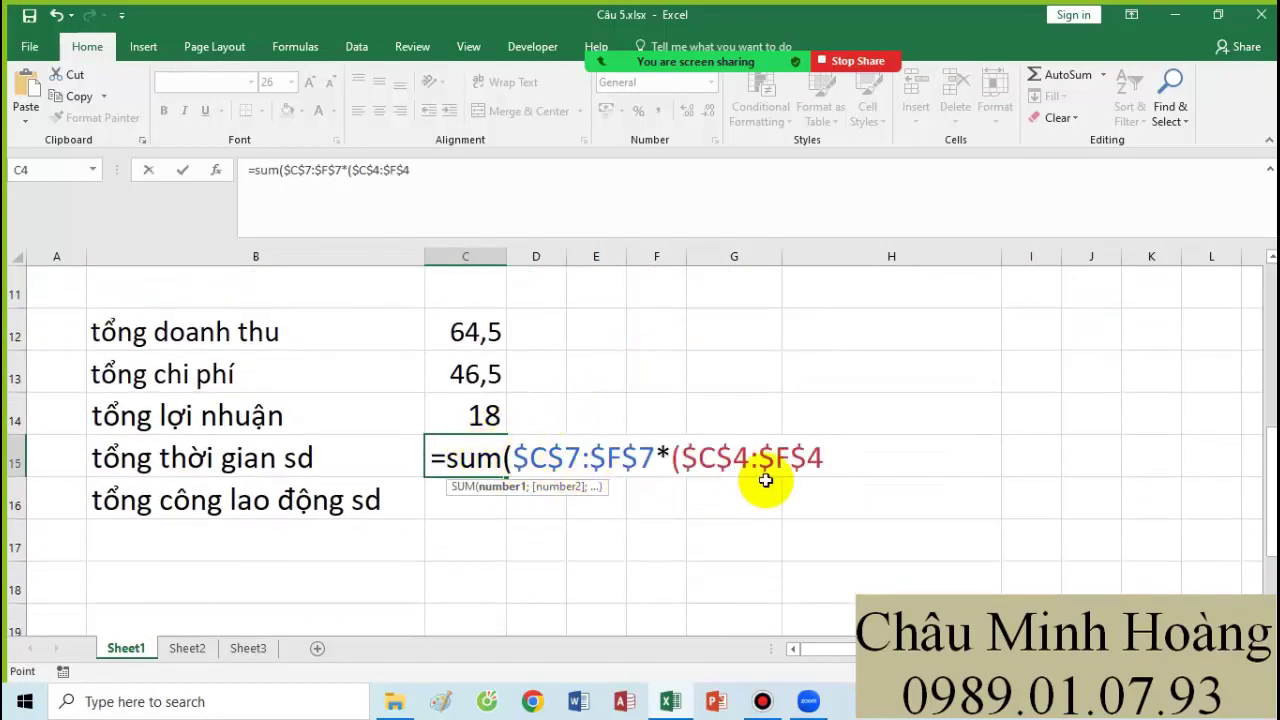
text()))
key(Return)
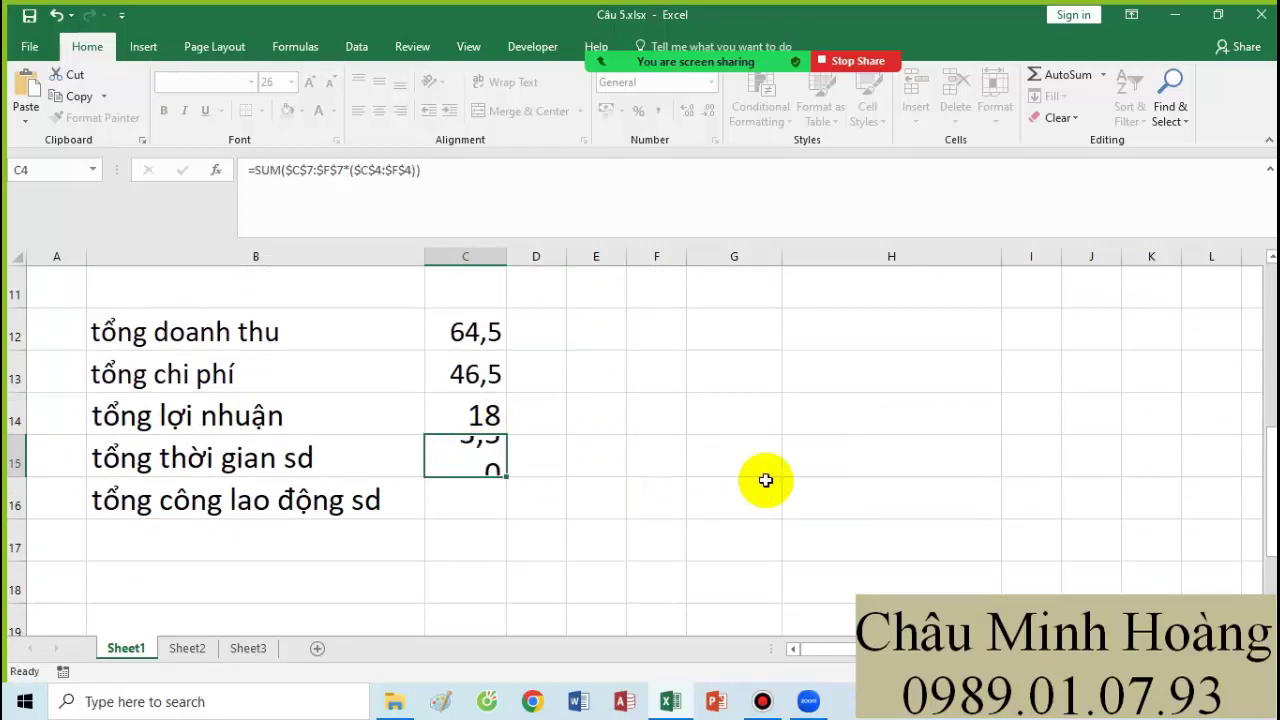
Calculate the total labour used in C16 with the array formula =SUM($C$7:$F$7*($C$5:$F$5)).
click(467, 505)
text(=sum()
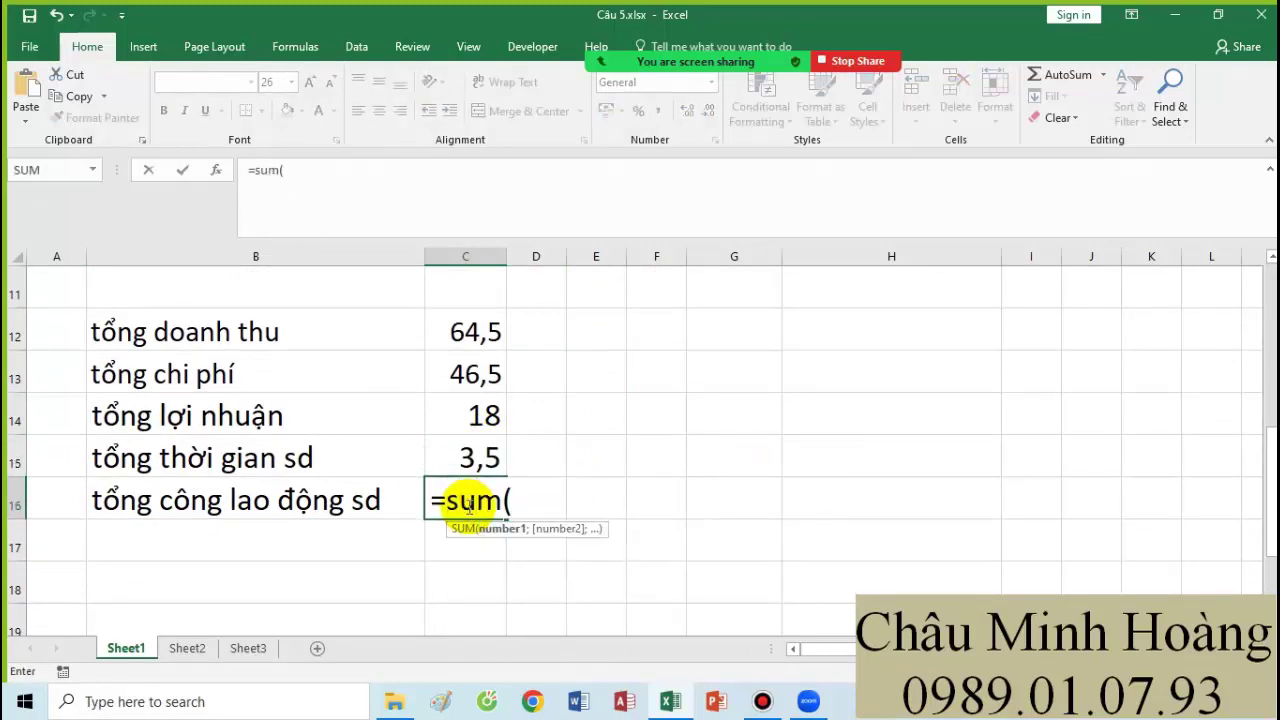
scroll(469, 507, up, 3)
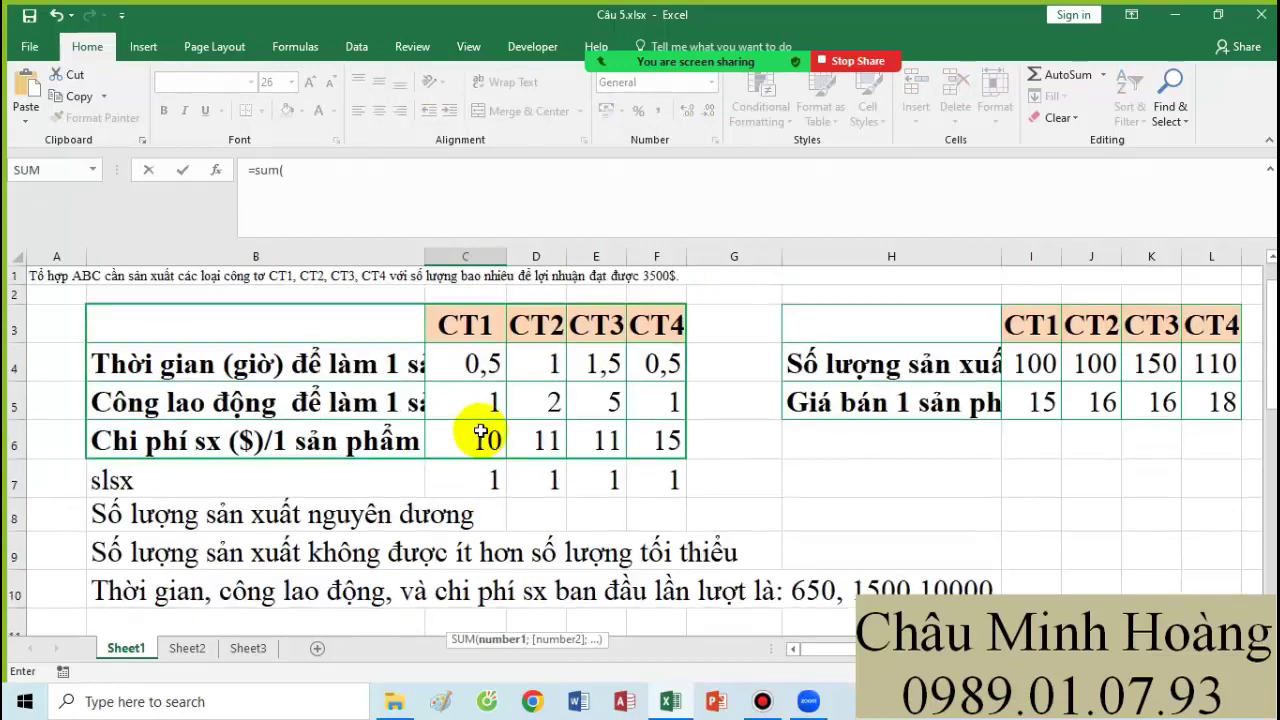
drag(457, 485, 662, 484)
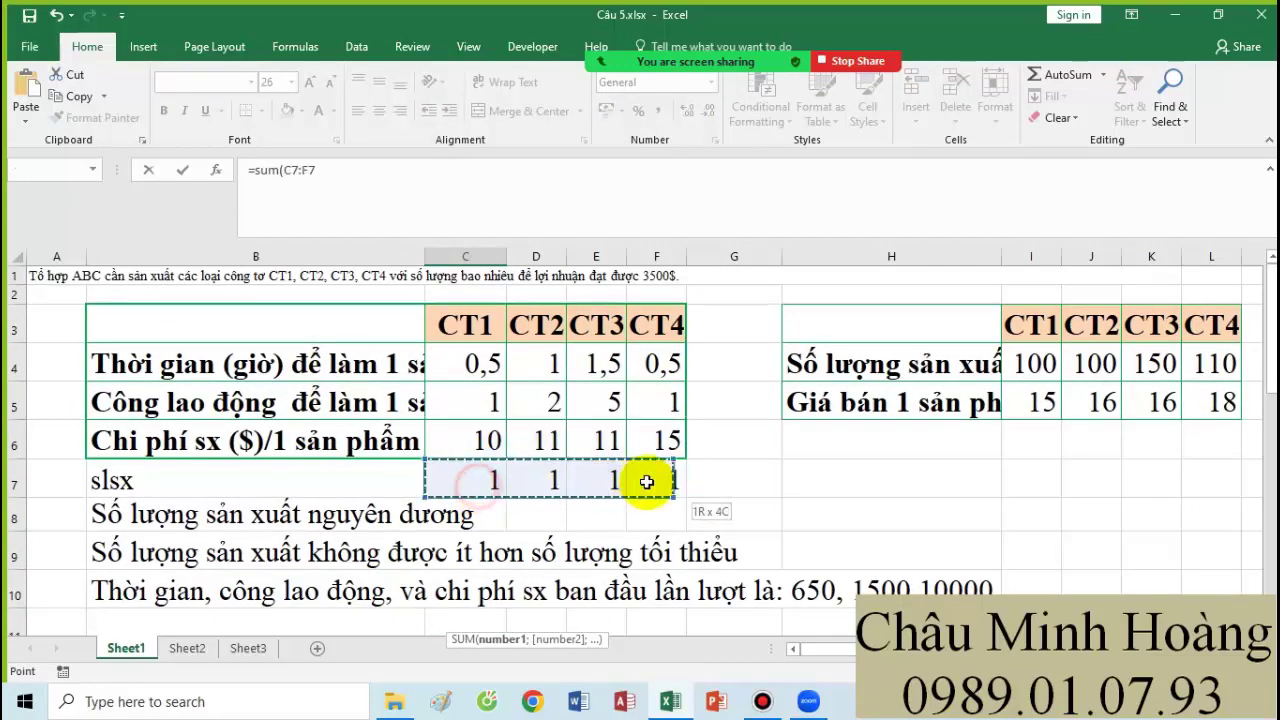
drag(440, 481, 633, 471)
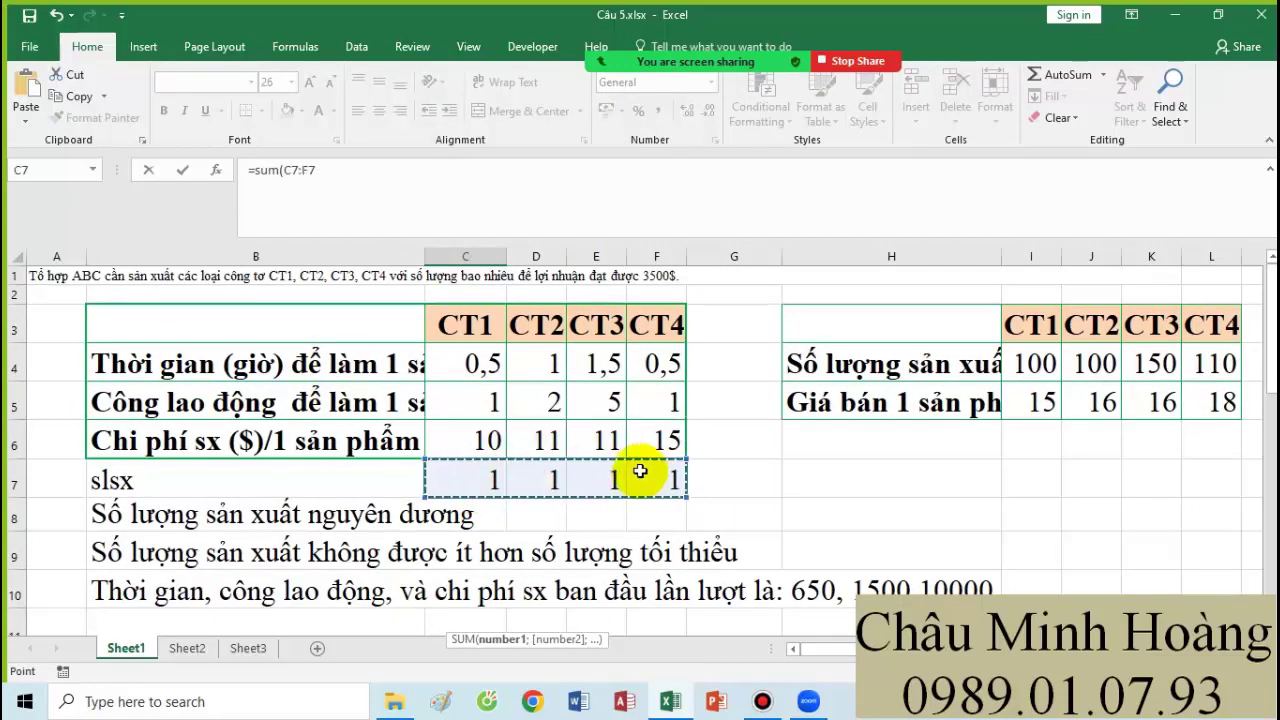
key(F4)
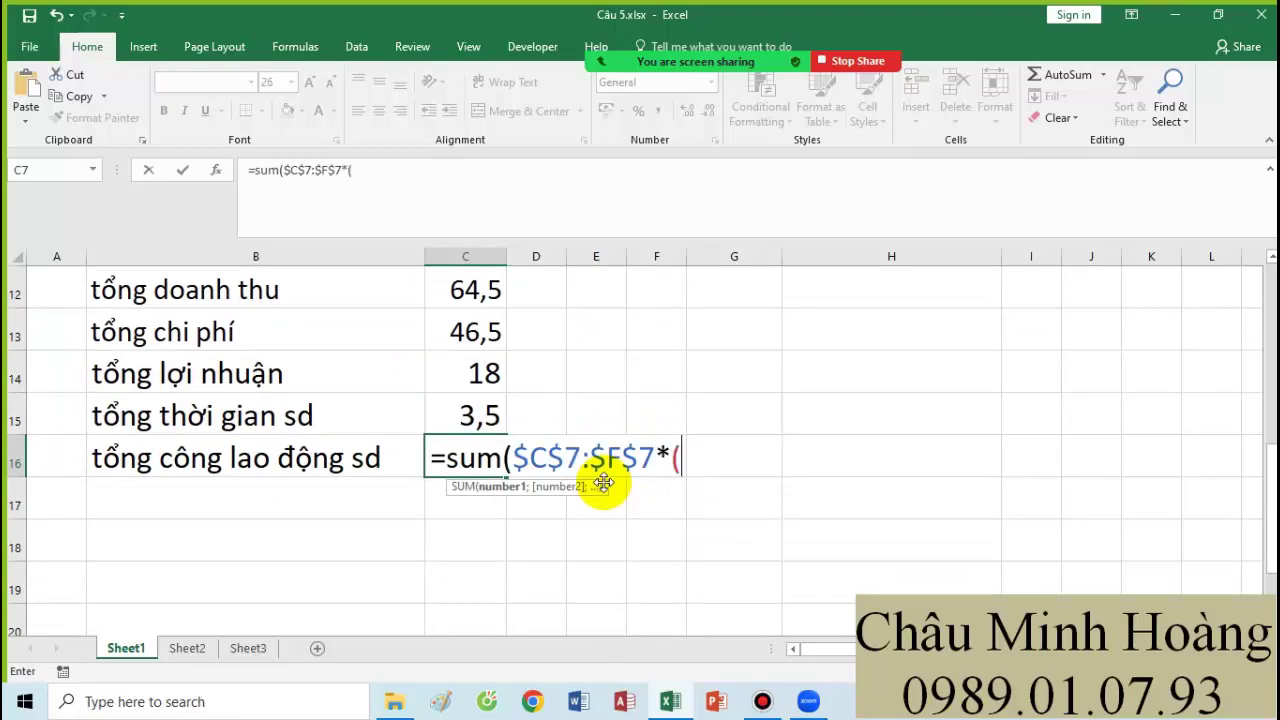
scroll(555, 474, up, 4)
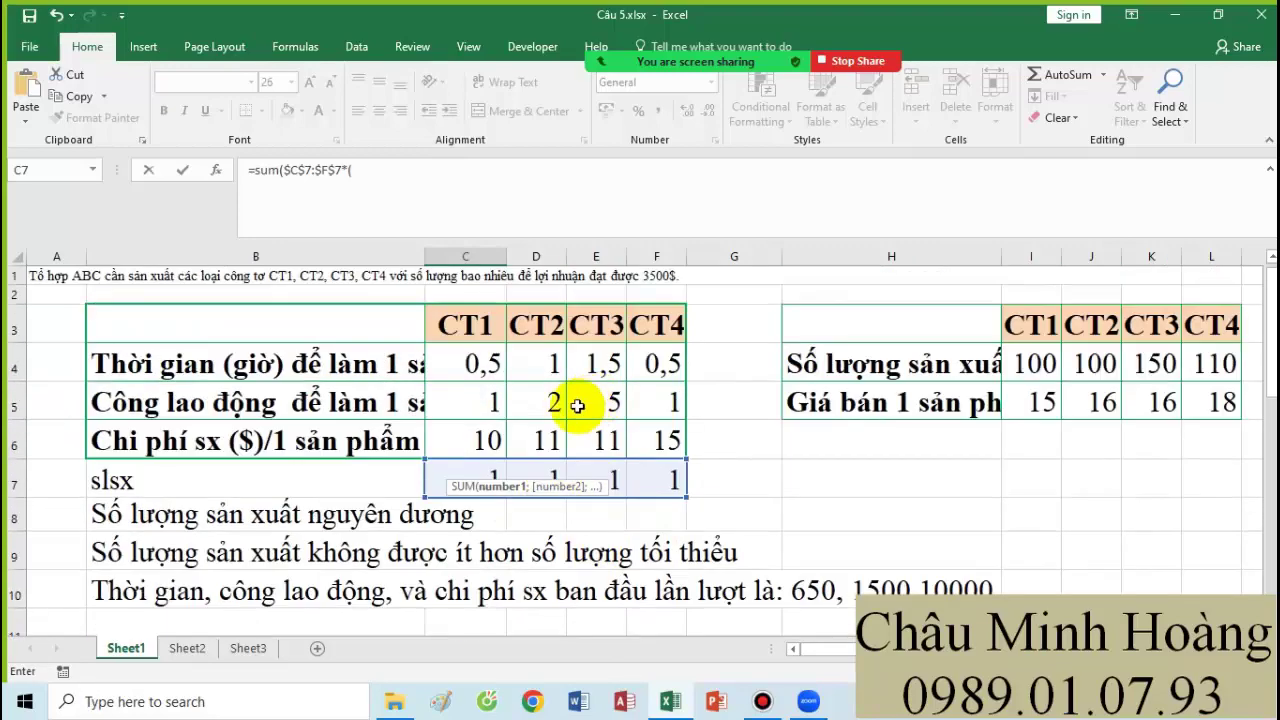
drag(462, 401, 637, 403)
key(F4)
scroll(634, 410, down, 4)
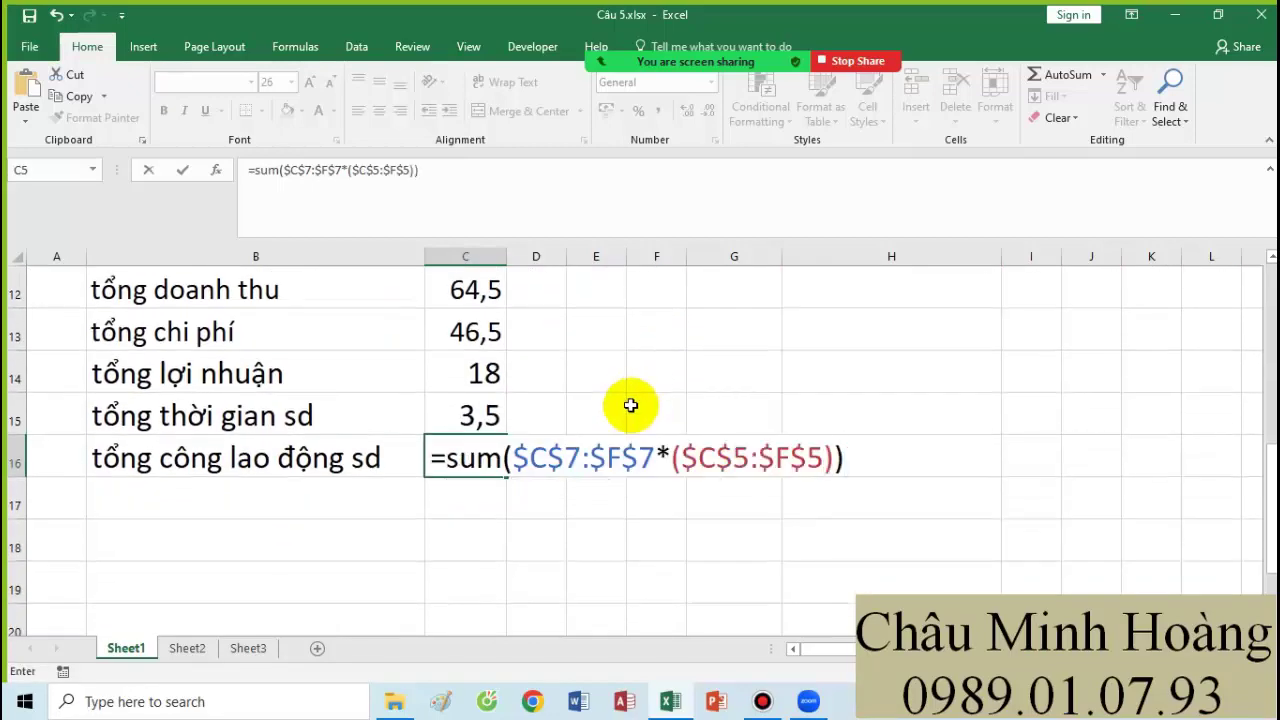
key(ctrl+shift+Return)
Open Solver and set the objective to the total profit cell $C$14.
scroll(630, 405, up, 3)
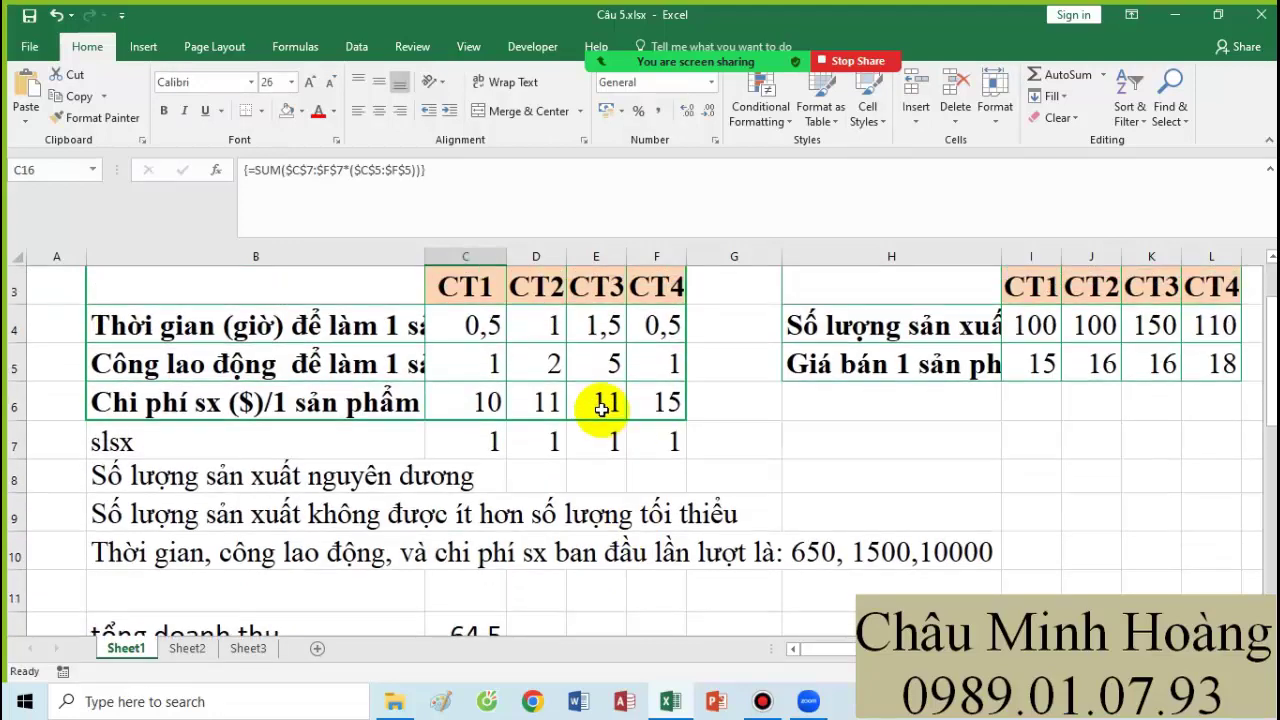
click(356, 46)
click(1112, 97)
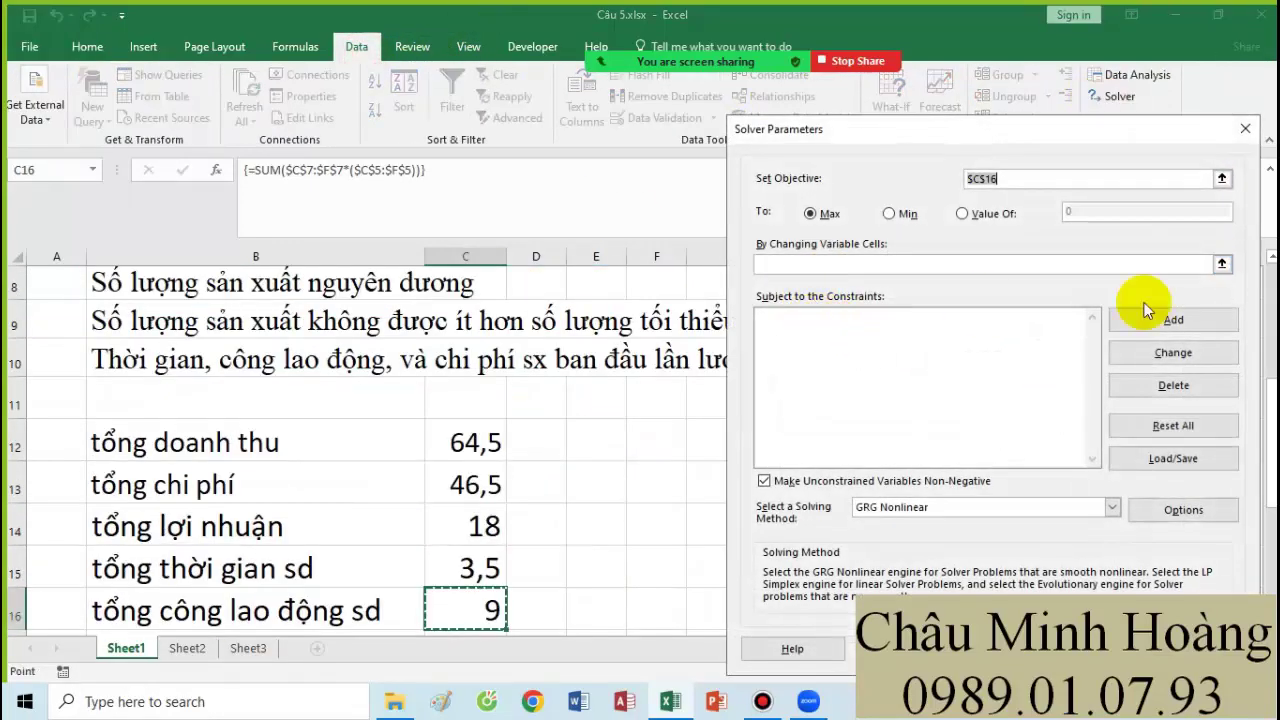
scroll(510, 500, down, 1)
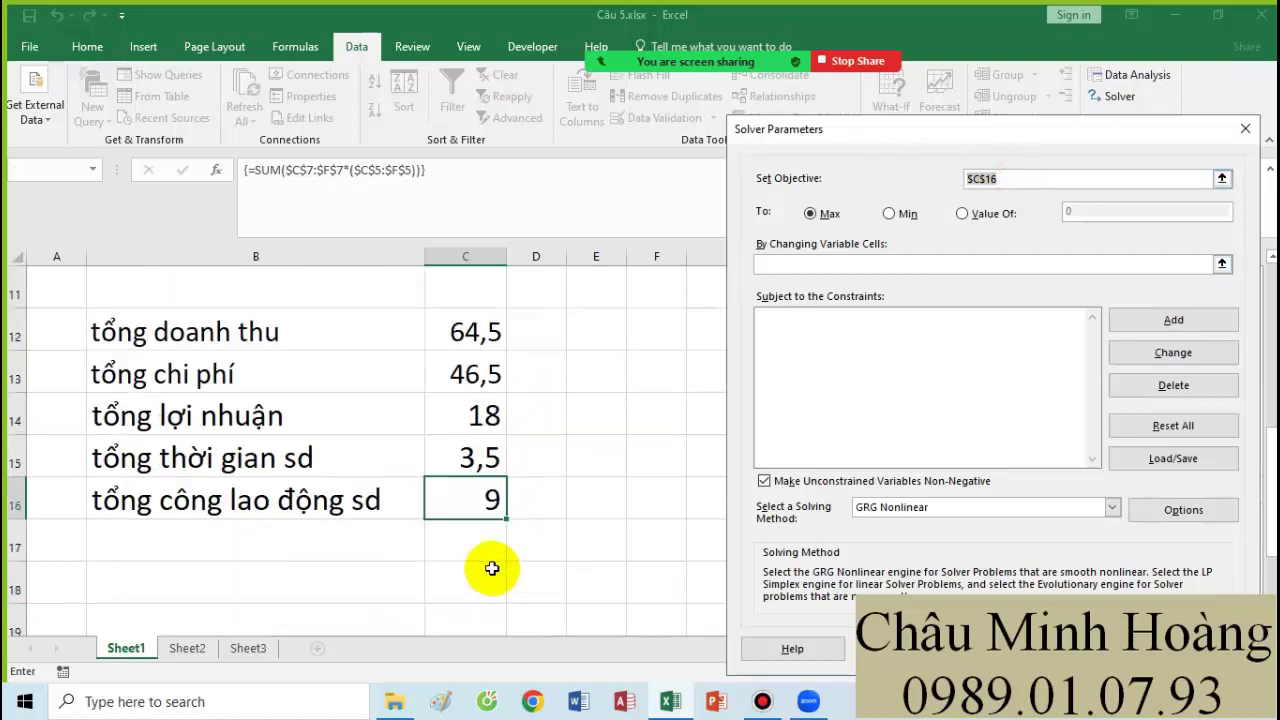
click(480, 417)
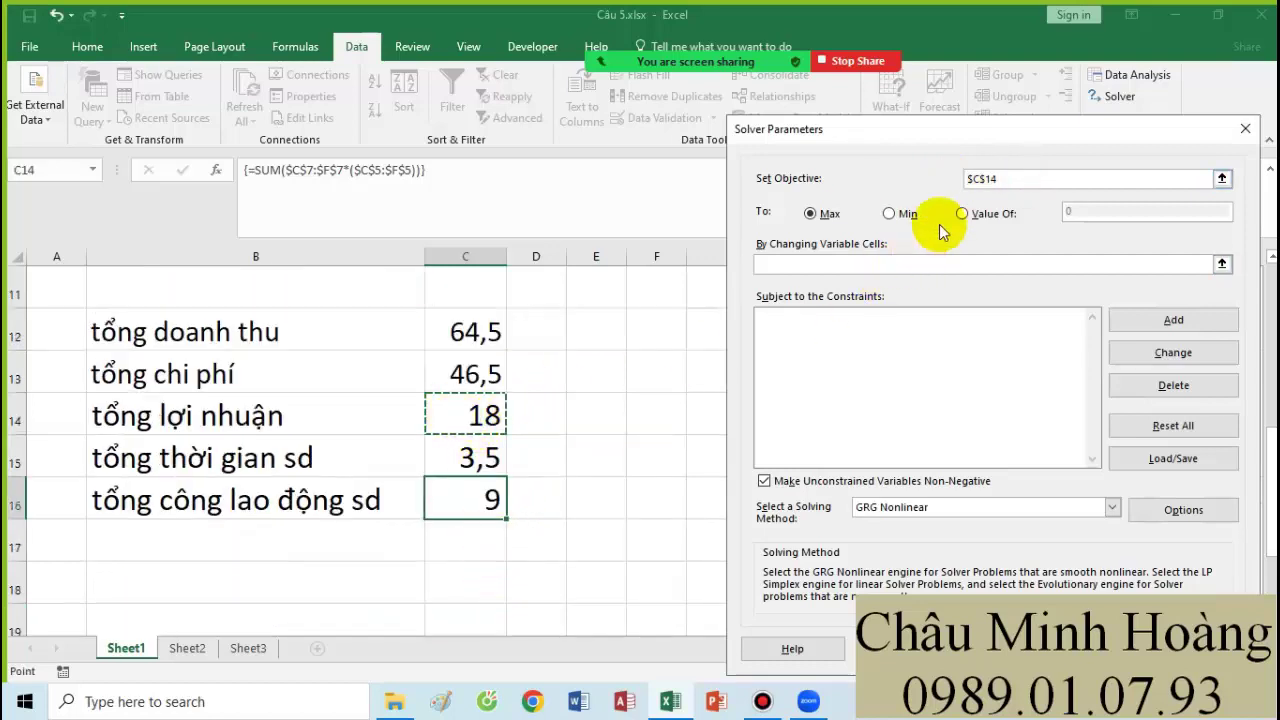
Set the Solver objective to a target value of 3500 by changing the quantity cells $C$7:$F$7.
click(983, 216)
click(1071, 212)
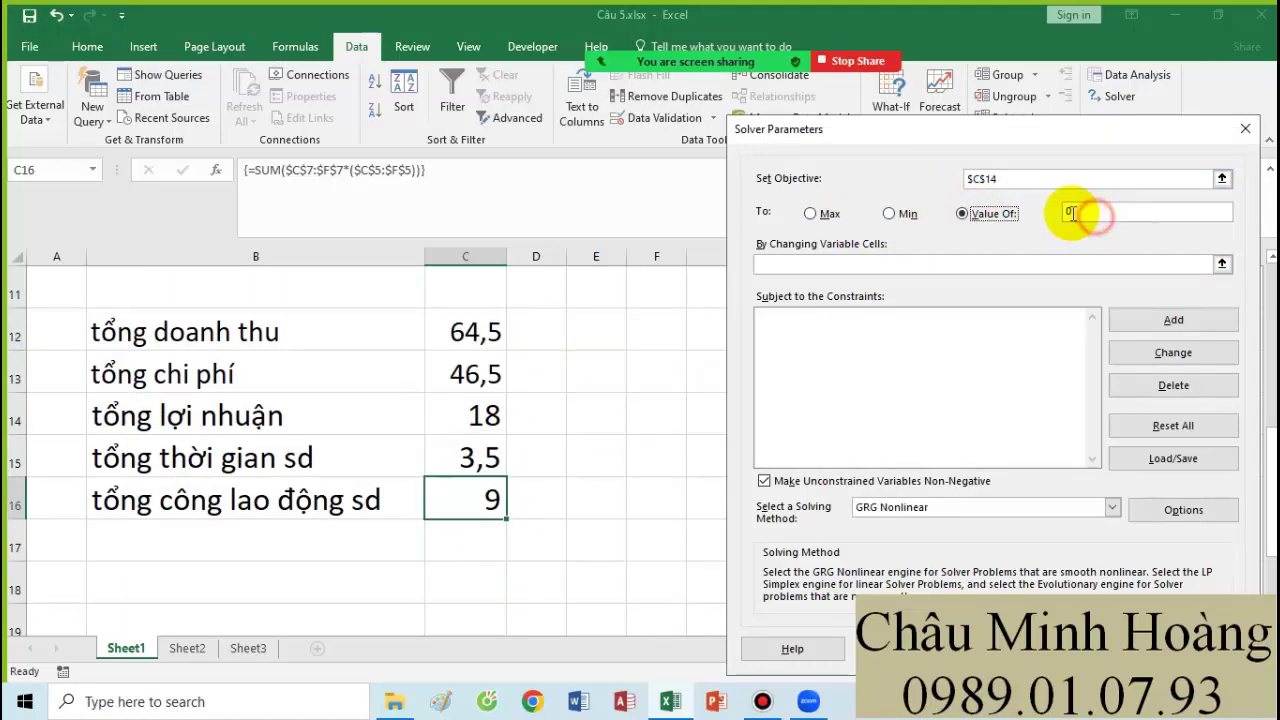
text(3)
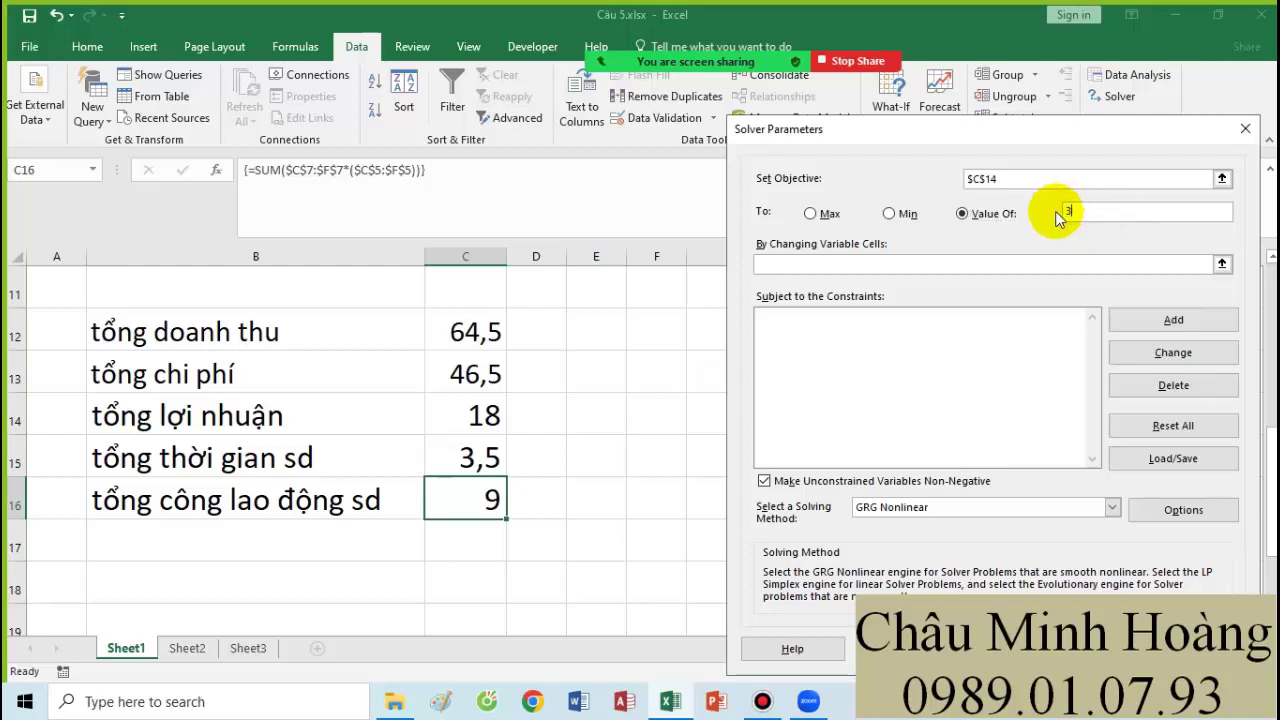
text(500)
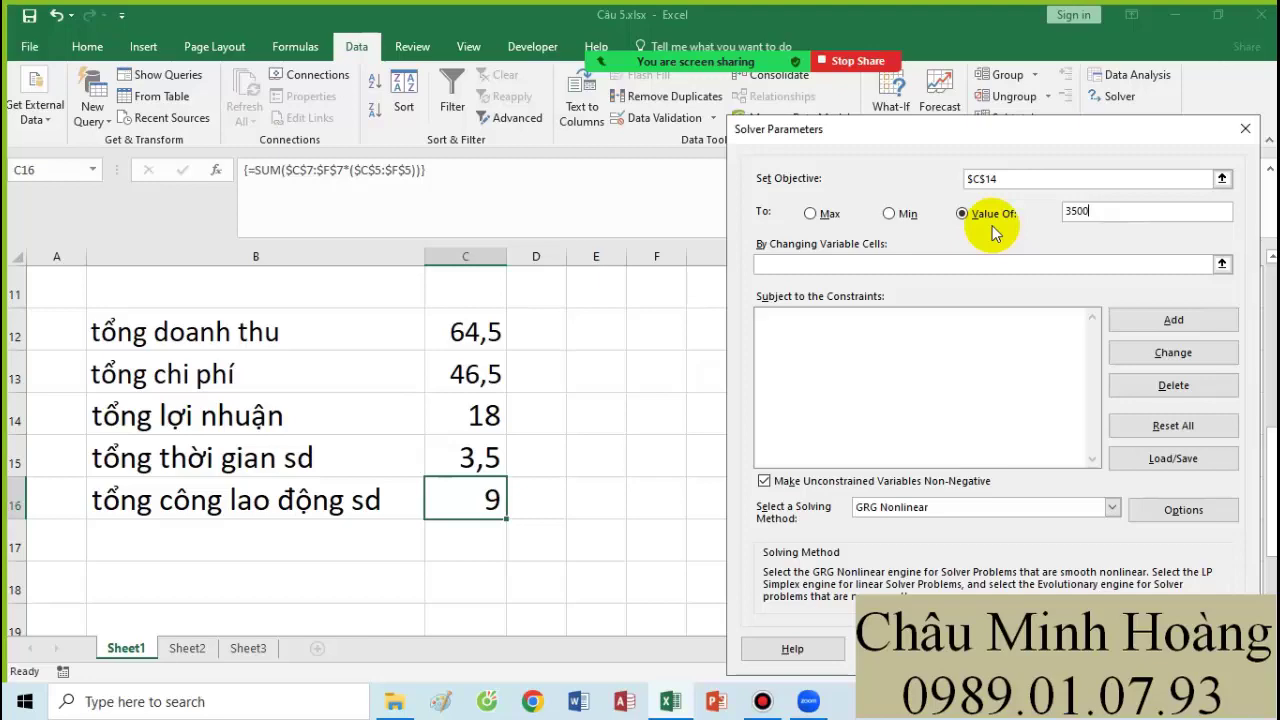
click(824, 268)
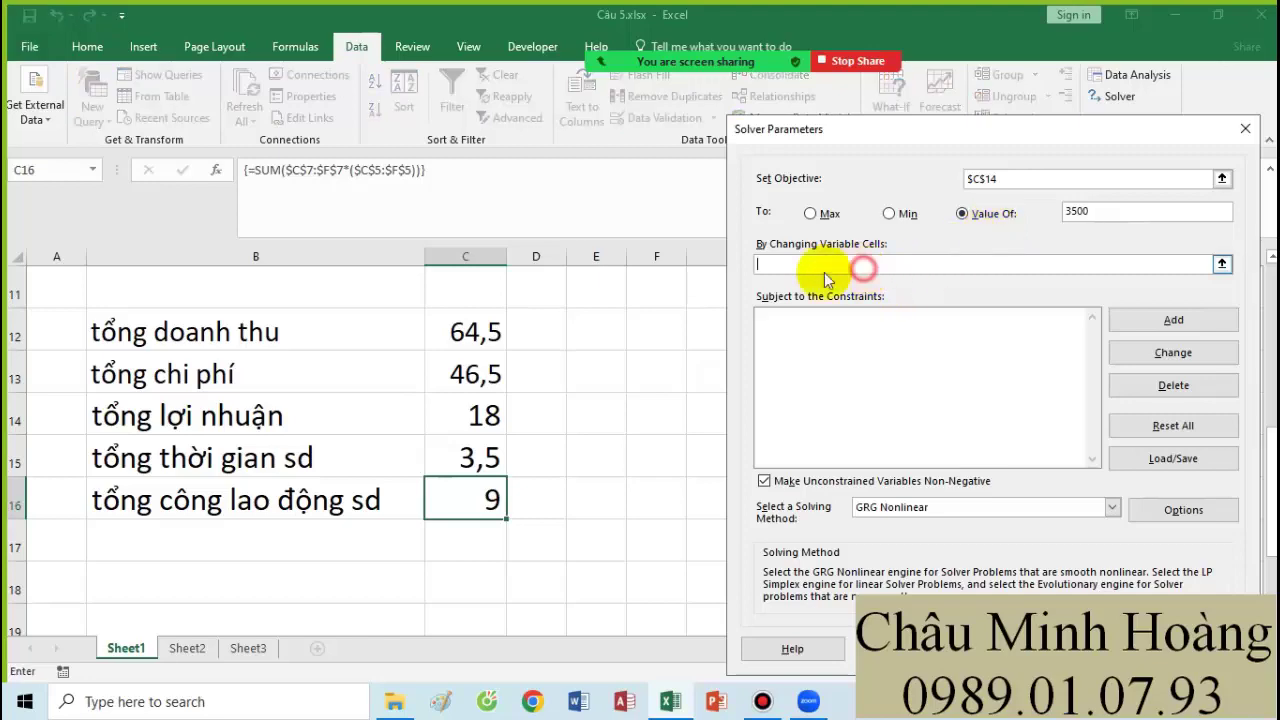
scroll(628, 423, up, 1)
scroll(528, 423, up, 3)
drag(487, 476, 637, 480)
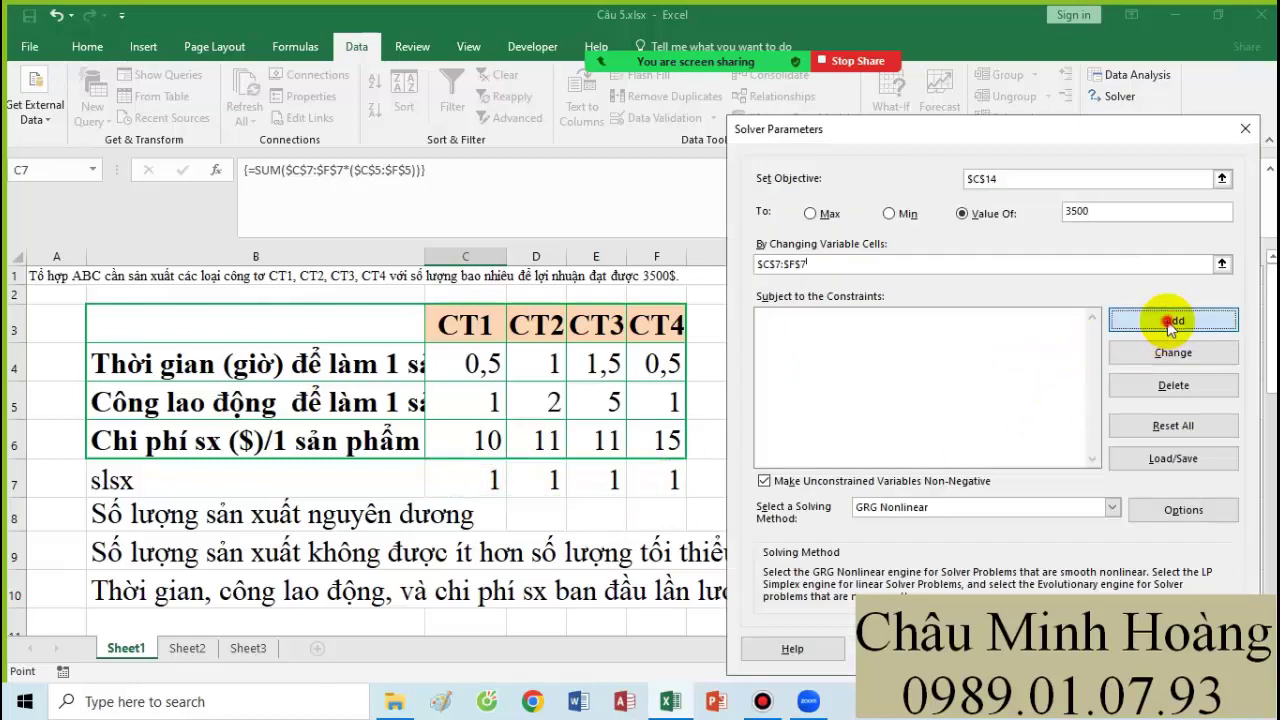
Add a constraint requiring the production quantities $C$7:$F$7 to be integers.
click(1173, 320)
drag(479, 483, 633, 481)
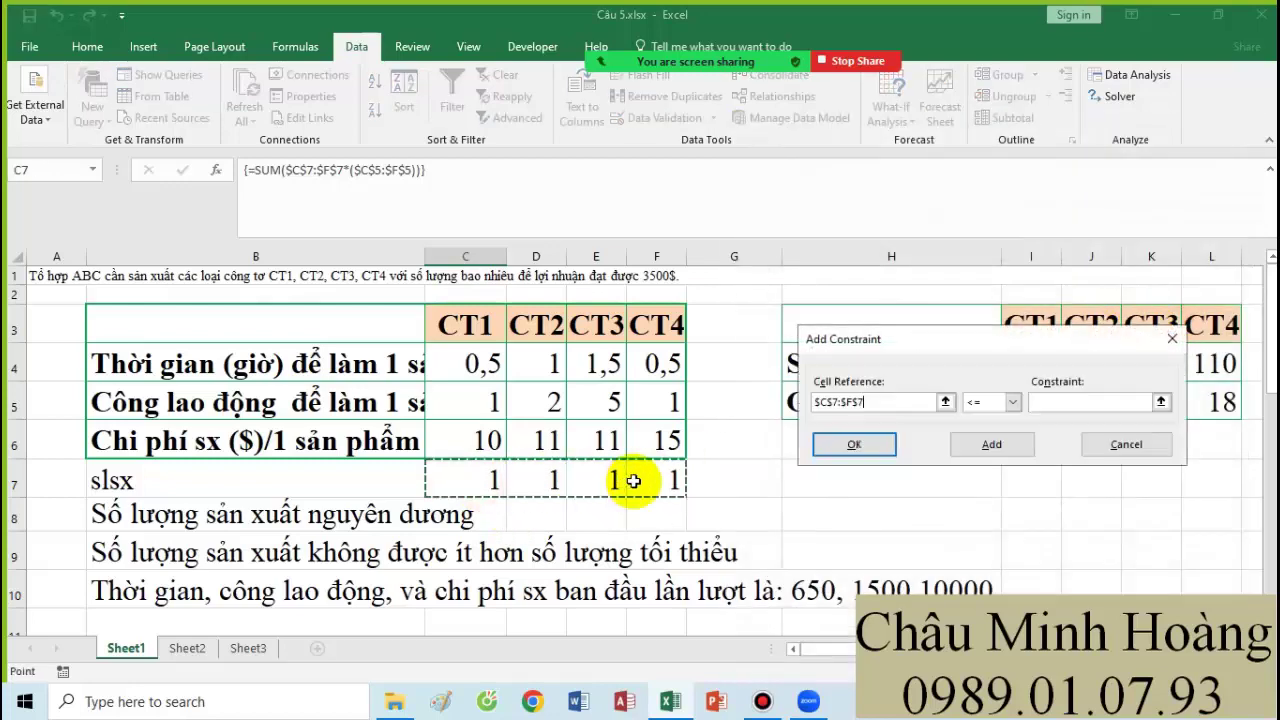
click(1010, 402)
click(979, 456)
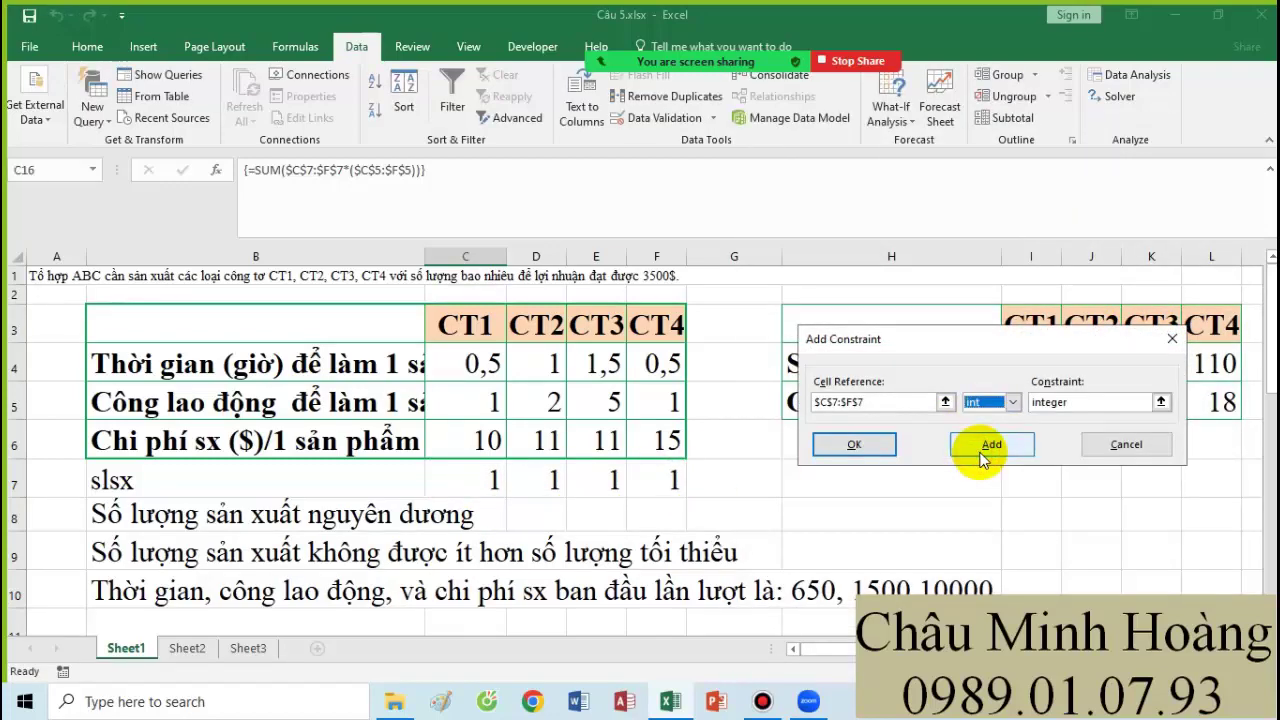
Add a constraint requiring the production quantities $C$7:$F$7 to be >= 1.
drag(460, 479, 650, 484)
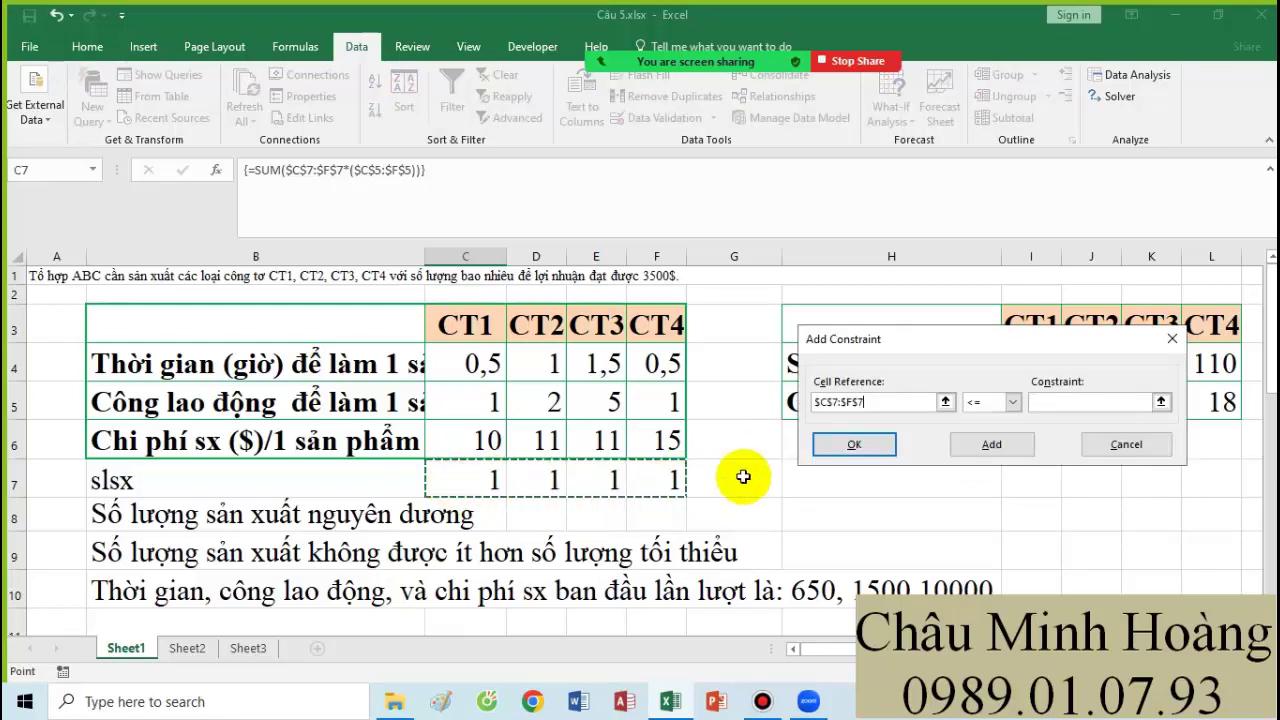
click(991, 408)
click(990, 446)
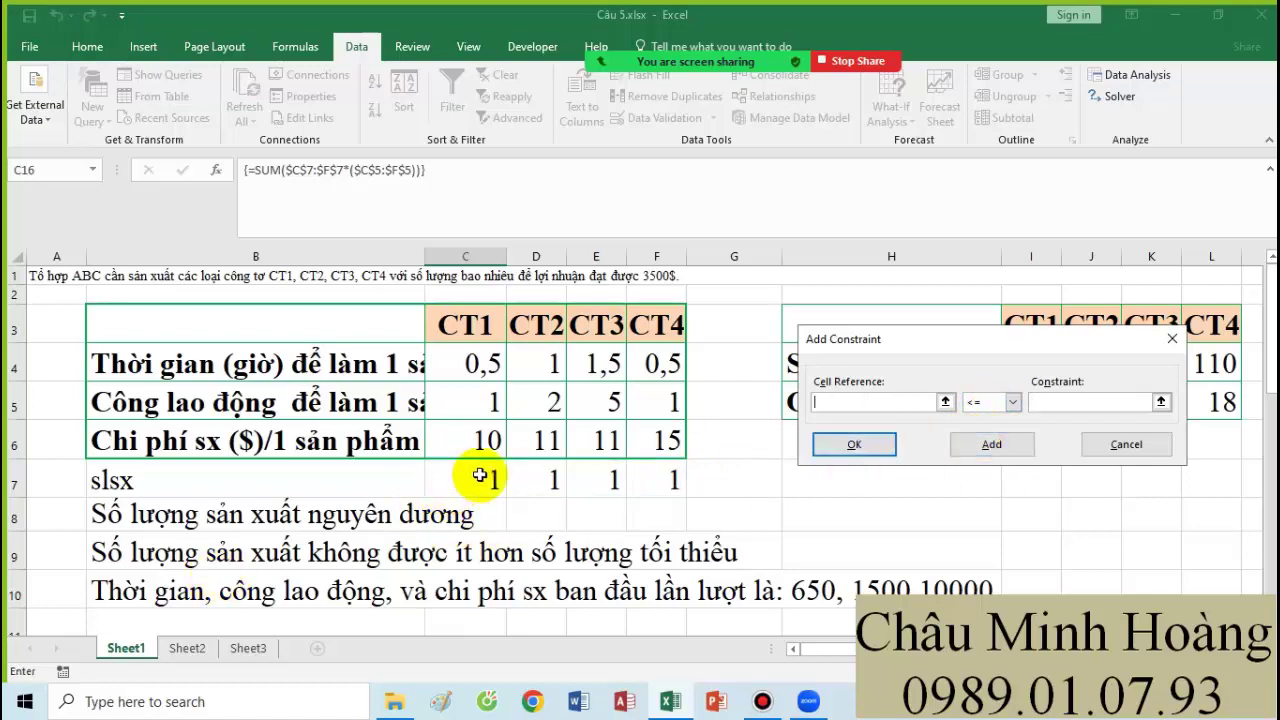
Add a constraint requiring the quantities $C$7:$F$7 to be >= the minimum quantities in $I$4:$L$4.
drag(463, 481, 637, 480)
drag(959, 357, 958, 395)
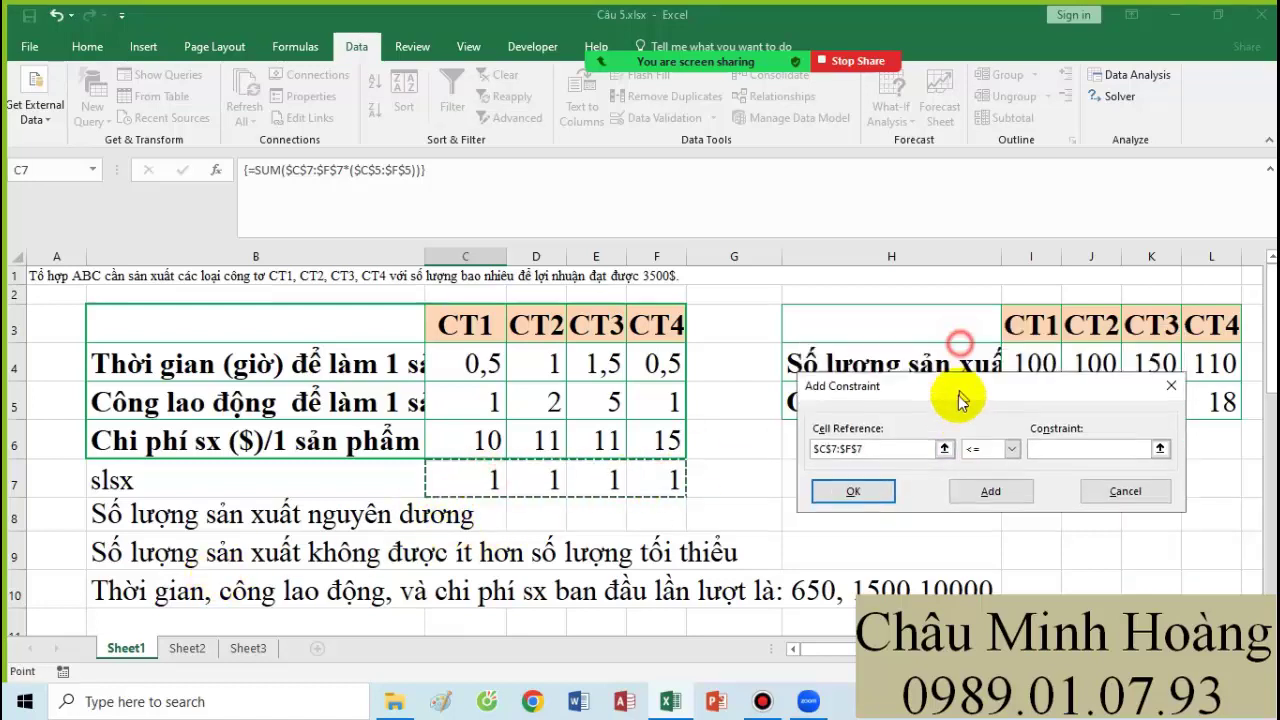
click(995, 452)
click(979, 495)
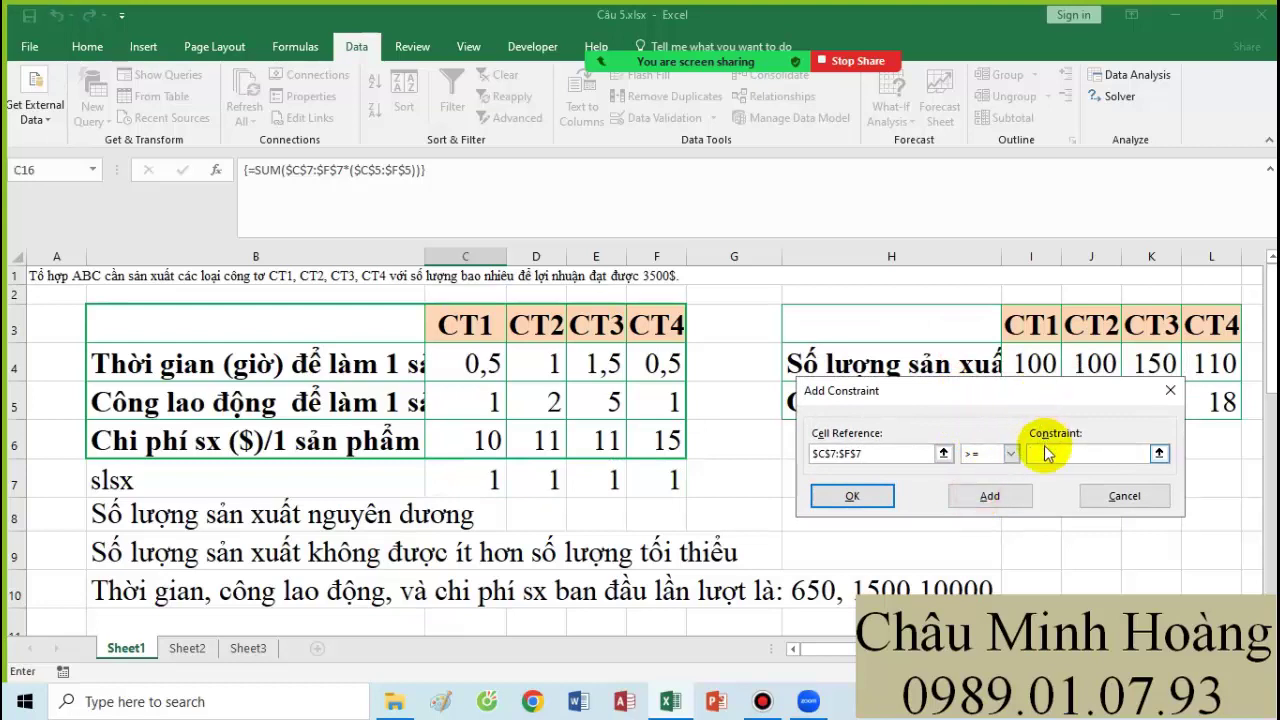
drag(1035, 363, 1213, 363)
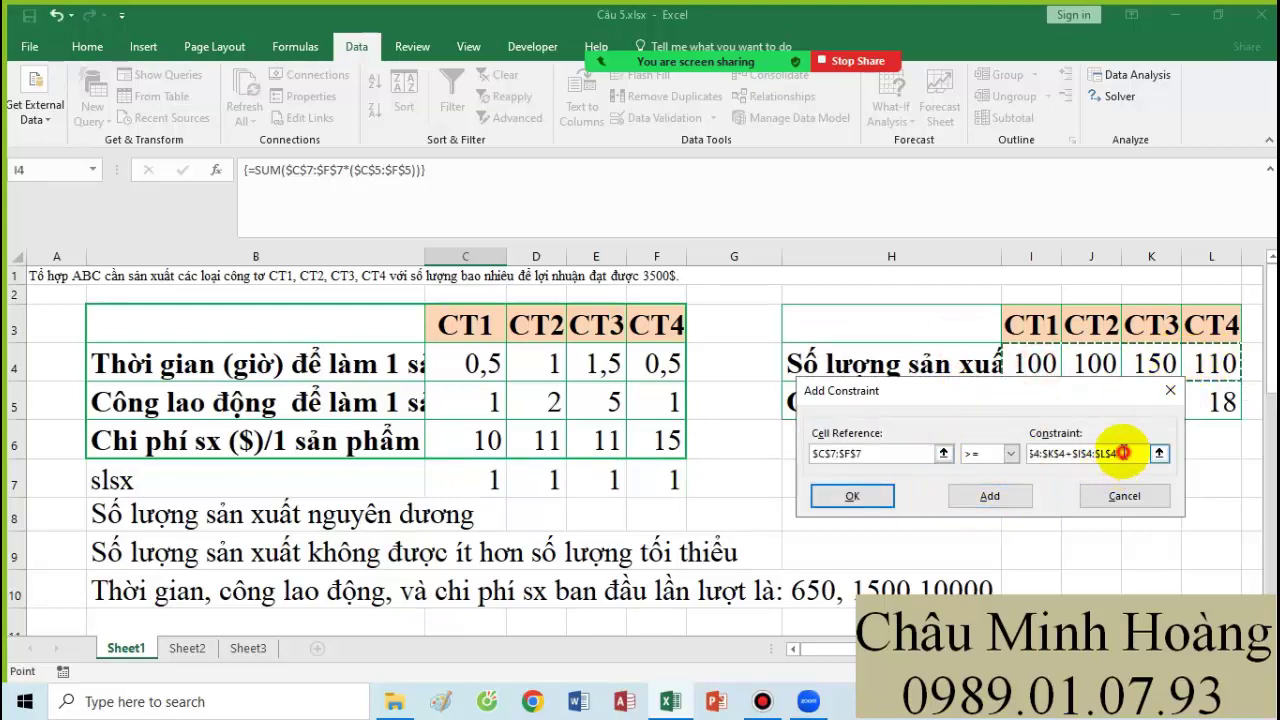
drag(1123, 453, 1018, 440)
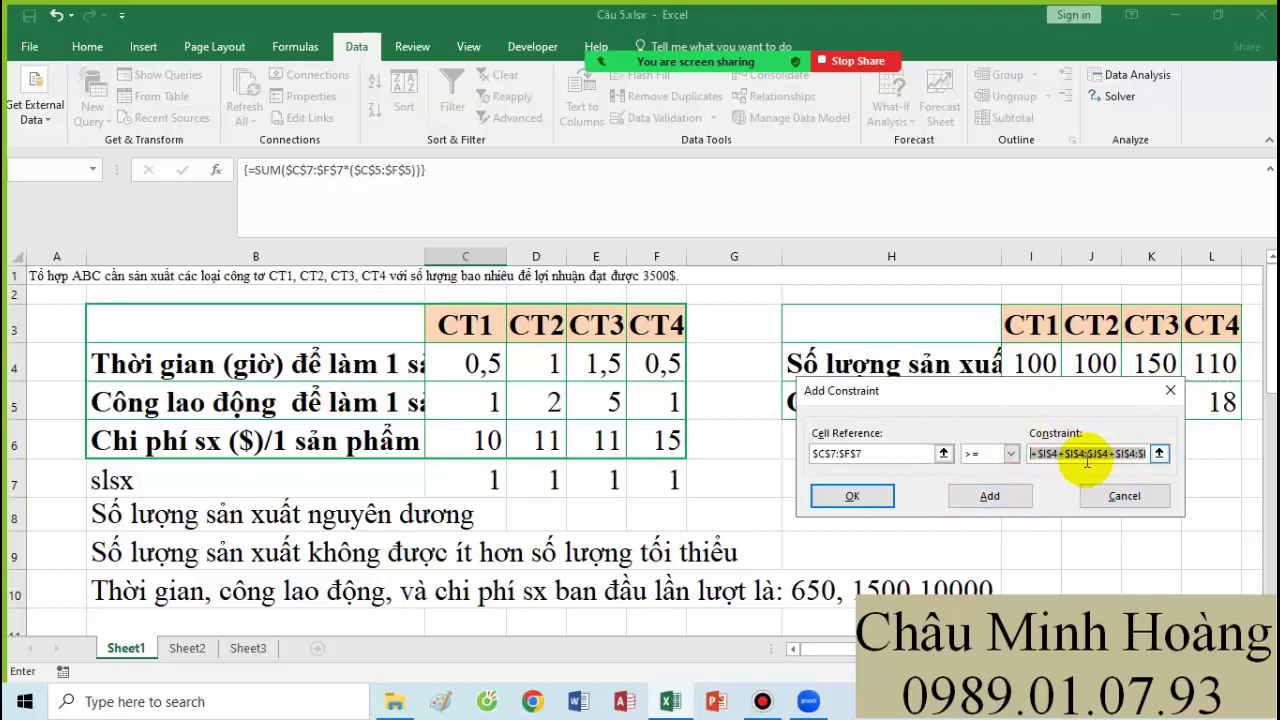
drag(1020, 366, 1214, 366)
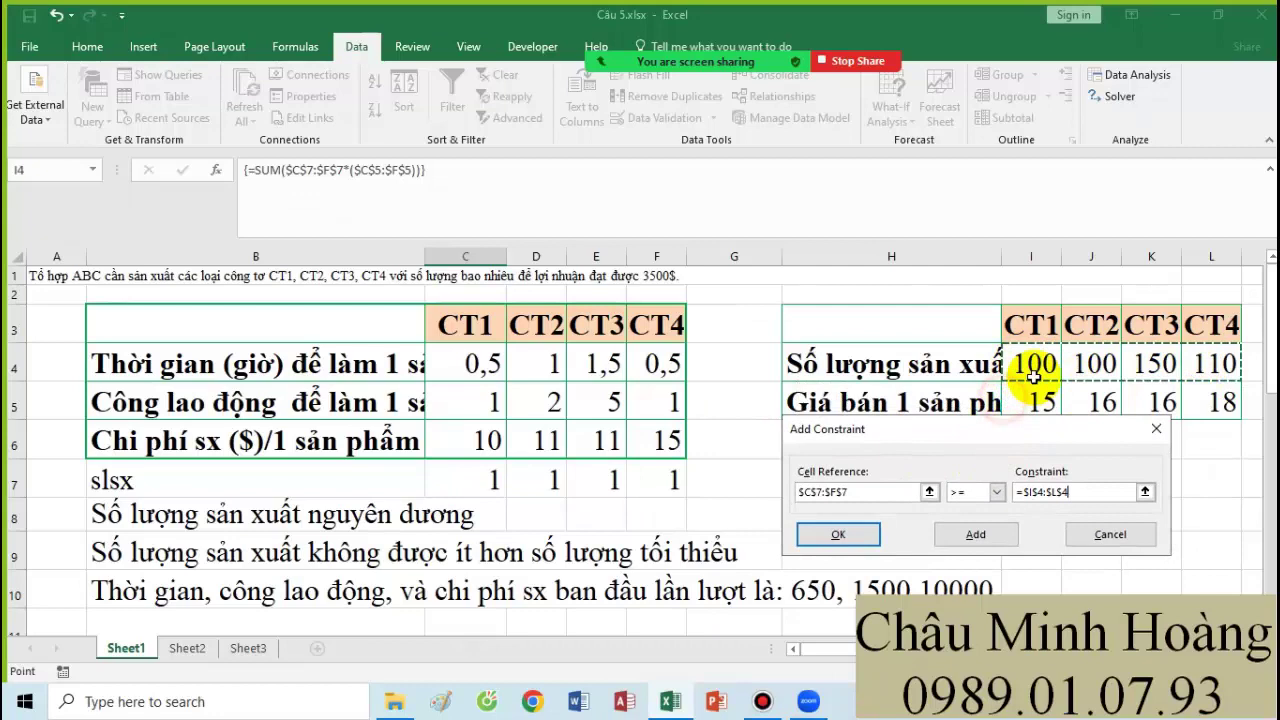
click(975, 534)
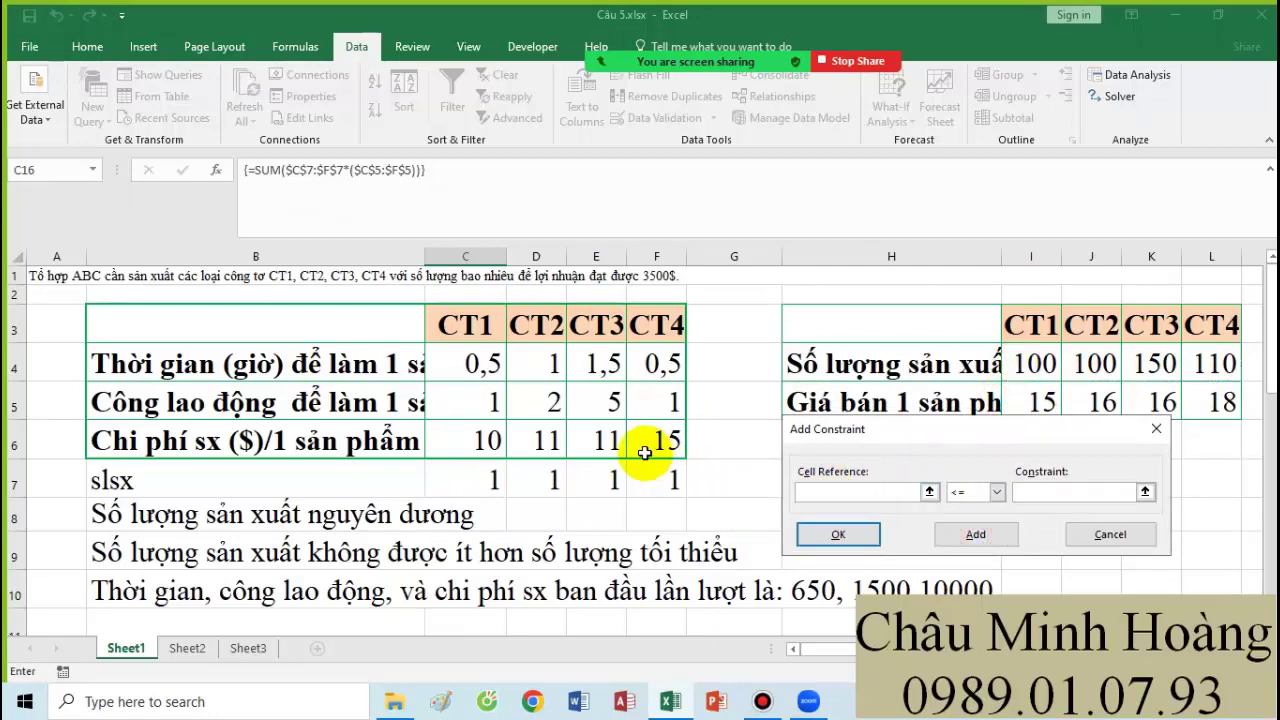
Add a constraint limiting the total time used in $C$15 to <= 650.
scroll(620, 453, down, 2)
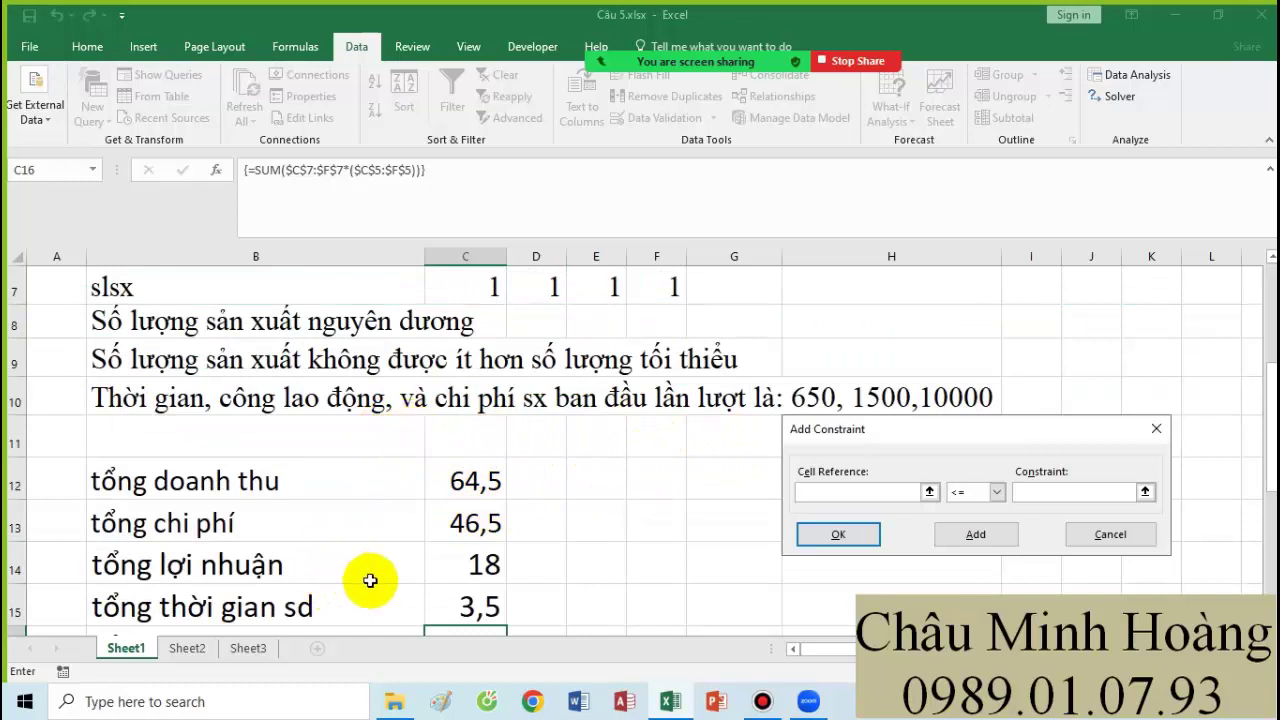
click(458, 606)
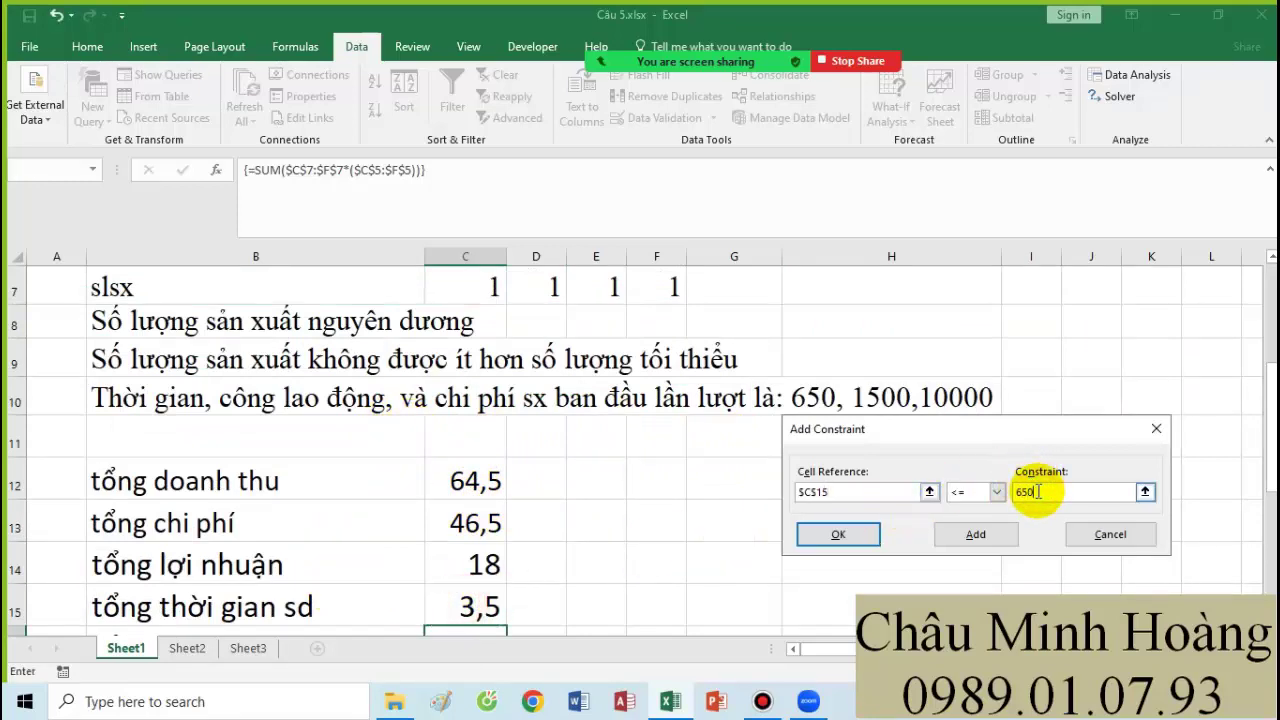
click(972, 533)
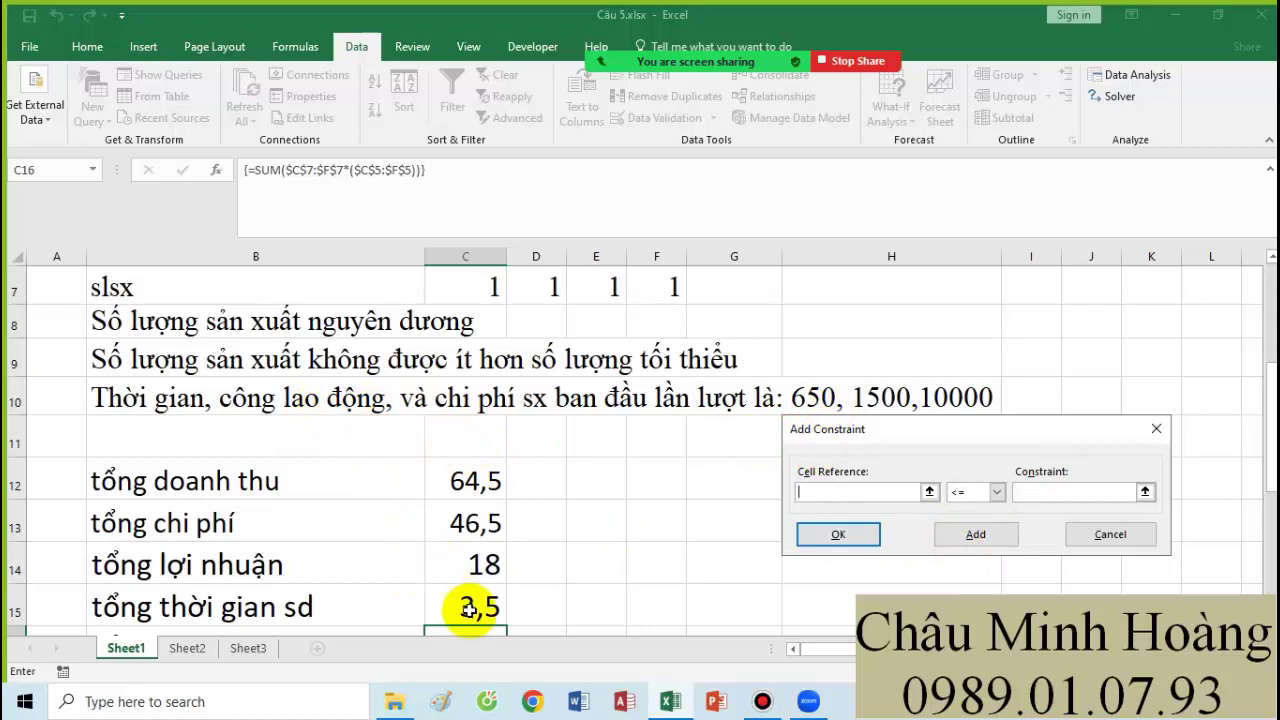
Add constraints limiting total labour in $C$16 to <= 1500 and total cost in $C$13 to <= 10000, completing the constraint list.
scroll(467, 604, down, 1)
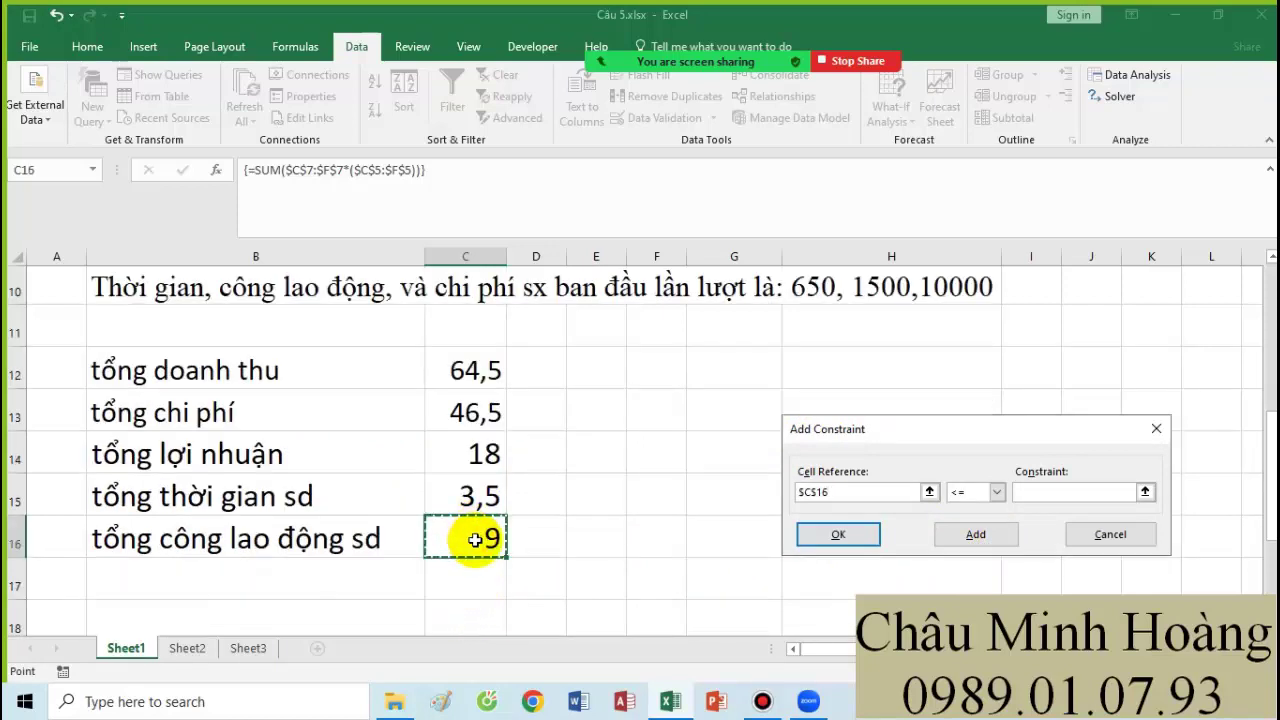
scroll(480, 553, up, 1)
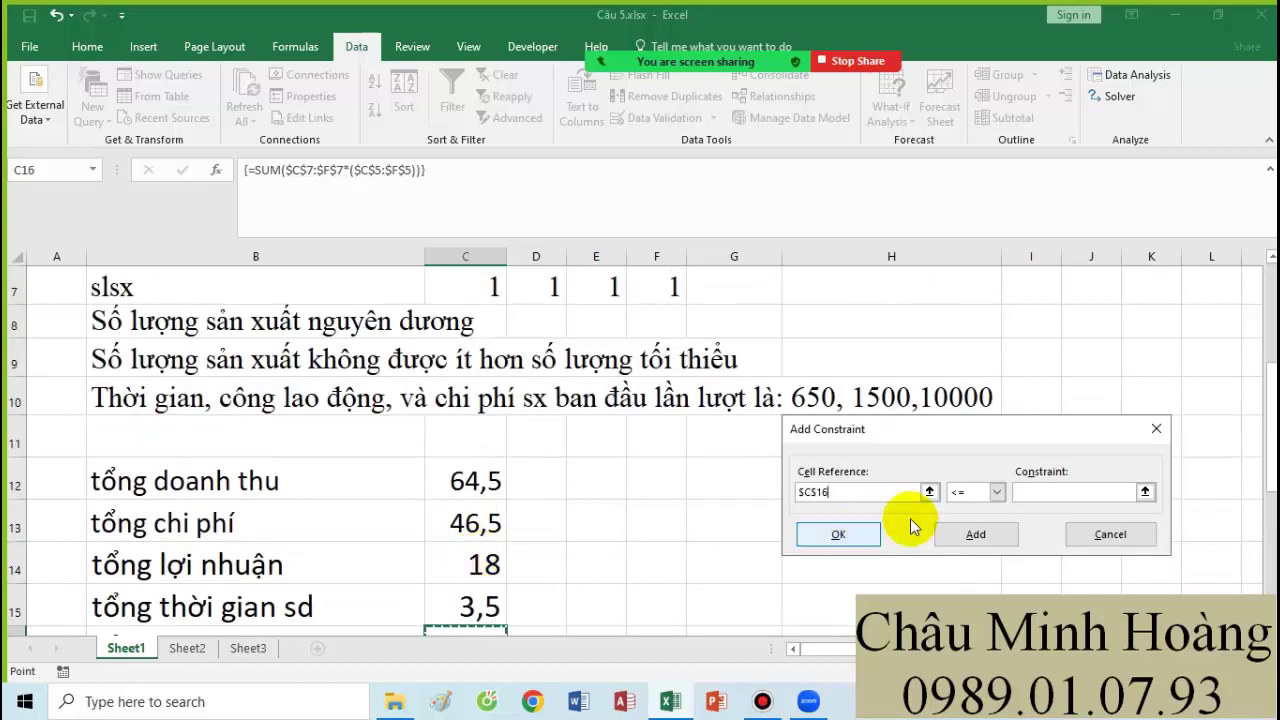
click(1052, 493)
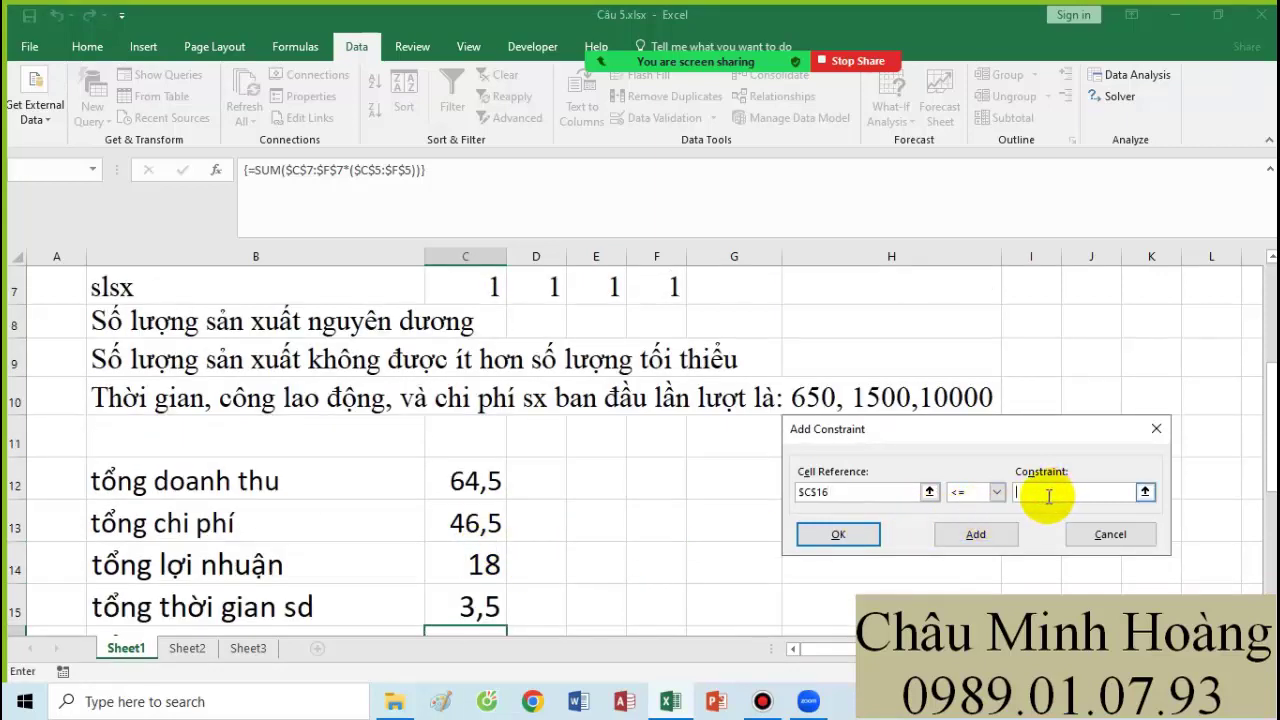
text(15)
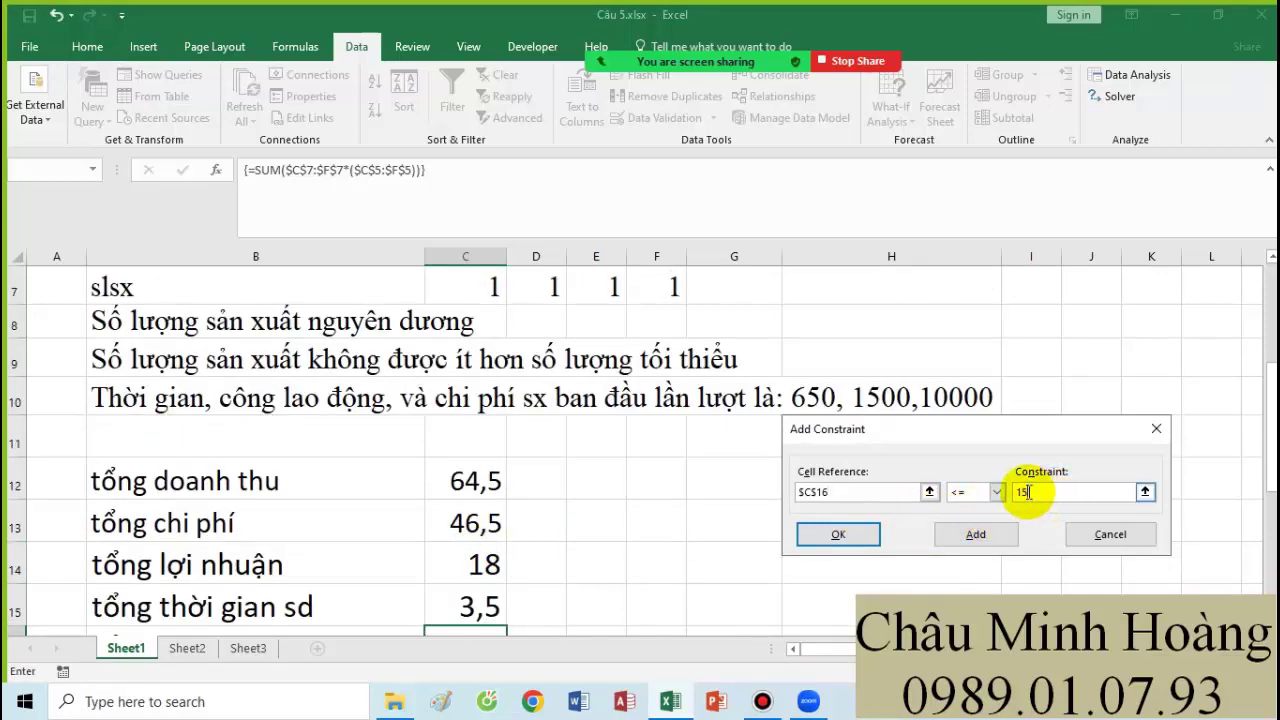
text(00)
click(985, 535)
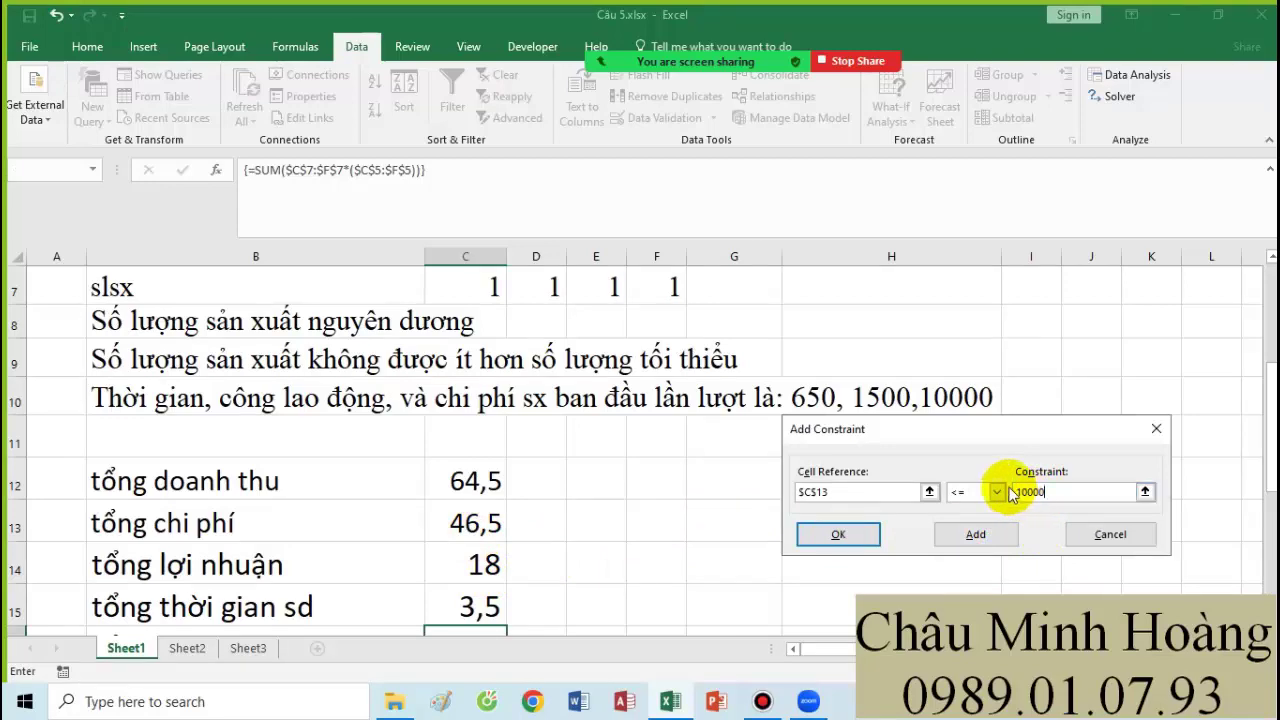
click(831, 538)
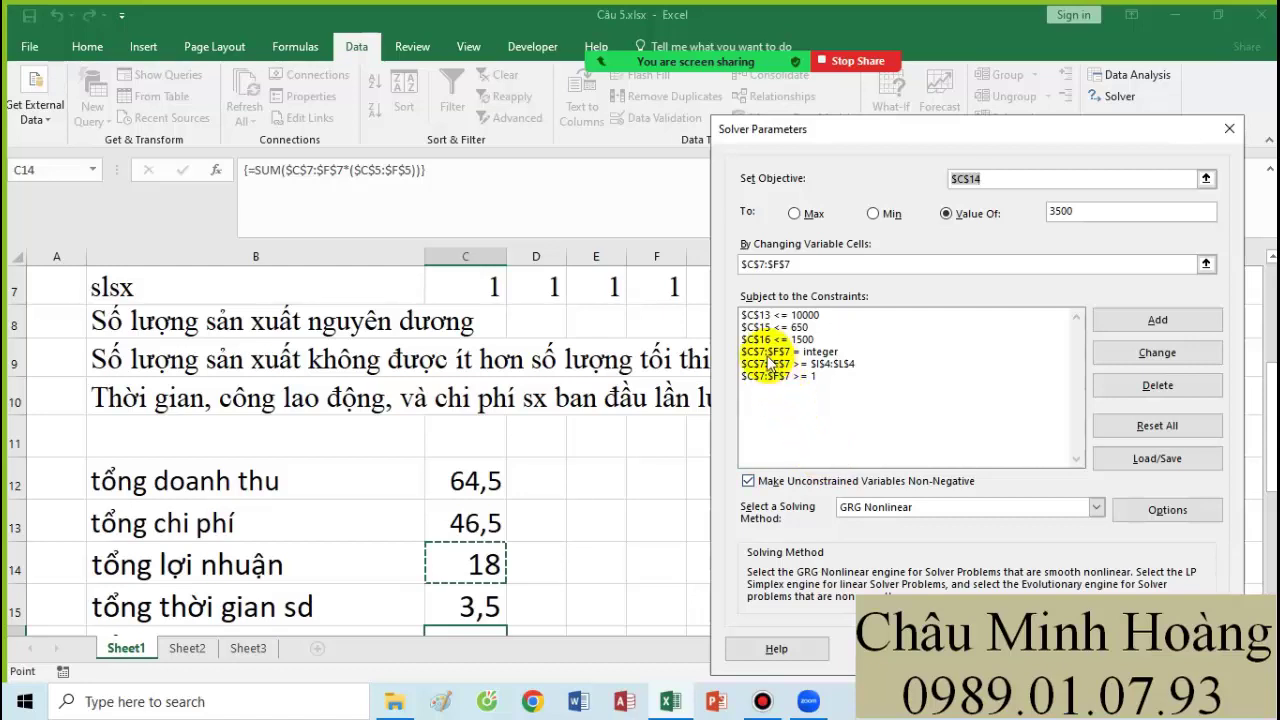
Solve the model and keep the solution, widening column C to fit the results.
click(762, 316)
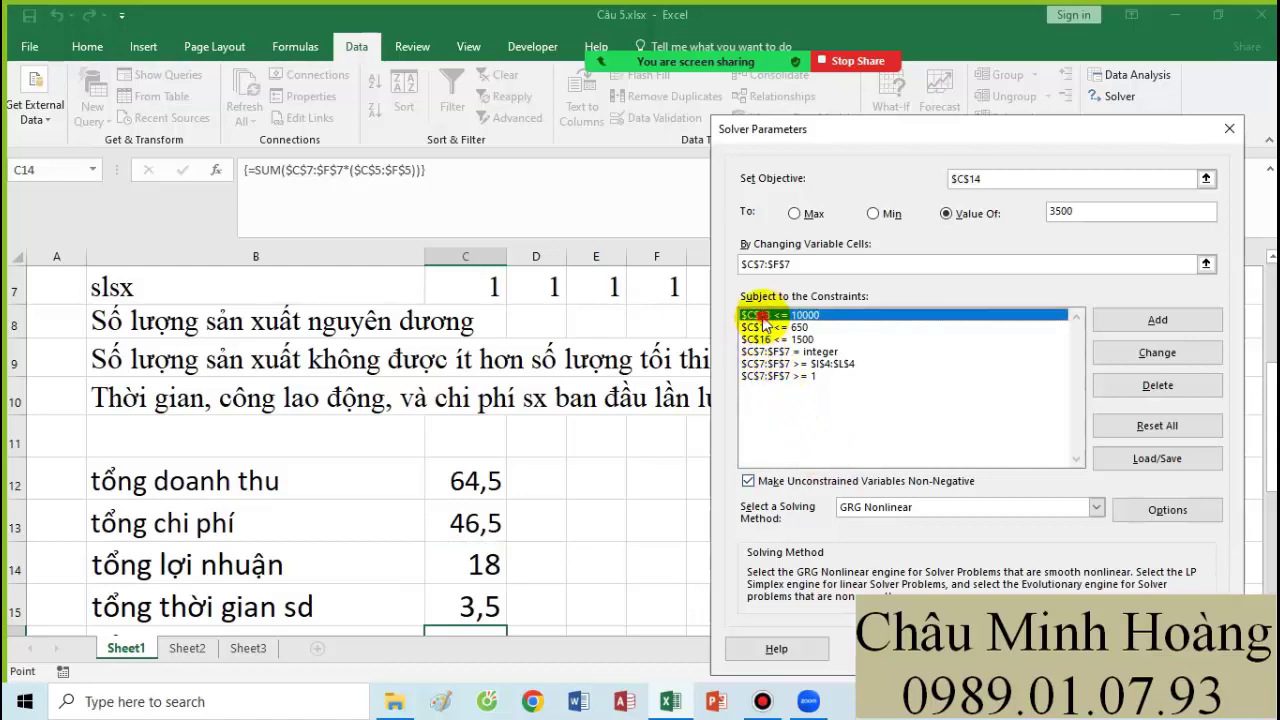
scroll(545, 422, down, 1)
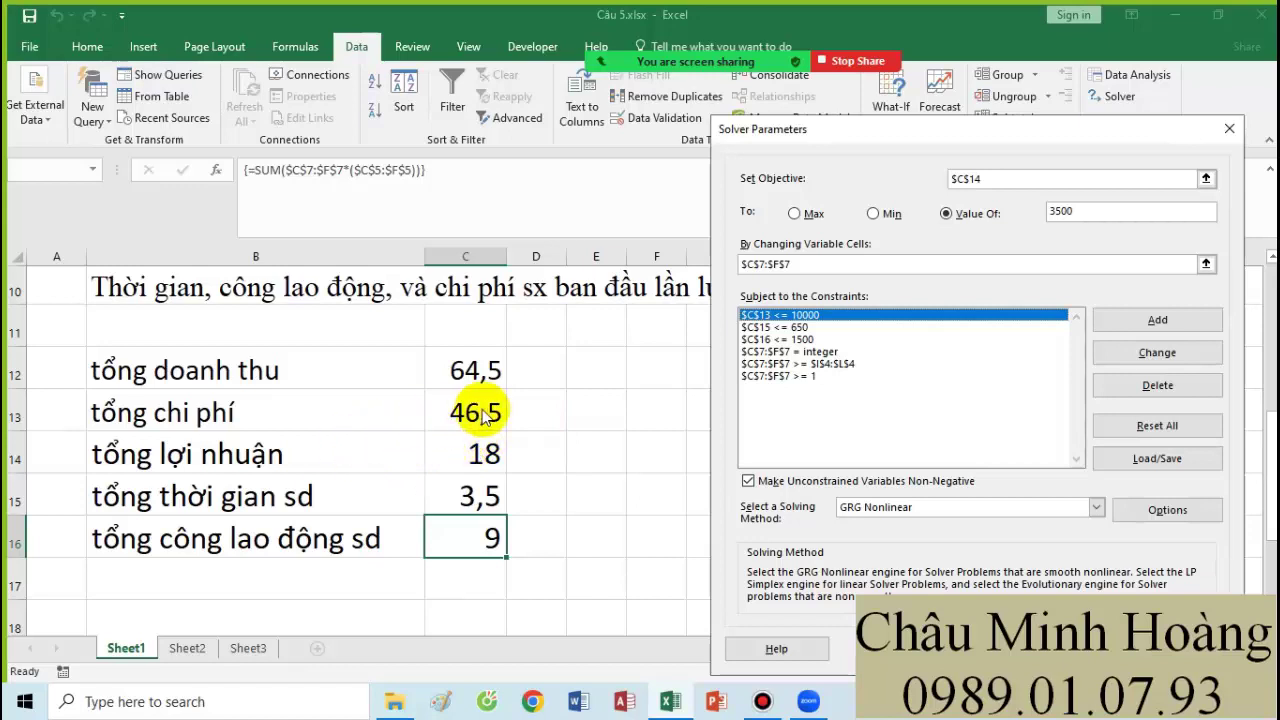
click(764, 328)
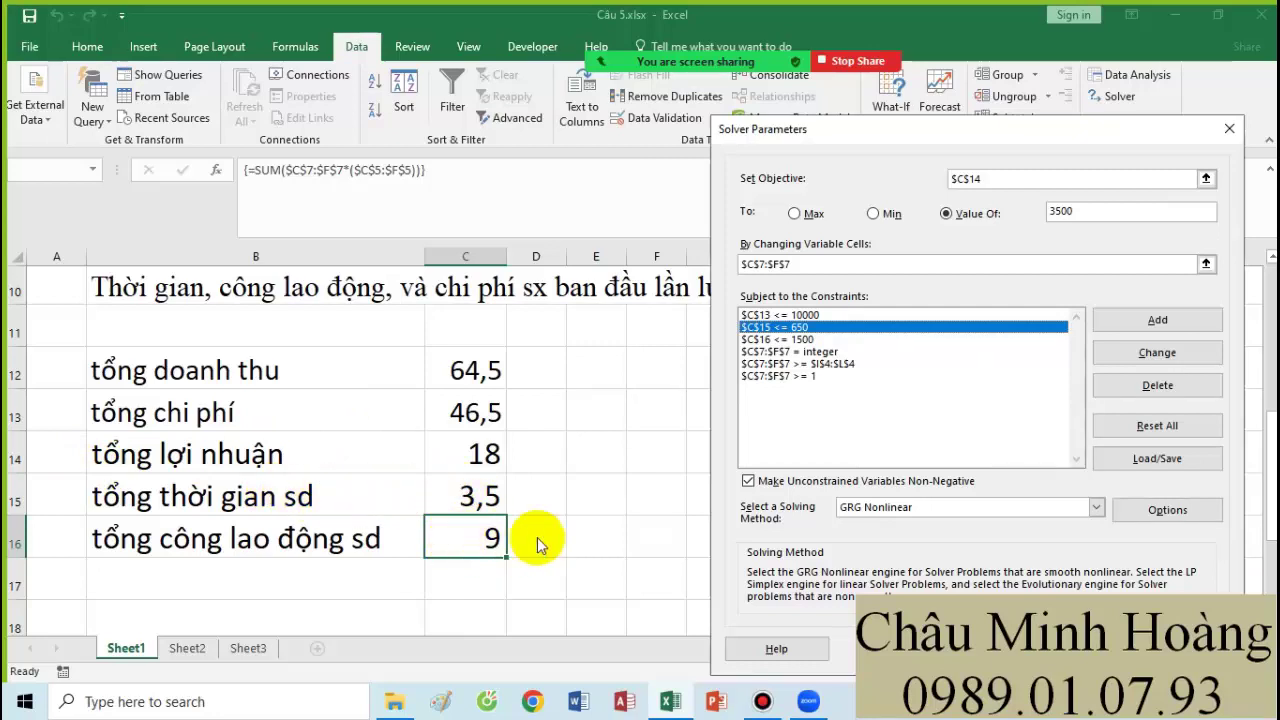
key(Return)
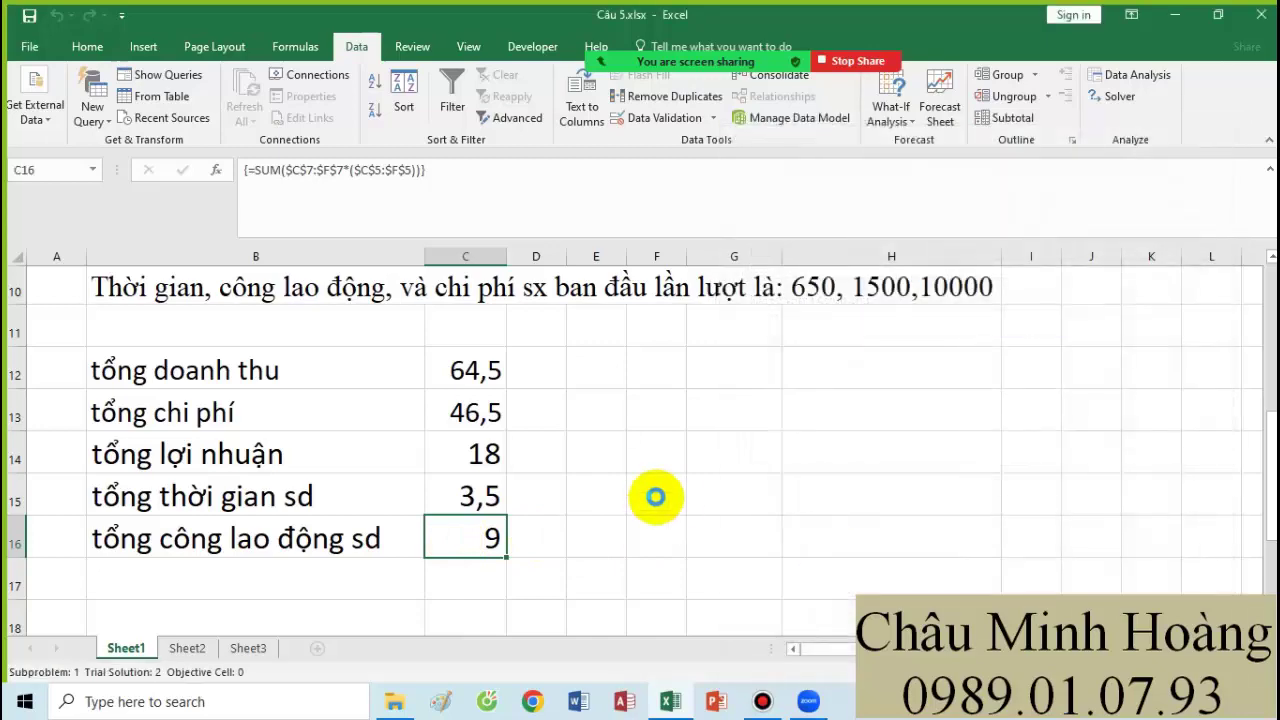
click(423, 466)
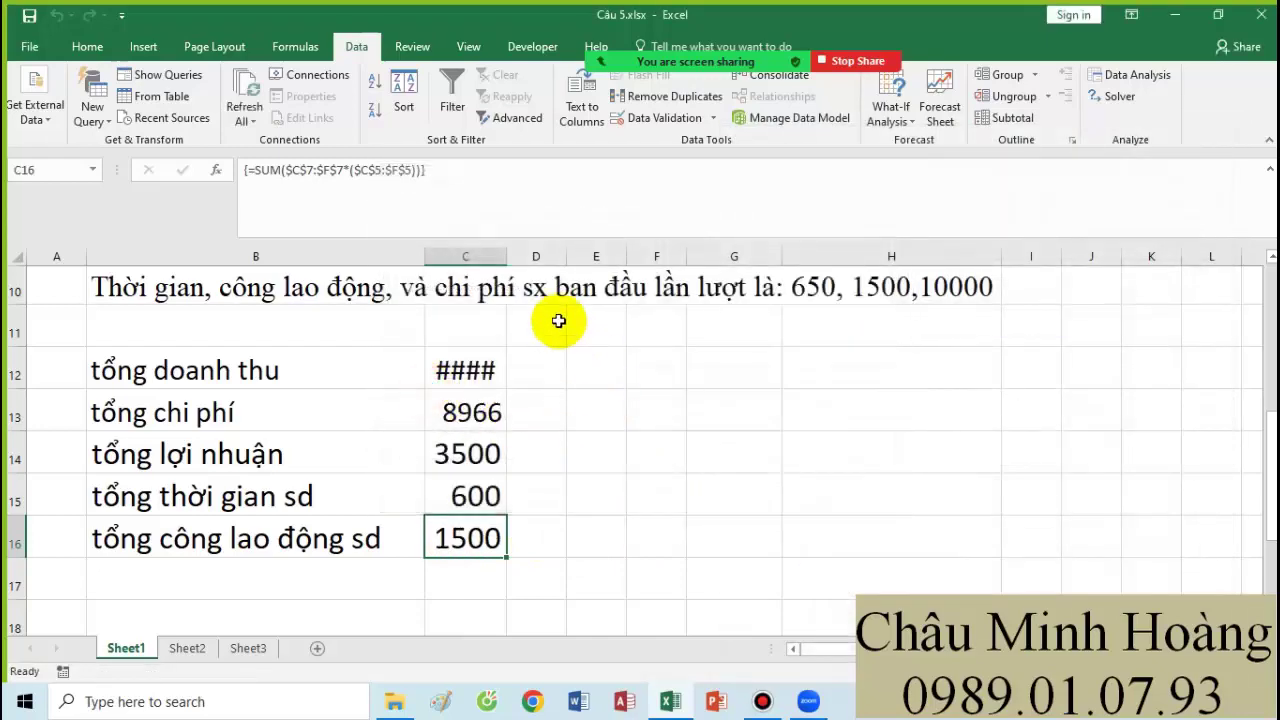
drag(507, 256, 622, 256)
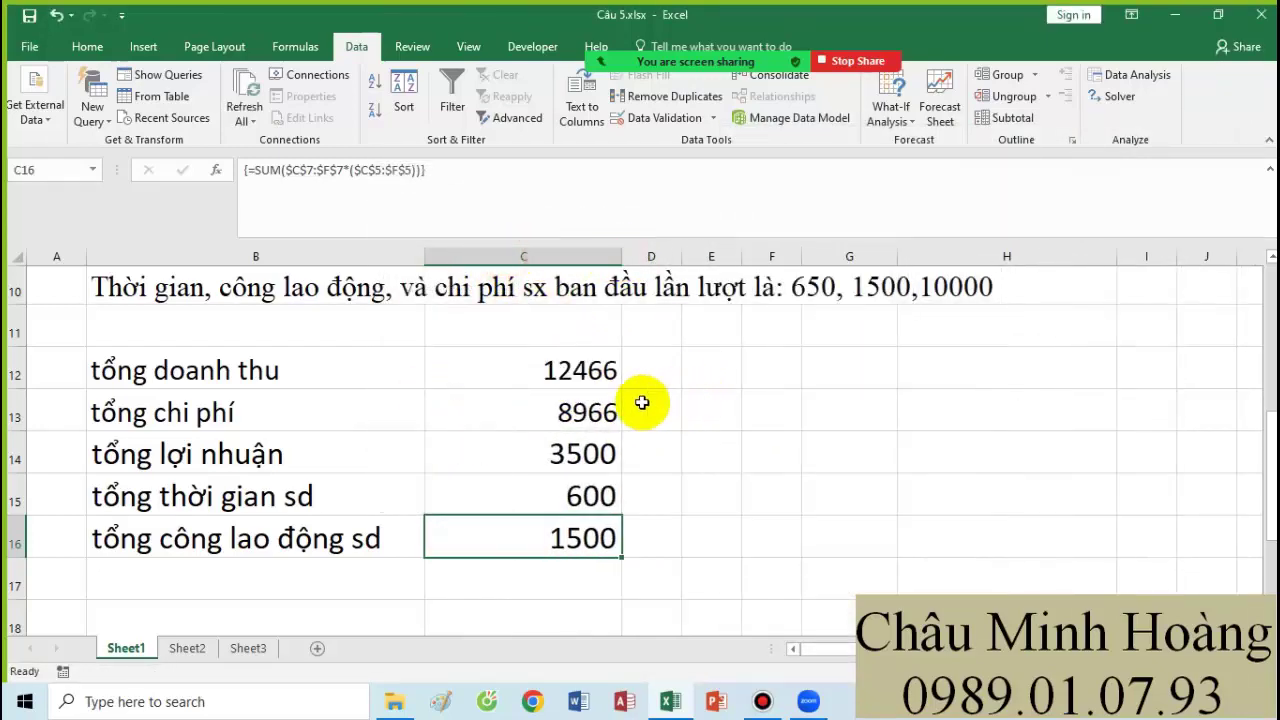
Examine the solved production quantities in C7:F7 and the revenue, cost, profit, time and labour totals in C12:C16.
click(585, 460)
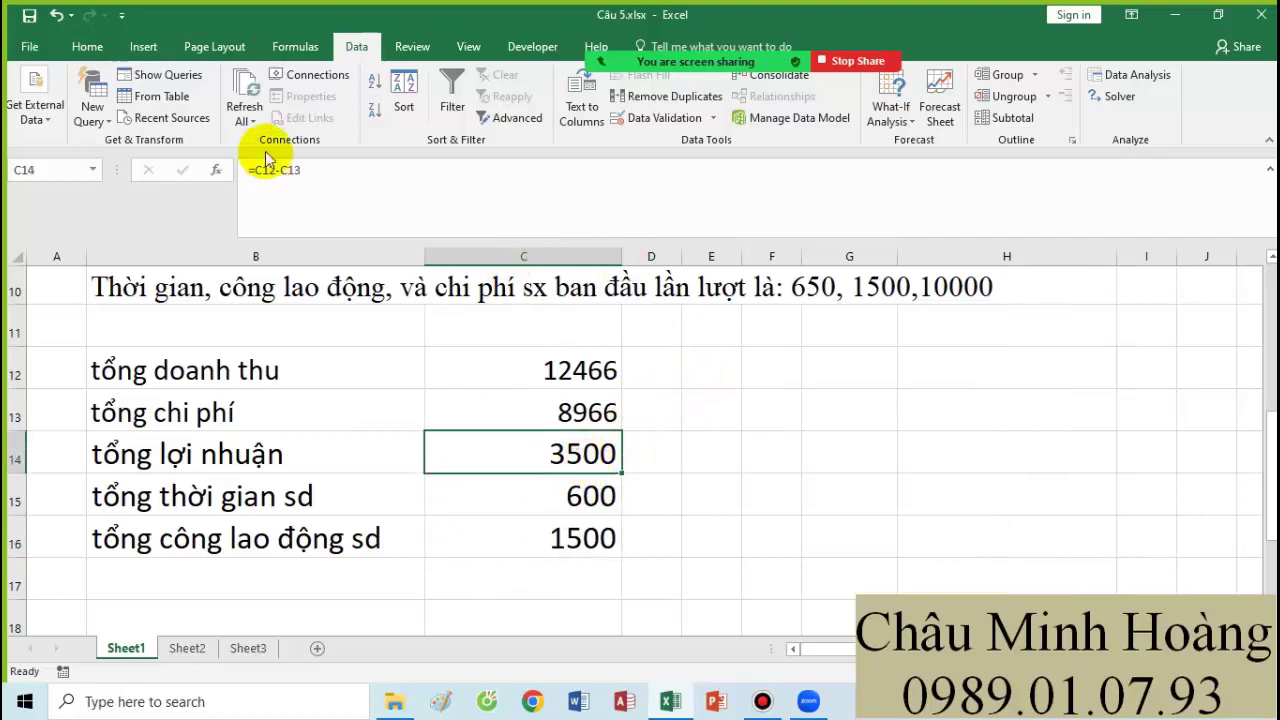
click(87, 47)
scroll(537, 277, up, 2)
drag(563, 394, 775, 405)
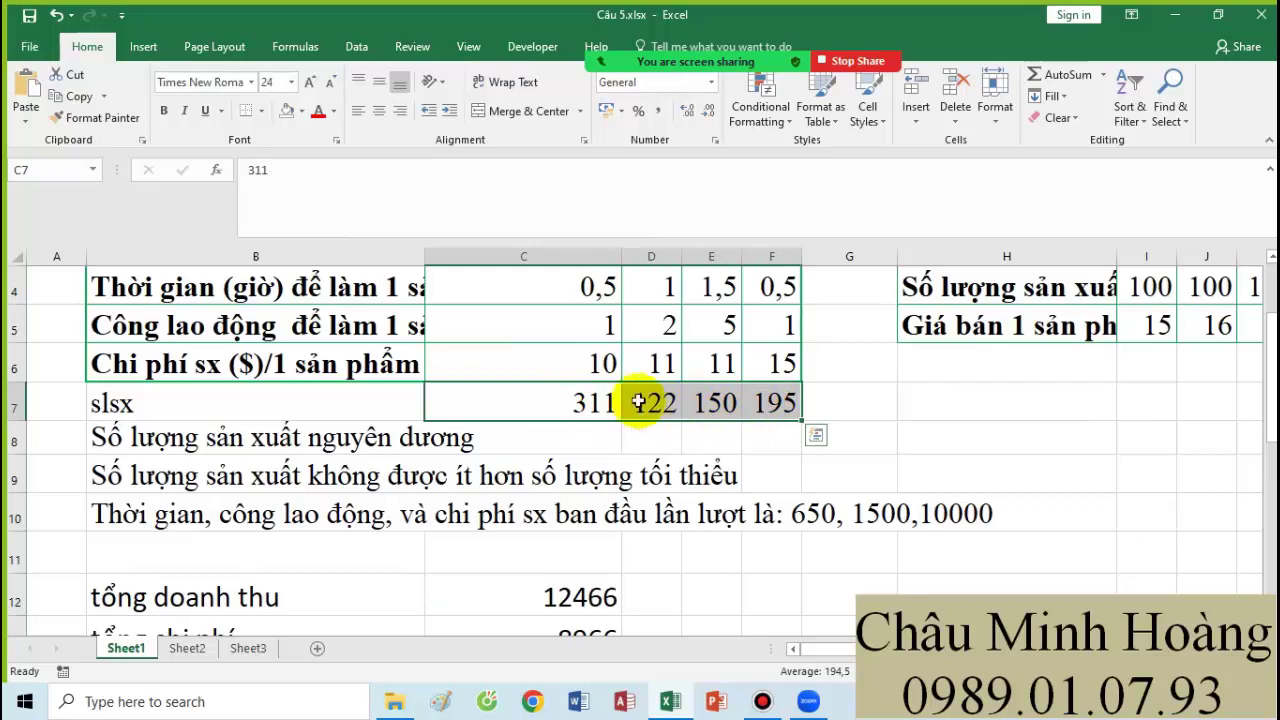
drag(586, 406, 755, 390)
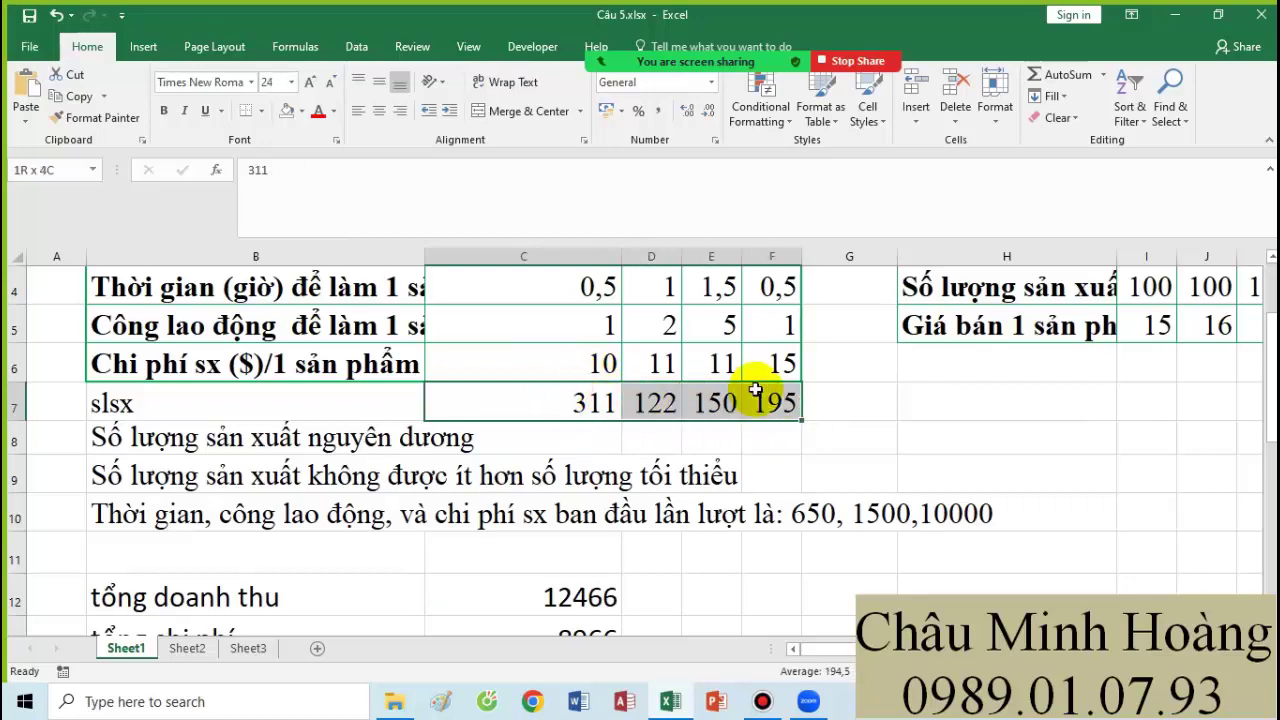
scroll(757, 391, down, 2)
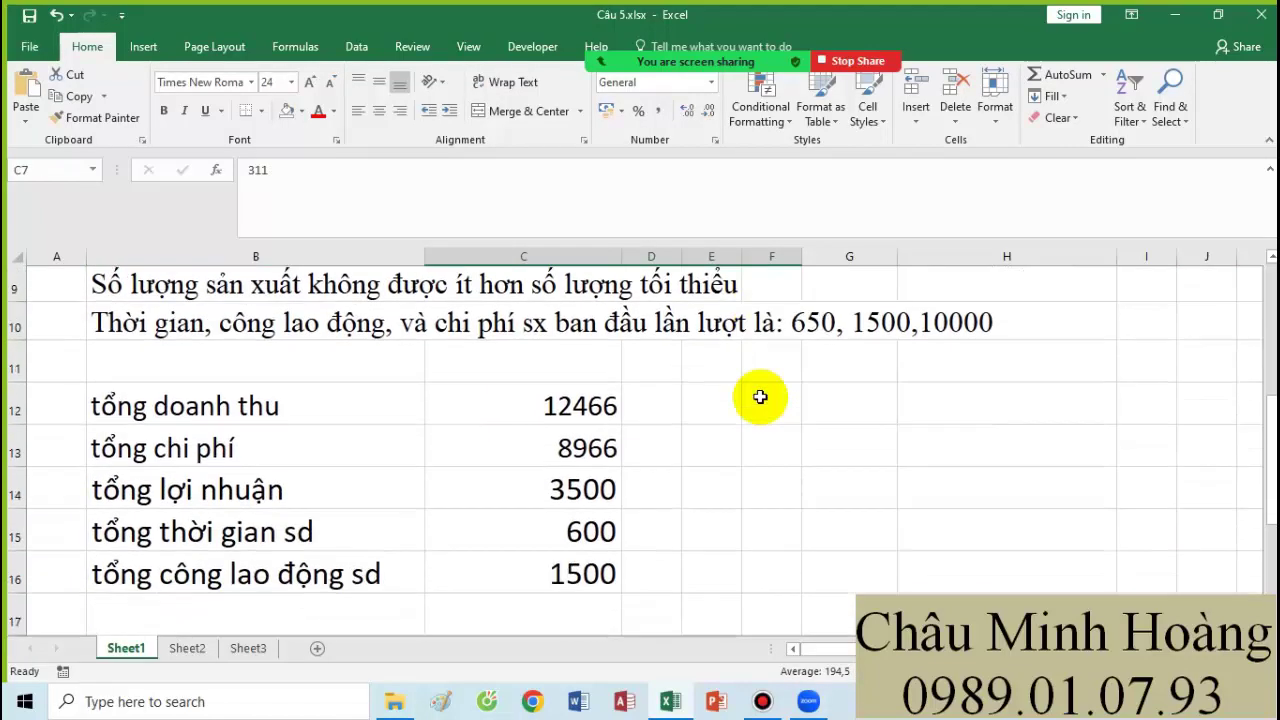
drag(563, 370, 547, 528)
scroll(640, 495, up, 2)
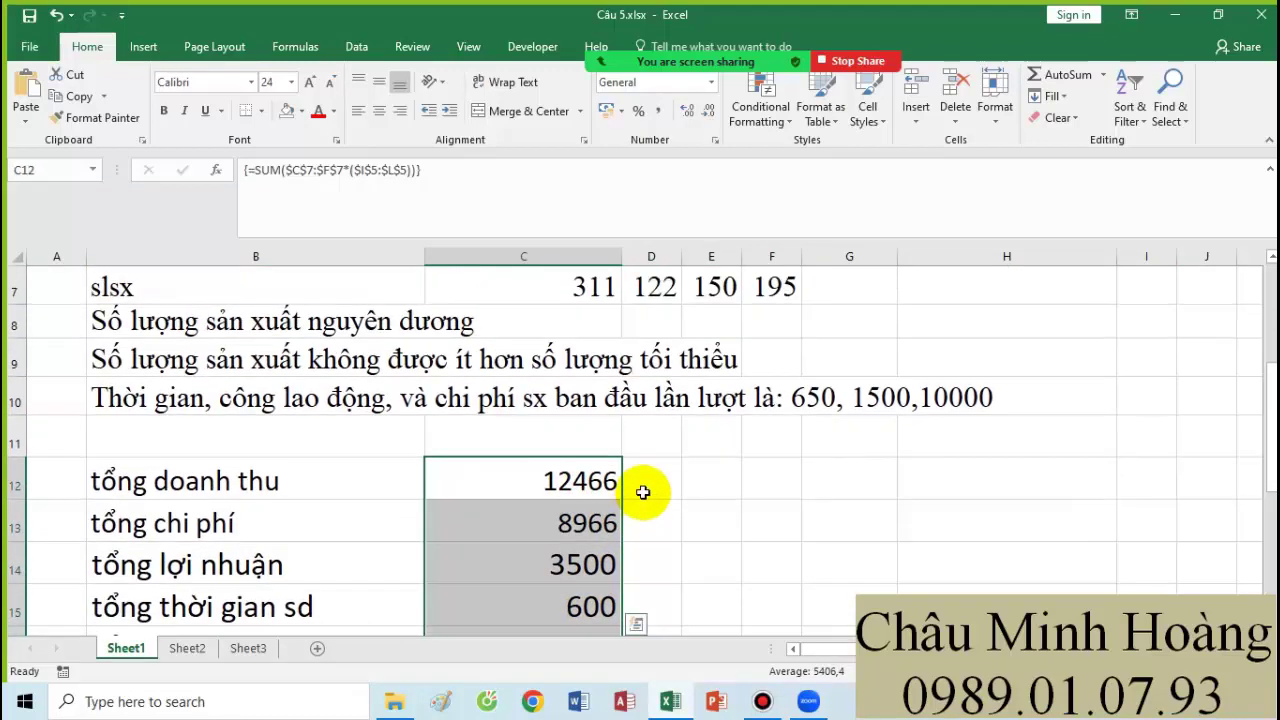
scroll(648, 488, up, 1)
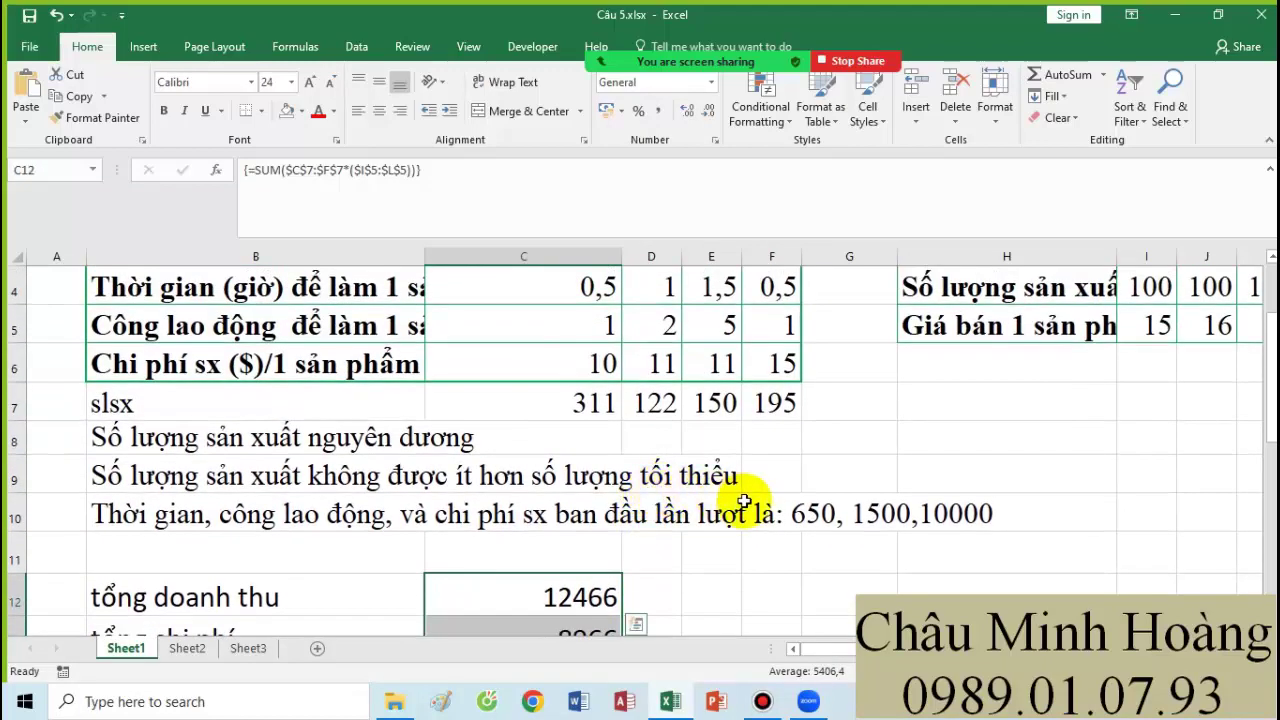
click(762, 701)
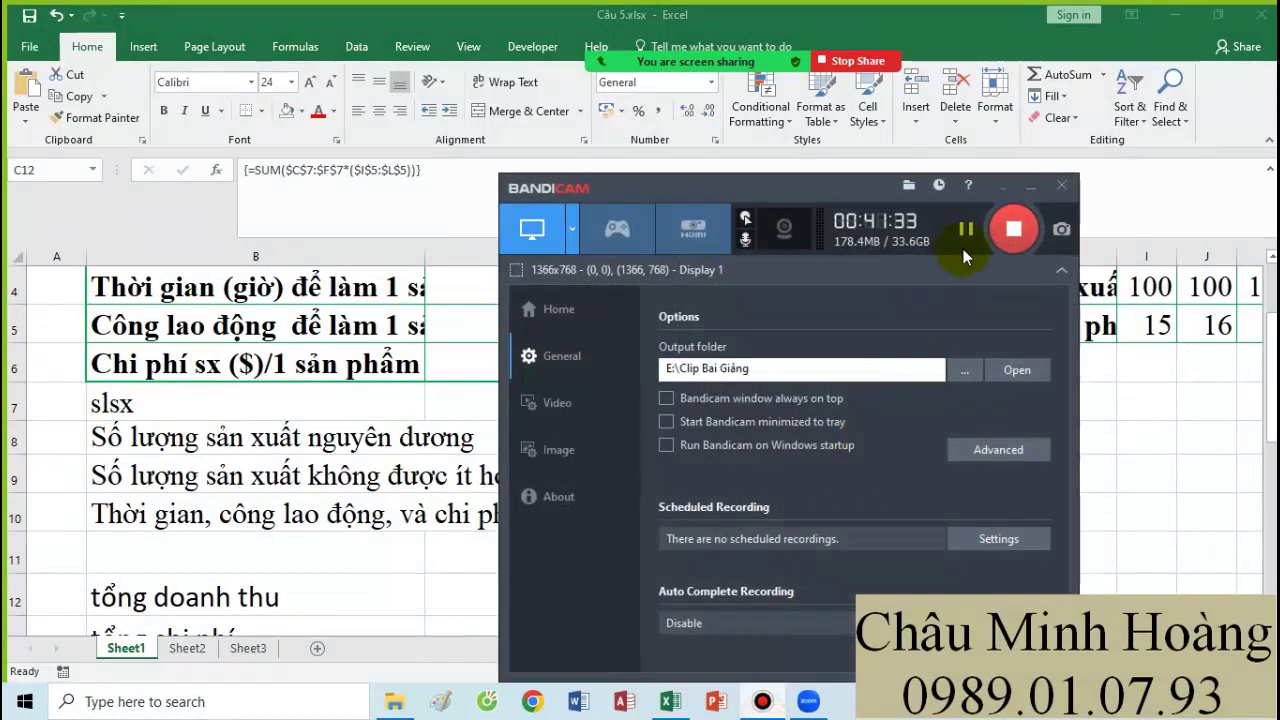